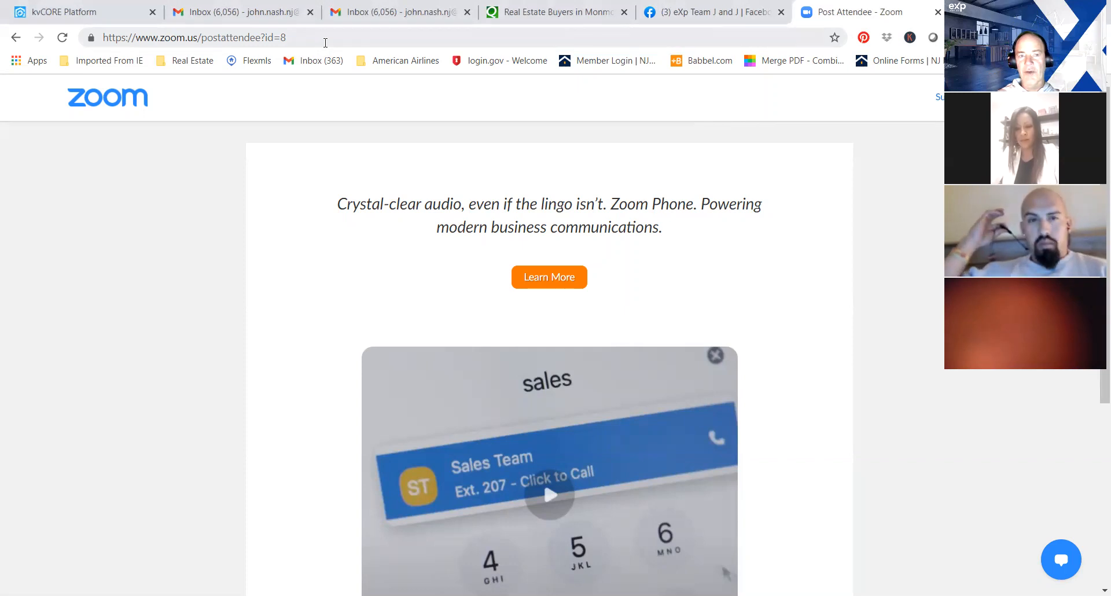
Go to the New Jersey REALTORS website at njar.com.
click(325, 43)
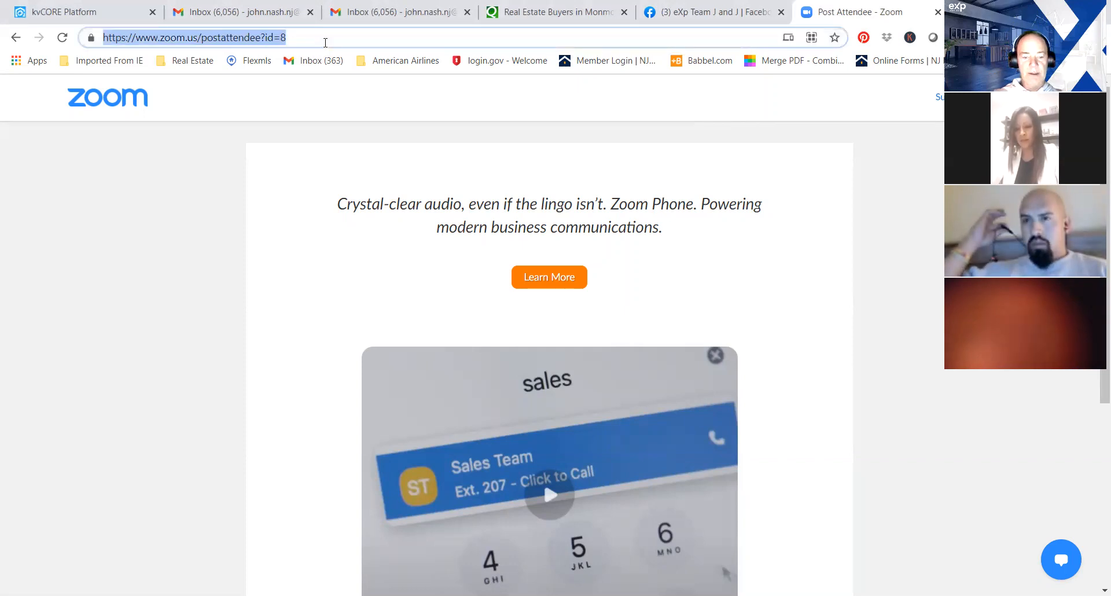
text(njar)
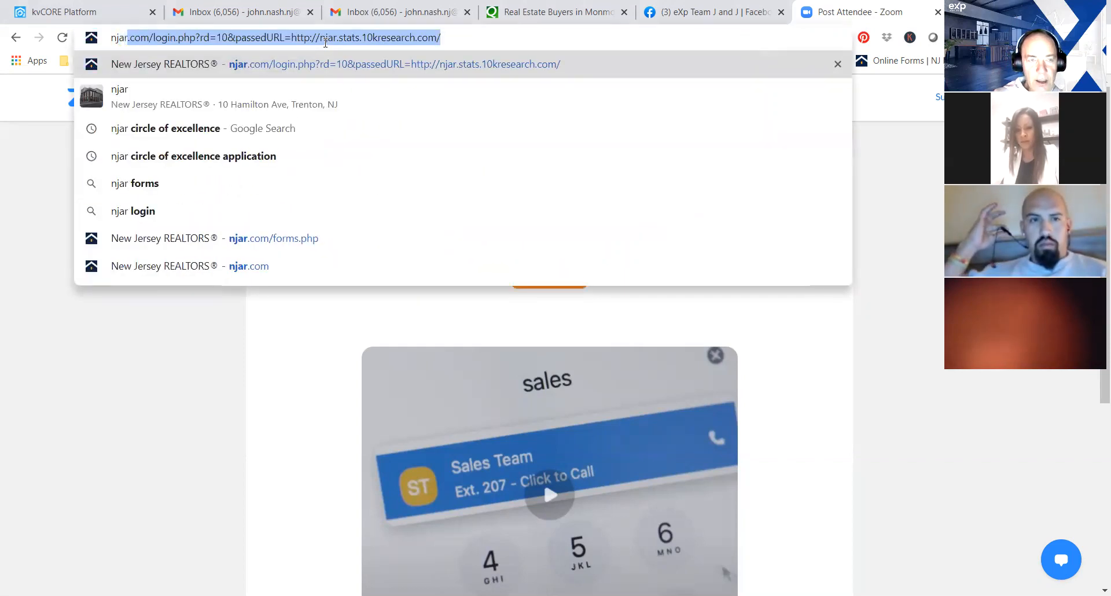
text(.com)
key(Delete)
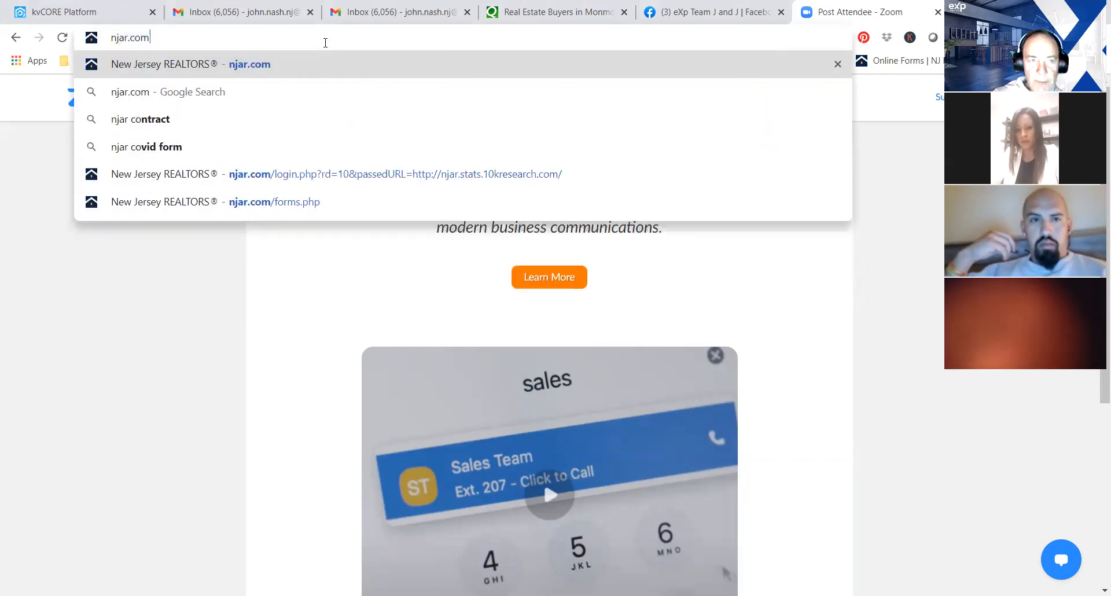
key(Return)
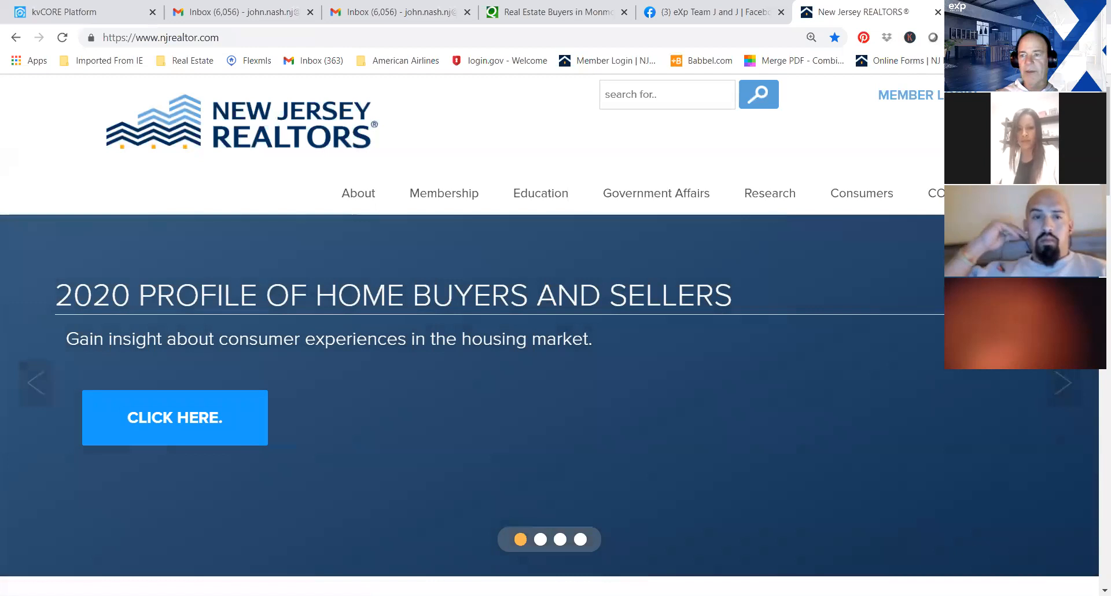
Open the Online Forms page from the New Jersey REALTORS home page.
scroll(550, 324, down, 3)
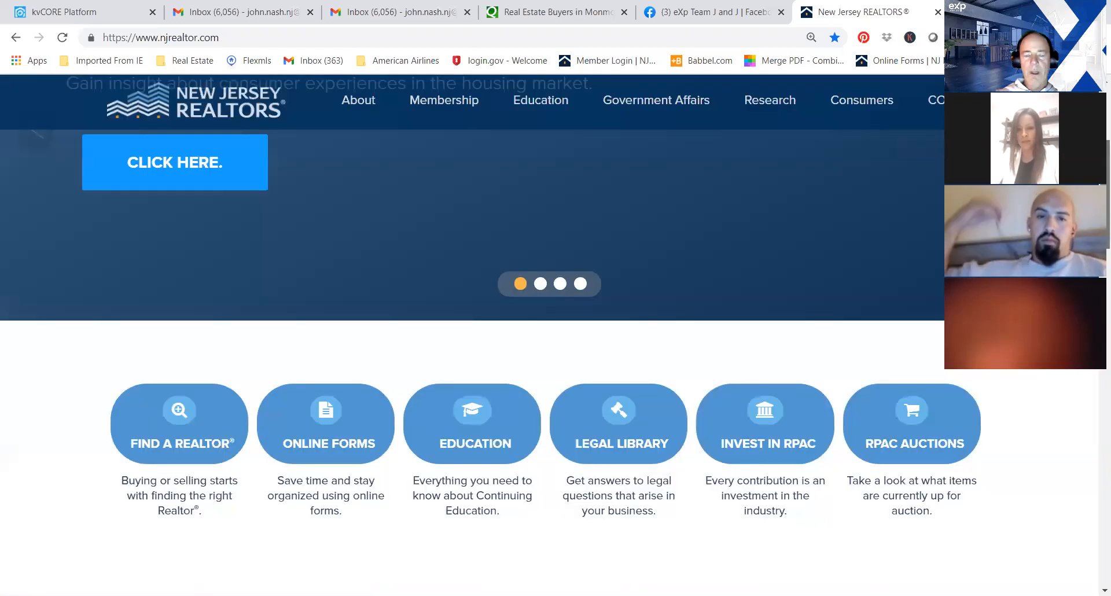
scroll(321, 232, down, 3)
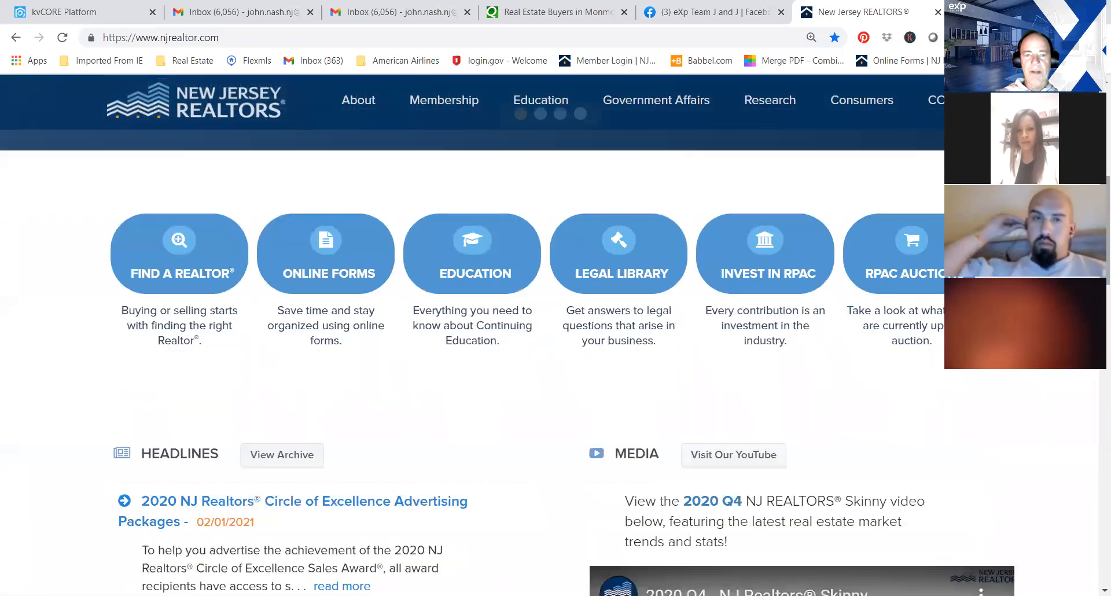
click(331, 262)
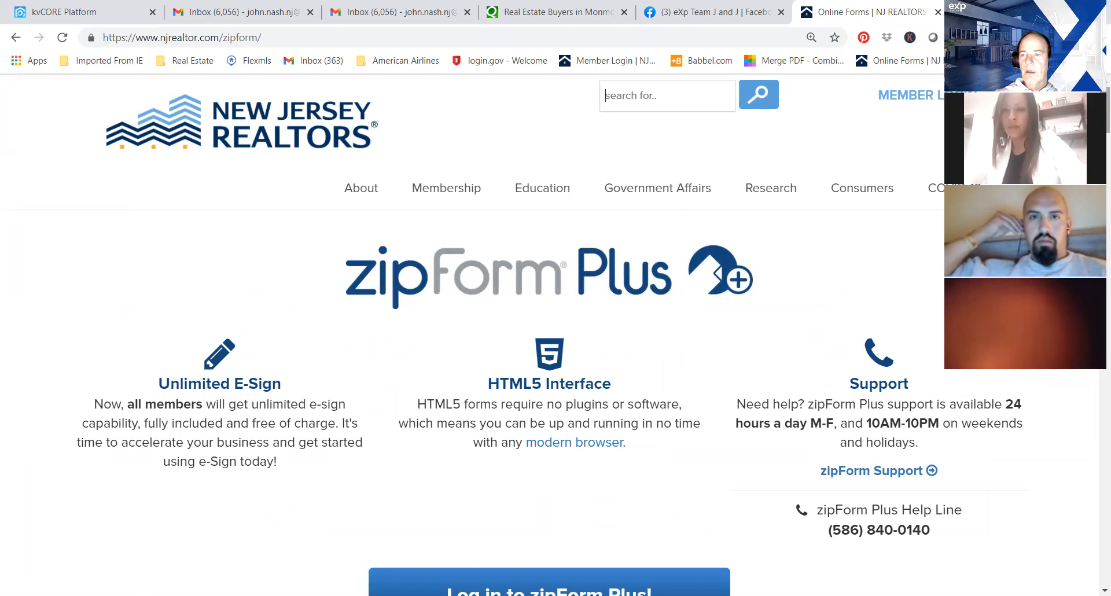
View the NJ Real Estate Licensee Search page and return to the Online Forms page.
scroll(555, 336, down, 3)
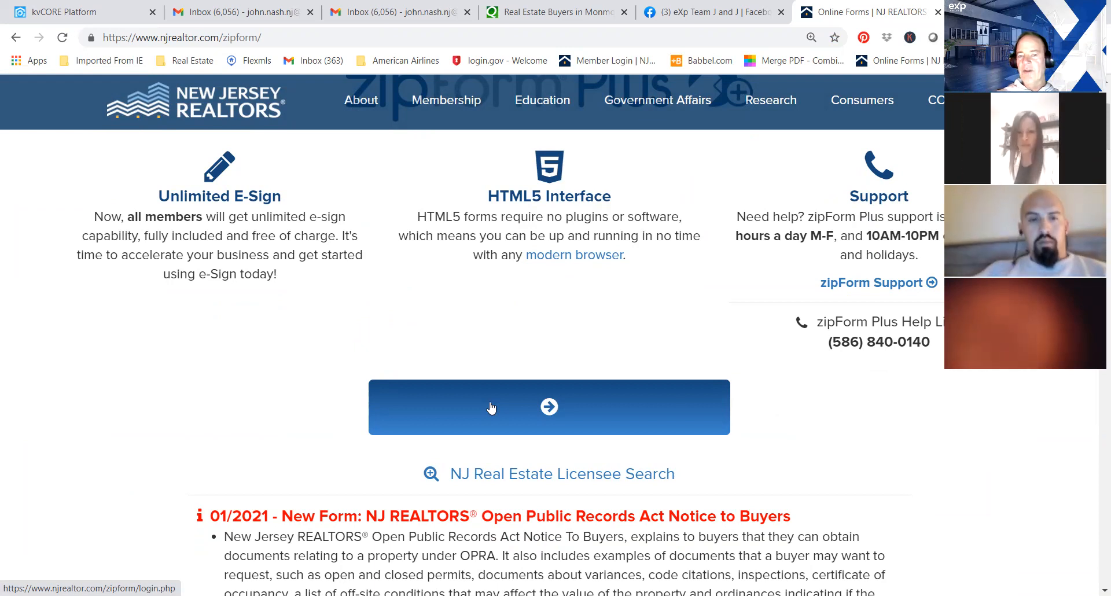
click(567, 476)
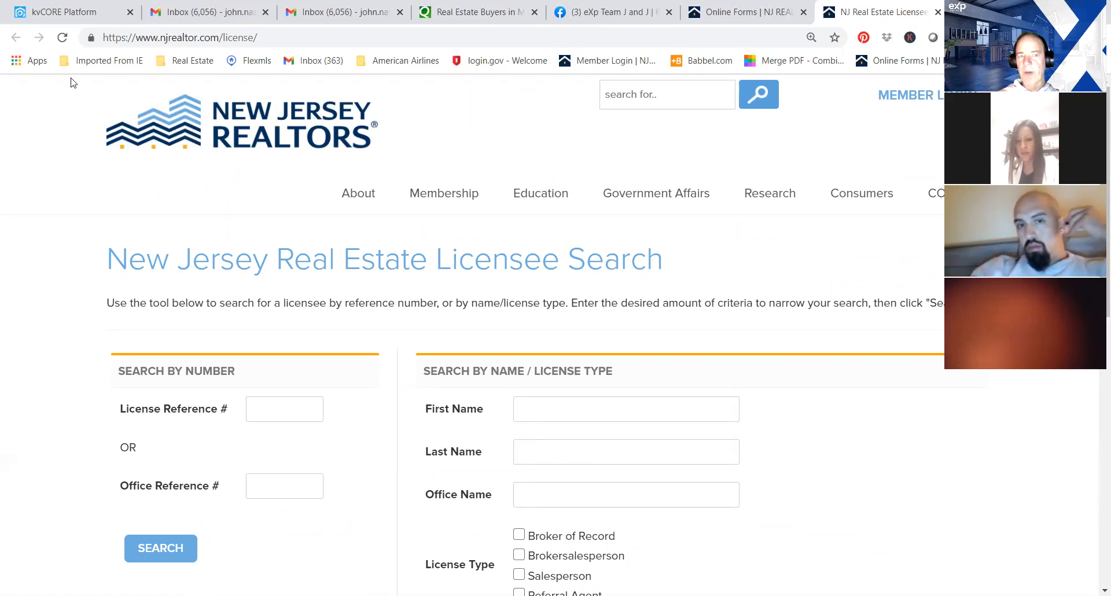
click(746, 20)
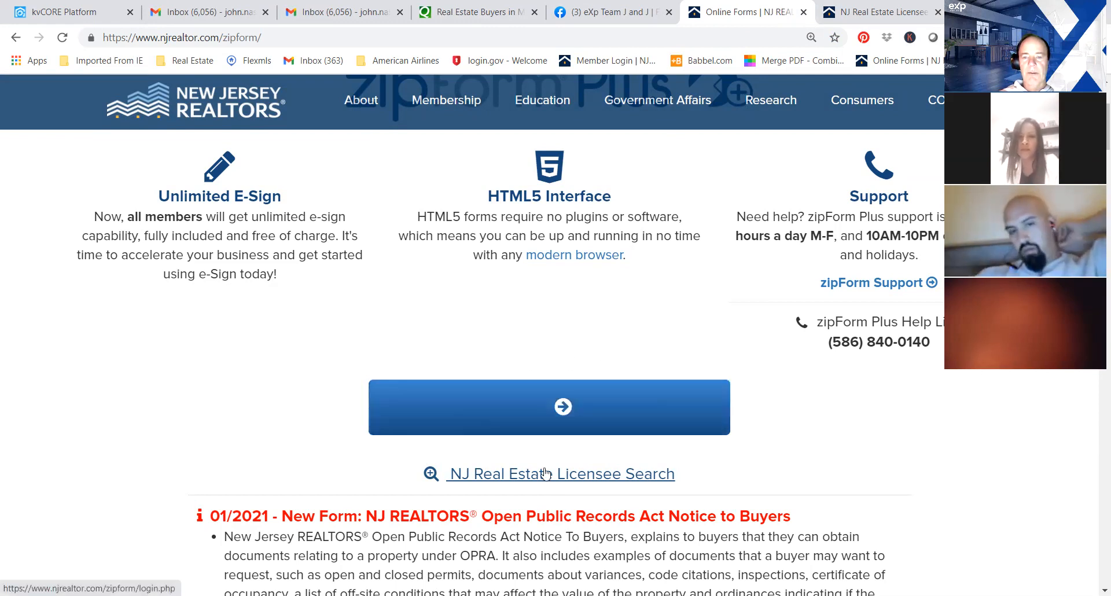
Log in to zipForm Plus with the saved member e-mail and password.
click(496, 411)
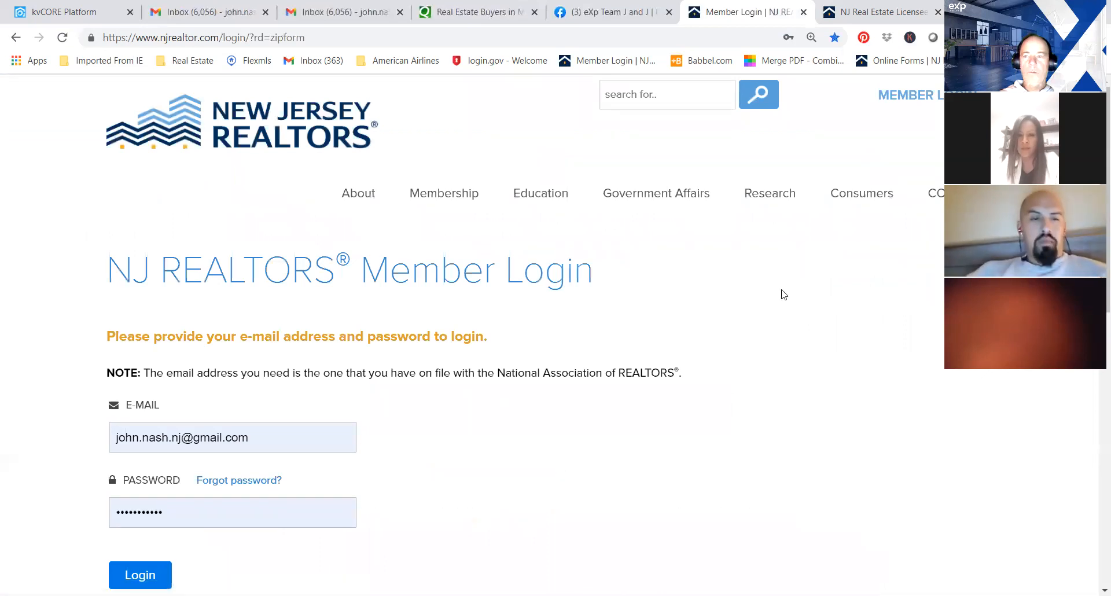
scroll(556, 334, down, 2)
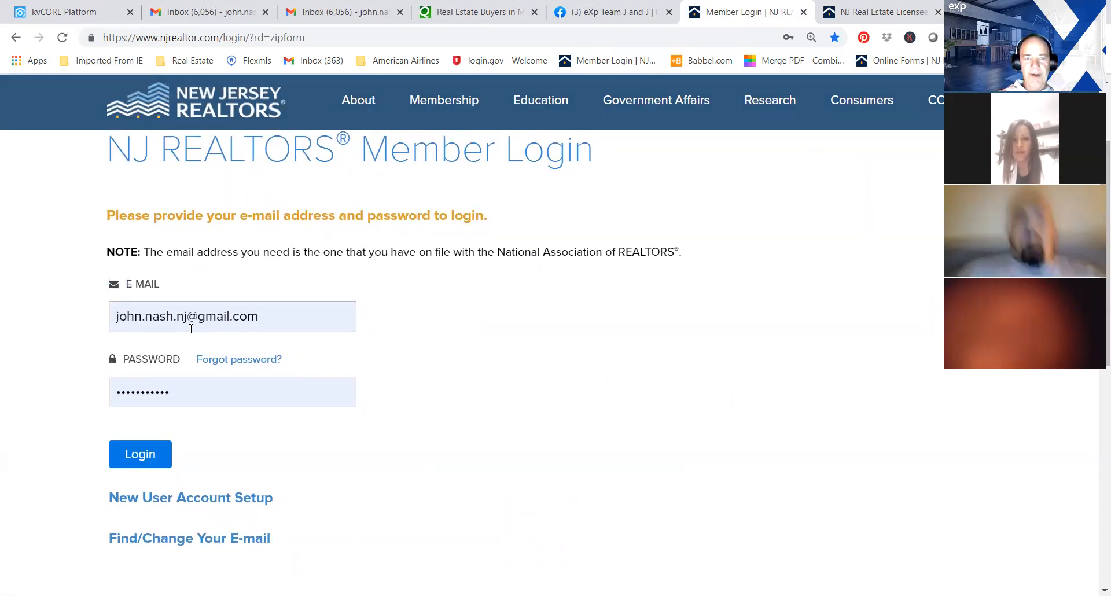
click(142, 463)
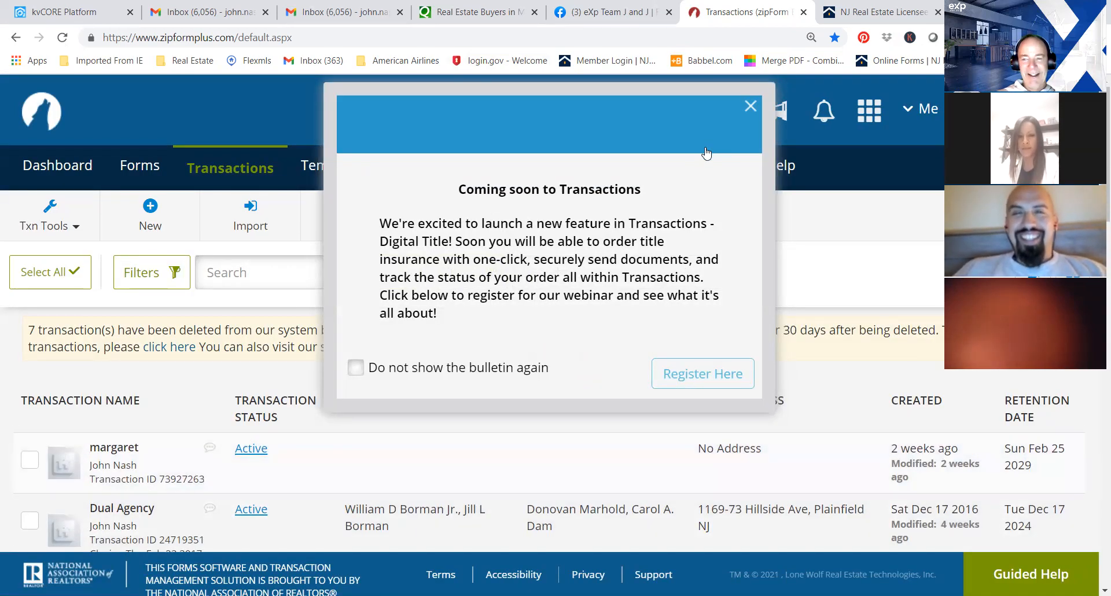
Dismiss the Digital Title bulletin and look over the transactions list.
click(750, 107)
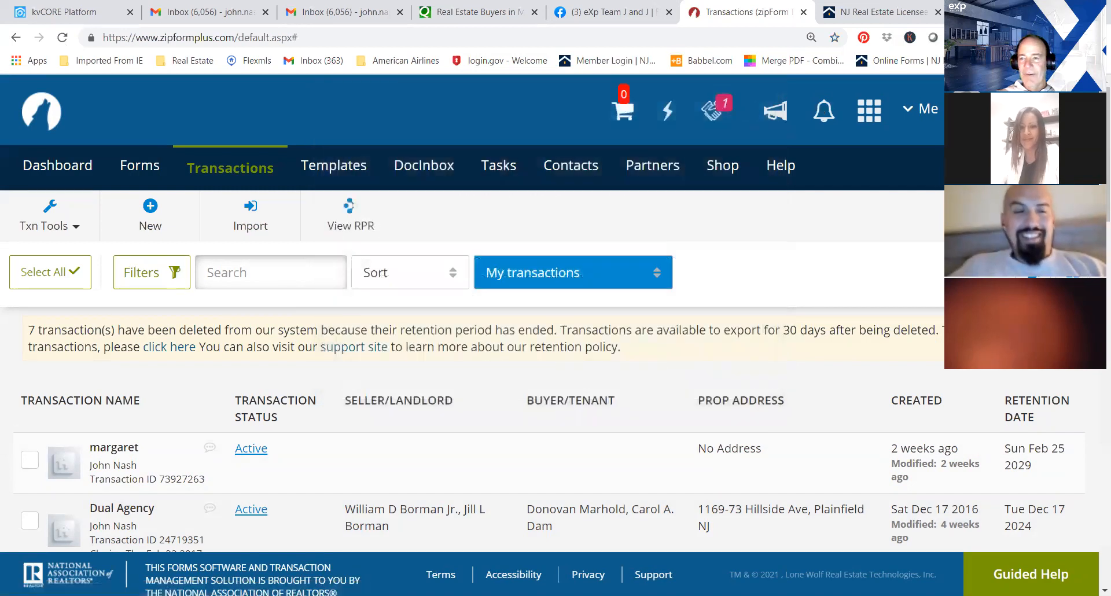
scroll(555, 312, down, 1)
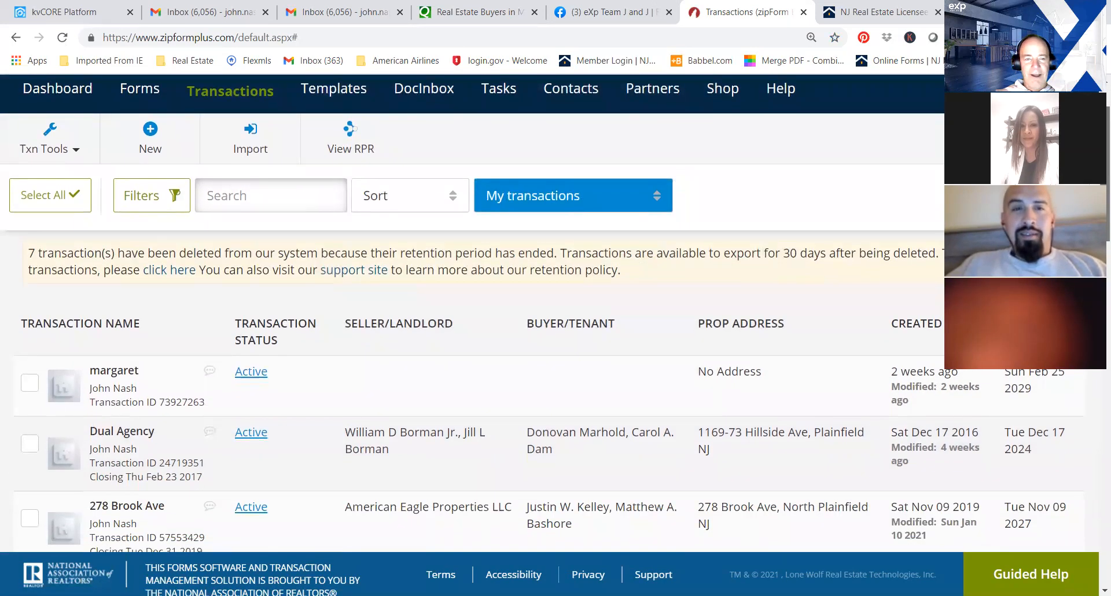
scroll(555, 312, up, 1)
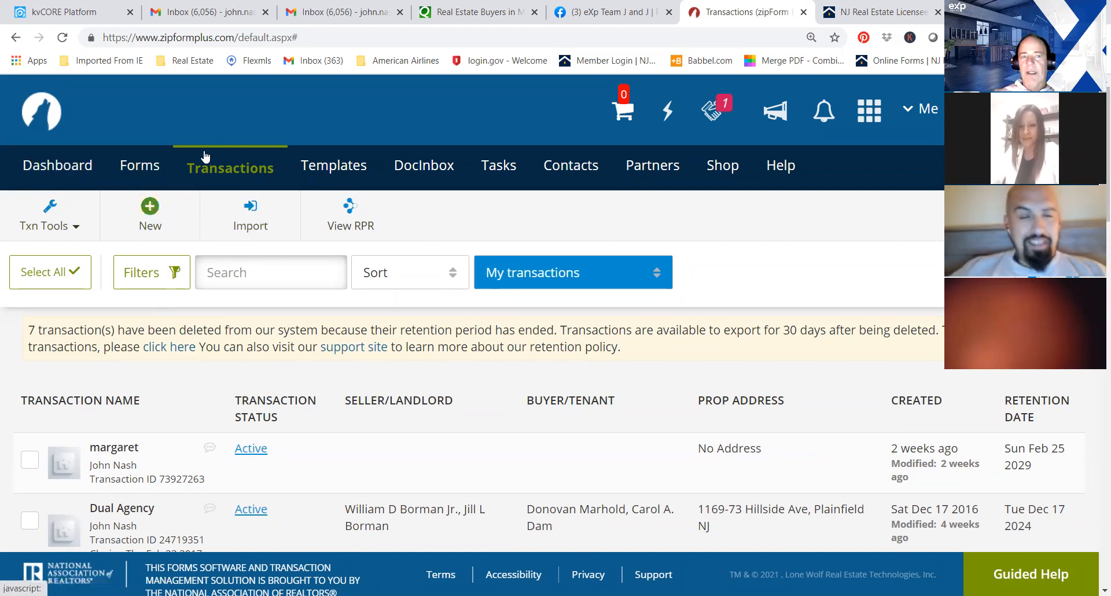
Examine the form library from the addenda down to the agency agreements, and return to the transactions list.
click(139, 176)
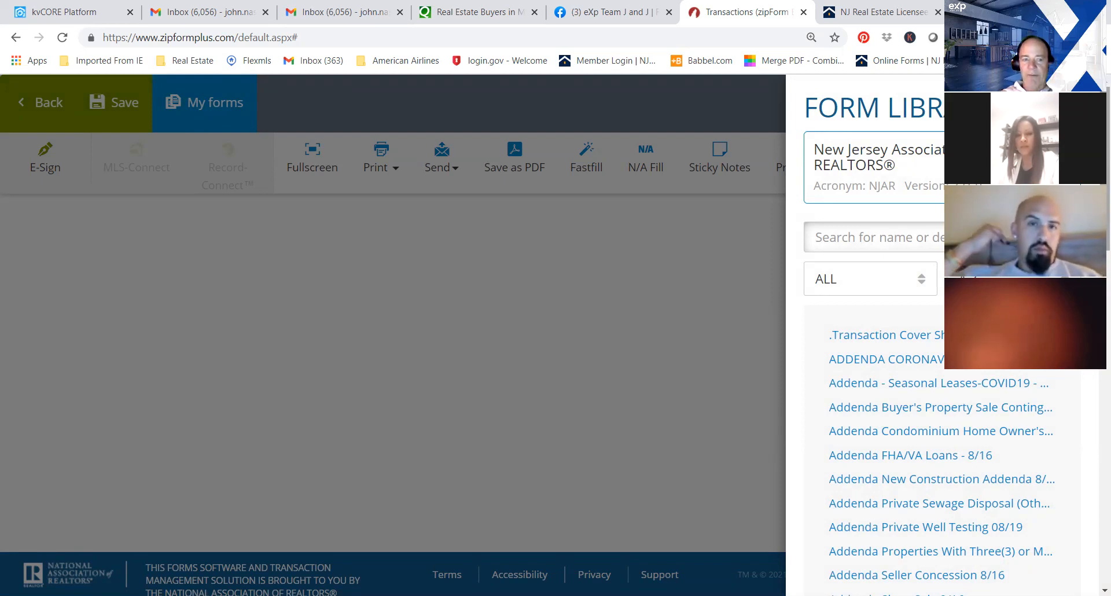
scroll(942, 330, down, 2)
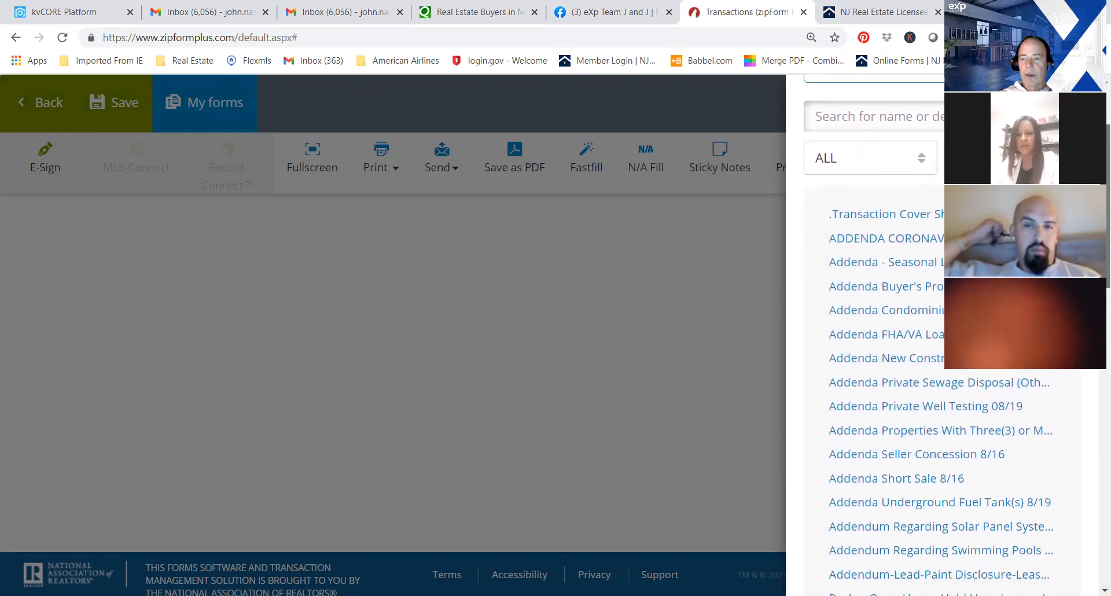
scroll(943, 330, down, 1)
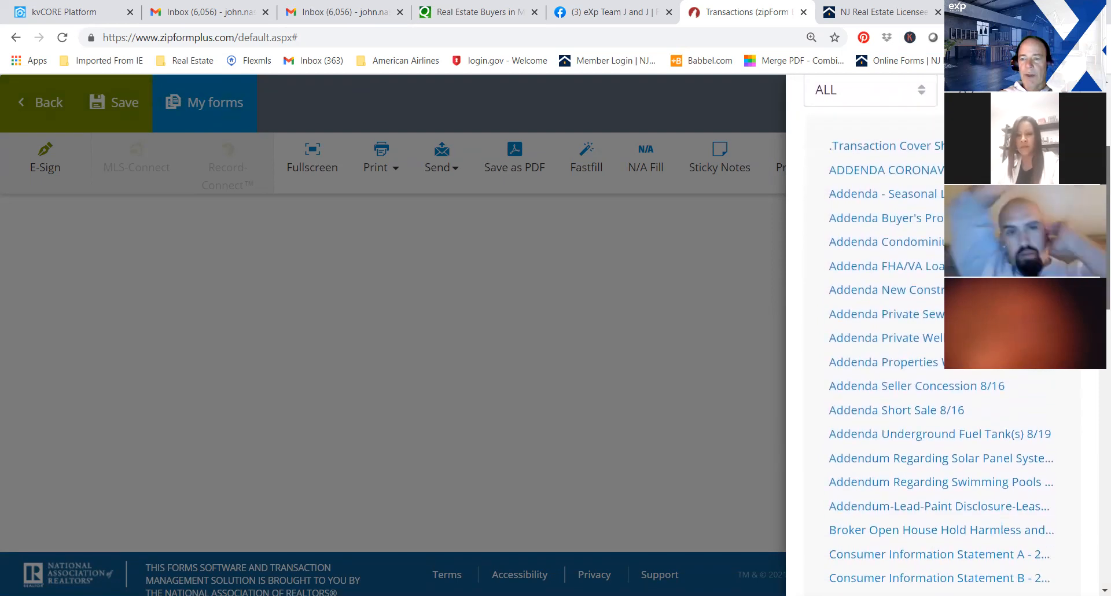
scroll(942, 330, down, 3)
drag(1105, 290, 1104, 300)
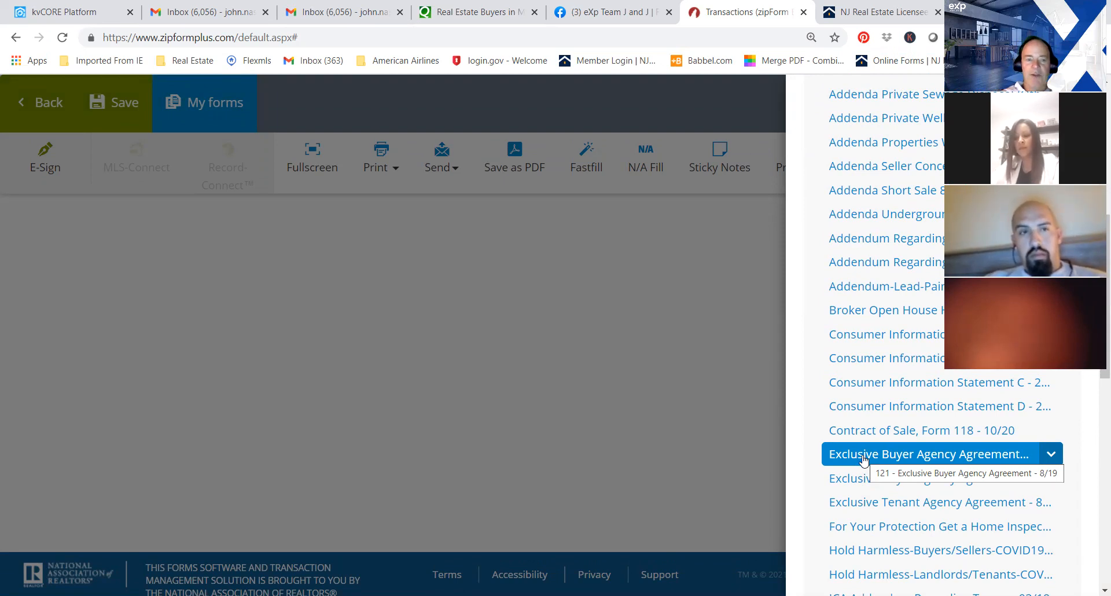
drag(1105, 236, 1105, 293)
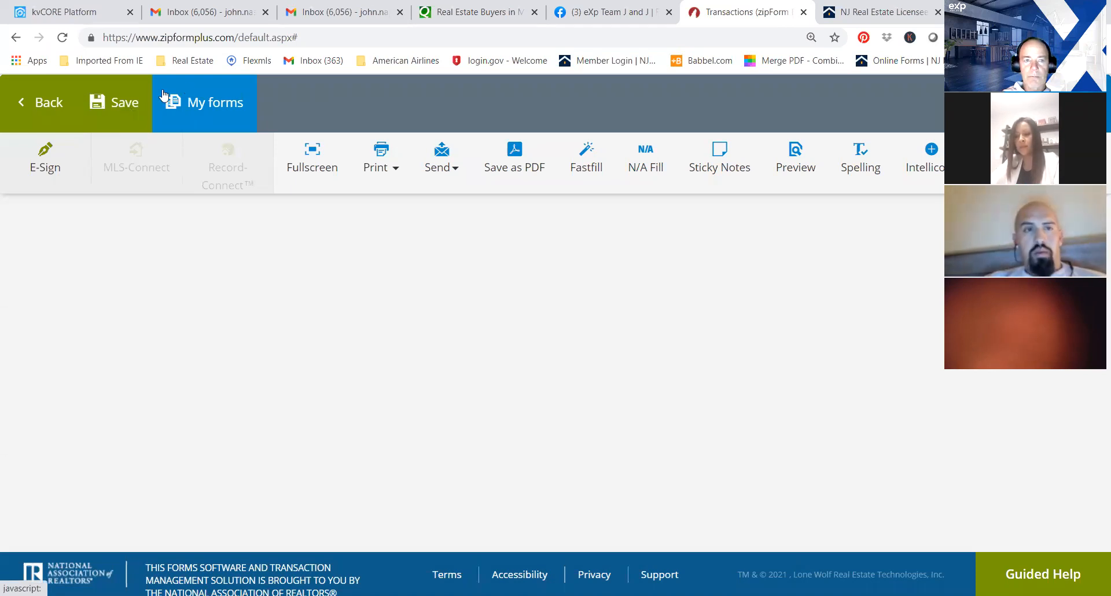
click(39, 96)
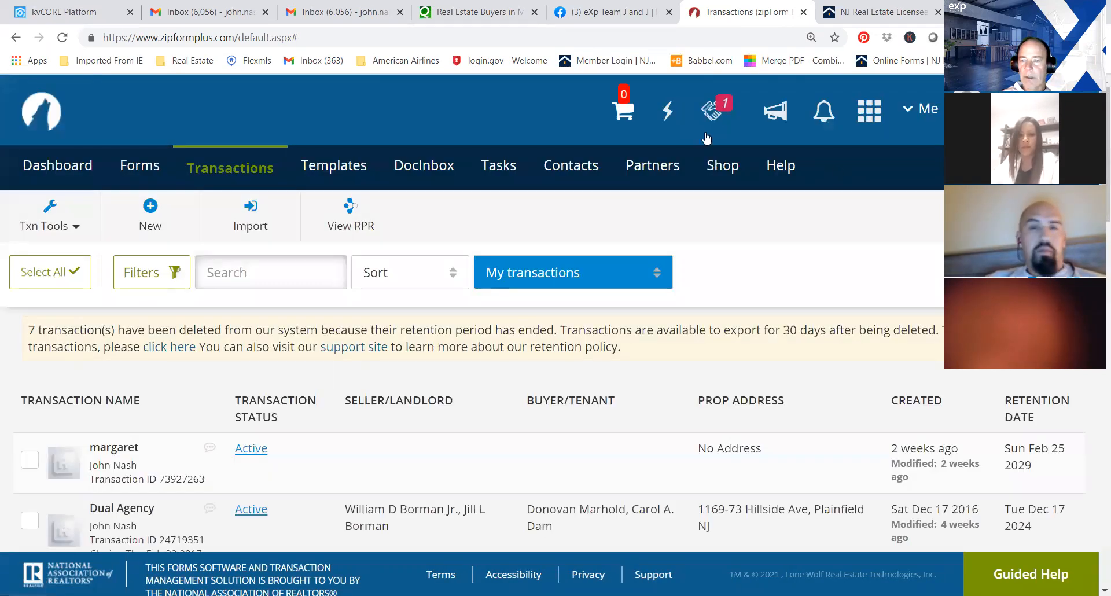
Reopen the form library and examine the consumer information statements, hold harmless, dual agency consent and lease forms.
click(142, 168)
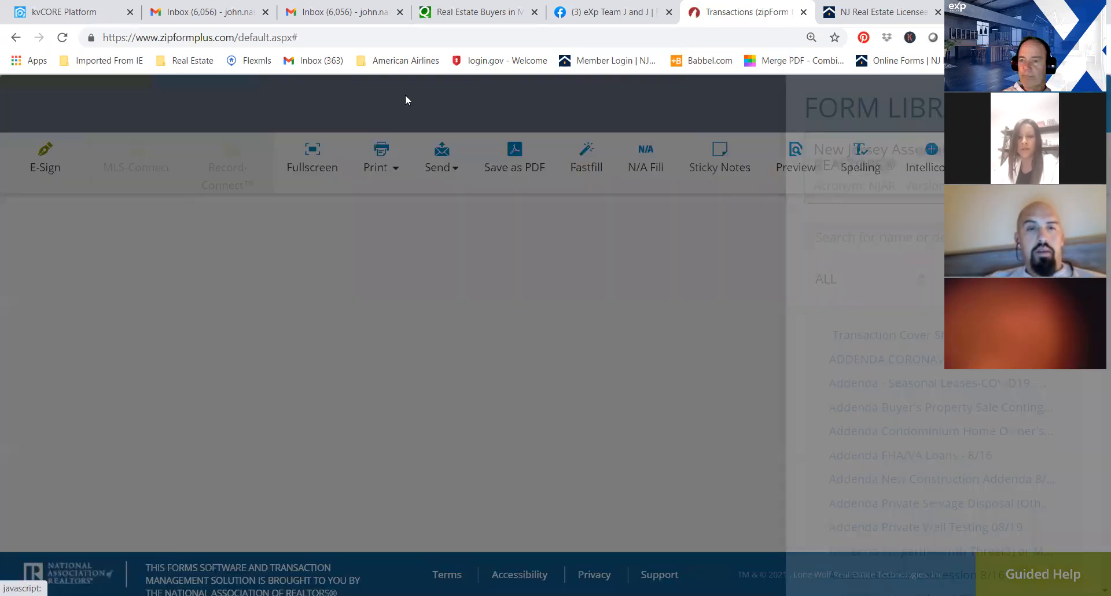
scroll(926, 335, down, 5)
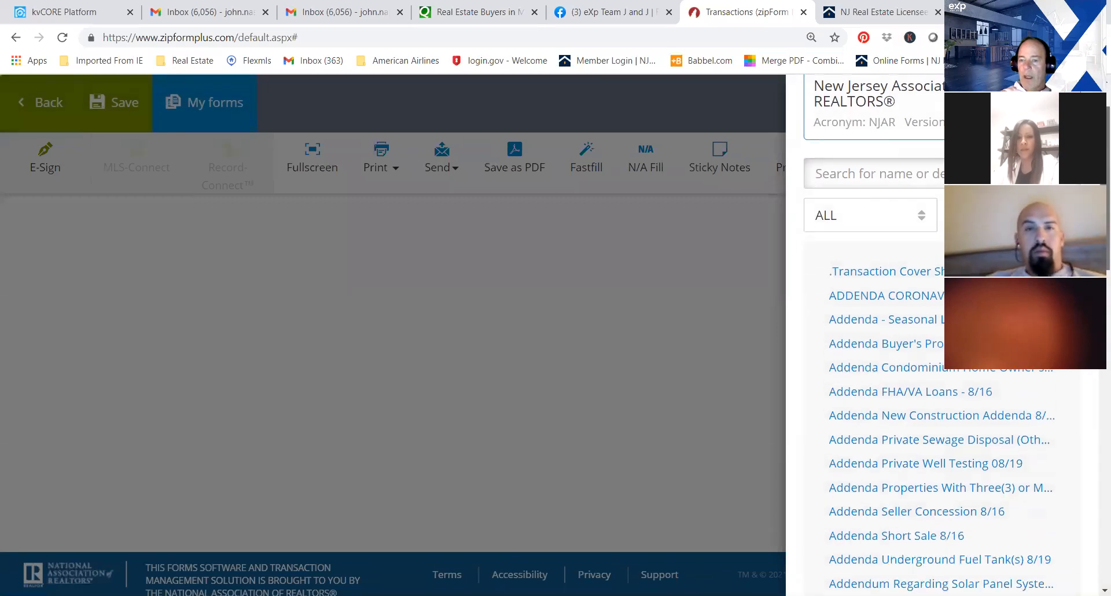
scroll(926, 335, down, 3)
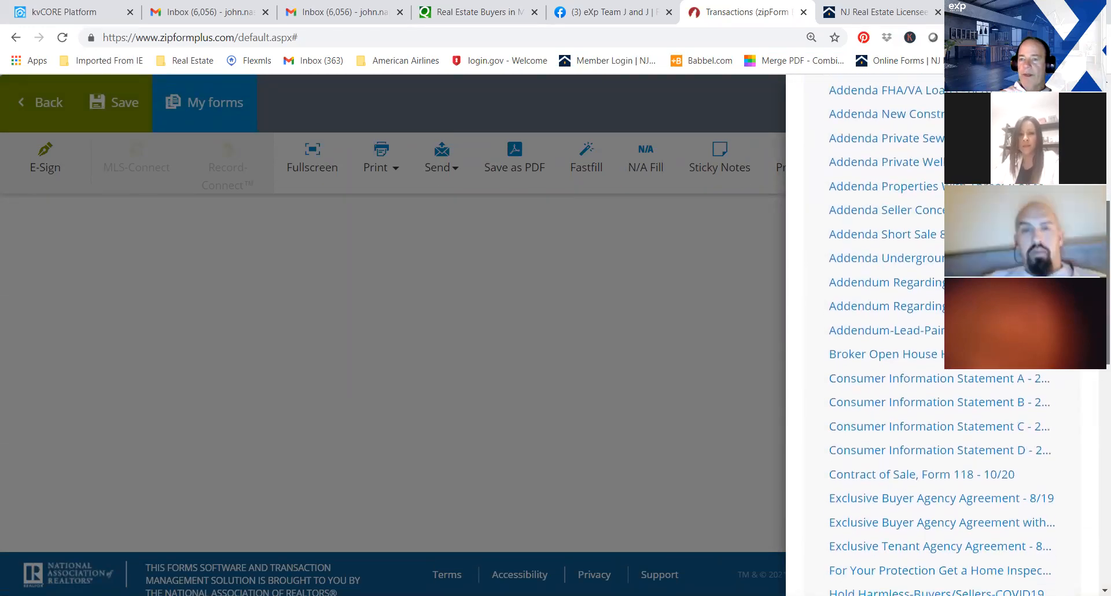
scroll(926, 232, down, 1)
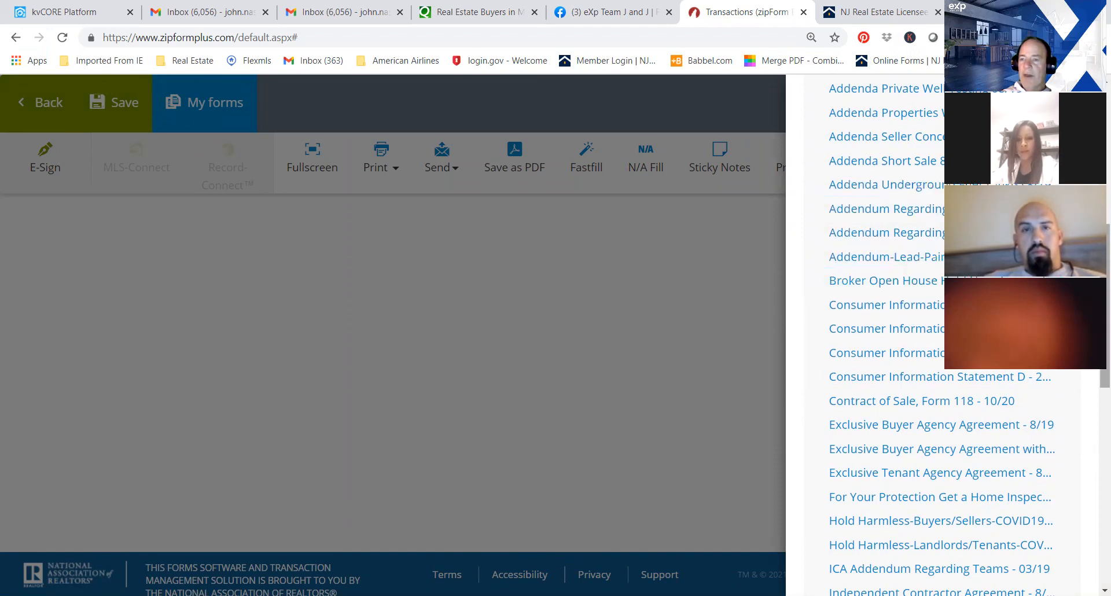
scroll(926, 347, down, 1)
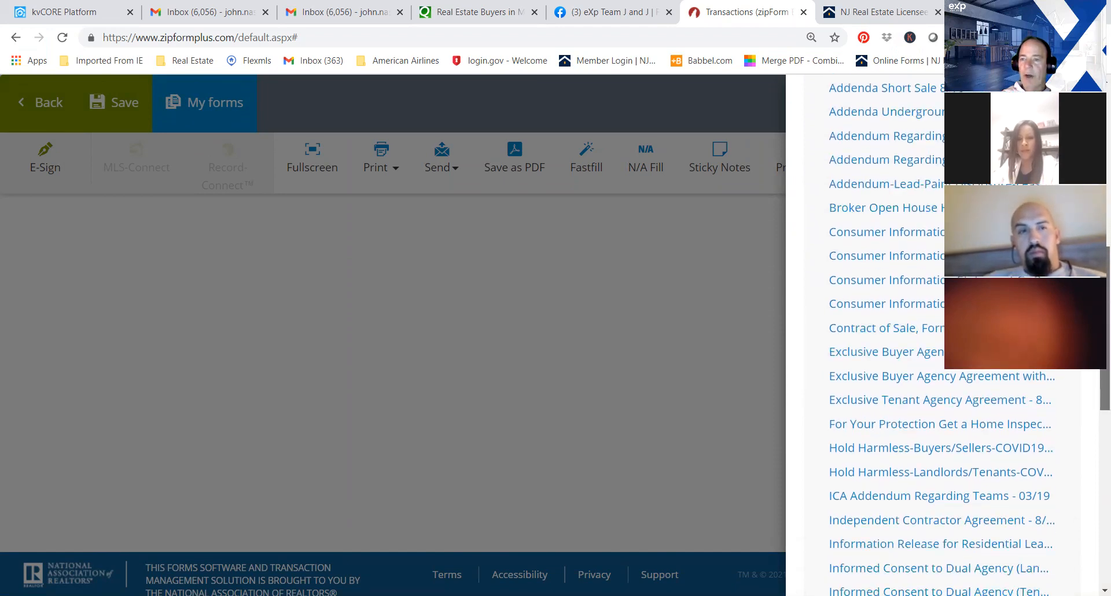
scroll(926, 347, down, 2)
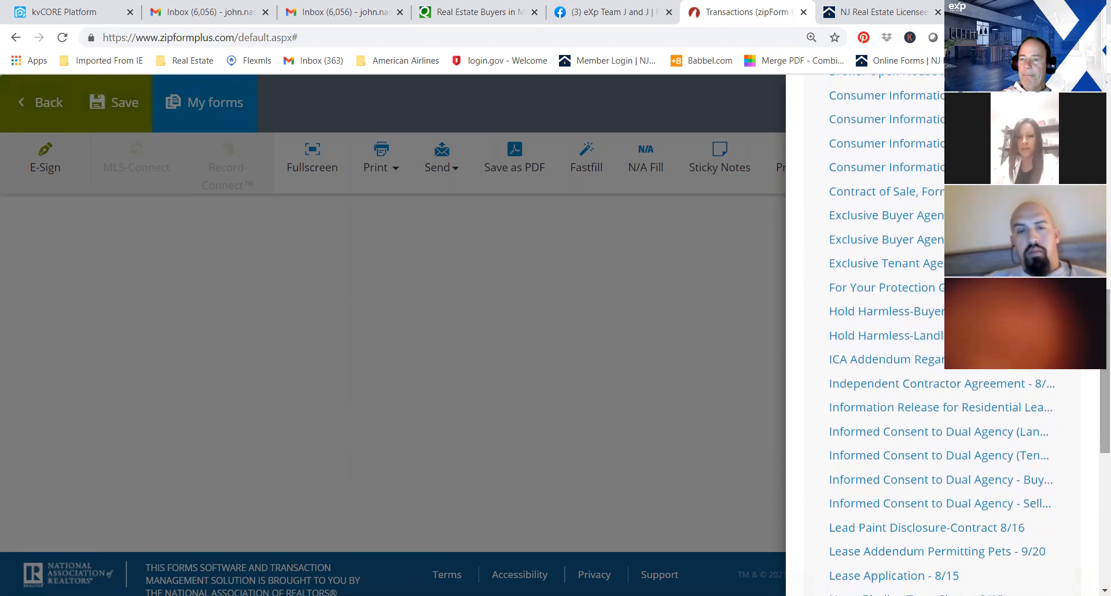
scroll(1091, 349, down, 1)
drag(1091, 346, 1094, 372)
scroll(1091, 355, down, 1)
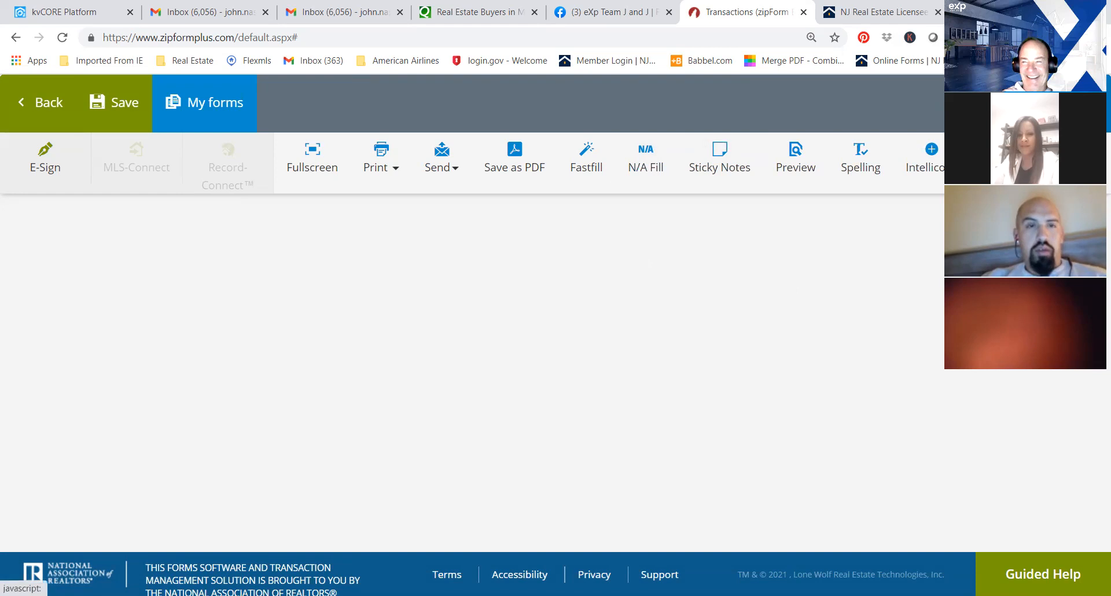
Bring the form library back up, examine its remaining forms down to the residential leases and seller disclosure, and return to the transactions list.
click(204, 103)
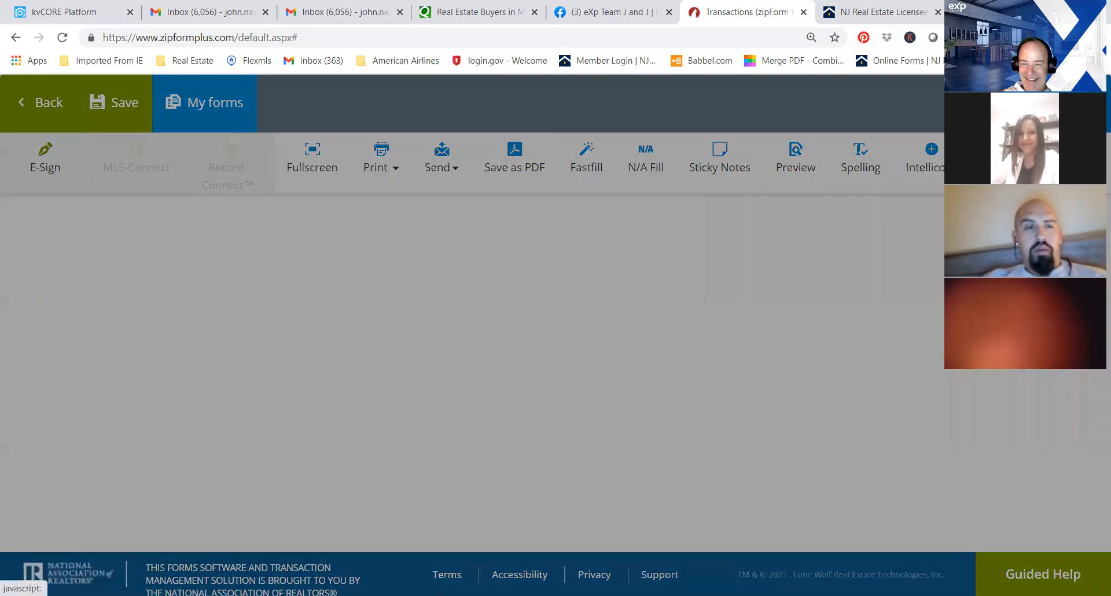
scroll(941, 333, down, 9)
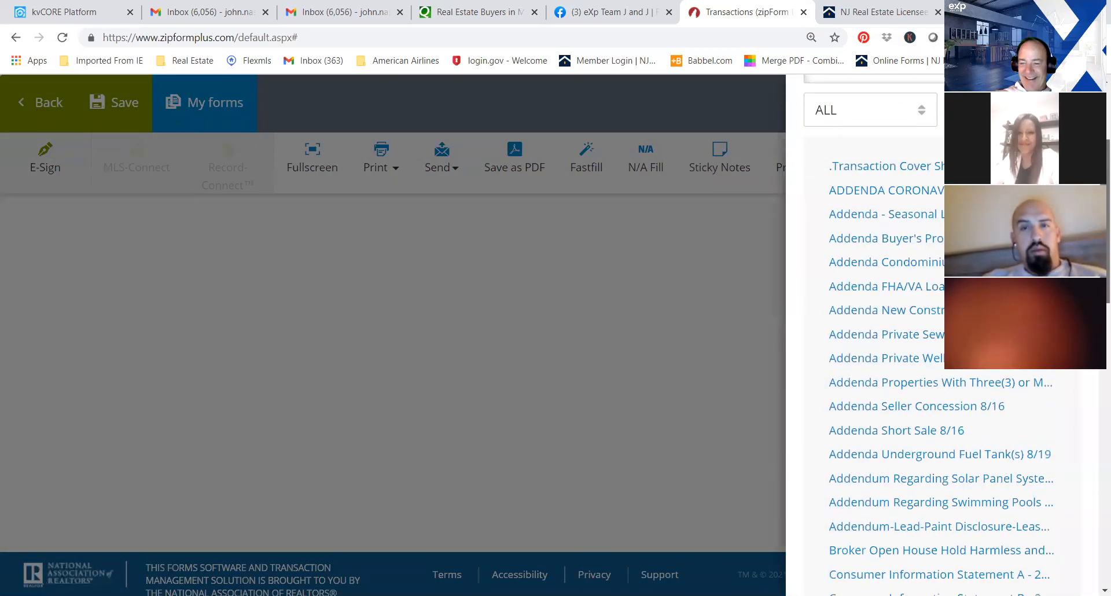
scroll(1094, 431, down, 5)
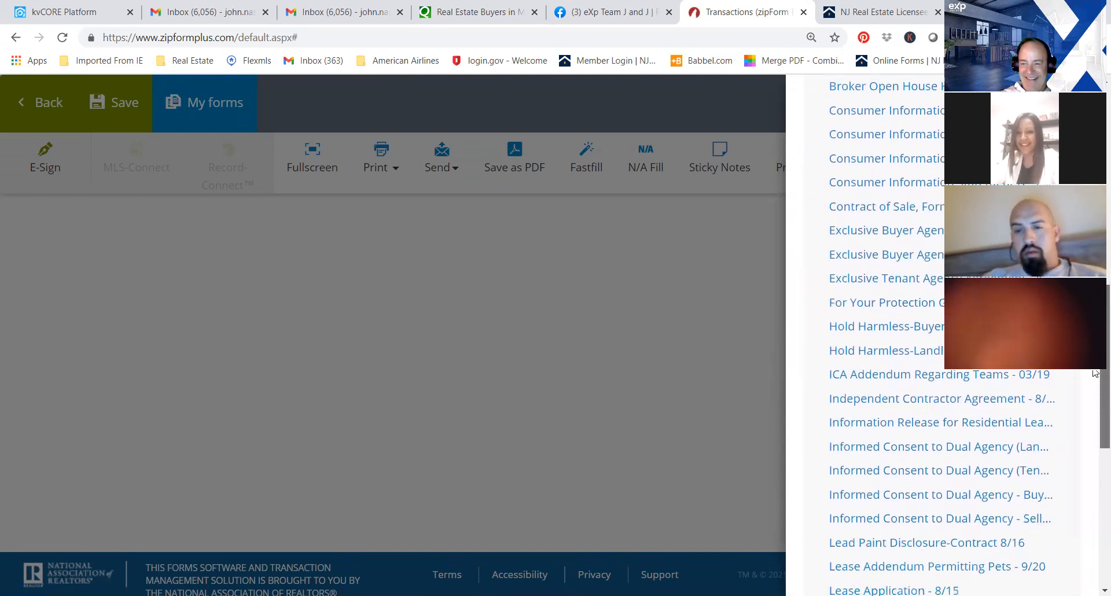
scroll(1094, 434, down, 3)
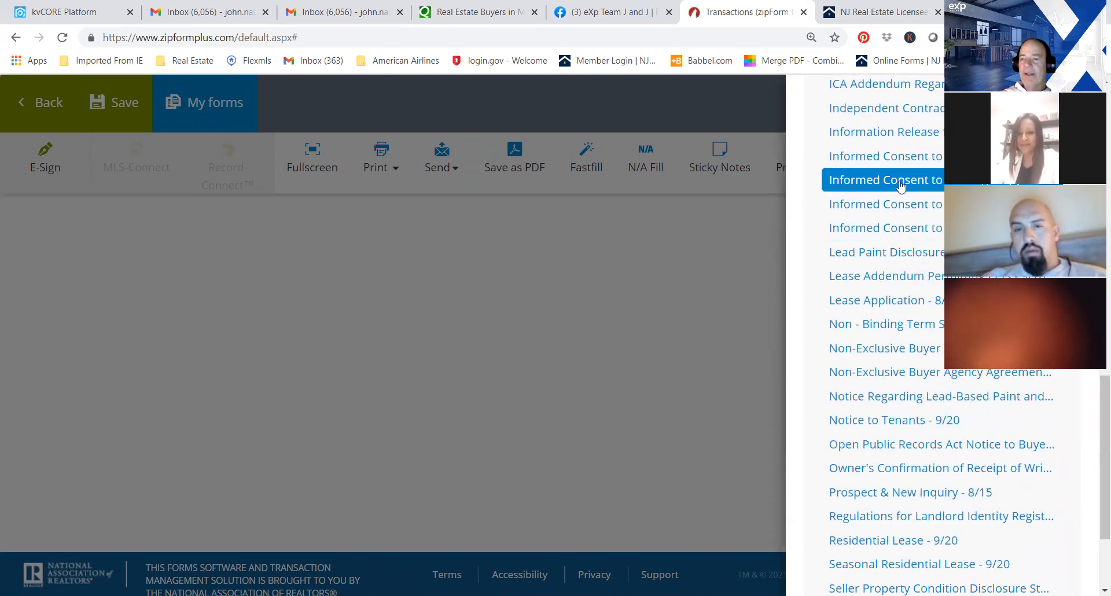
drag(1094, 431, 1090, 487)
drag(1101, 419, 1095, 131)
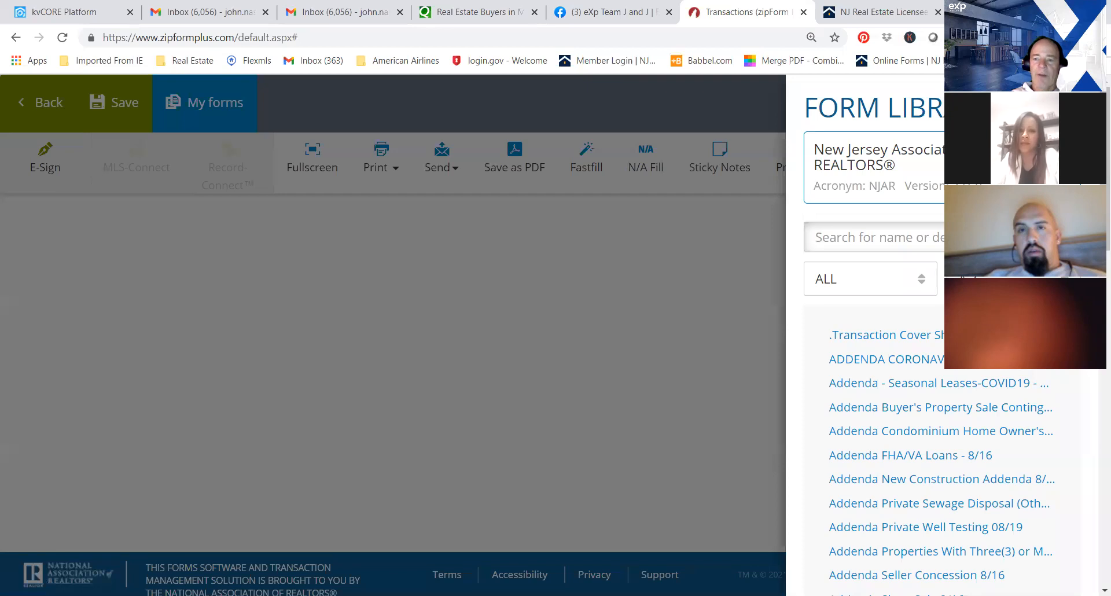
click(29, 103)
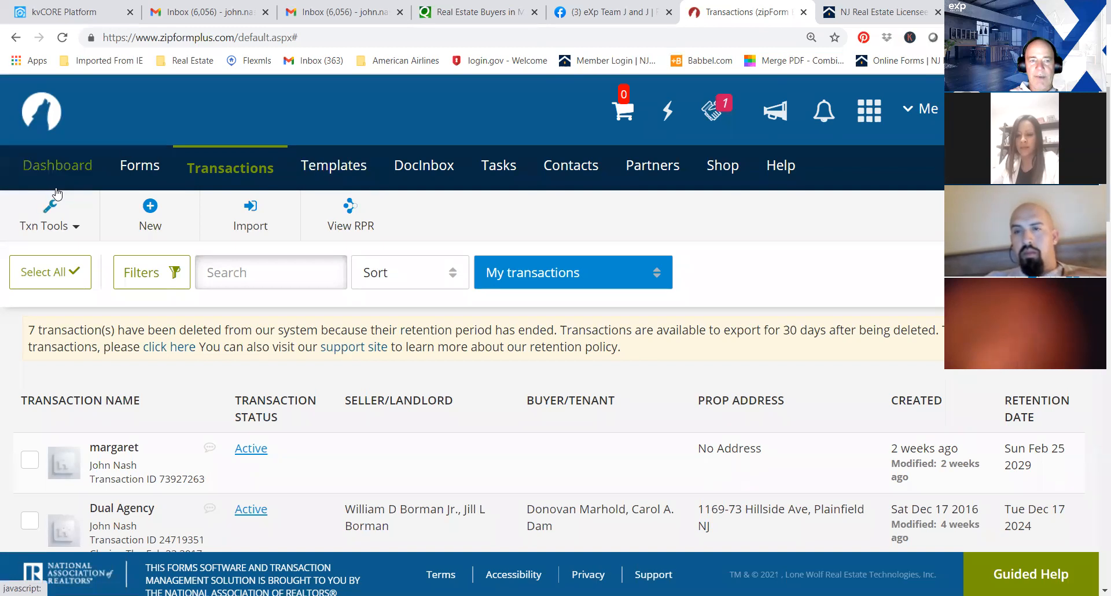
Create a purchase or offer template named Contract Purchase Template in the Residential category and save it.
click(340, 172)
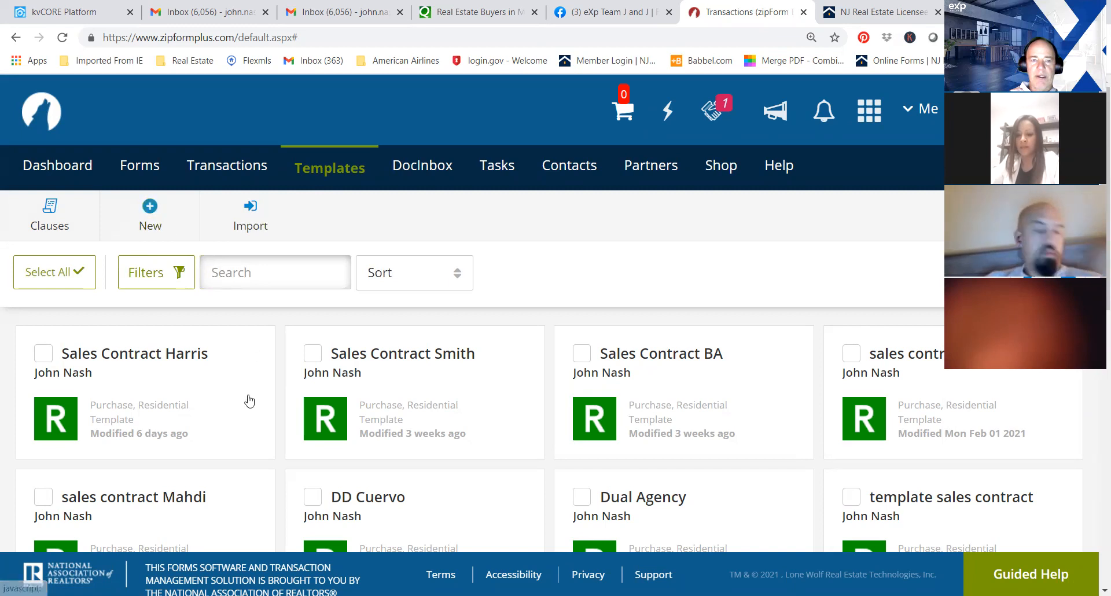
click(147, 212)
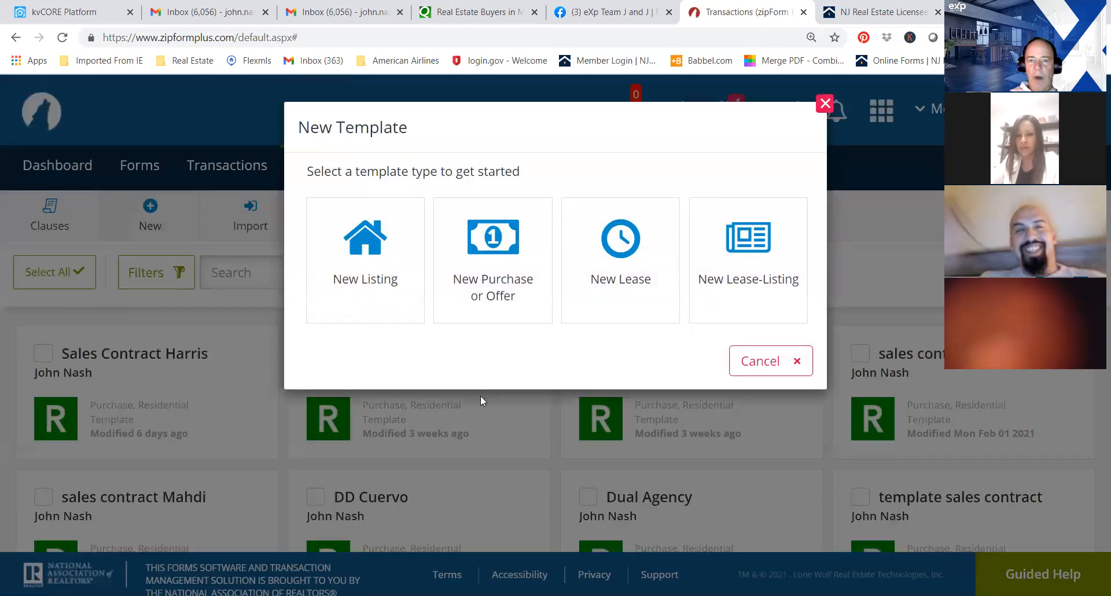
click(495, 279)
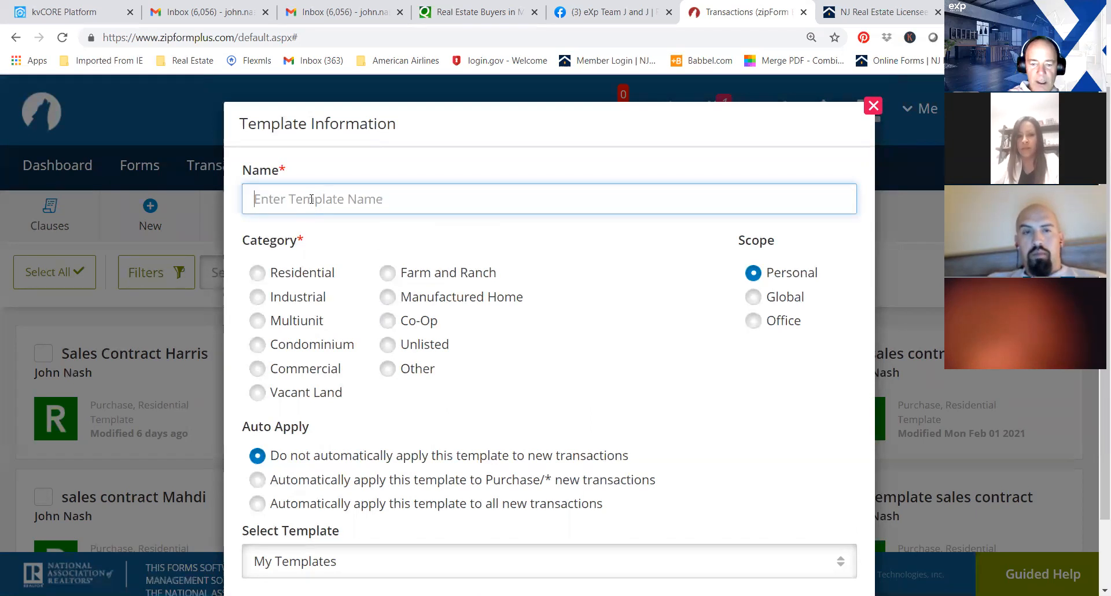
text(Cont)
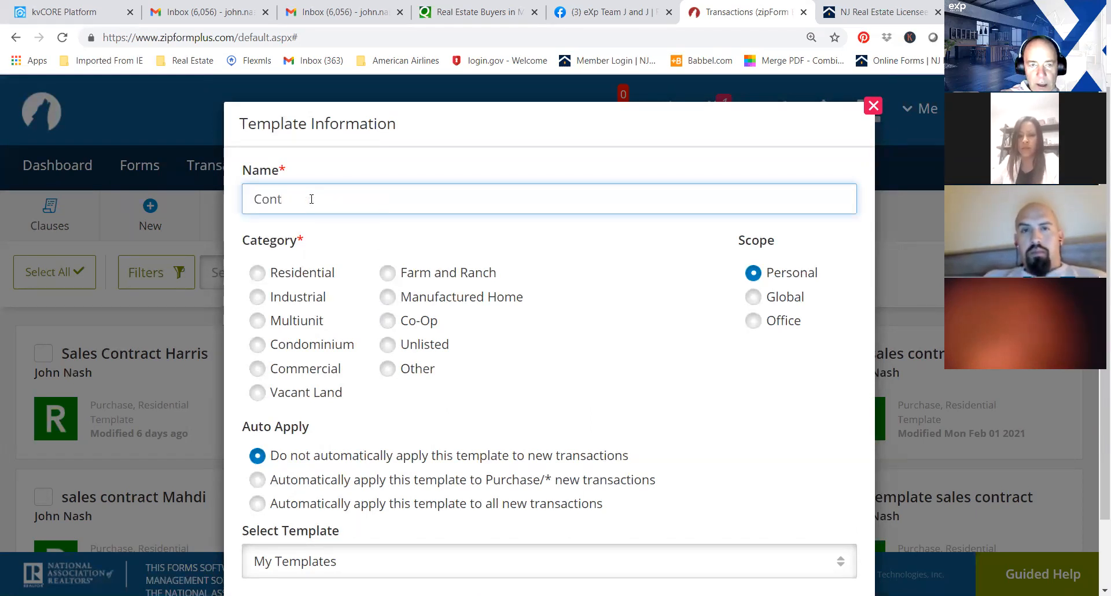
text(ract Purchase Template)
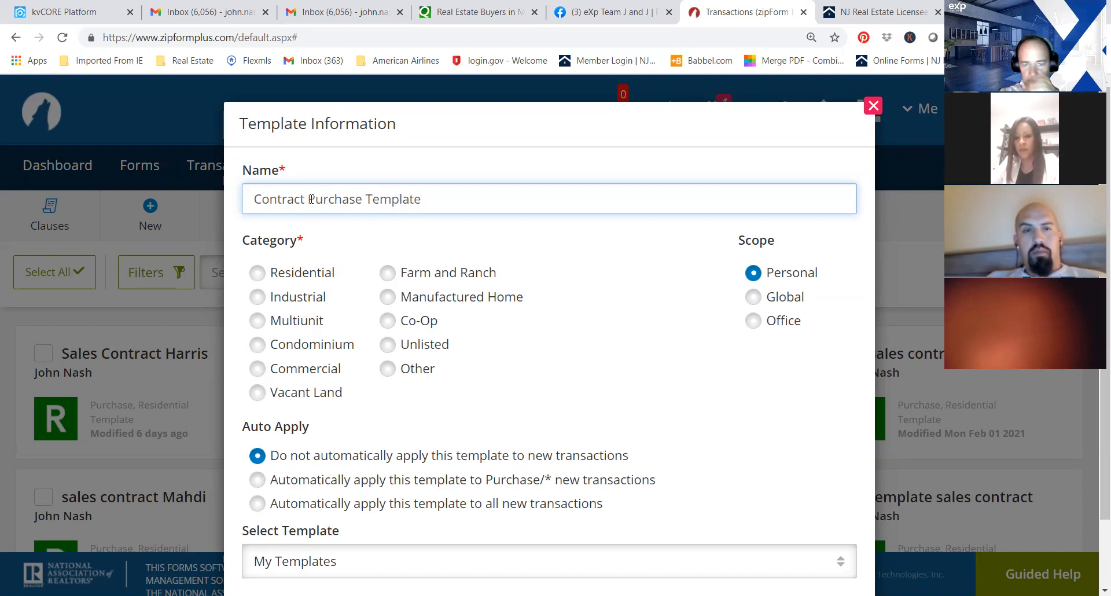
click(257, 273)
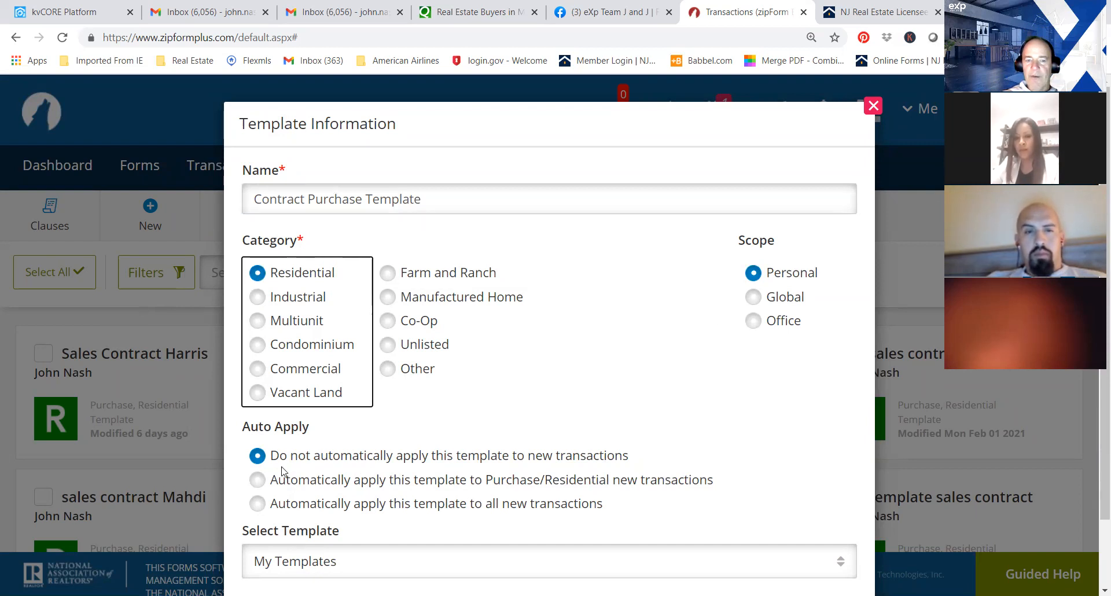
scroll(1100, 289, down, 1)
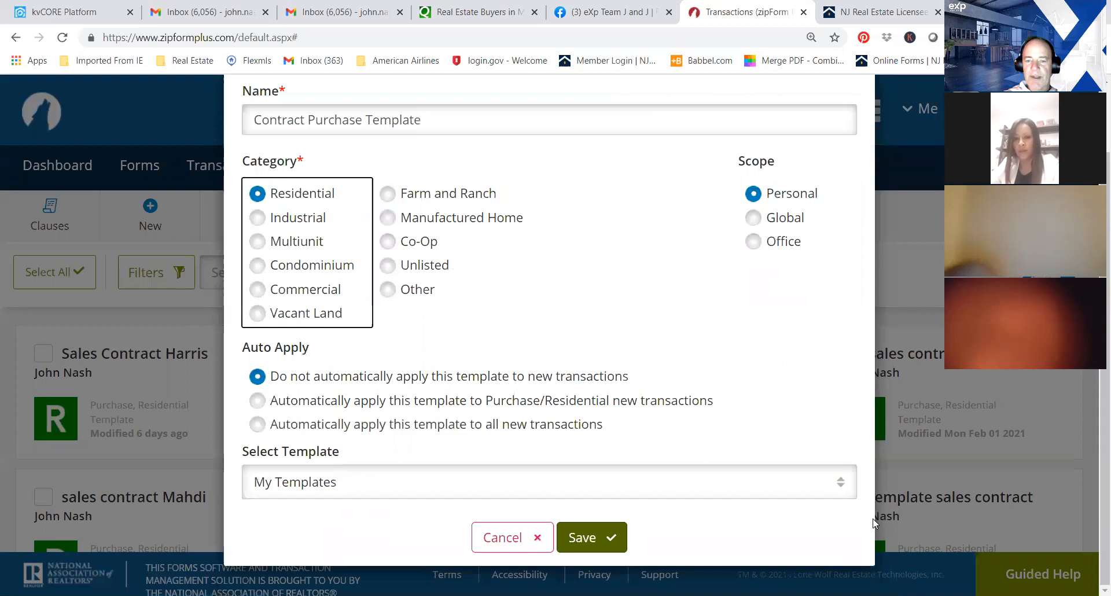
click(591, 538)
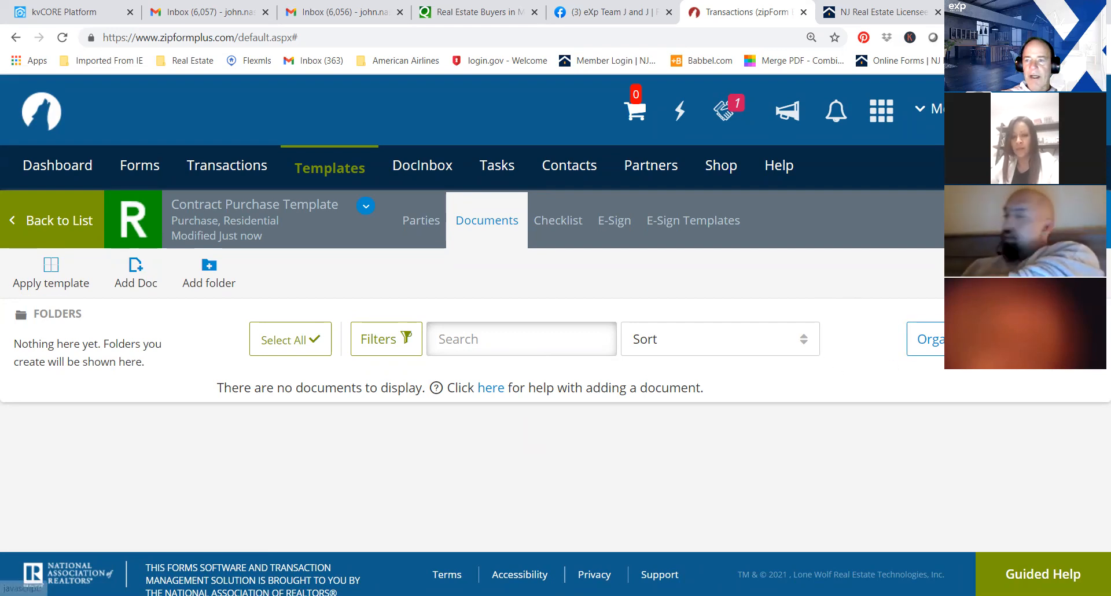
Add Consumer Information Statement A and Contract of Sale, Form 118 - 10/20 from the form library to the template.
click(1065, 220)
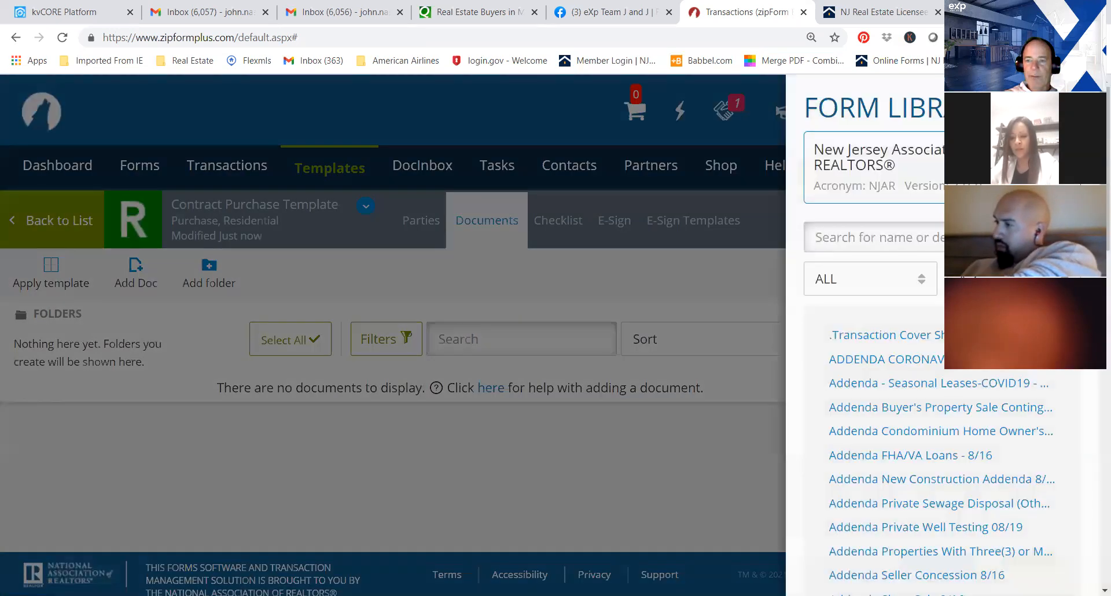
scroll(938, 405, down, 3)
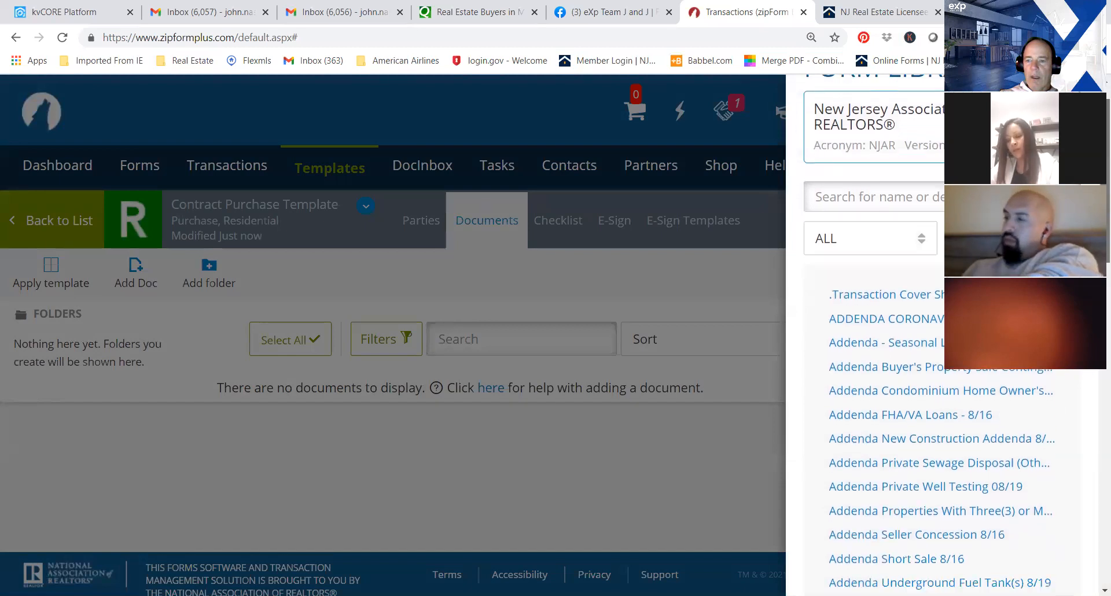
scroll(938, 376, down, 1)
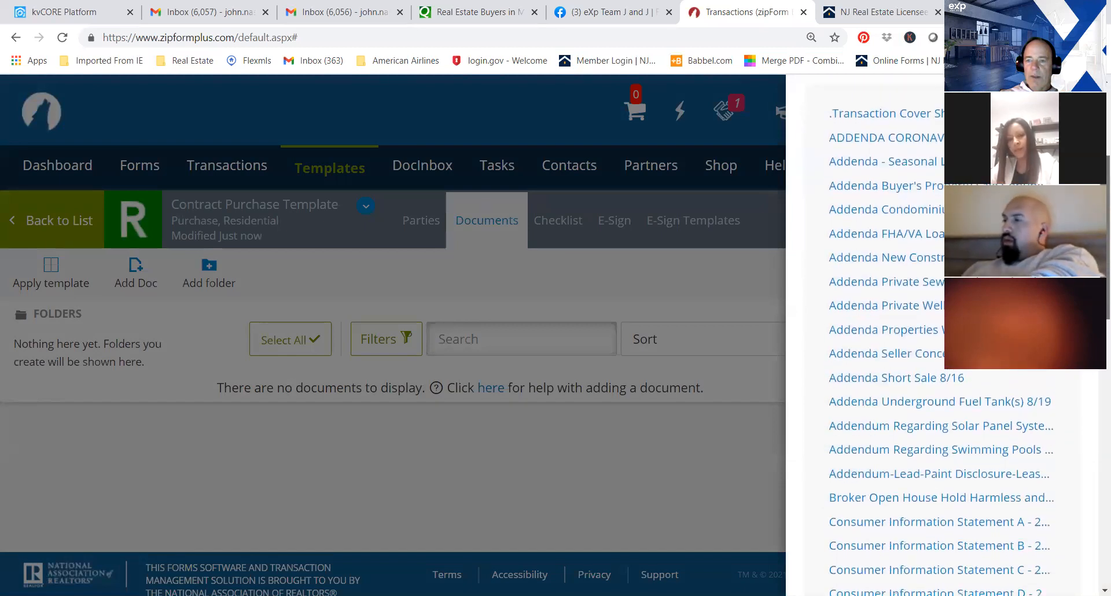
scroll(907, 440, down, 2)
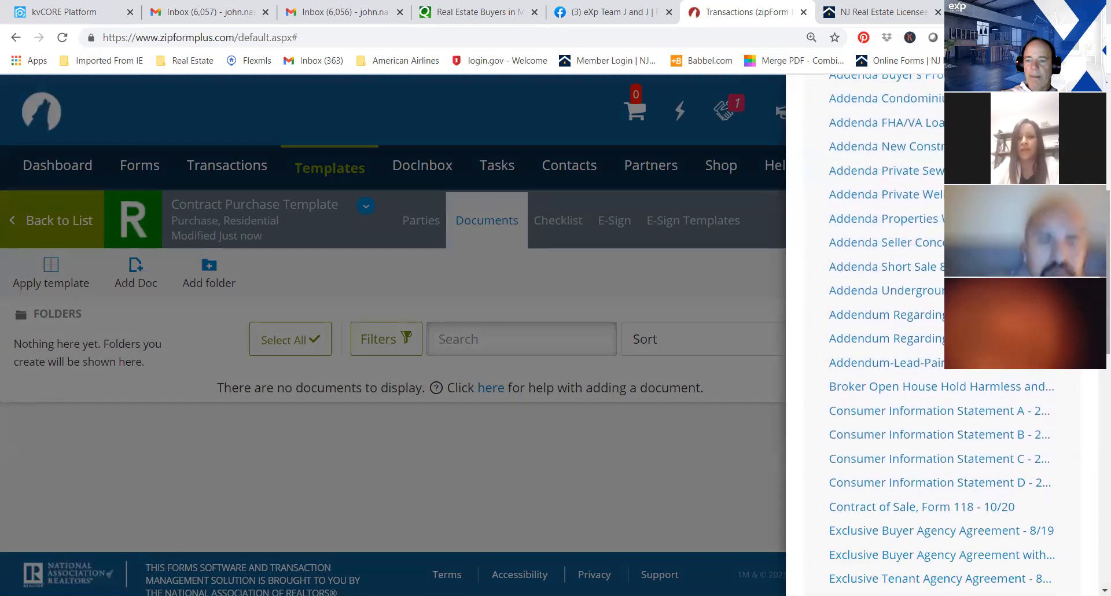
drag(910, 415, 345, 455)
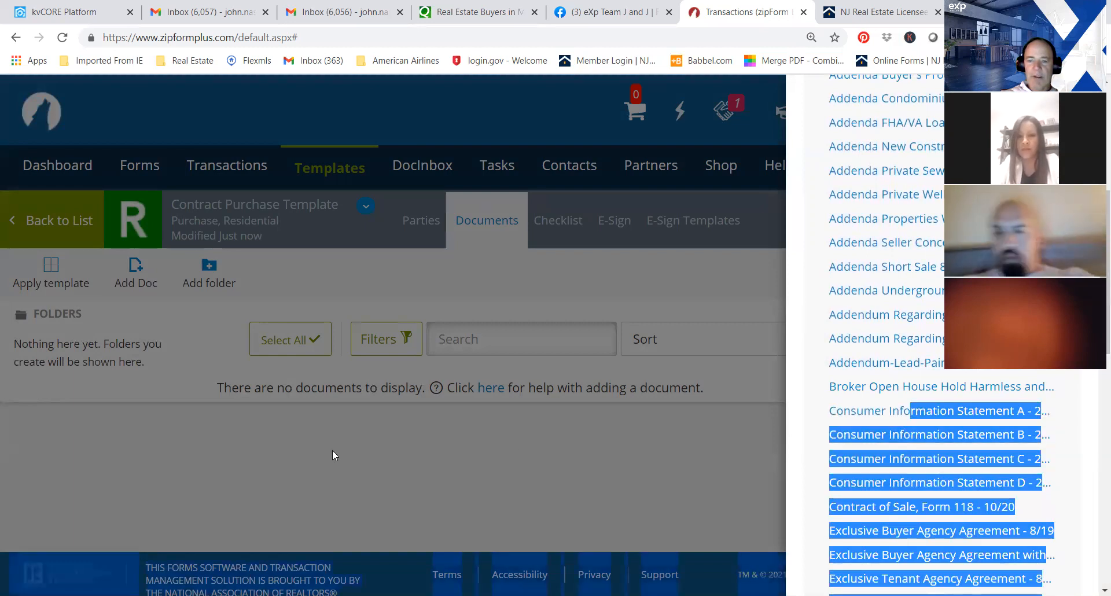
click(866, 408)
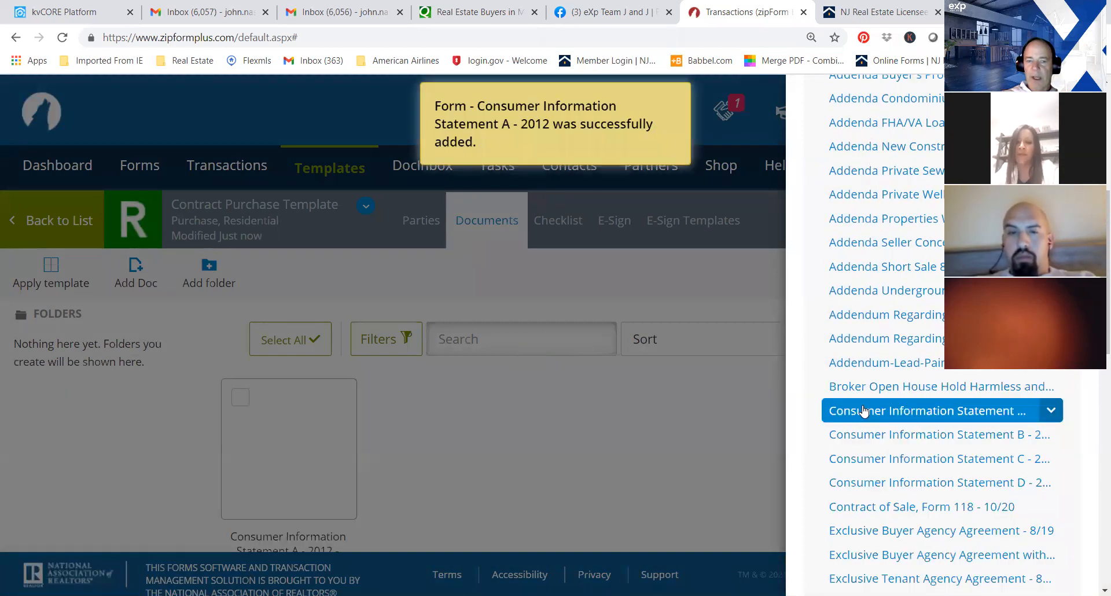
scroll(969, 395, down, 2)
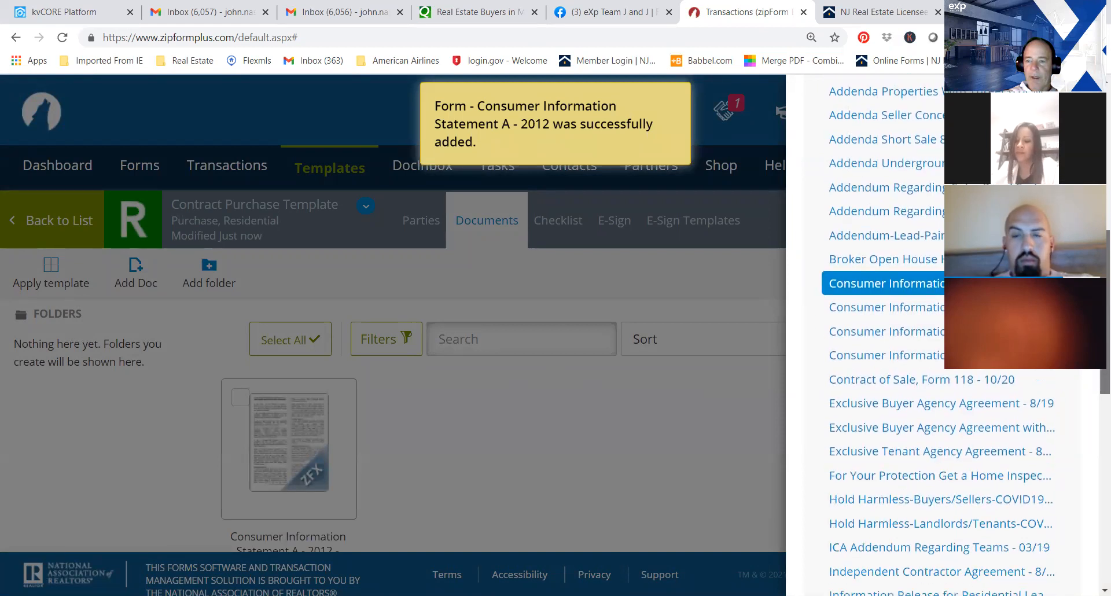
click(913, 383)
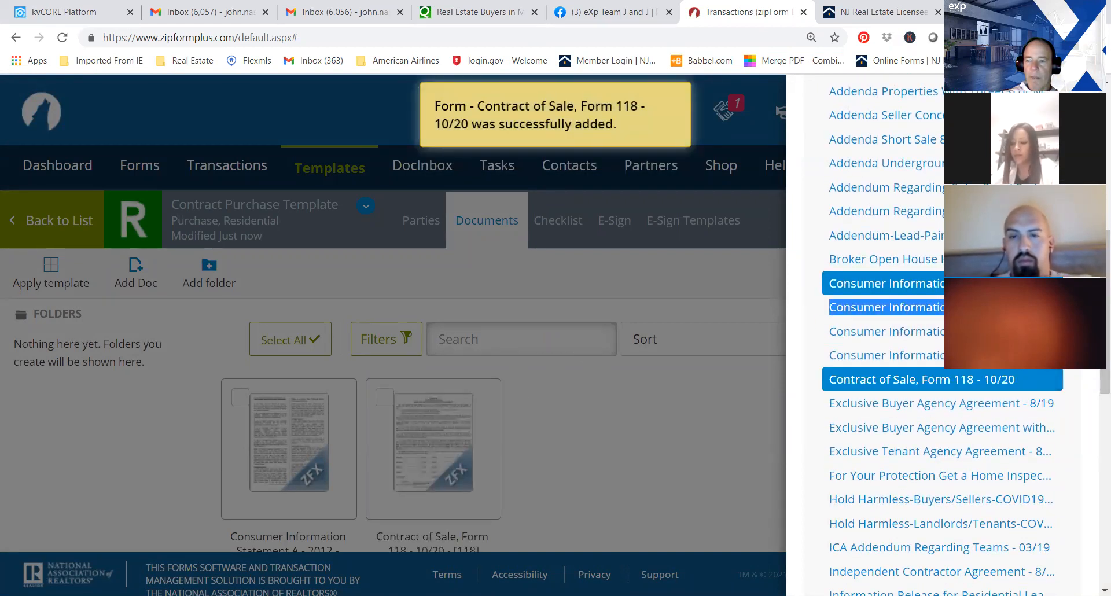
key(Escape)
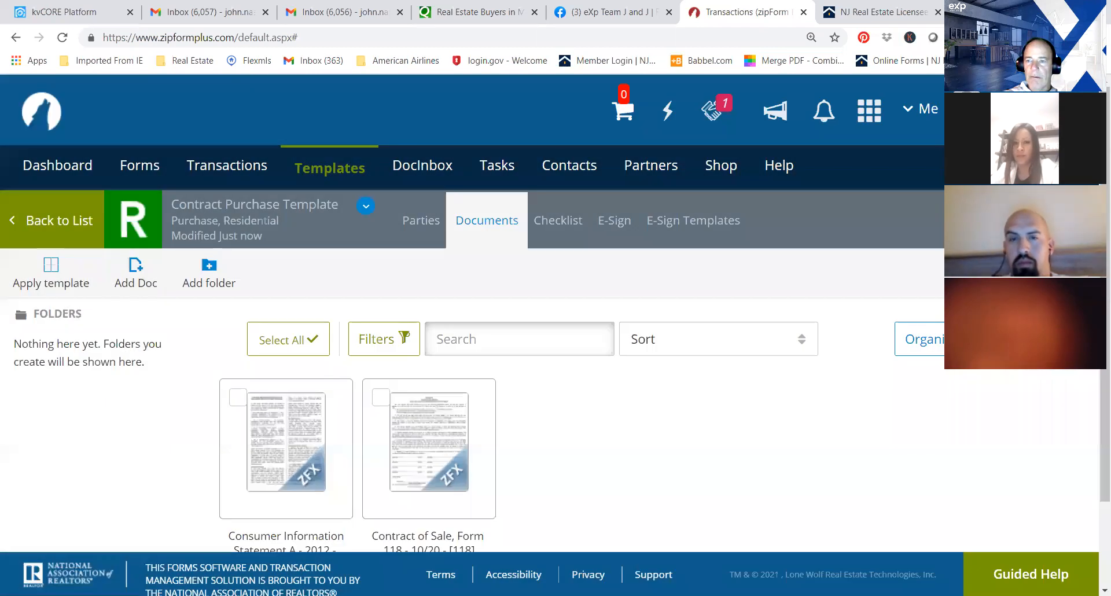
Add the Exclusive Buyer Agency Agreement - 8/19 to the template and return to its documents.
click(135, 274)
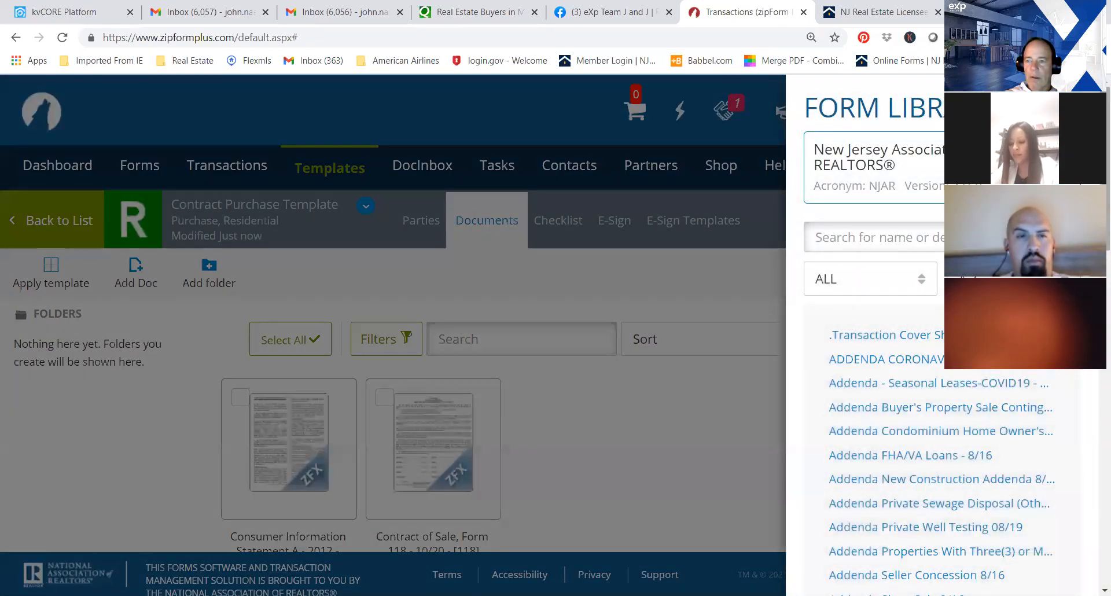
scroll(937, 335, down, 7)
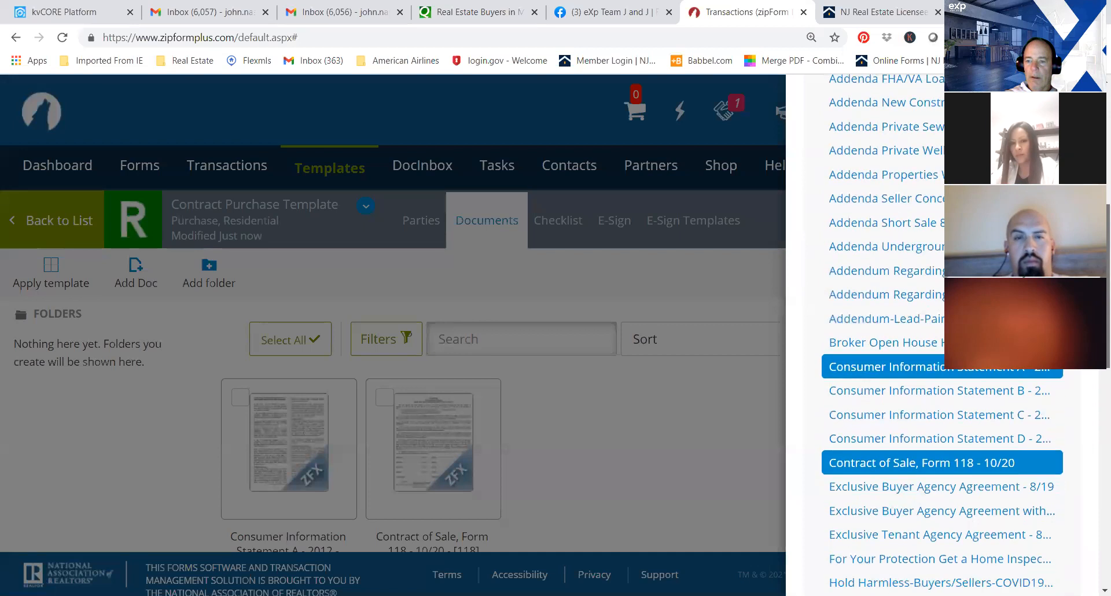
scroll(937, 336, down, 4)
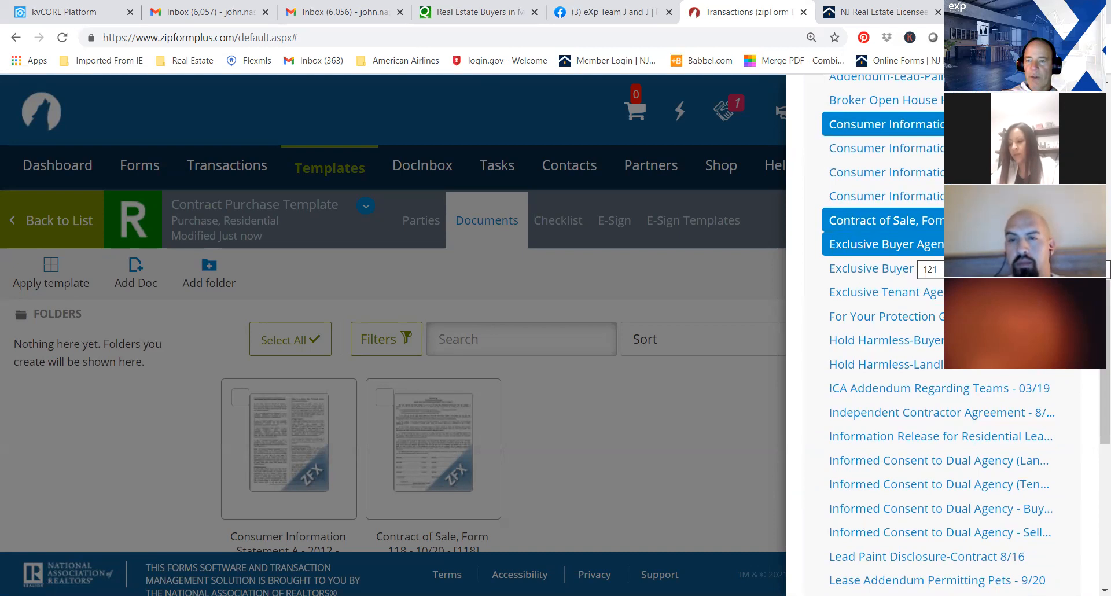
click(984, 244)
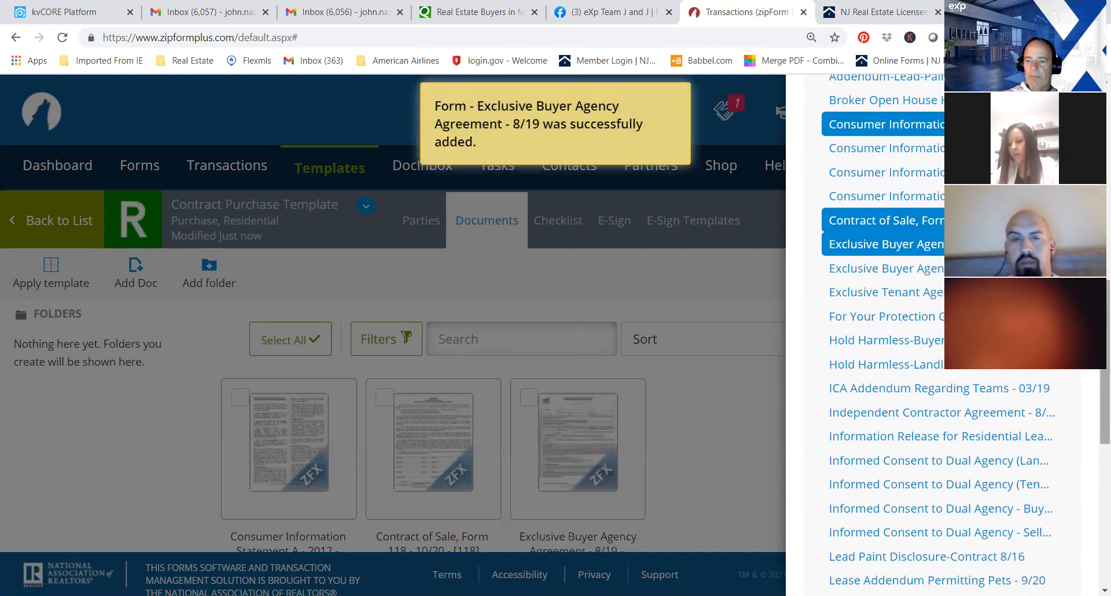
scroll(938, 336, down, 2)
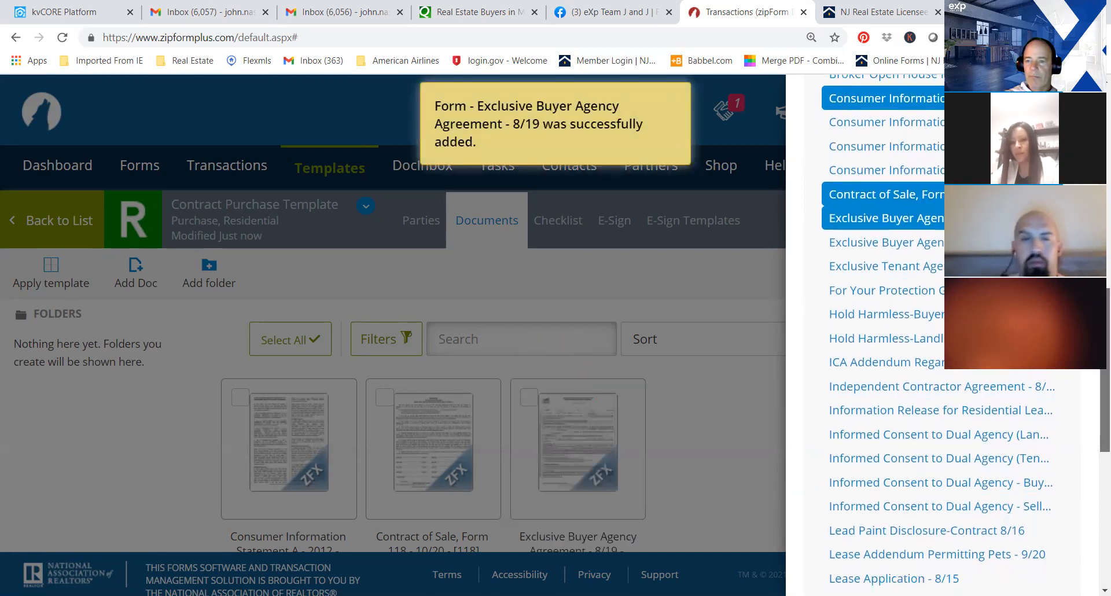
scroll(1096, 374, down, 1)
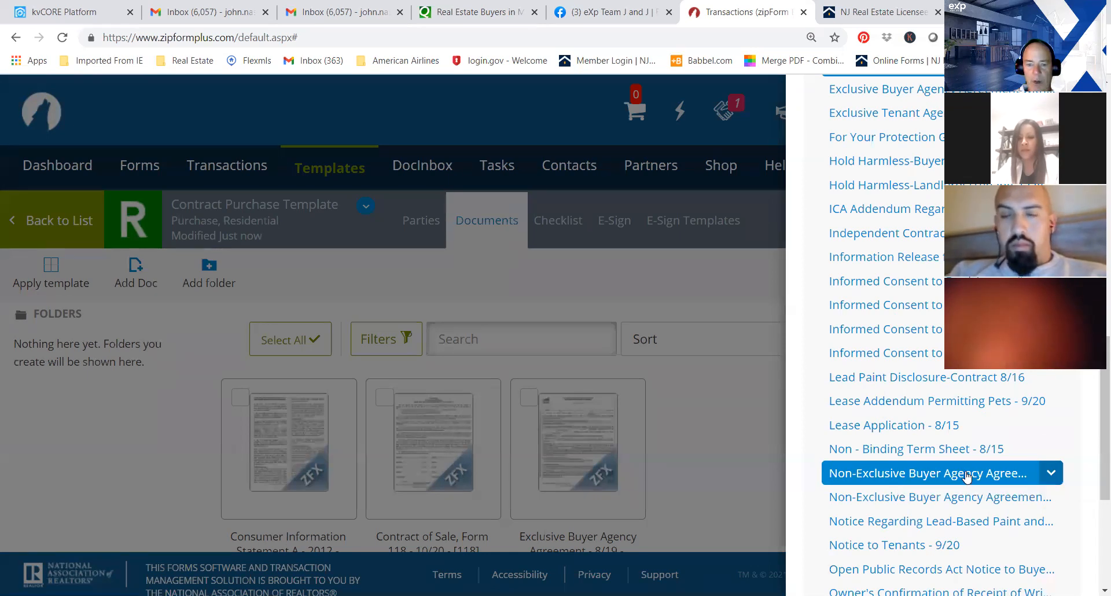
drag(970, 476, 1093, 452)
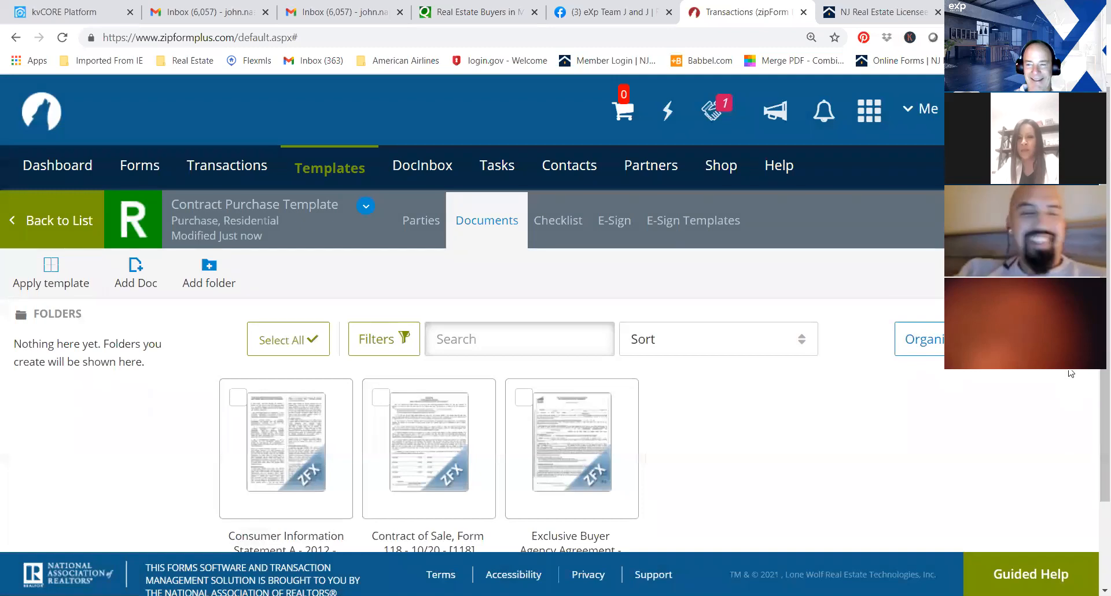
Reopen the form library and add the Informed Consent to Dual Agency - Buyer - 8/15 form to the template.
click(1059, 221)
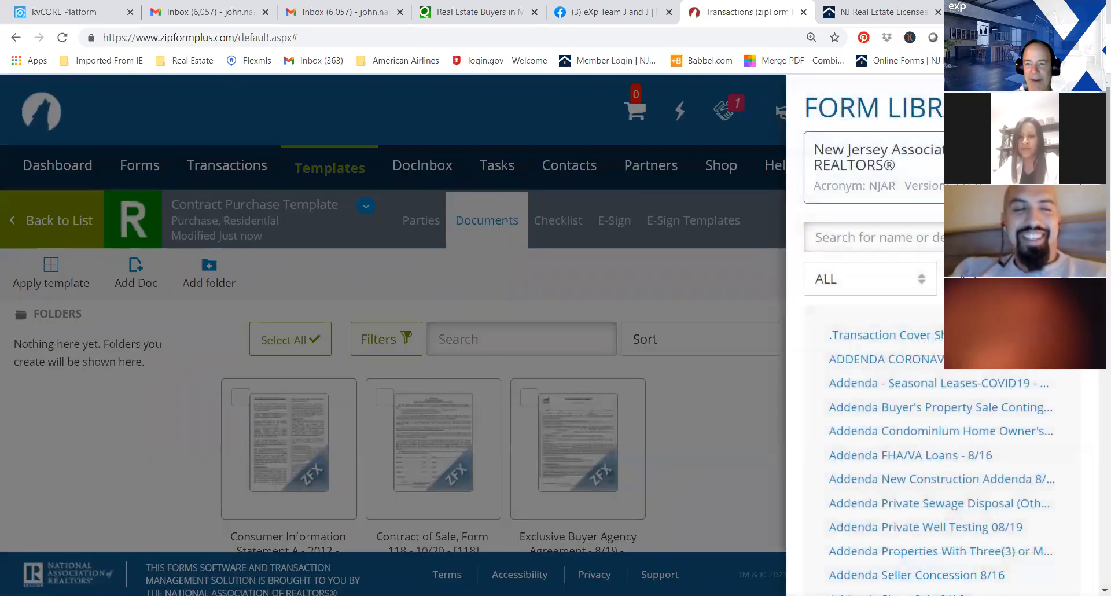
scroll(1041, 232, down, 3)
scroll(1096, 374, down, 5)
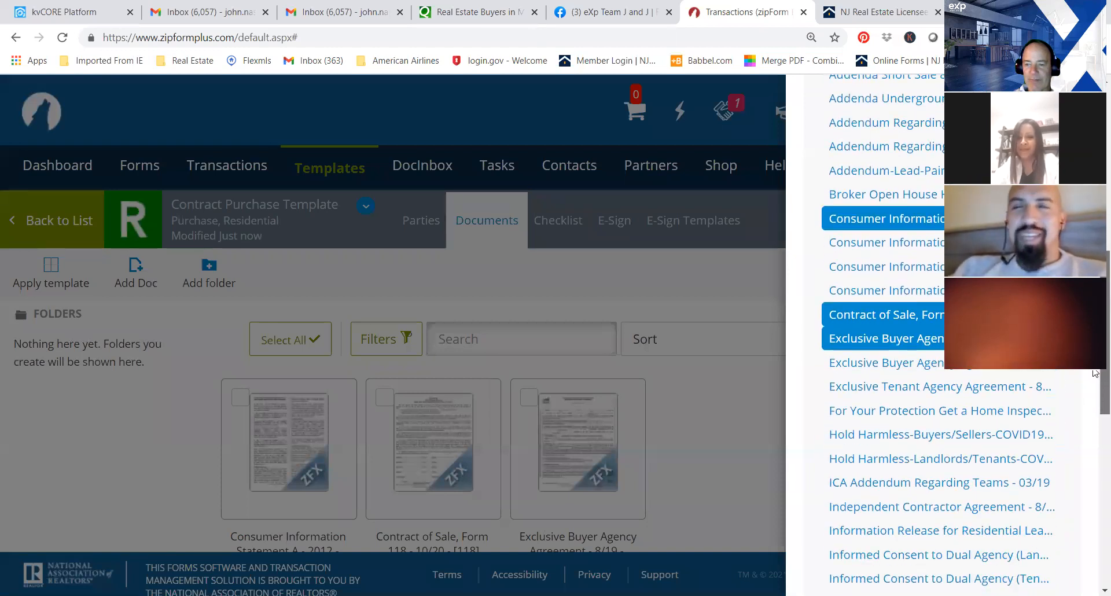
scroll(1095, 374, down, 3)
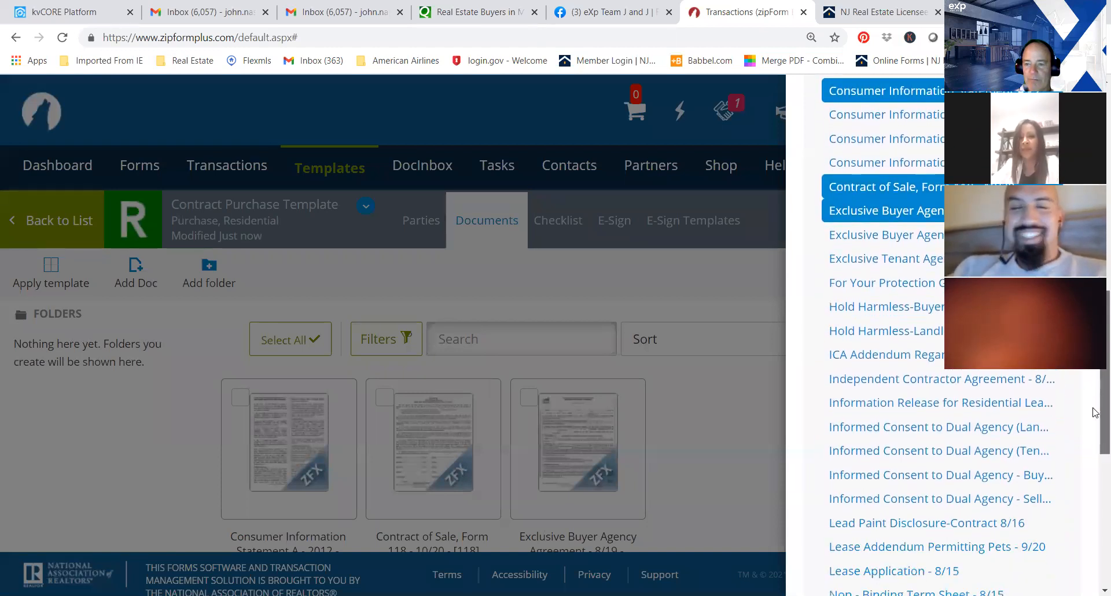
scroll(1095, 413, down, 2)
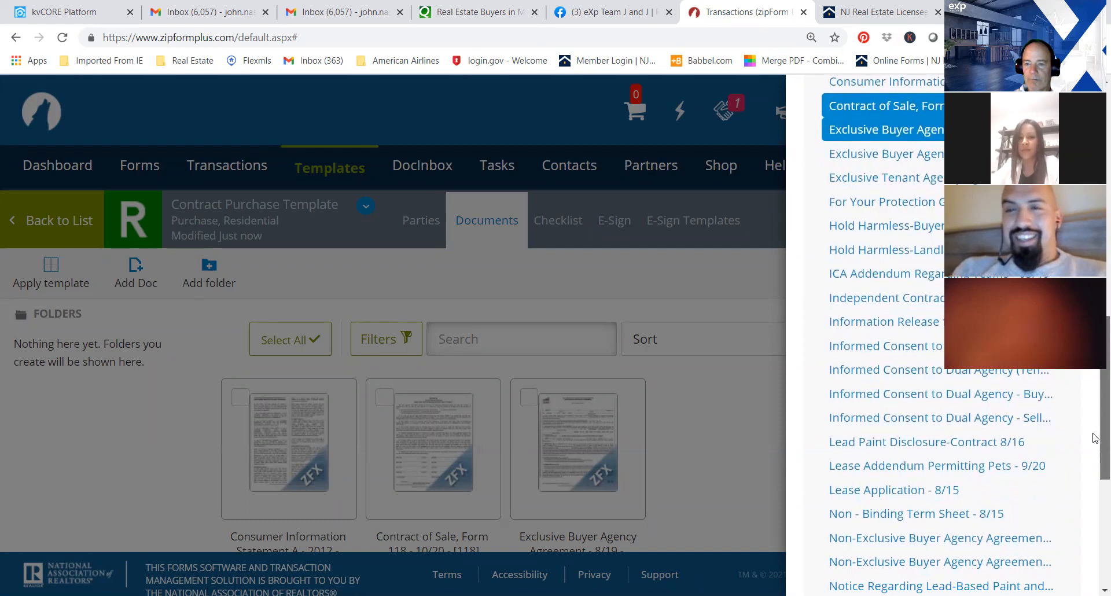
scroll(1096, 440, down, 1)
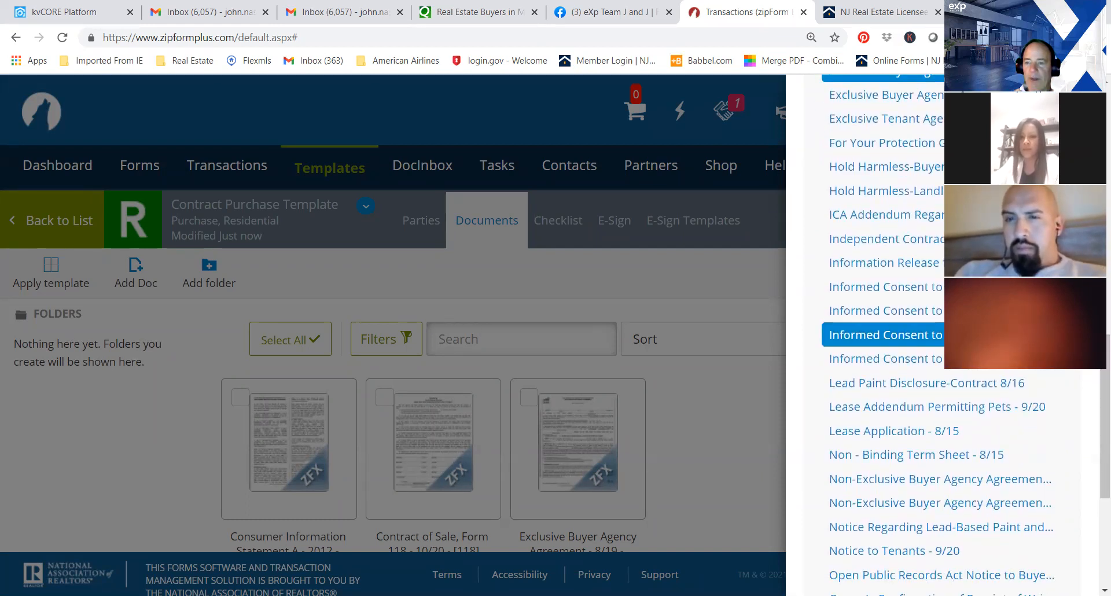
click(886, 336)
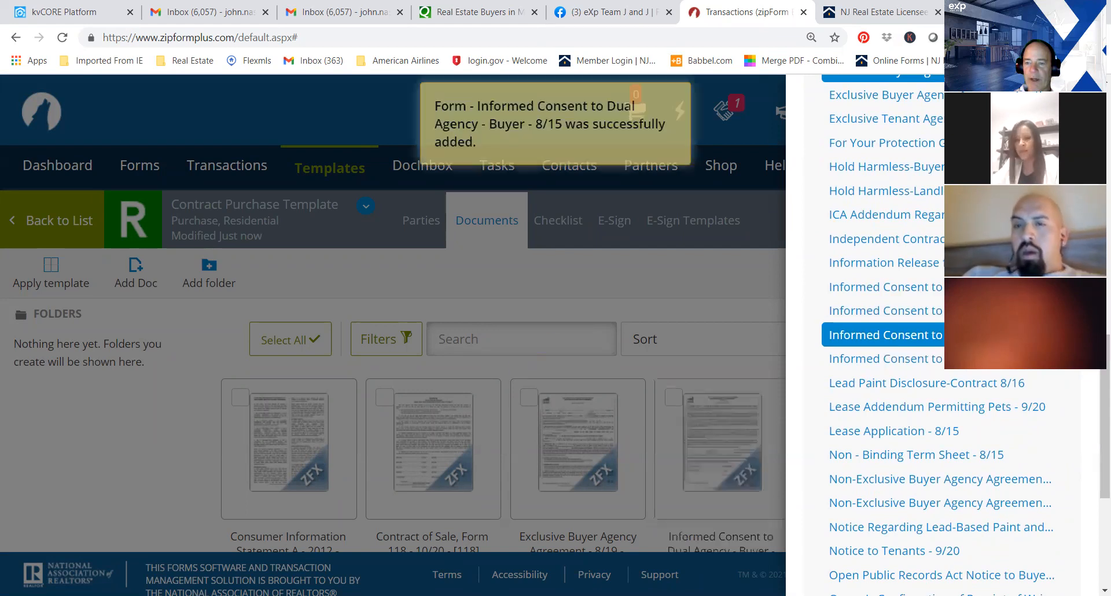
Examine the rest of the form library down to the Wire Fraud Notice and go back up to the addenda.
scroll(1096, 395, down, 1)
scroll(1095, 399, down, 2)
scroll(1095, 415, down, 1)
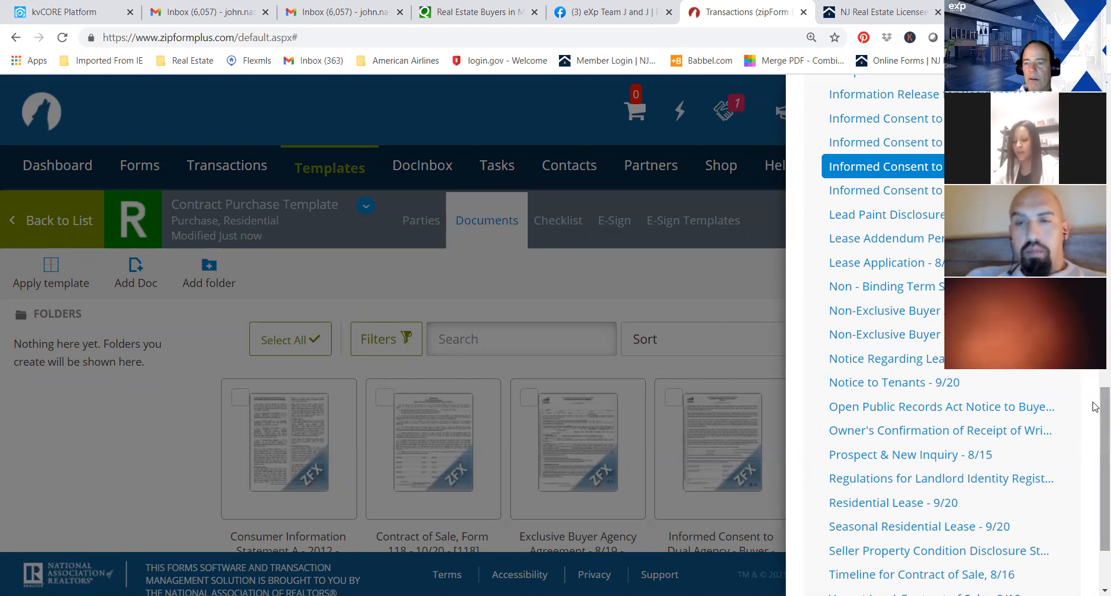
scroll(1096, 433, down, 2)
scroll(1095, 432, down, 2)
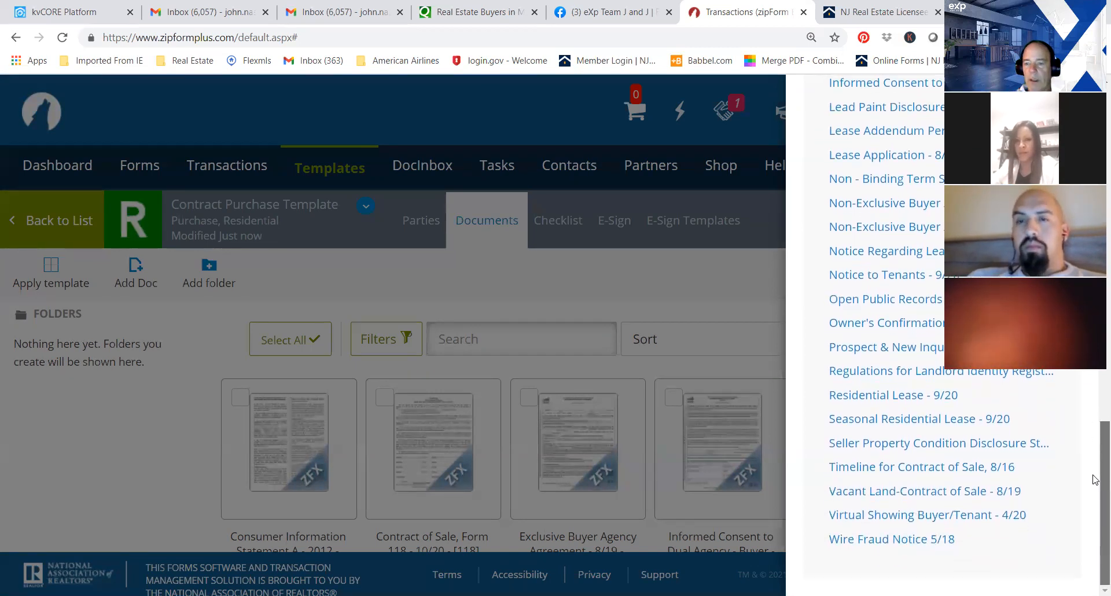
scroll(1095, 471, up, 5)
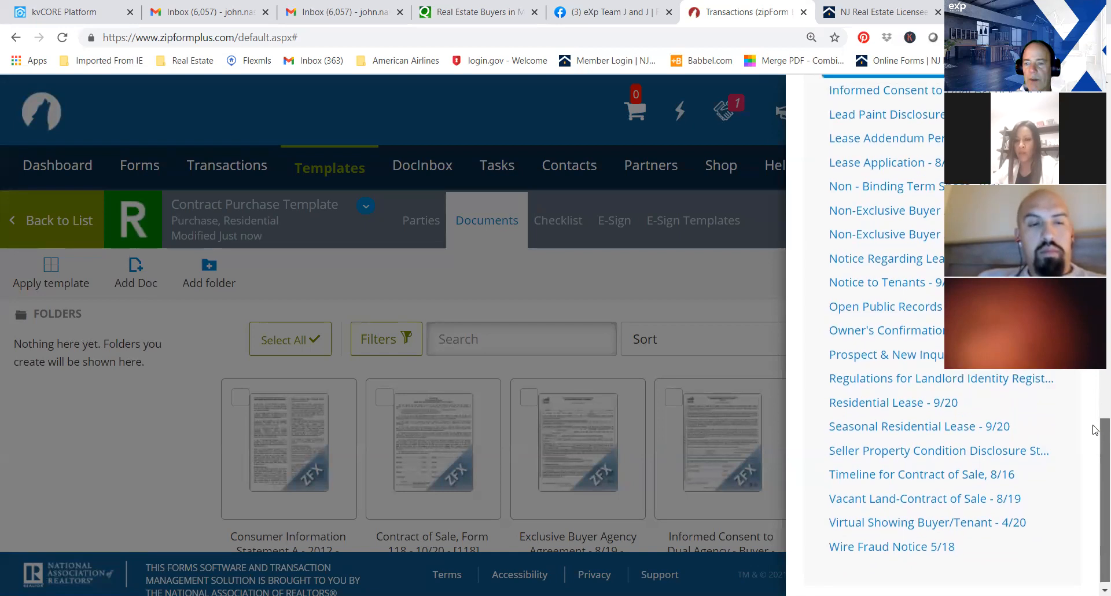
scroll(1095, 471, up, 4)
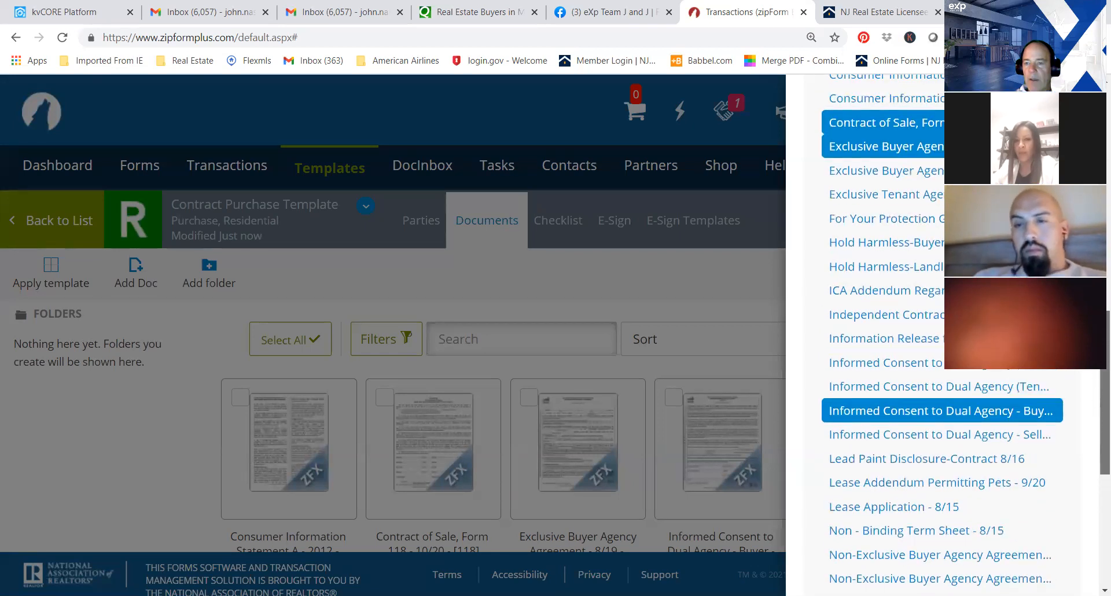
drag(1105, 314, 1105, 255)
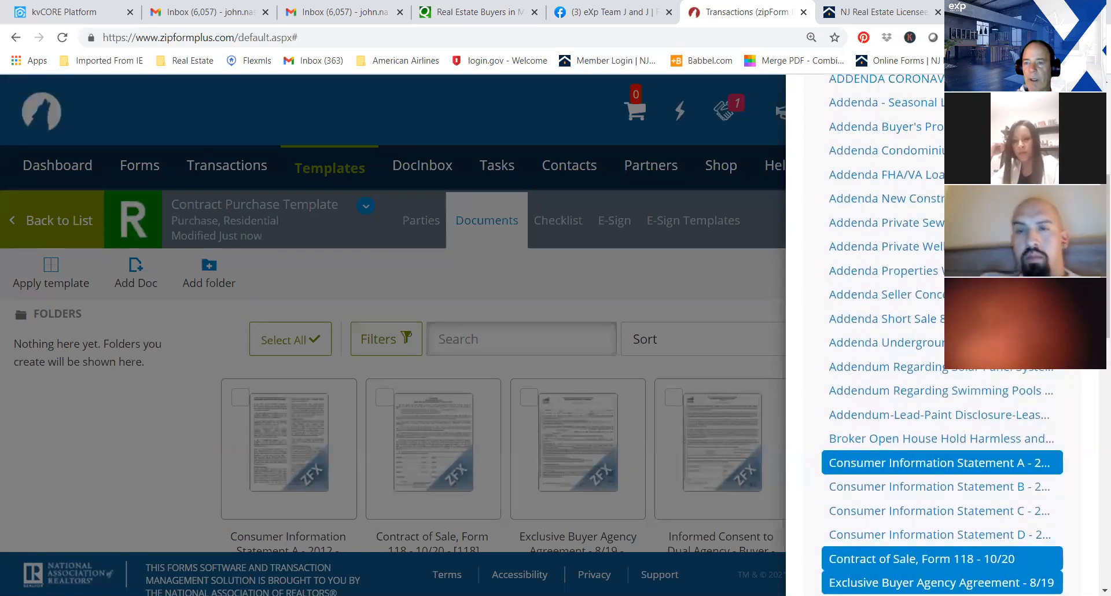
Add the Private Sewage Disposal, Private Well Testing 08/19, FHA/VA Loans - 8/16 and Condominium Home Owner's Association - 12/19 addenda to the template.
click(889, 226)
click(878, 247)
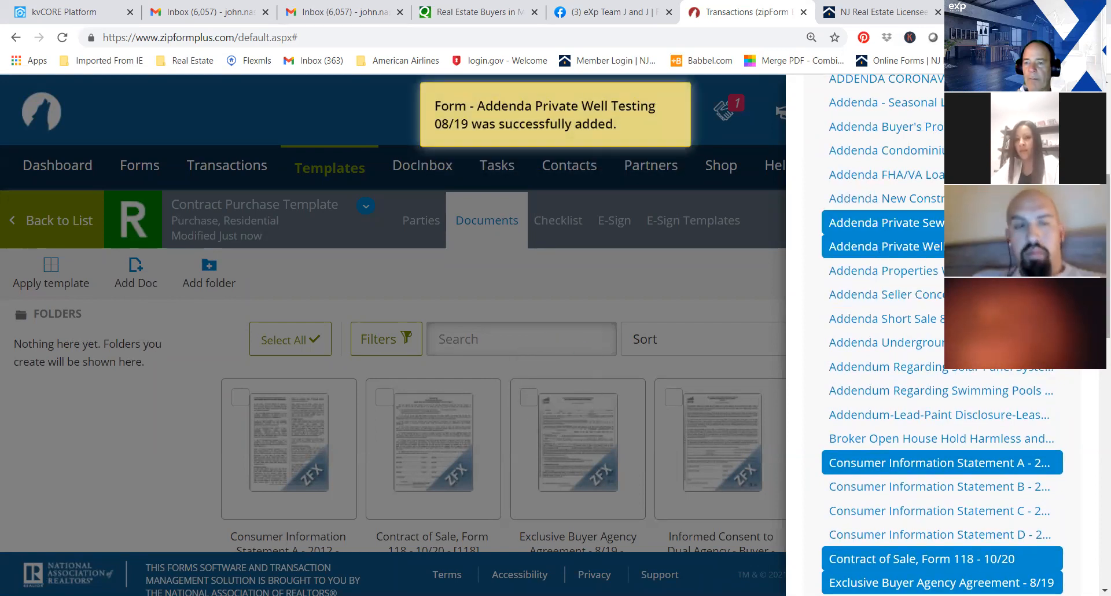
click(886, 175)
click(884, 161)
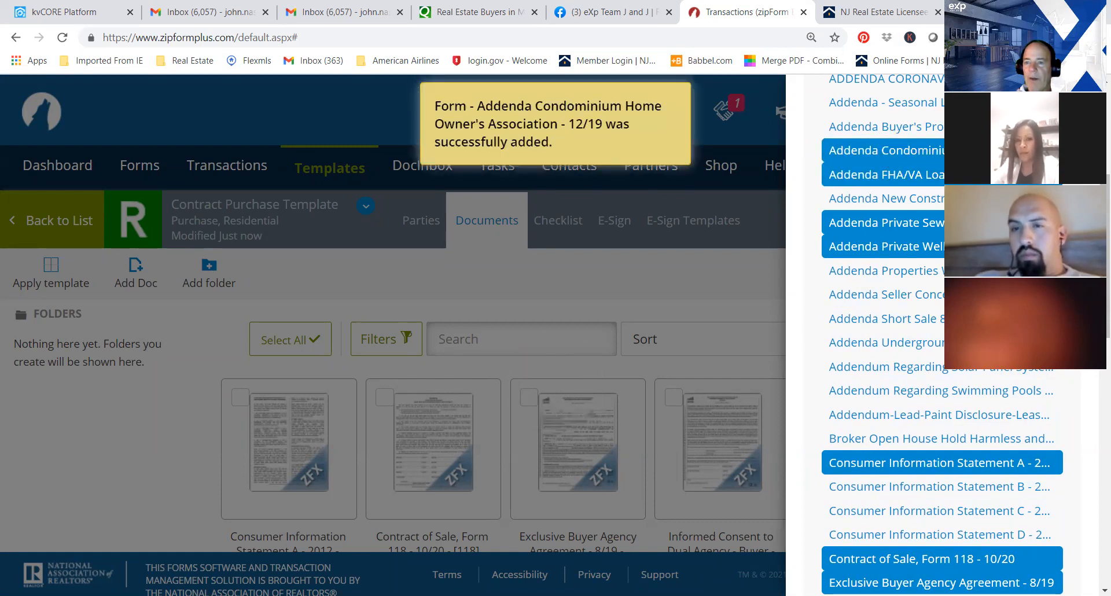
Add the Addenda Buyer's Property Sale Contingency form to the template and return to its documents.
click(933, 135)
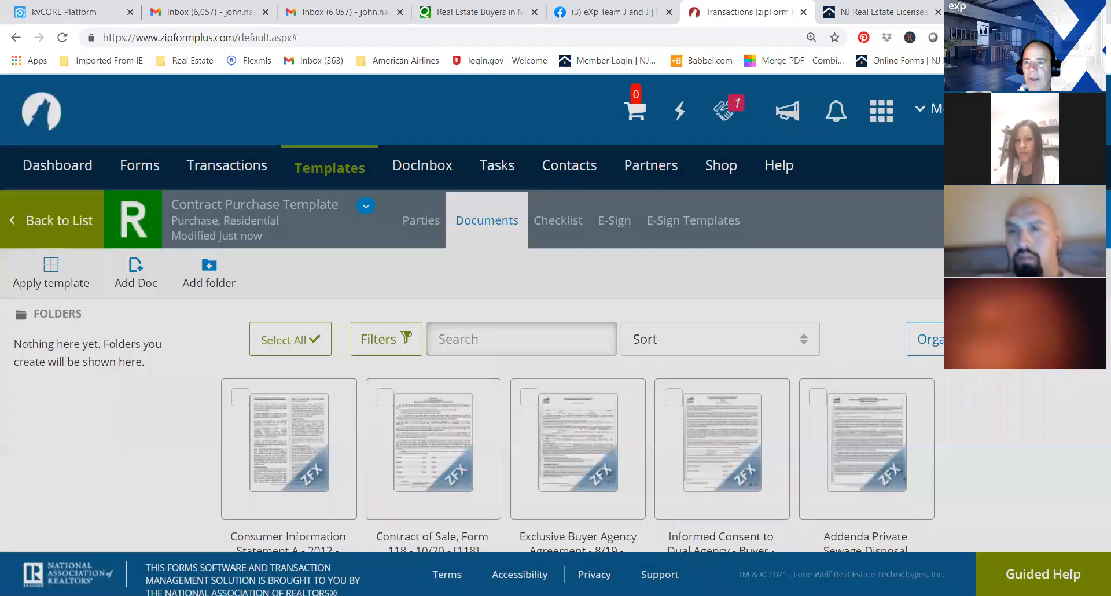
click(1042, 274)
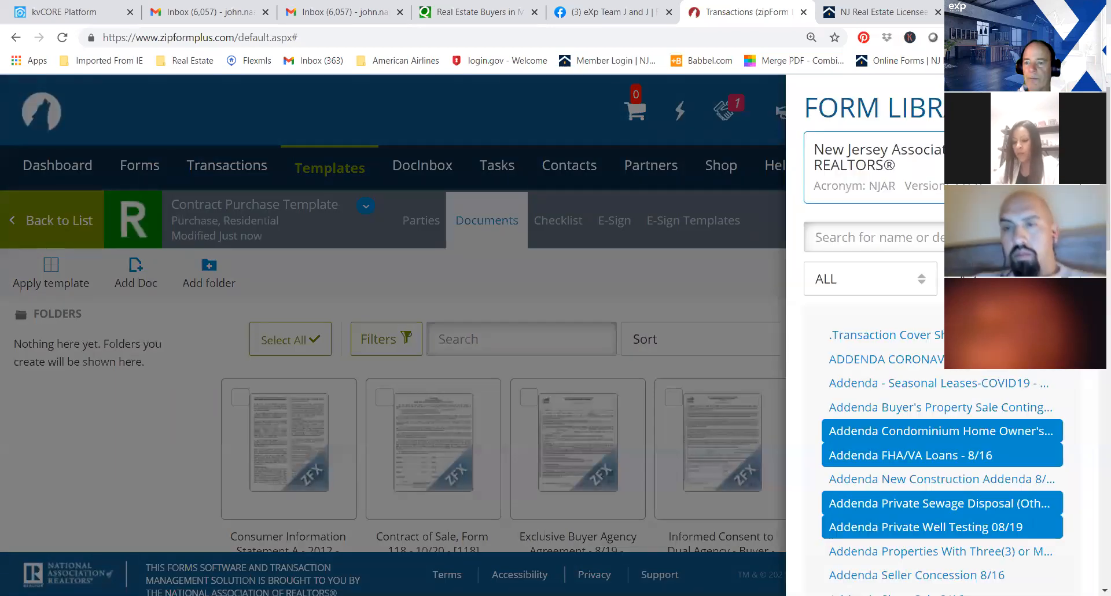
click(941, 414)
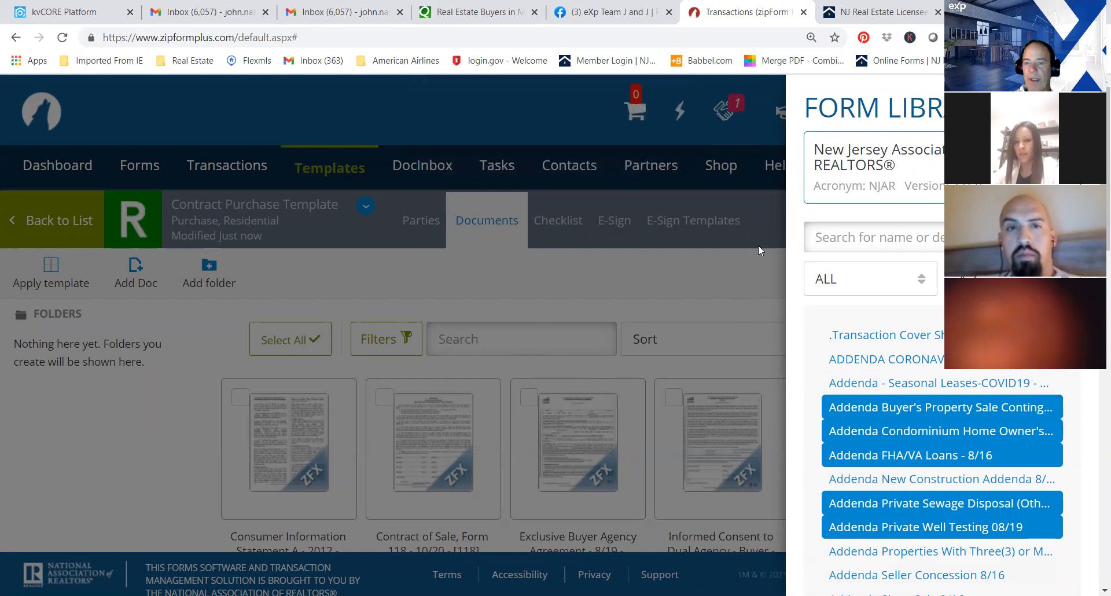
click(1073, 108)
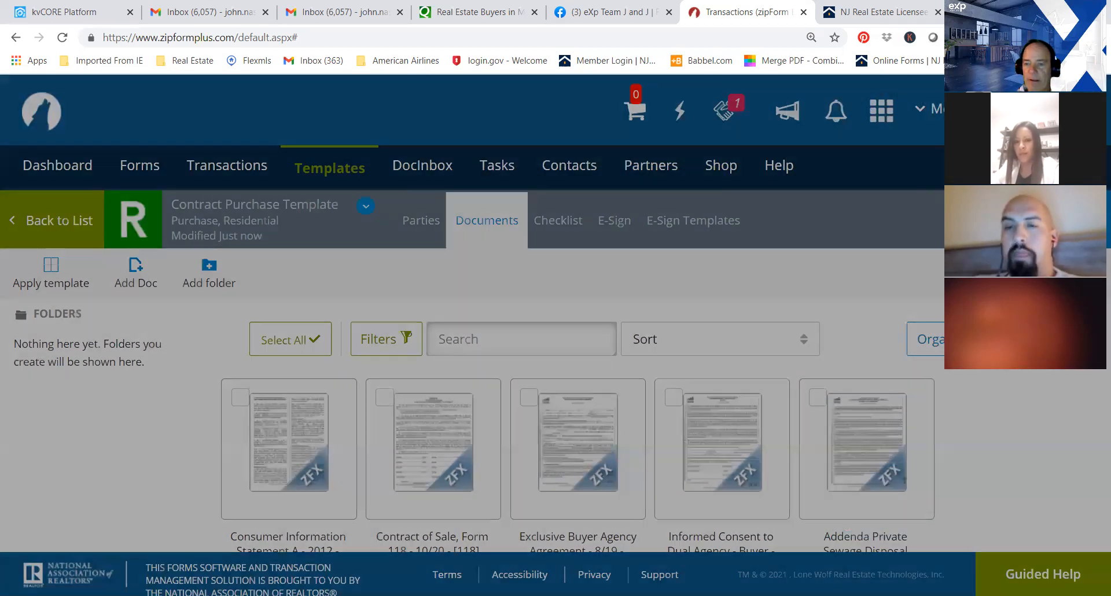
Reopen the form library, add the .Transaction Cover Sheet to the template and close the library.
scroll(556, 313, down, 3)
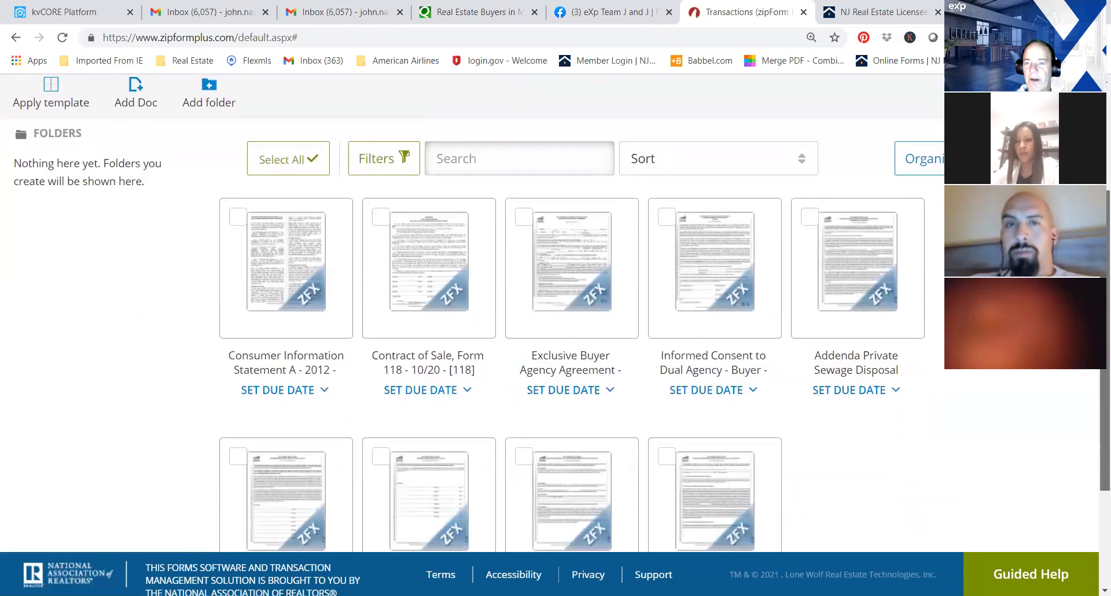
scroll(555, 312, down, 1)
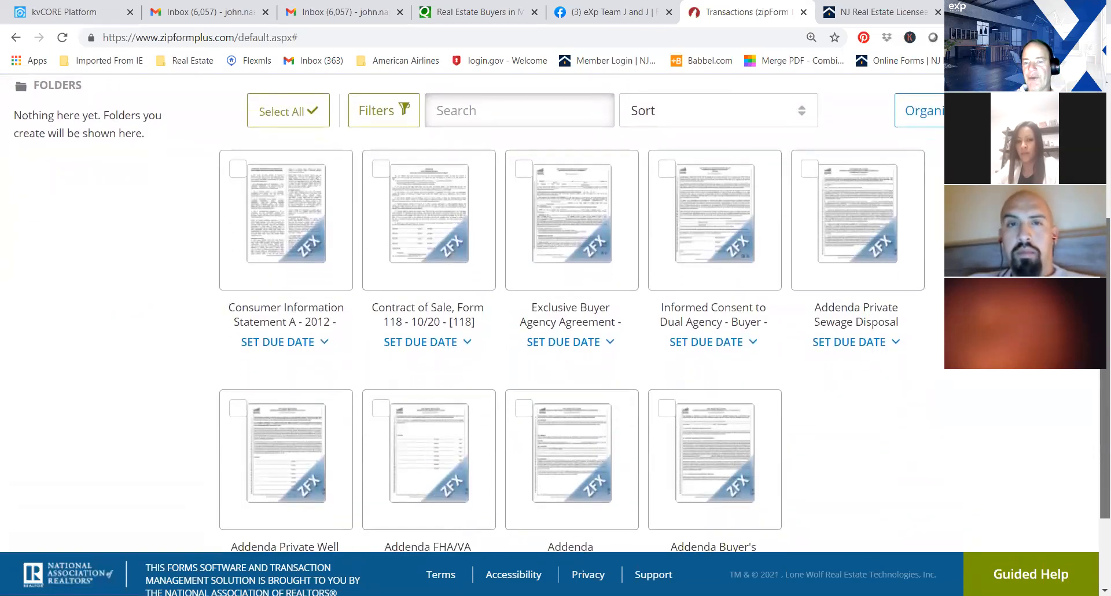
scroll(1096, 373, down, 1)
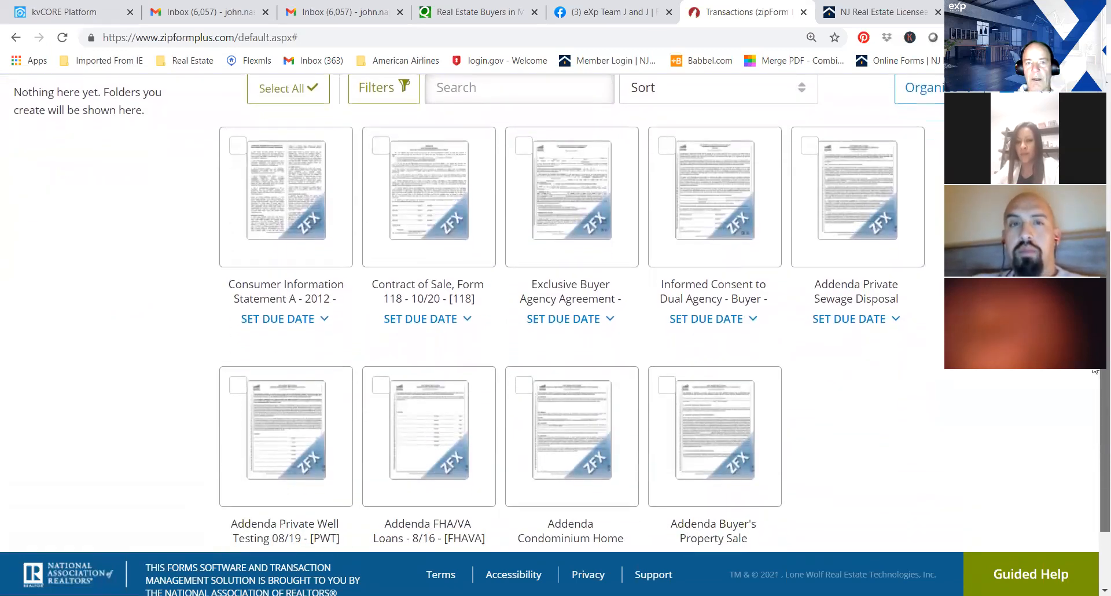
scroll(1095, 372, down, 1)
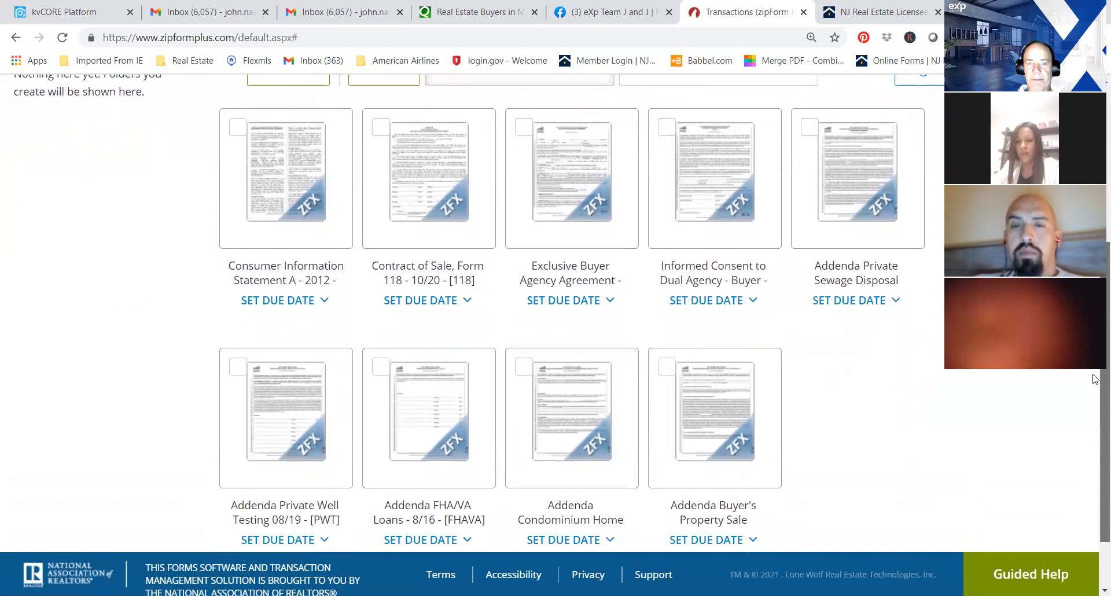
scroll(1096, 379, up, 4)
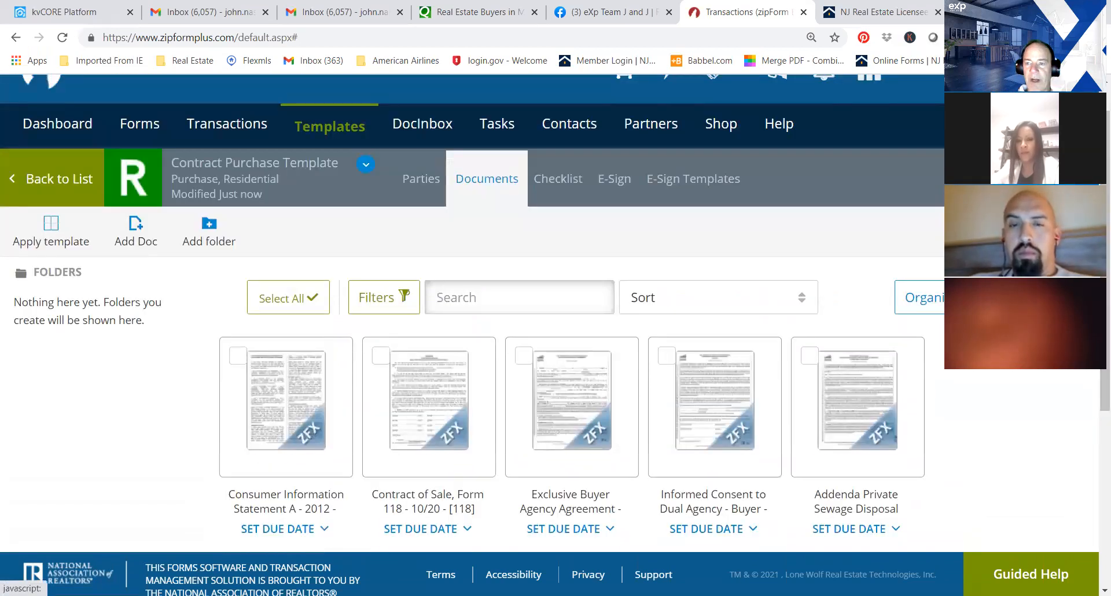
click(135, 232)
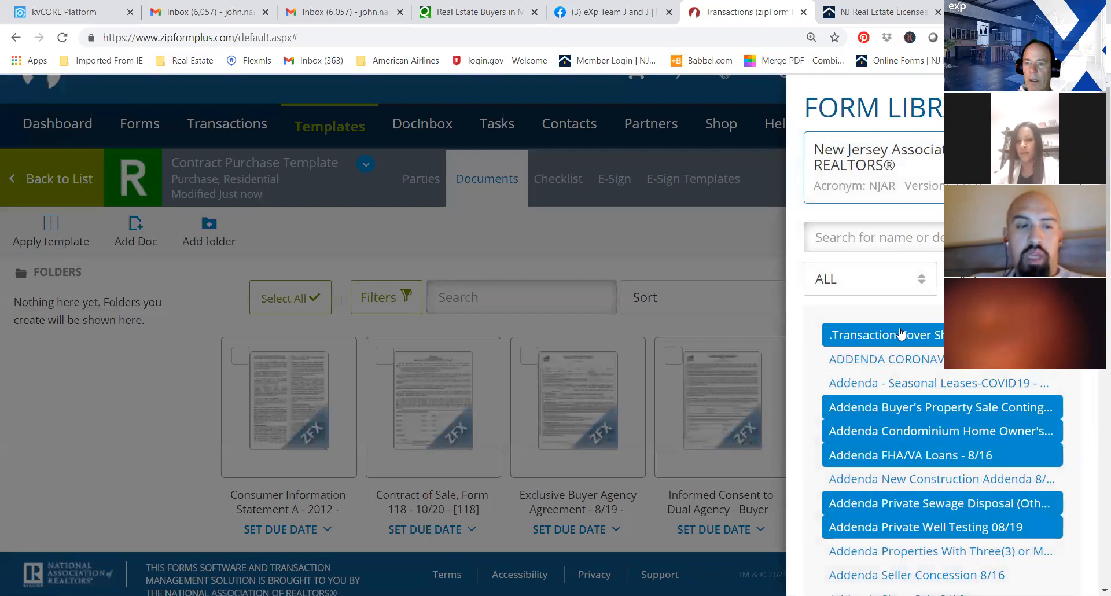
click(904, 337)
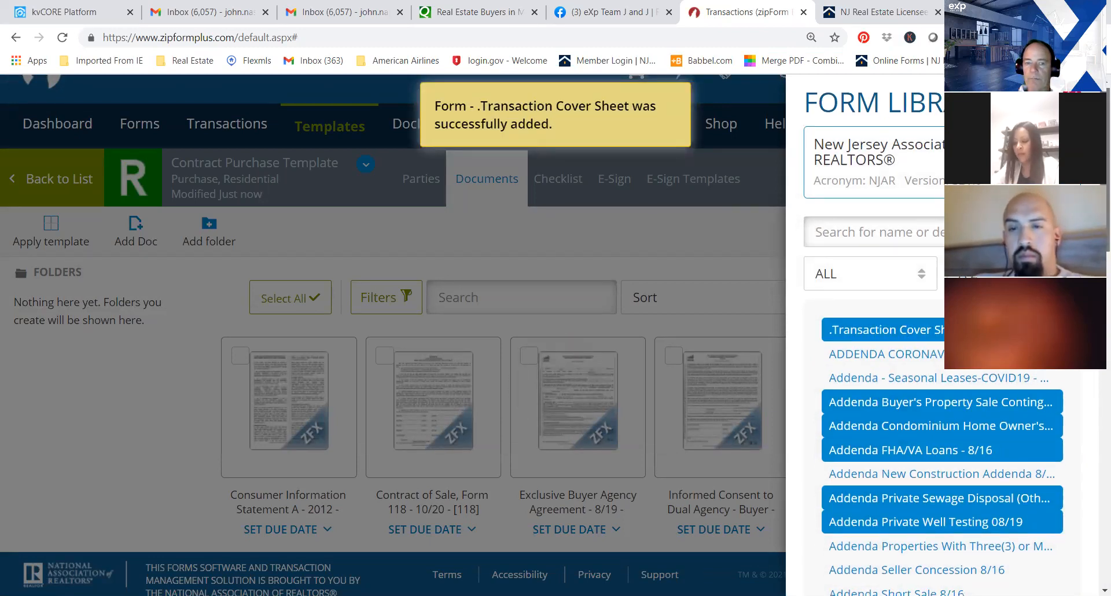
scroll(942, 406, down, 3)
click(185, 404)
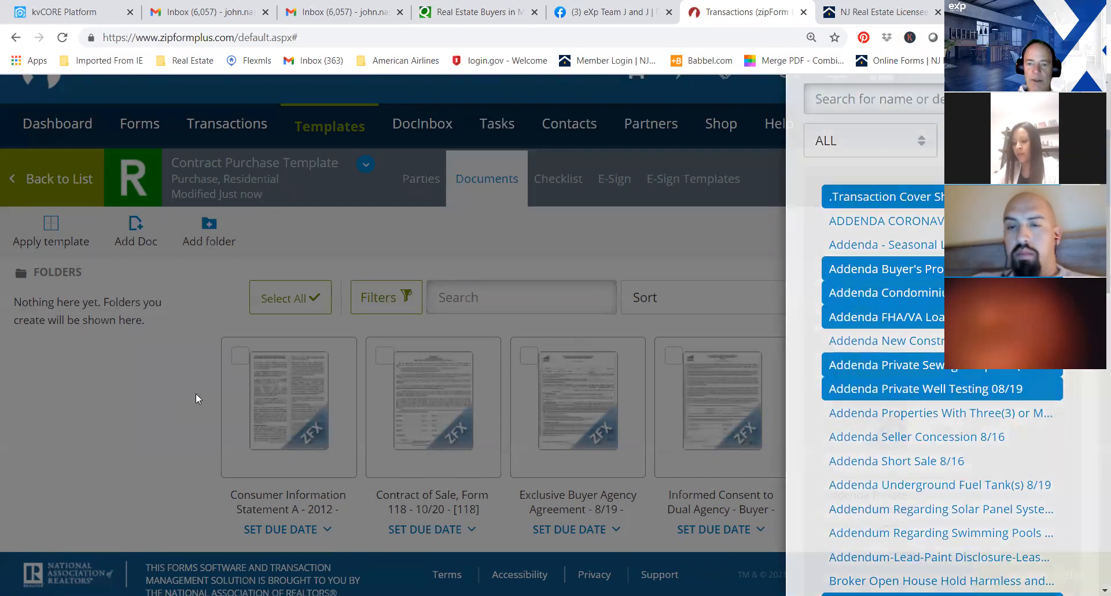
Open the template's Transaction Cover Sheet, examine its fields from buyer information down to the property details, and return to the documents.
scroll(851, 324, down, 5)
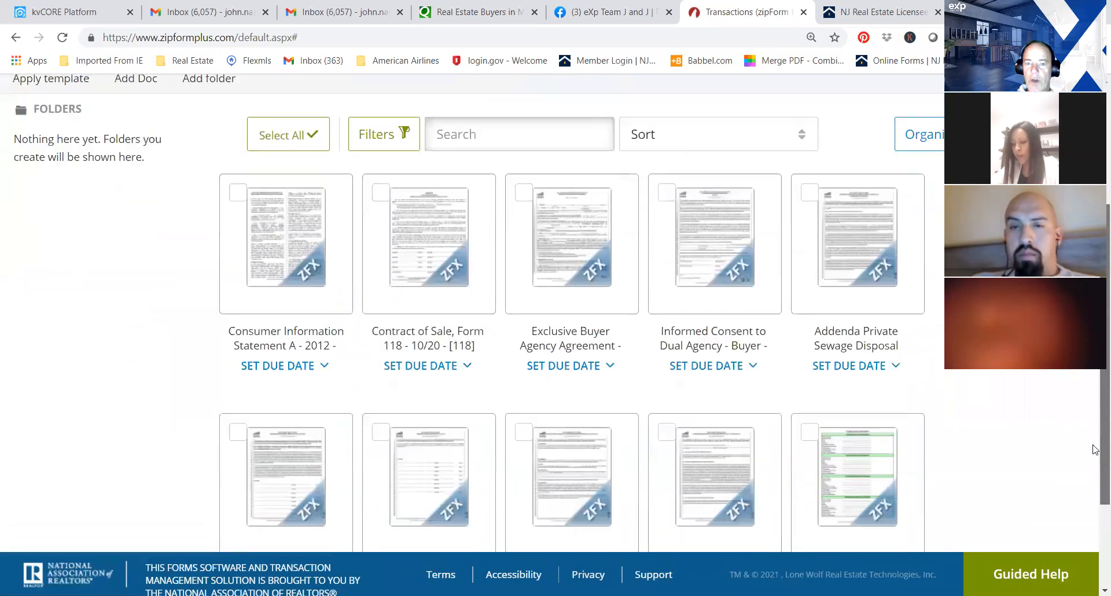
mouse_move(851, 324)
mouse_down()
mouse_move(214, 155)
mouse_move(530, 290)
mouse_move(860, 325)
mouse_up()
drag(751, 344, 900, 362)
scroll(555, 324, up, 3)
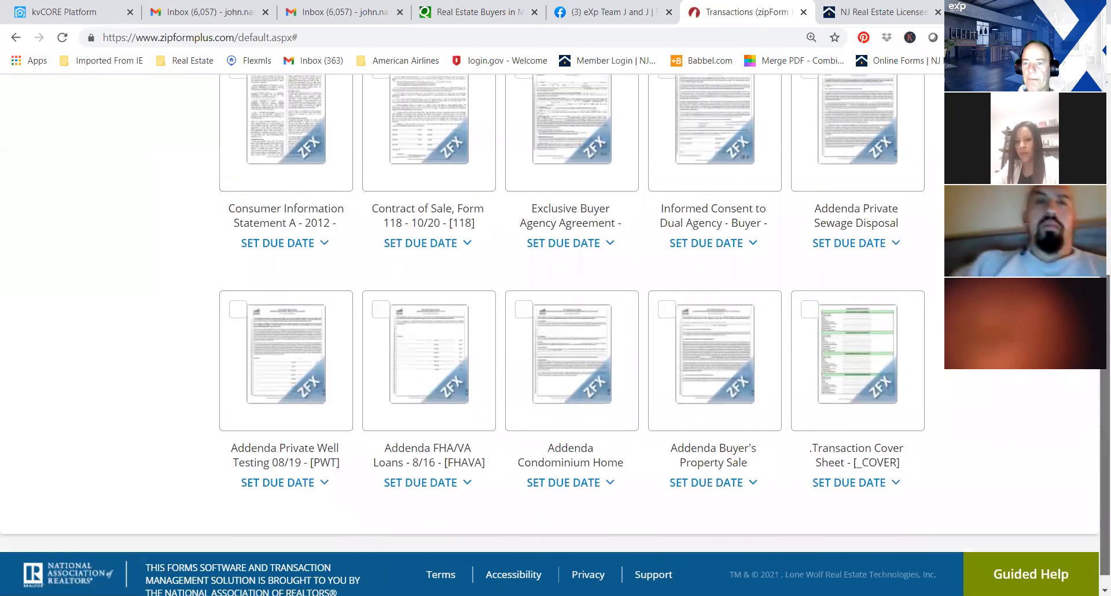
drag(1106, 452, 1106, 457)
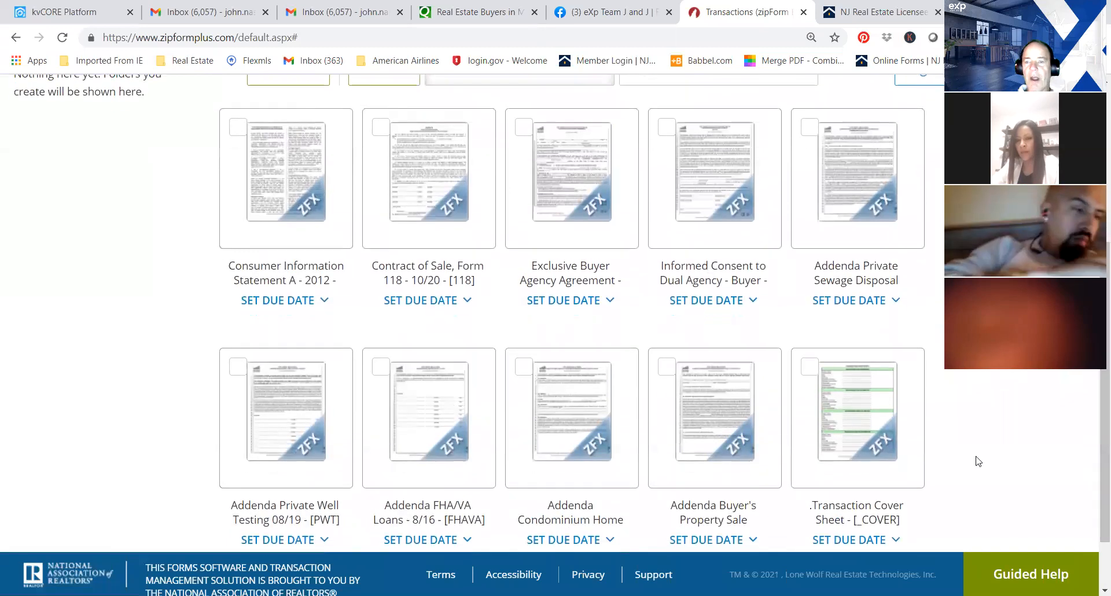
click(847, 407)
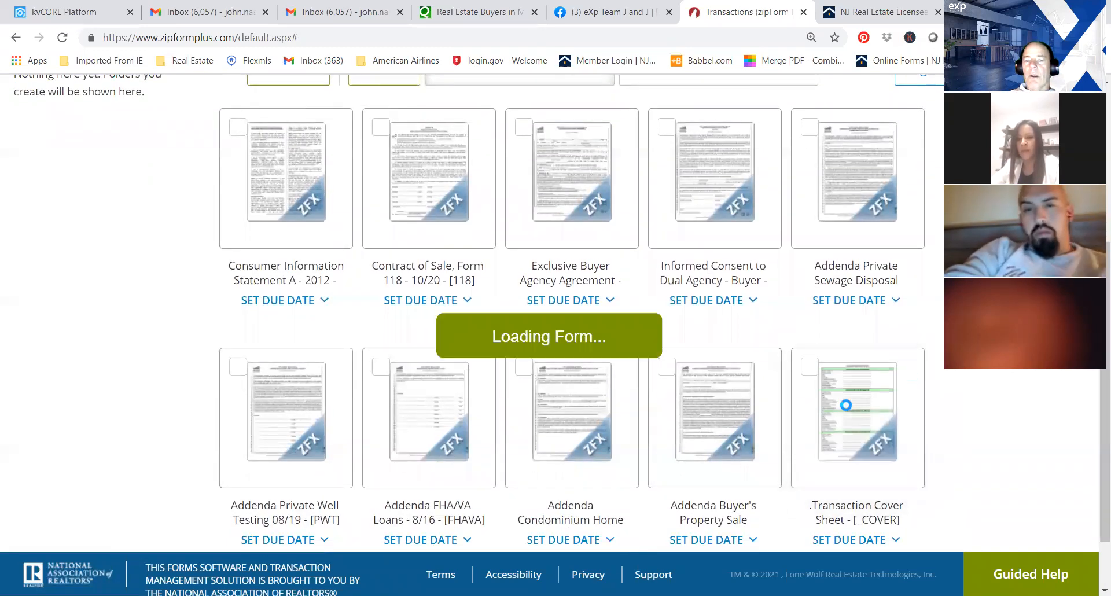
drag(928, 258, 915, 418)
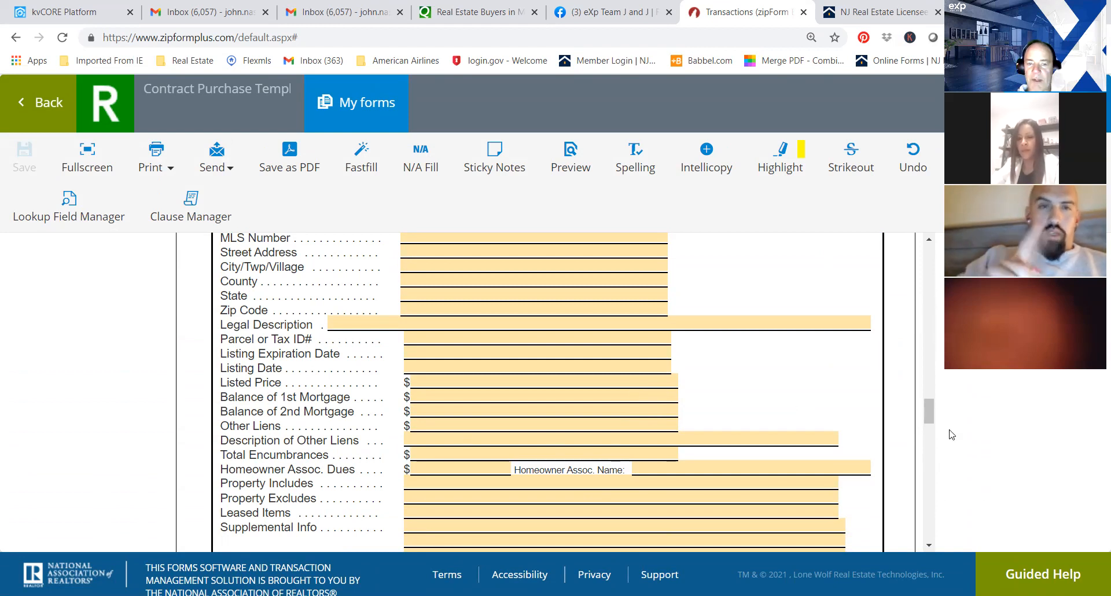
drag(928, 409, 938, 259)
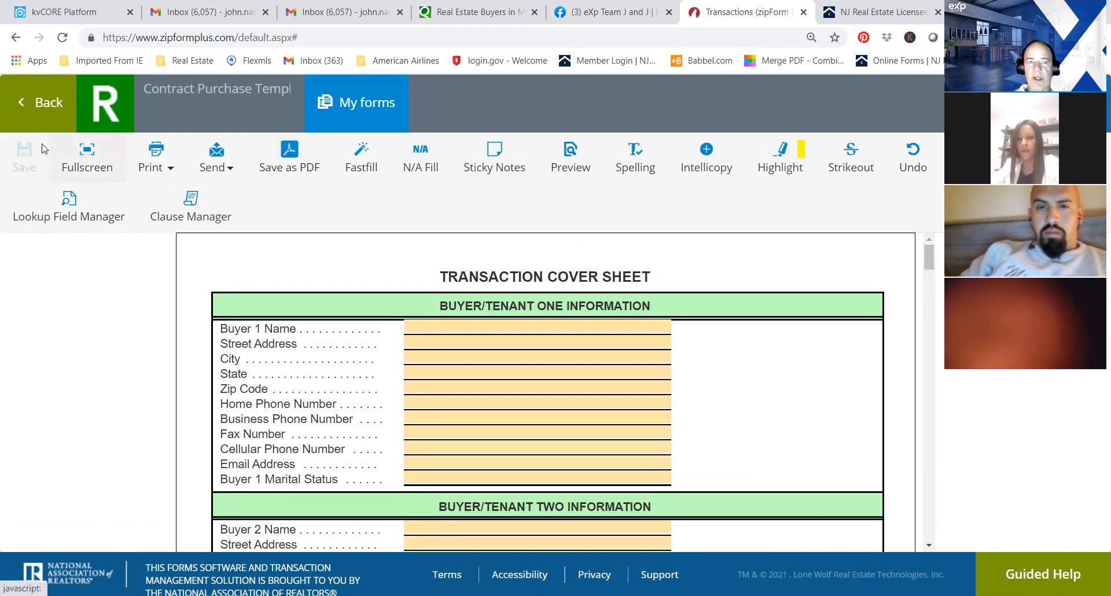
click(30, 107)
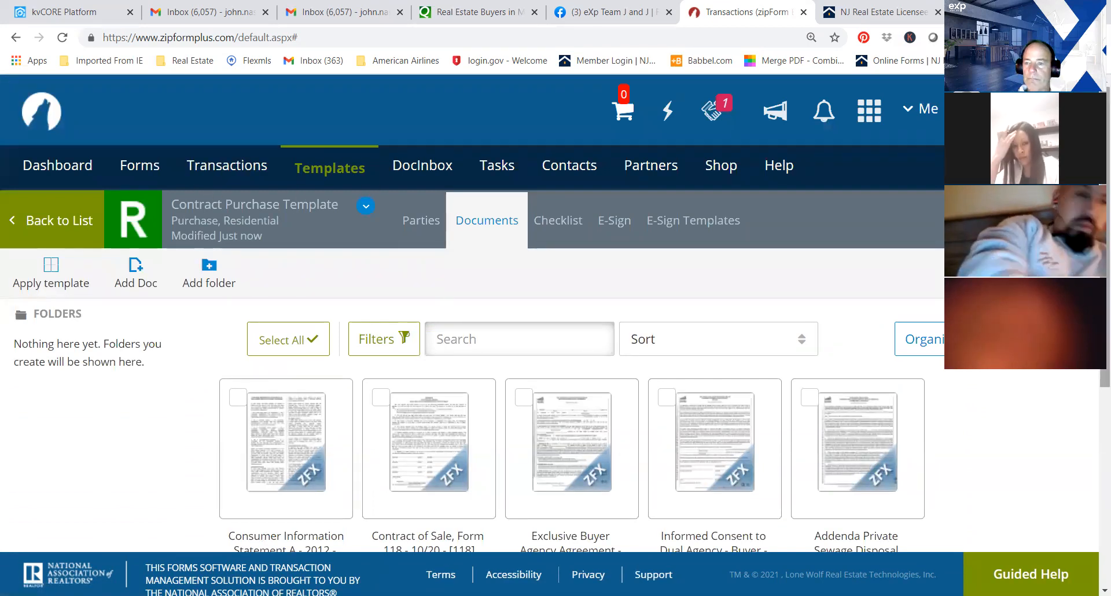
Go back to the template list and open the Sales Contract BA template's documents.
click(18, 223)
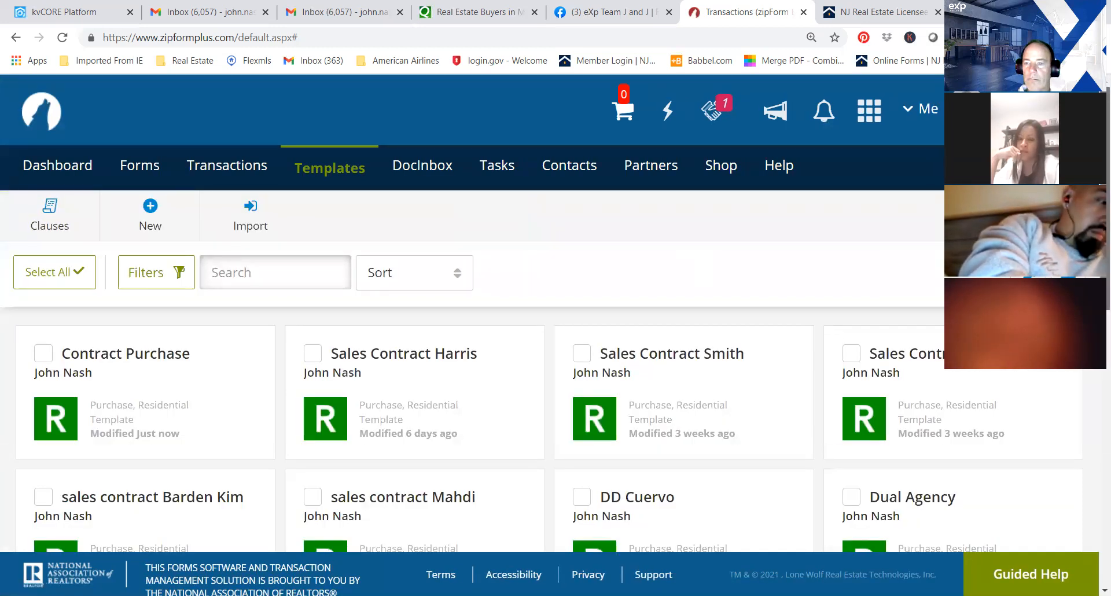
scroll(917, 307, down, 1)
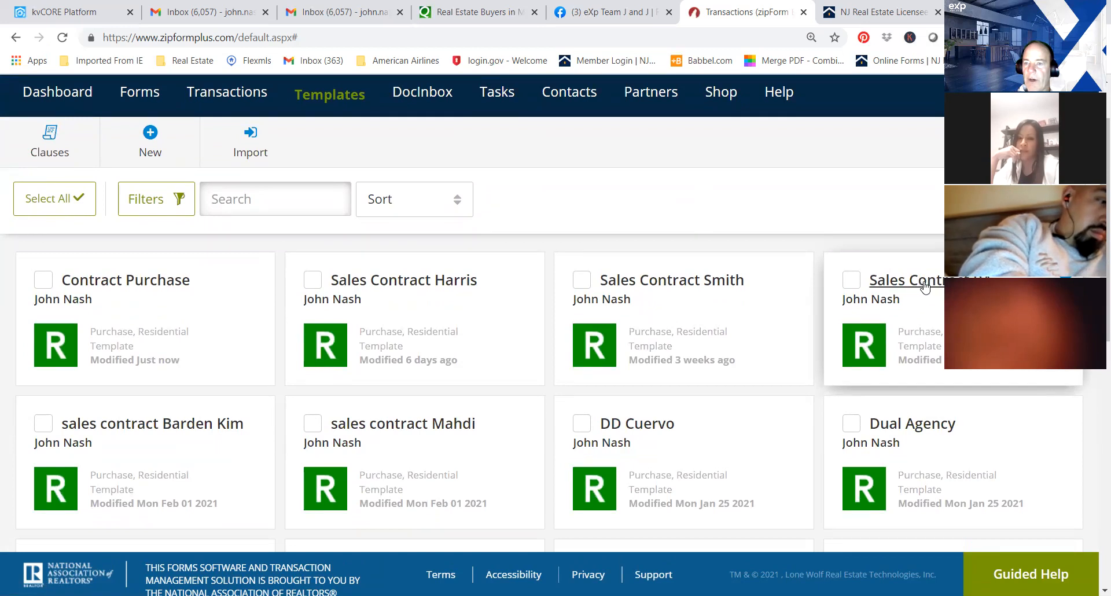
click(903, 280)
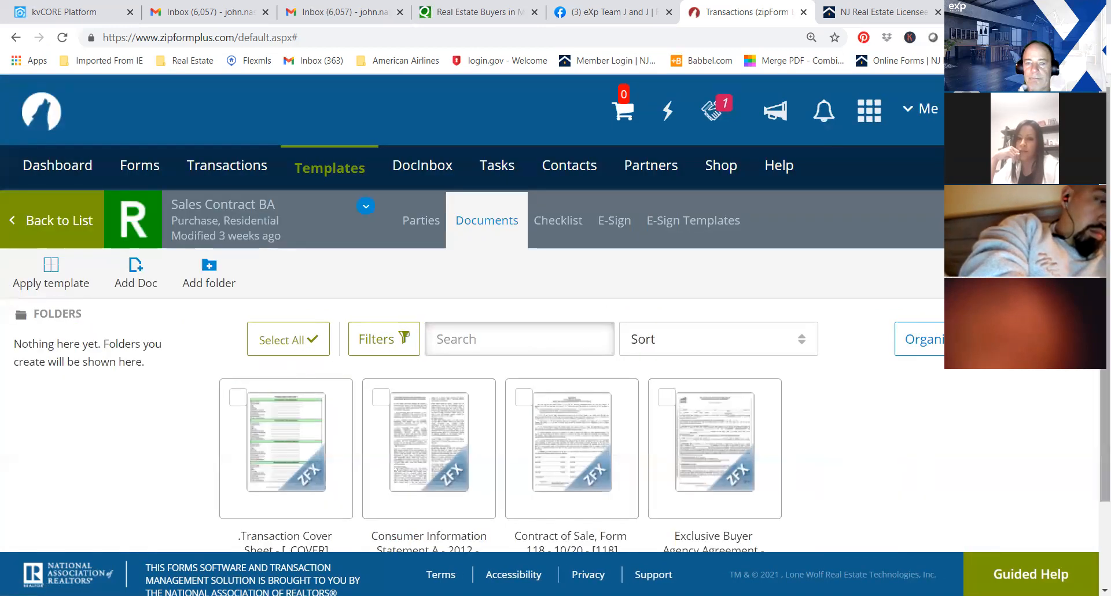
scroll(980, 446, down, 2)
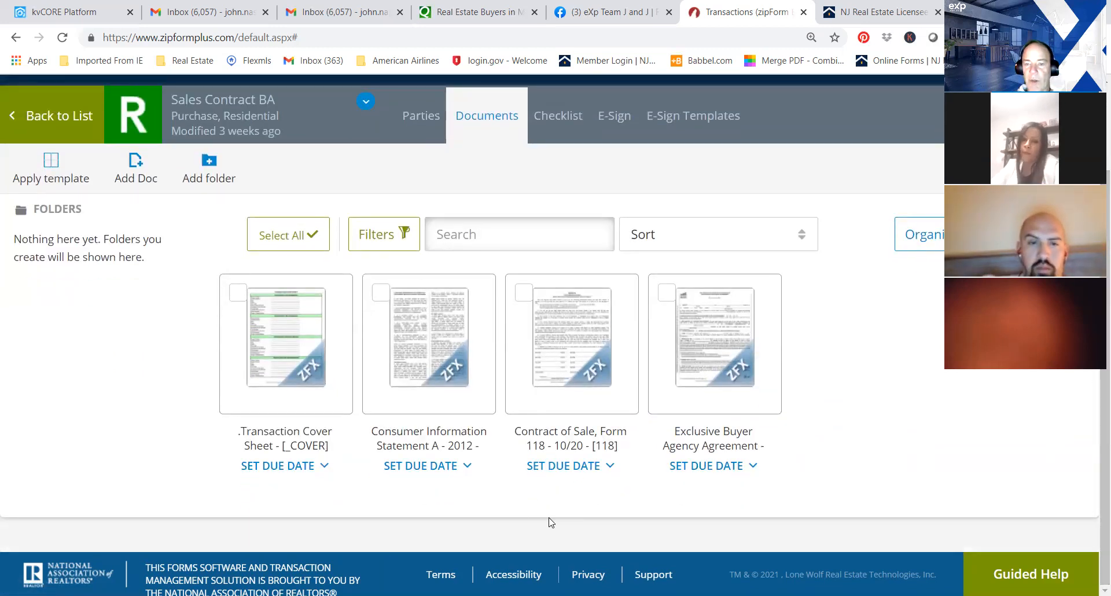
Open the Transaction Cover Sheet in Sales Contract BA, examine its Selling Broker Information section and go back to the documents.
mouse_move(246, 311)
click(268, 330)
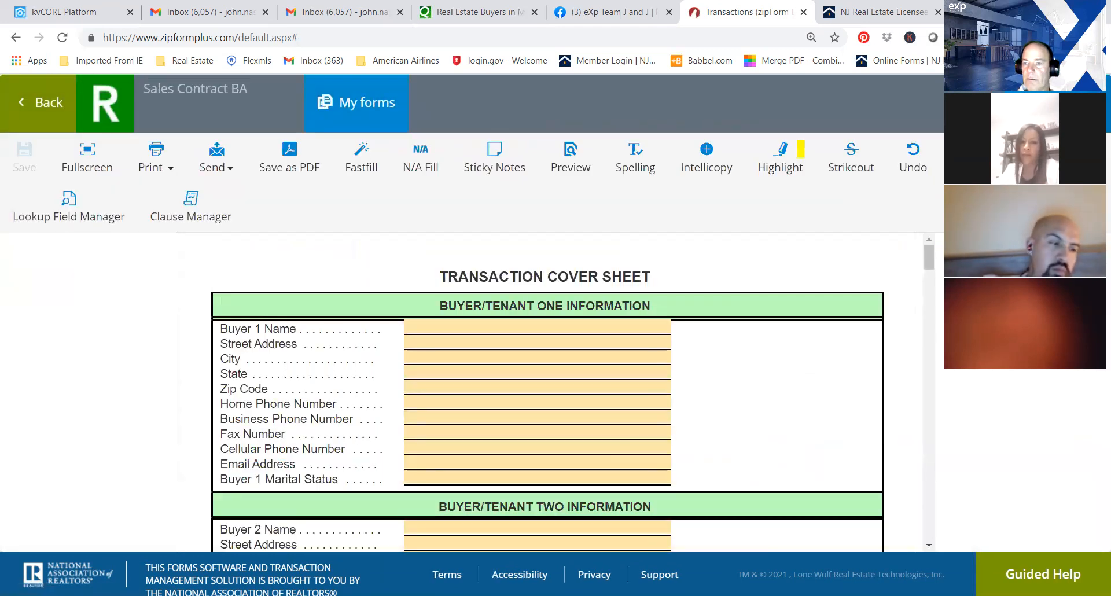
drag(929, 264, 927, 372)
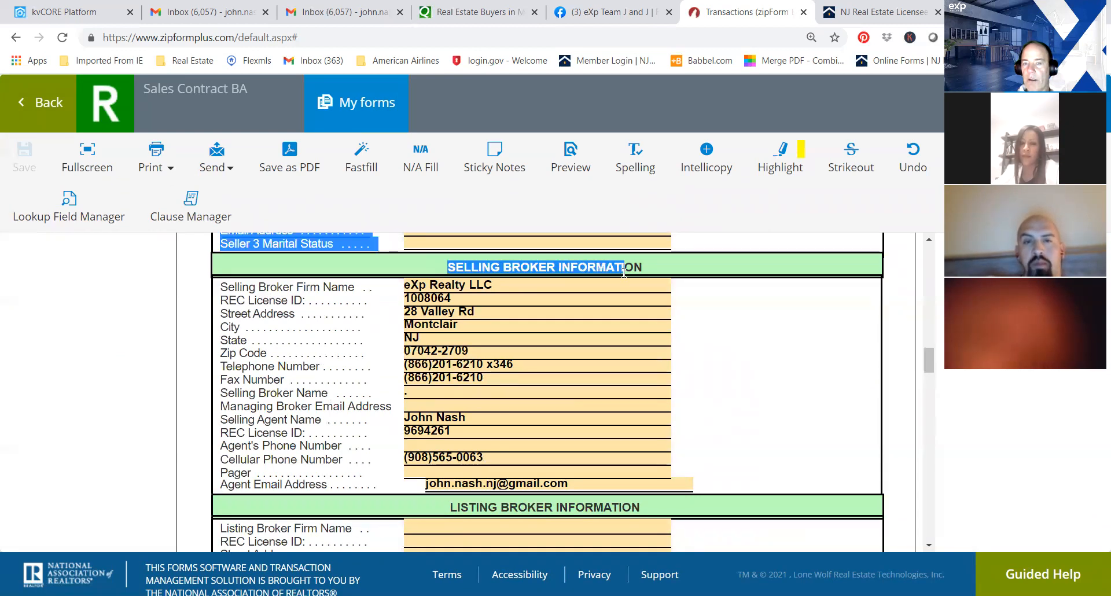
drag(654, 278, 636, 260)
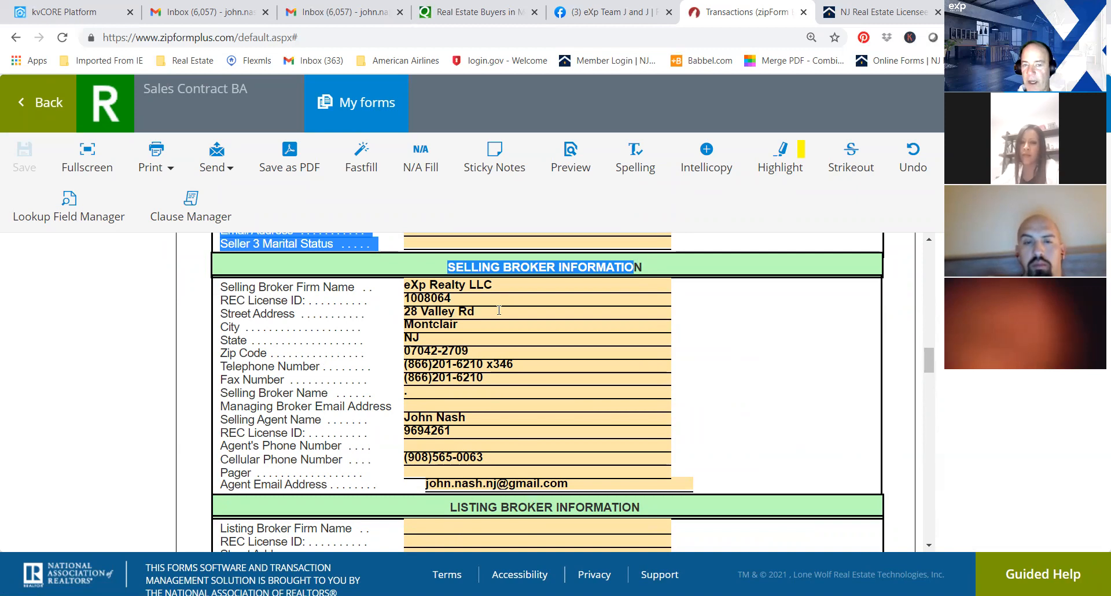
click(887, 328)
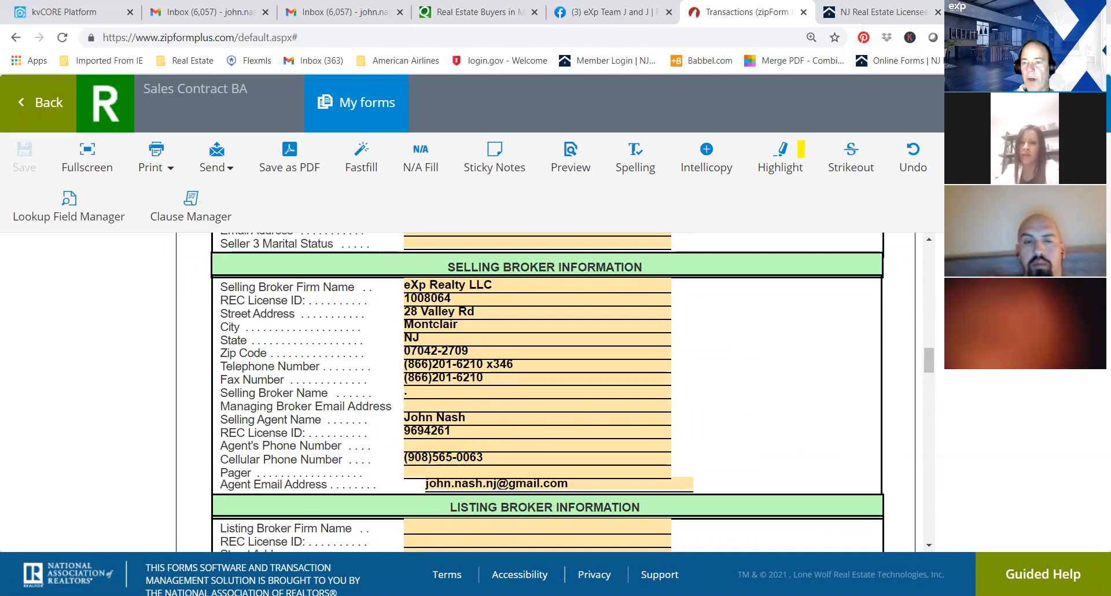
click(24, 104)
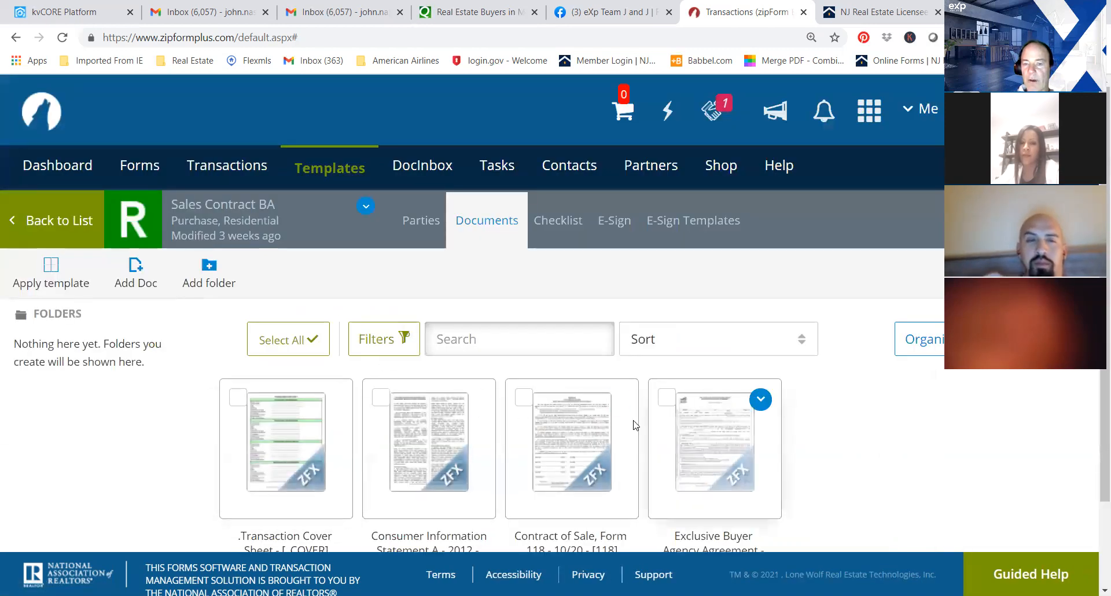
Reopen the Transaction Cover Sheet and clear the Selling Broker Name in the Selling Broker Information section.
click(306, 454)
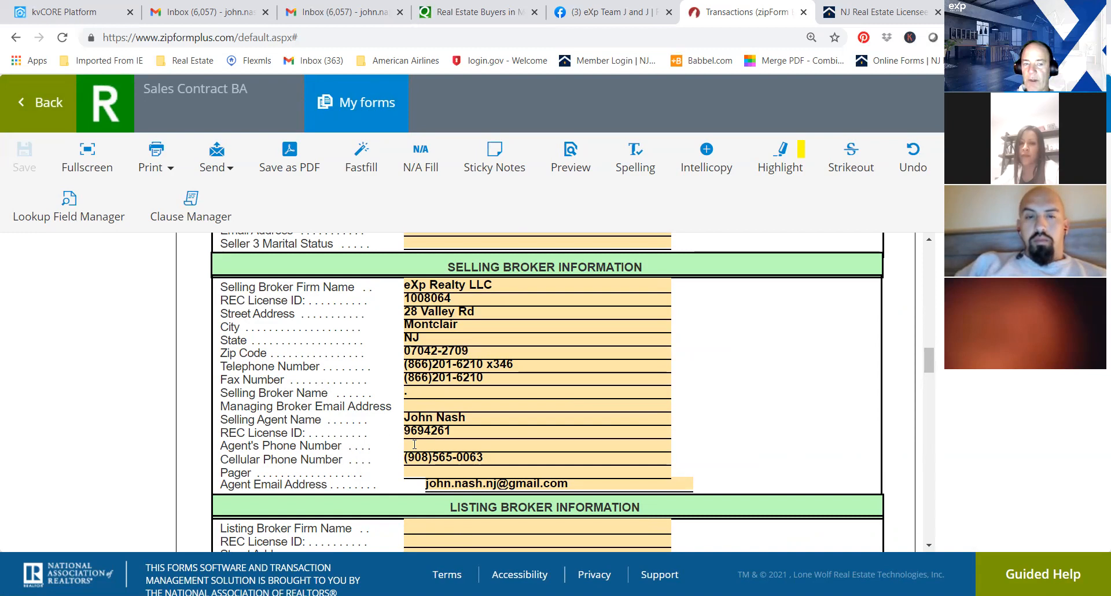
click(420, 394)
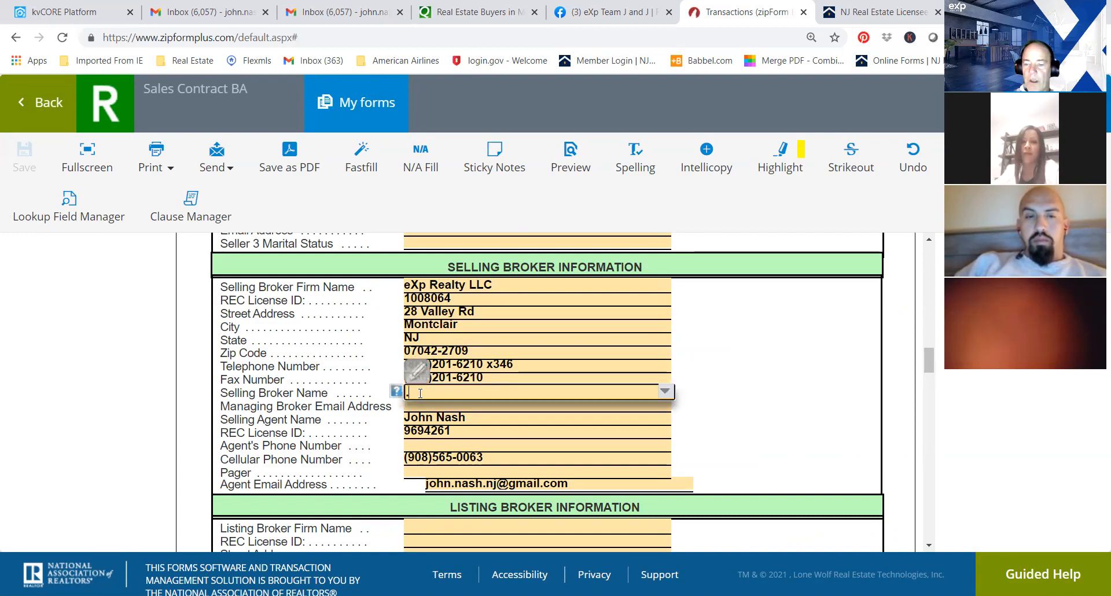
click(720, 391)
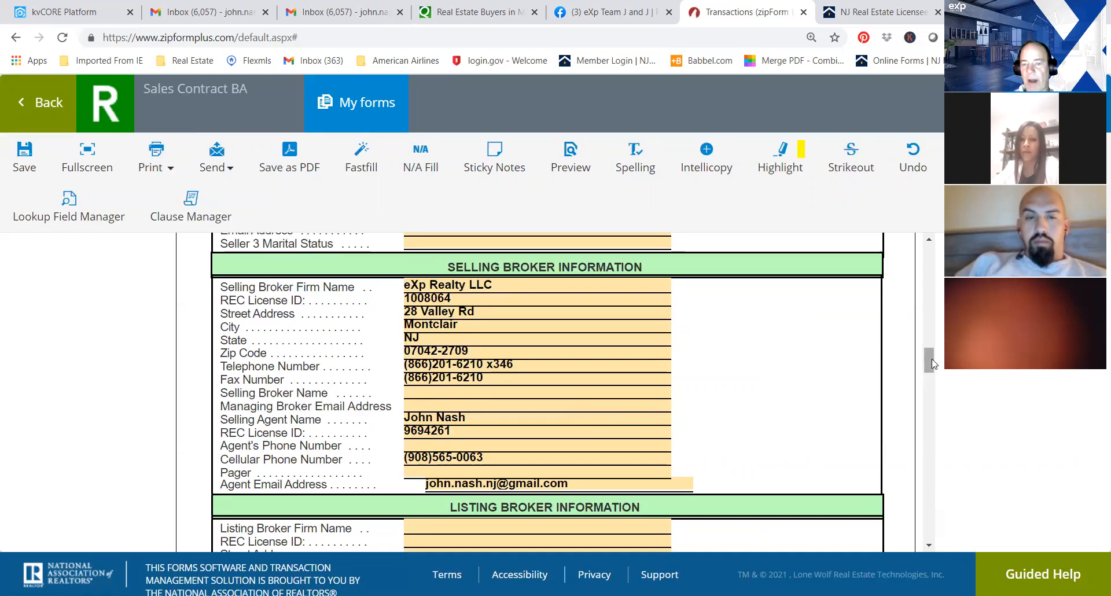
drag(932, 363, 934, 368)
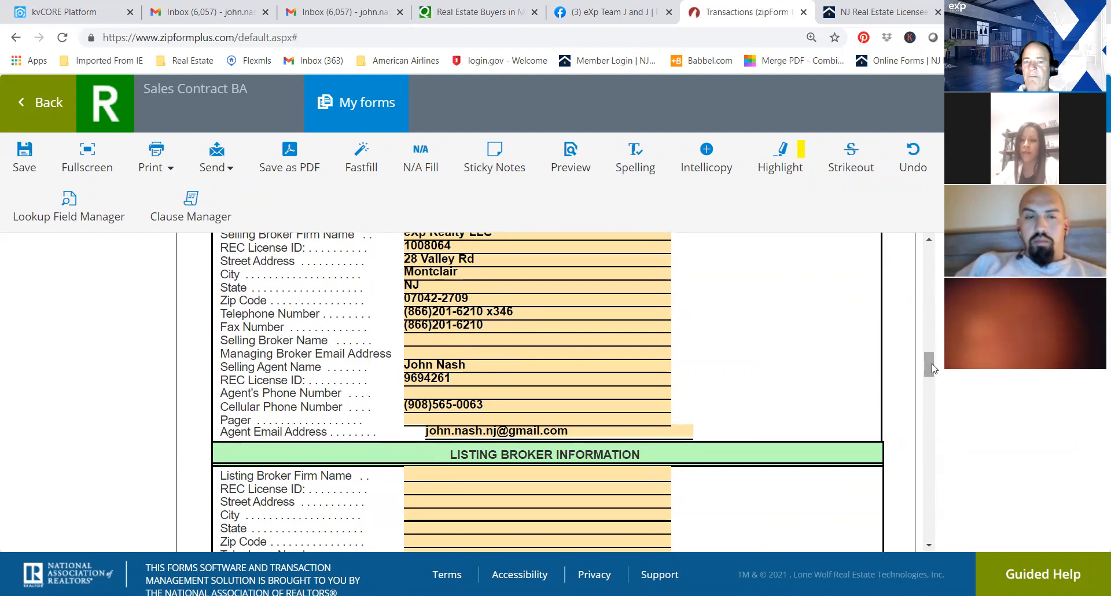
drag(933, 368, 933, 364)
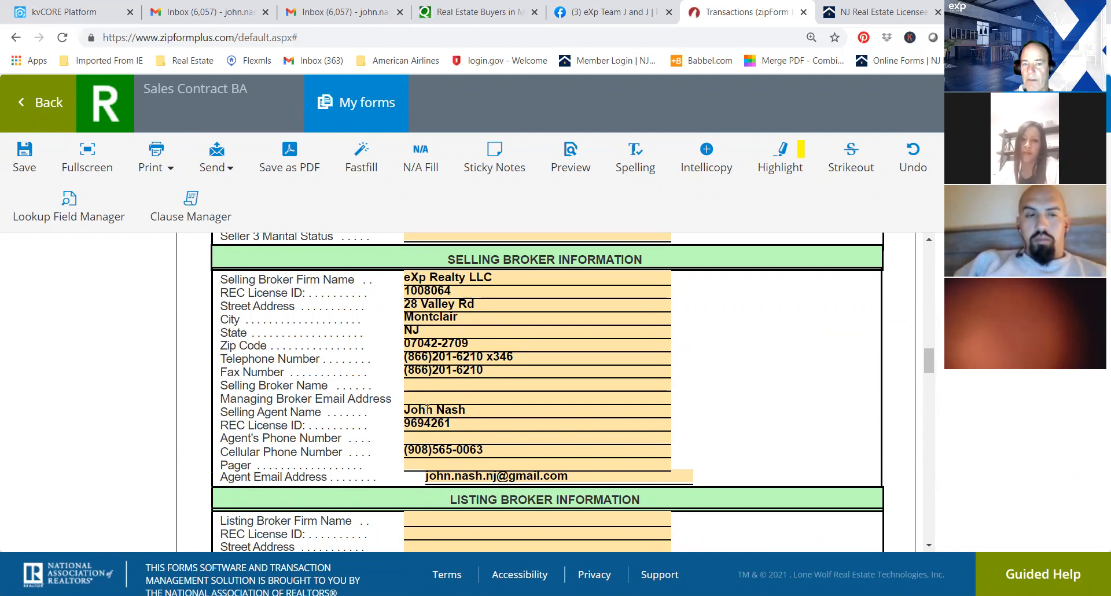
Close the Transaction Cover Sheet with its changes saved and return from Sales Contract BA to the template list.
click(516, 356)
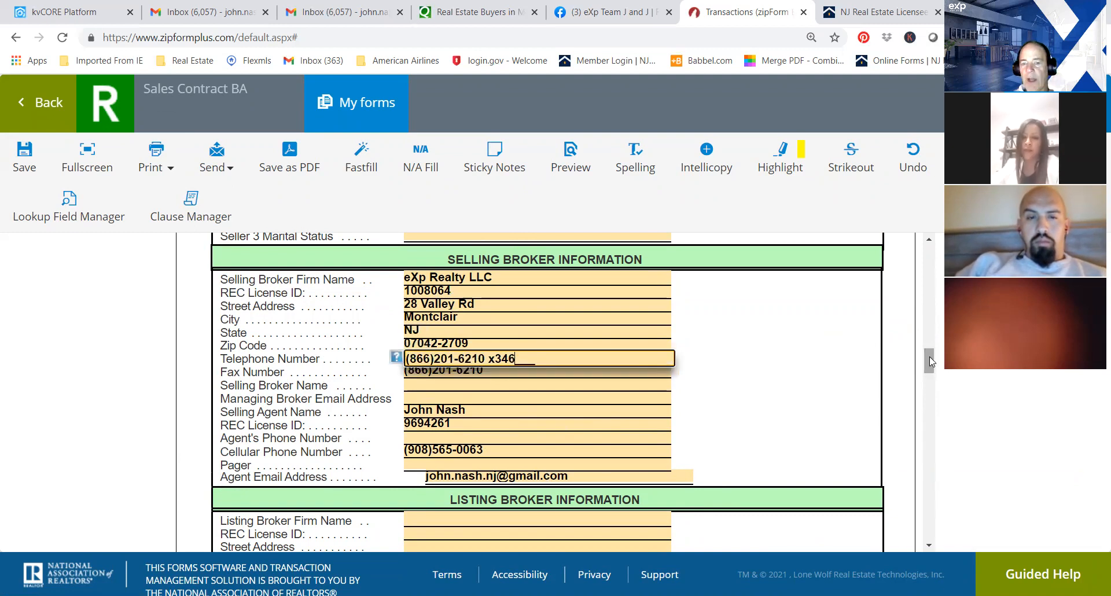
drag(930, 356, 931, 245)
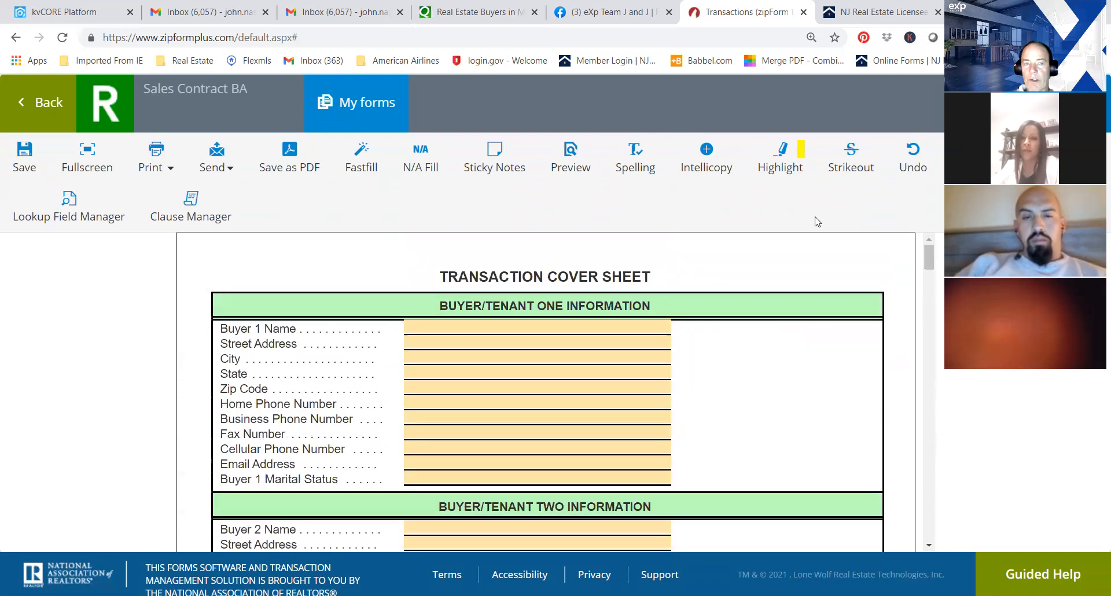
click(21, 103)
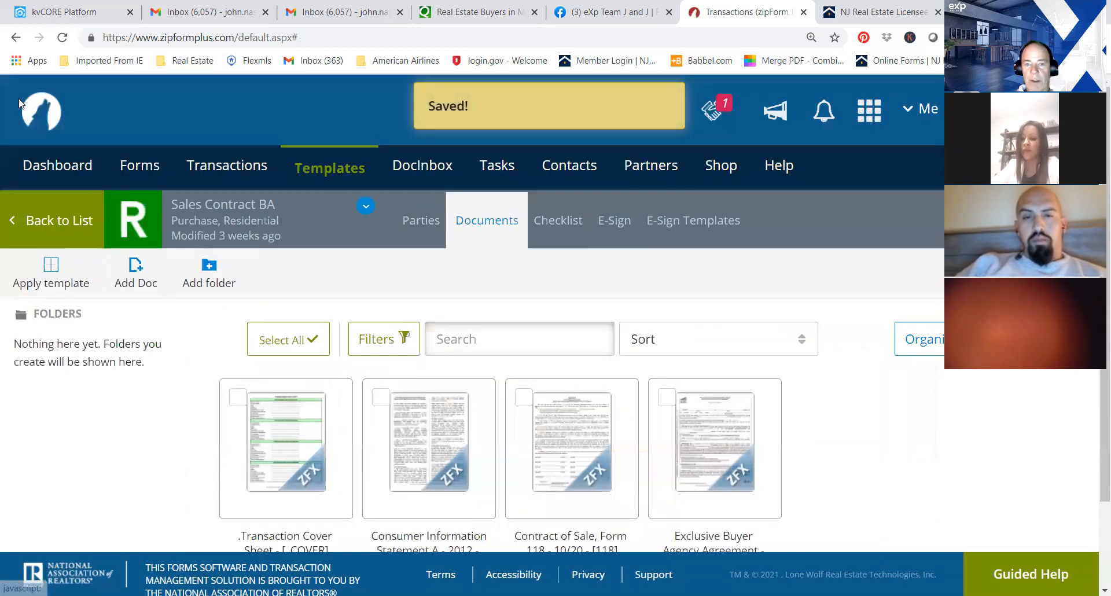
click(15, 228)
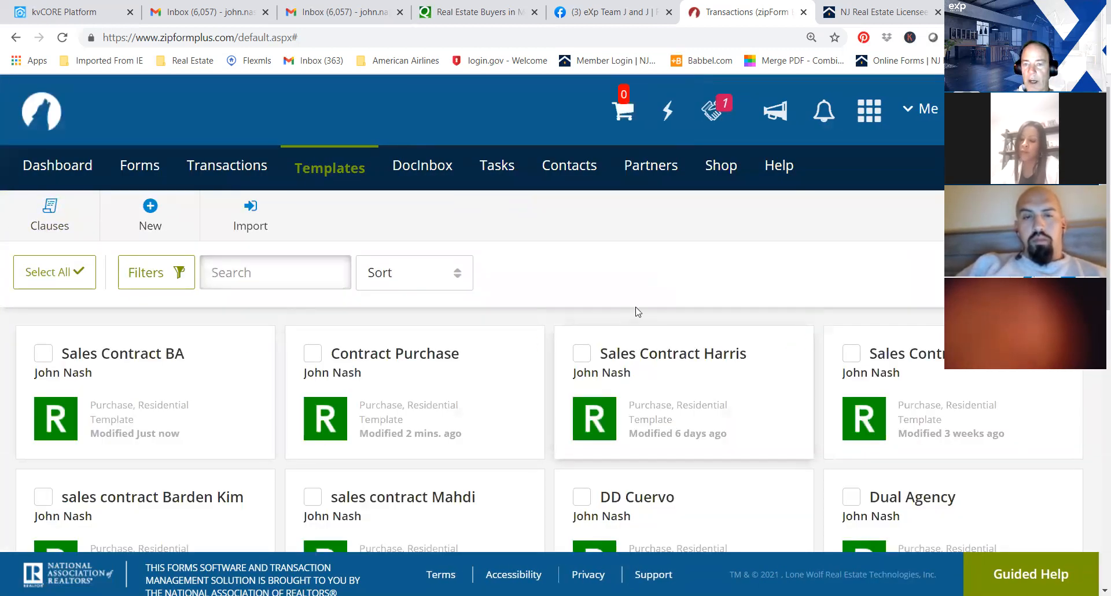
Open the sales contract template modified 6 days ago and examine the buyer information in its Transaction Cover Sheet.
click(697, 361)
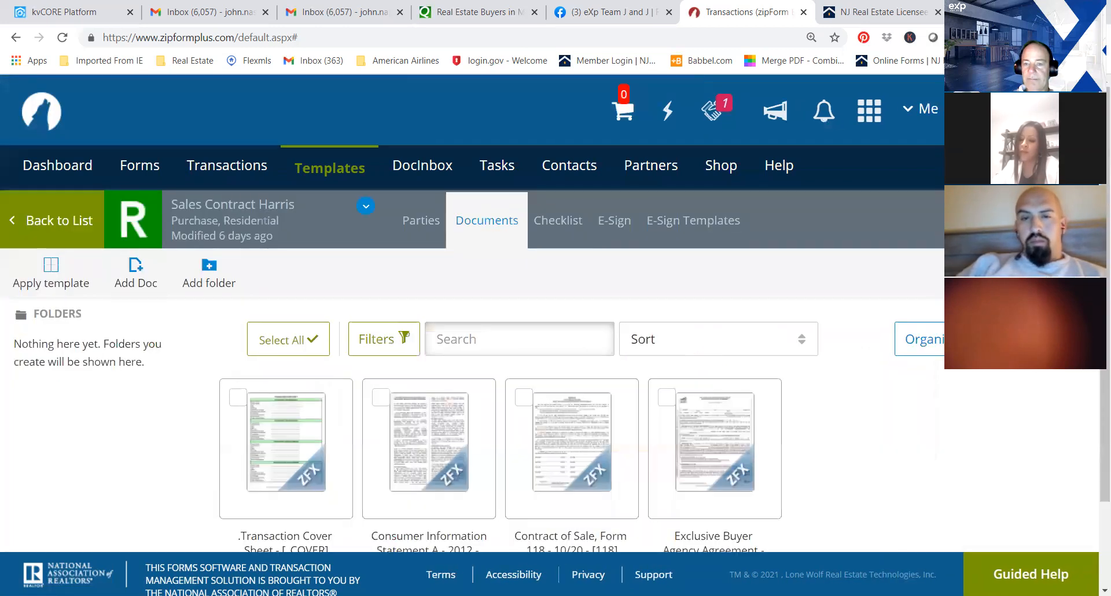
scroll(295, 370, down, 1)
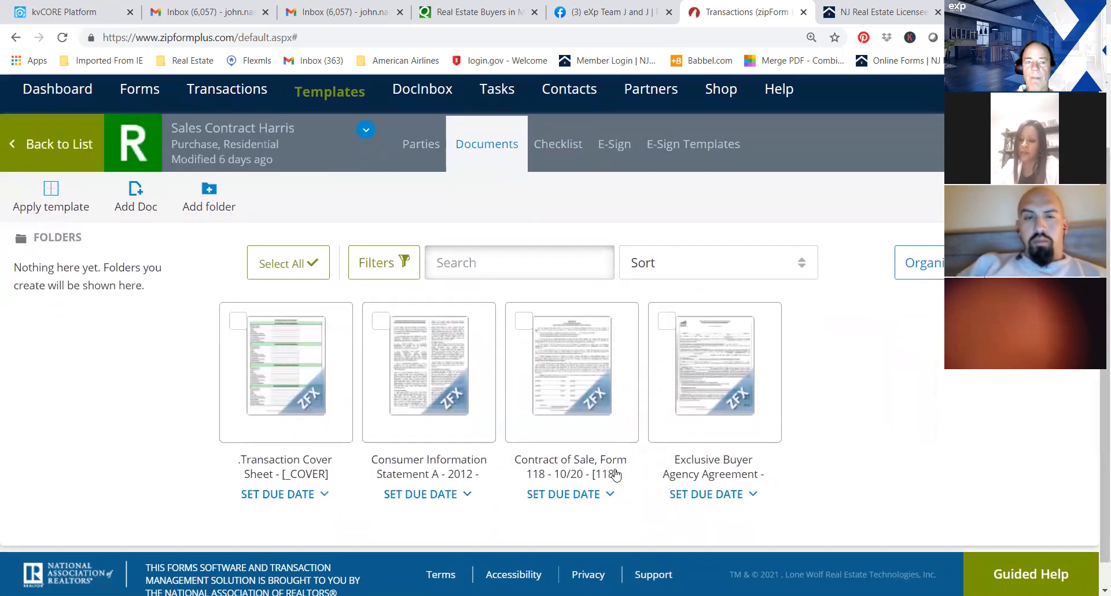
click(279, 361)
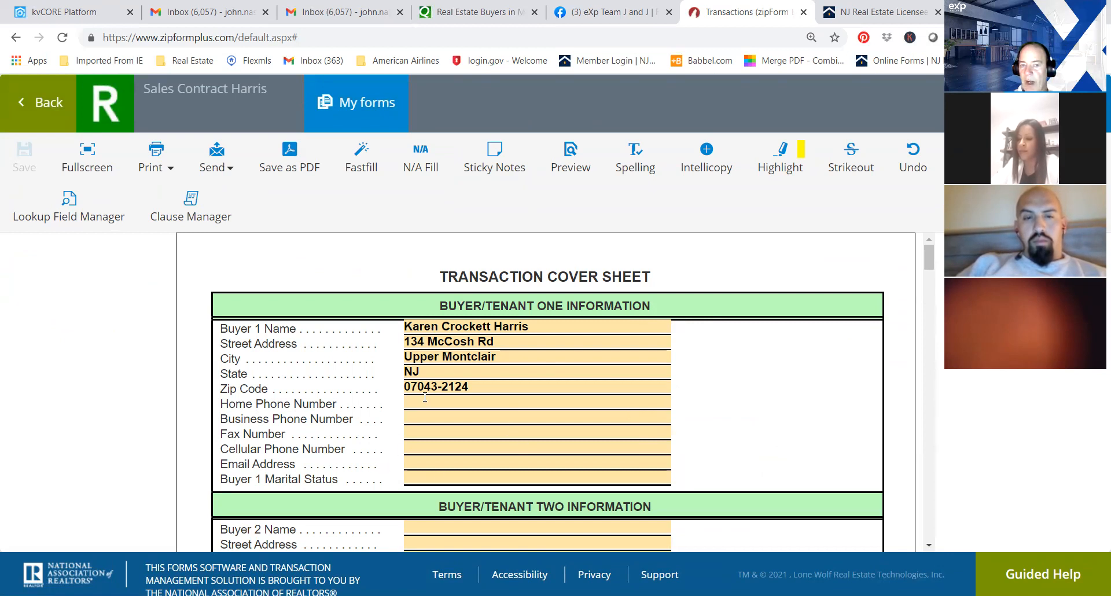
drag(926, 259, 926, 267)
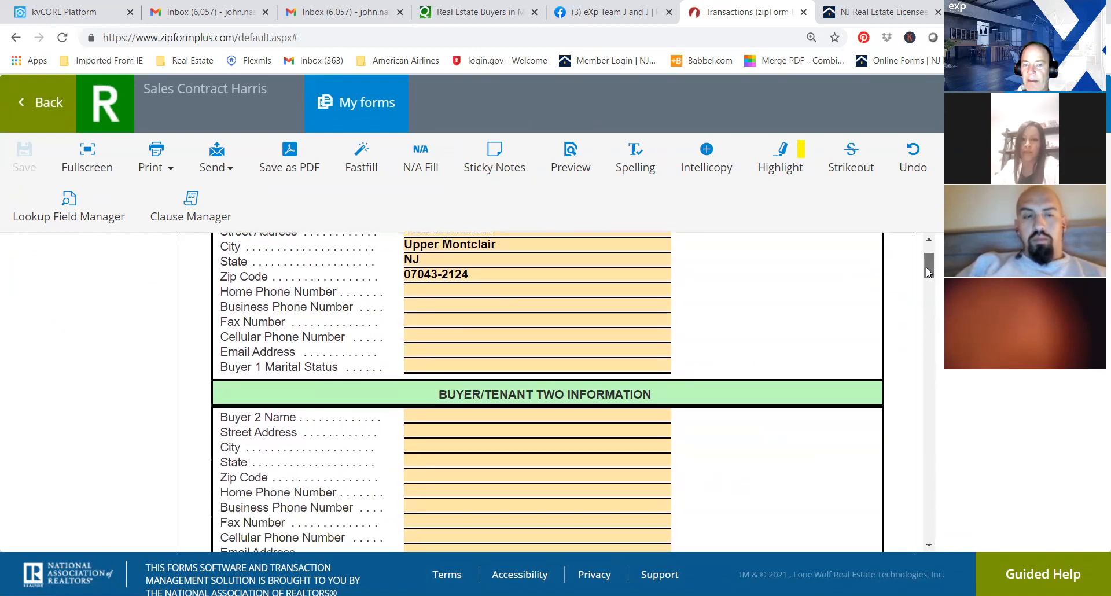
mouse_move(926, 269)
mouse_down()
mouse_move(929, 285)
mouse_move(933, 260)
mouse_move(932, 271)
mouse_up()
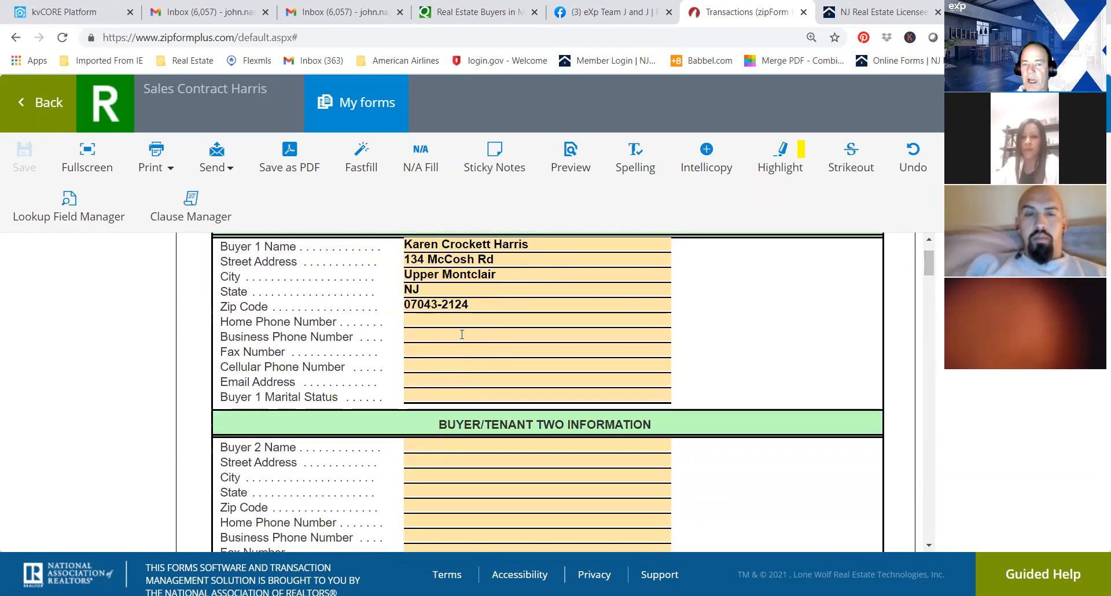
click(439, 449)
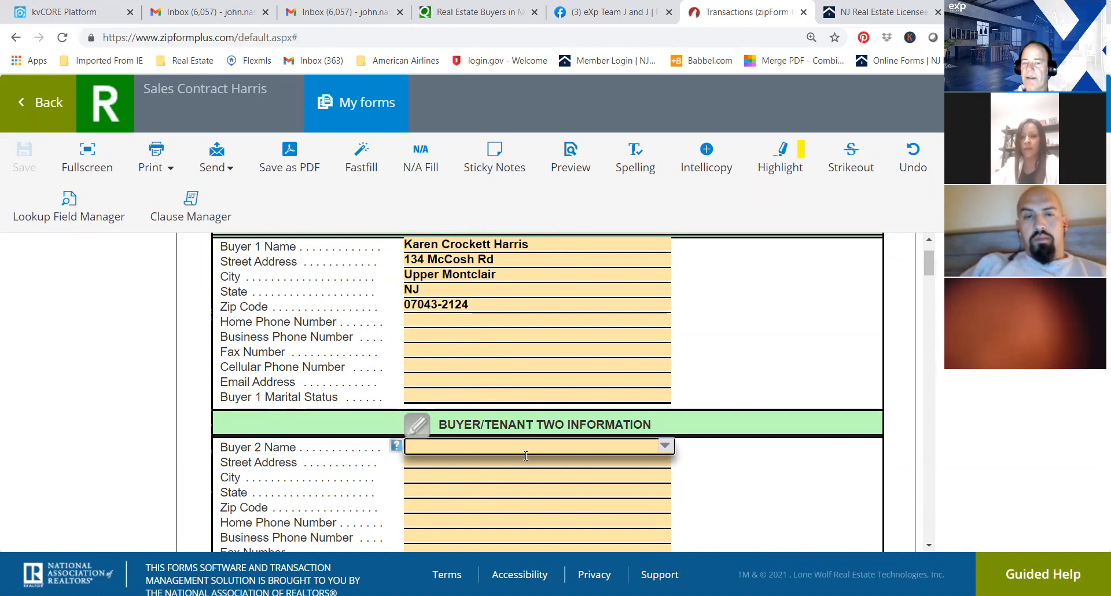
click(765, 306)
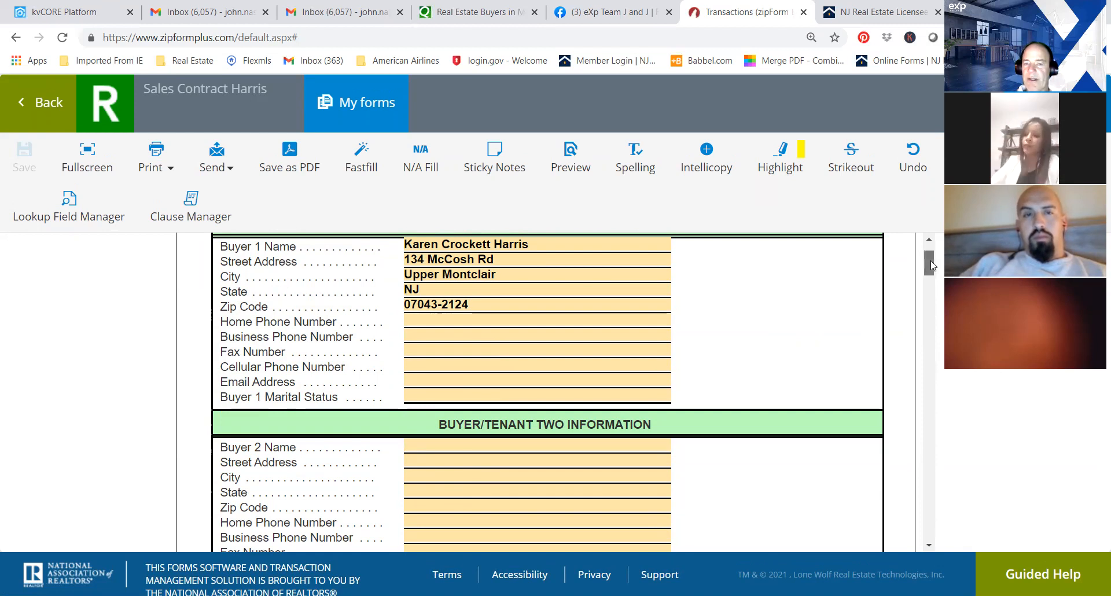
Examine the Seller/Landlord and Listing Broker Information sections of the Transaction Cover Sheet.
drag(931, 260, 927, 281)
drag(928, 291, 927, 306)
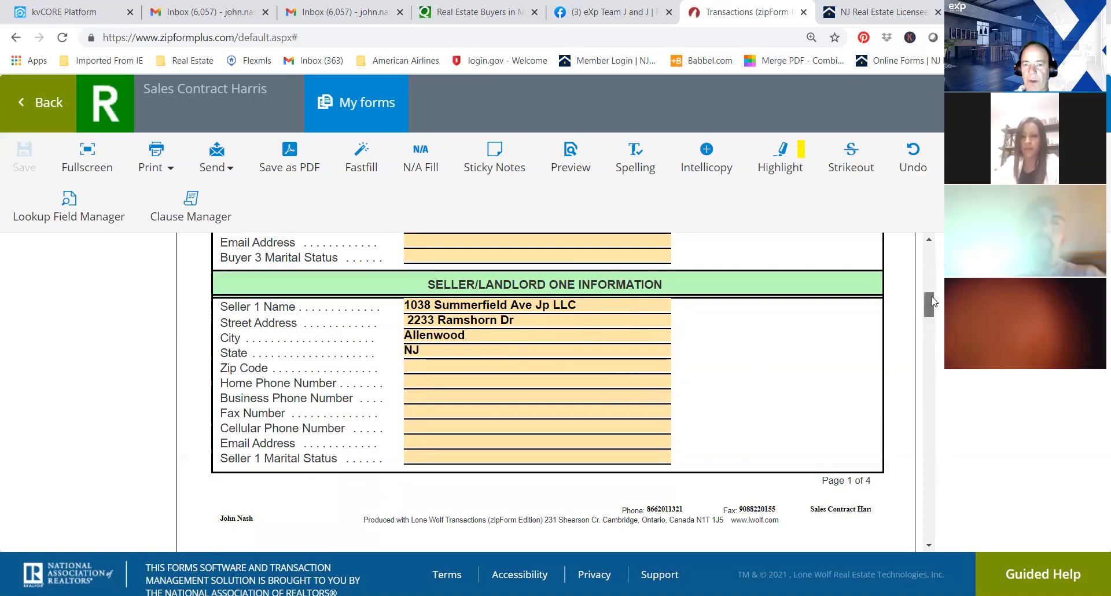
scroll(926, 323, down, 4)
scroll(932, 321, down, 2)
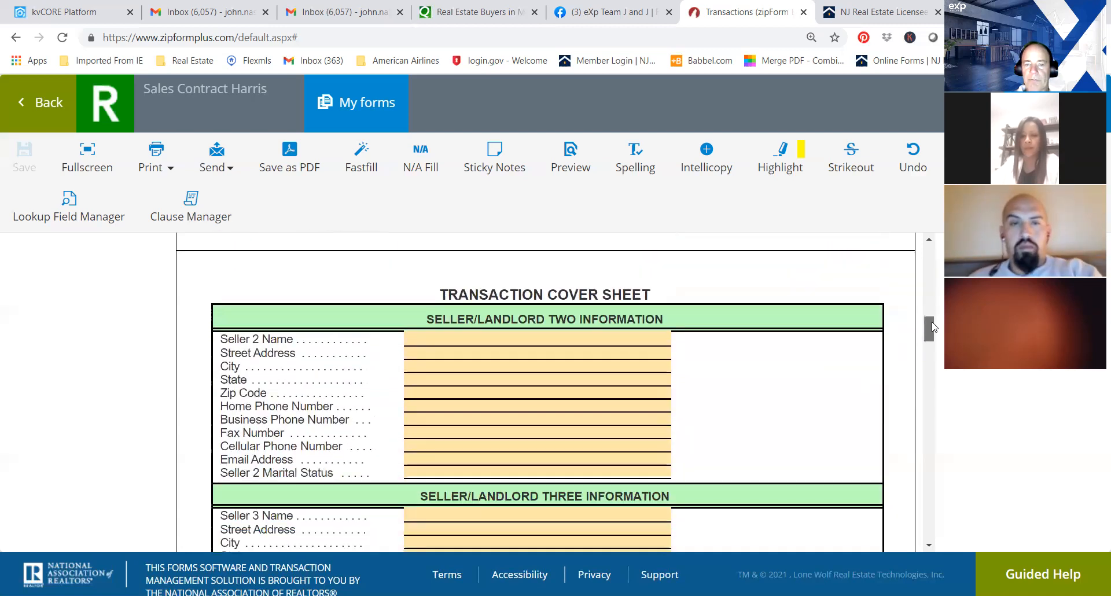
scroll(932, 322, up, 4)
scroll(932, 323, down, 2)
drag(931, 323, 934, 376)
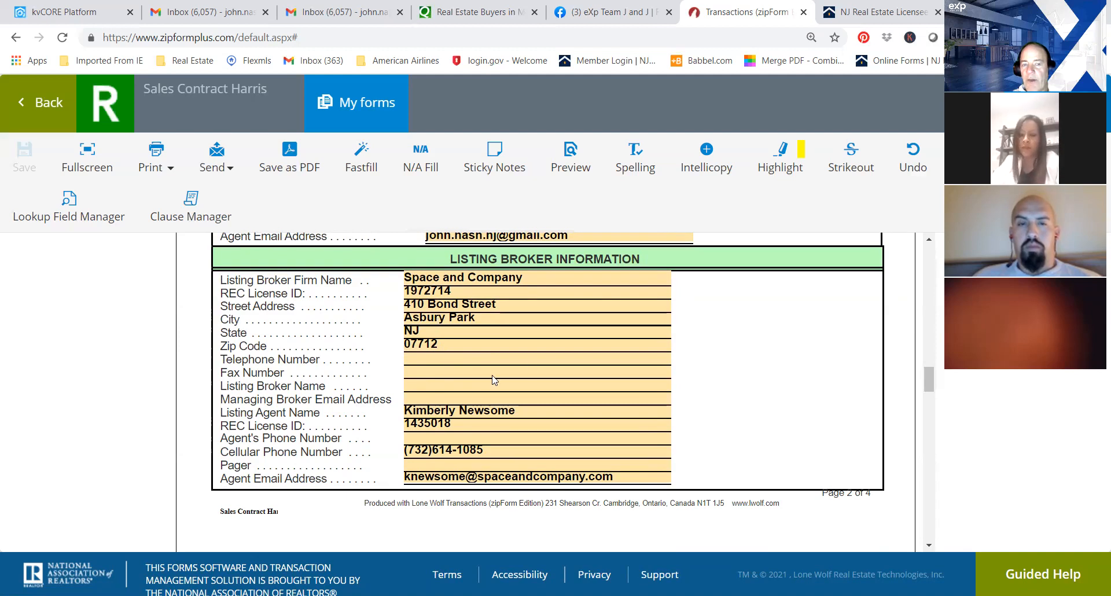
Examine the cover sheet's Property Information from the property address to the price, deposit, lot, block and property type, and return to the documents.
drag(931, 369, 933, 401)
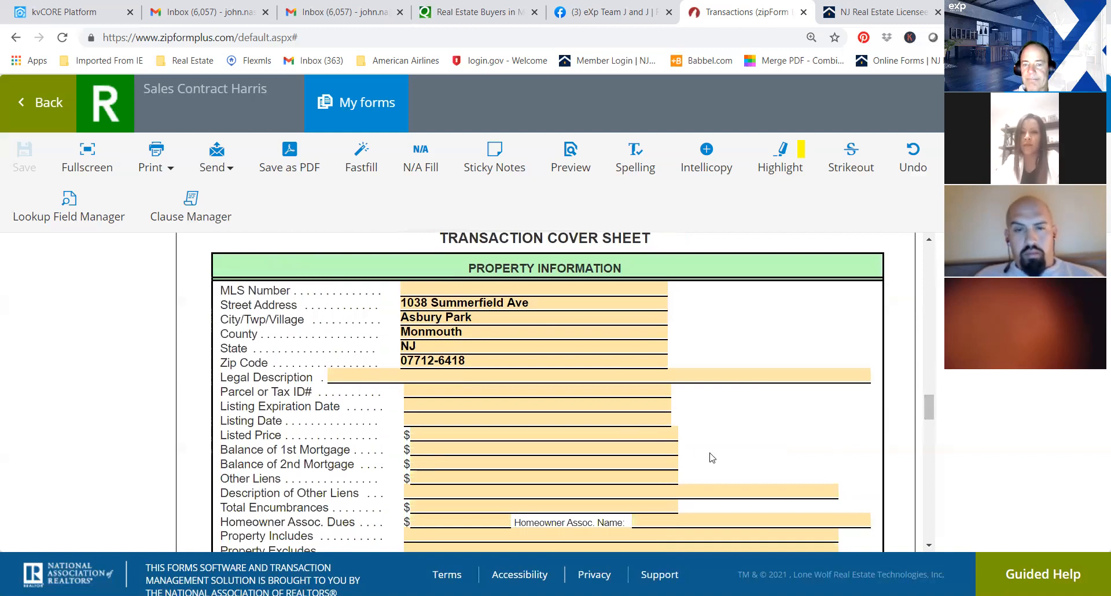
drag(932, 407, 933, 414)
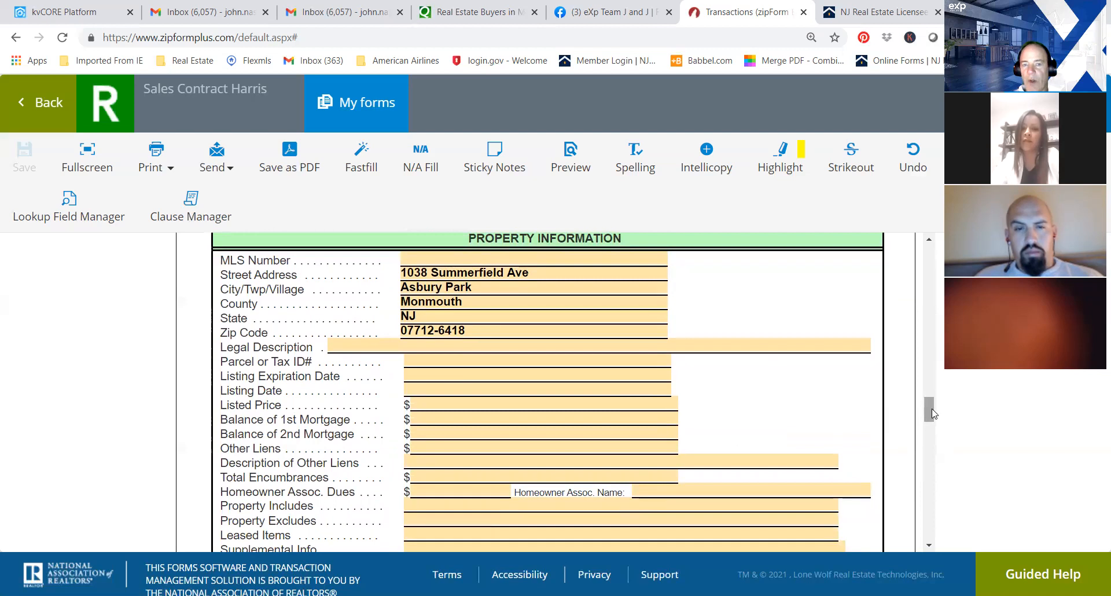
drag(932, 413, 929, 311)
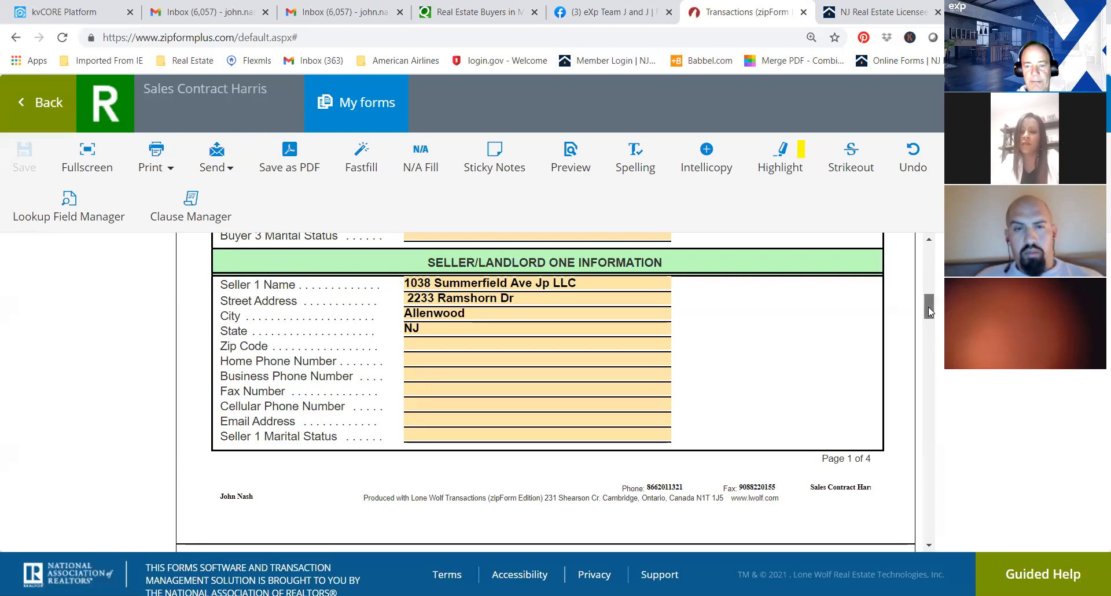
drag(928, 307, 935, 411)
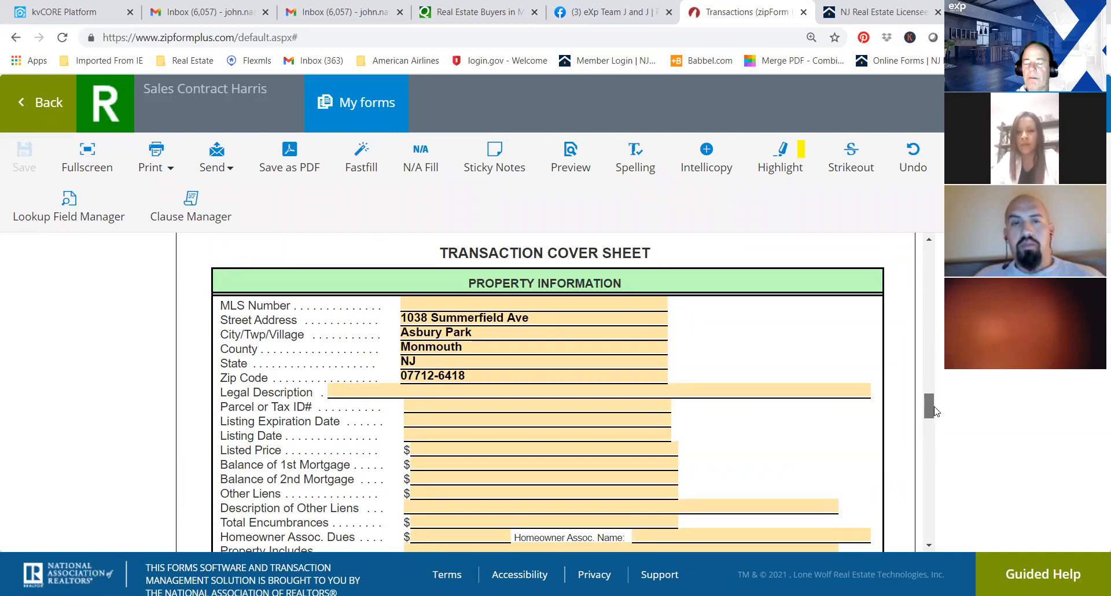
drag(935, 411, 938, 417)
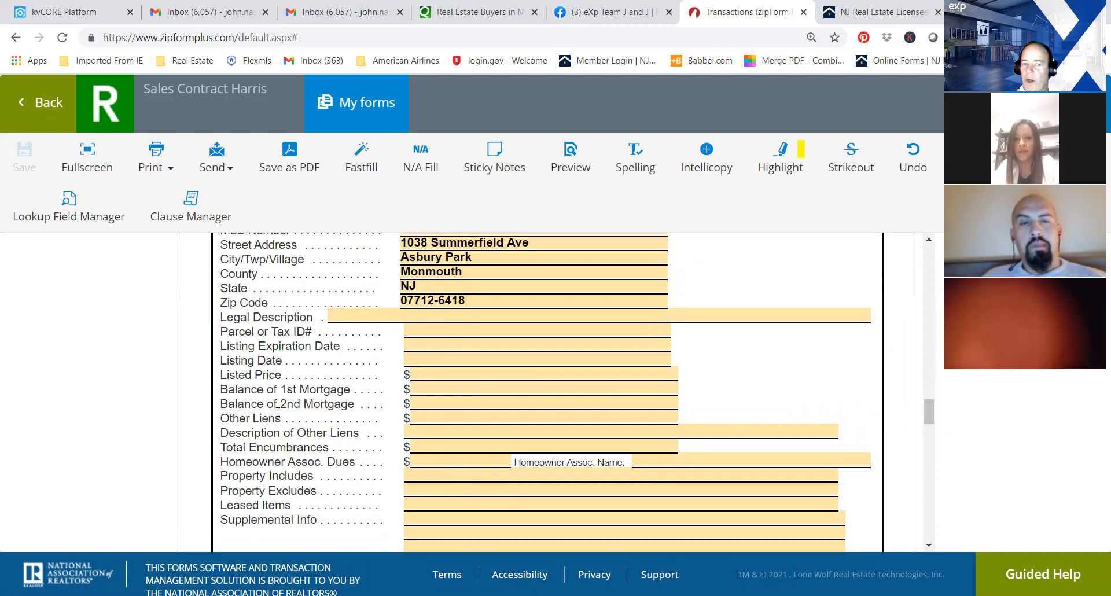
drag(929, 409, 927, 420)
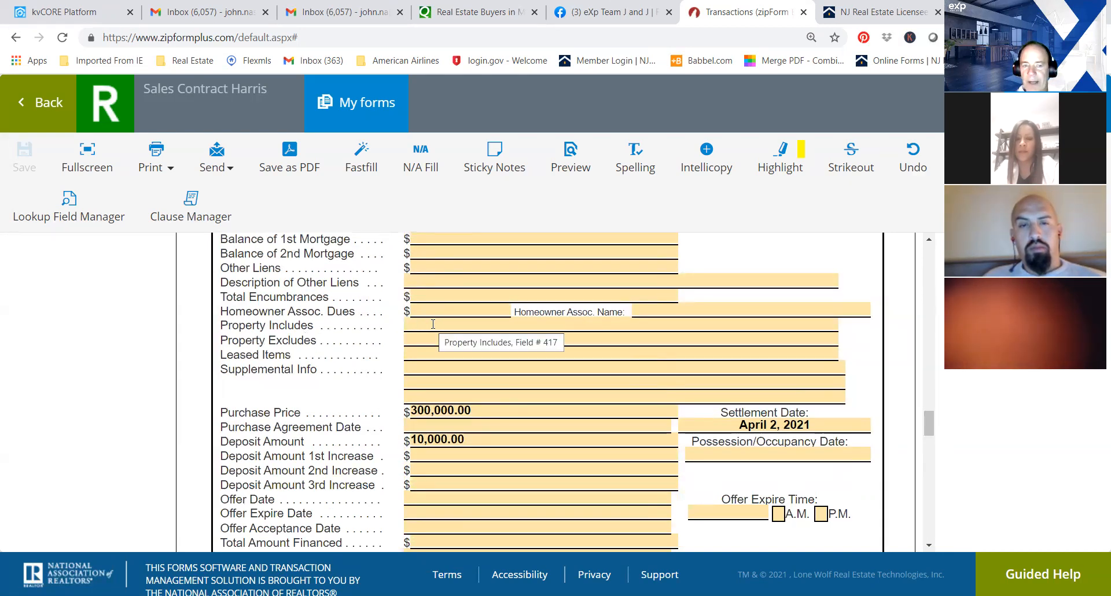
drag(928, 428, 930, 435)
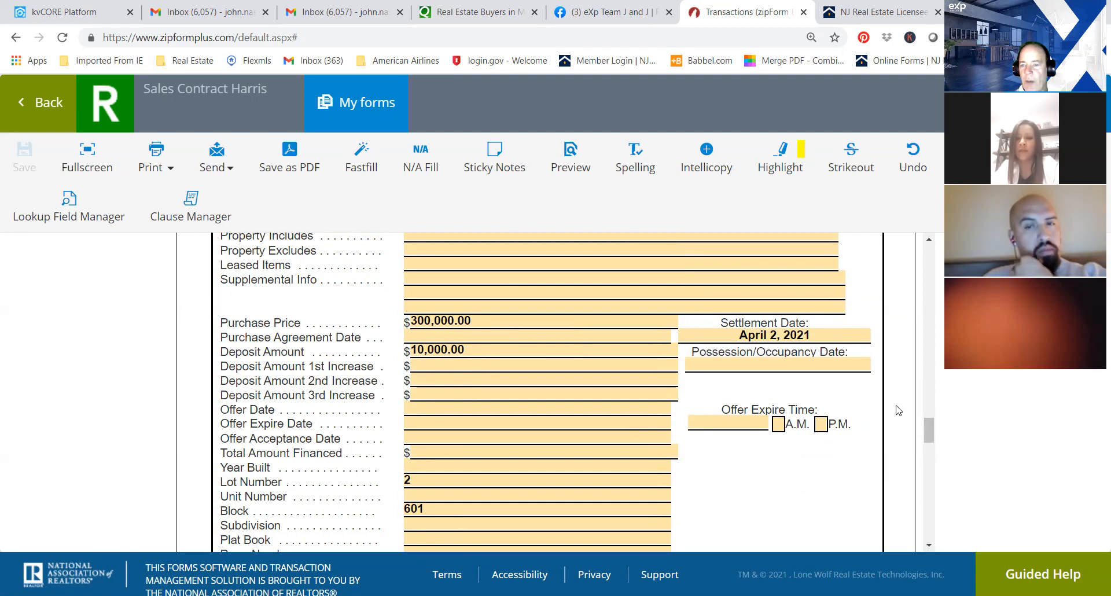
scroll(927, 438, down, 2)
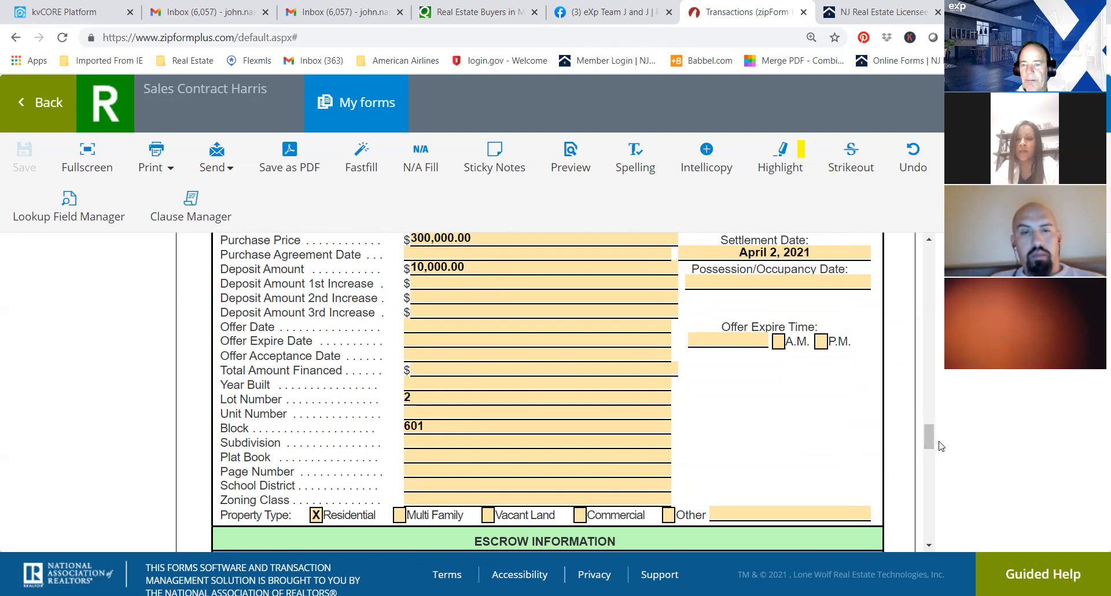
drag(936, 445, 927, 227)
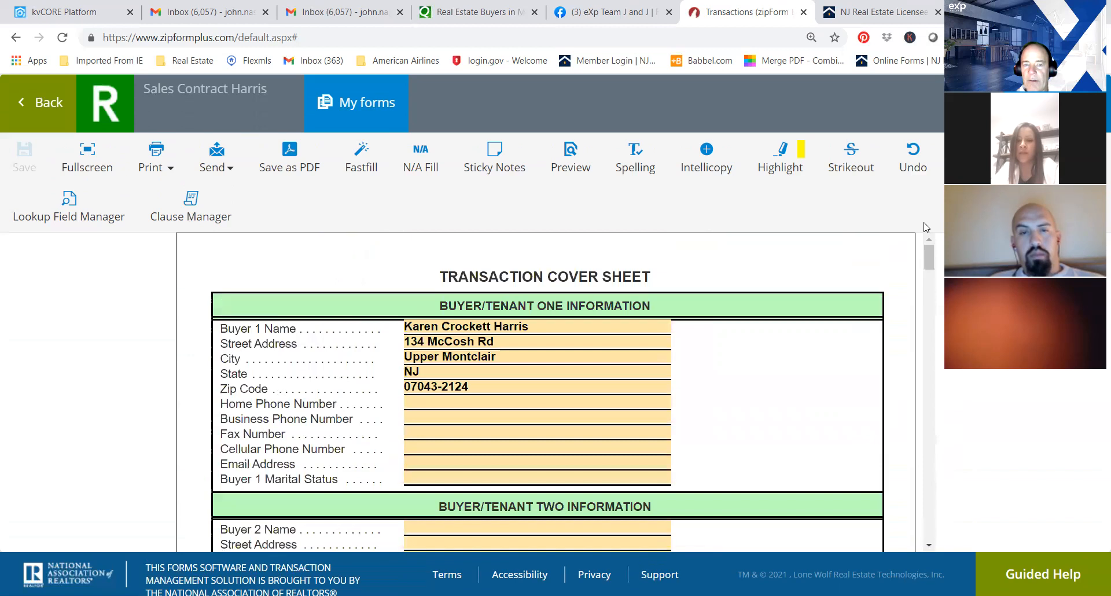
click(36, 109)
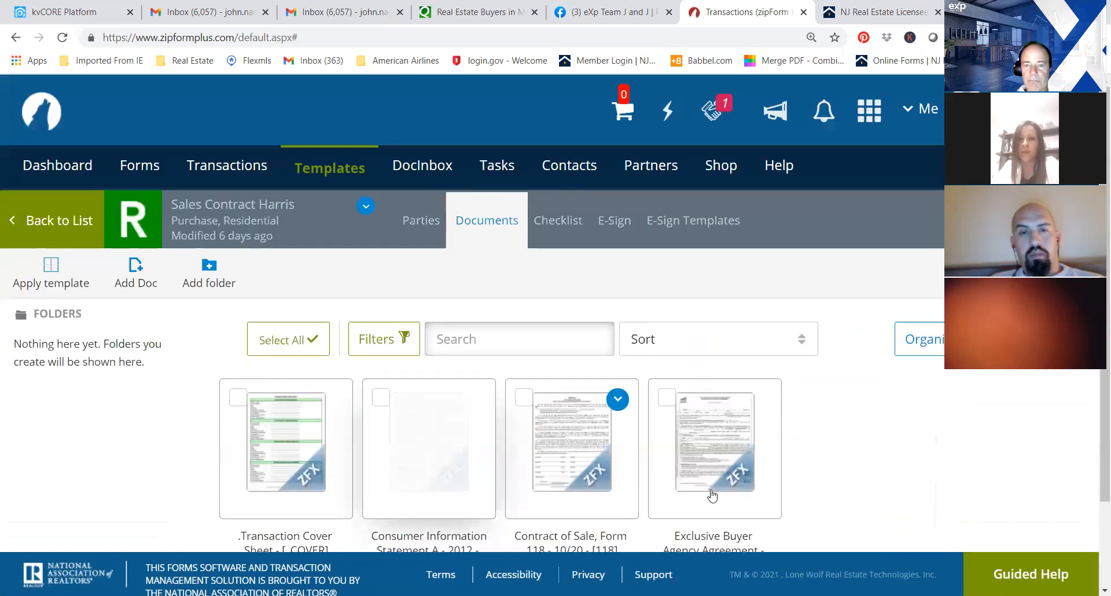
Open the Contract of Sale, Form 118, and examine its Notice to Buyer and Seller down to the signature lines.
mouse_move(714, 497)
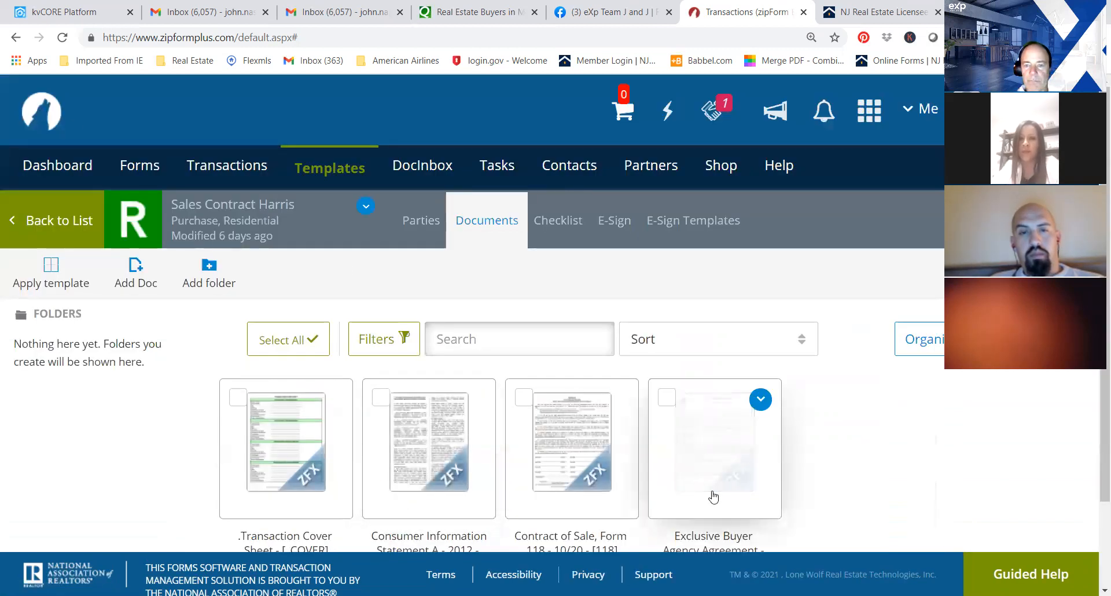
click(589, 466)
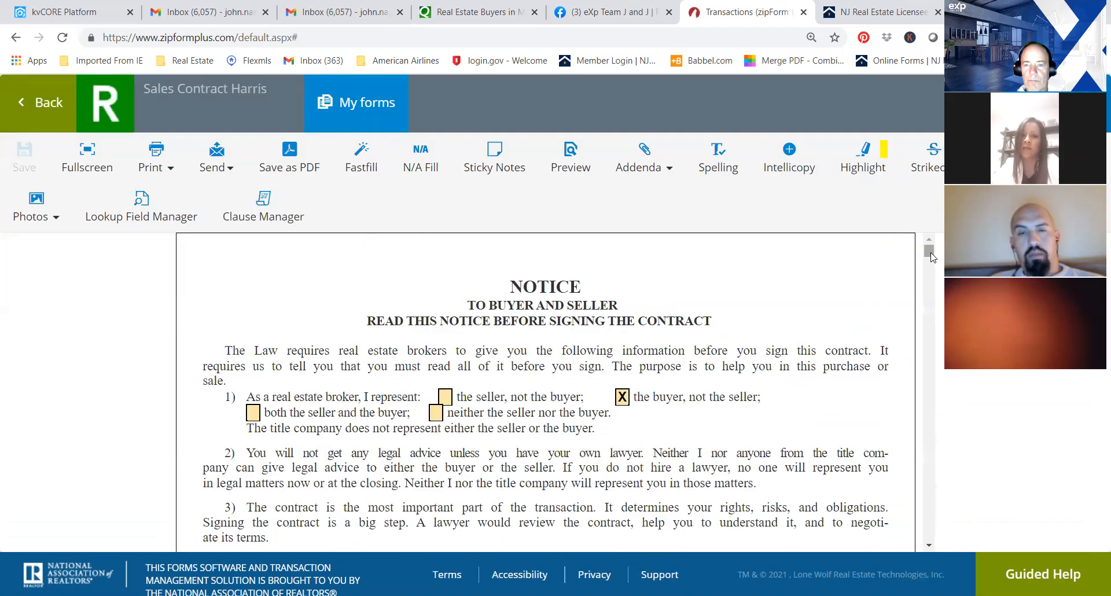
scroll(930, 256, down, 1)
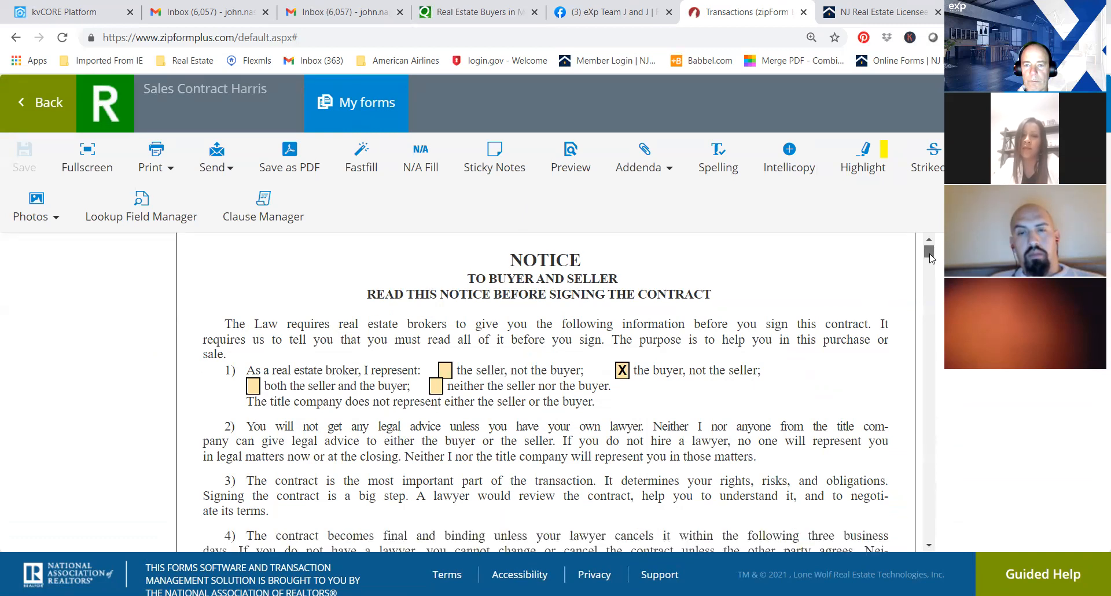
scroll(930, 257, down, 3)
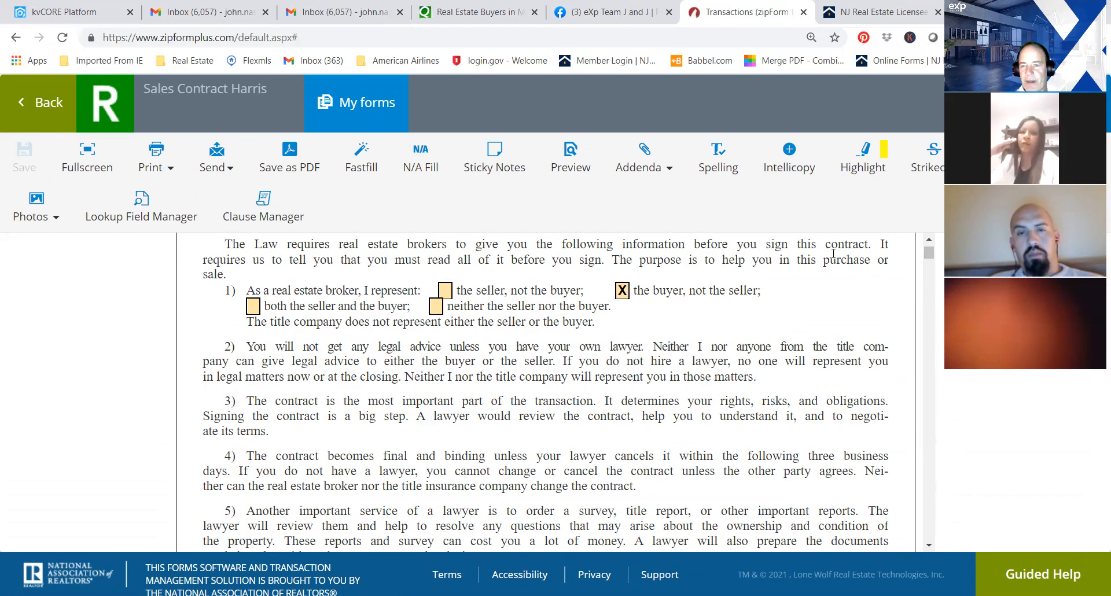
drag(929, 253, 929, 267)
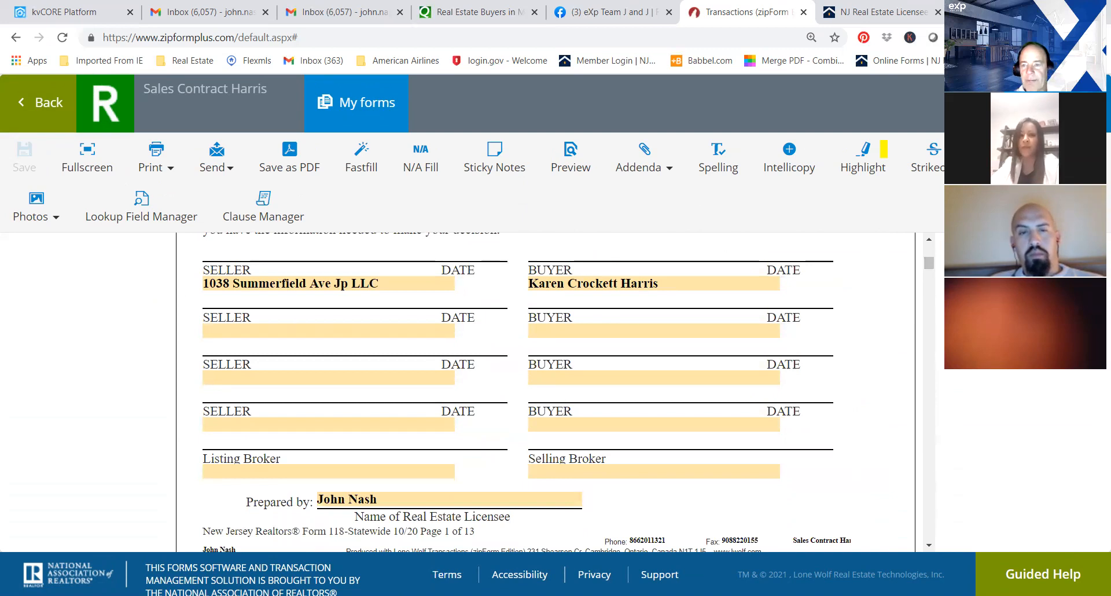
Examine the contract's parties and property description, purchase price and manner of payment sections down to the mortgage contingency.
click(928, 276)
drag(928, 276, 932, 288)
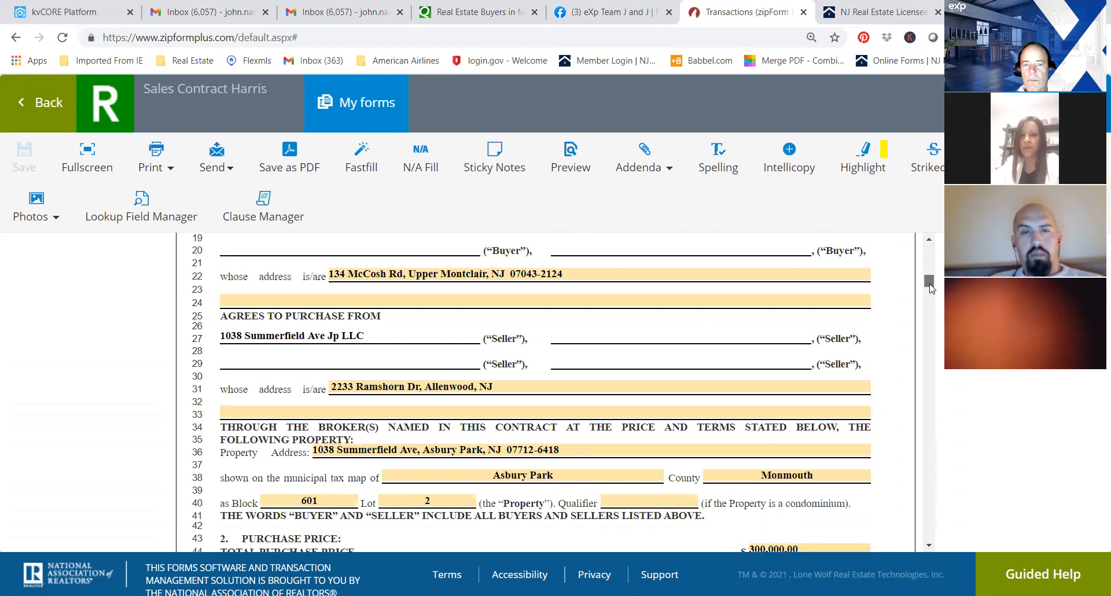
scroll(932, 288, up, 1)
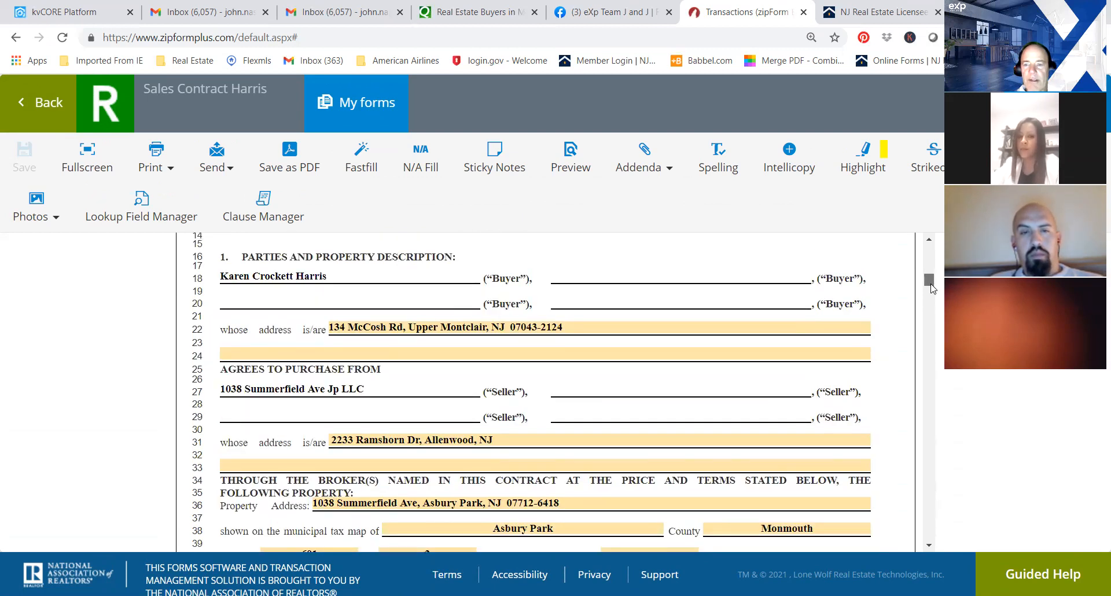
scroll(932, 288, down, 2)
scroll(932, 288, down, 1)
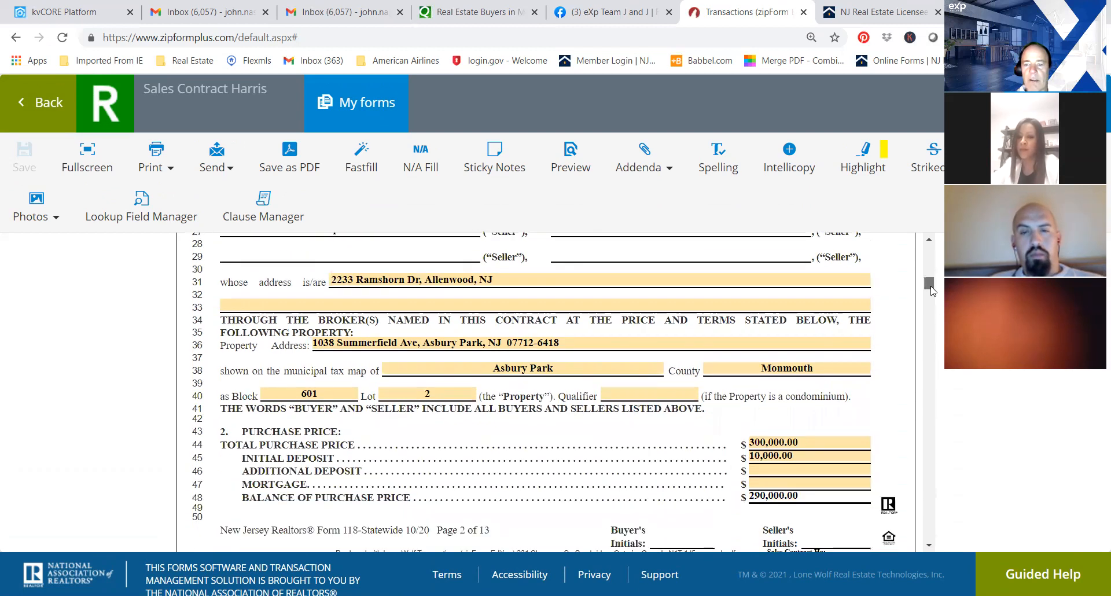
scroll(932, 289, down, 1)
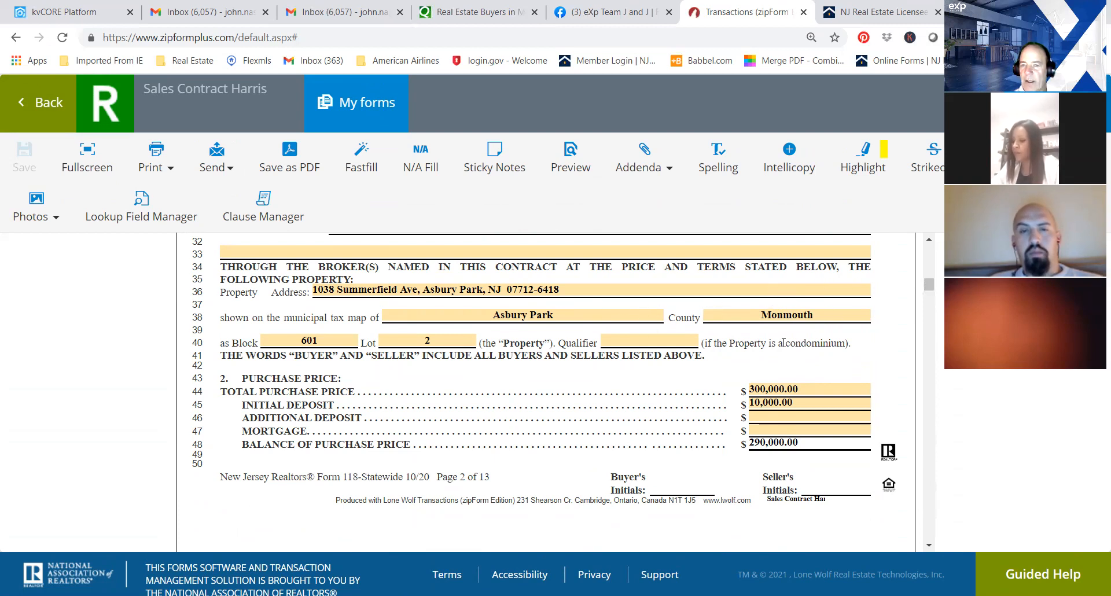
drag(930, 287, 932, 294)
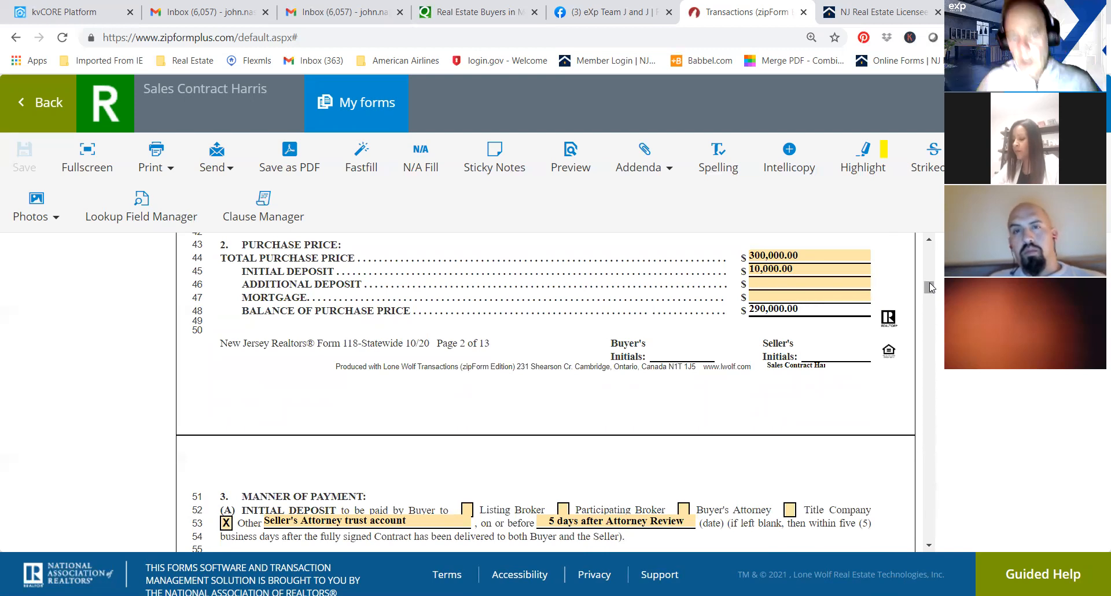
drag(930, 287, 930, 294)
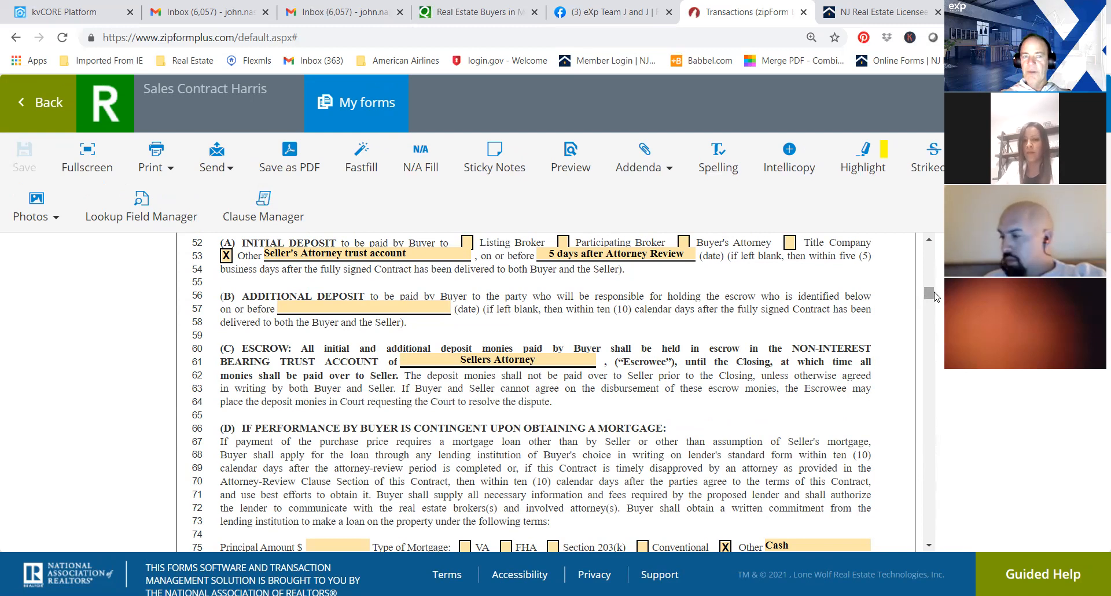
Return to the templates list and look through the saved templates down to the oldest ones.
click(20, 108)
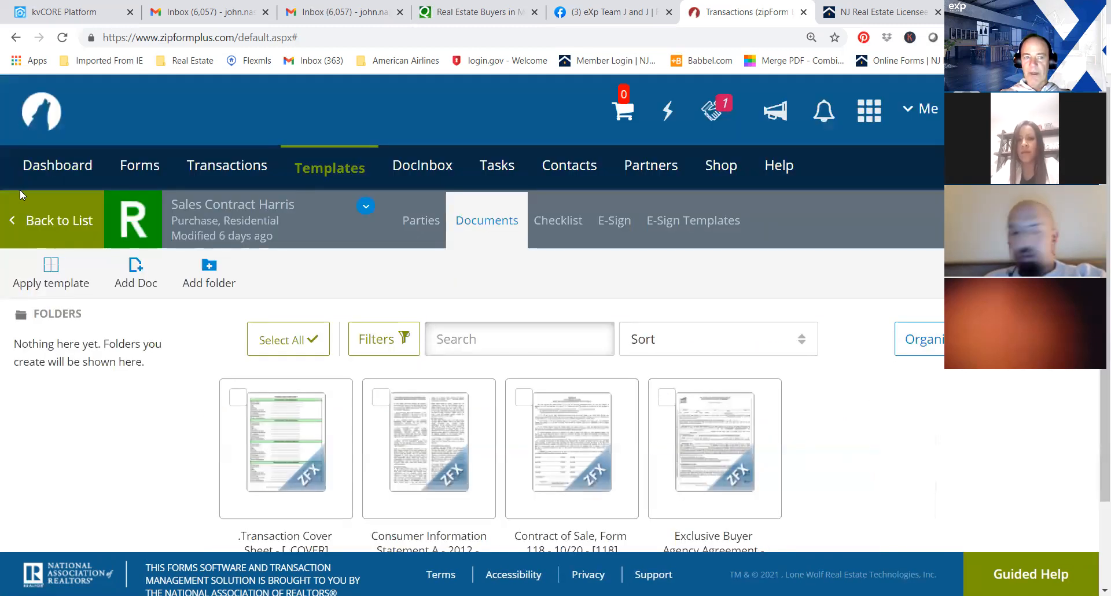
click(35, 221)
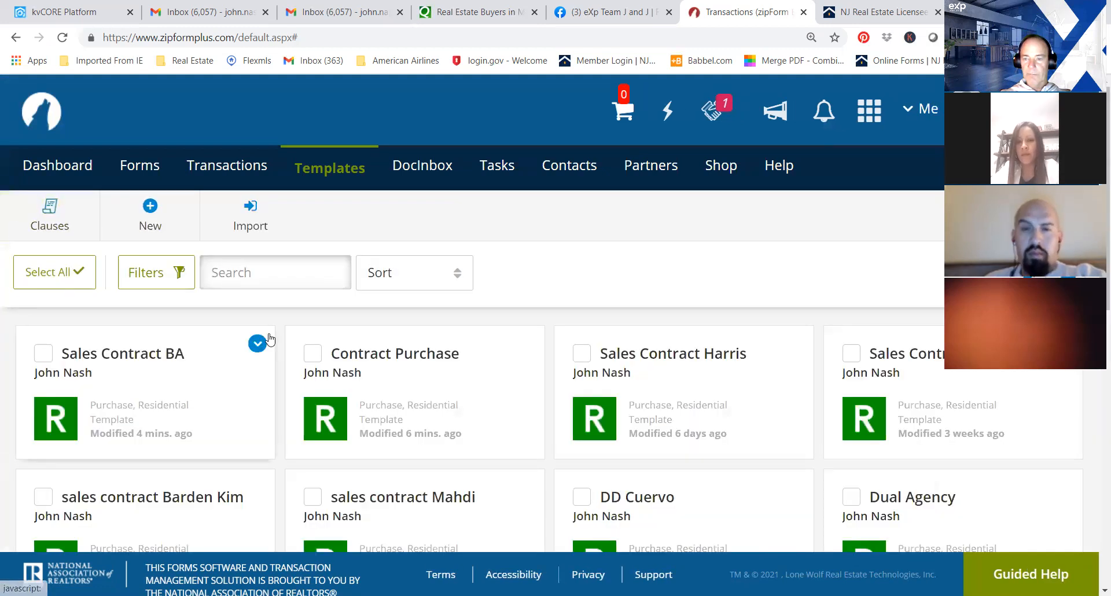
scroll(1105, 174, down, 1)
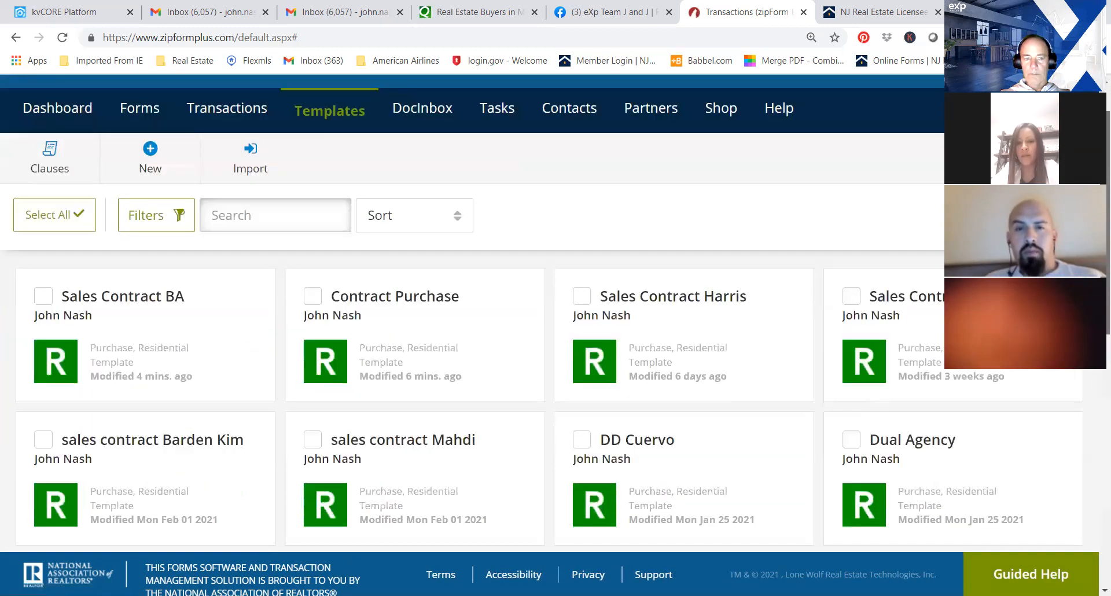
scroll(556, 313, down, 3)
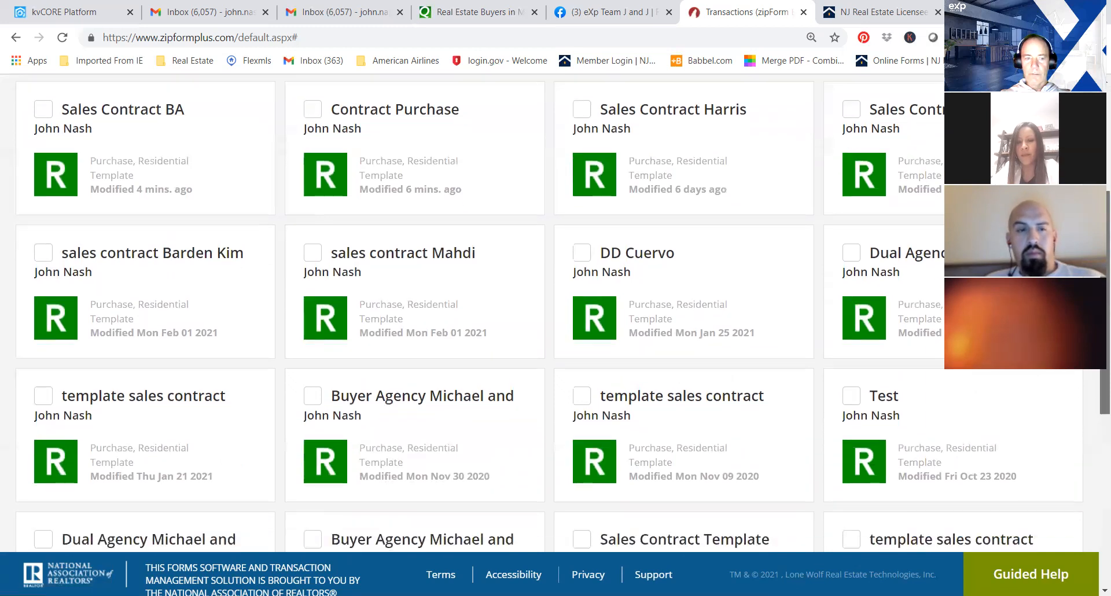
scroll(1096, 400, down, 2)
scroll(1095, 399, down, 1)
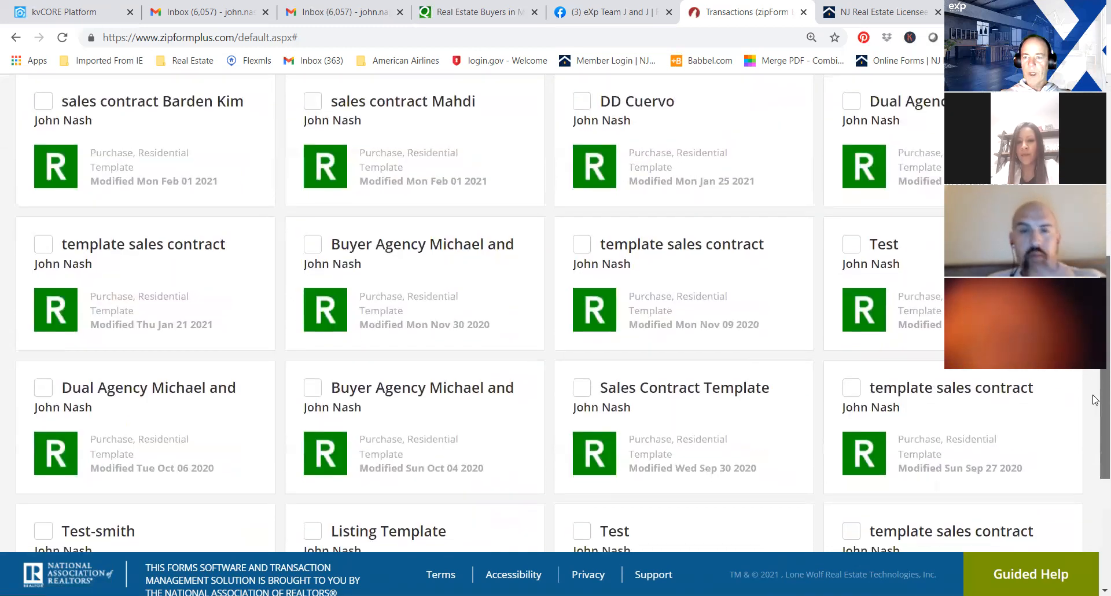
scroll(1095, 405, down, 2)
scroll(1096, 451, down, 2)
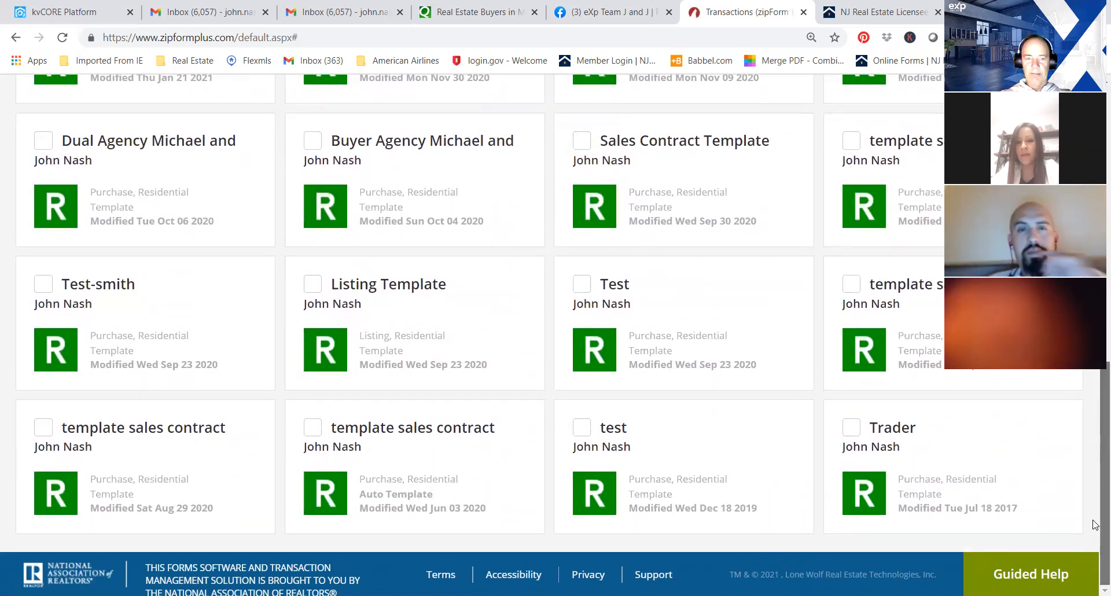
scroll(1095, 508, up, 4)
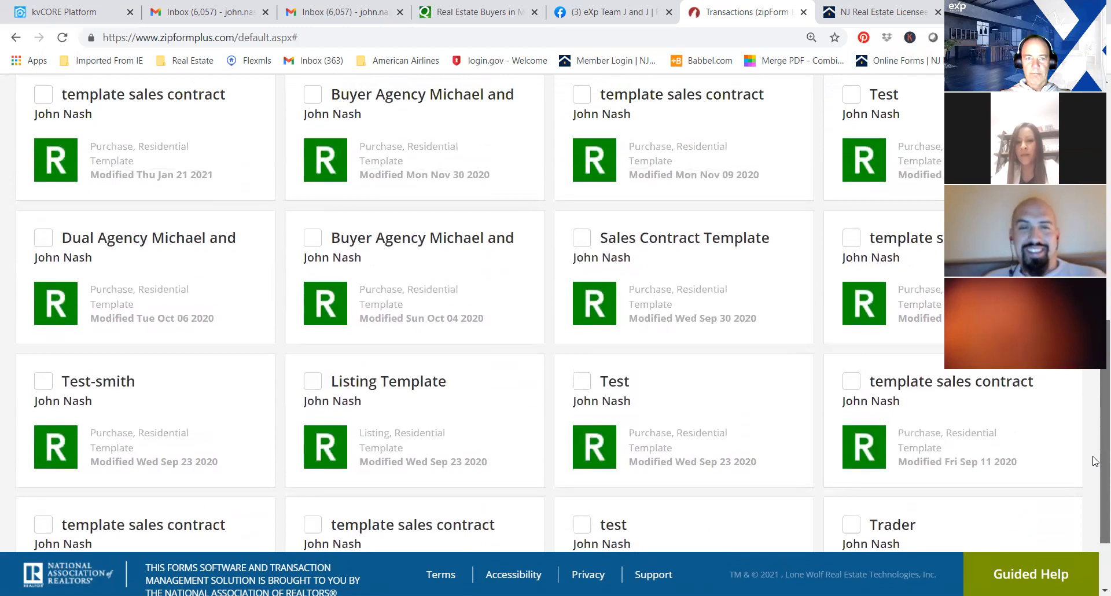
scroll(1095, 403, up, 5)
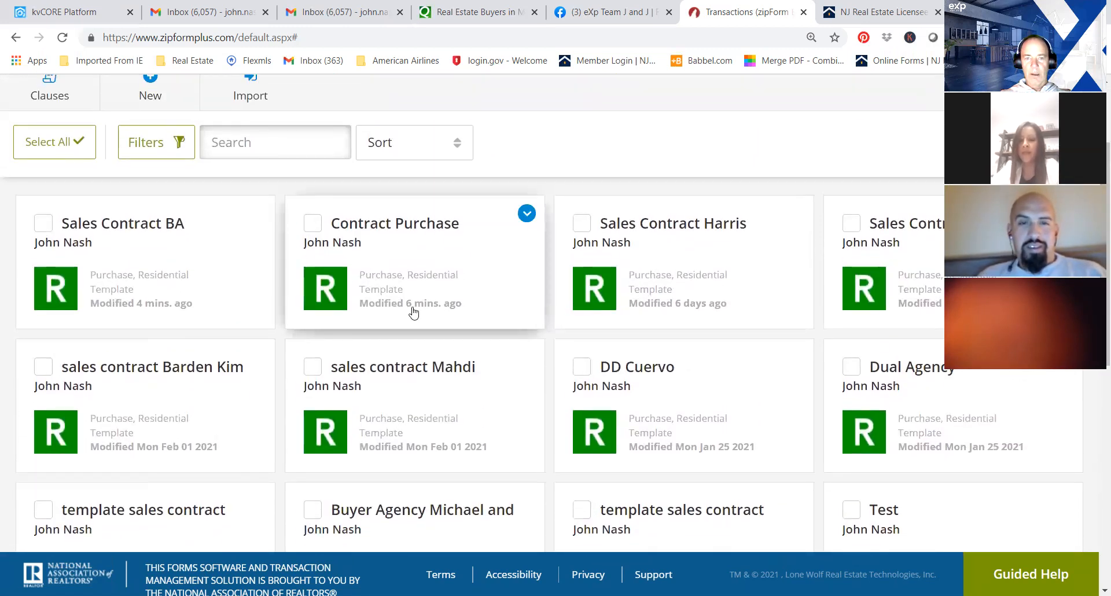
Open the Contract Purchase Template and its Contract of Sale, Form 118.
click(398, 225)
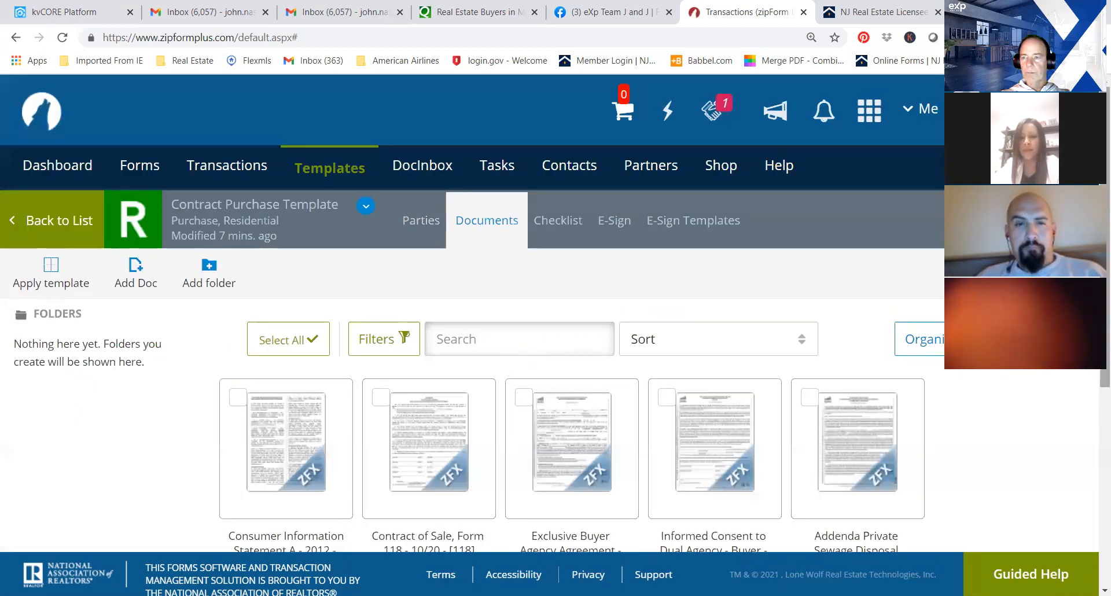
scroll(436, 275, down, 2)
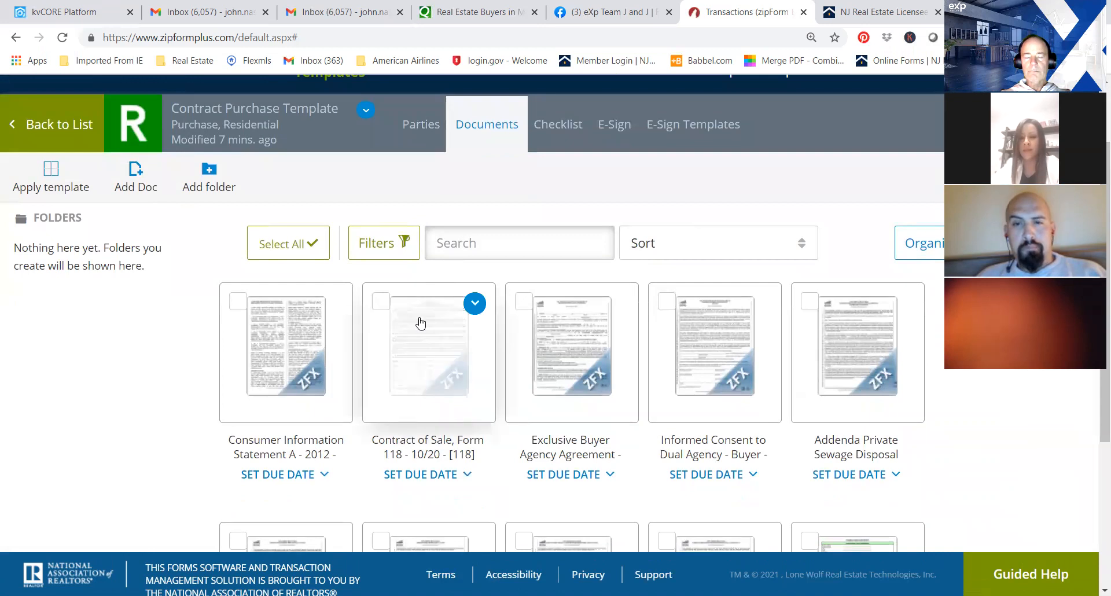
click(421, 323)
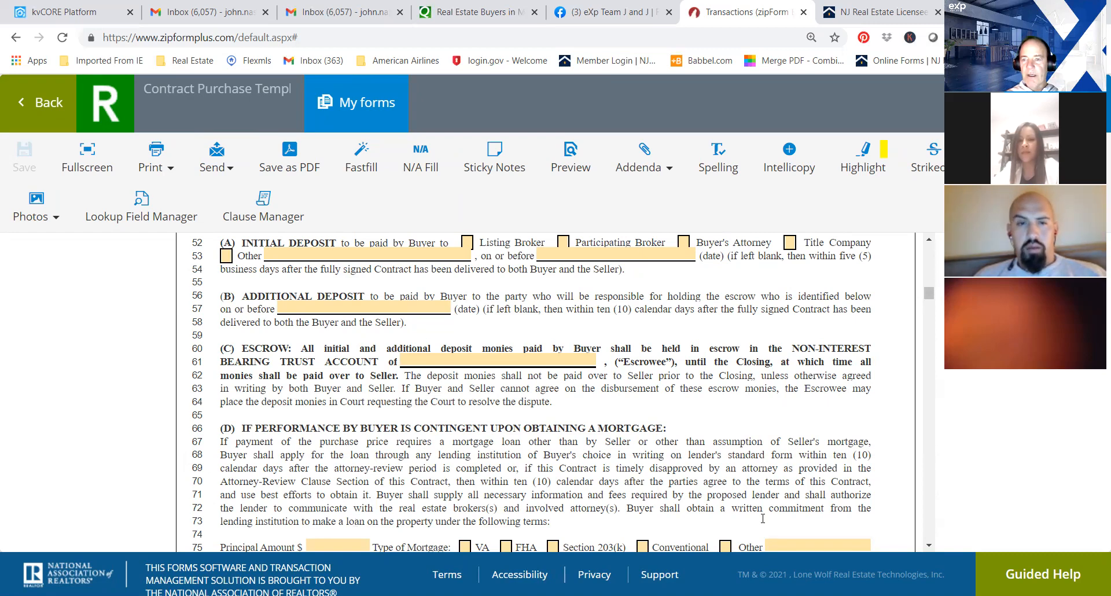
Under Manner of Payment, mark Other as the recipient of the initial deposit and enter "Sellers Attorney trust account".
drag(928, 296, 928, 292)
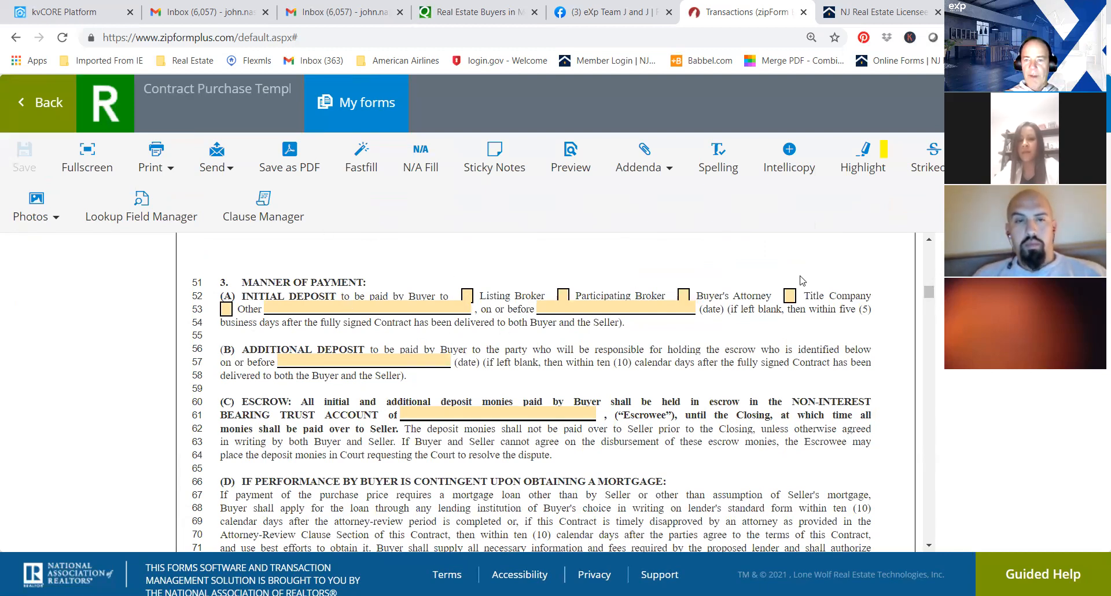
click(226, 309)
click(279, 306)
text(Sellers Attorney trust ccount)
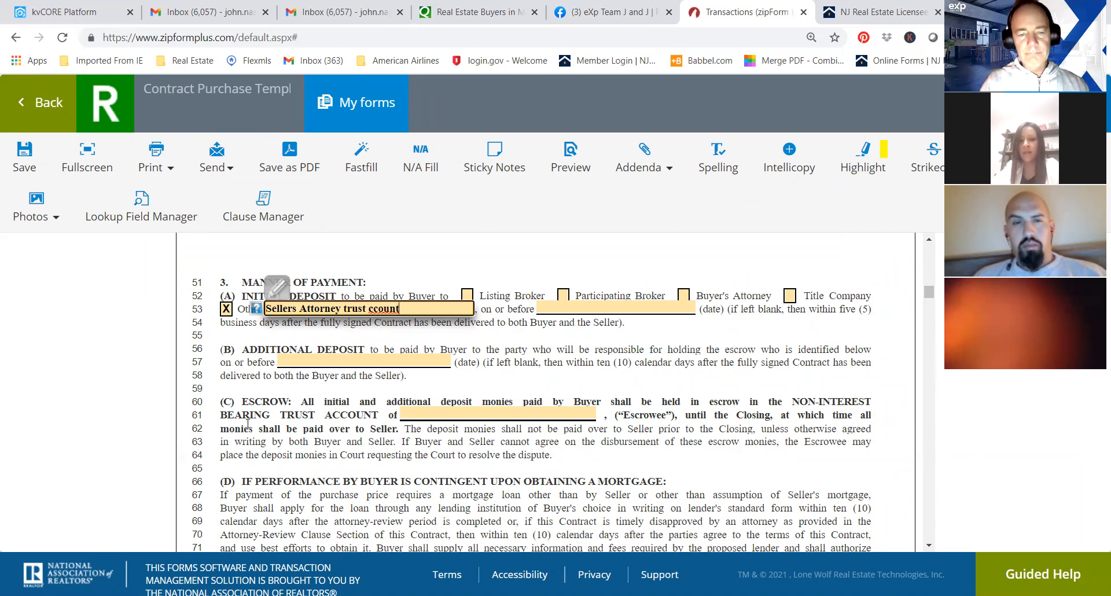
click(370, 309)
text(a)
Fill in the initial deposit's on-or-before date with "5 days after AR complete".
click(579, 310)
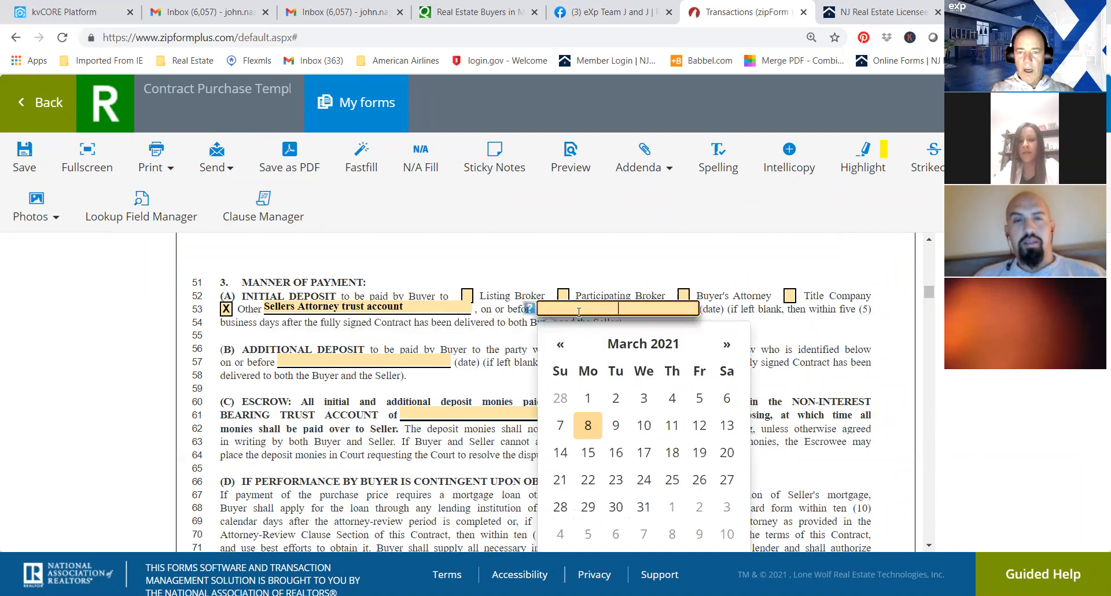
text(r)
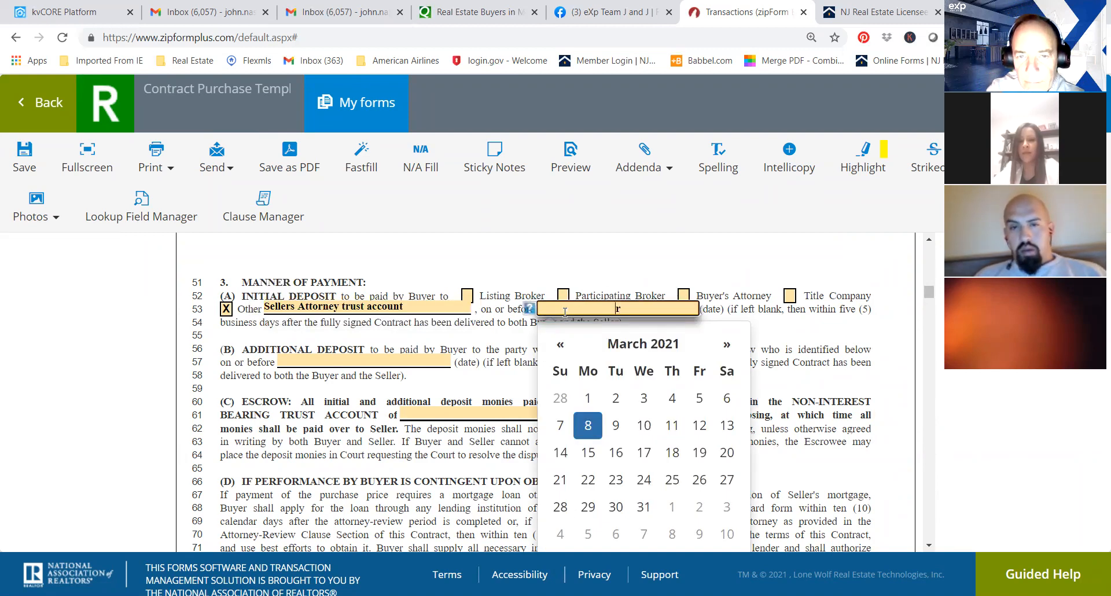
text(5)
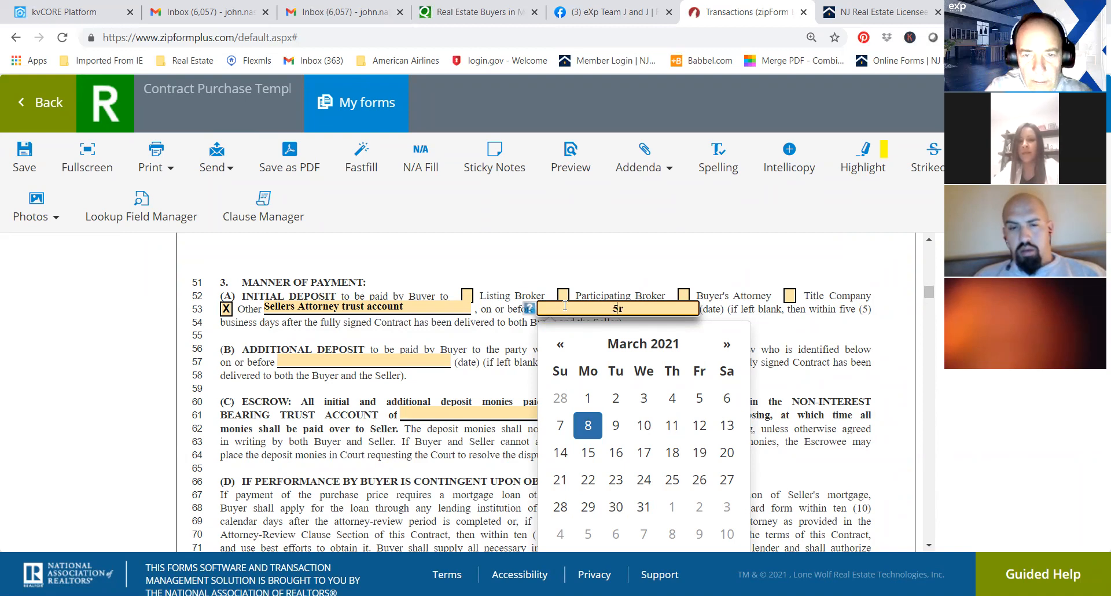
key(Delete)
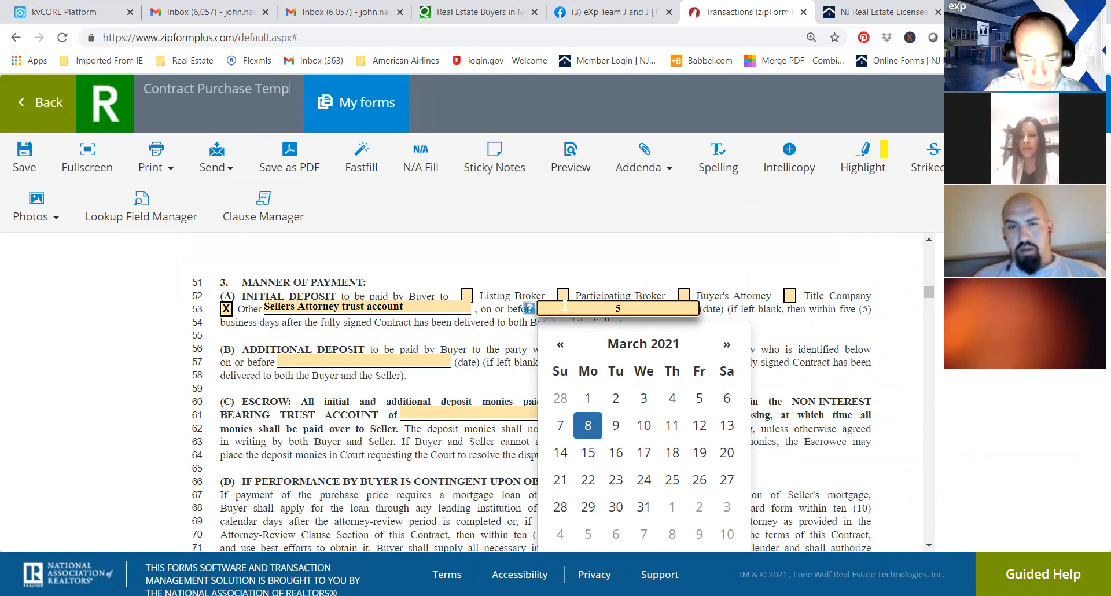
text(days after AR)
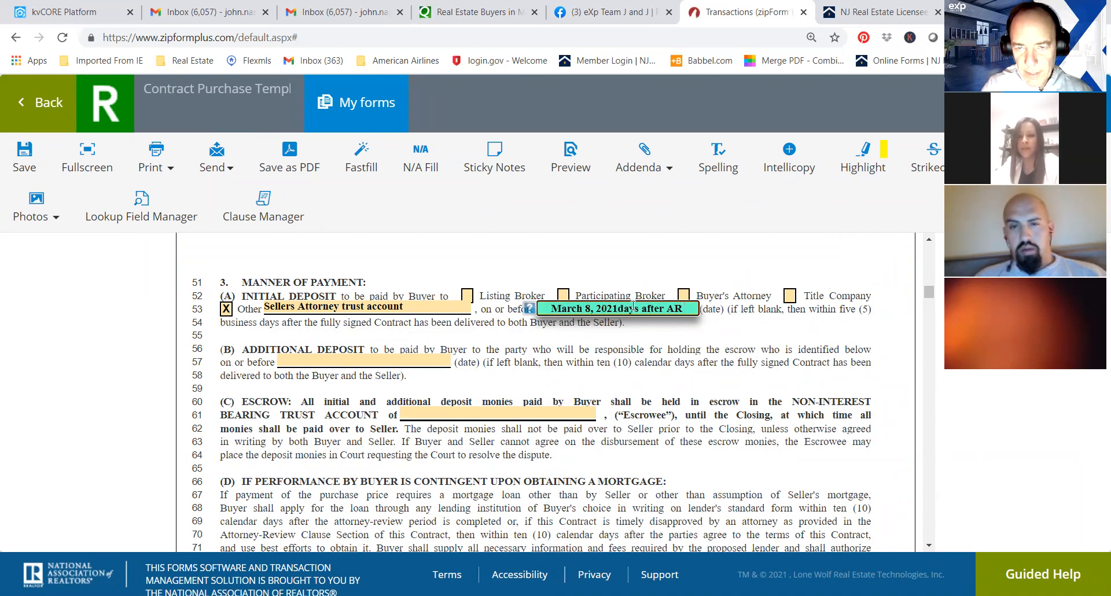
drag(617, 307, 542, 315)
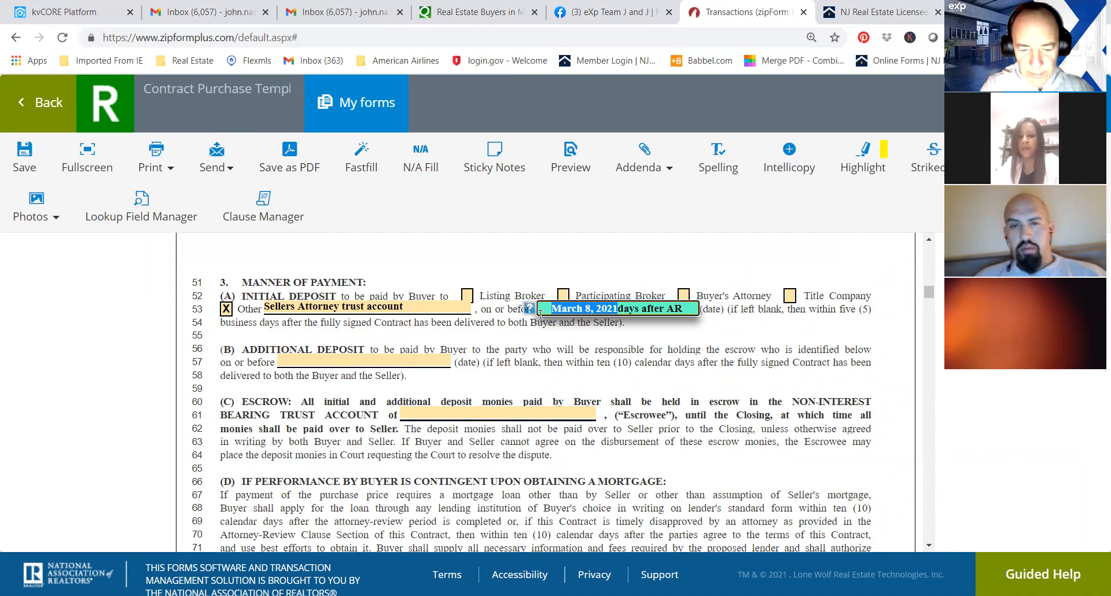
key(BackSpace)
text(5)
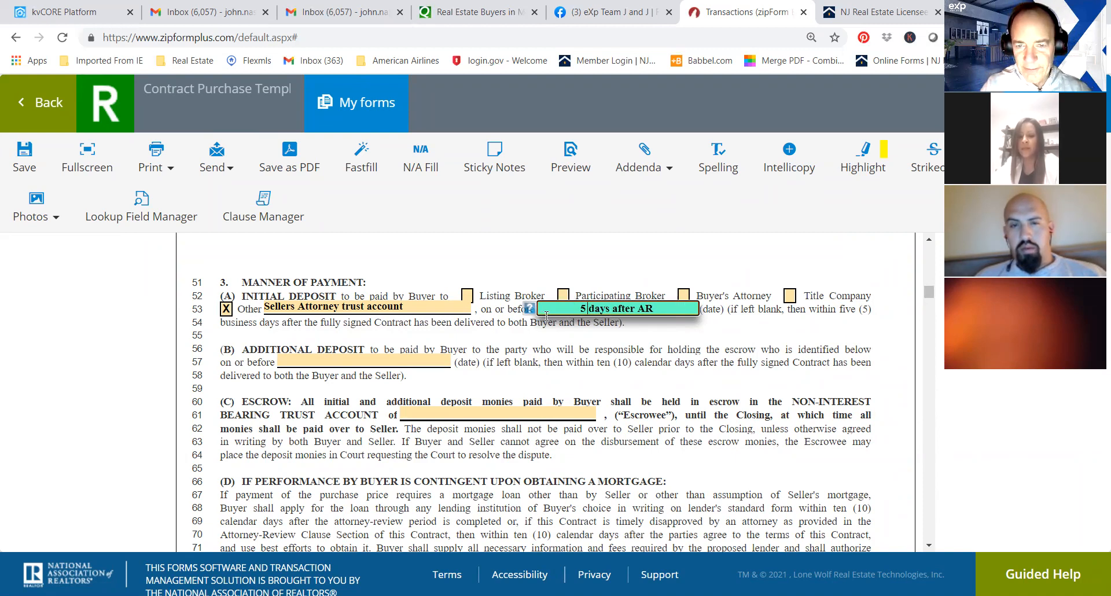
click(662, 311)
text(compler)
key(BackSpace)
text(te)
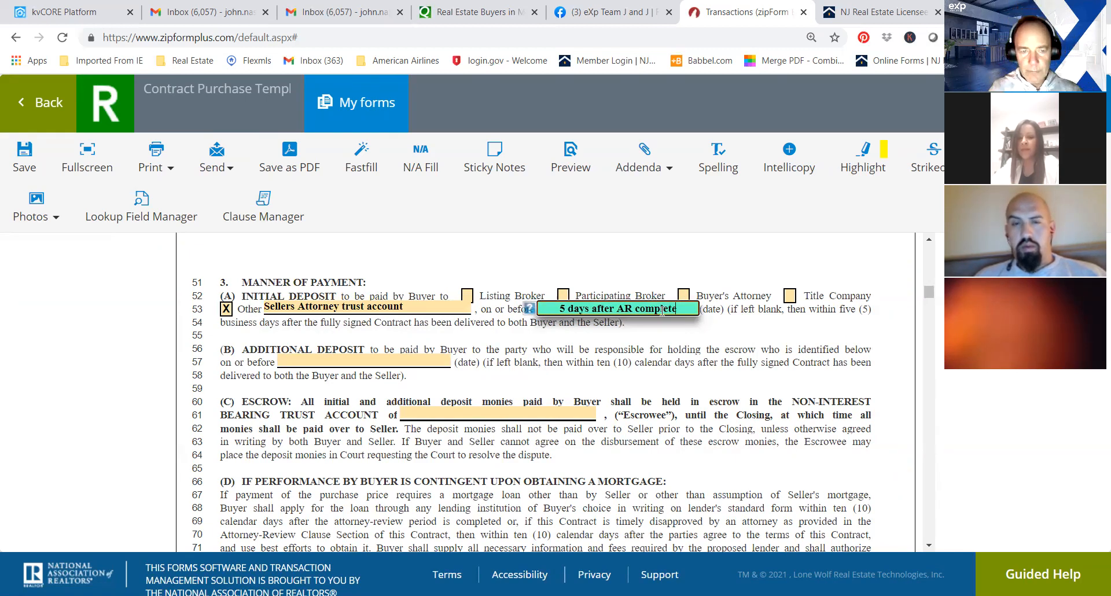
Try to enter "N/A" as the on-or-before date of the additional deposit.
click(387, 358)
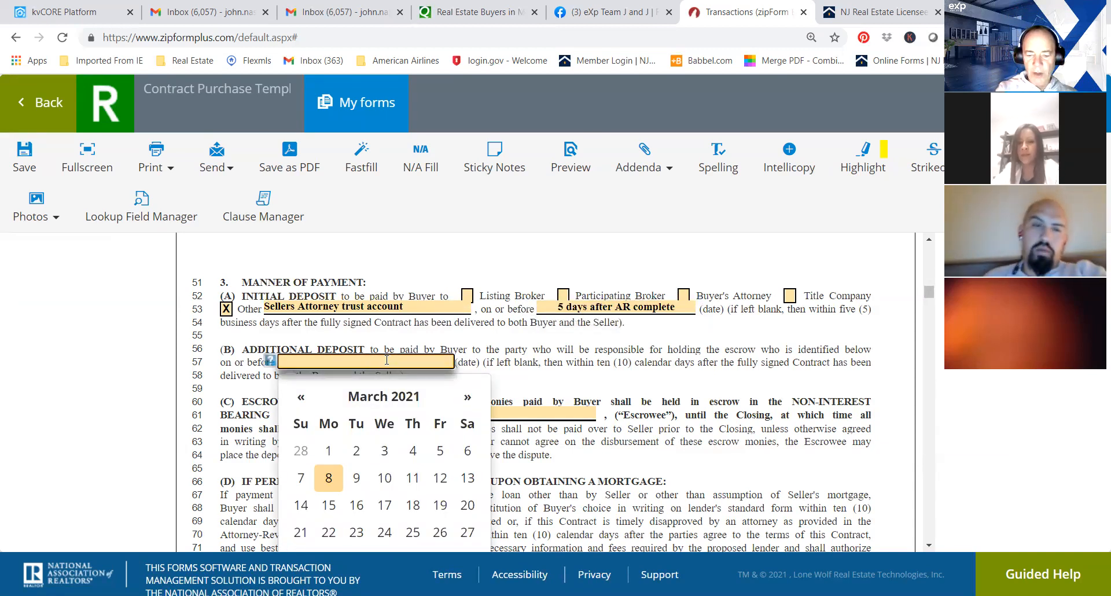
text(N/A)
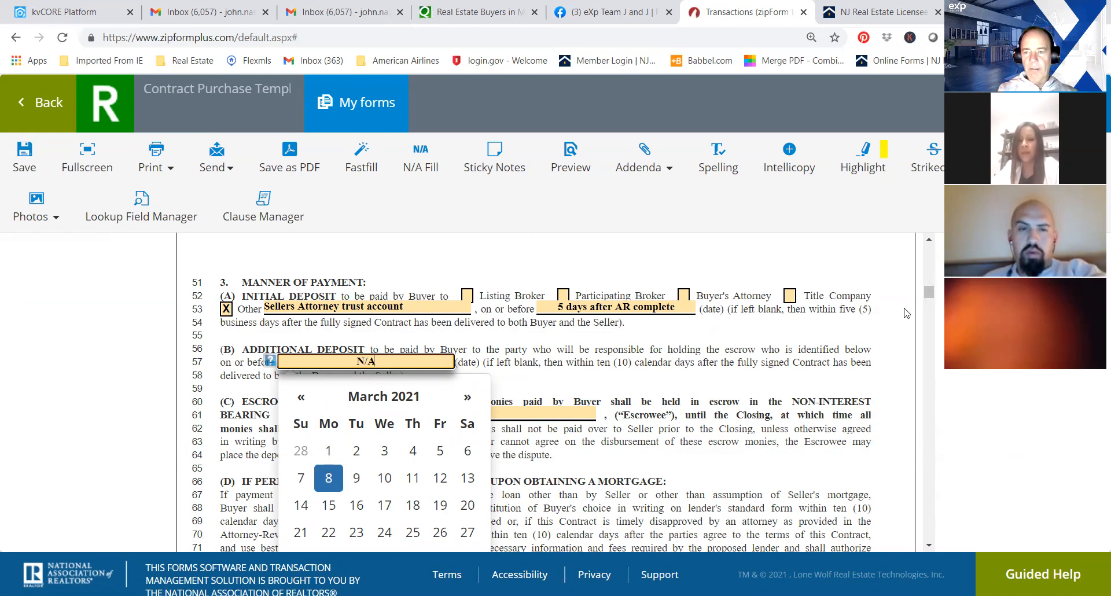
click(793, 348)
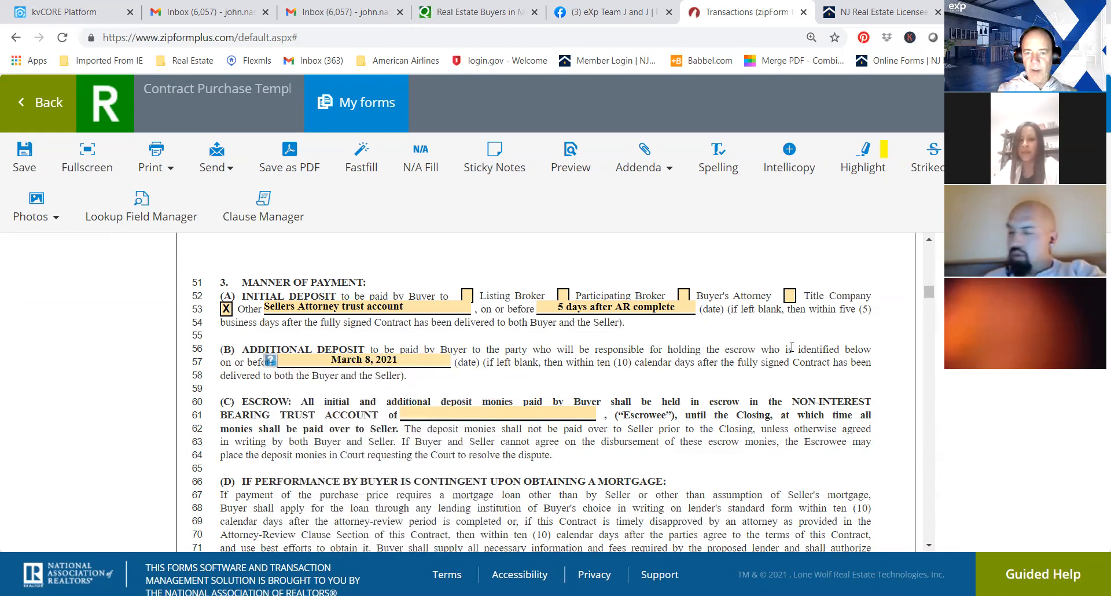
Enter "Sellers Attorney" as the holder of the non-interest bearing trust account in the Escrow clause.
click(458, 415)
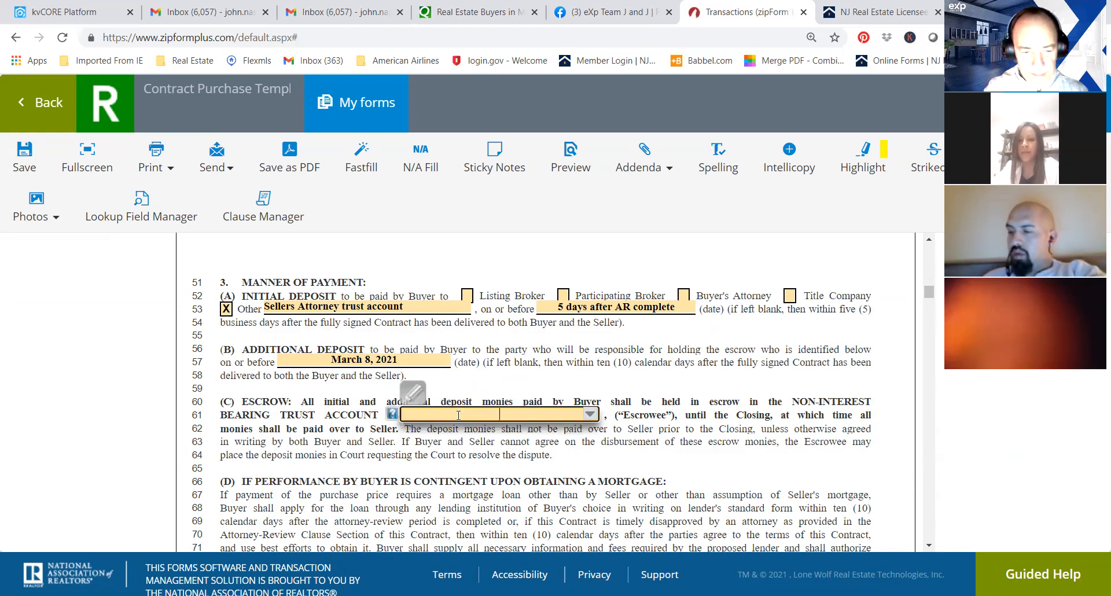
text(Seller)
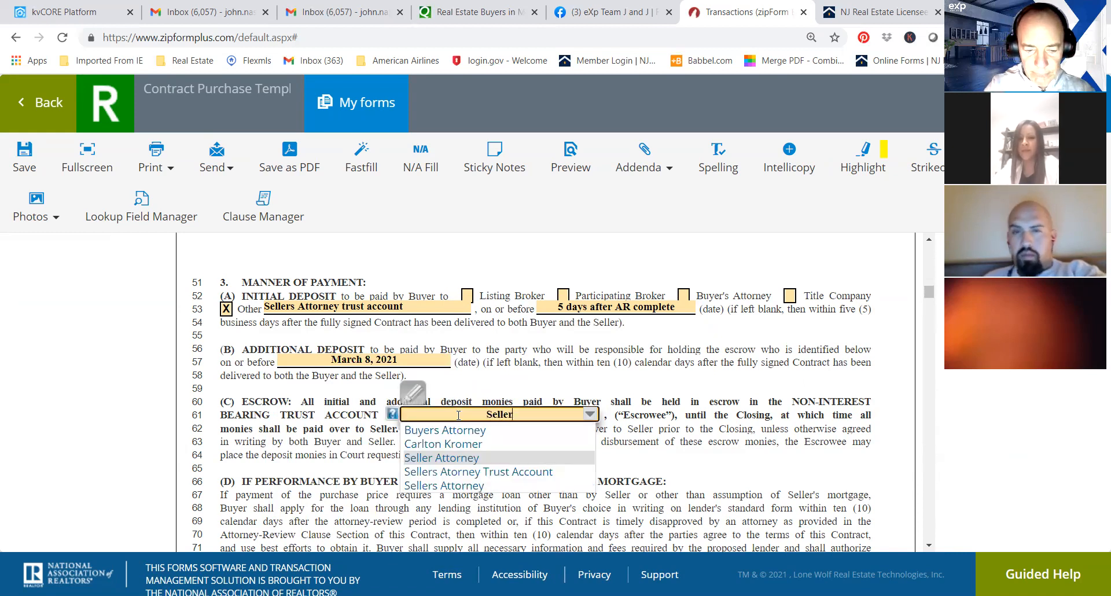
text(s Atto)
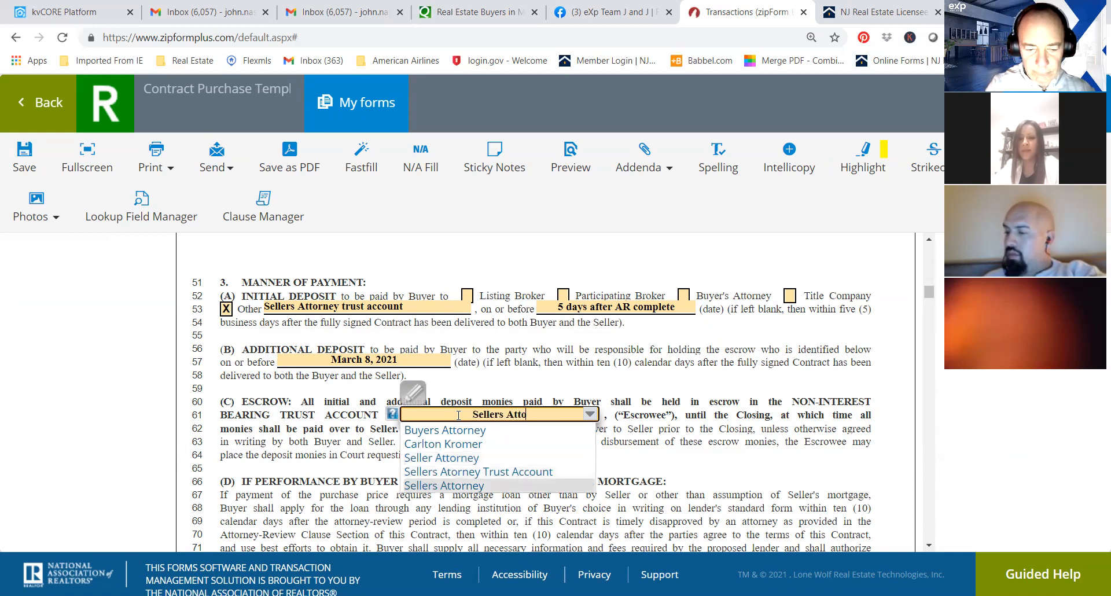
text(rney)
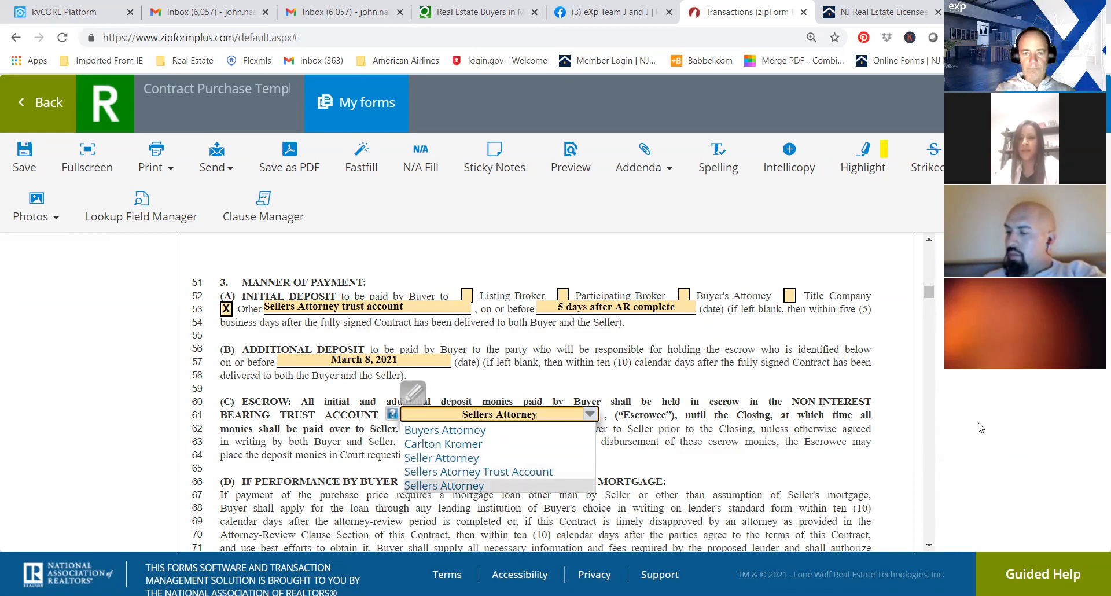
click(542, 471)
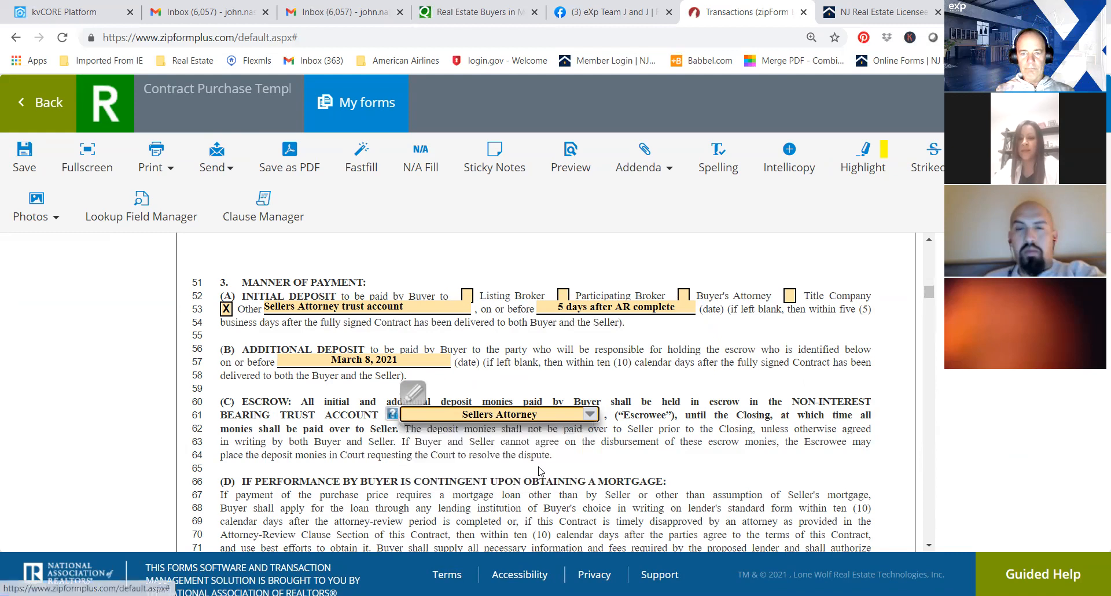
In the mortgage contingency clause, enter "1+" as the mortgage term in years and "tbd" as the year payment schedule.
scroll(932, 298, down, 4)
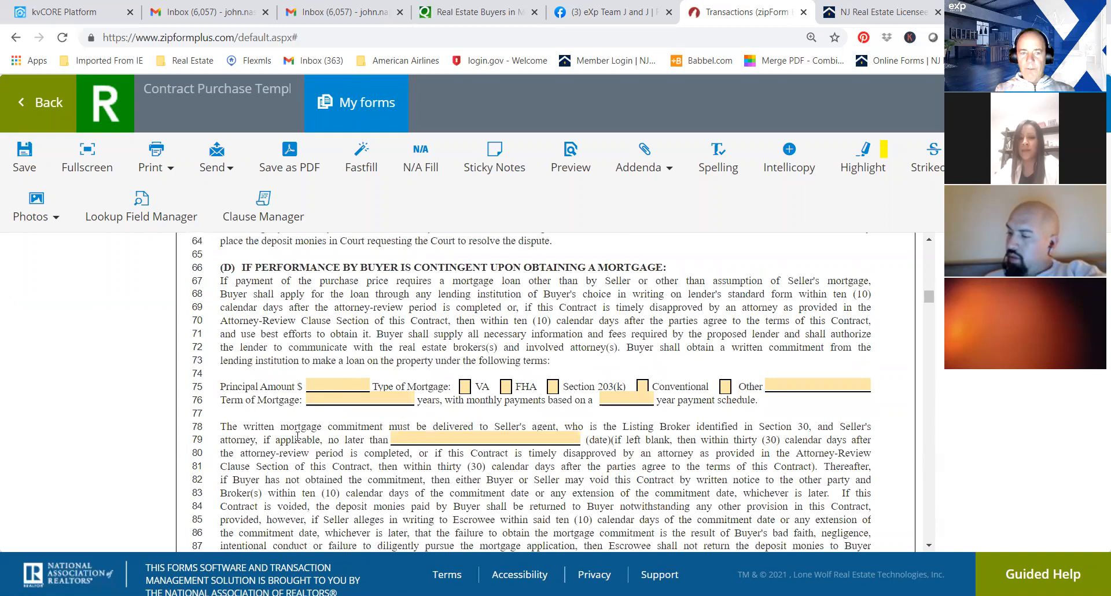
click(320, 399)
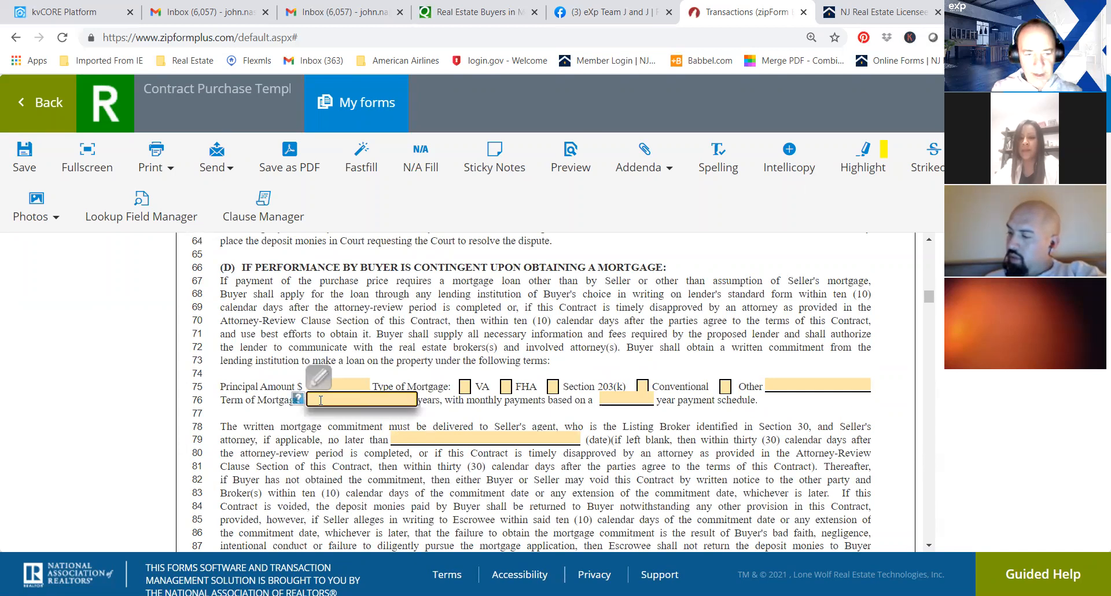
text(1)
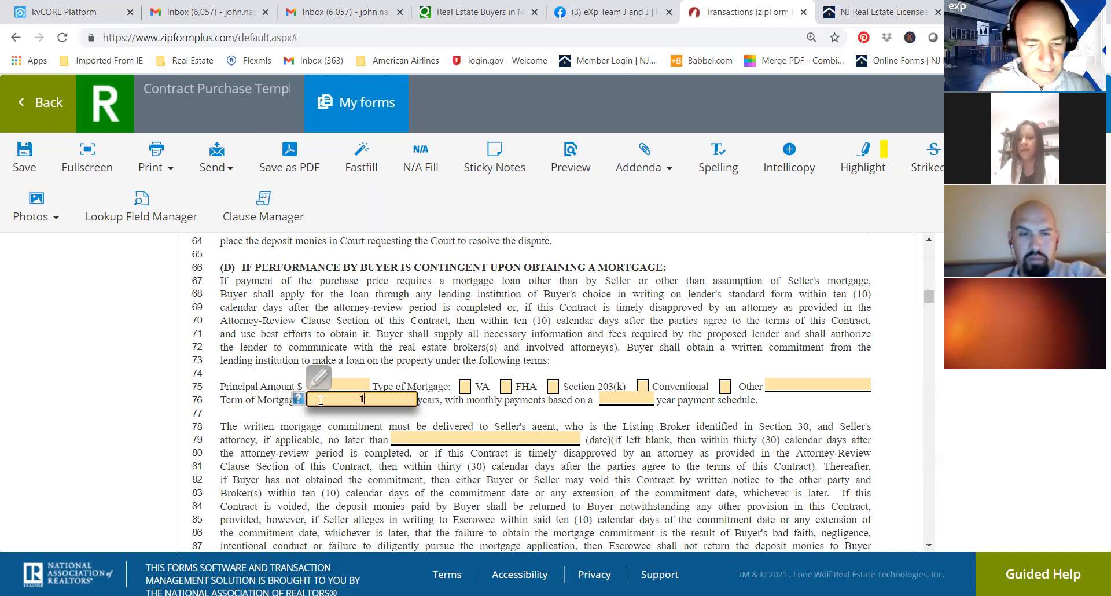
text(5)
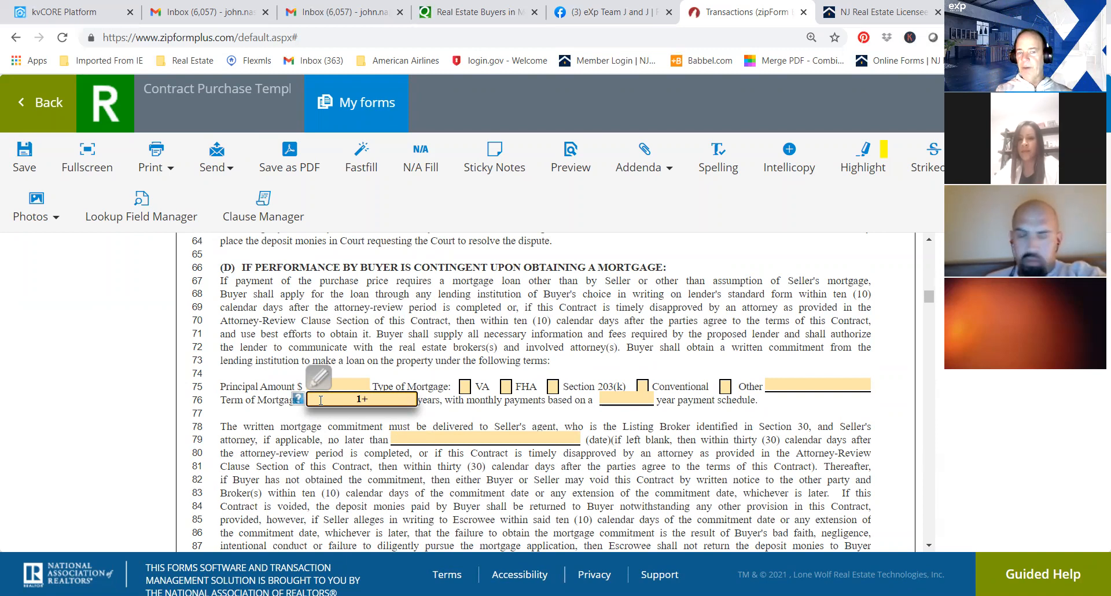
click(642, 402)
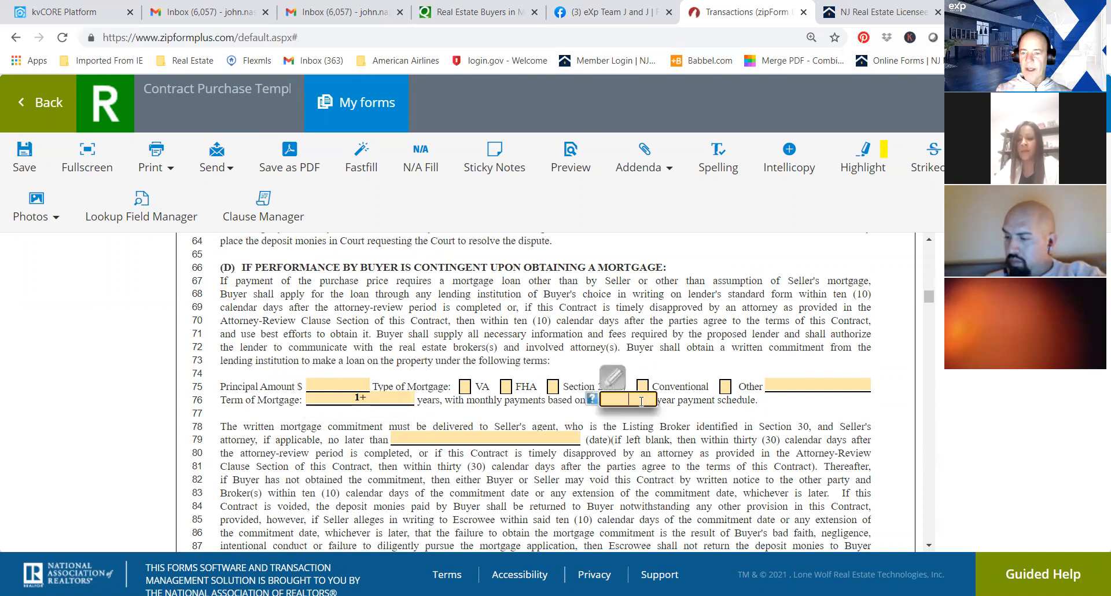
text(tbd)
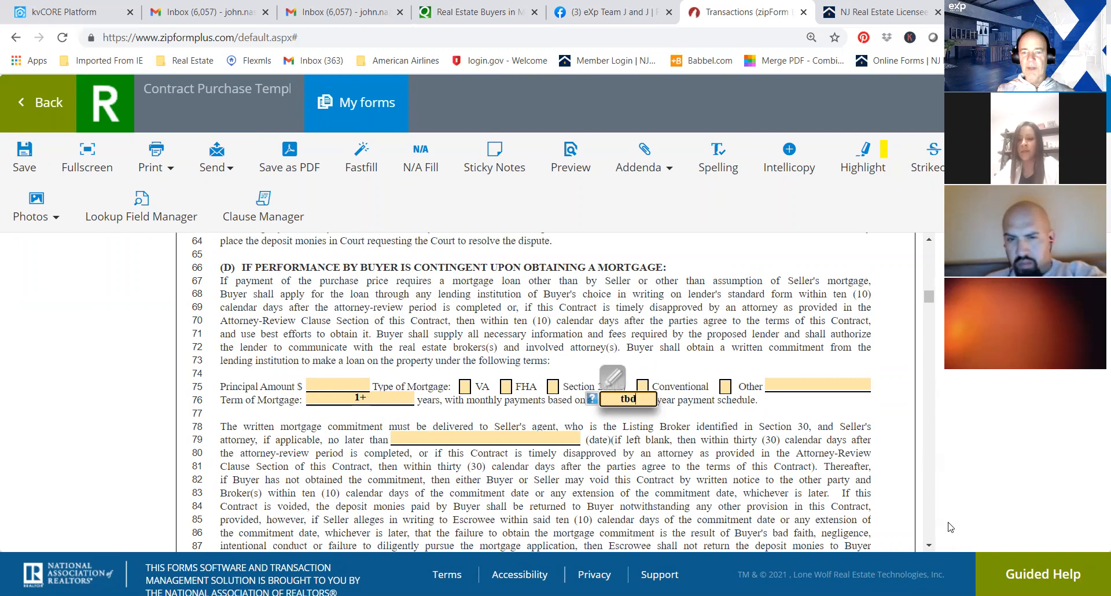
Fill in the written mortgage commitment's delivery deadline with "30 days after AR complete".
click(461, 438)
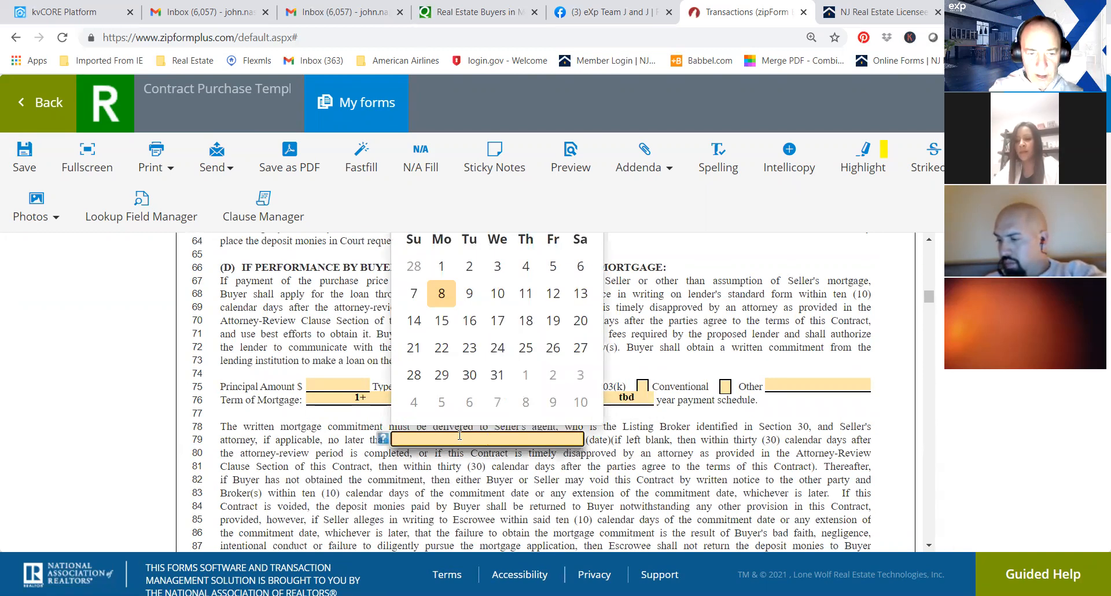
text(30 da)
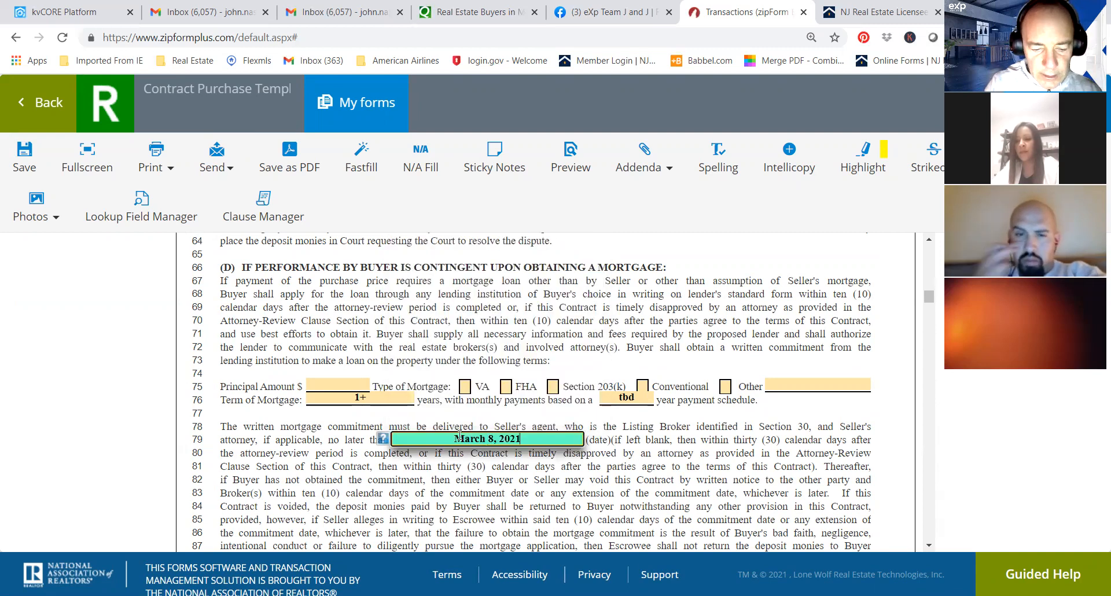
text(ys)
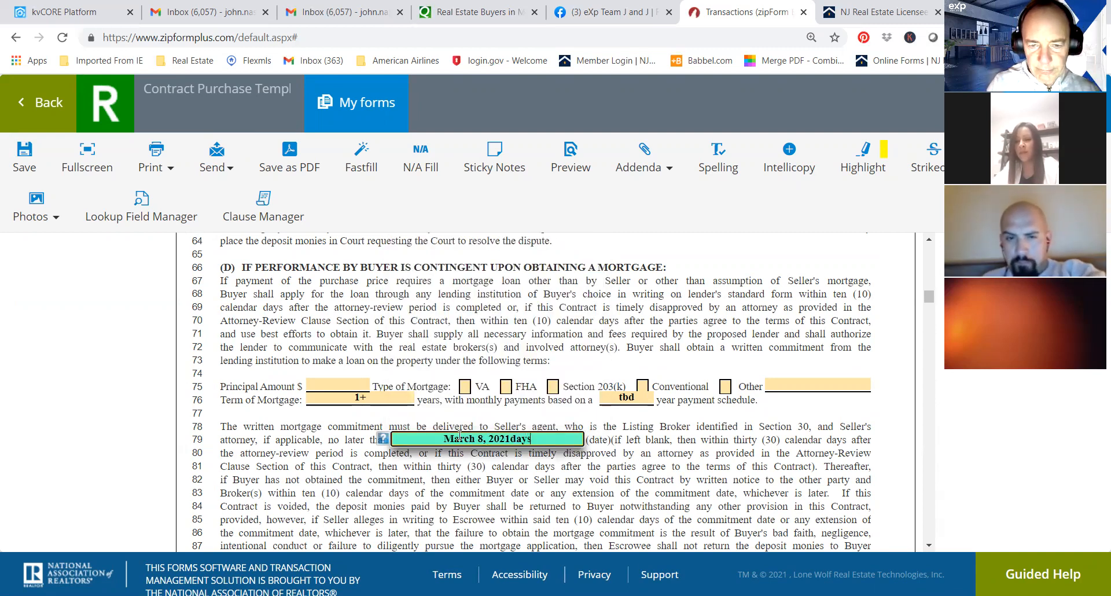
drag(509, 438, 383, 446)
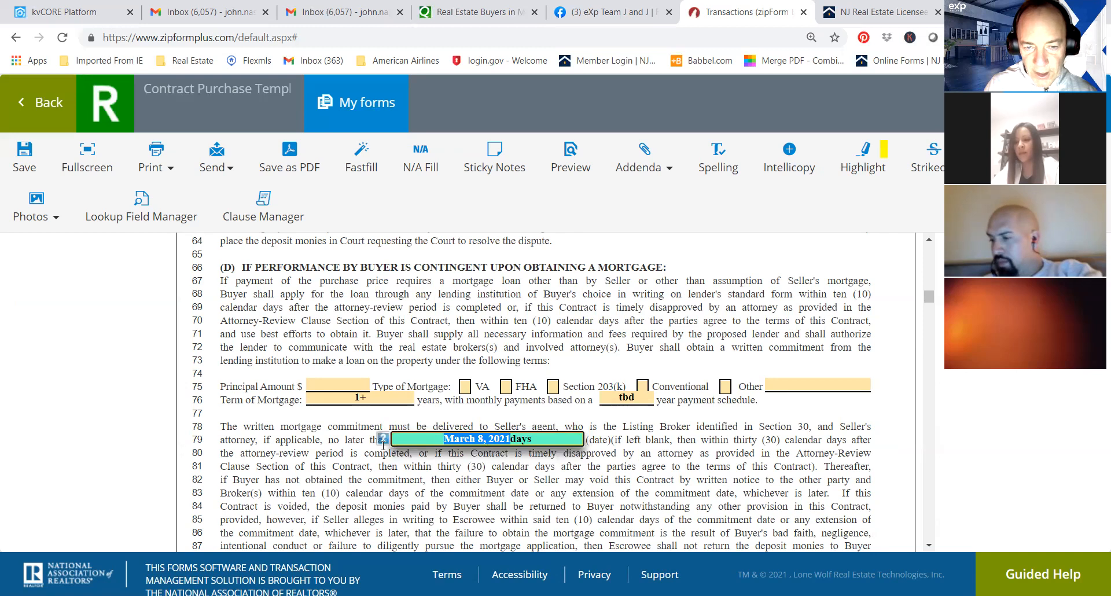
text(30 days)
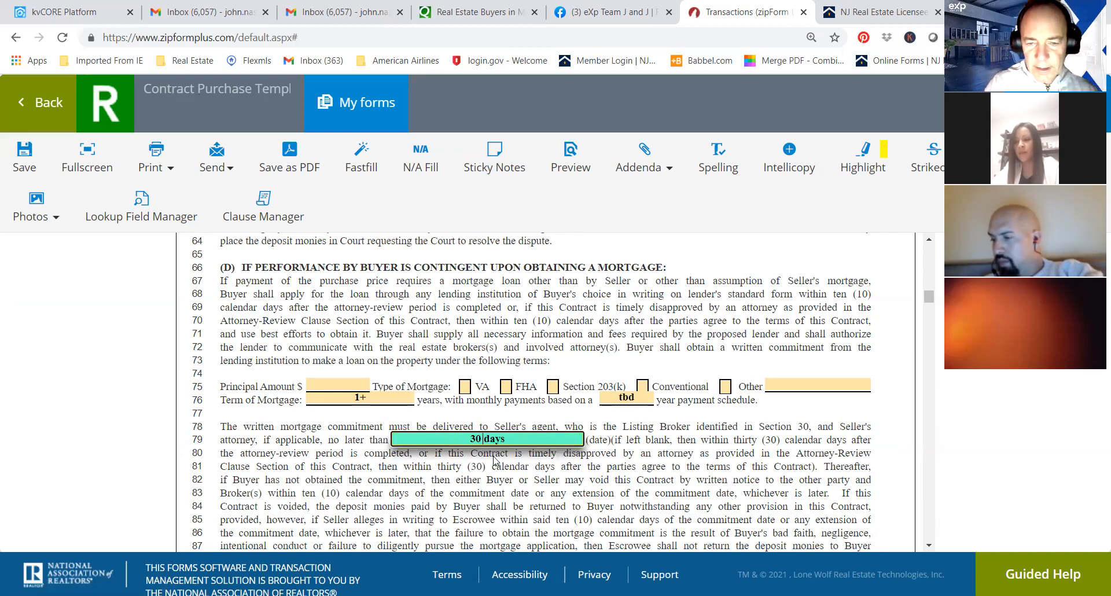
text( a)
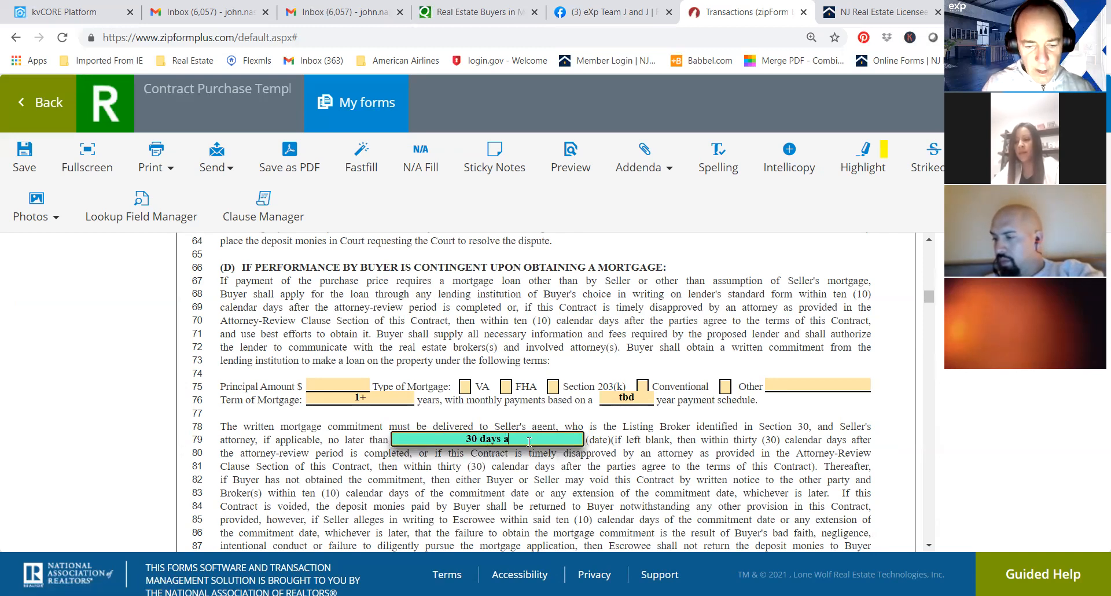
text(fter AR)
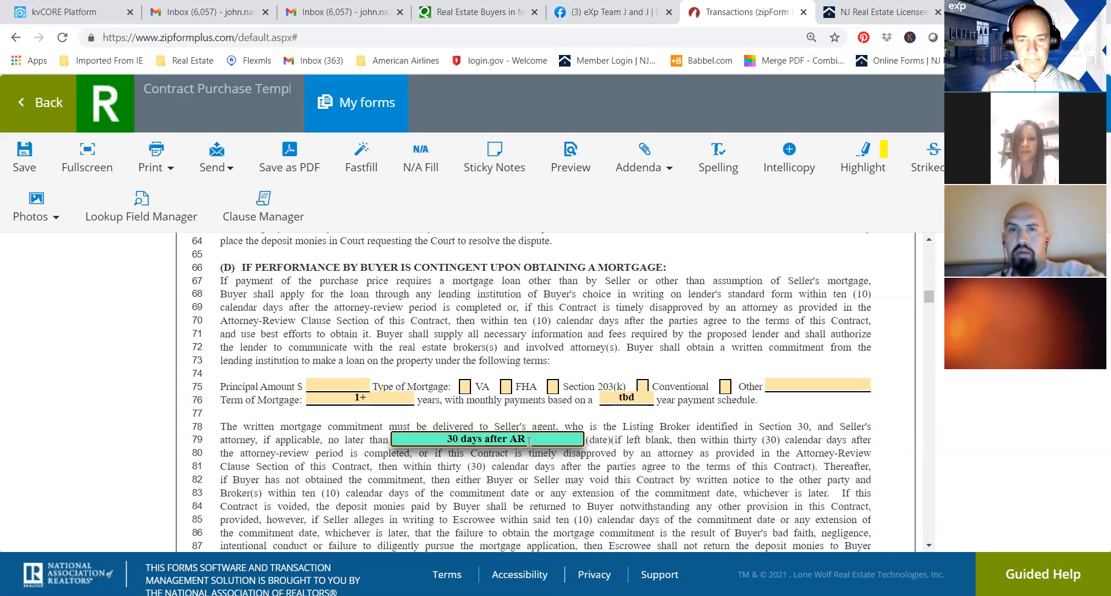
text(compl)
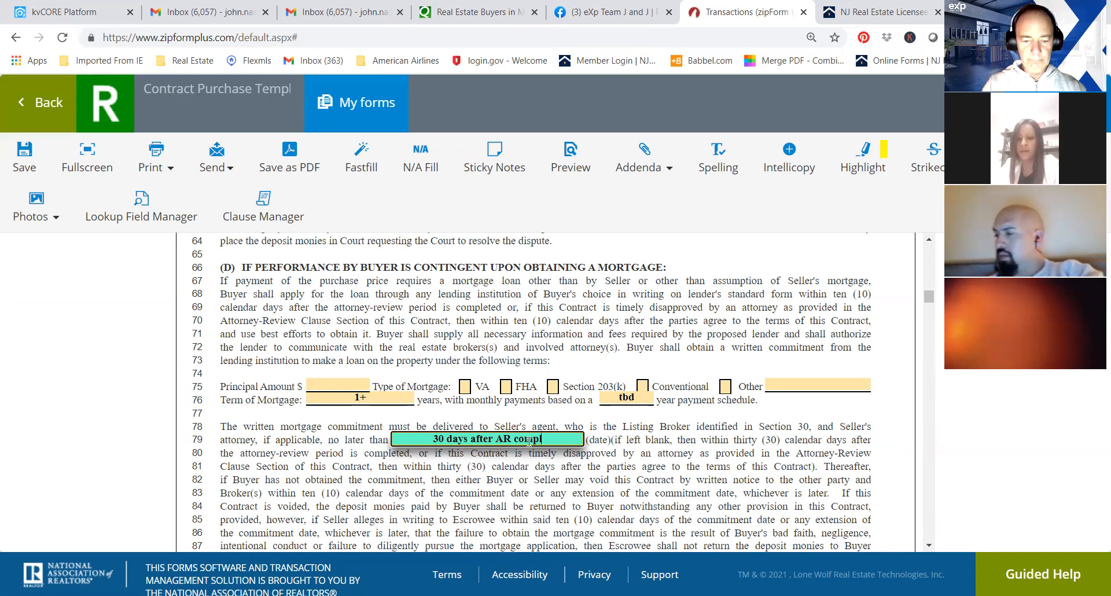
text(ete)
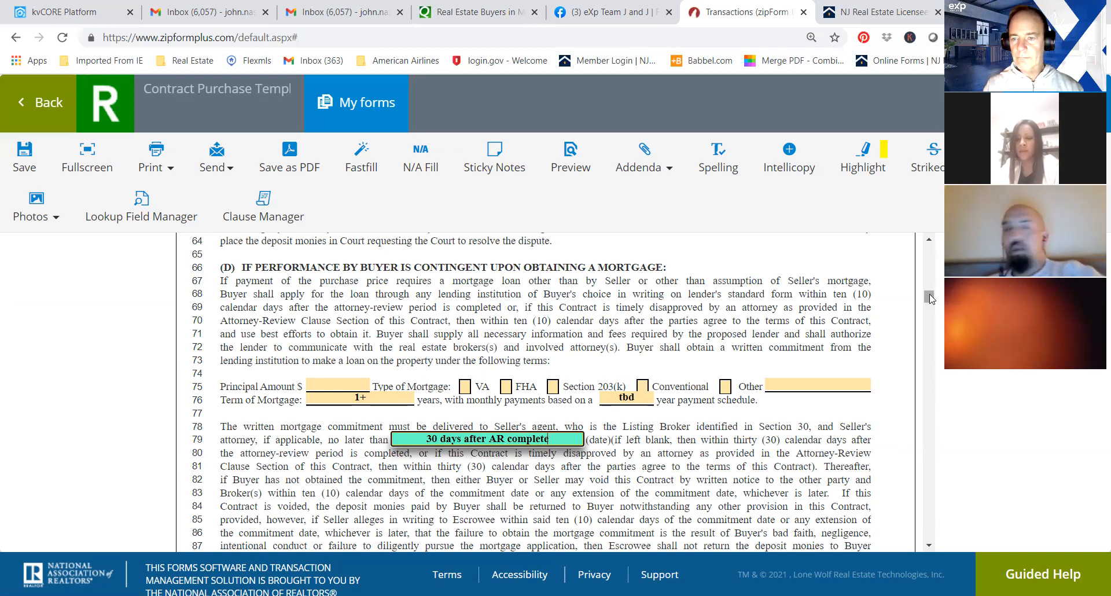
Enter "All per mls# 123456" as the items specifically included in the sale.
drag(931, 296, 930, 300)
scroll(930, 302, down, 3)
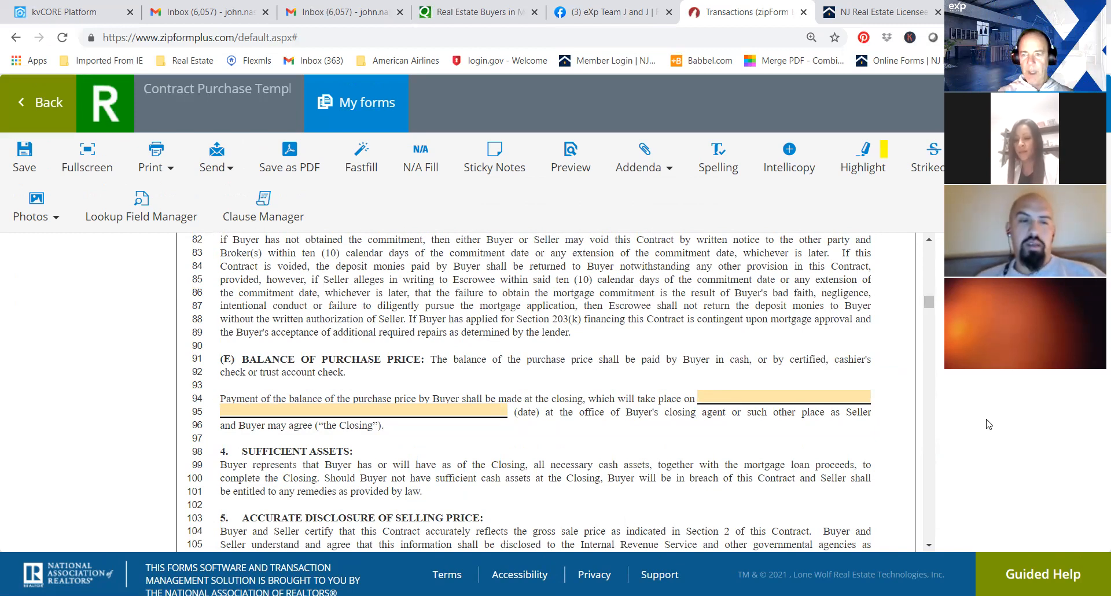
drag(930, 309, 930, 313)
scroll(929, 319, down, 5)
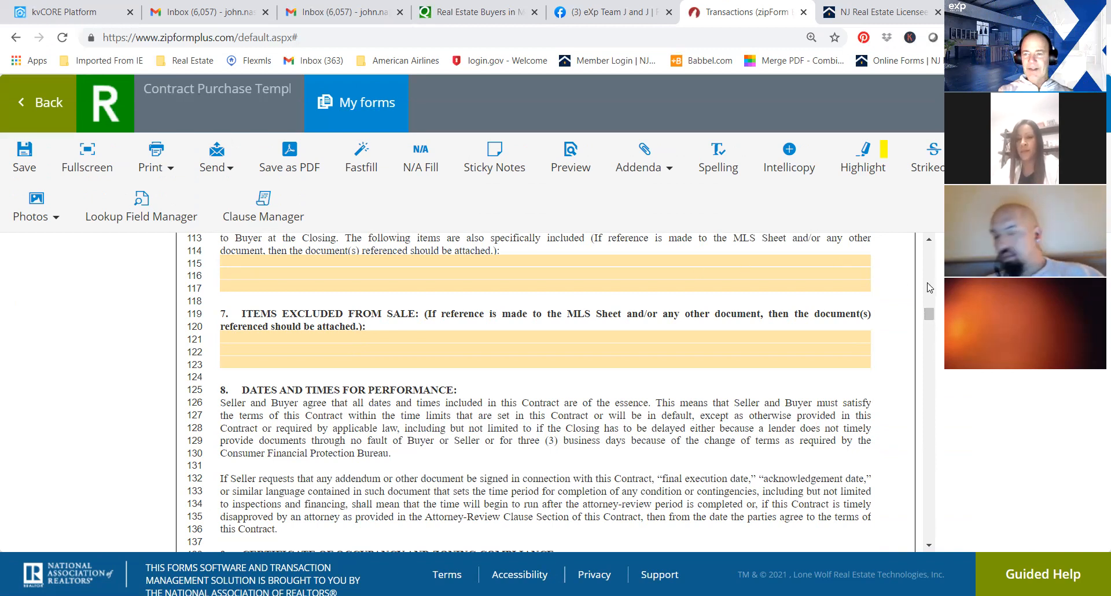
drag(929, 314, 929, 311)
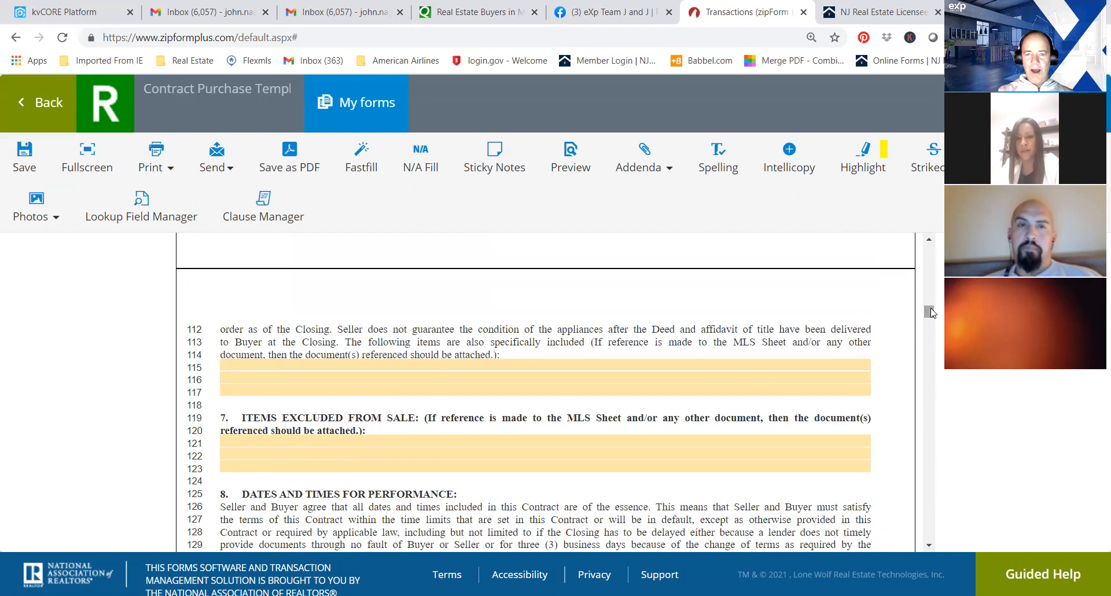
click(386, 365)
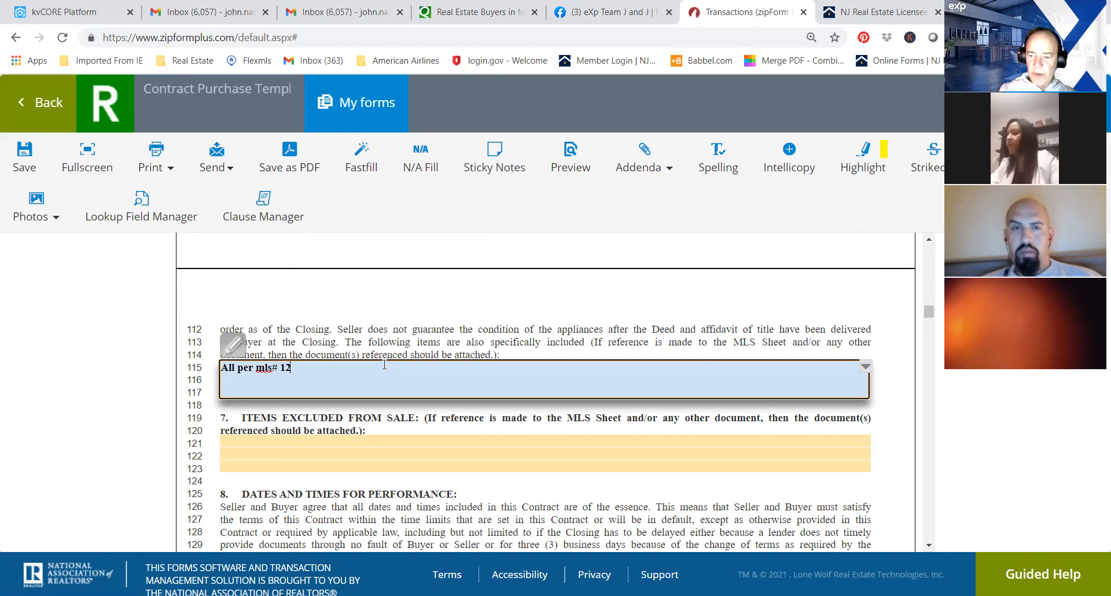
Enter "all per mls # 123456" under Items Excluded From Sale.
click(234, 440)
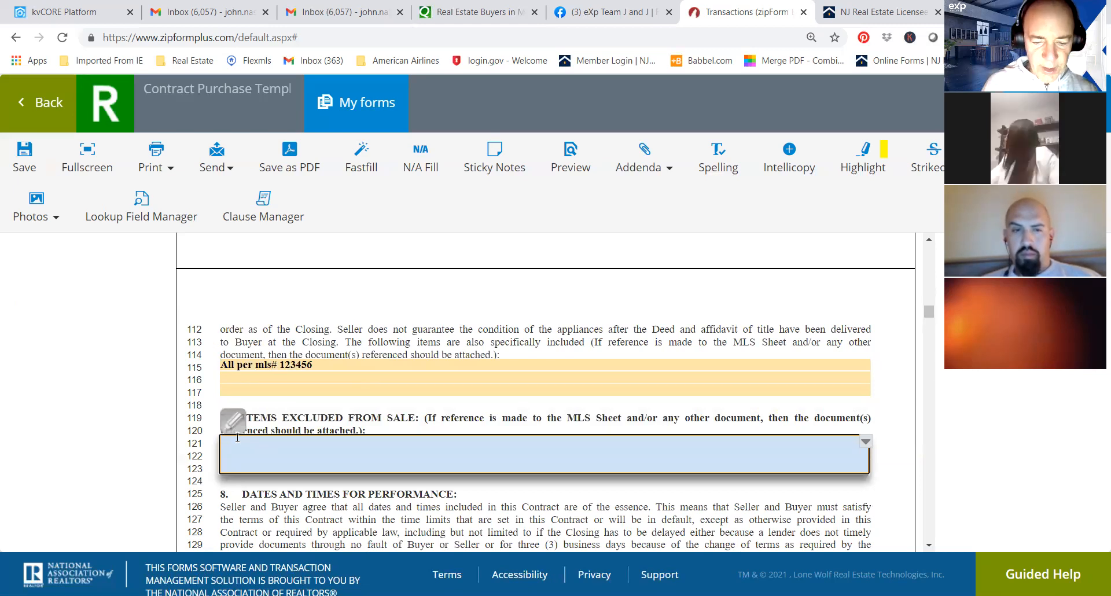
text(all per mls )
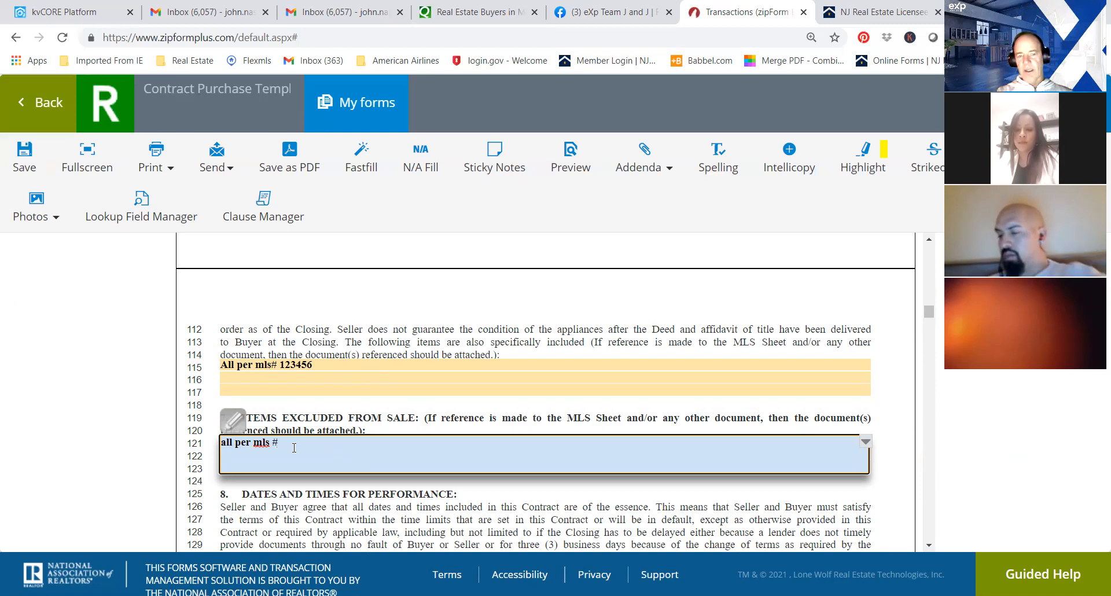
text(# 12)
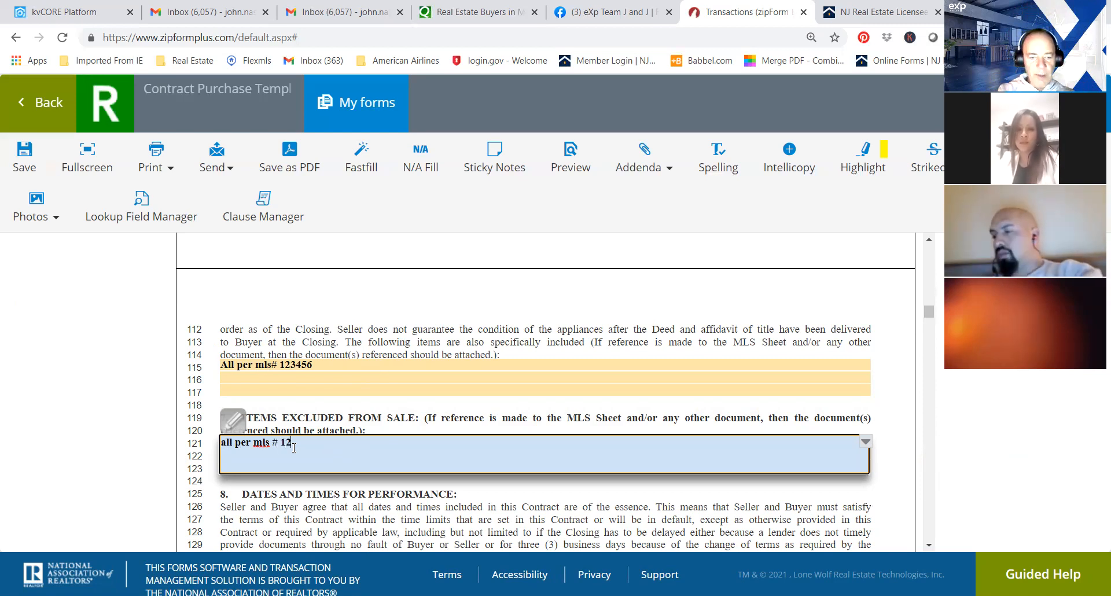
text(3456)
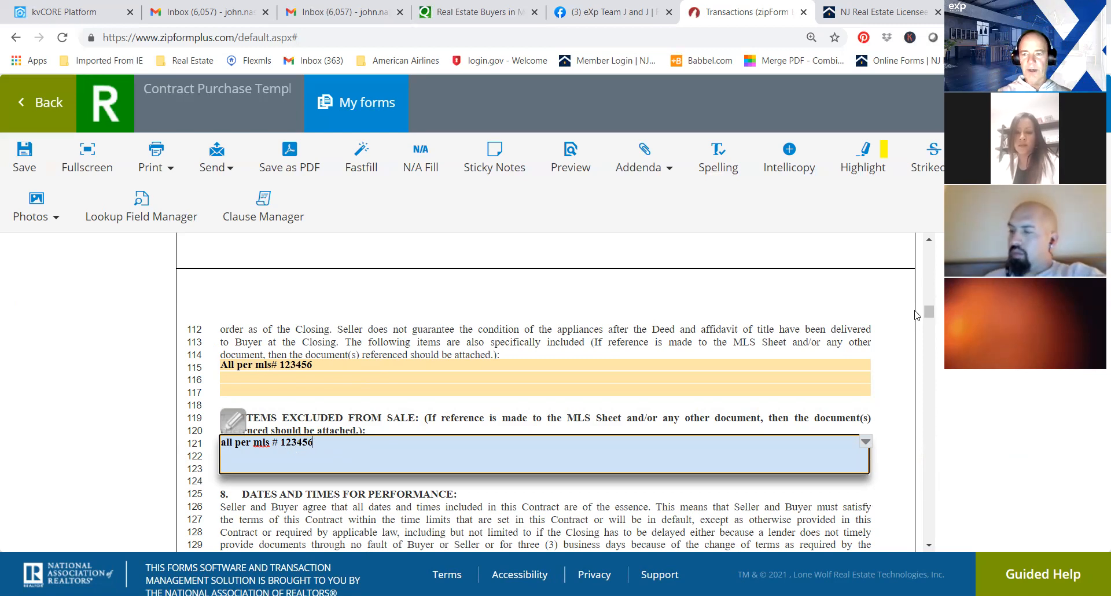
Set the Certificate of Occupancy repair expense limit to $750 and mark that Seller has not been notified of municipal assessments.
click(930, 312)
drag(930, 312, 931, 321)
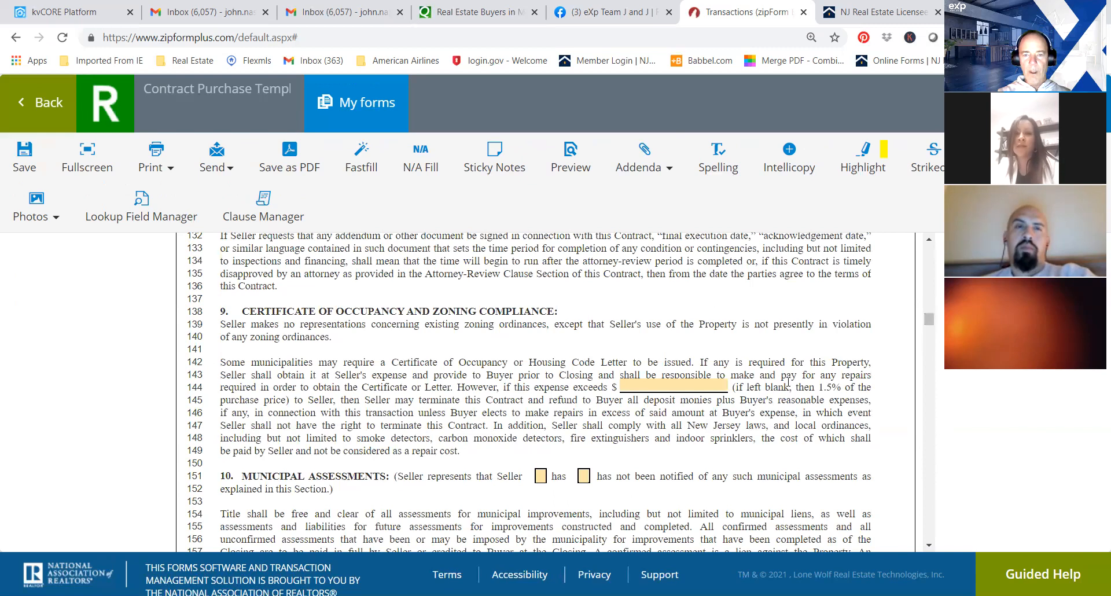
click(690, 384)
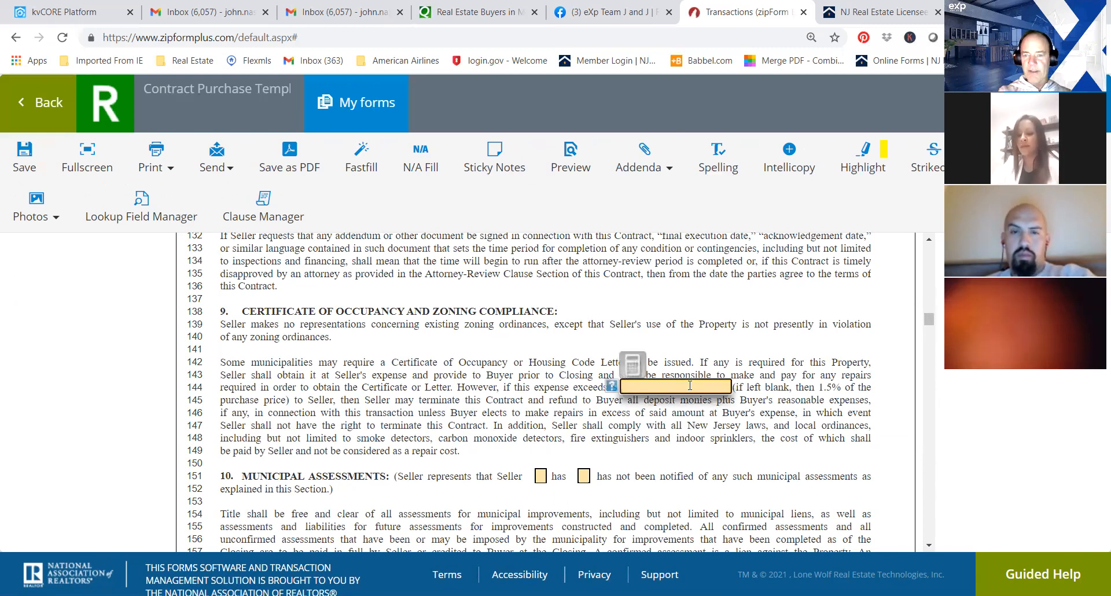
text(7)
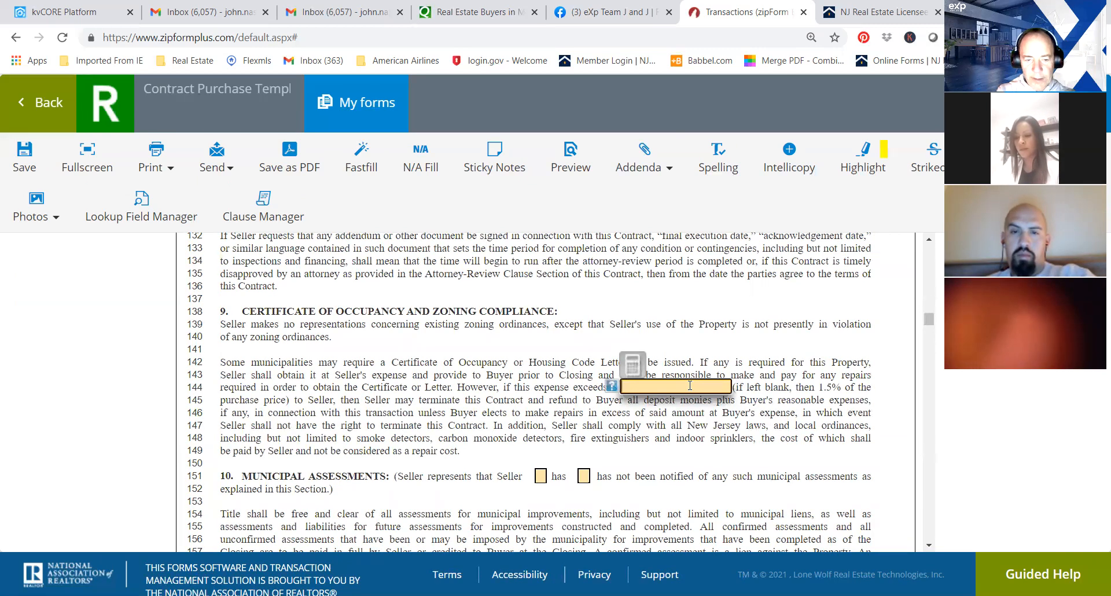
text(750)
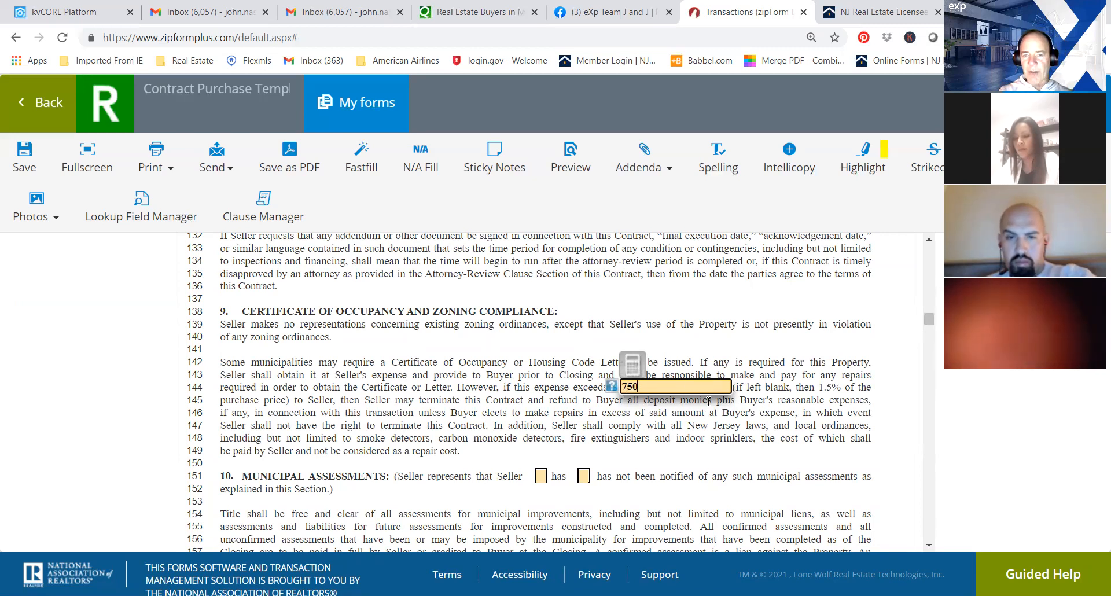
key(Tab)
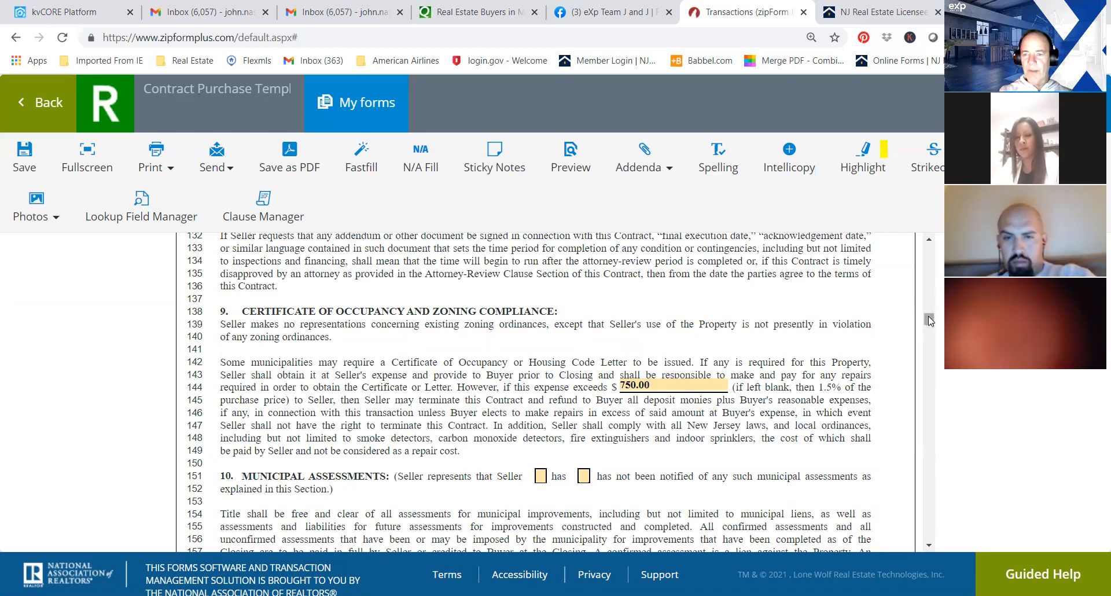
drag(929, 318, 929, 322)
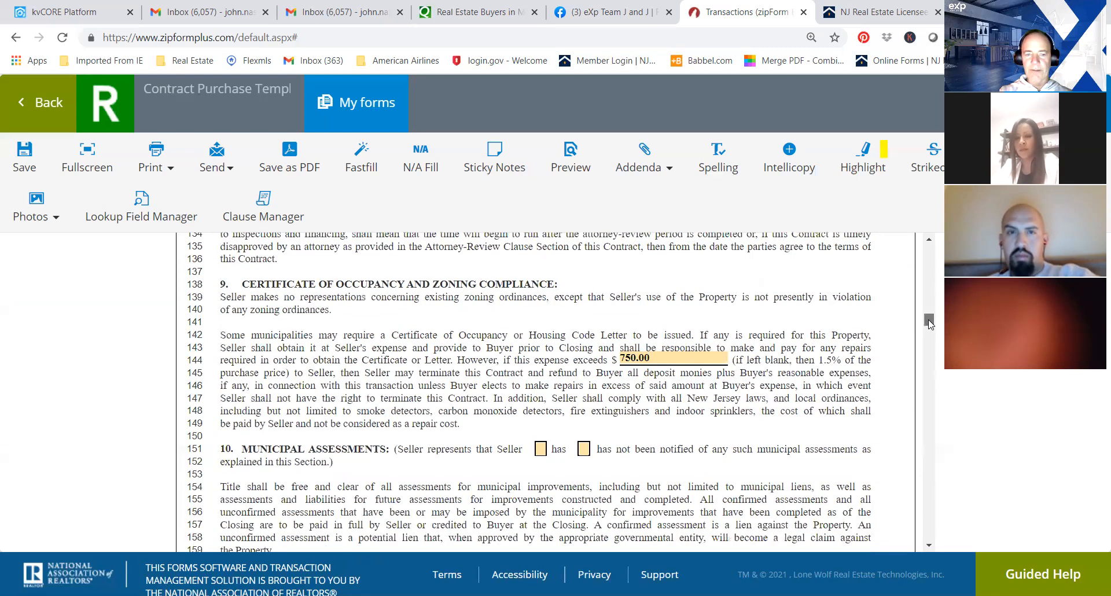
click(584, 454)
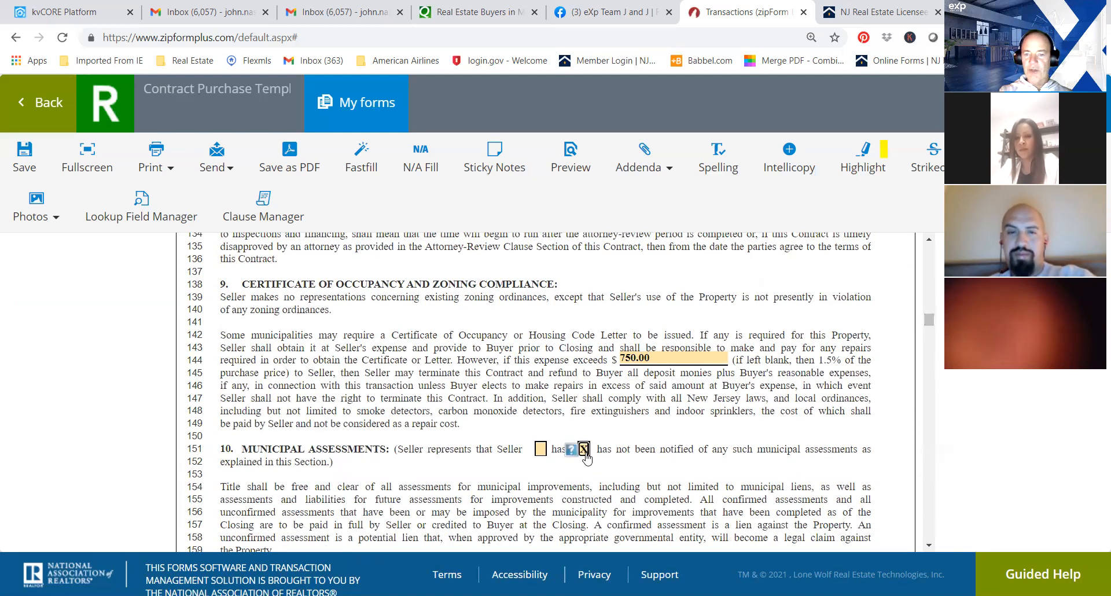
Describe the property as a "single" family residential dwelling in the title clause and mark Tenancies as Not Applicable.
drag(932, 324, 931, 339)
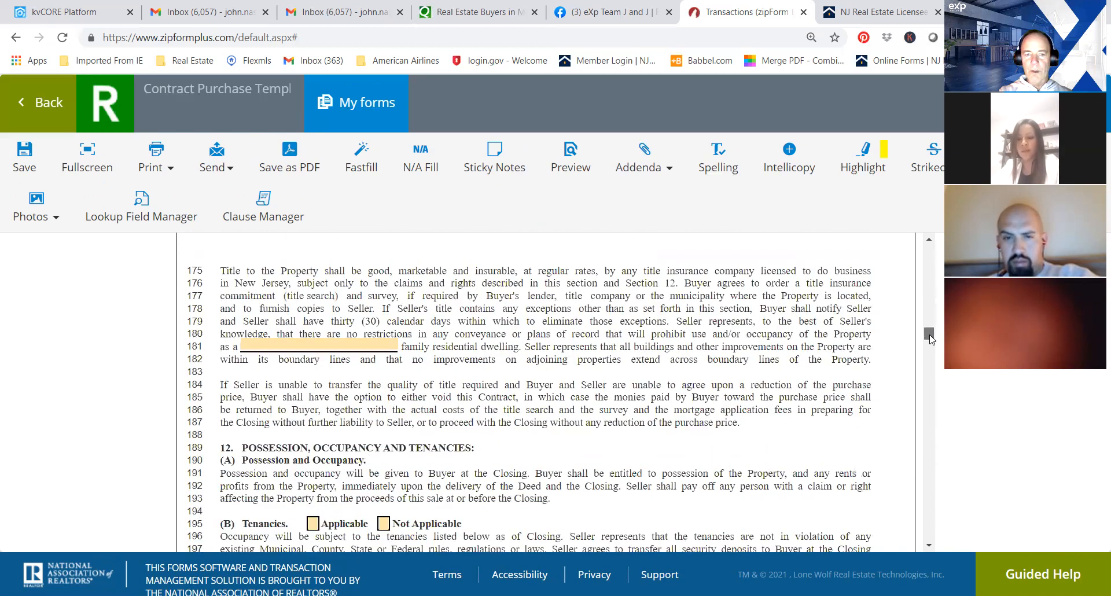
click(313, 347)
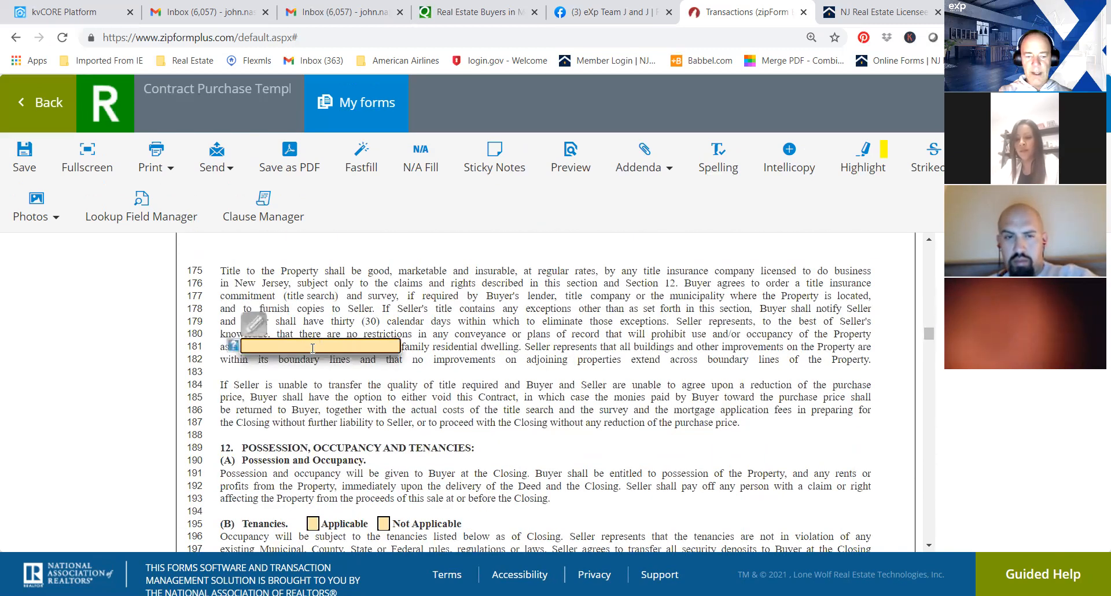
text(single)
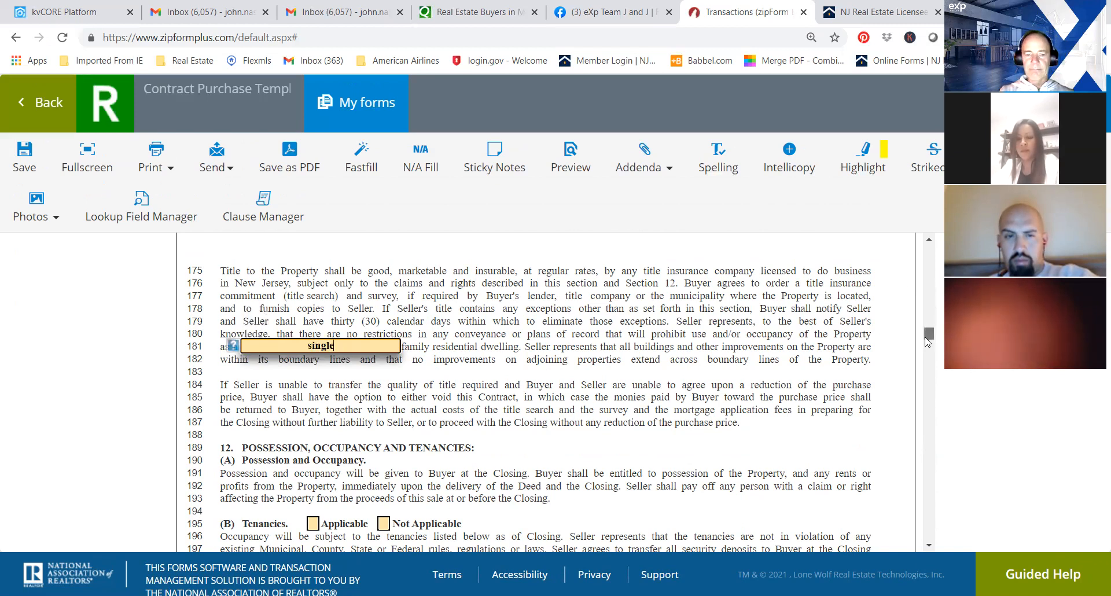
scroll(928, 342, down, 1)
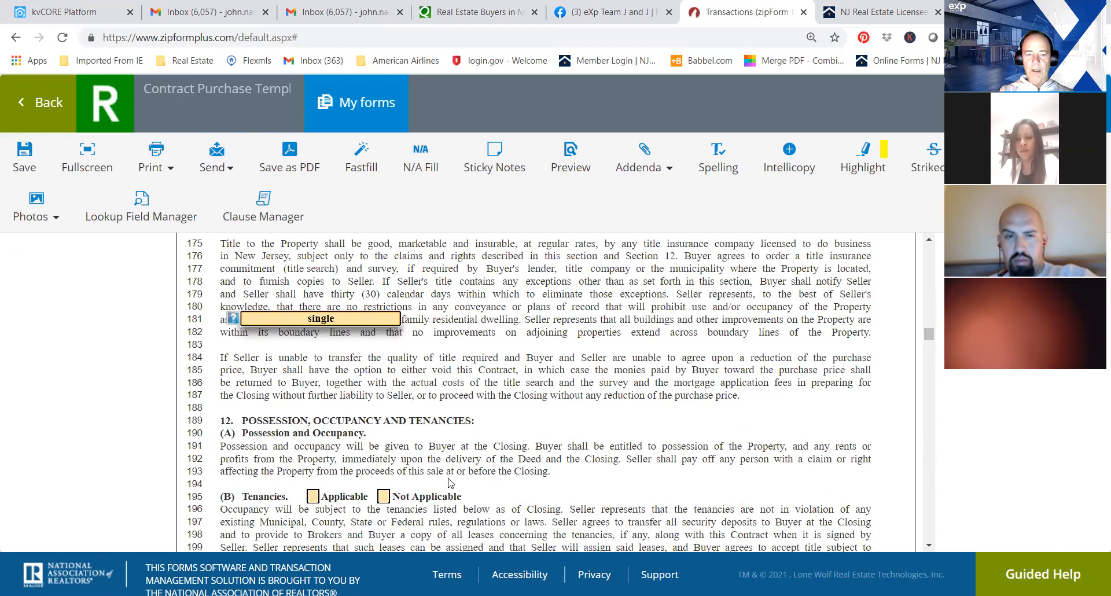
click(383, 498)
Mark the lead-based paint section as Applicable and set its Seller response and Buyer counter-proposal periods to 3 business days each.
drag(929, 335, 931, 346)
scroll(932, 346, up, 2)
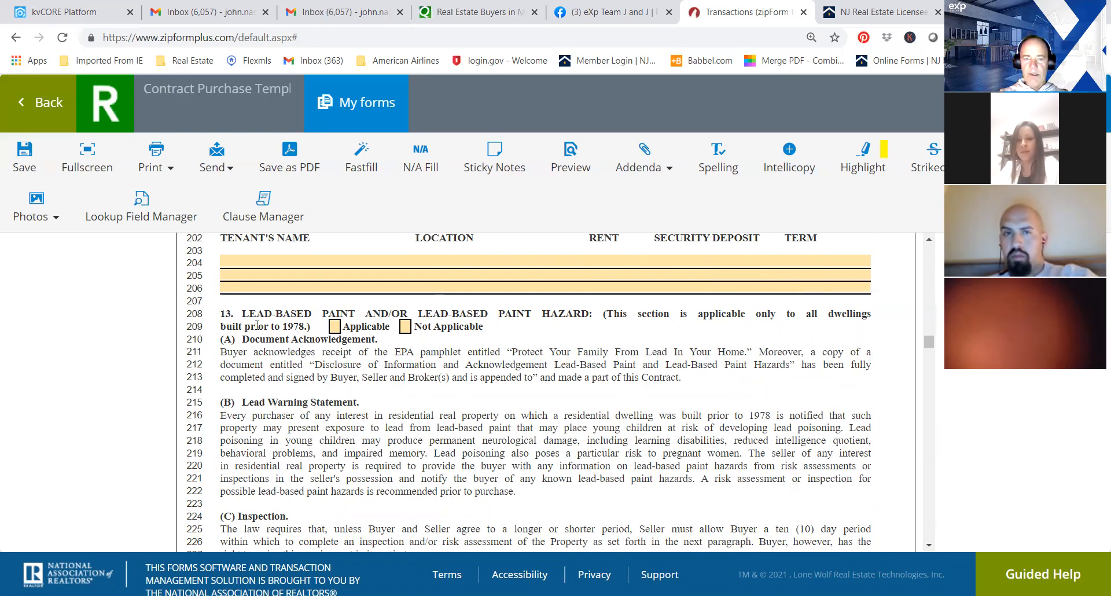
click(334, 327)
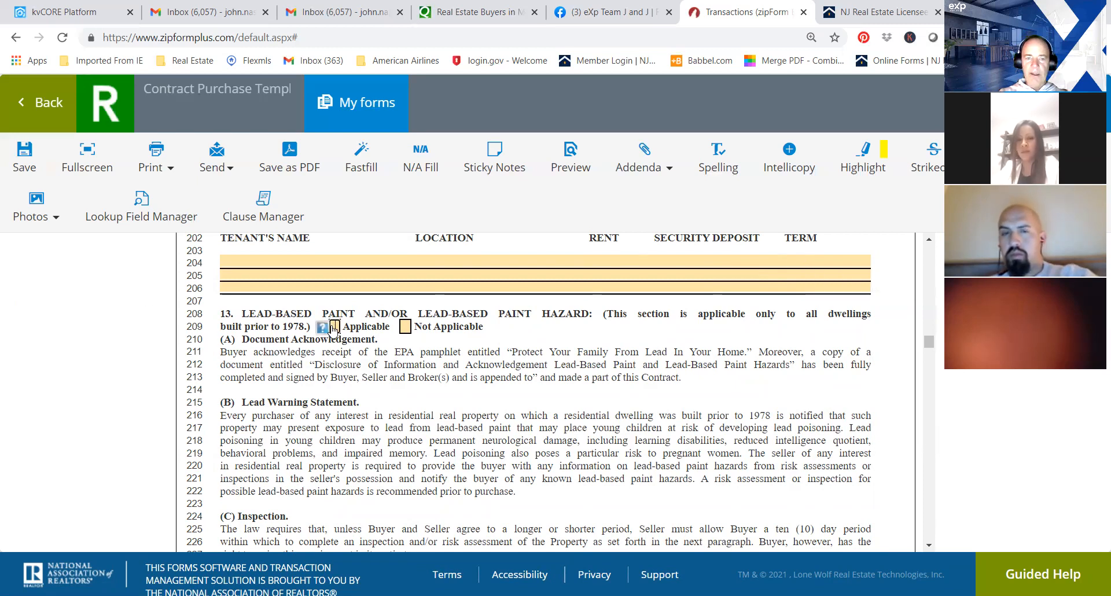
drag(928, 348, 927, 360)
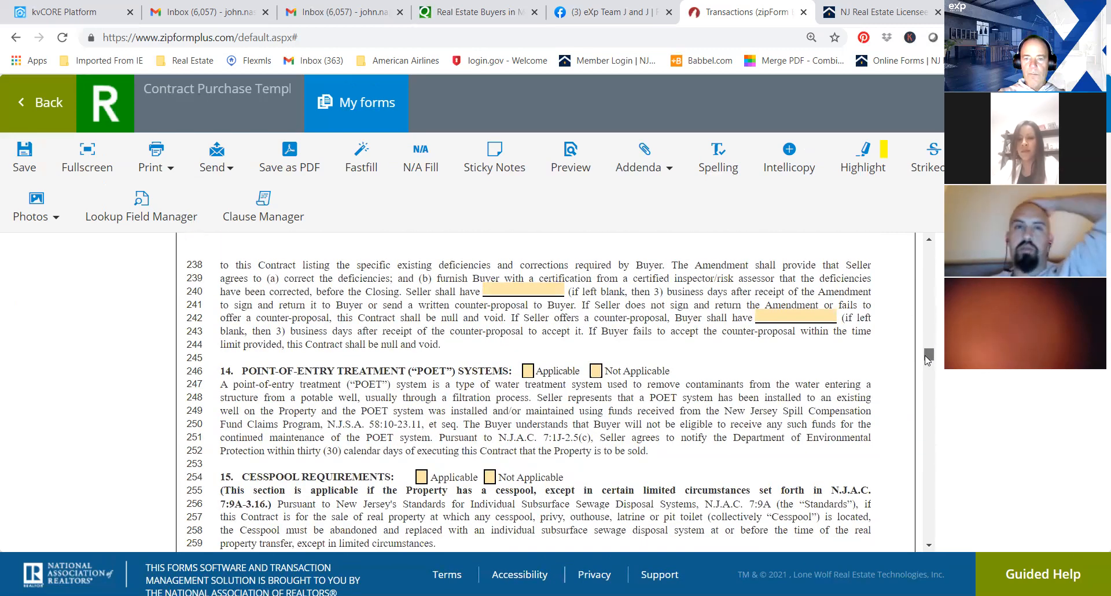
click(517, 288)
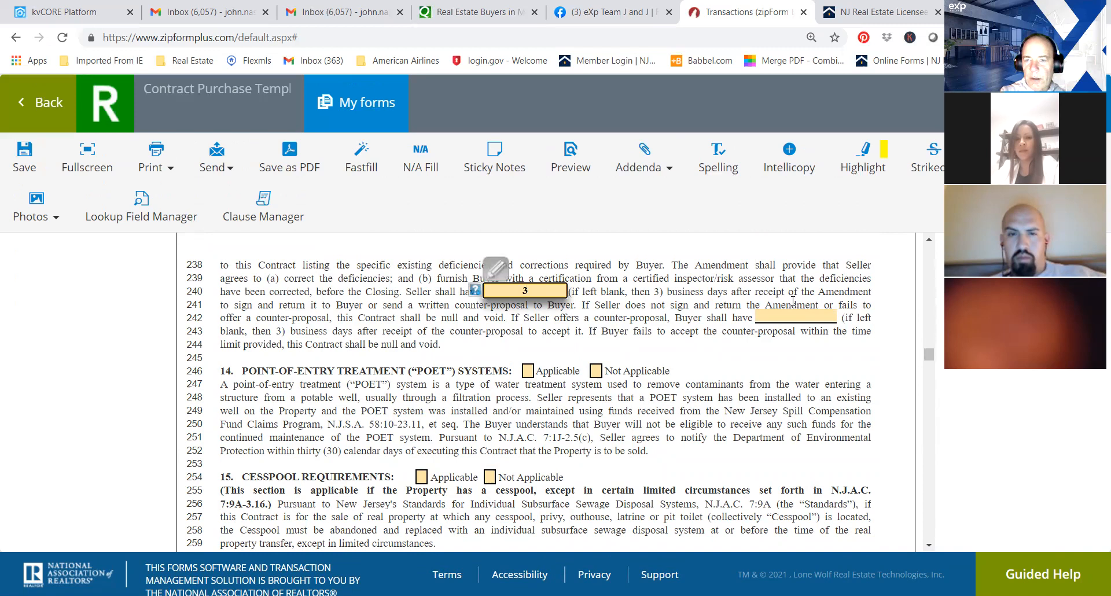
click(803, 316)
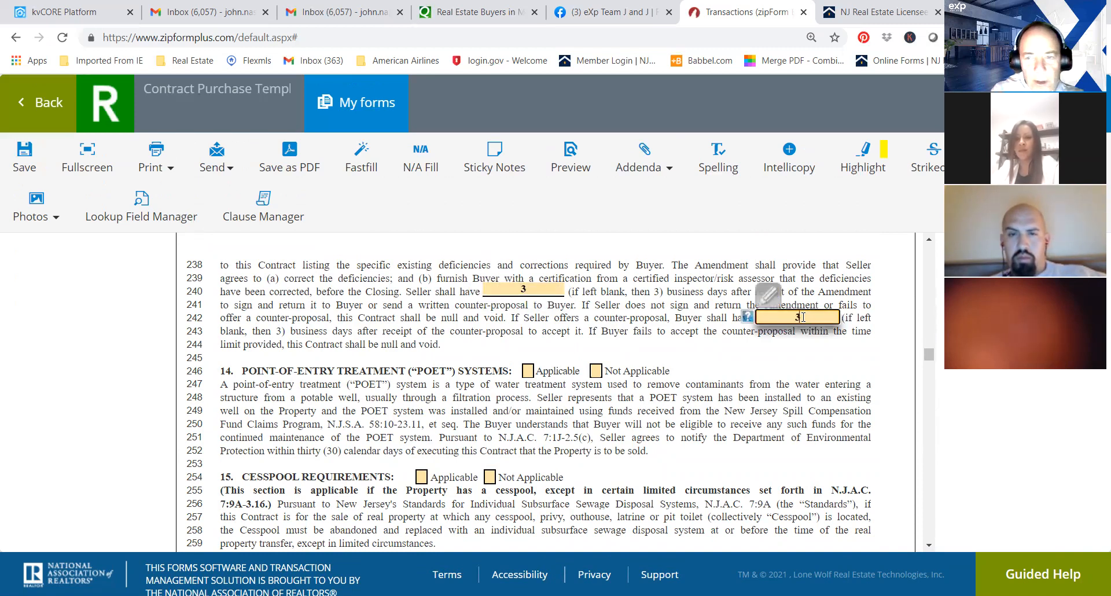
Mark the point-of-entry treatment (POET) systems and cesspool requirements sections as Not Applicable.
click(597, 371)
click(489, 477)
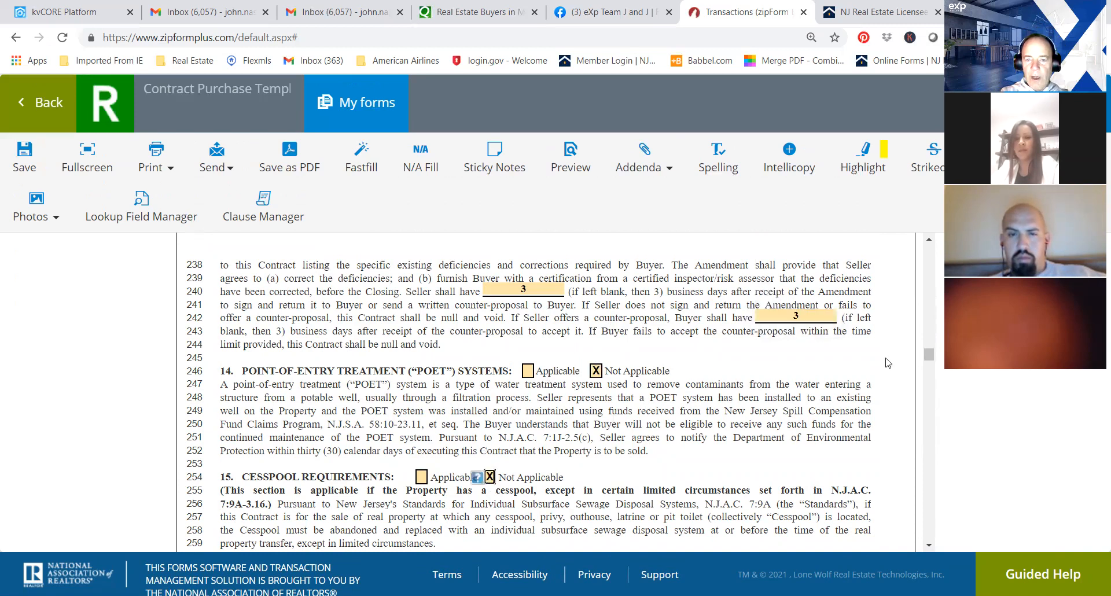
drag(930, 355, 929, 362)
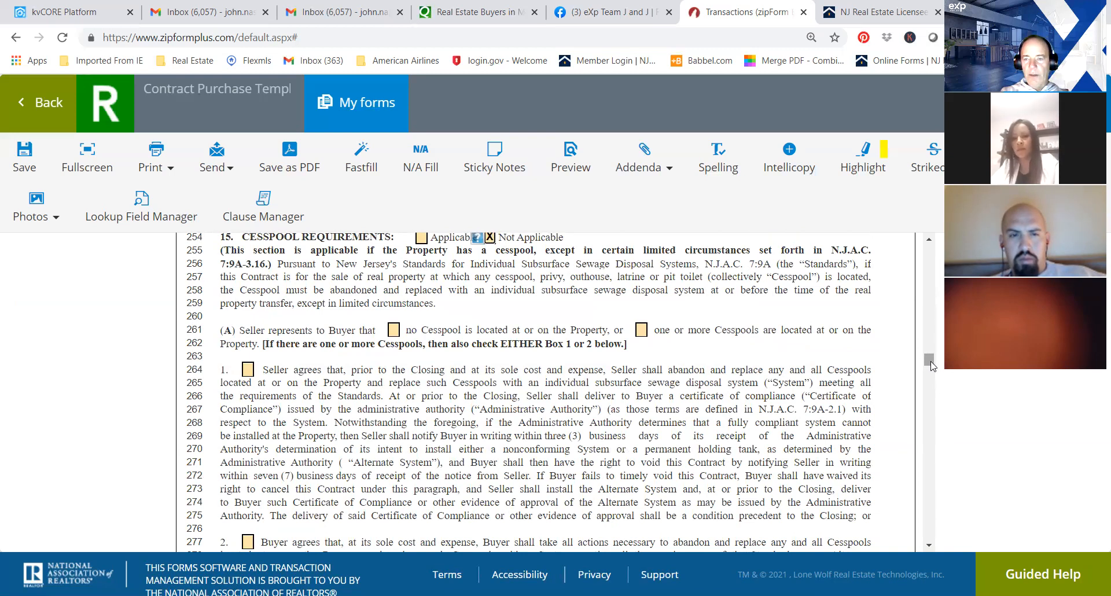
In the wood boring insects clause, set both inspection report periods to 10 calendar days and the voiding period to 7 business days.
drag(931, 363, 937, 386)
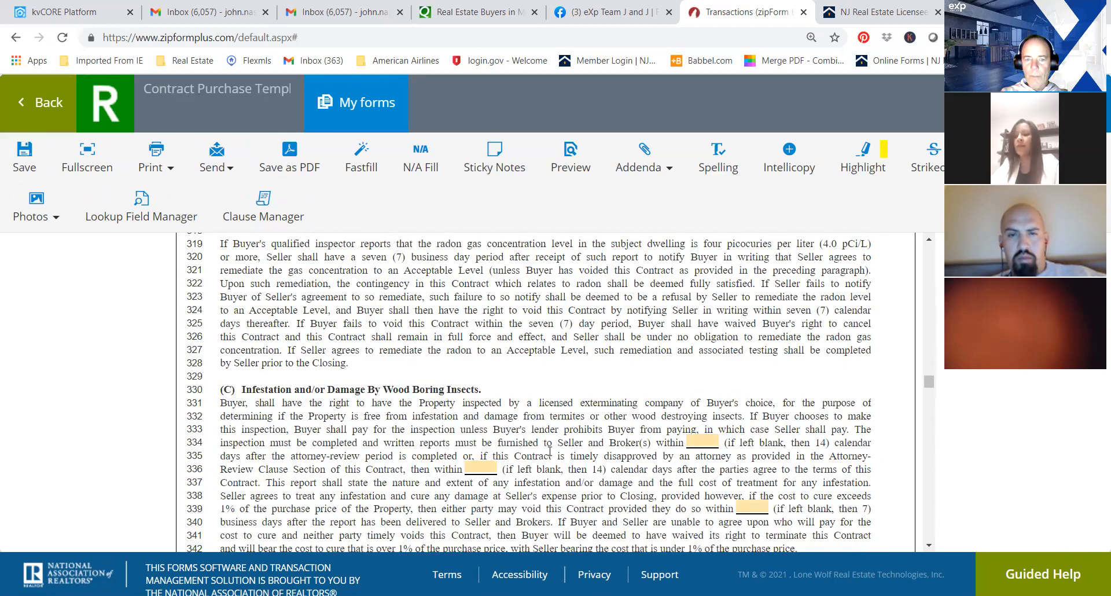
click(699, 442)
text(10)
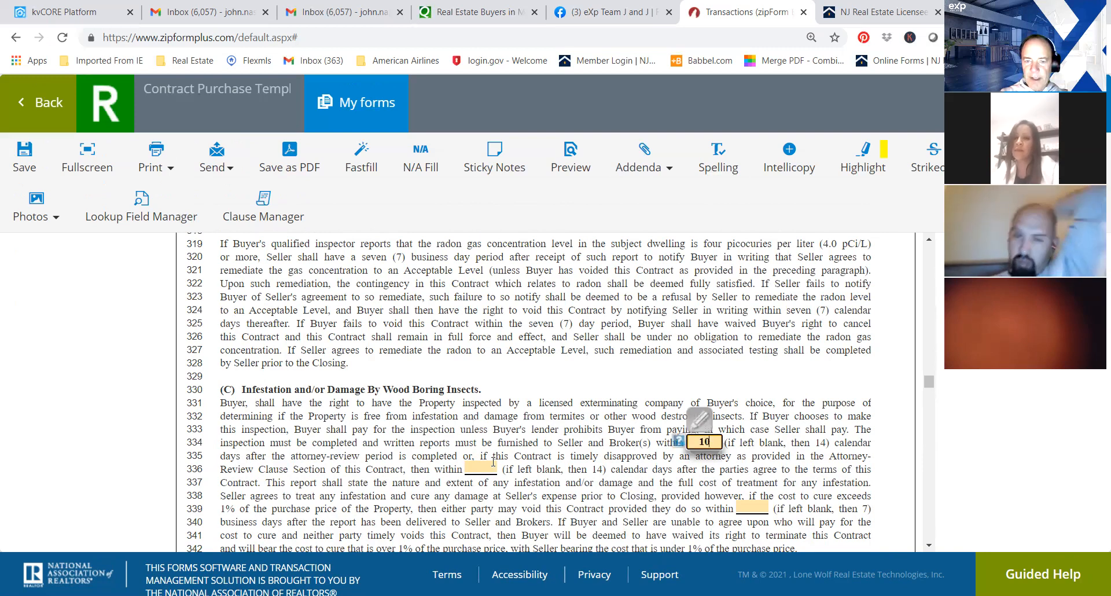
click(493, 463)
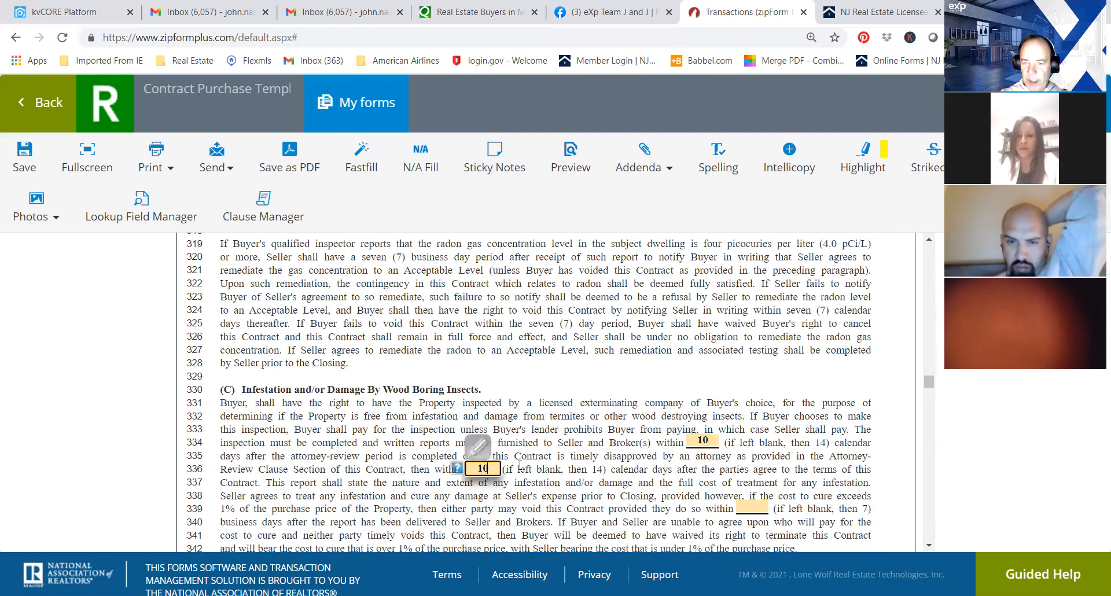
click(756, 507)
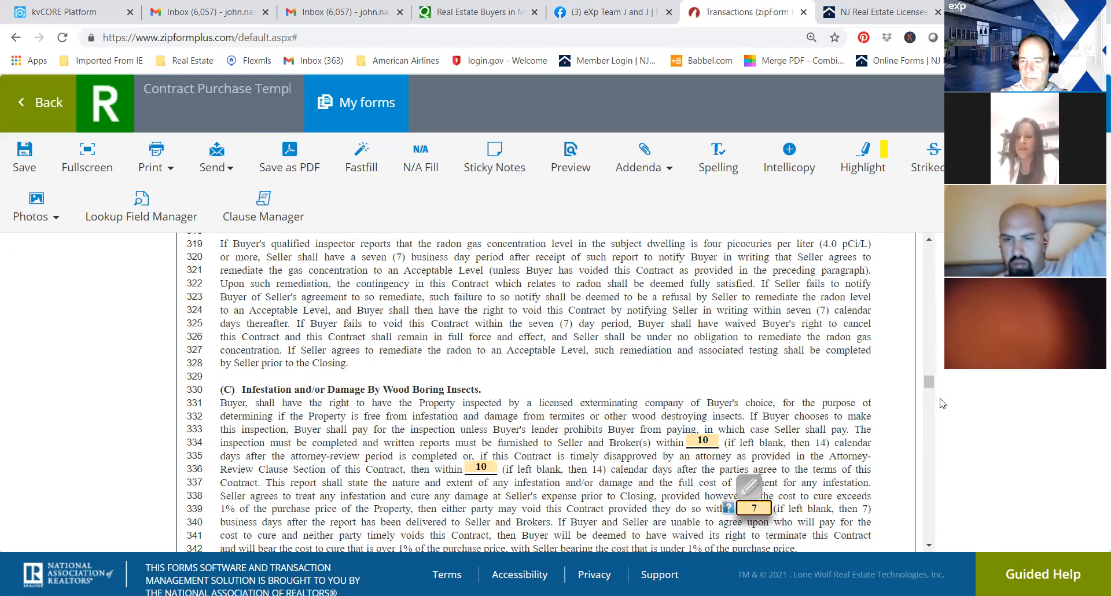
Set all three inspection report periods in the Buyer's Right to Inspections clause to 10 calendar days.
scroll(544, 399, down, 5)
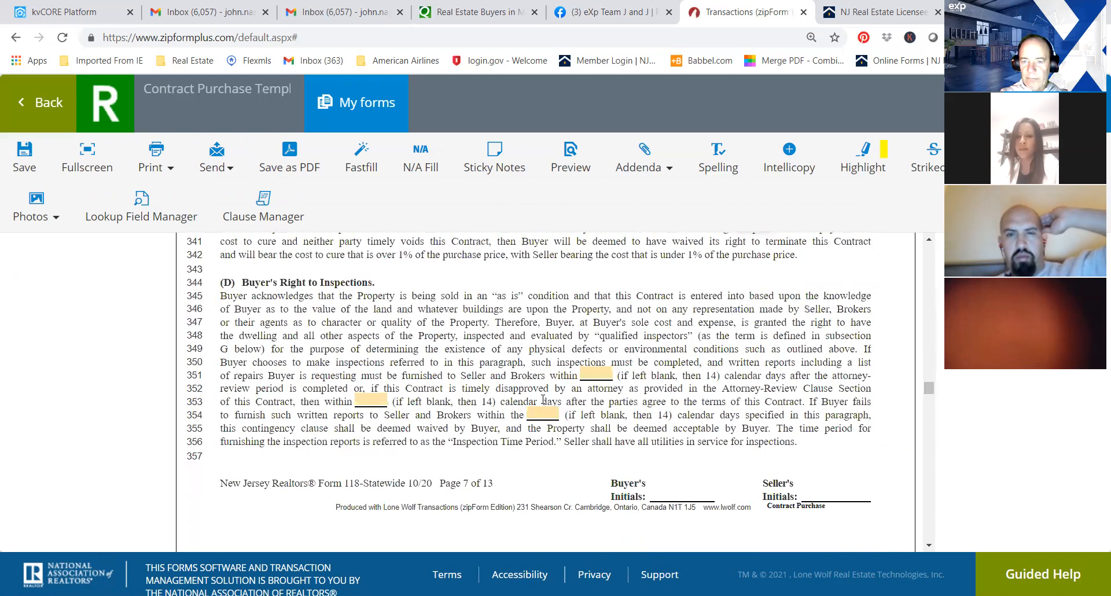
click(590, 371)
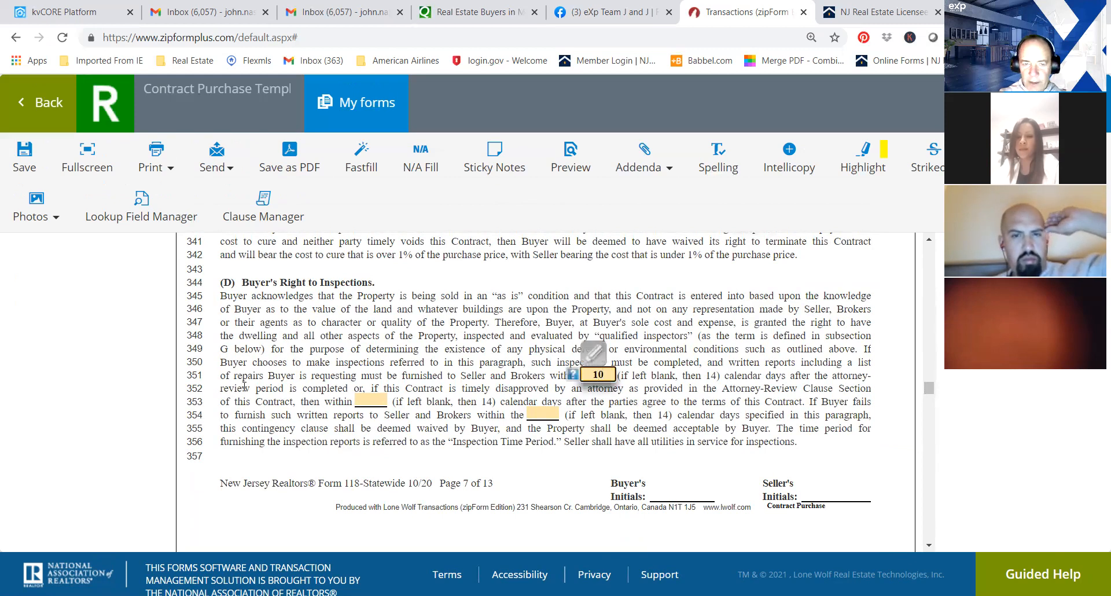
click(364, 400)
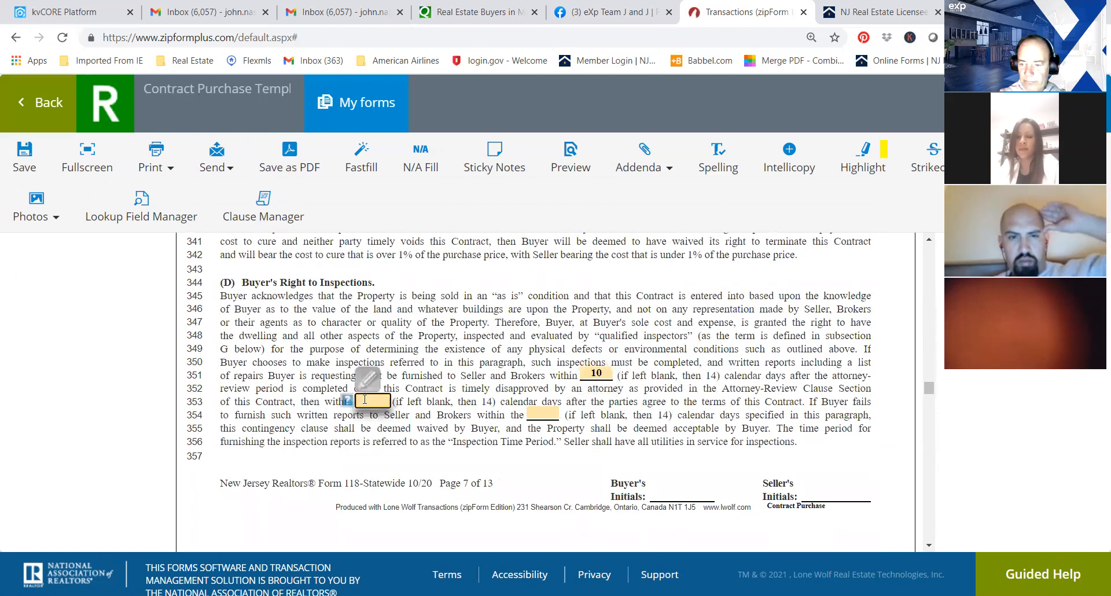
click(547, 414)
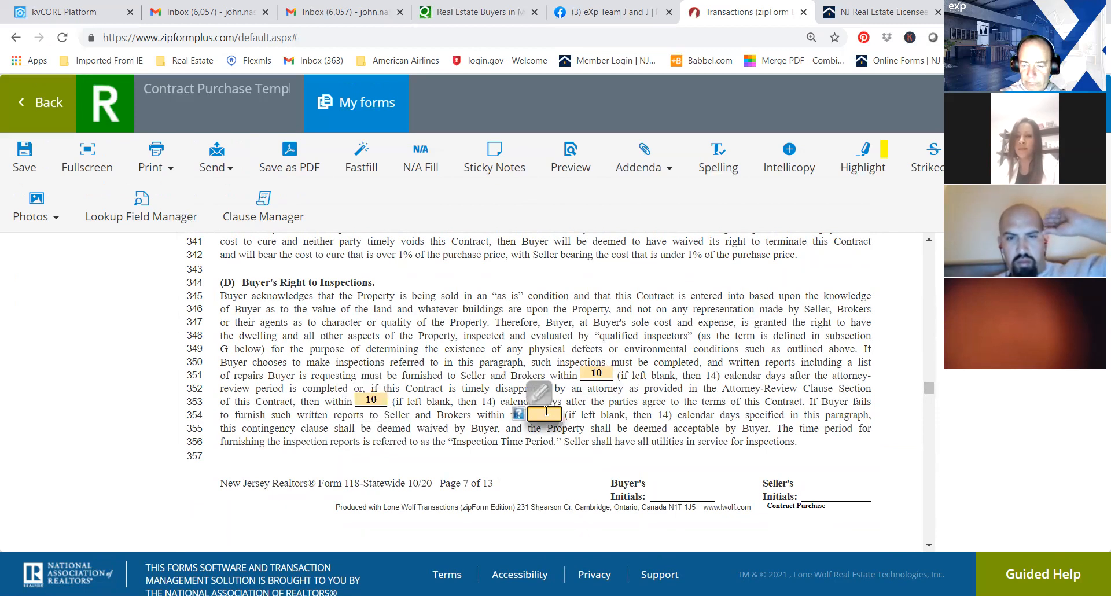
text(10)
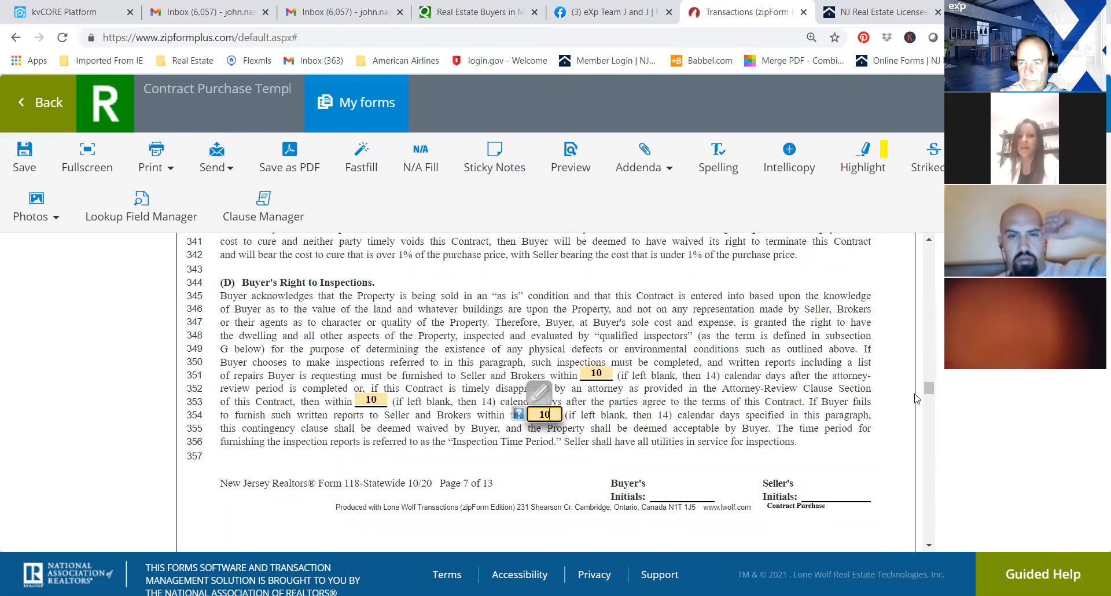
In the broker relationship declaration, mark the first firm as Buyer's Agent and the other participating firm as Seller's Agent.
scroll(930, 401, down, 6)
drag(929, 397, 934, 455)
click(399, 487)
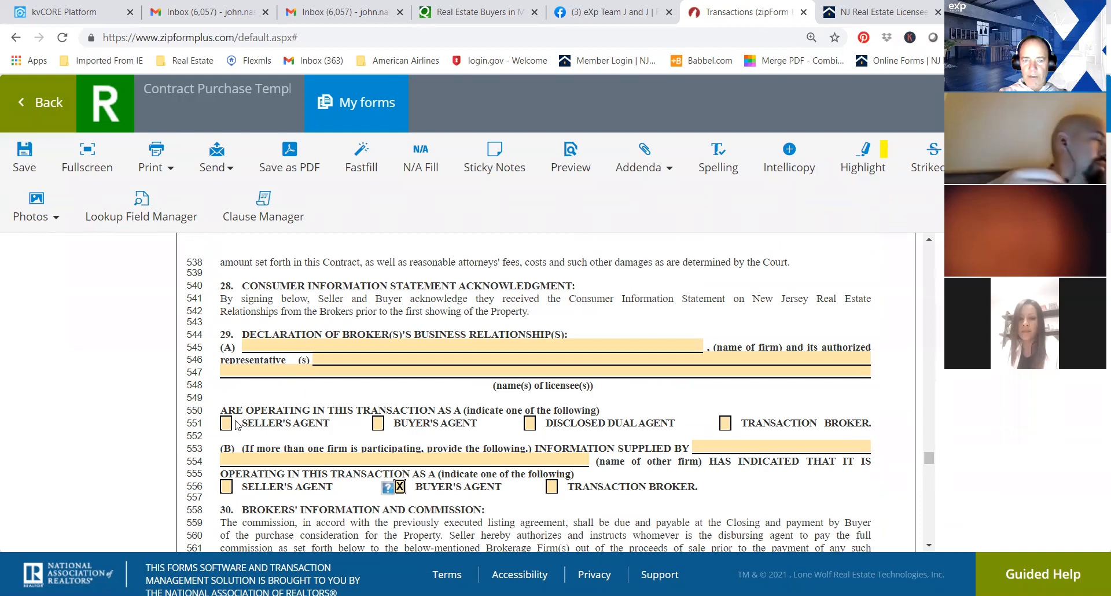
click(227, 487)
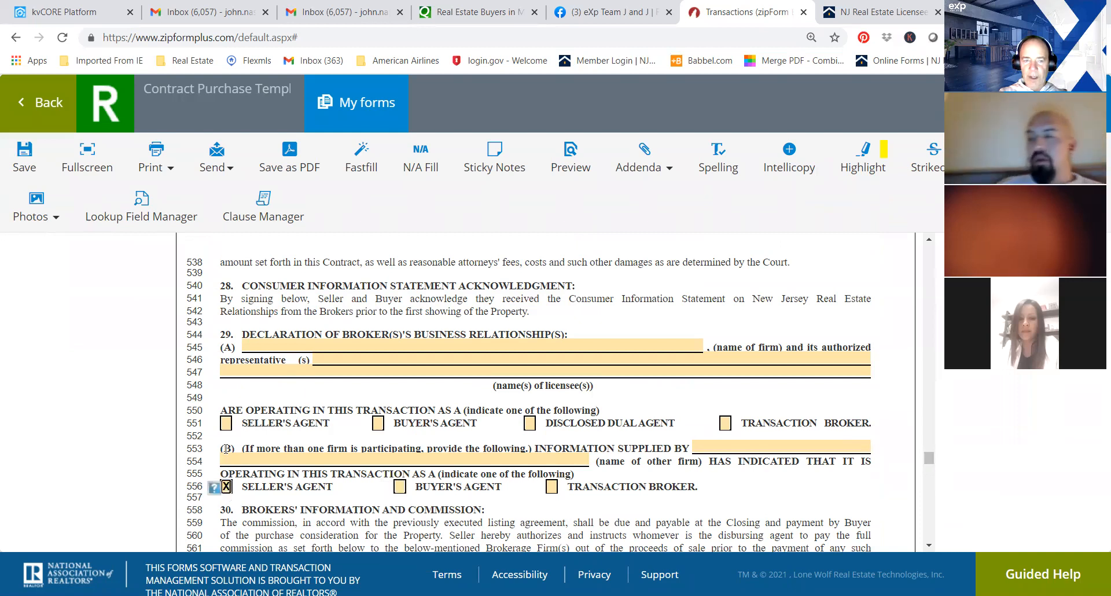
click(378, 423)
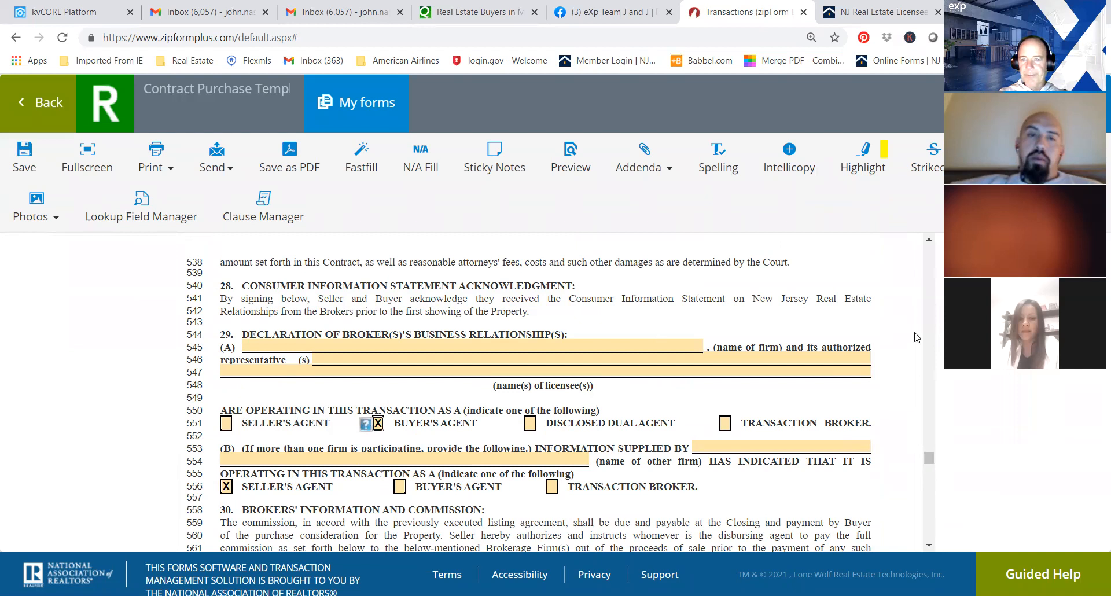
Mark the buyer or seller licensee disclosure as Not Applicable, then save the contract and return to the templates list.
drag(927, 458, 930, 482)
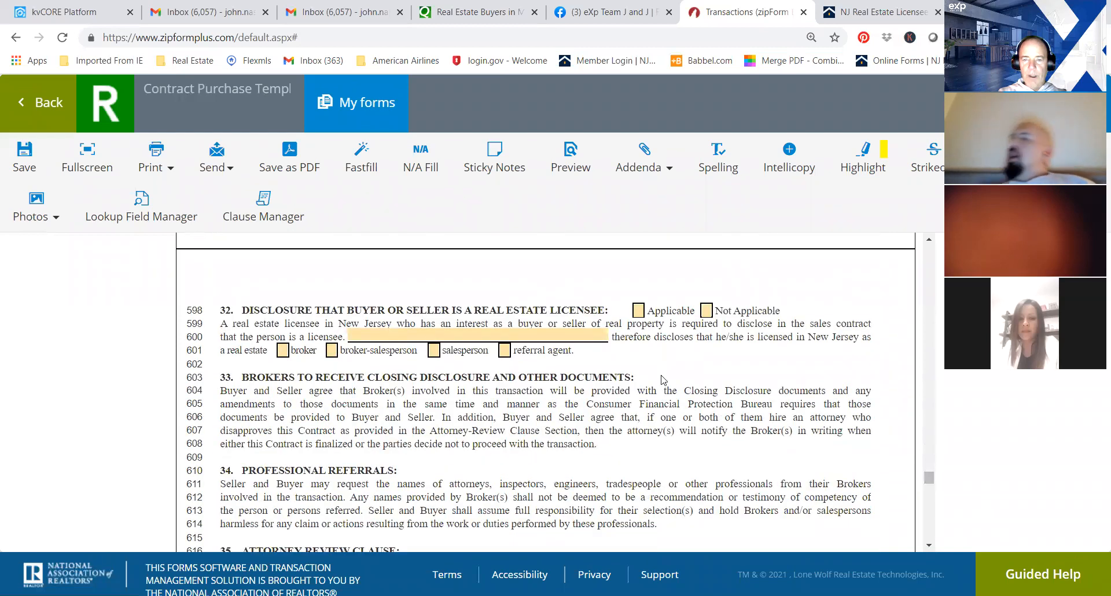
click(707, 311)
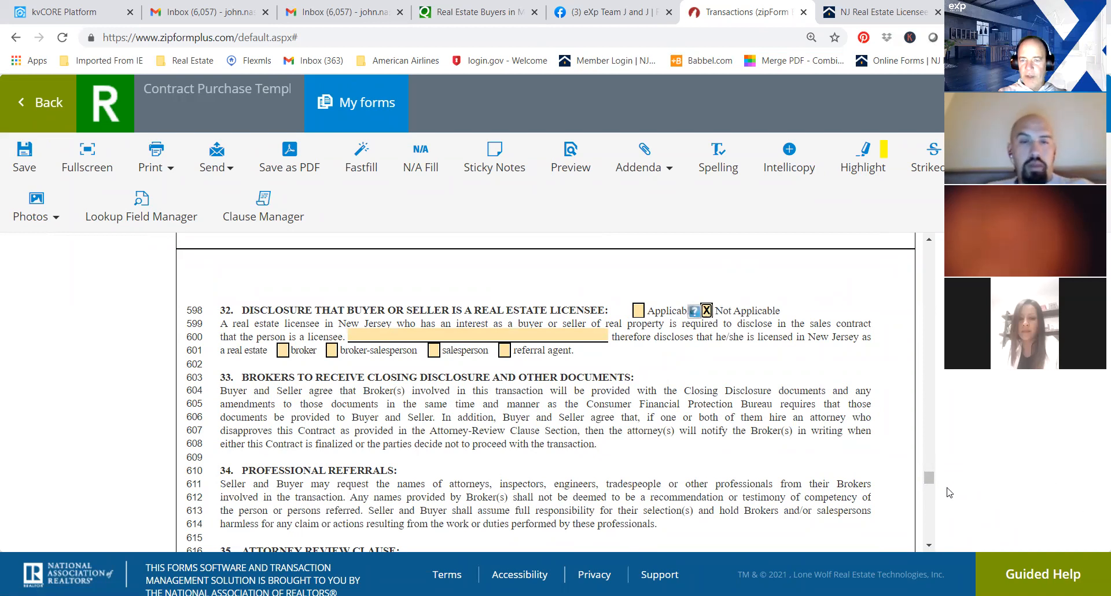
drag(928, 478, 937, 505)
mouse_move(936, 507)
mouse_down()
mouse_move(938, 539)
mouse_move(924, 430)
mouse_up()
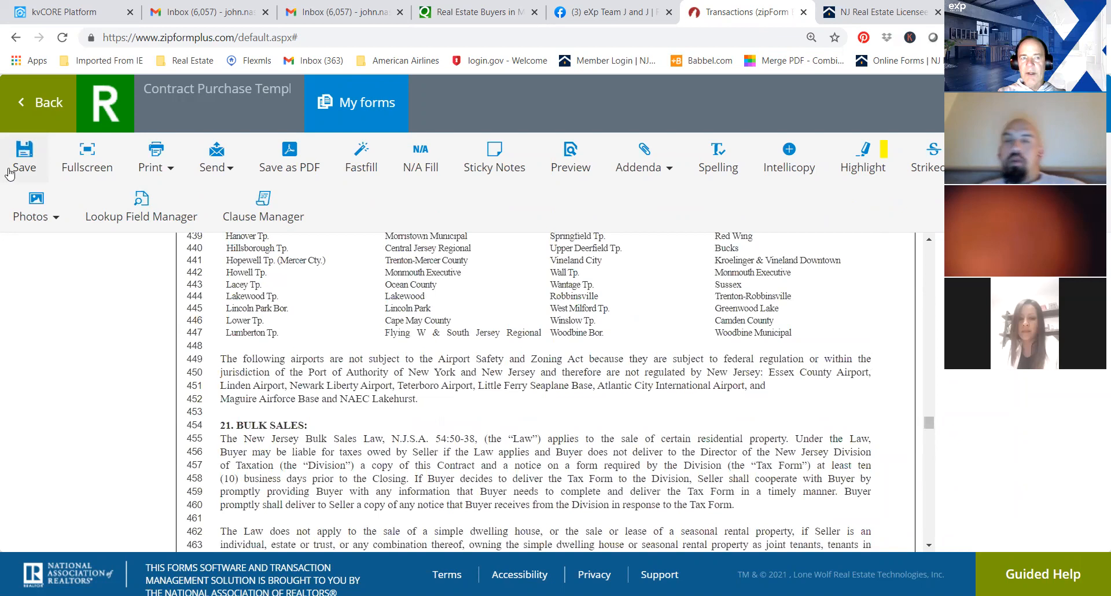
click(29, 103)
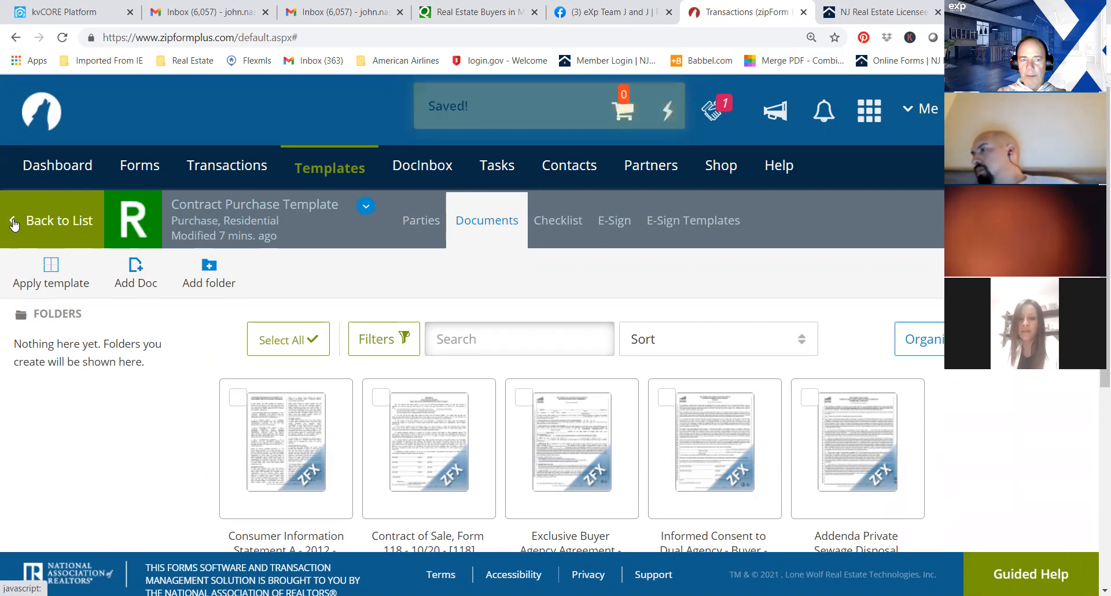
click(14, 224)
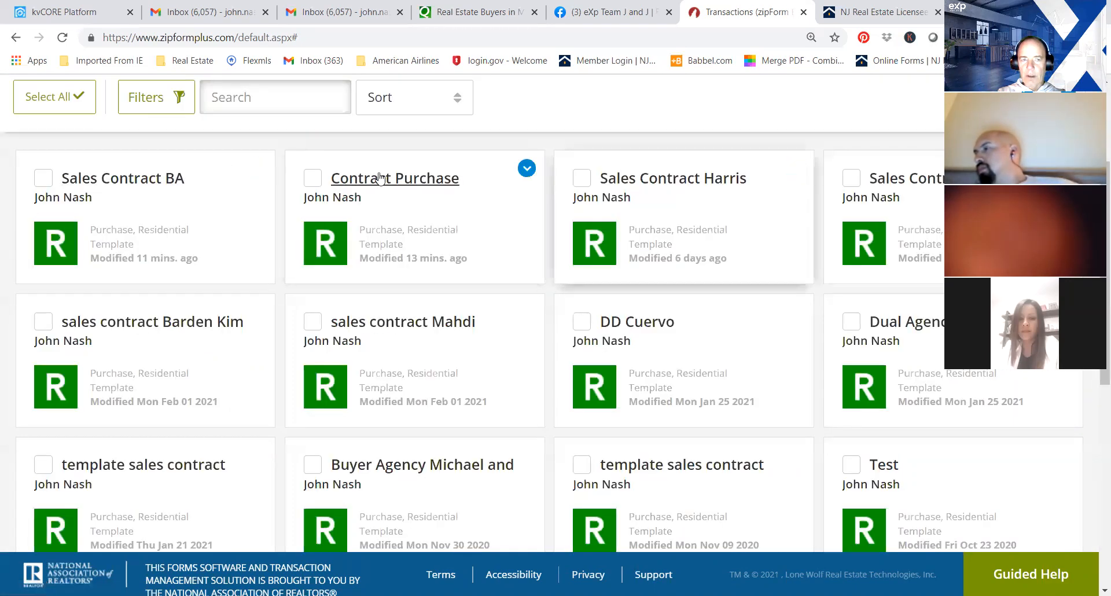
Review the included and excluded items in the Contract of Sale of a client's existing sales contract template, then return to the list.
click(694, 182)
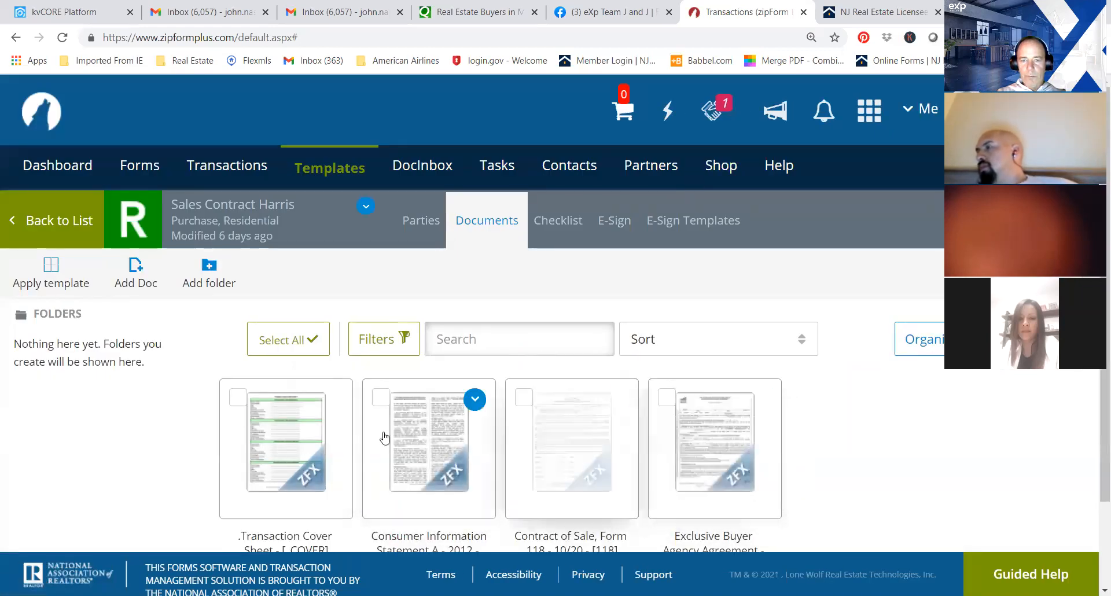
click(550, 445)
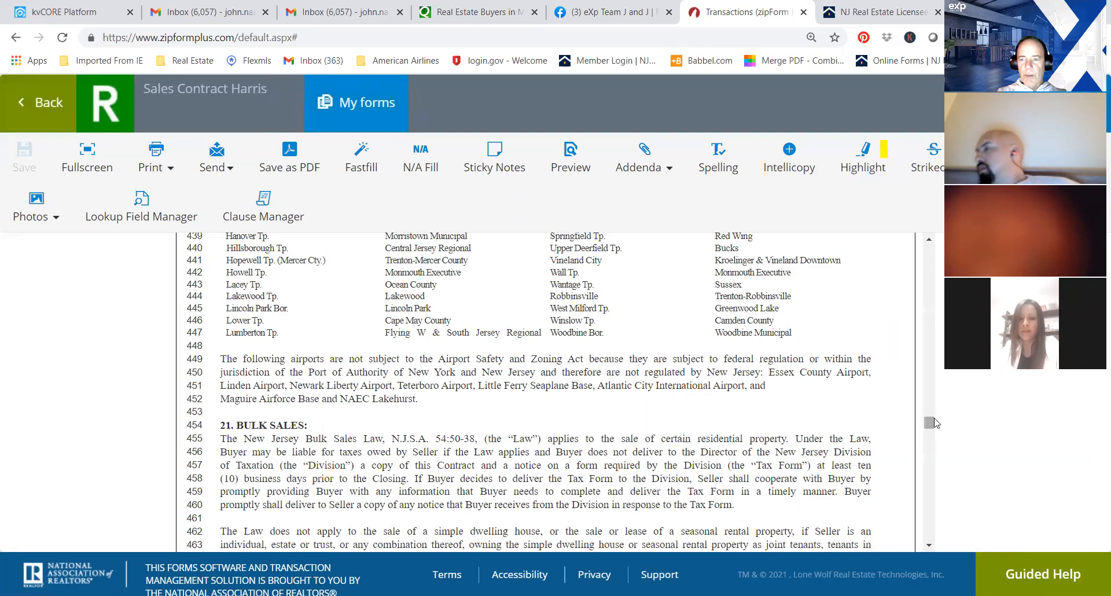
drag(935, 423, 920, 327)
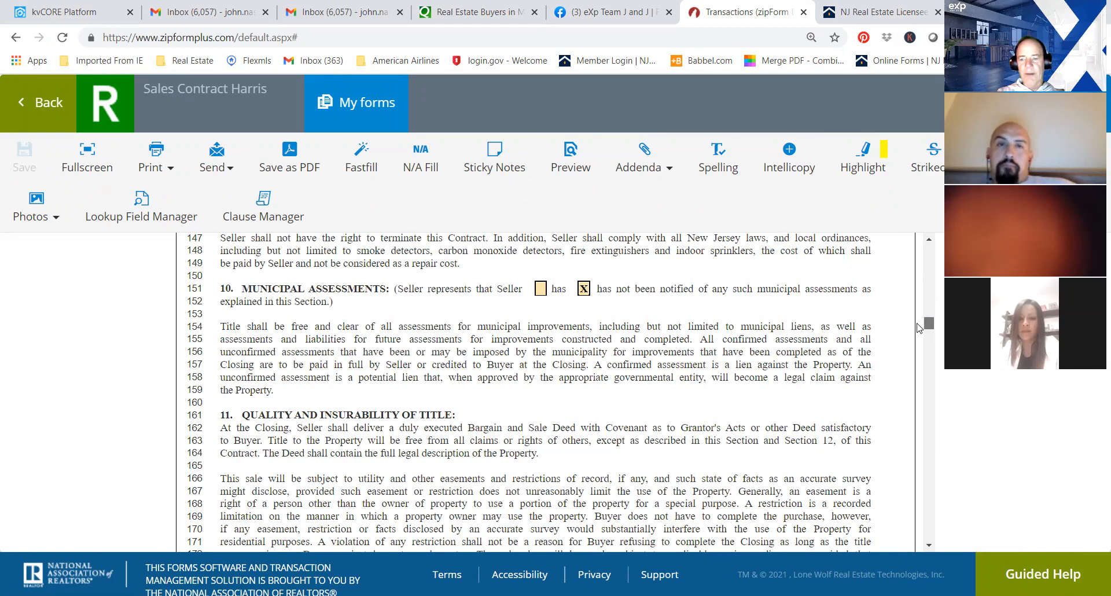
mouse_move(917, 328)
mouse_down()
mouse_move(922, 360)
mouse_move(925, 314)
mouse_up()
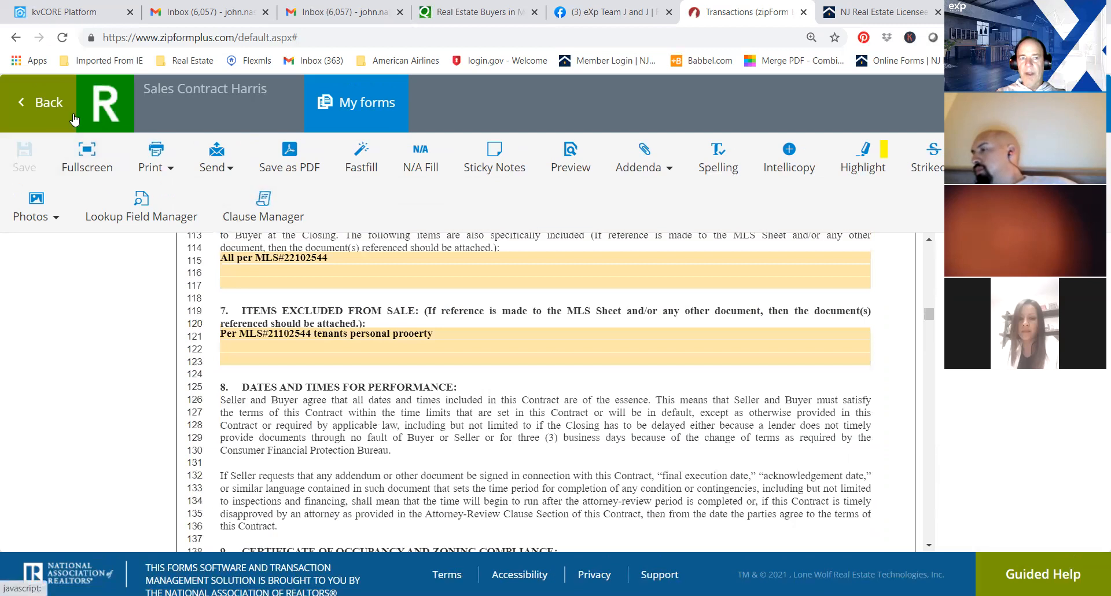
click(41, 103)
click(12, 220)
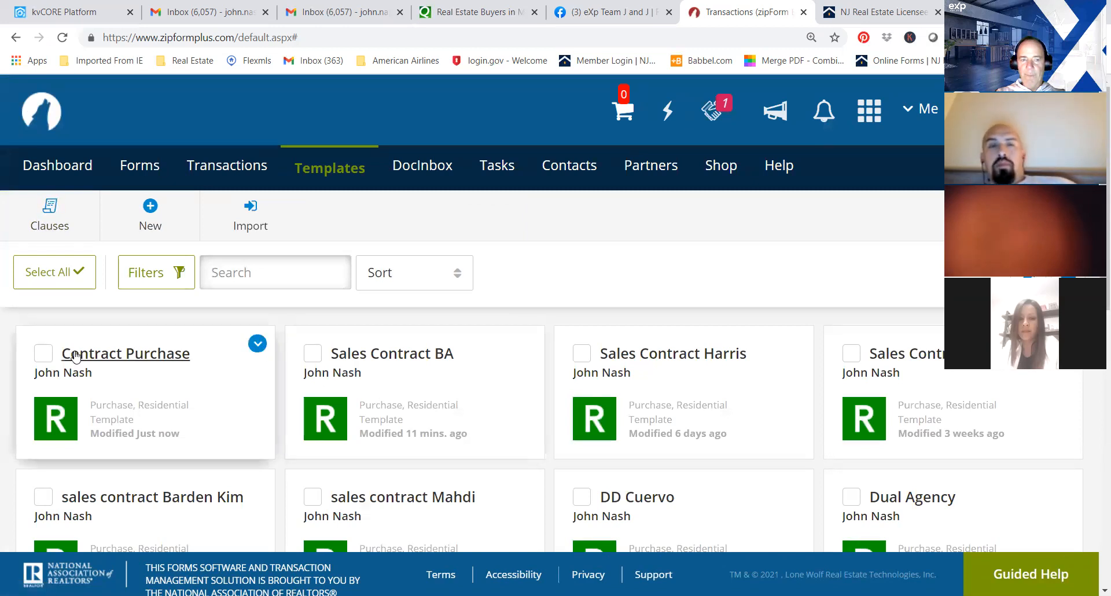
Check the included and excluded items in the Contract Purchase Template's Contract of Sale, then return to the templates list.
click(162, 357)
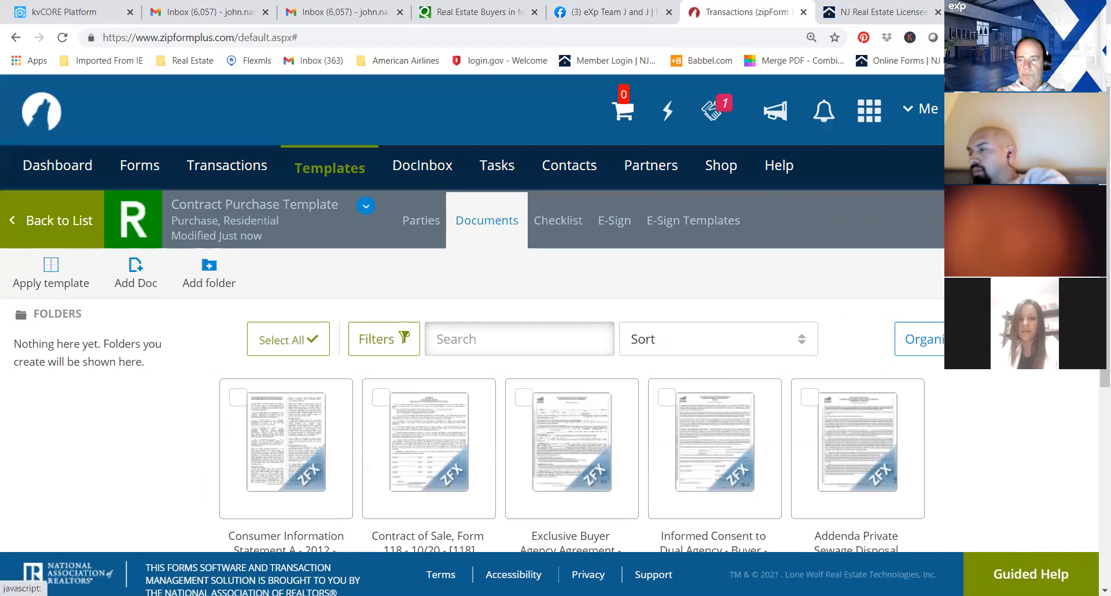
scroll(614, 298, down, 3)
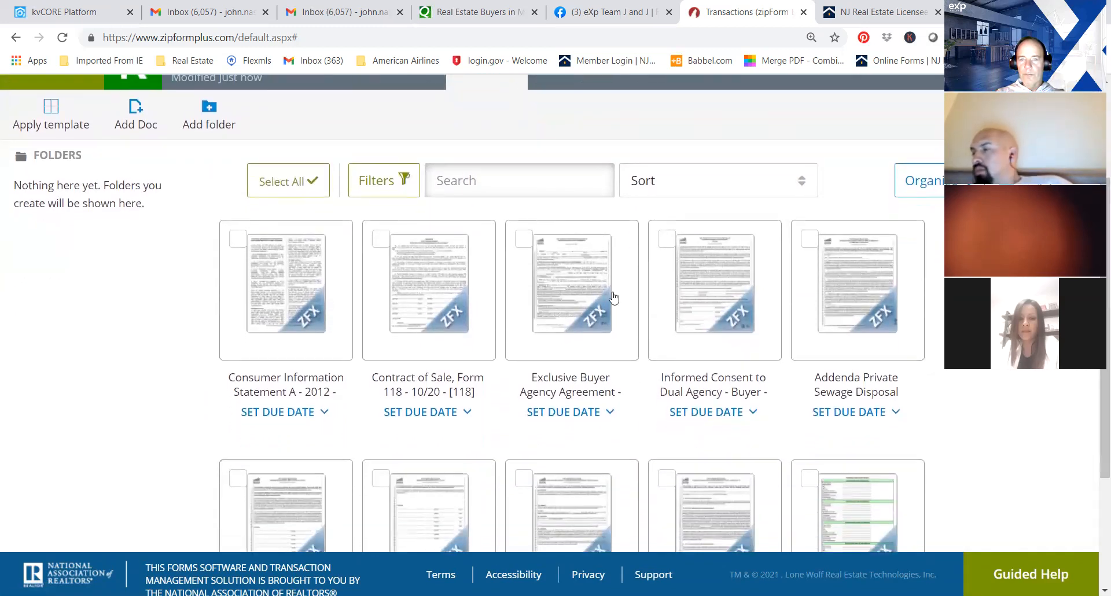
click(444, 323)
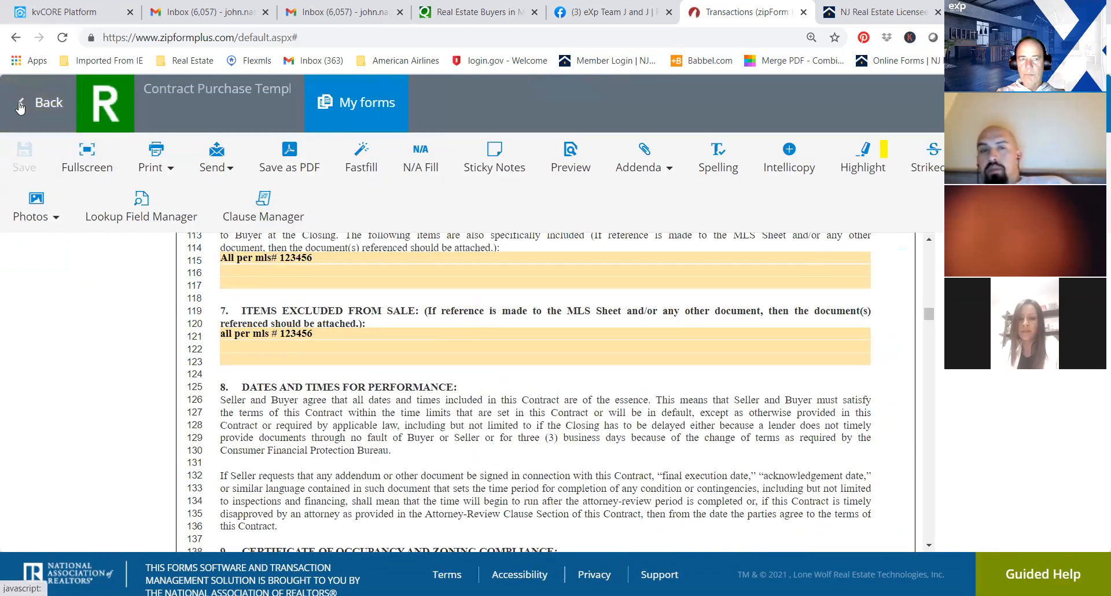
click(41, 103)
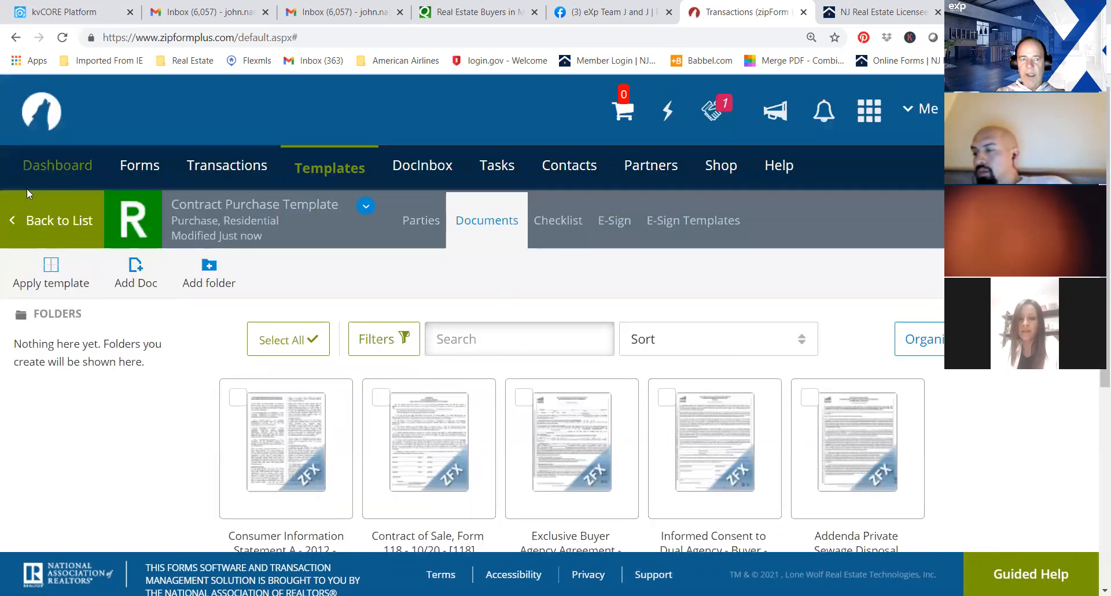
click(21, 217)
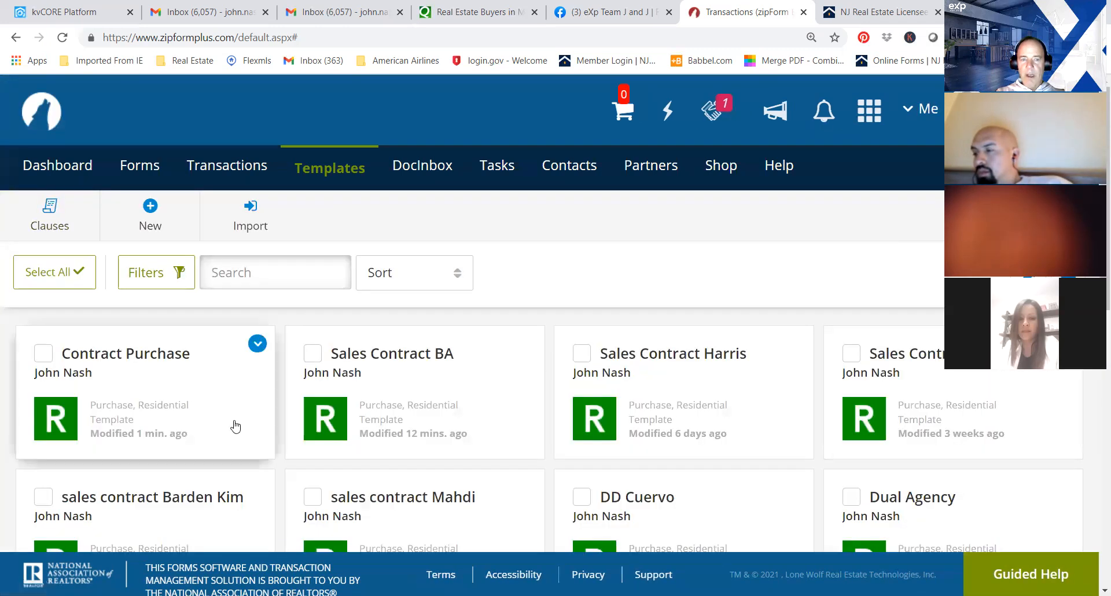
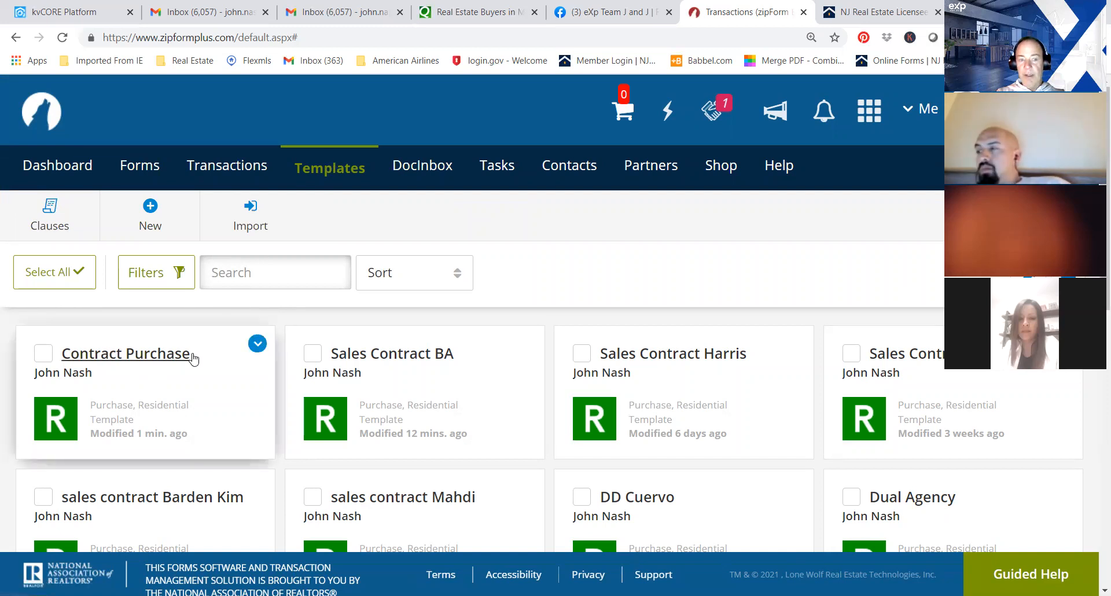
Copy the Contract Purchase Template as a personal residential purchase template named "New client march 8".
click(257, 344)
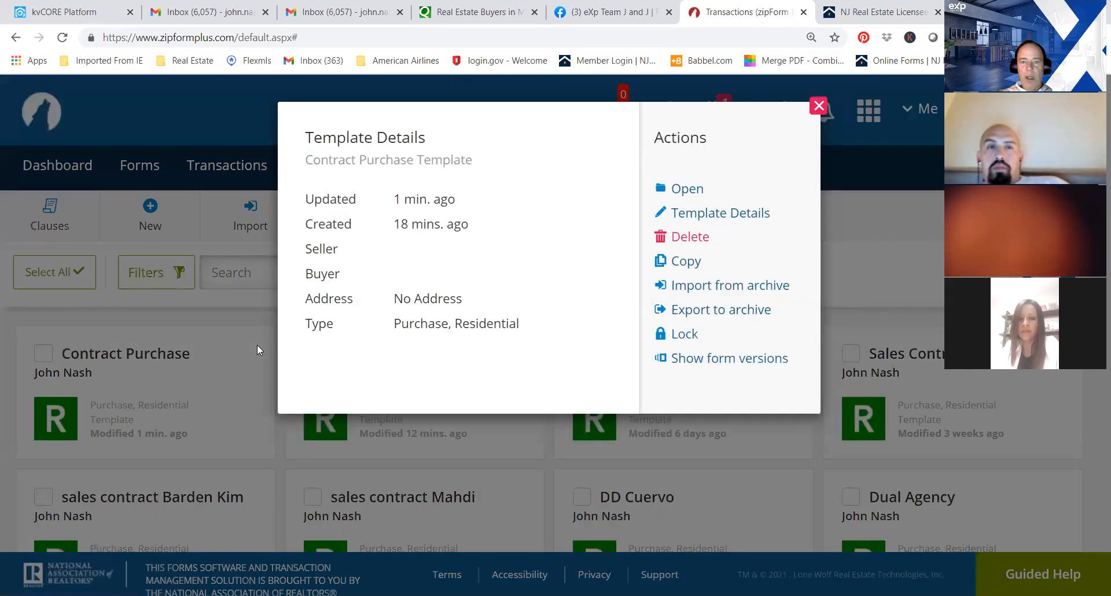
click(689, 262)
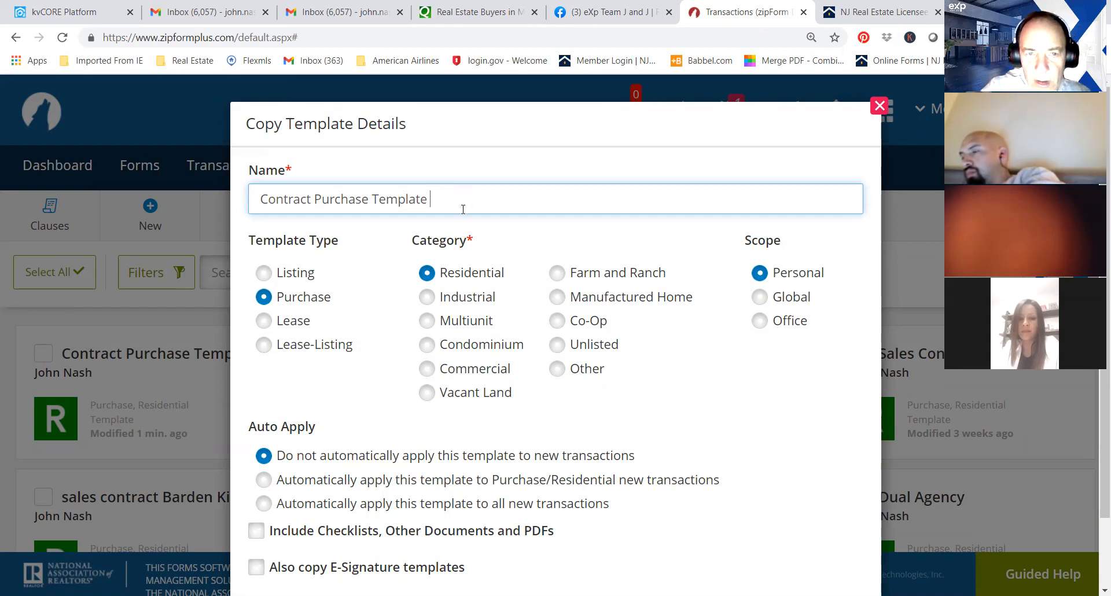
key(BackSpace)
key(BackSpace)
key(BackSpace)
key(BackSpace)
key(BackSpace)
text(,)
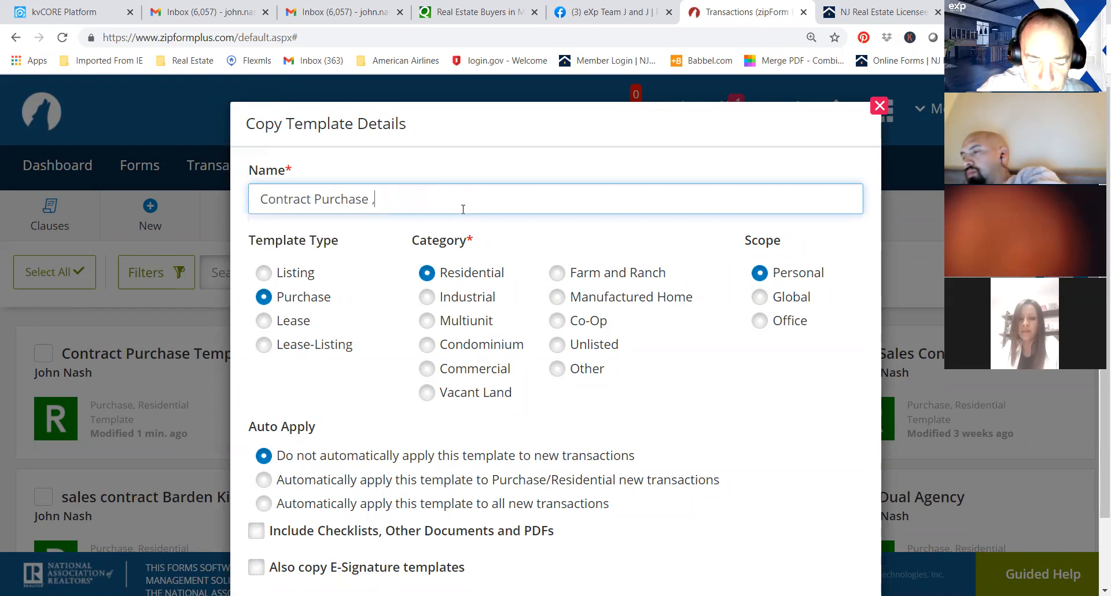
key(BackSpace)
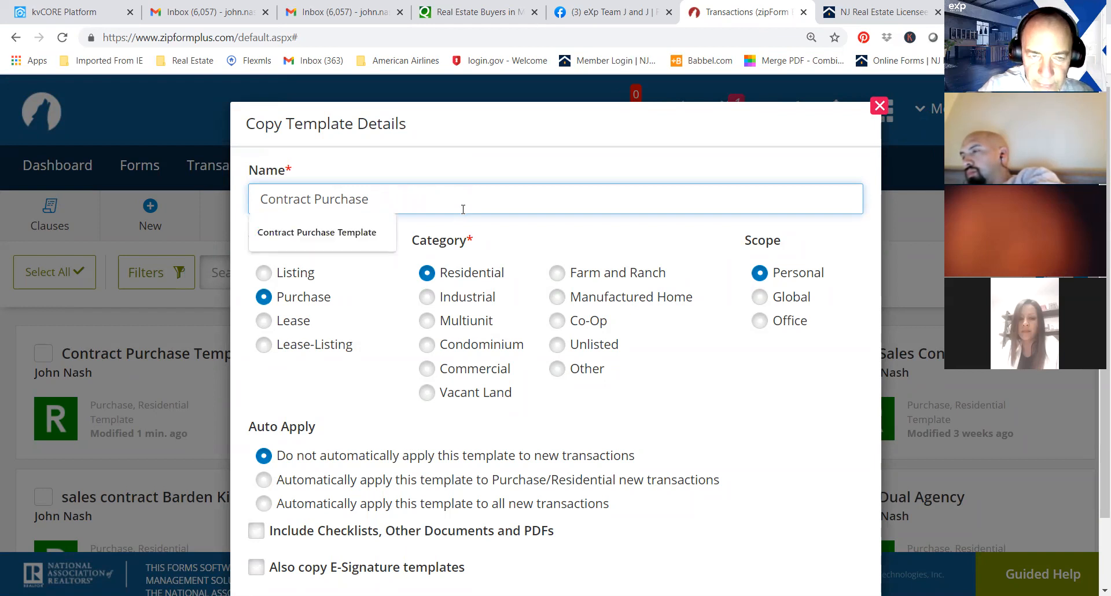
key(BackSpace)
text(New client march 8)
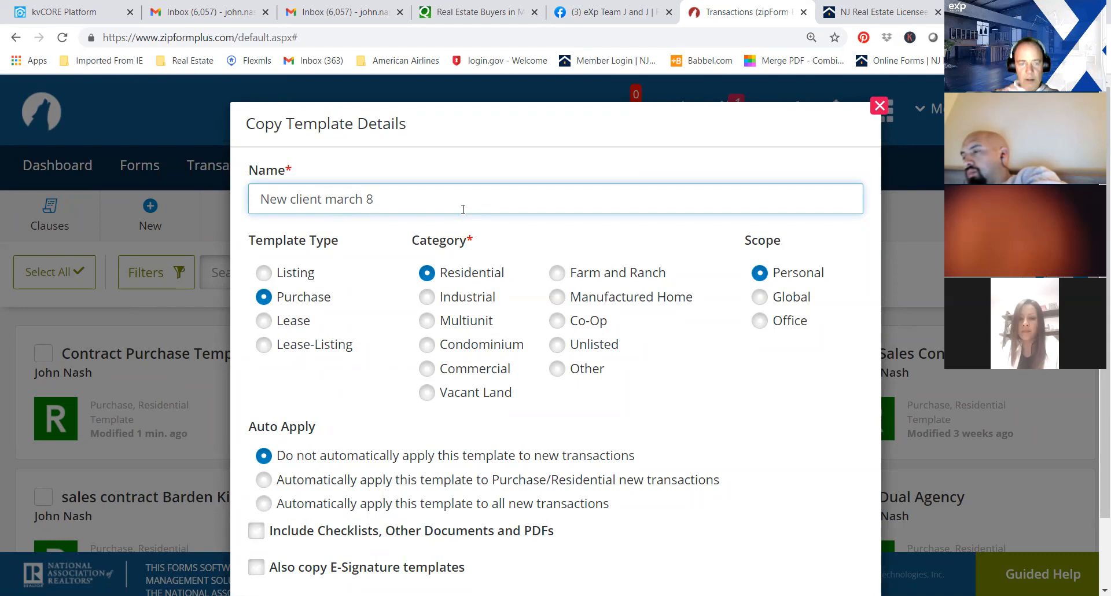
drag(1106, 301, 1106, 369)
click(602, 537)
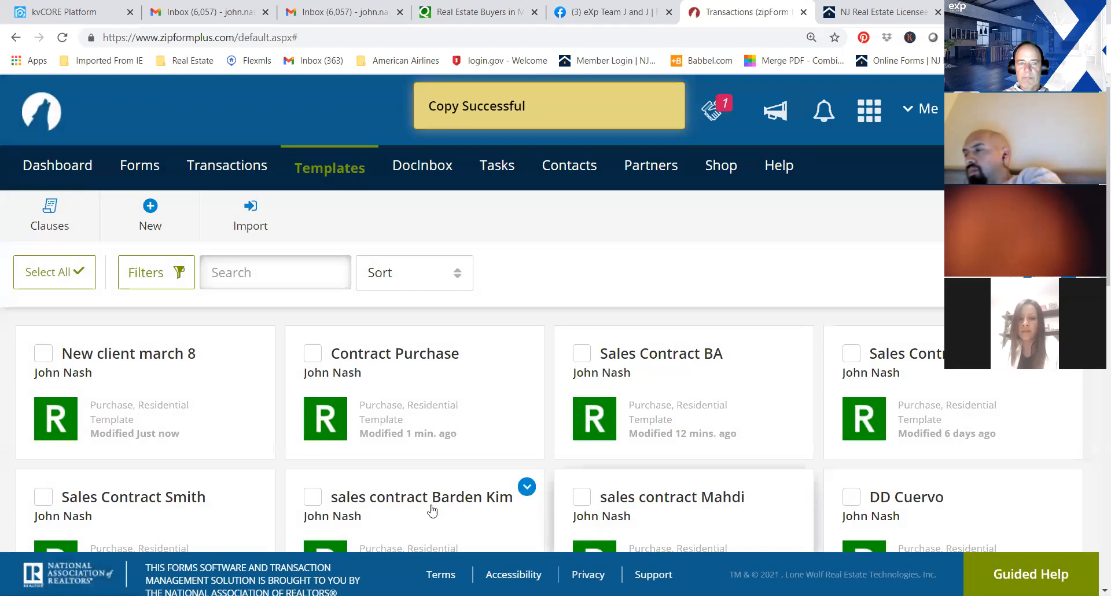
Open the Transaction Cover Sheet in the "New client march 8" template at the Buyer/Tenant One section.
click(127, 355)
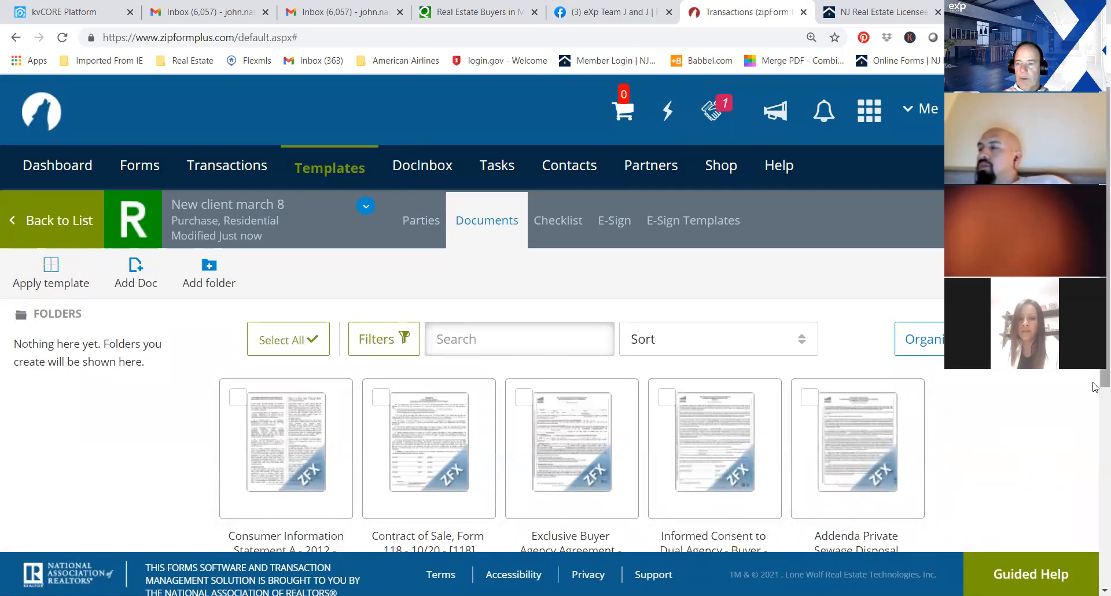
scroll(1095, 394, down, 1)
scroll(1095, 394, down, 4)
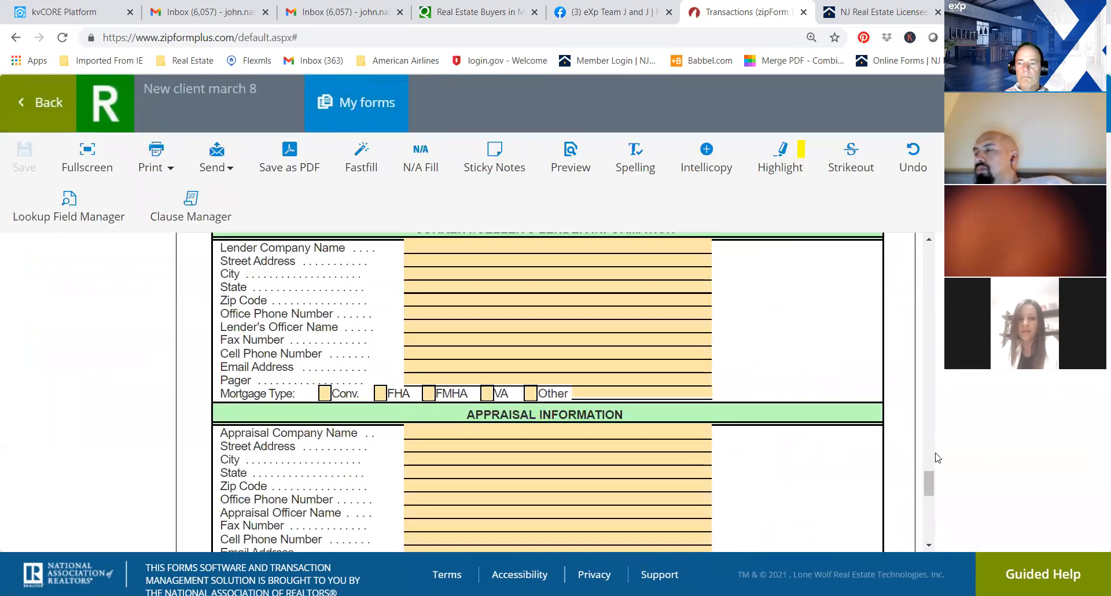
drag(928, 476, 933, 251)
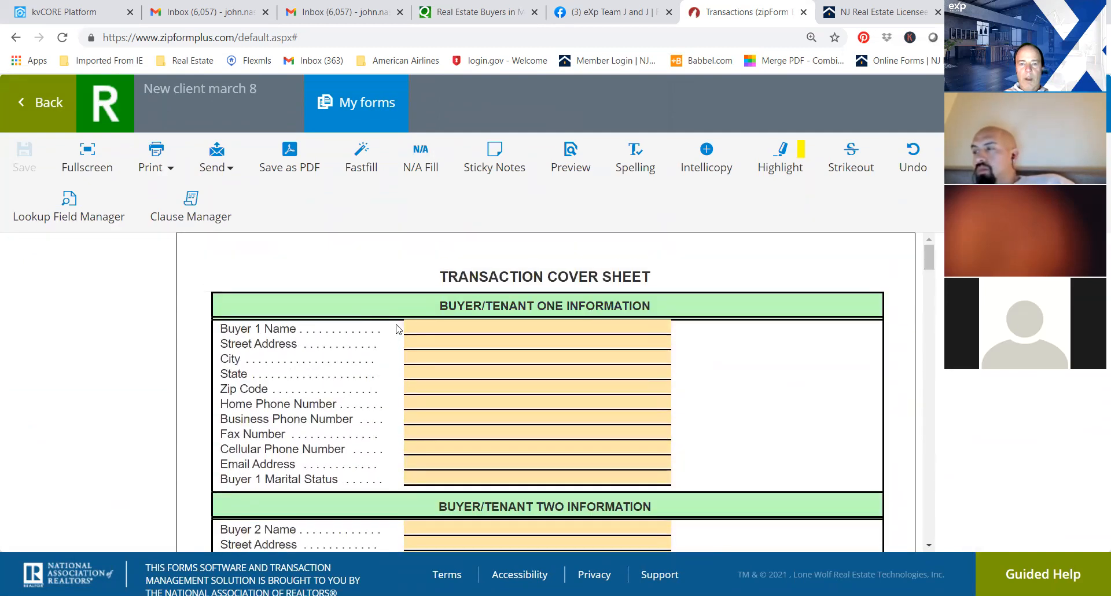
Enter "buer 1" as the Buyer 1 name and fill in a sample street address for that buyer.
click(417, 327)
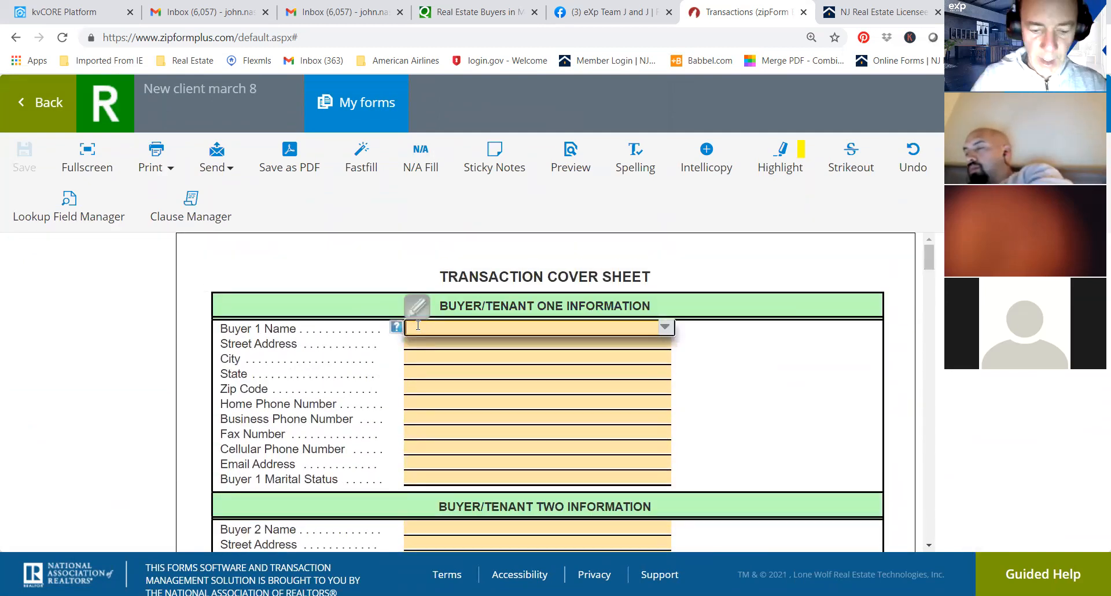
text(buer 1)
click(847, 342)
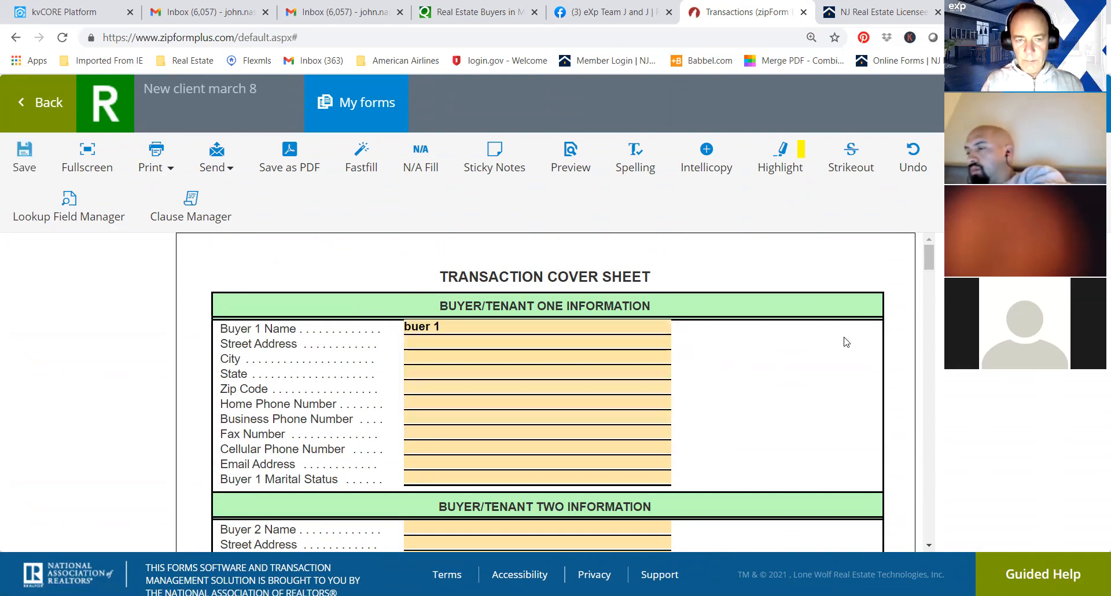
click(431, 345)
text(123)
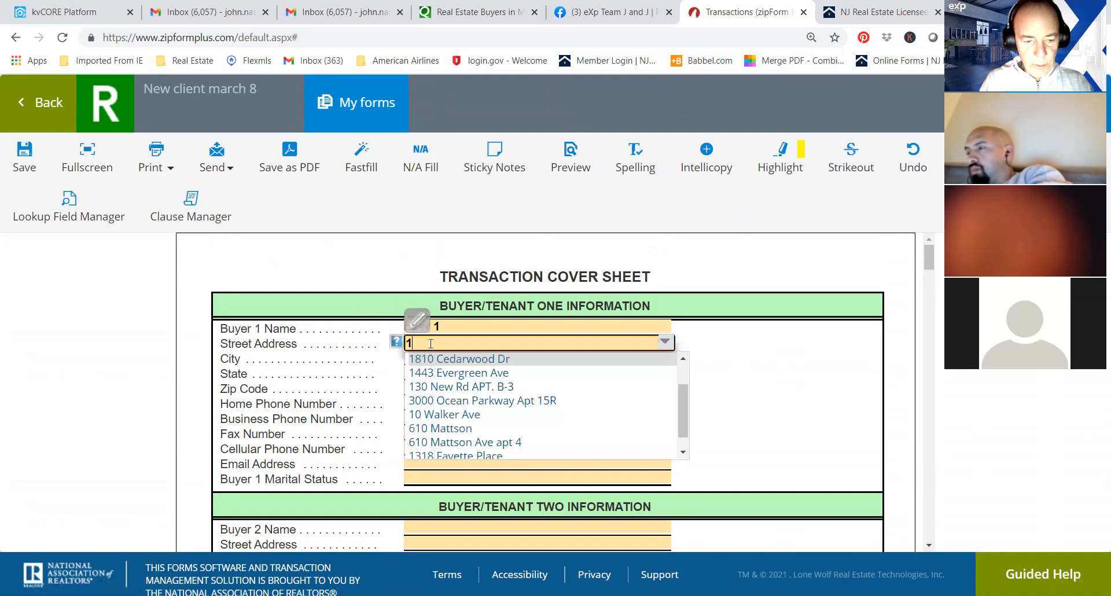
click(759, 408)
Fill in Buyer 1's city and zip code, and enter nj as the state.
click(449, 357)
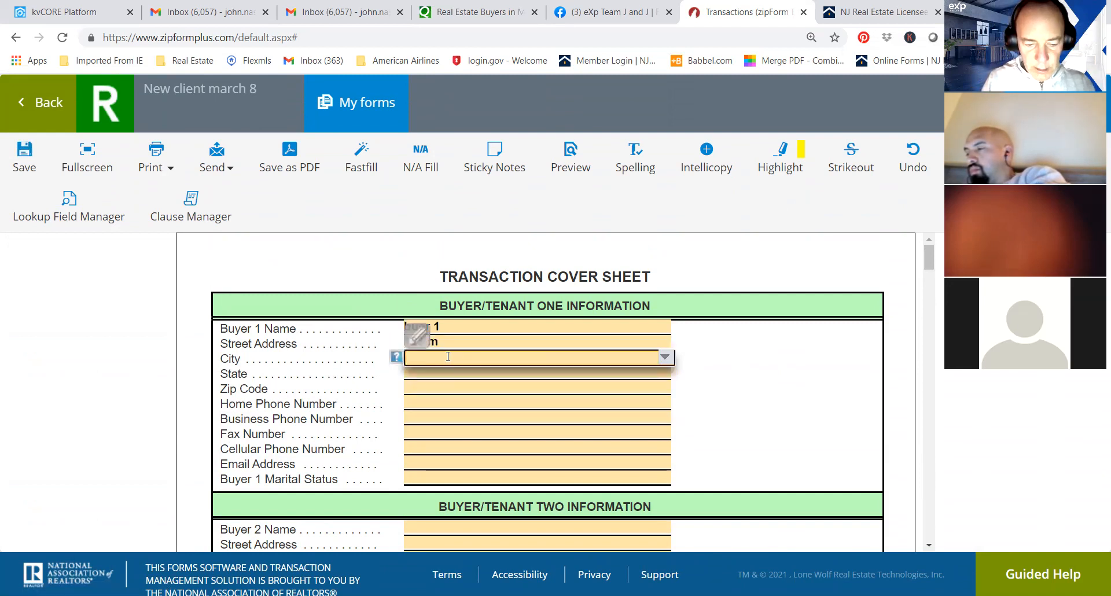
text(ap)
click(841, 345)
click(480, 372)
text(nj)
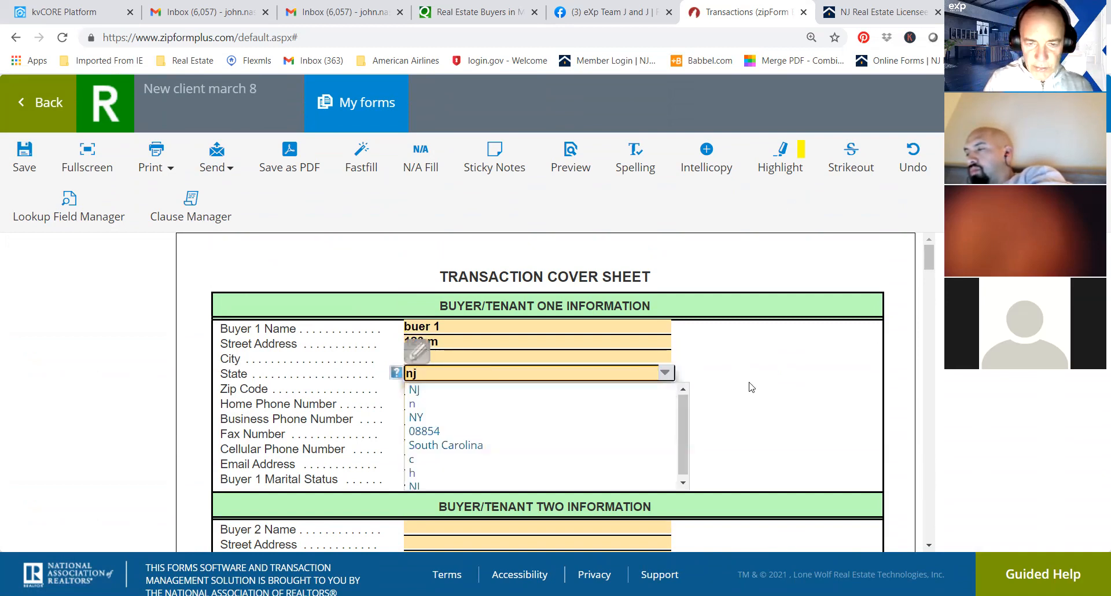
click(539, 384)
click(450, 387)
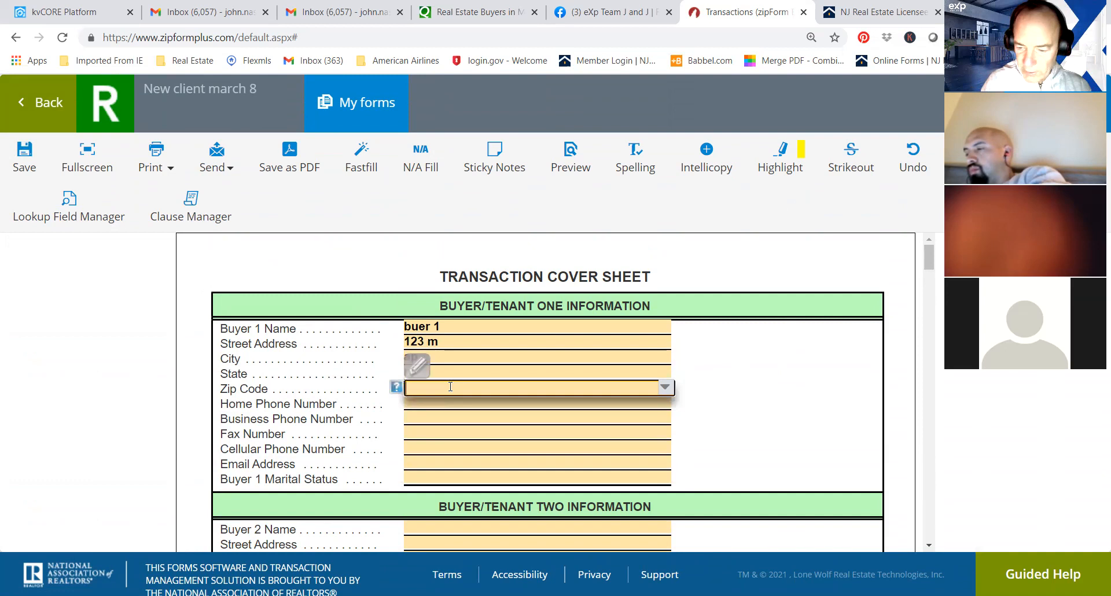
text(07712)
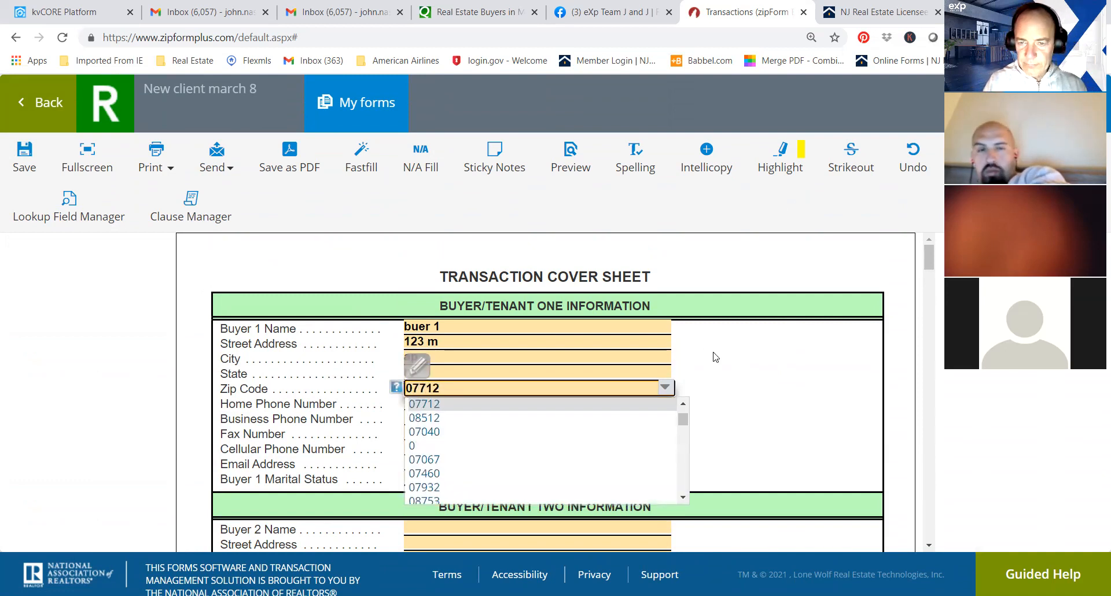
click(750, 368)
In the Seller/Landlord One section, enter "seller 1" as the seller name and fill in a sample street address.
drag(929, 261, 934, 309)
click(444, 320)
text(seller 1)
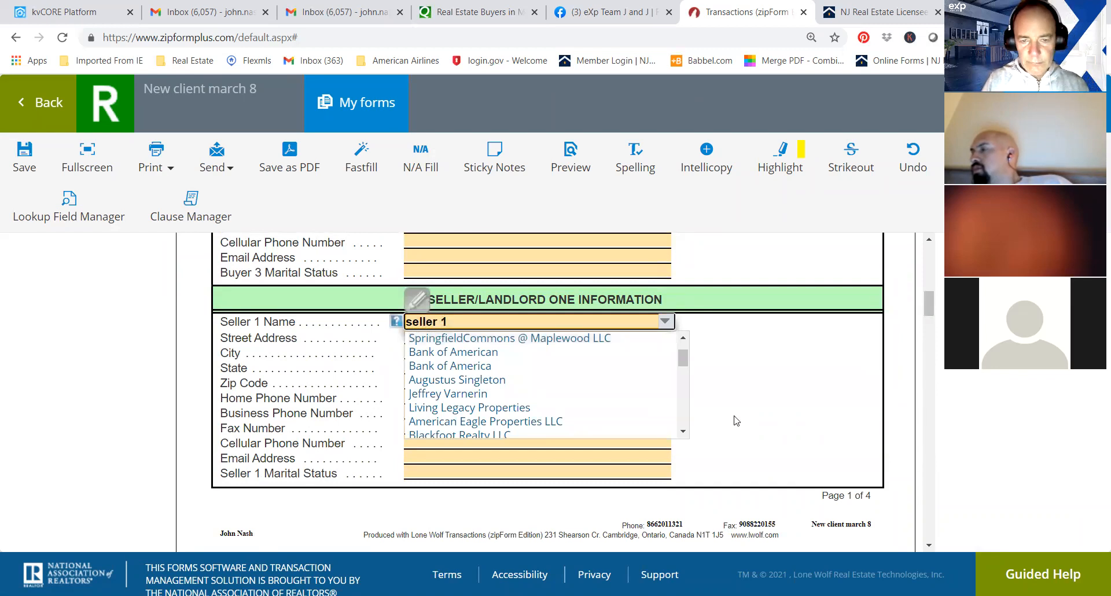
click(744, 406)
click(455, 336)
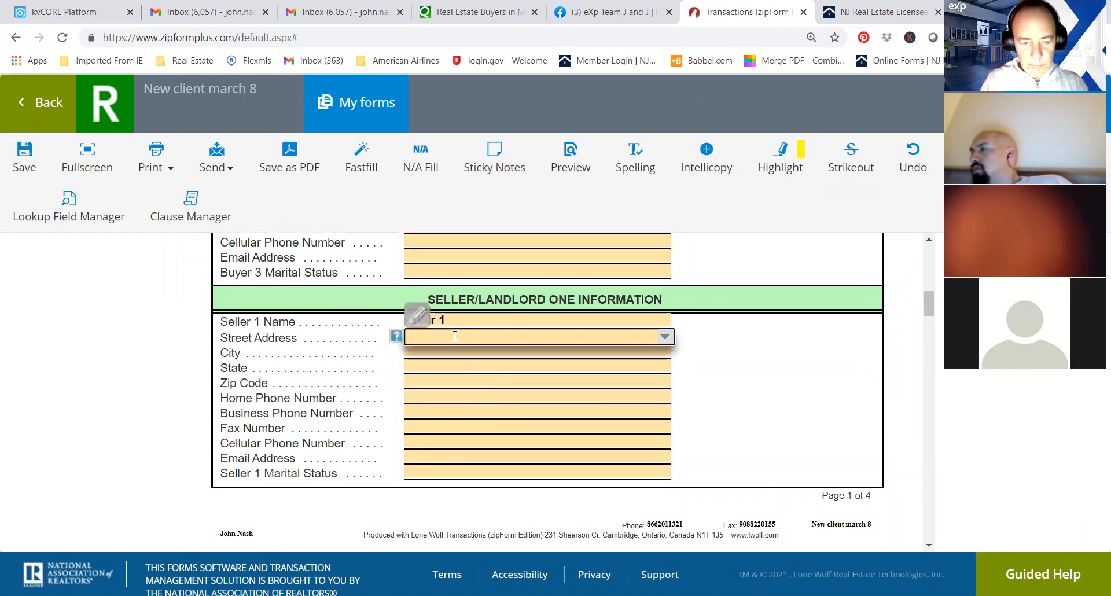
text(345 m)
click(837, 416)
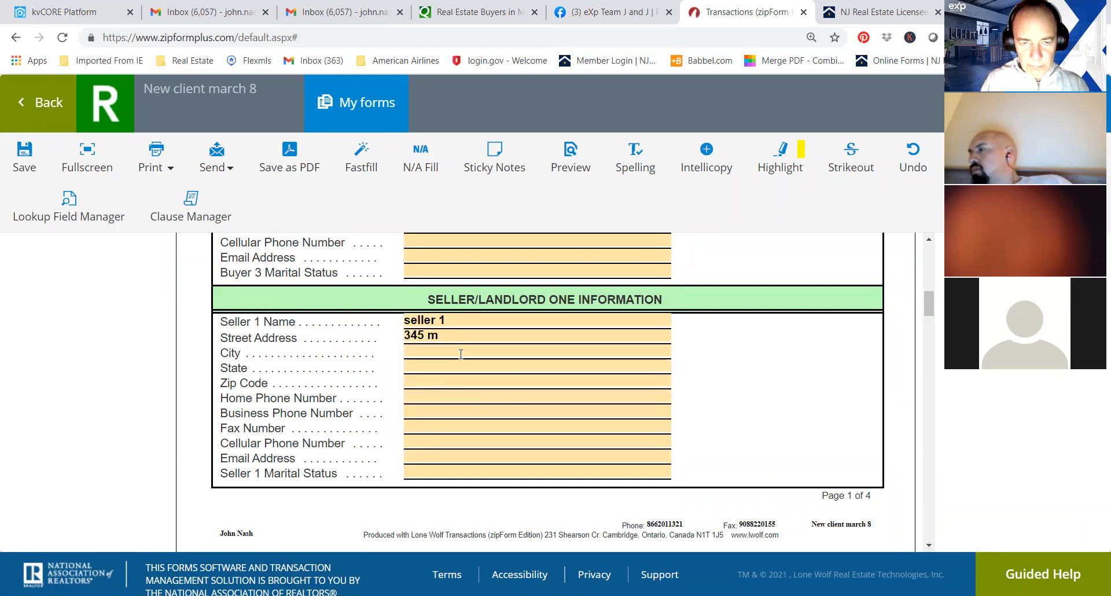
Fill in Seller 1's city and zip code, and enter nj as the state.
click(461, 354)
text(ap)
click(821, 428)
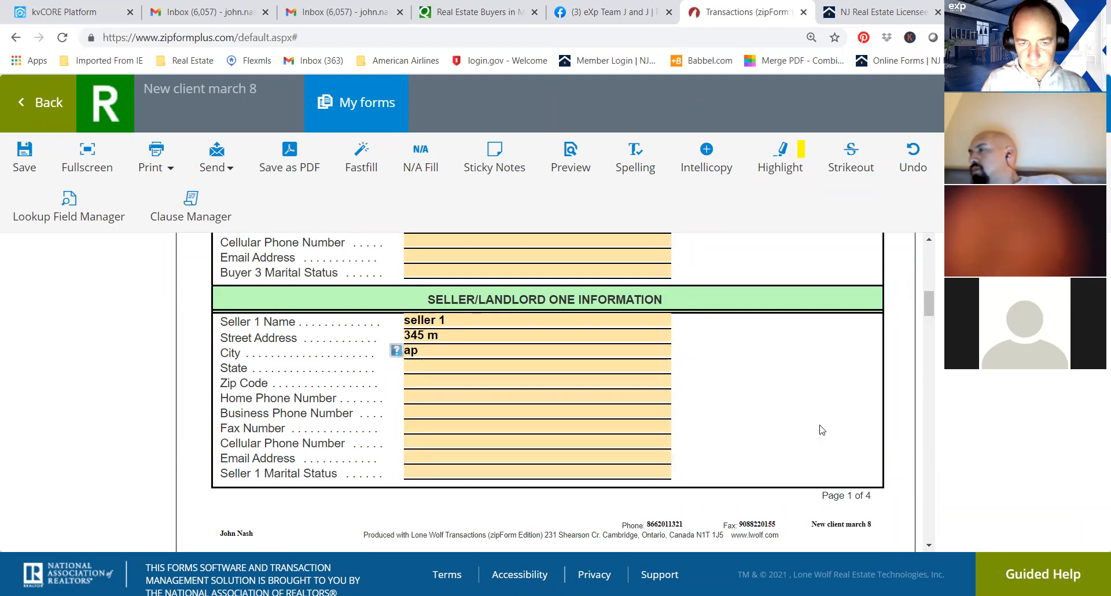
click(468, 368)
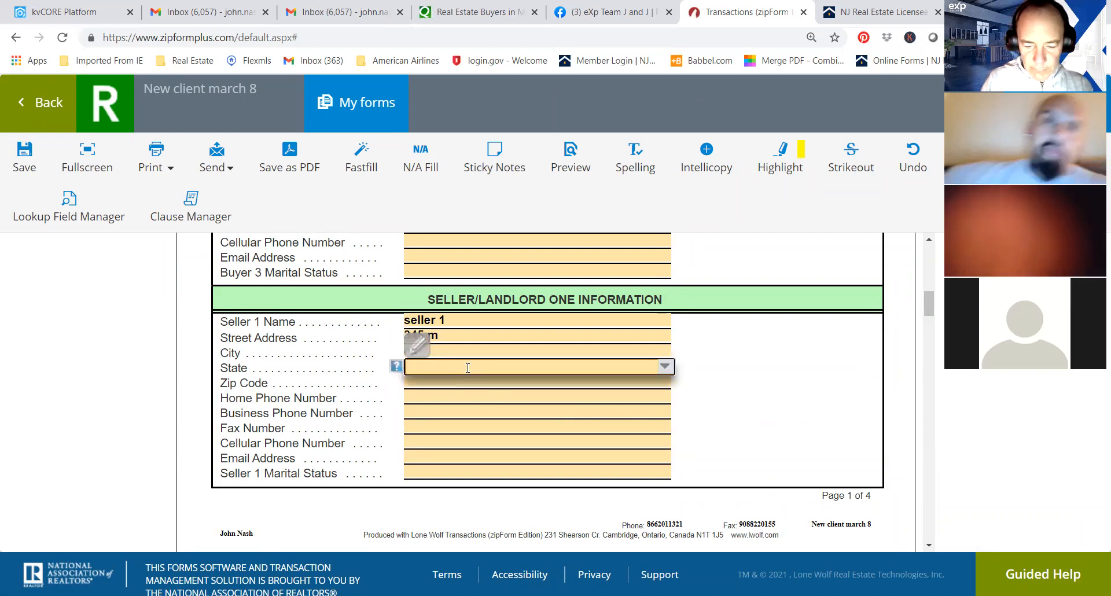
text(nj)
click(833, 350)
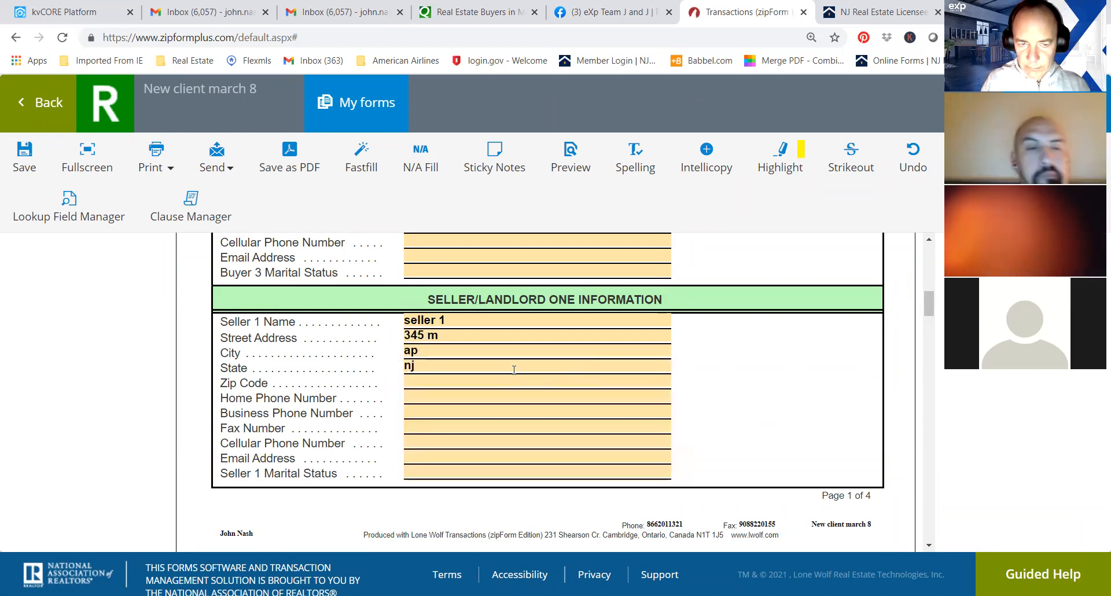
click(472, 381)
text(07712)
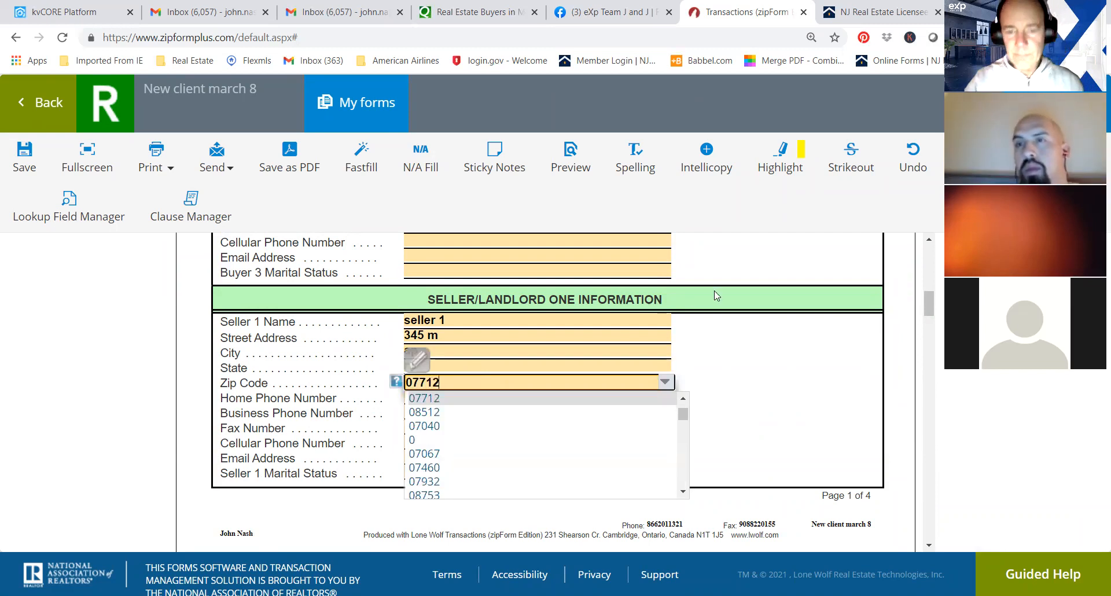
click(776, 322)
In the Listing Broker Information section, enter "space" as the listing broker firm name.
drag(929, 306, 938, 363)
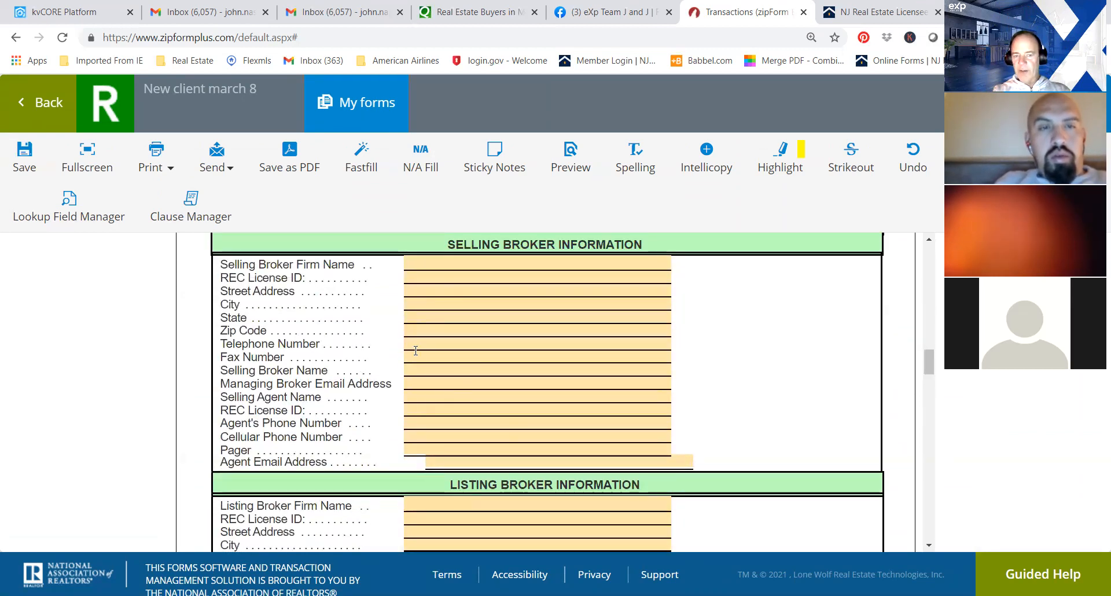
drag(931, 362, 932, 379)
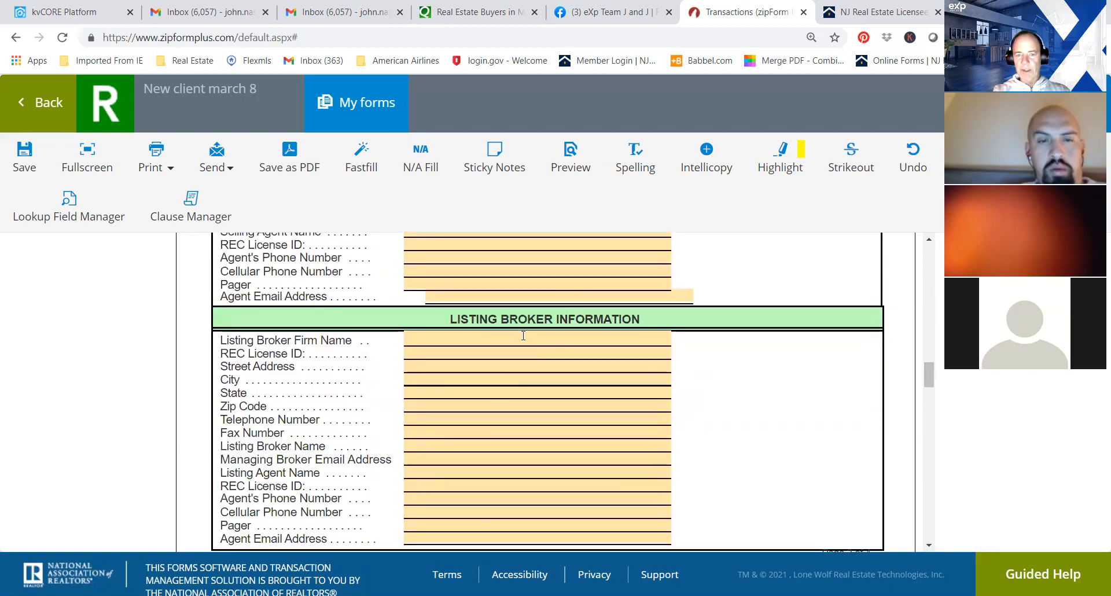
scroll(930, 368, down, 1)
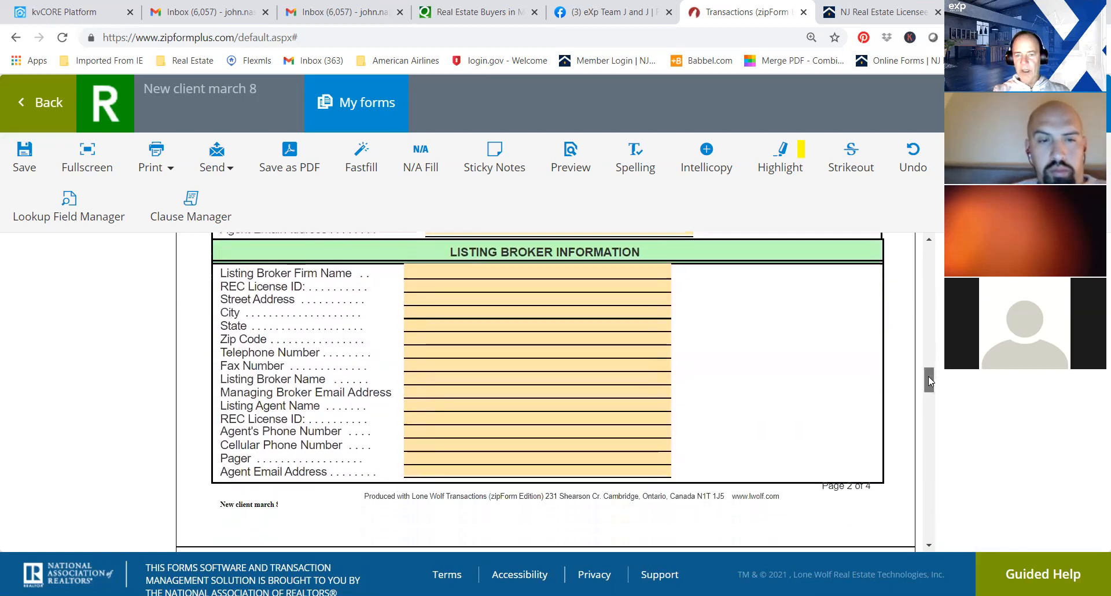
click(427, 267)
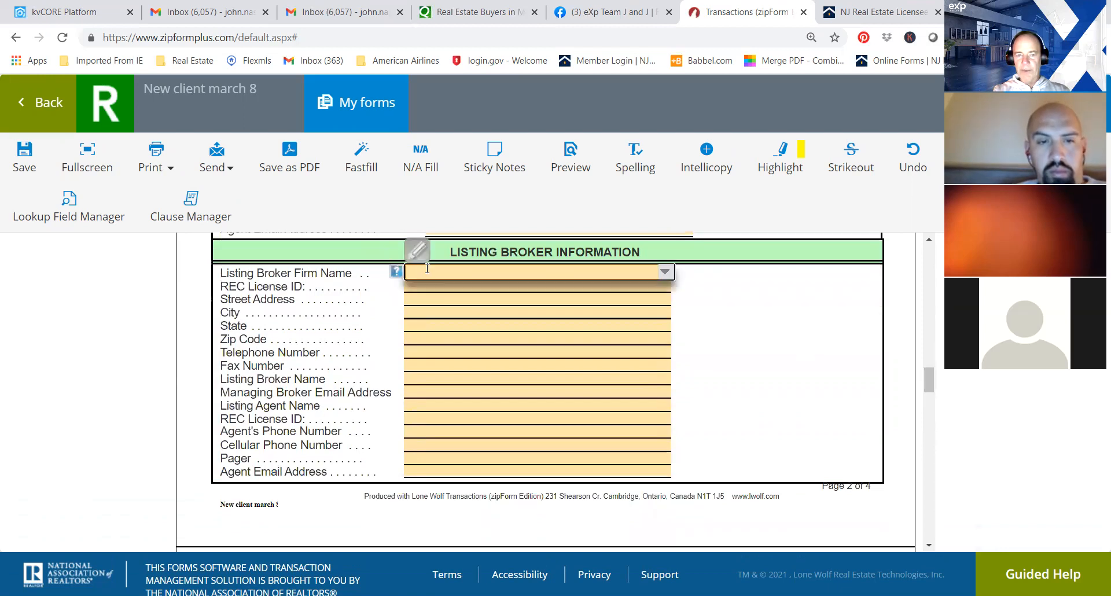
text(k)
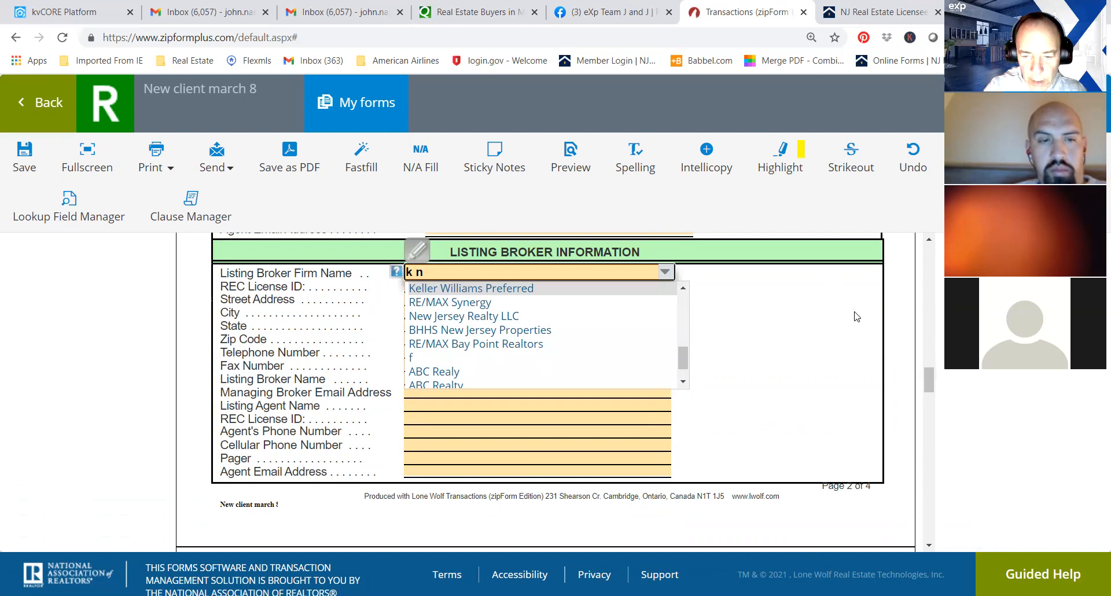
key(BackSpace)
text(space)
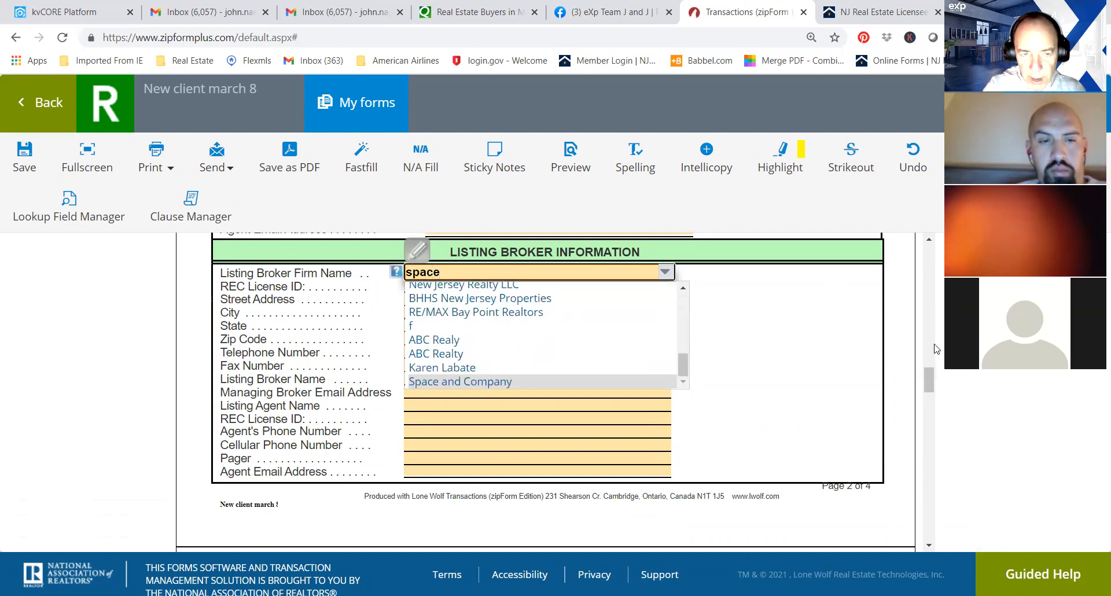
scroll(936, 348, up, 5)
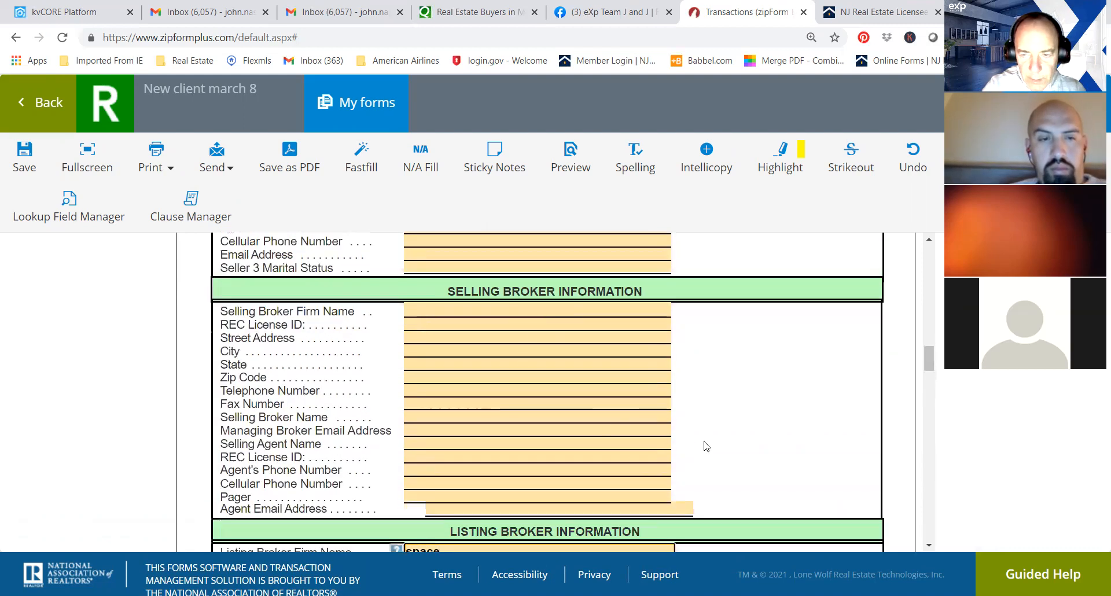
scroll(931, 372, down, 3)
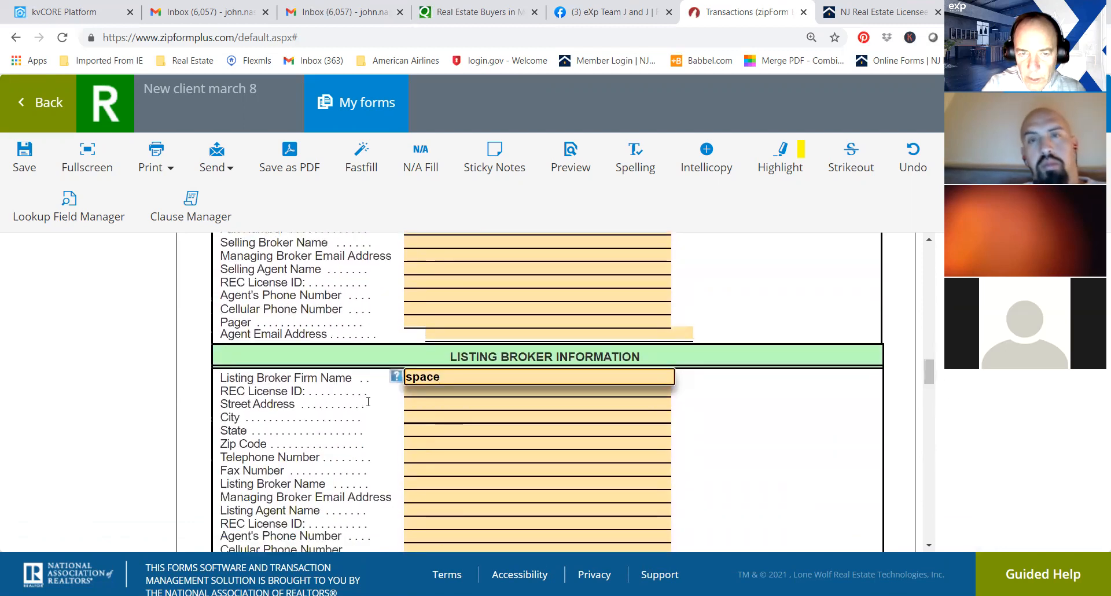
Fill in the listing broker's REC License ID and street address.
click(419, 392)
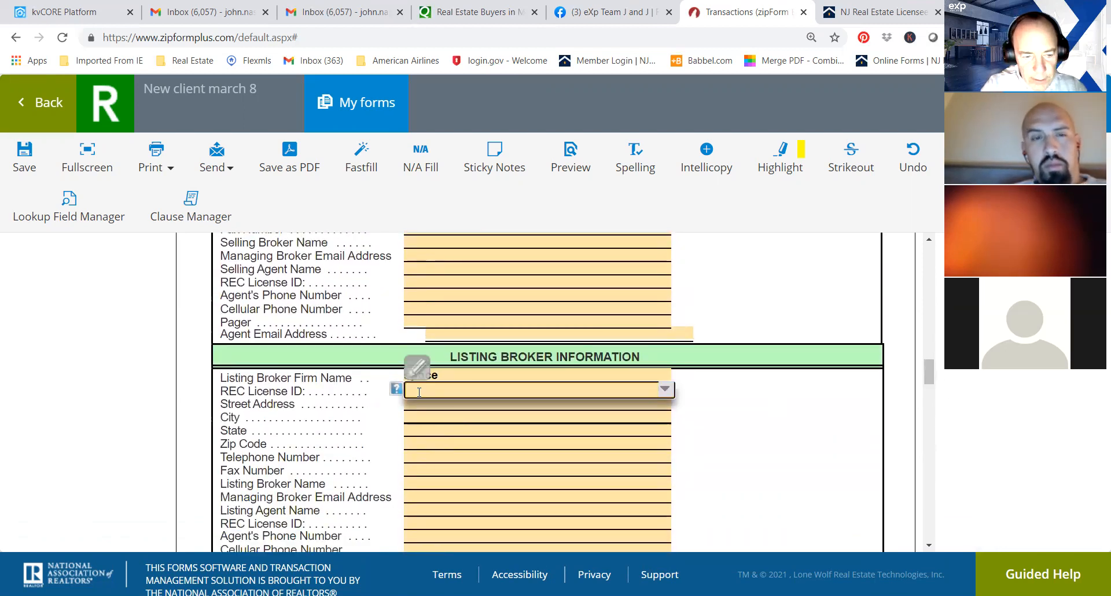
text(123456)
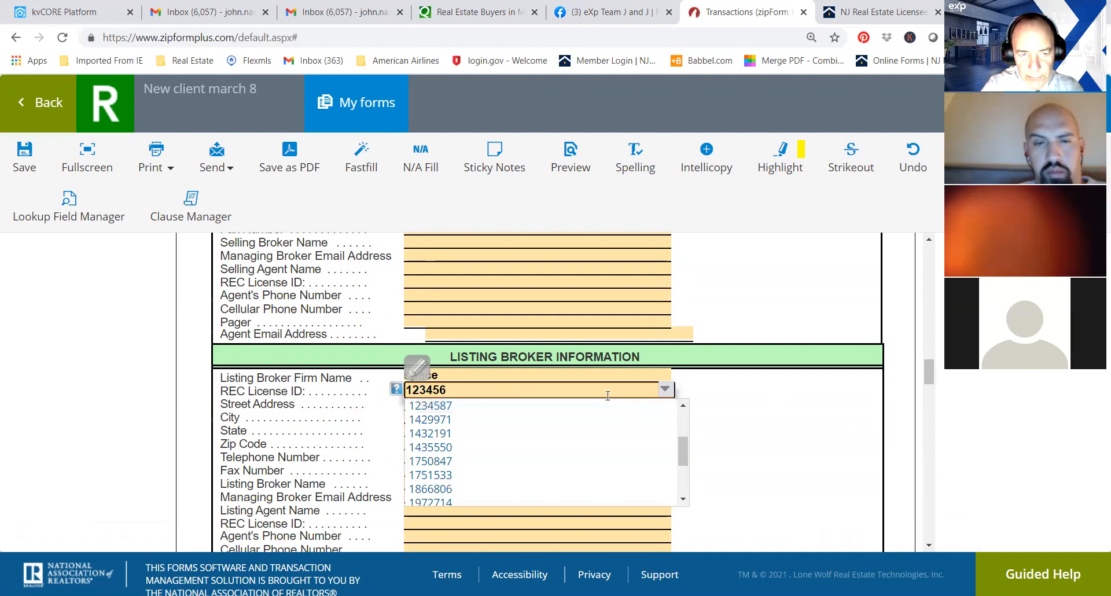
click(440, 406)
click(450, 404)
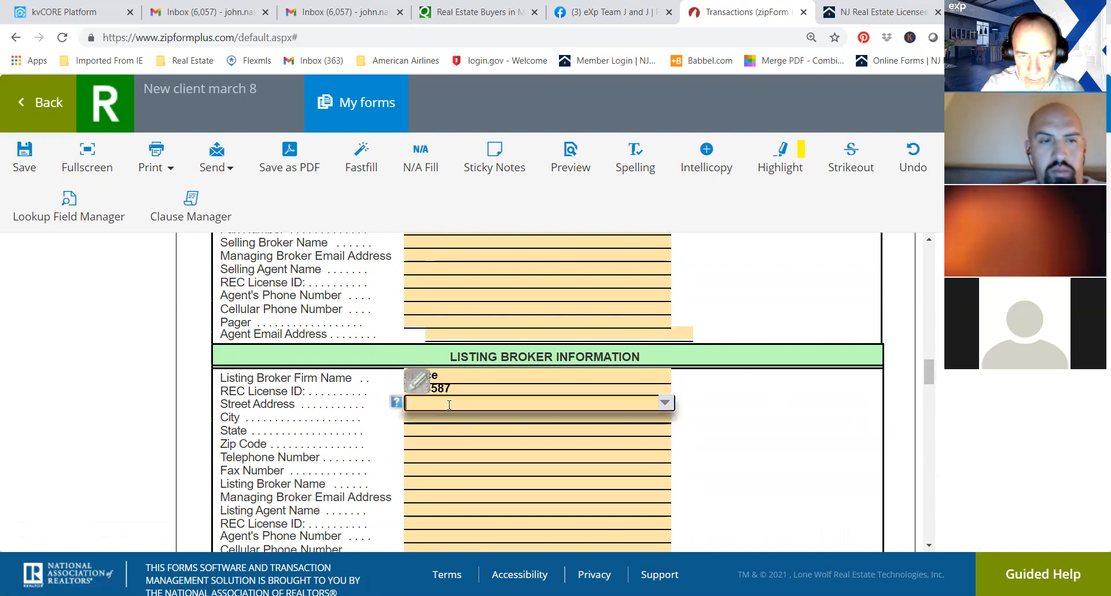
text(bond street)
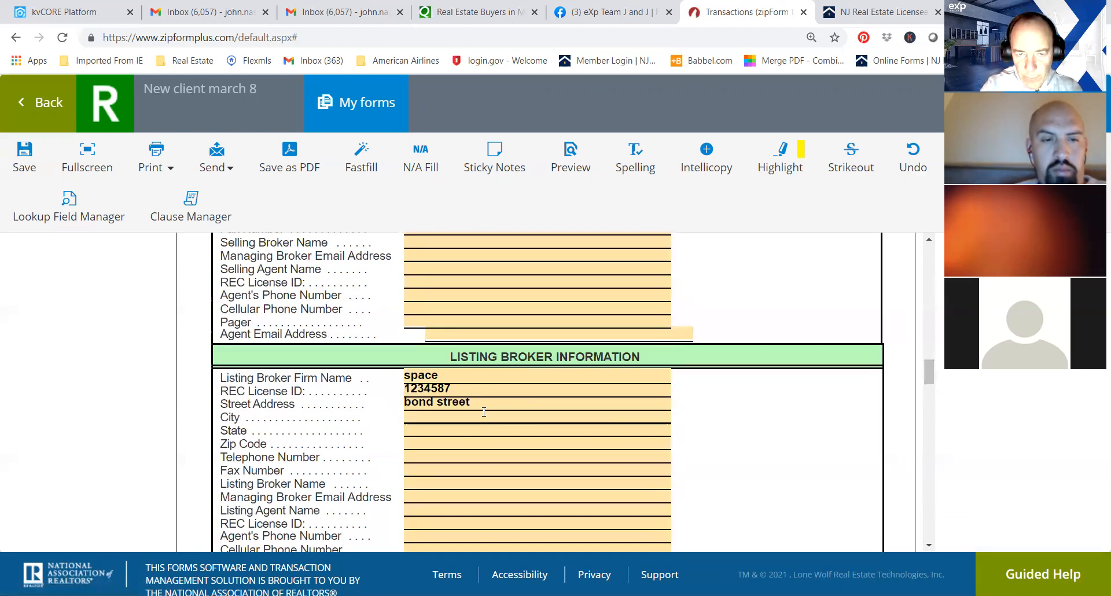
Fill in the listing broker's city and zip code, and enter nj as the state.
click(481, 416)
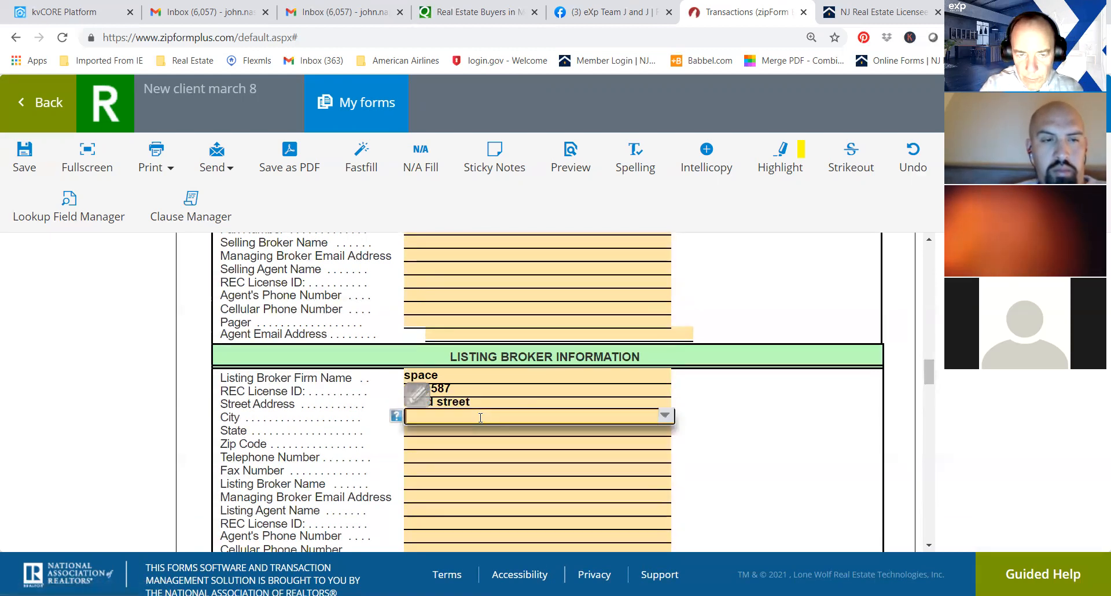
text(ap)
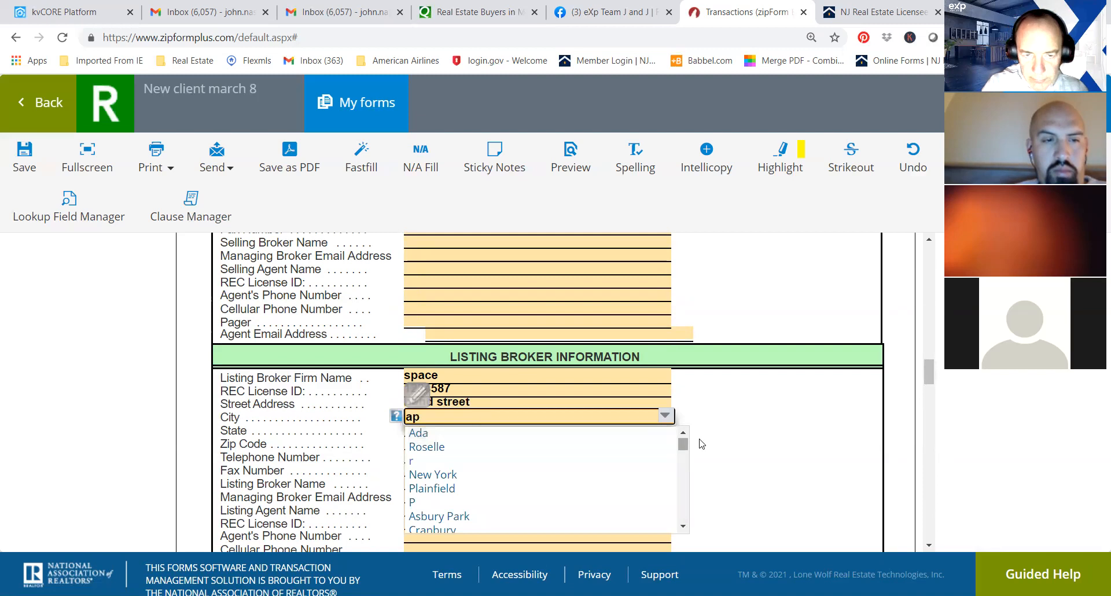
click(738, 416)
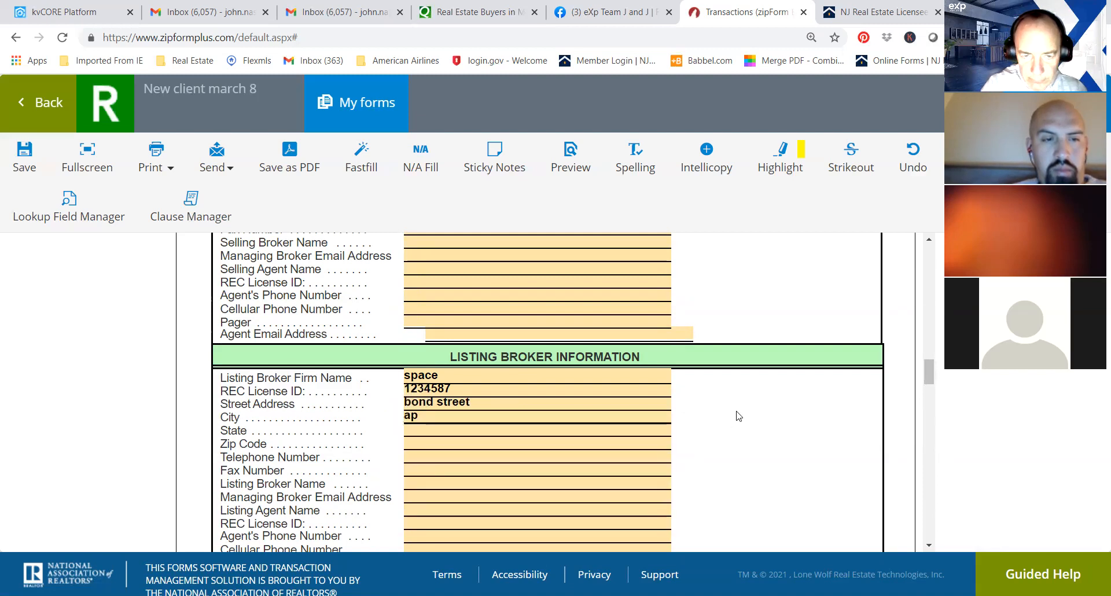
click(445, 430)
text(nj)
click(963, 424)
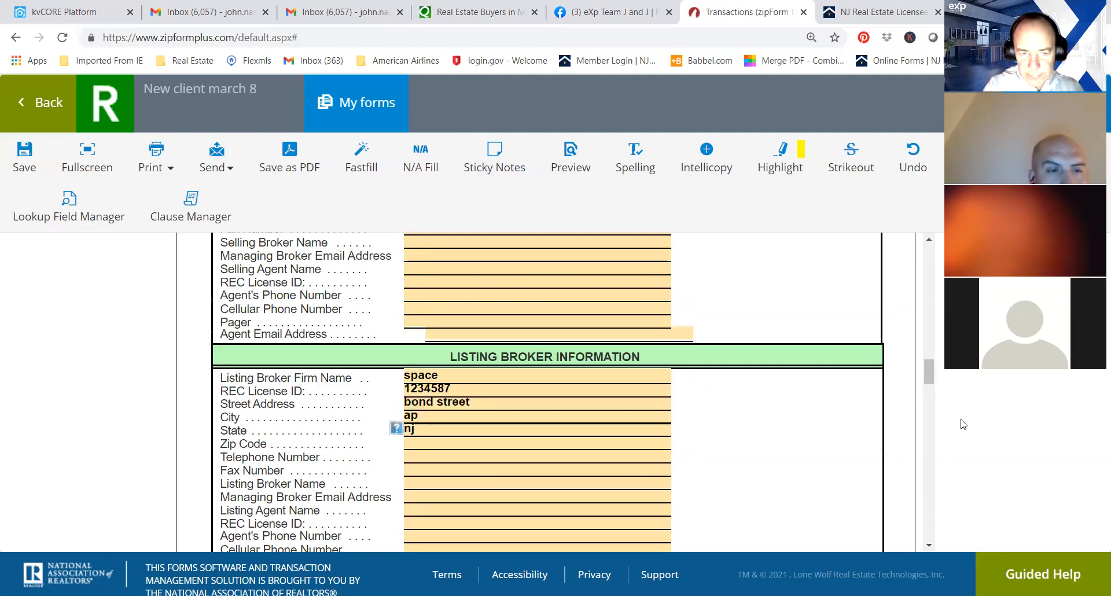
click(415, 444)
text(07712)
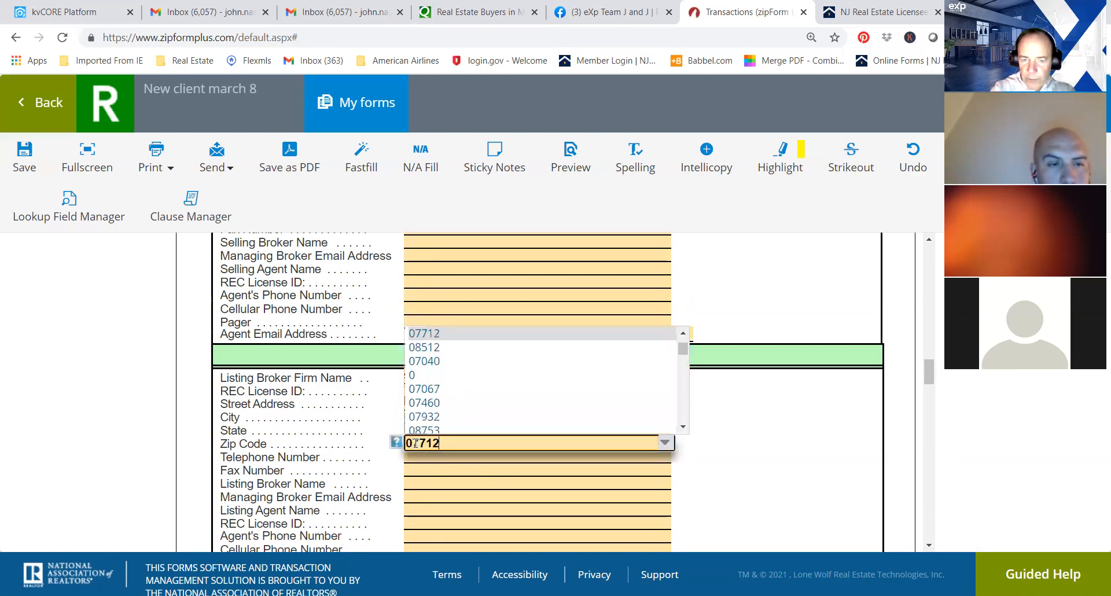
click(713, 464)
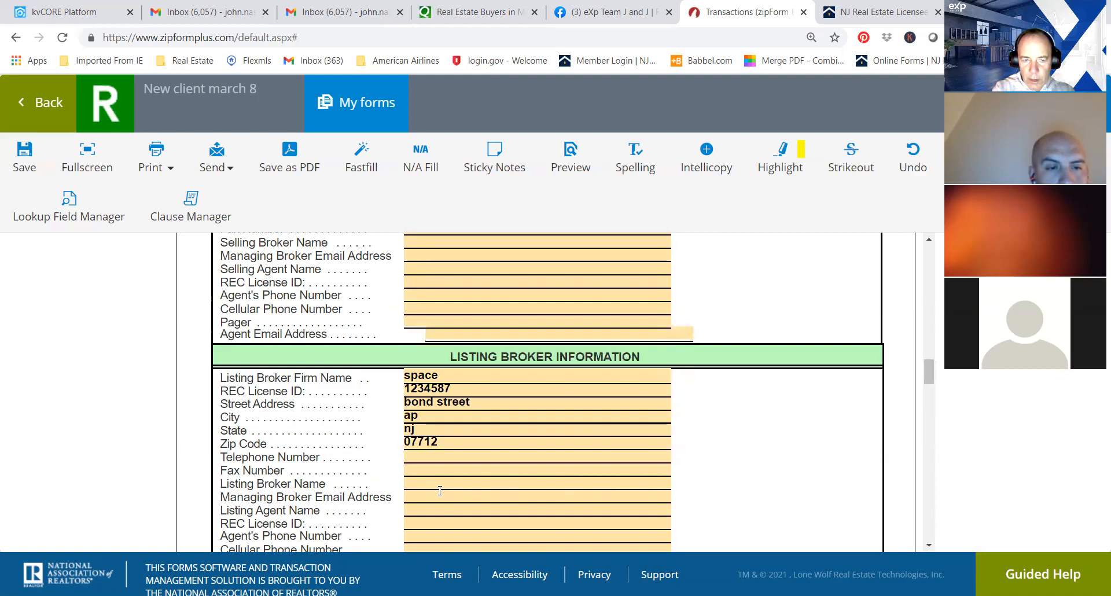
Fill in the listing agent's name and REC License ID.
click(430, 507)
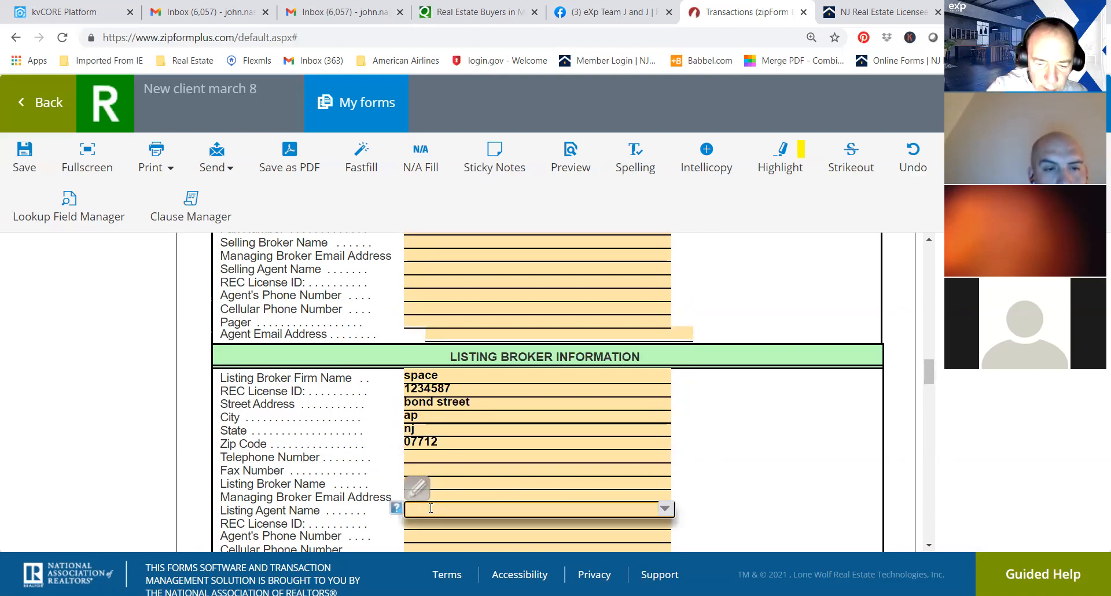
text(K n)
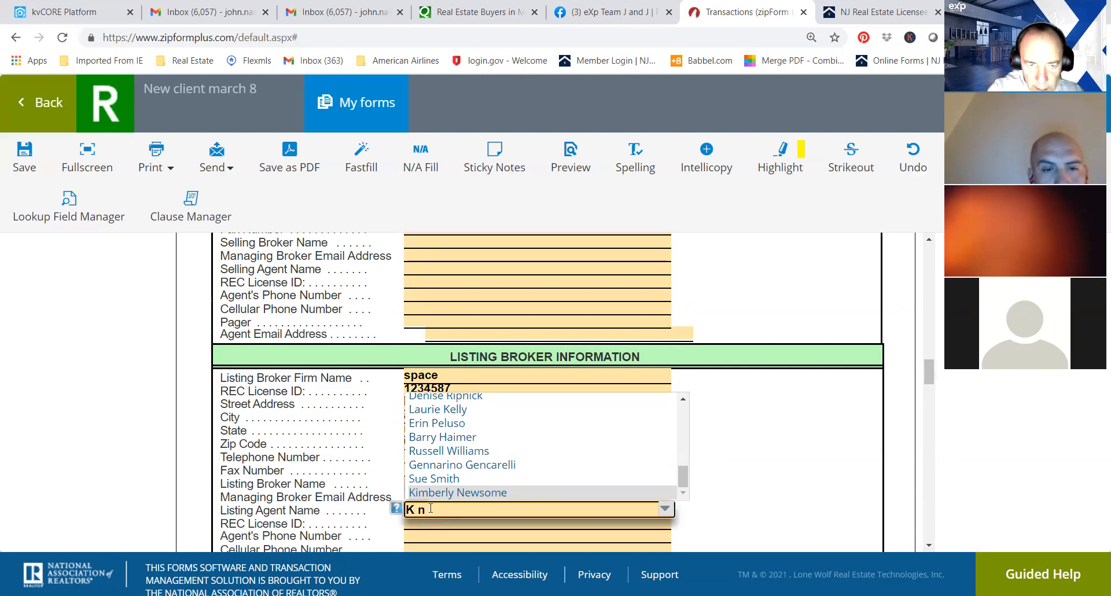
click(548, 521)
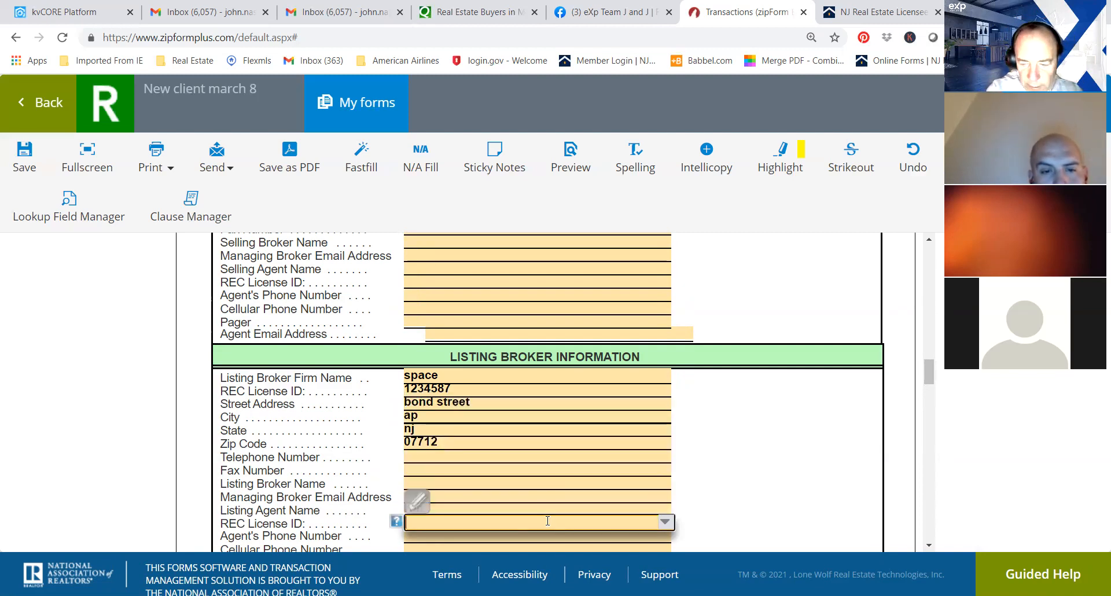
text(6541)
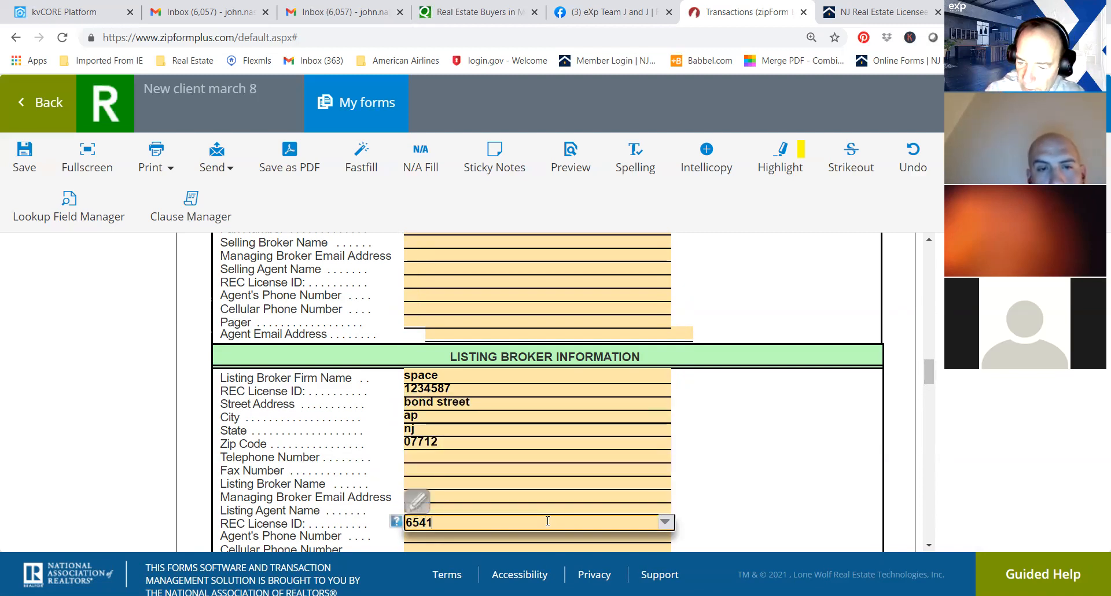
text(321)
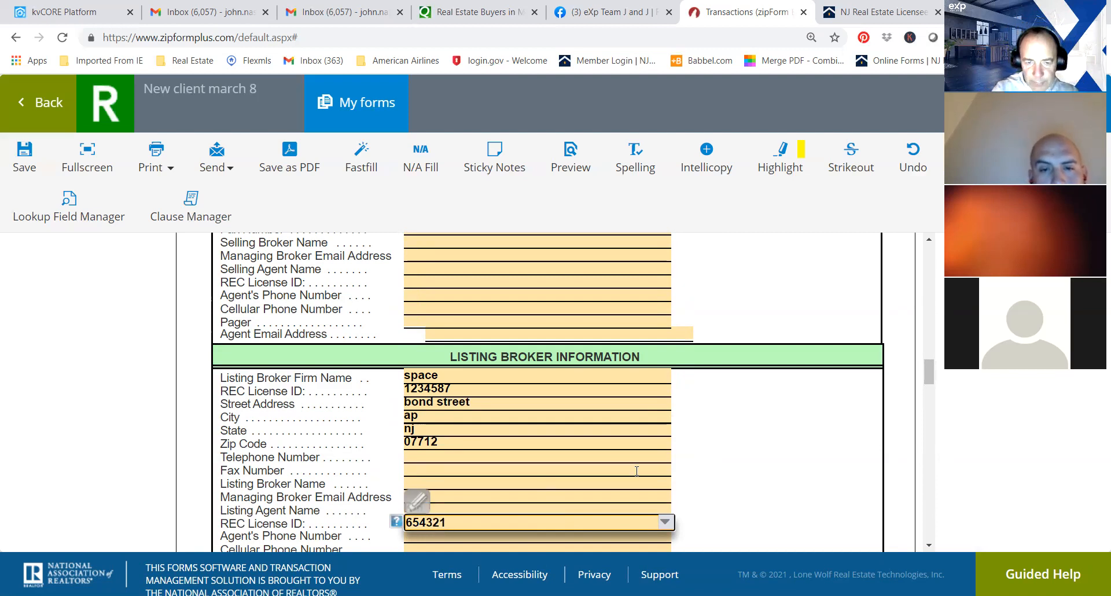
Fill in the listing agent's cellular phone number and email address.
click(645, 450)
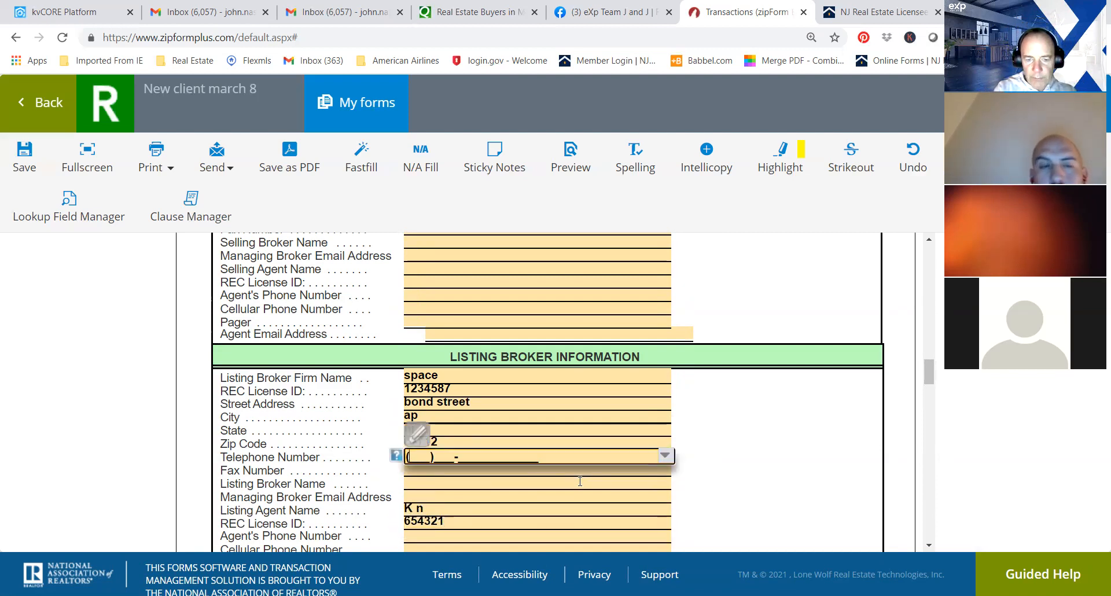
key(Tab)
text(732)999-9999)
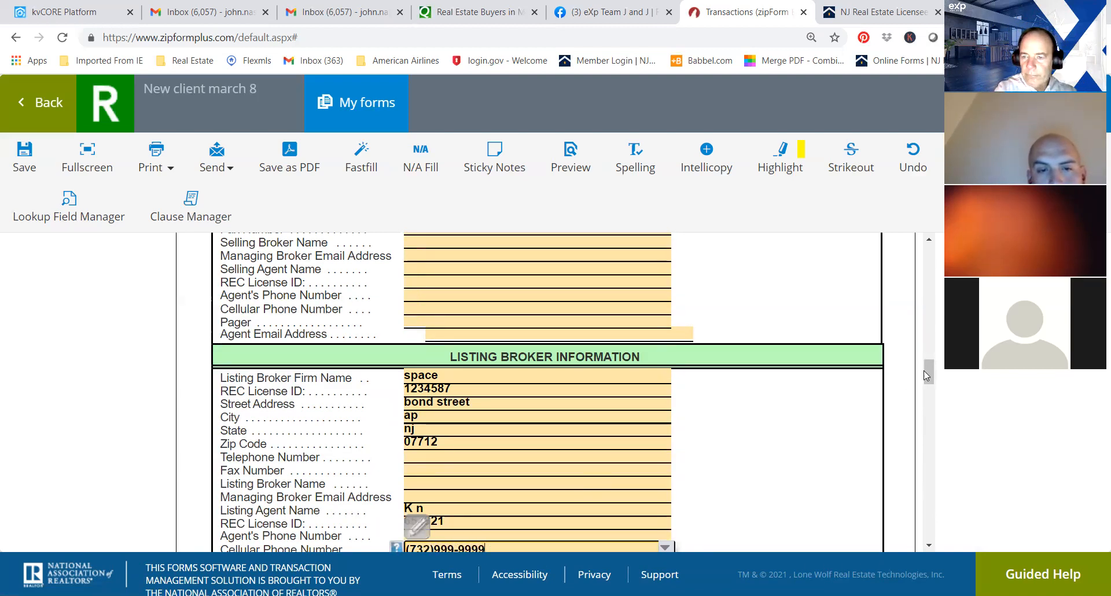
scroll(928, 376, down, 2)
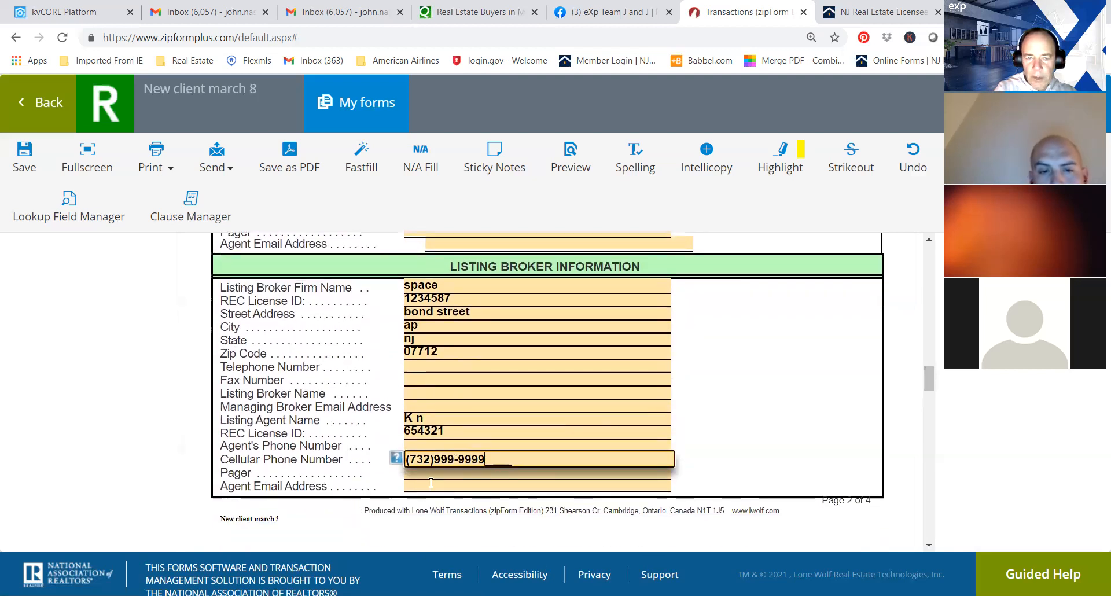
click(433, 483)
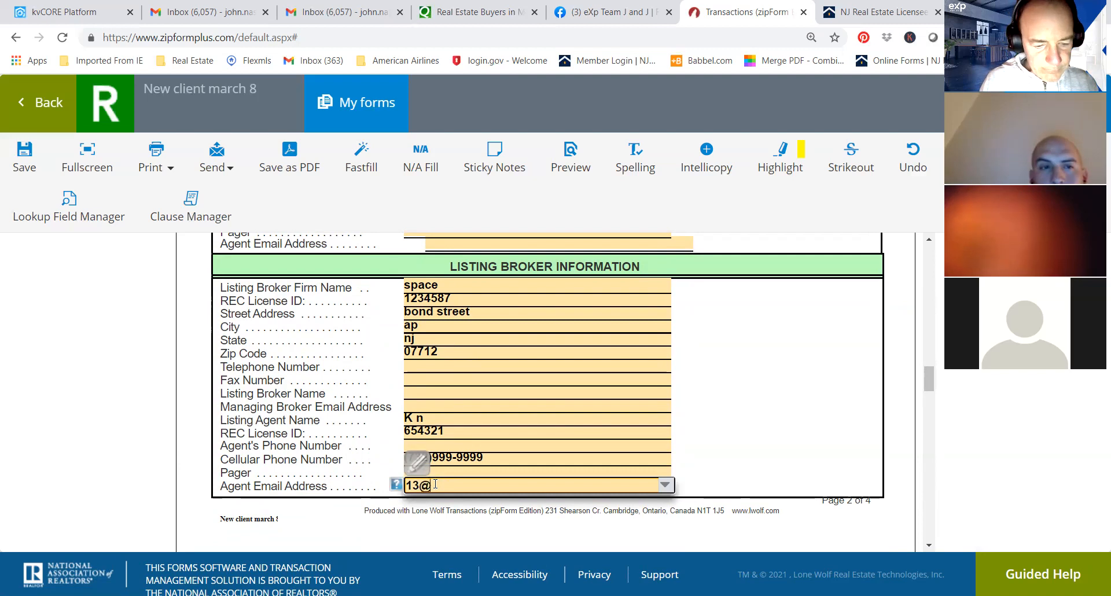
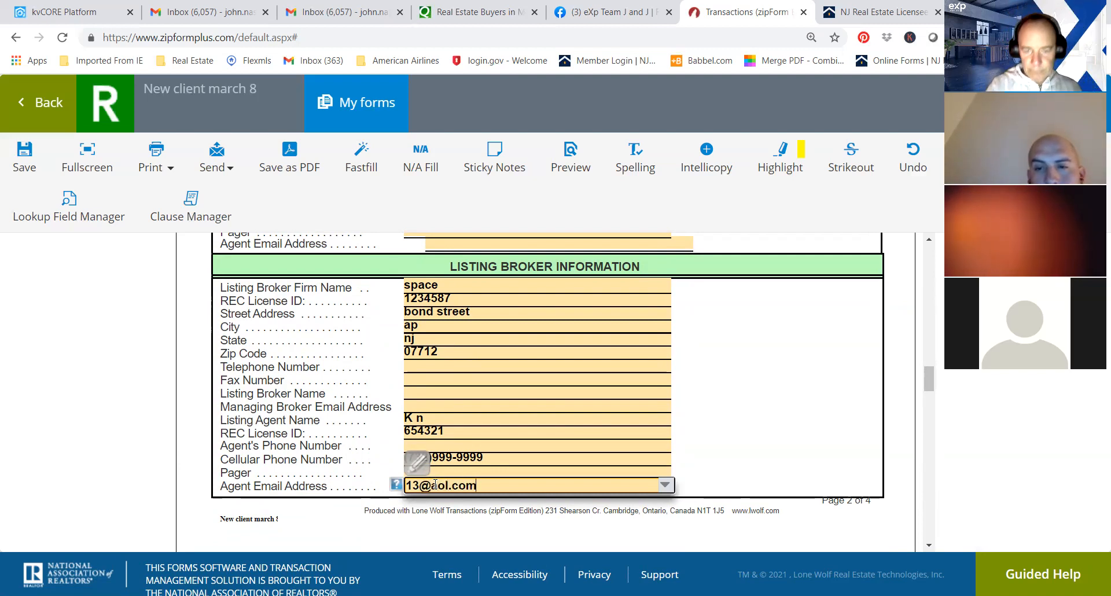
In the Property Information section, enter a sample street address and accept a suggested match to fill in the full property address.
drag(928, 378, 925, 405)
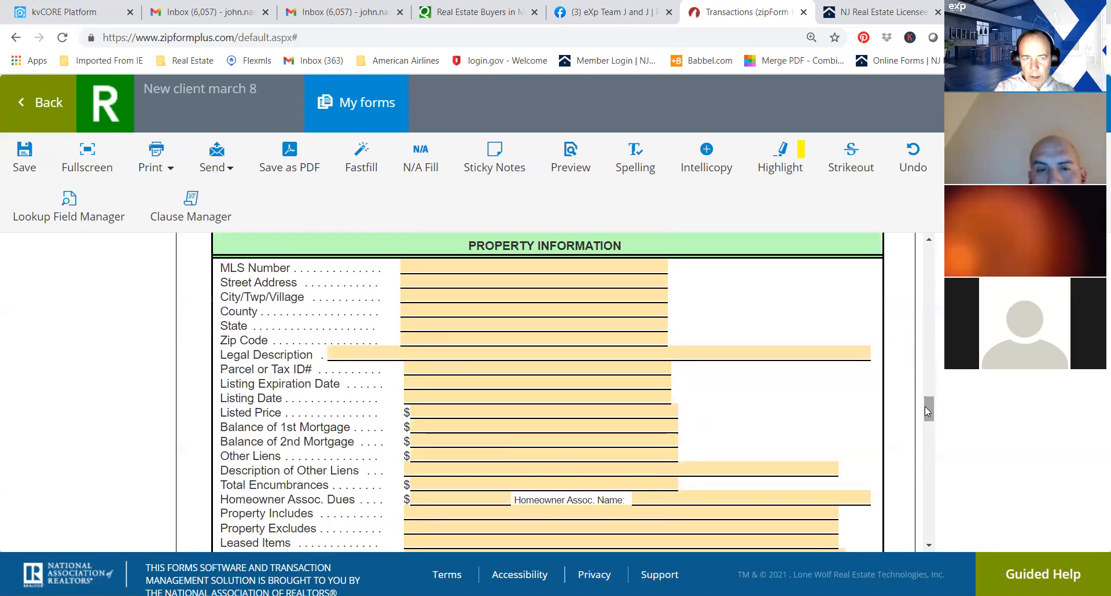
click(524, 278)
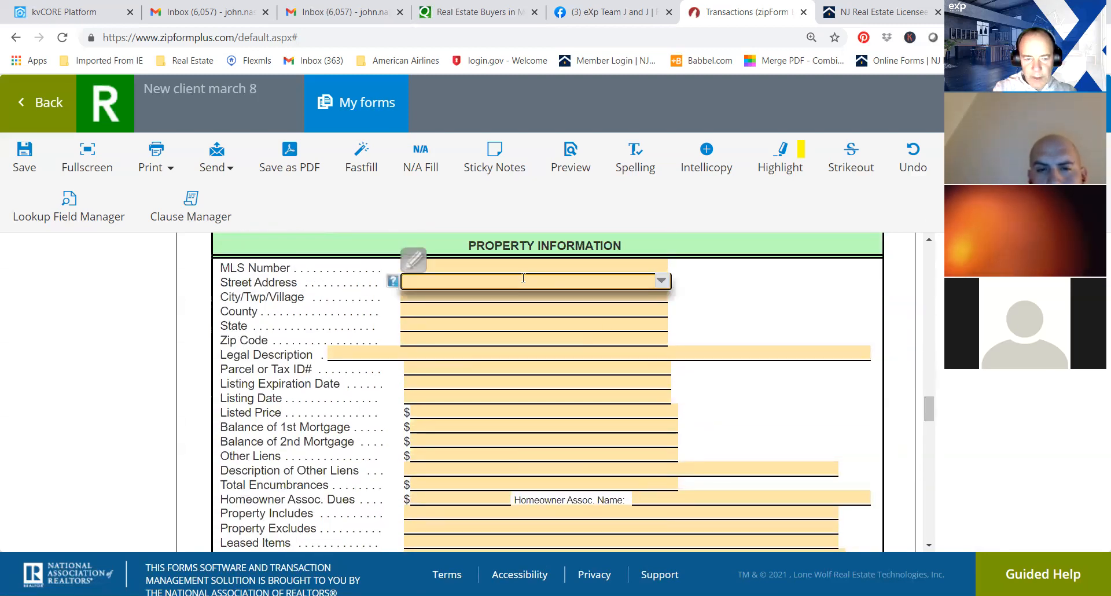
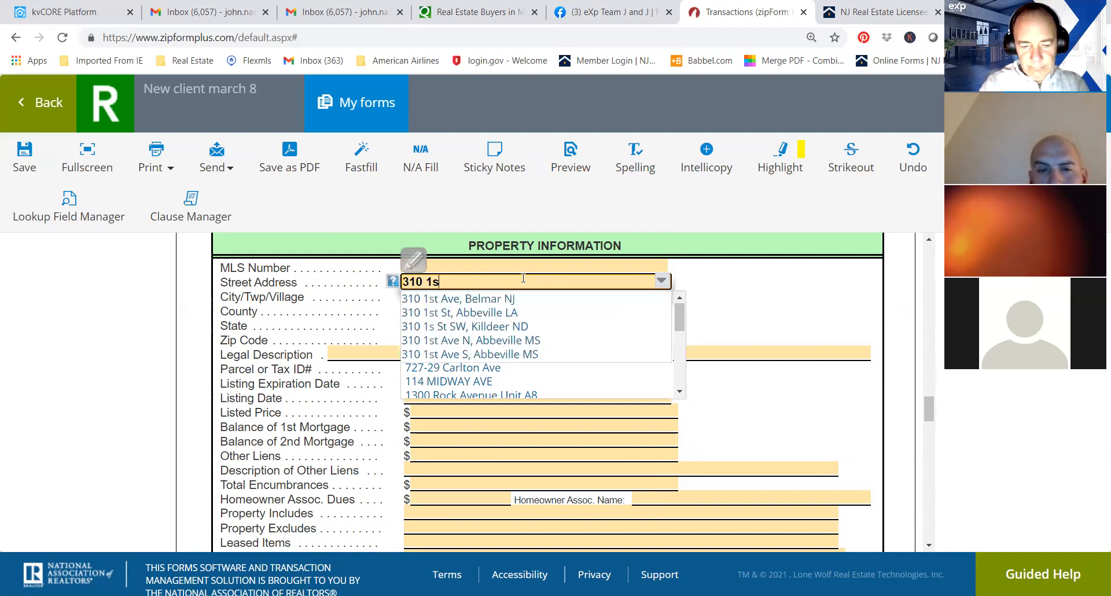
scroll(607, 303, up, 1)
click(606, 303)
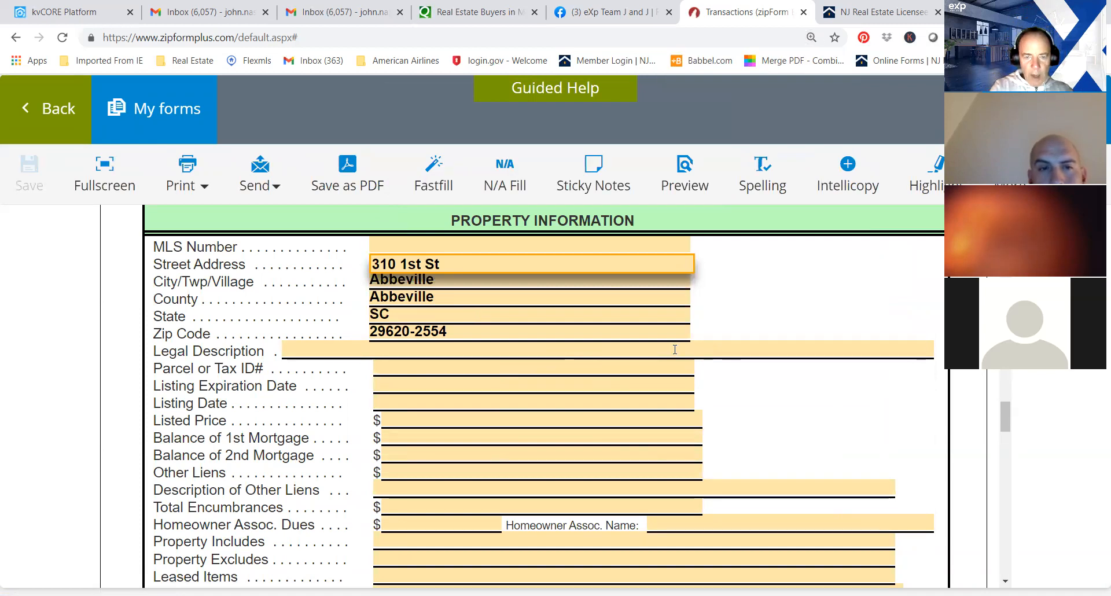
click(675, 349)
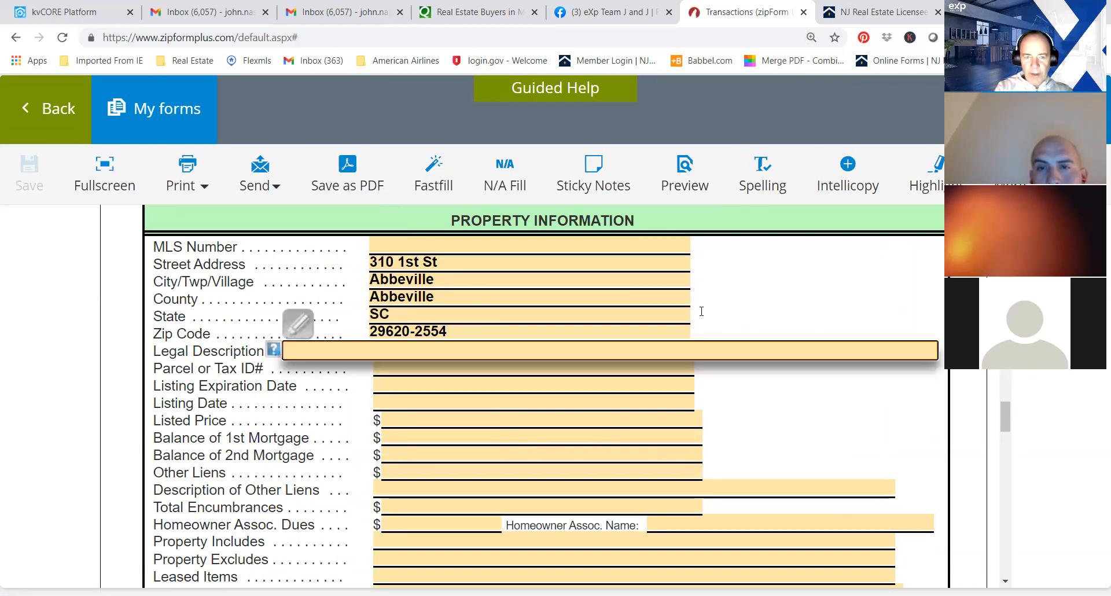
Enter the purchase terms: purchase price 150000, deposit amount 5000 and settlement date March 31, 2021.
drag(1006, 419, 1005, 437)
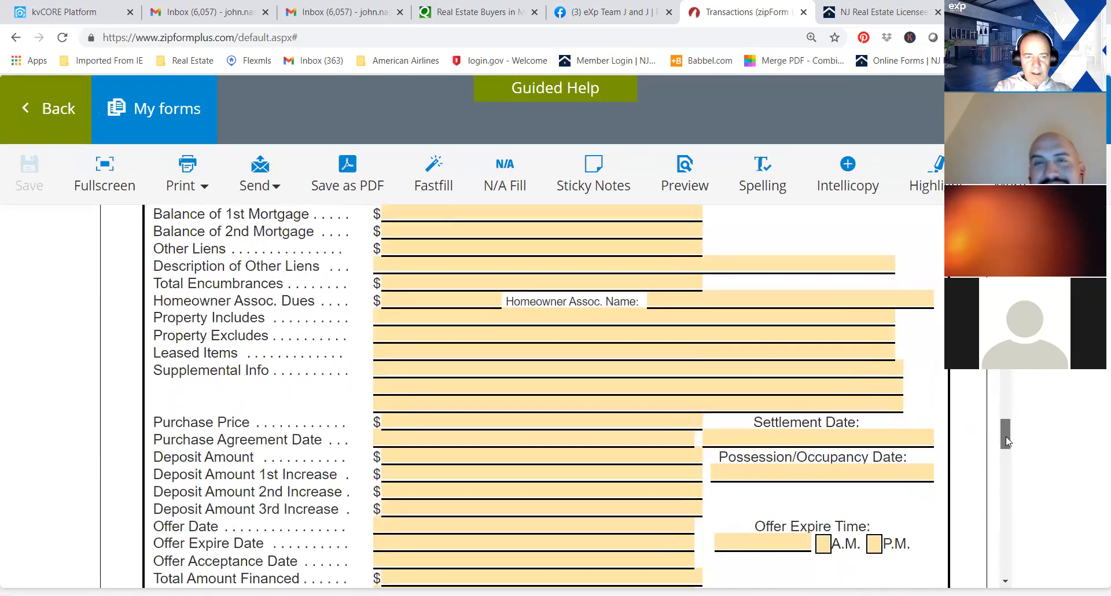
click(454, 420)
text(150000)
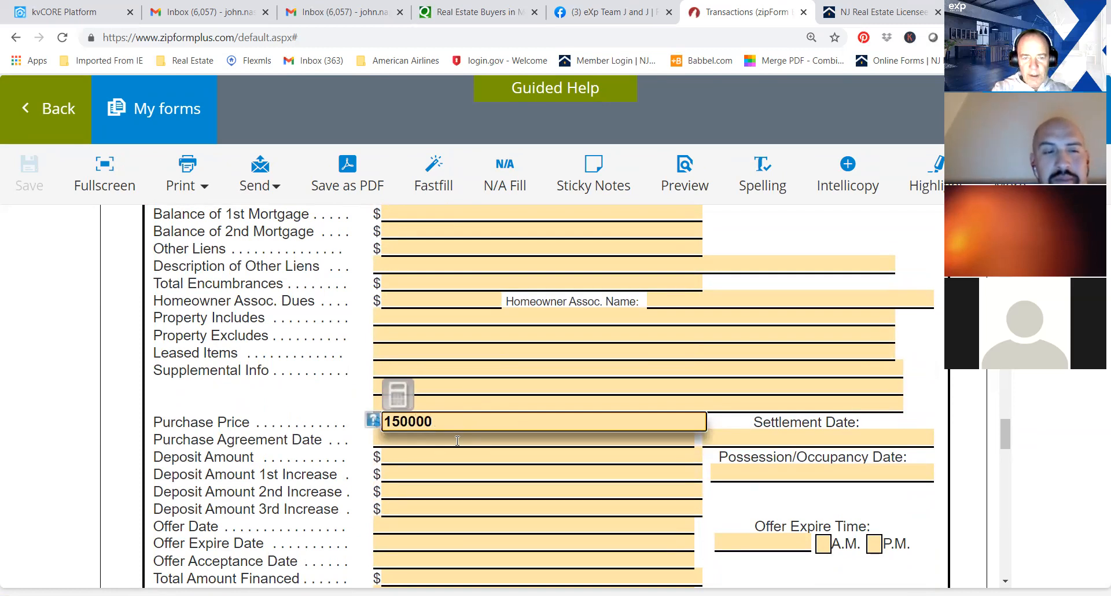
click(430, 456)
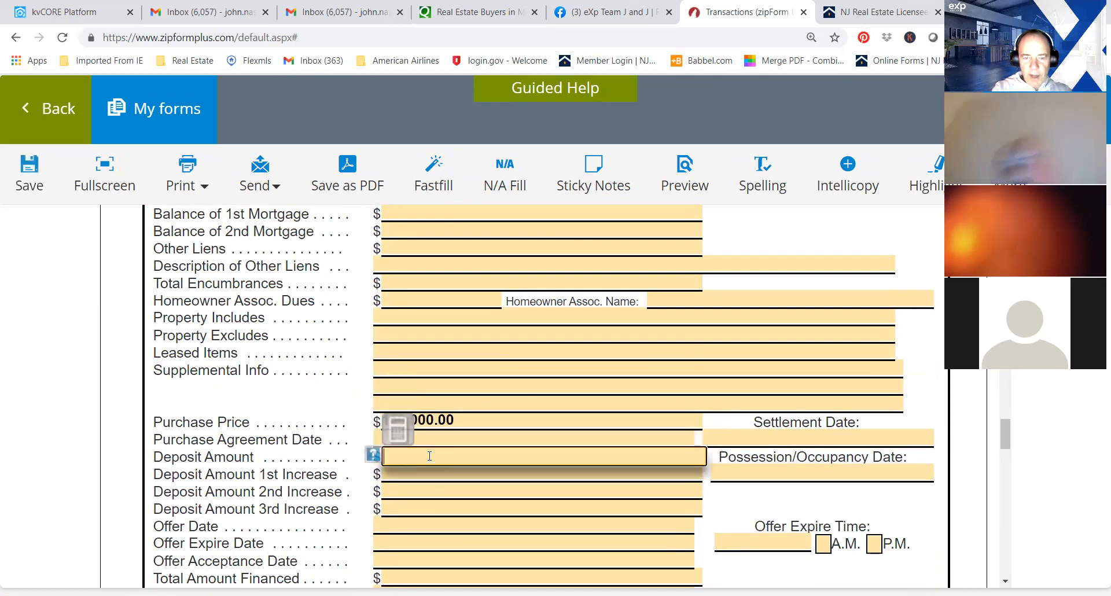
text(5000)
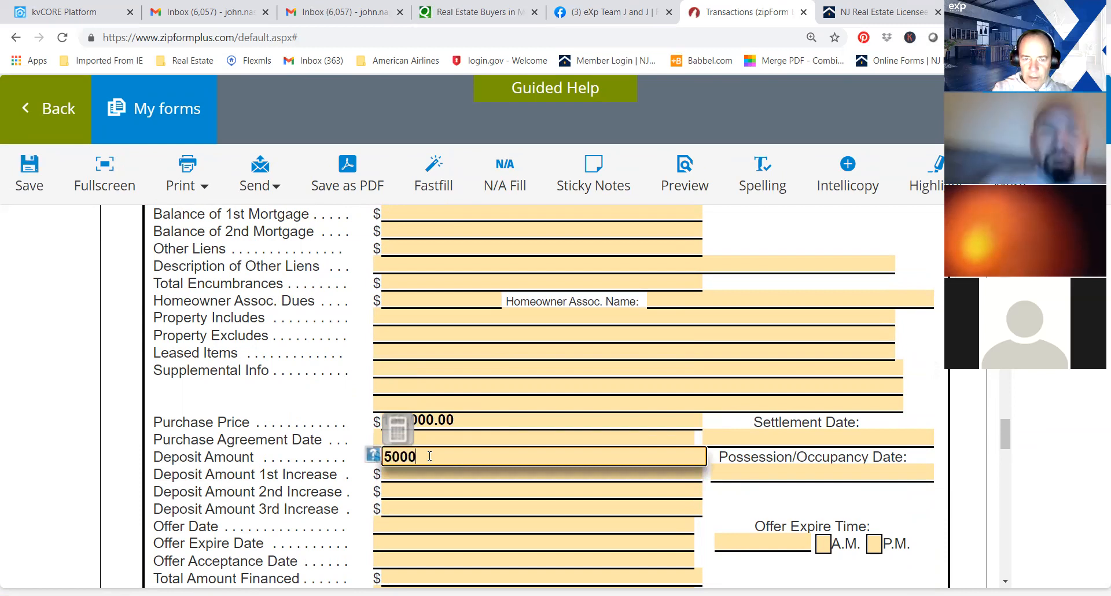
click(515, 501)
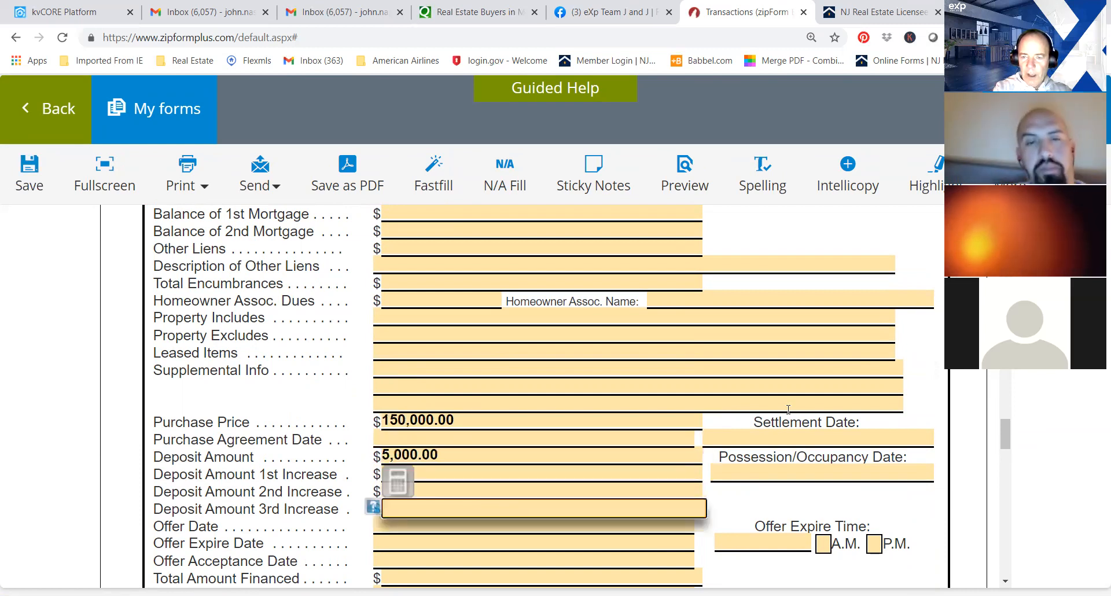
click(773, 440)
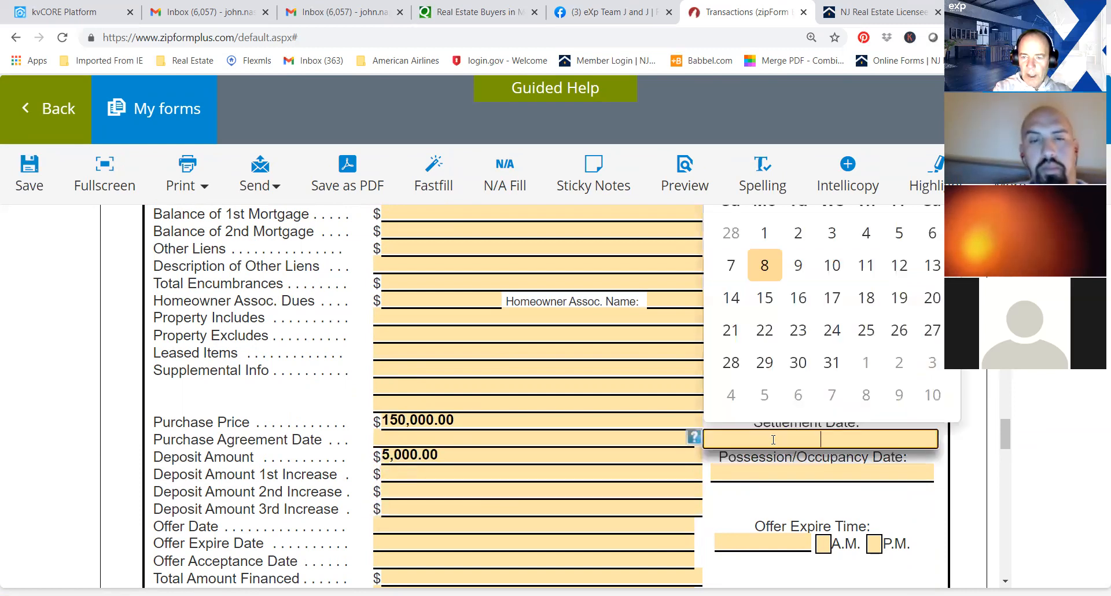
click(832, 362)
Set the property's lot number to 2 and its block to 3.
drag(1006, 429, 1007, 445)
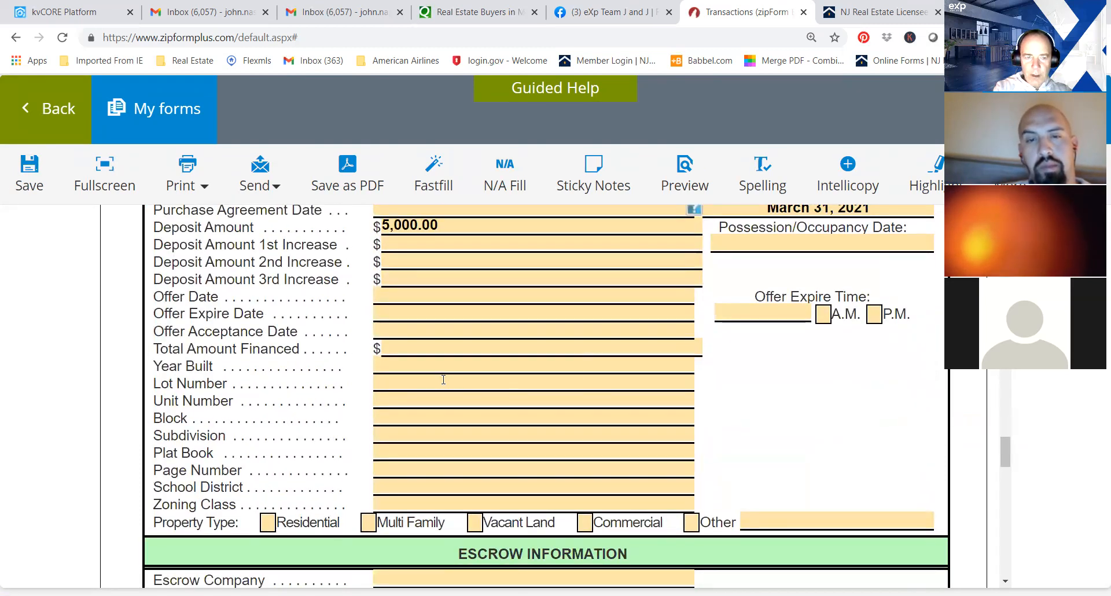
click(386, 384)
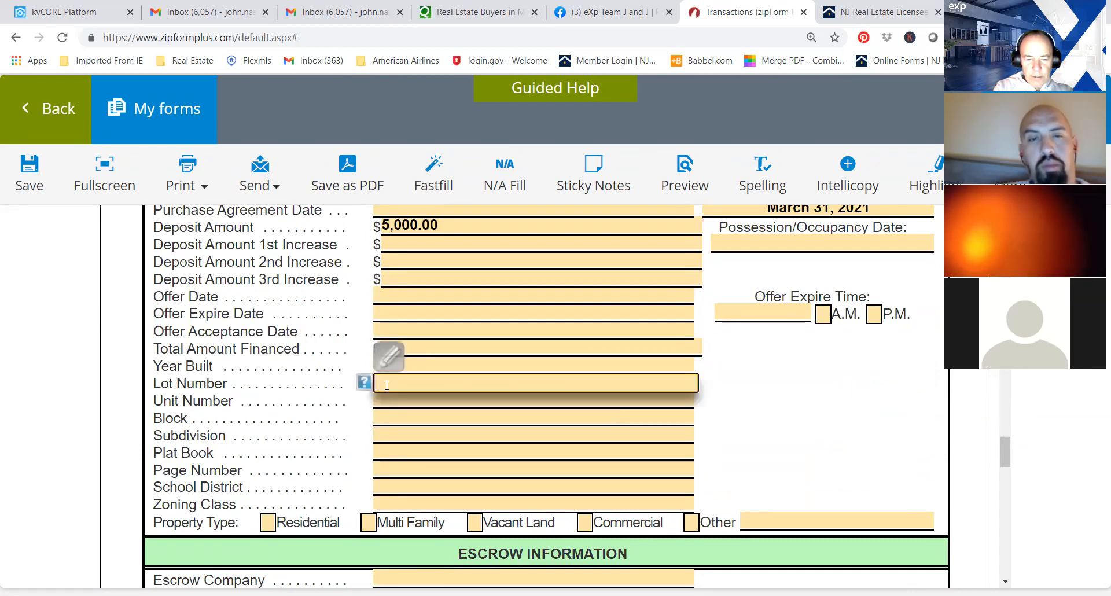
text(2)
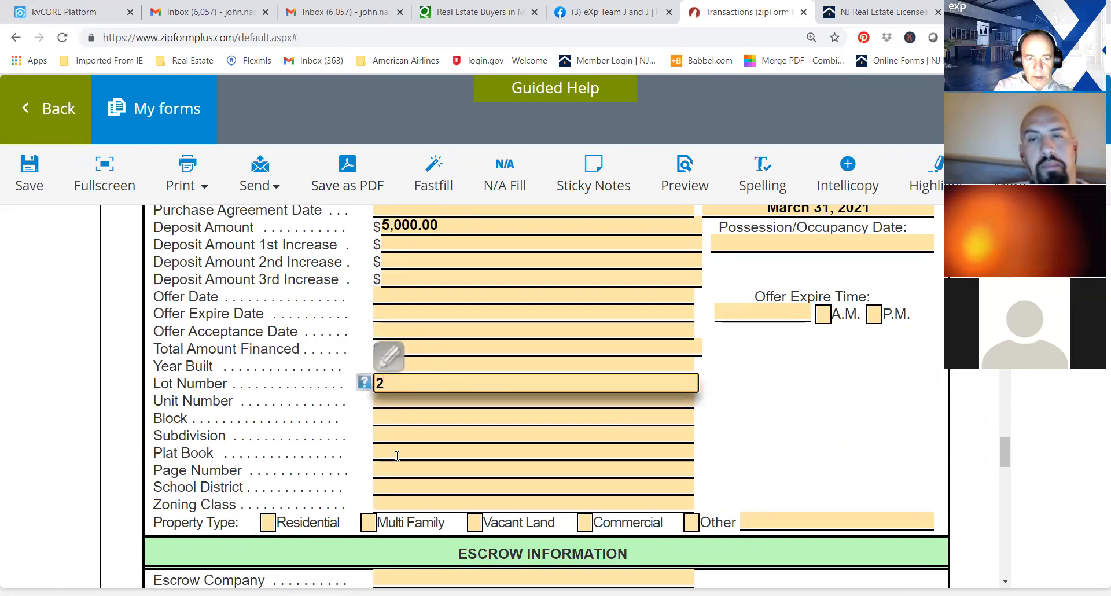
click(383, 421)
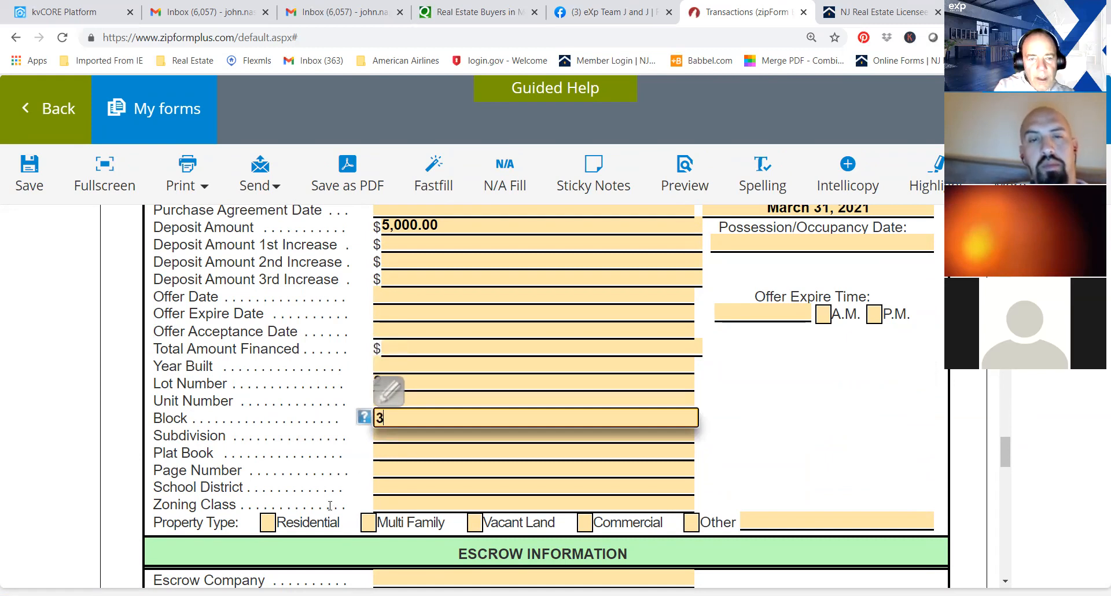
text(3)
Mark the property type as Residential.
click(293, 522)
right_click(293, 521)
key(Escape)
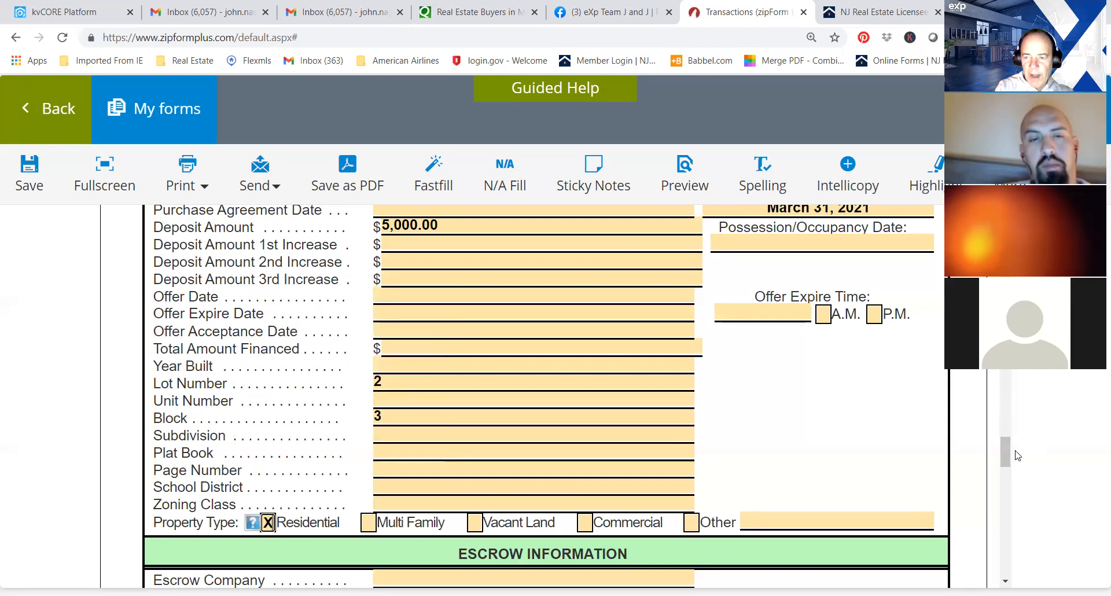
Mark the mortgage type as Conv. in the lender section of the cover sheet.
drag(1004, 449, 1004, 513)
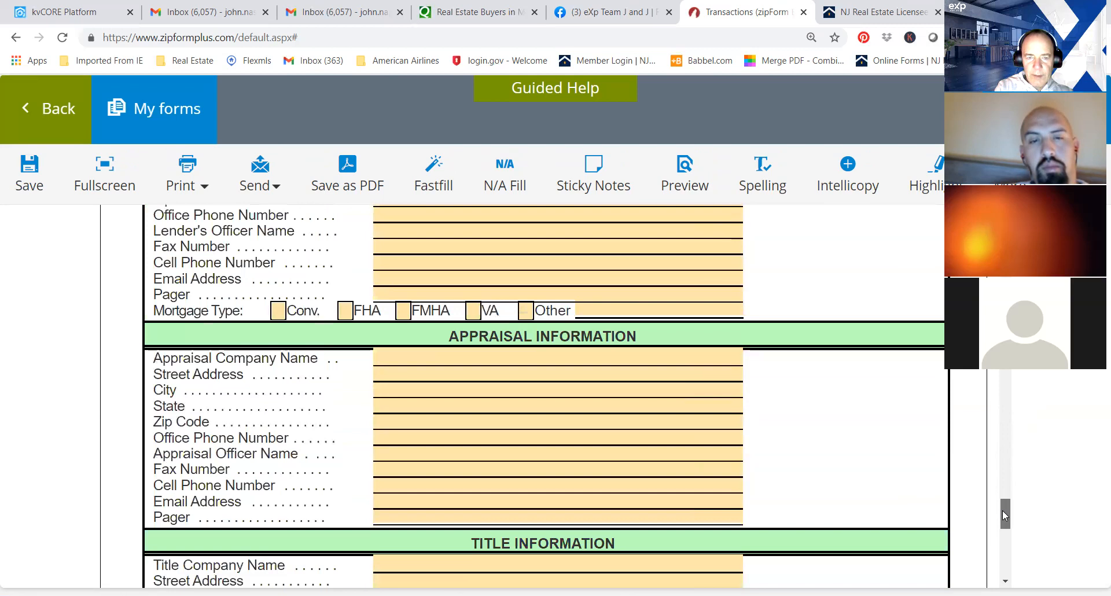
right_click(278, 317)
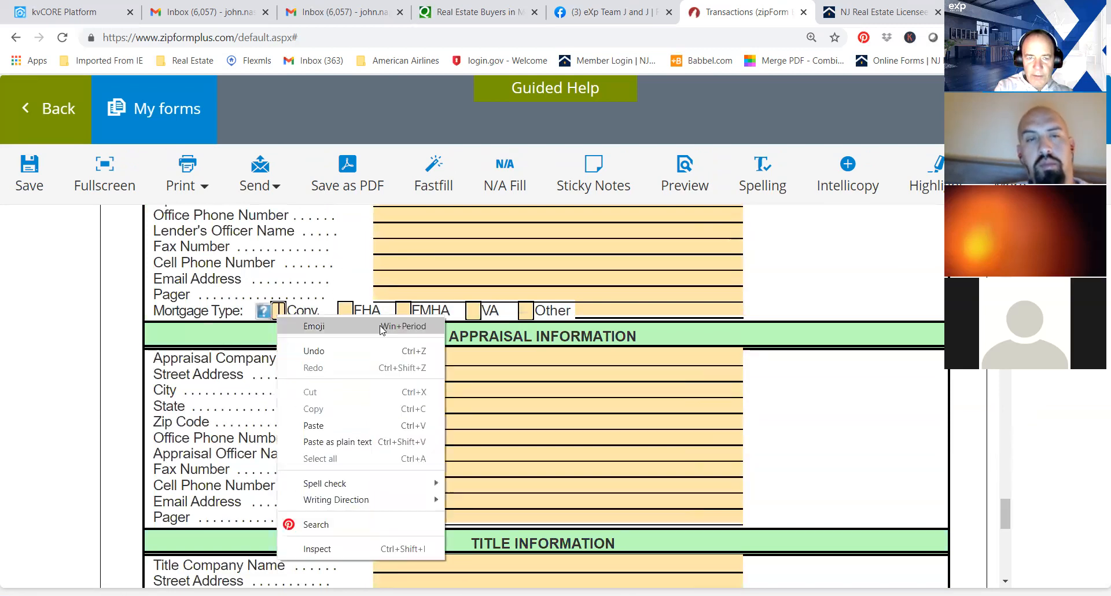
click(279, 312)
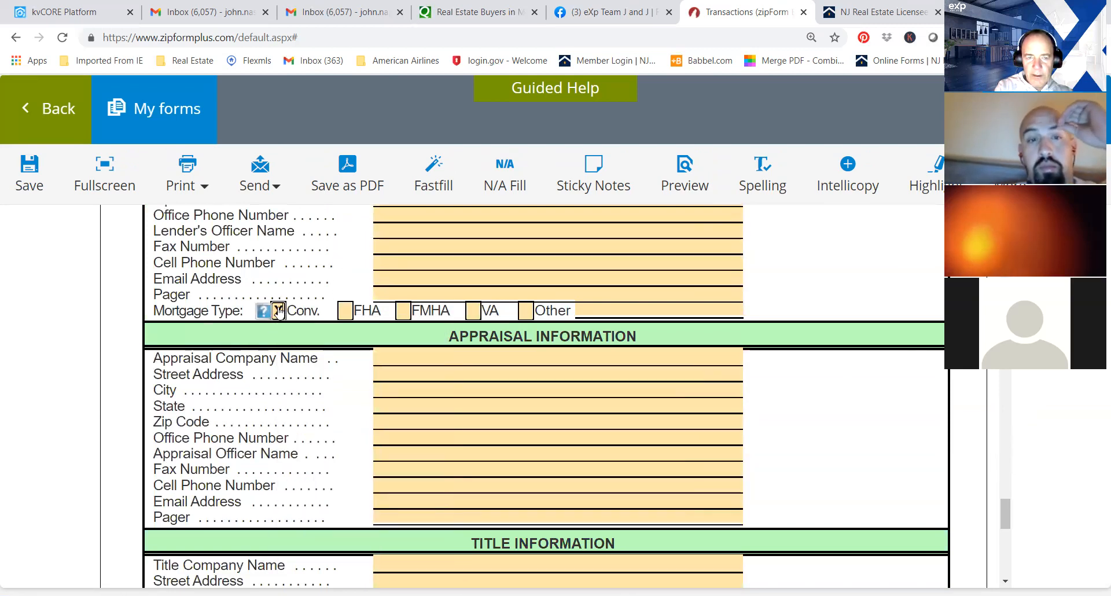
Save the transaction cover sheet and return to the template's document list.
drag(1005, 514, 1007, 222)
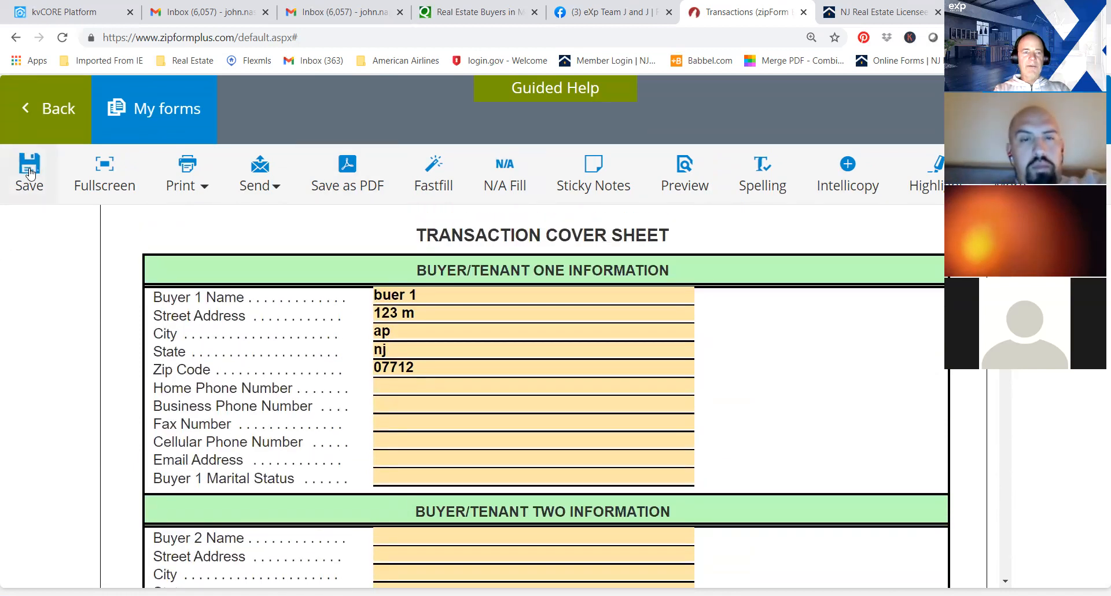
click(31, 173)
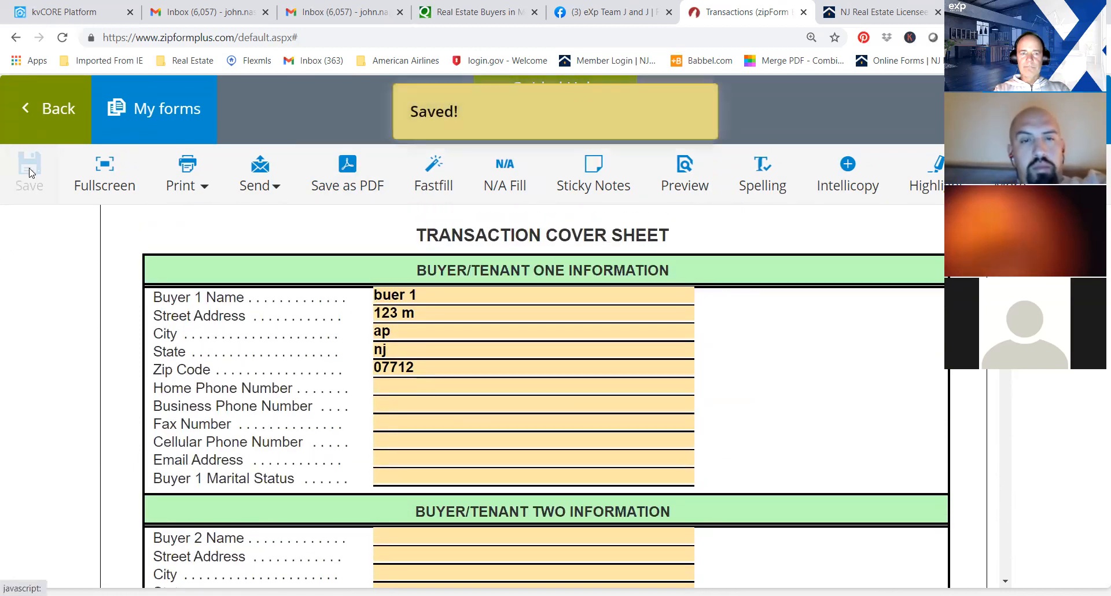
click(26, 107)
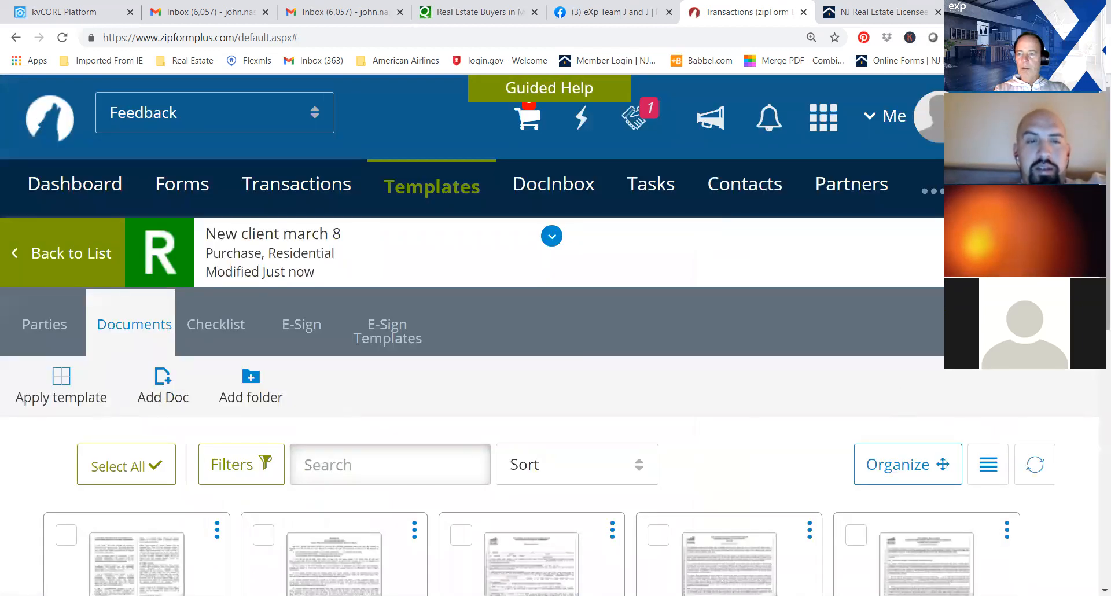
Open Contract of Sale, Form 118, and mark in its notice that the broker represents the buyer, not the seller.
scroll(556, 335, down, 5)
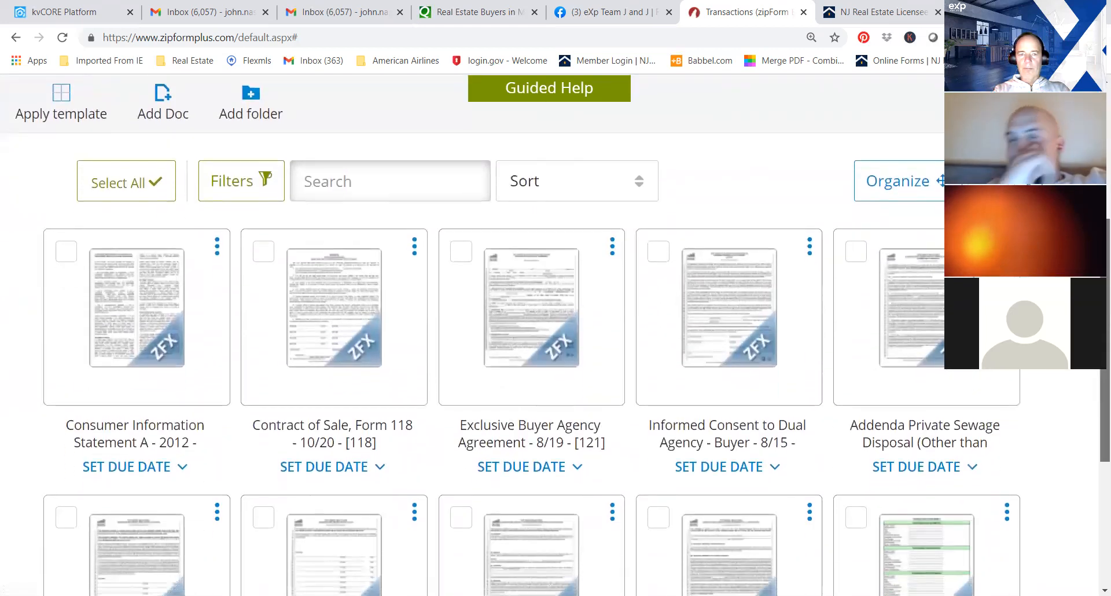
click(334, 283)
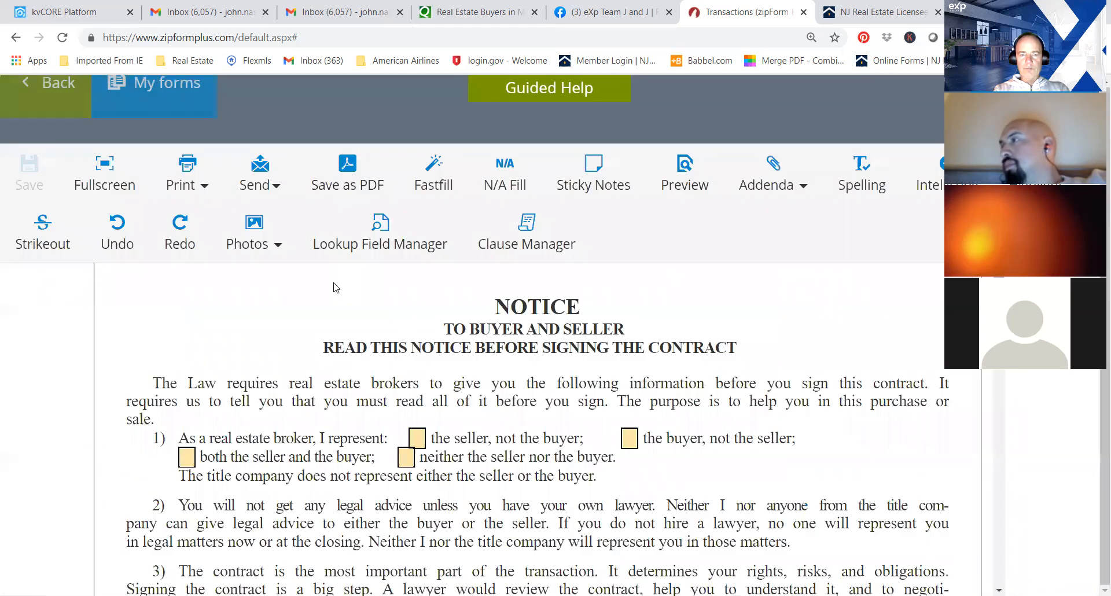
scroll(539, 428, down, 3)
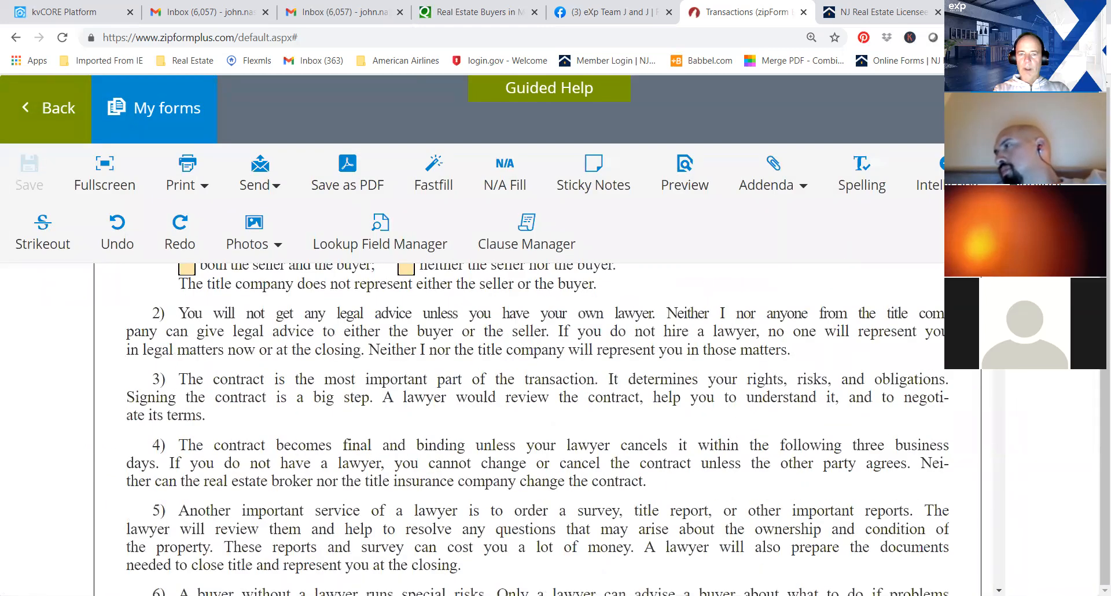
scroll(538, 429, up, 1)
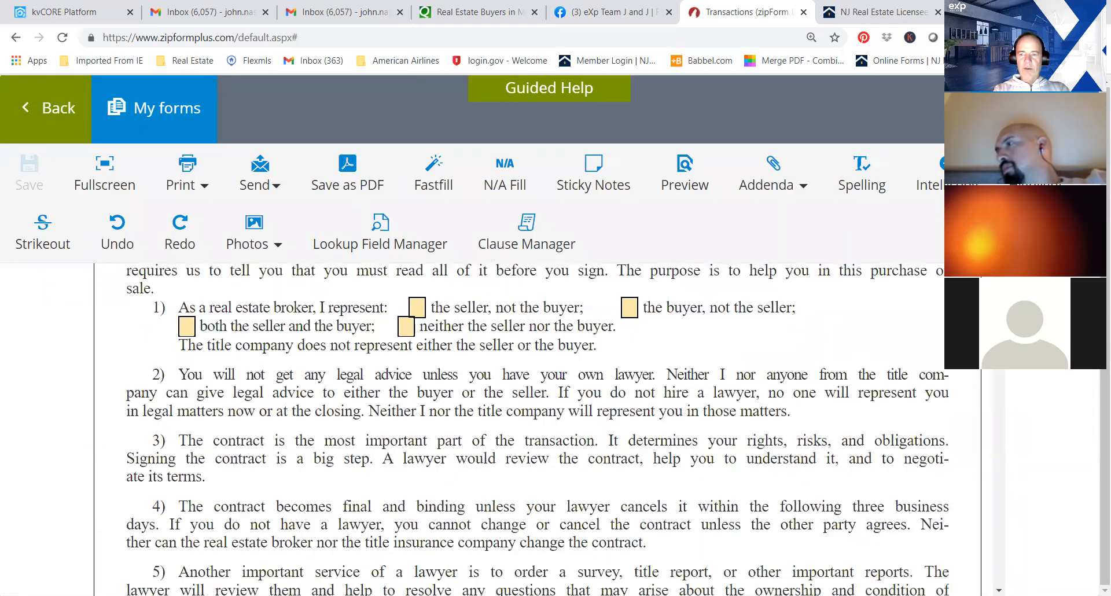
click(631, 311)
Fill the municipal tax map field in the contract's property description with the placeholder text asbuvijdkf c.
scroll(538, 428, down, 15)
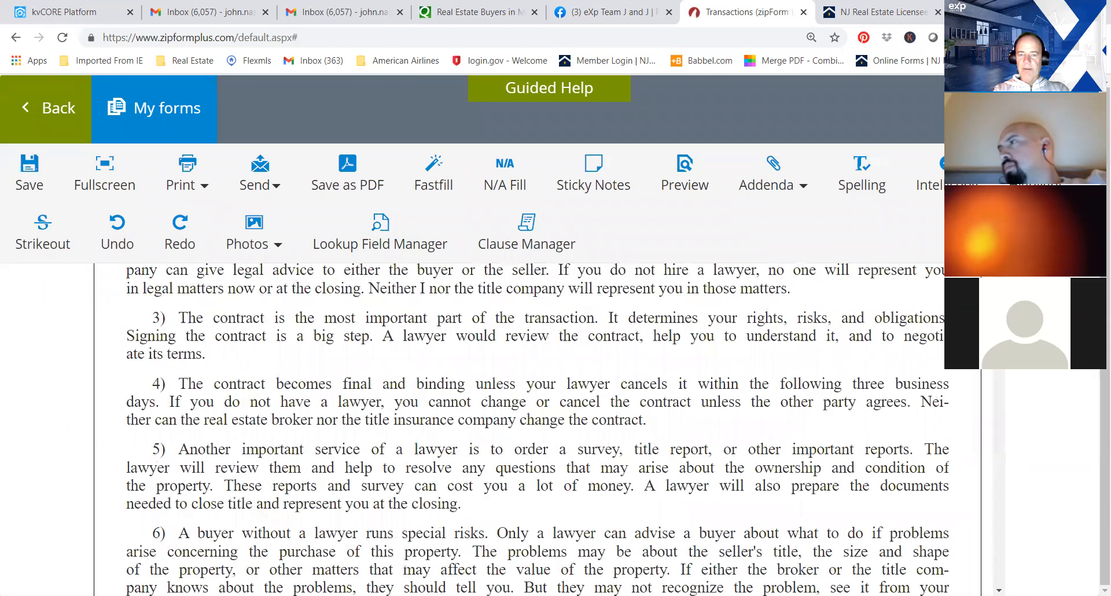
scroll(538, 428, down, 5)
scroll(538, 429, up, 11)
scroll(538, 428, down, 4)
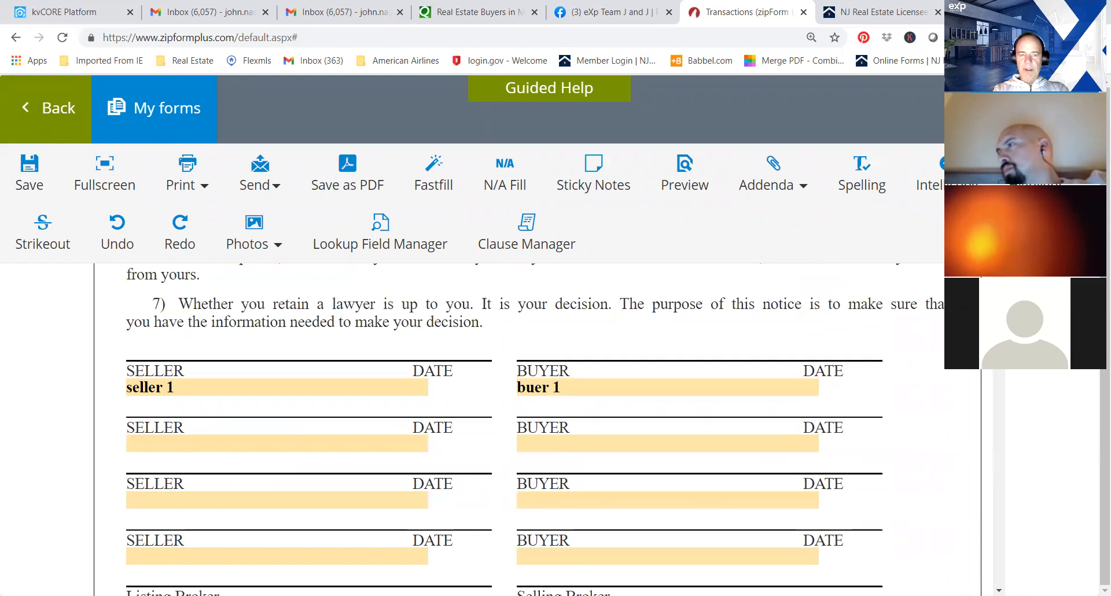
scroll(538, 428, down, 12)
scroll(538, 428, down, 3)
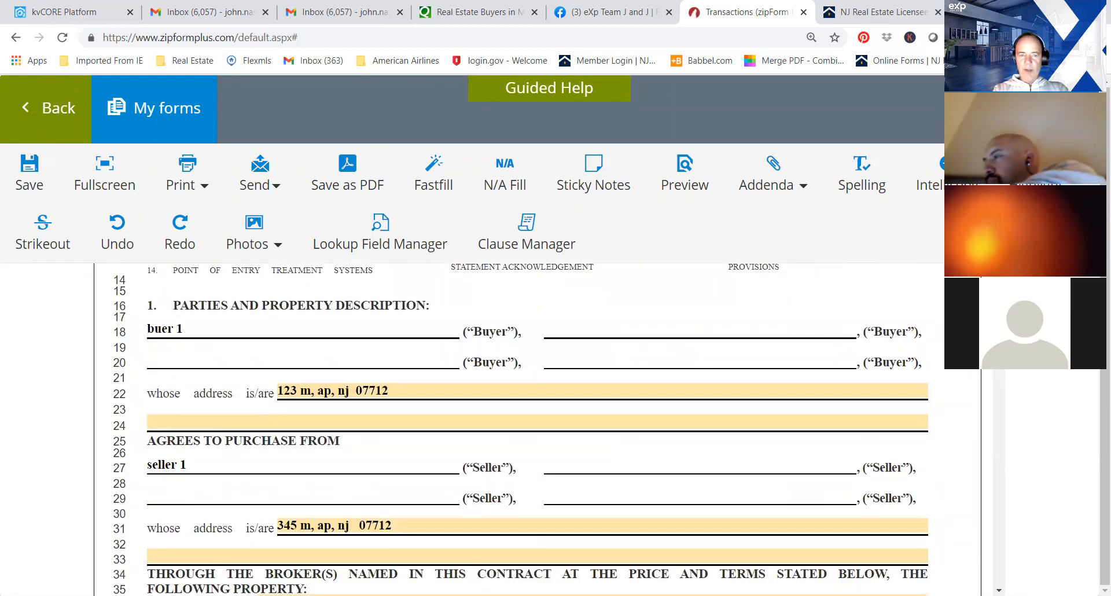
scroll(538, 429, down, 4)
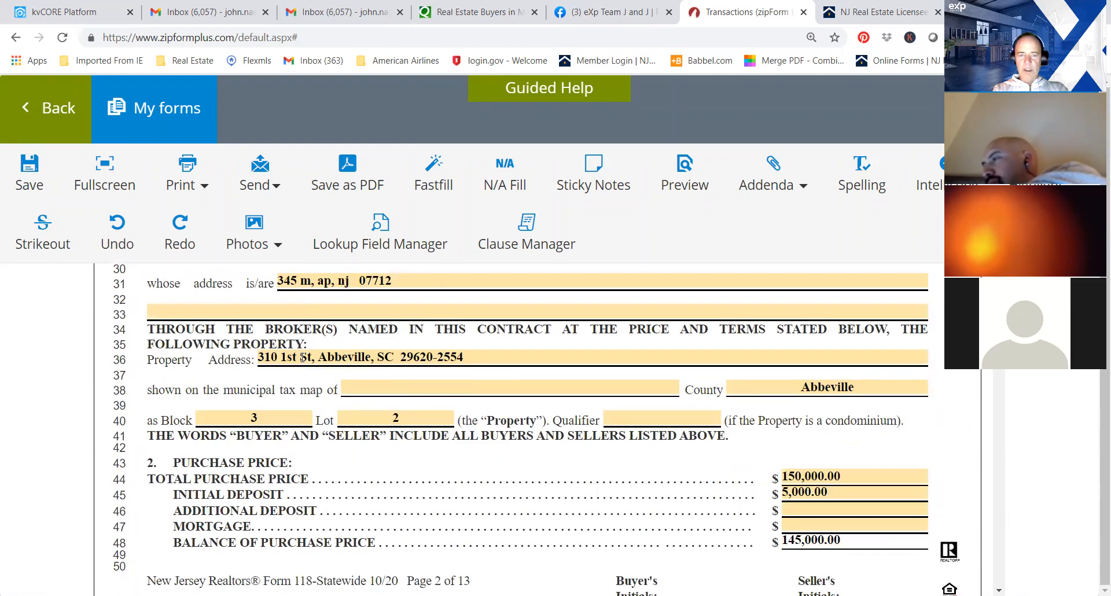
click(429, 387)
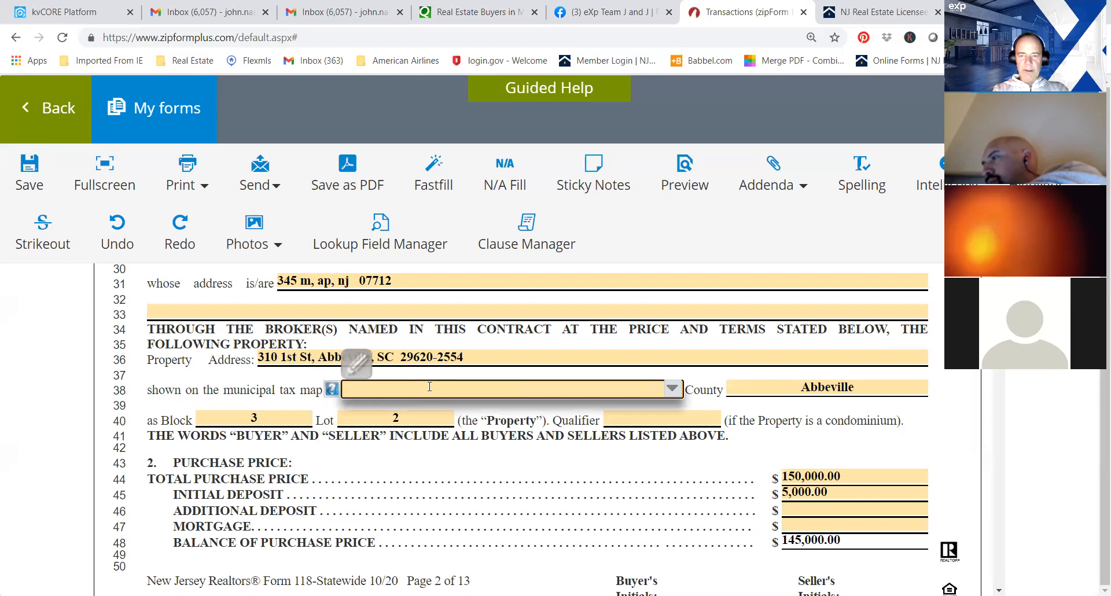
text(m)
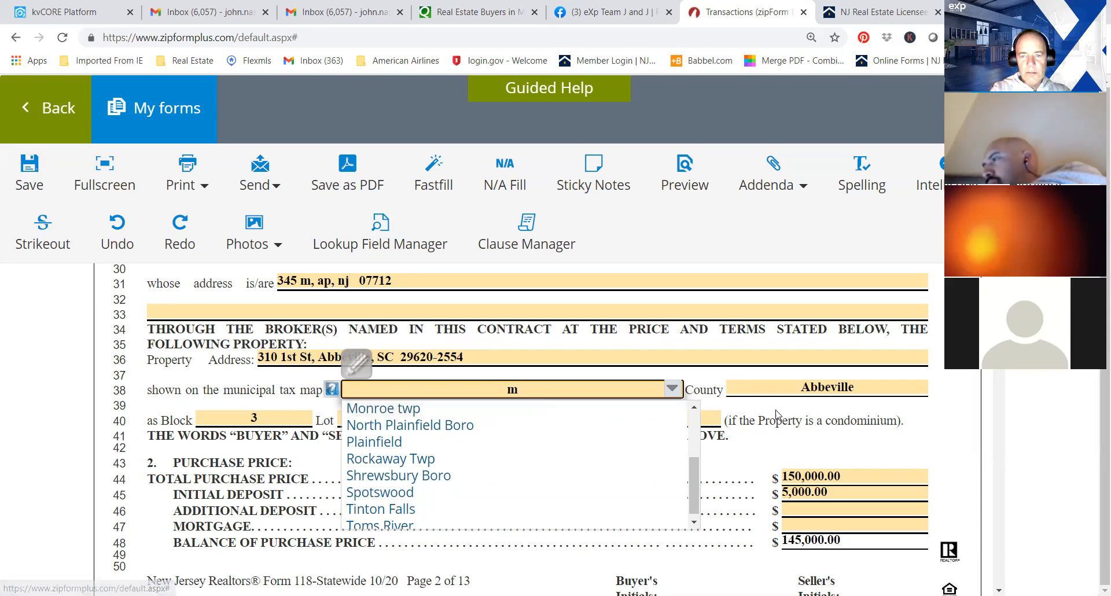
click(834, 426)
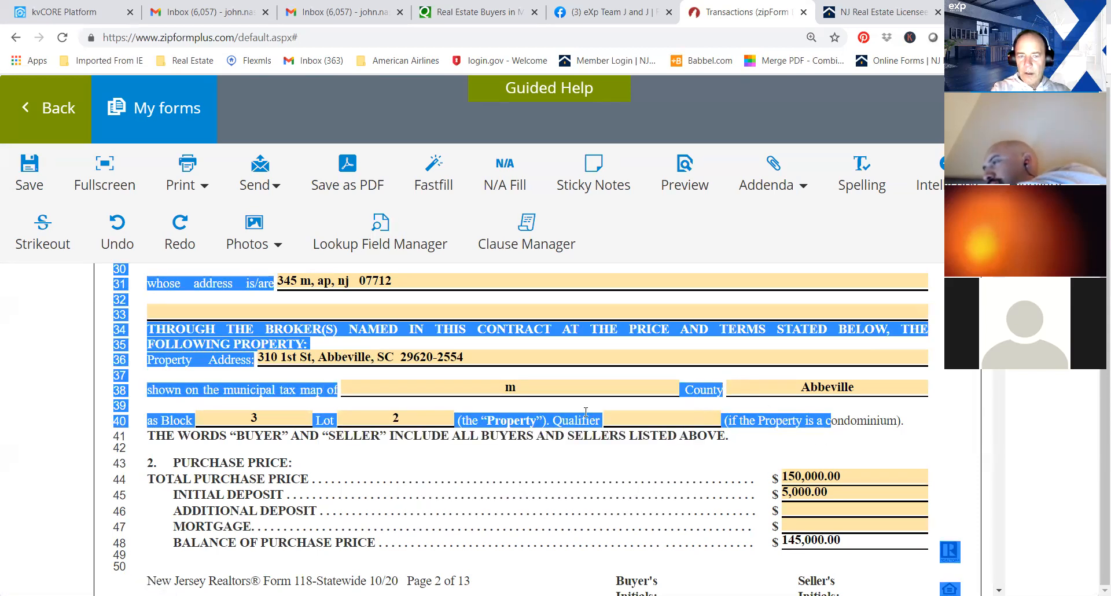
click(528, 404)
click(521, 388)
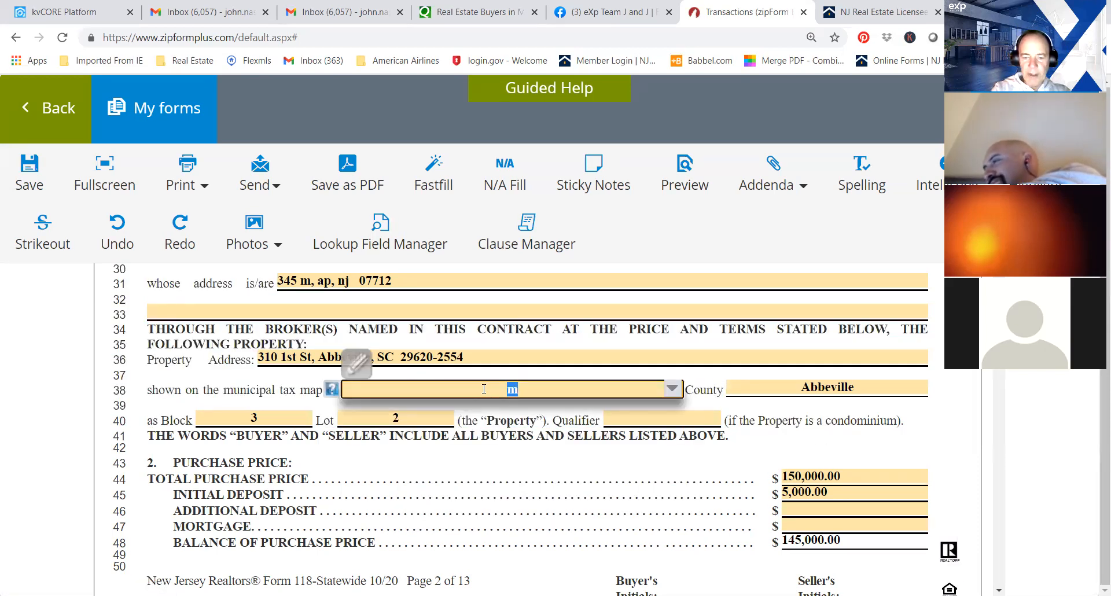
text(asbuvijdkf c)
key(Tab)
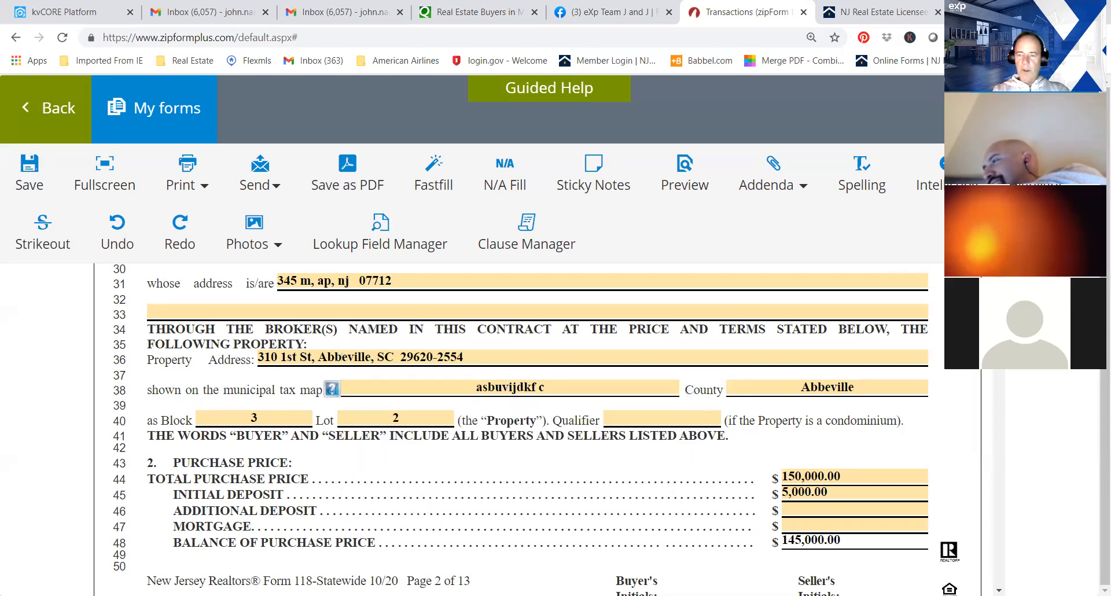
Change the type of mortgage to Conventional in the contract's Manner of Payment section.
scroll(520, 428, down, 5)
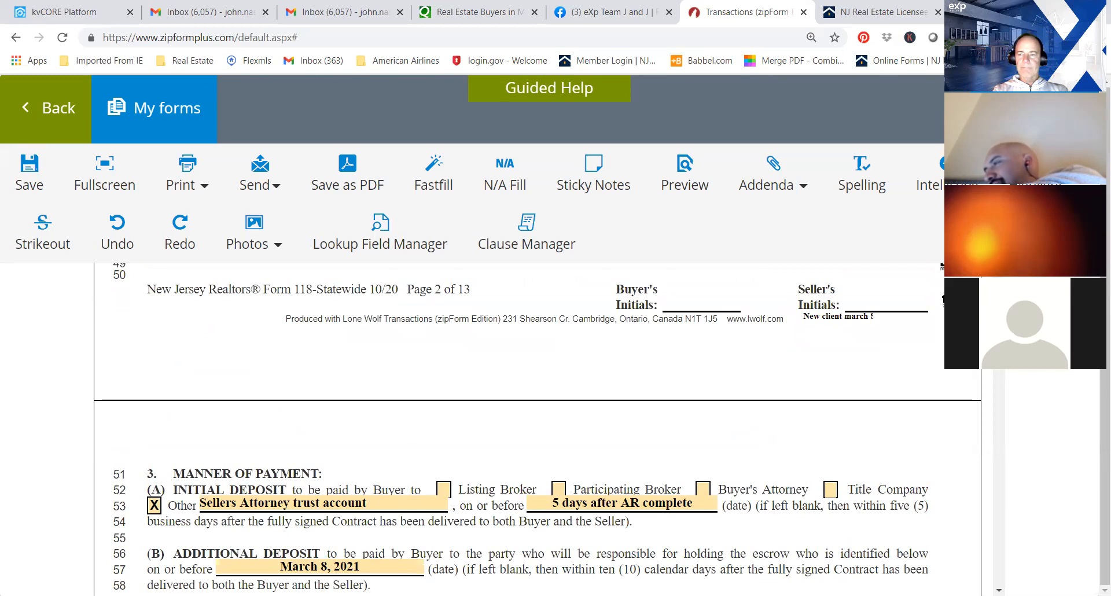
scroll(521, 416, up, 4)
scroll(521, 416, down, 1)
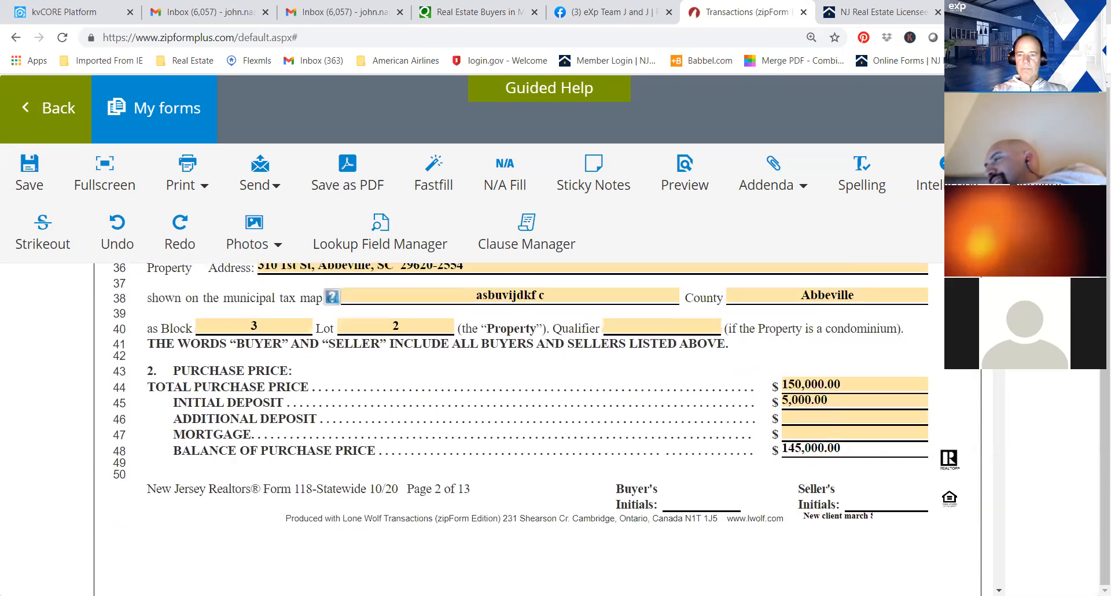
scroll(521, 417, down, 1)
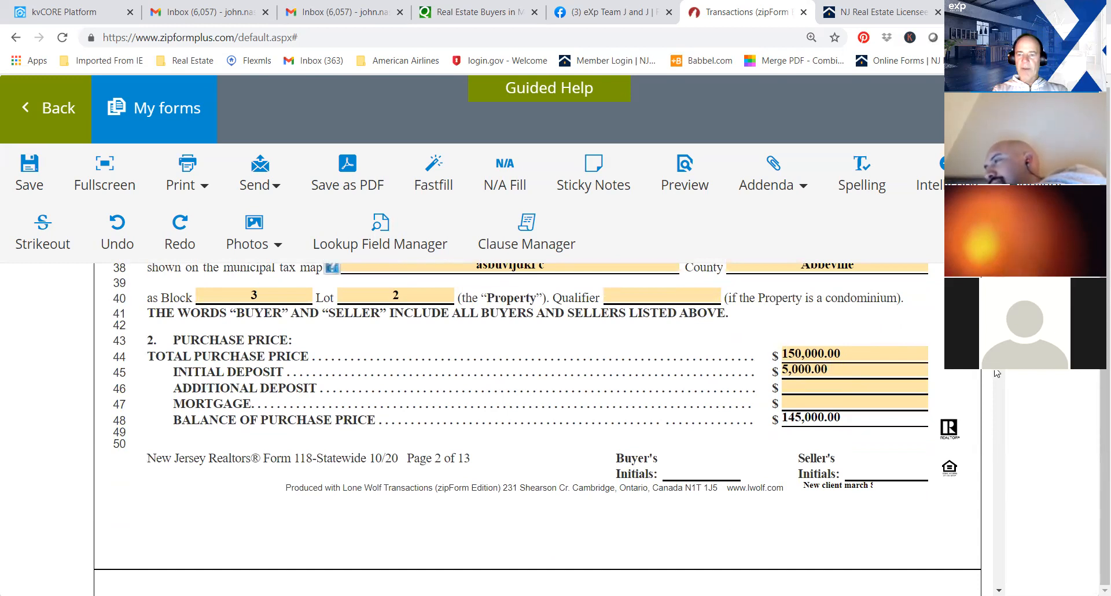
scroll(997, 373, down, 6)
scroll(519, 429, up, 2)
scroll(519, 429, down, 2)
scroll(519, 428, down, 5)
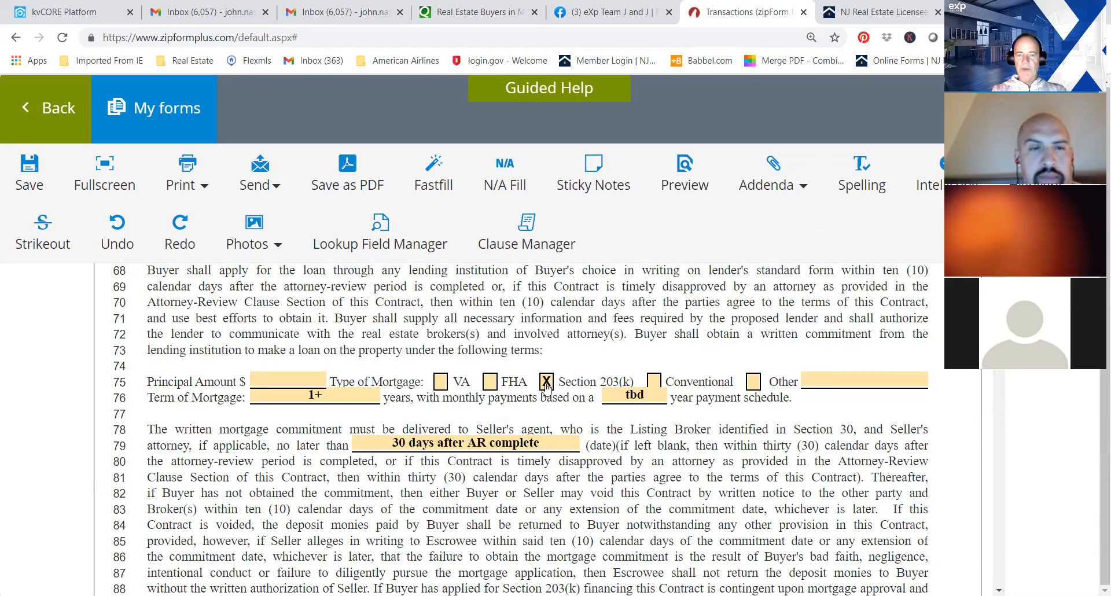
click(652, 383)
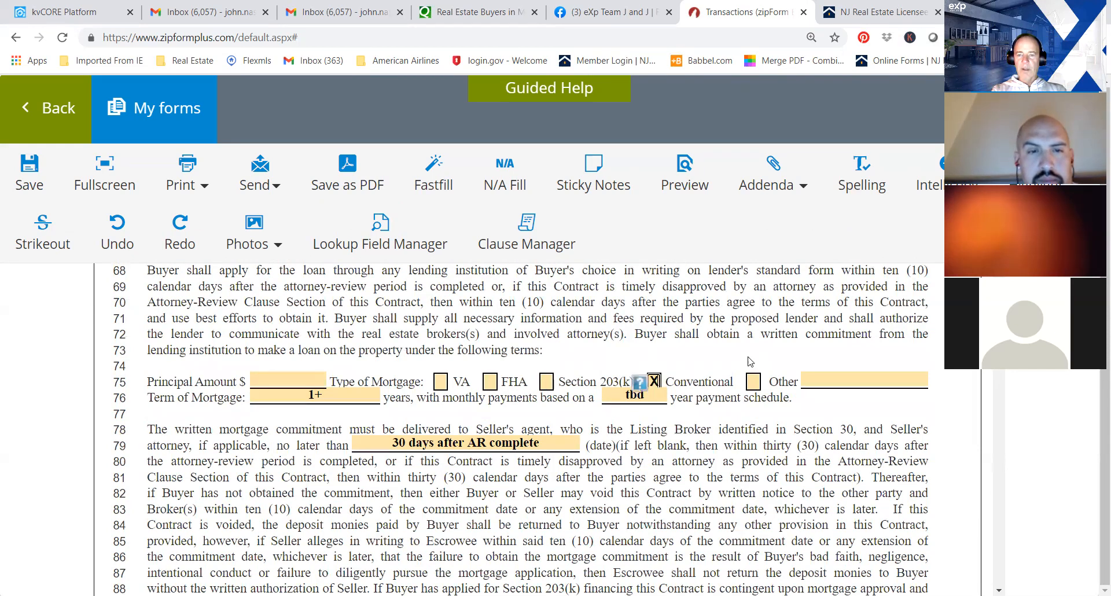
Check the contract's remaining prefilled sections through Cesspool Requirements, save the contract and return to the document list.
scroll(538, 429, down, 8)
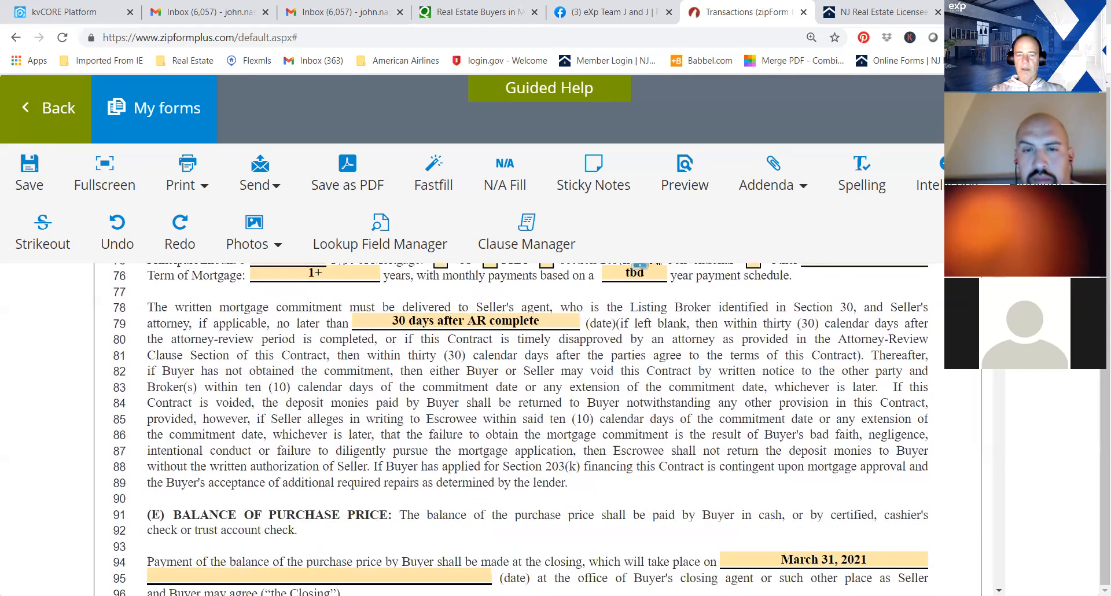
scroll(538, 428, up, 4)
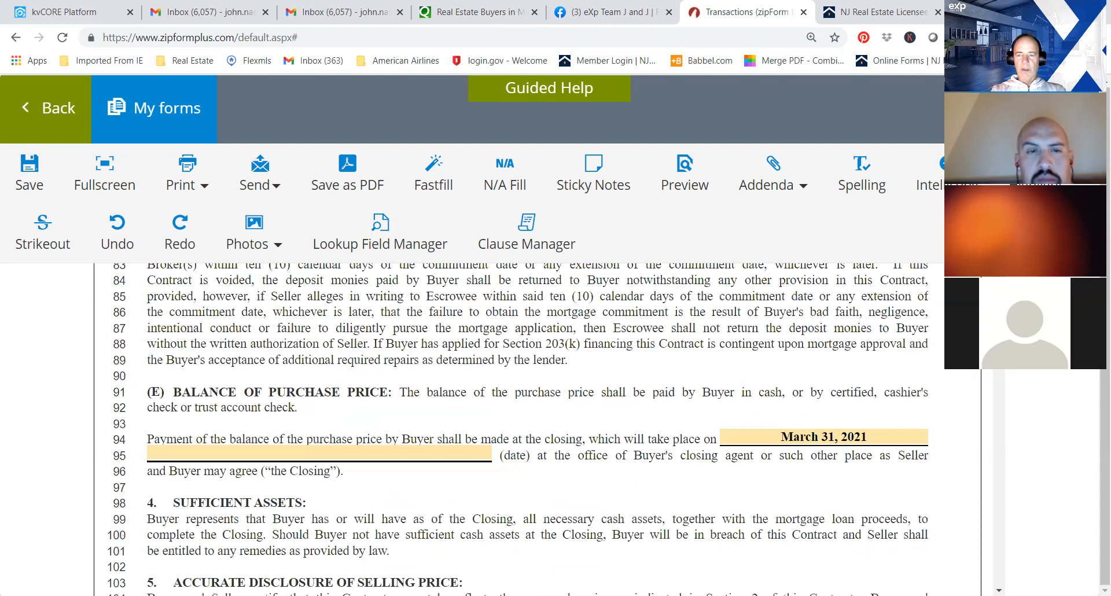
scroll(538, 428, down, 9)
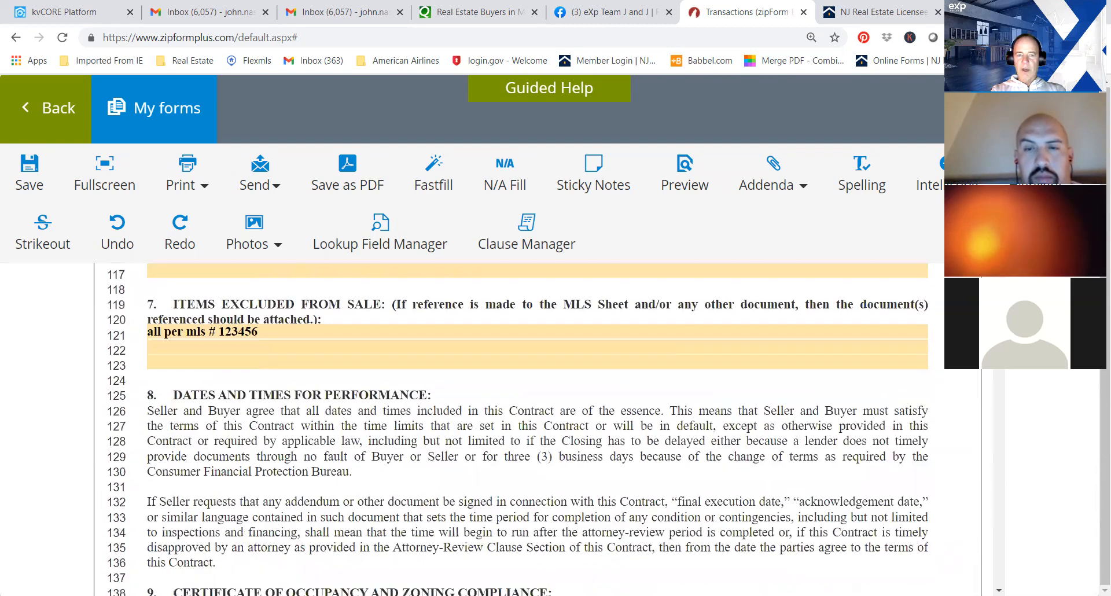
scroll(1002, 373, down, 12)
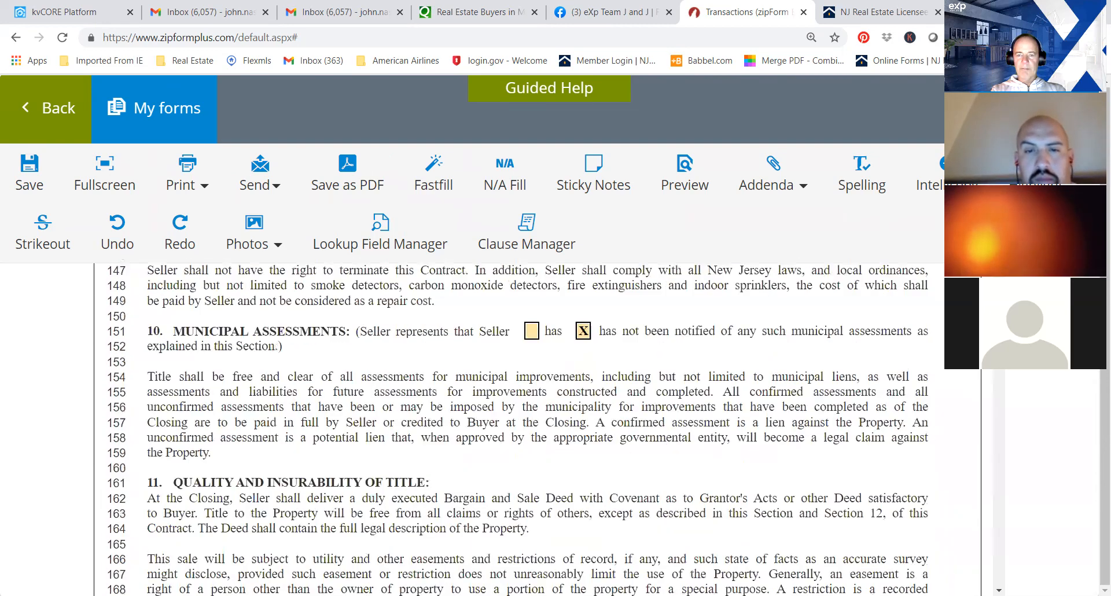
drag(1002, 373, 1002, 398)
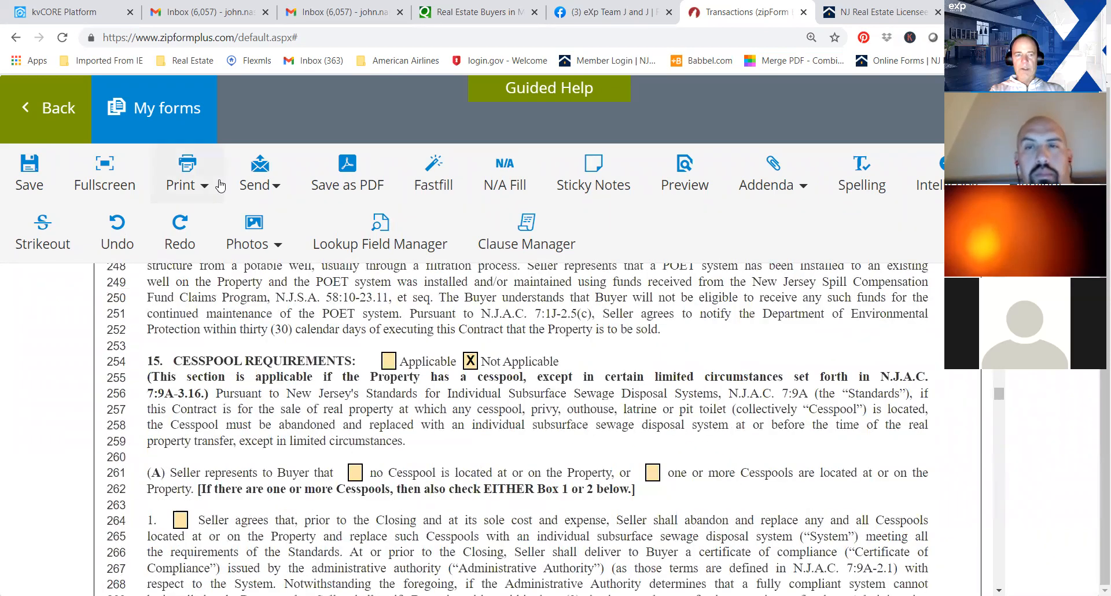
click(36, 171)
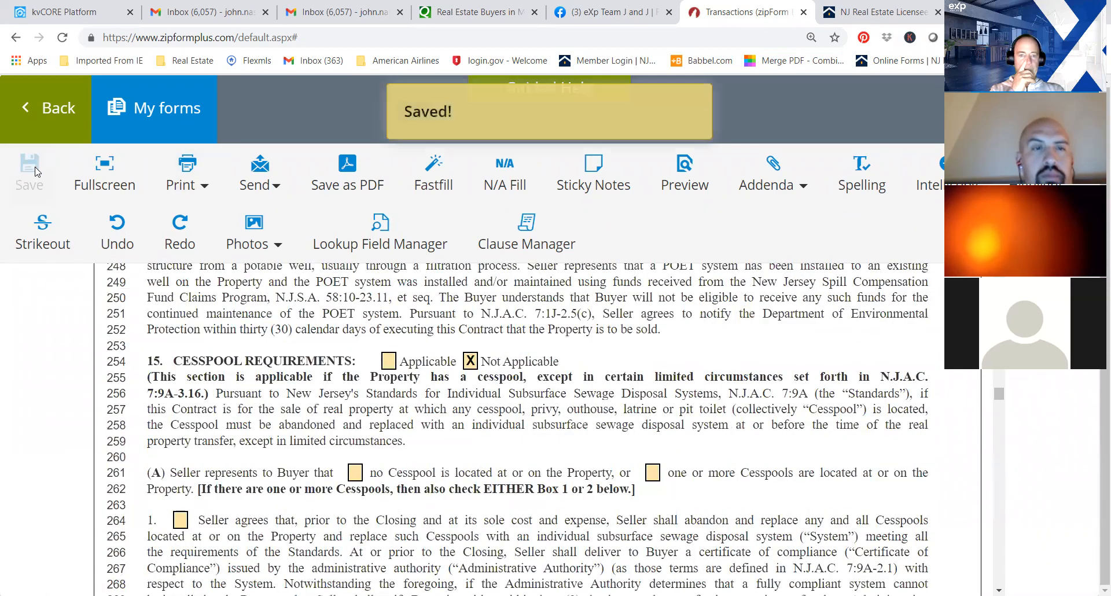
click(30, 110)
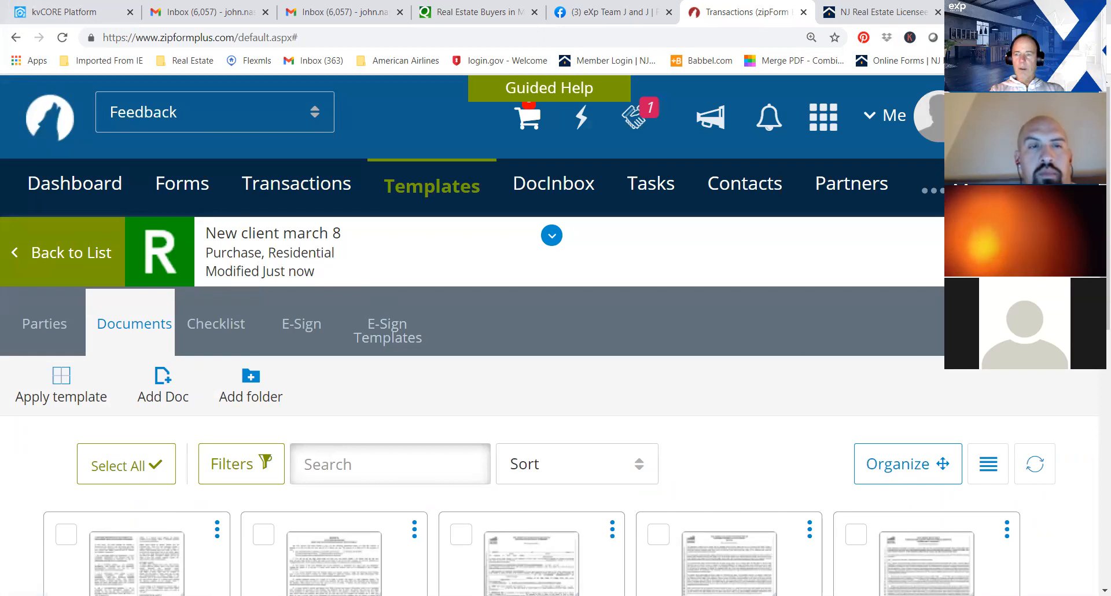
Open the Consumer Information Statement and mark Buyer's Agent and Disclosed Dual Agent in its Declaration of Business Relationship.
scroll(757, 336, down, 2)
scroll(197, 296, down, 2)
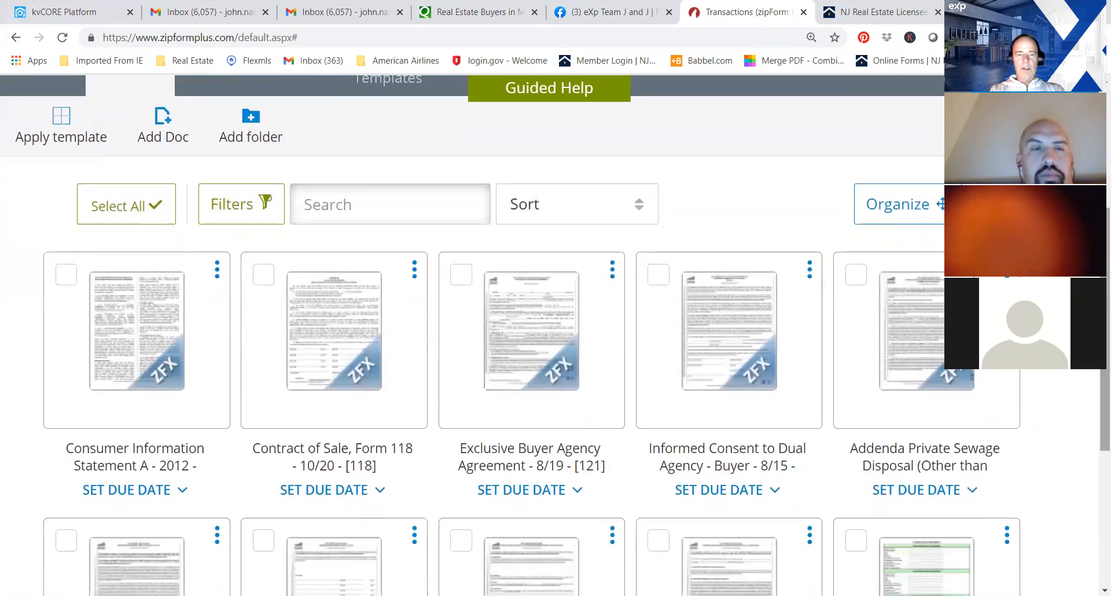
click(163, 315)
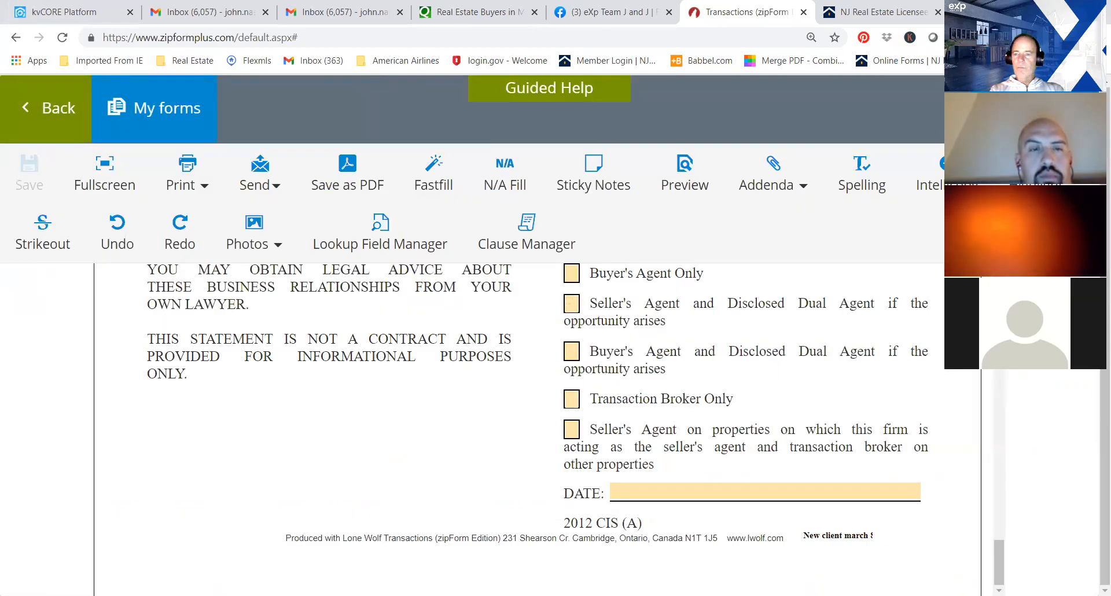
drag(1001, 541, 998, 514)
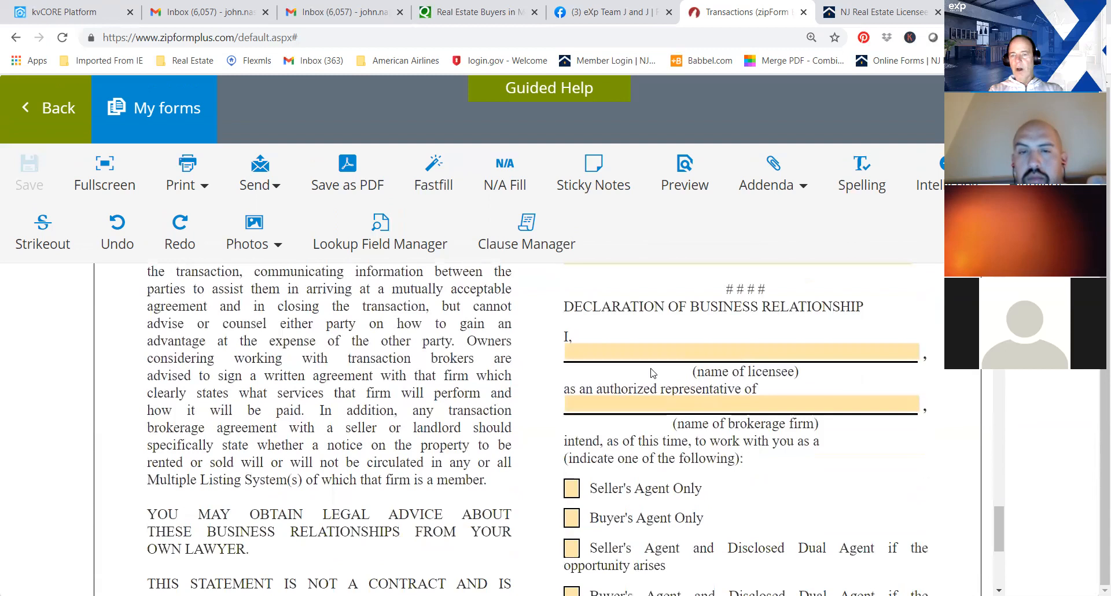
click(647, 351)
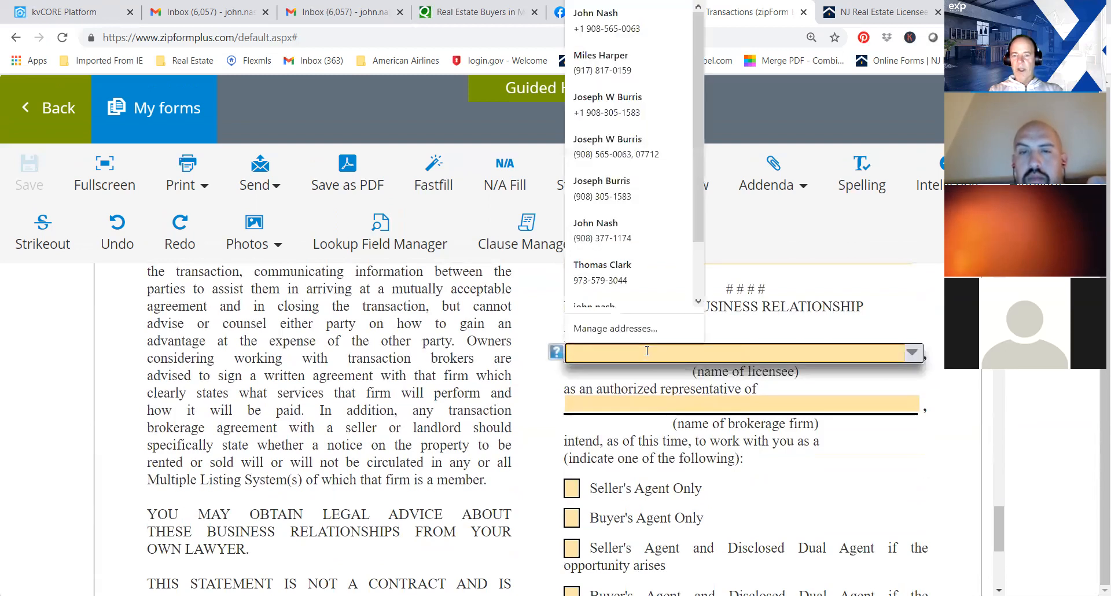
click(668, 404)
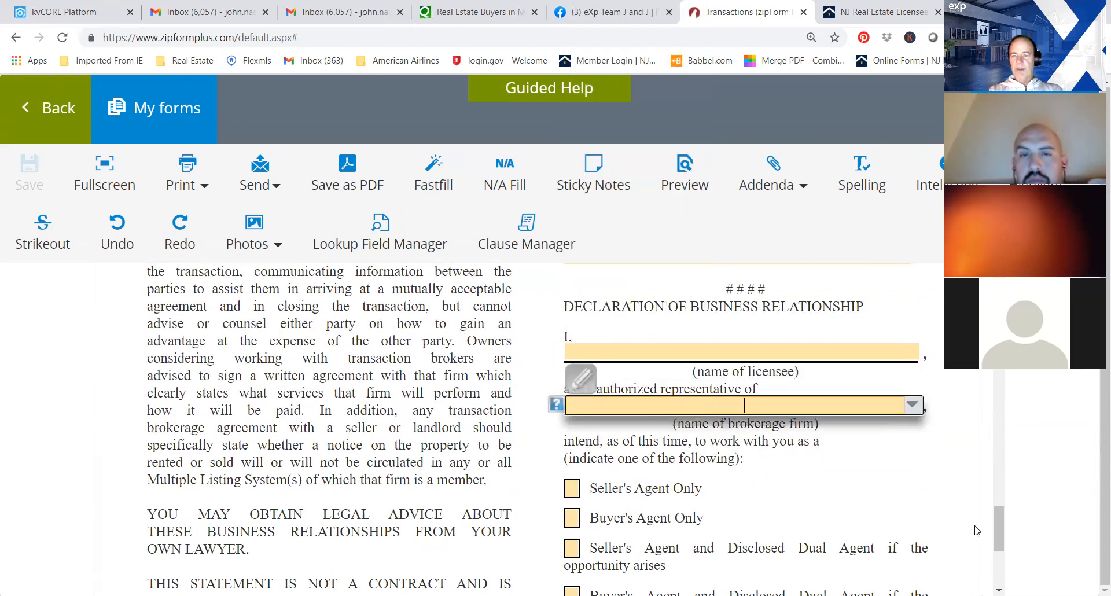
drag(996, 525, 1001, 549)
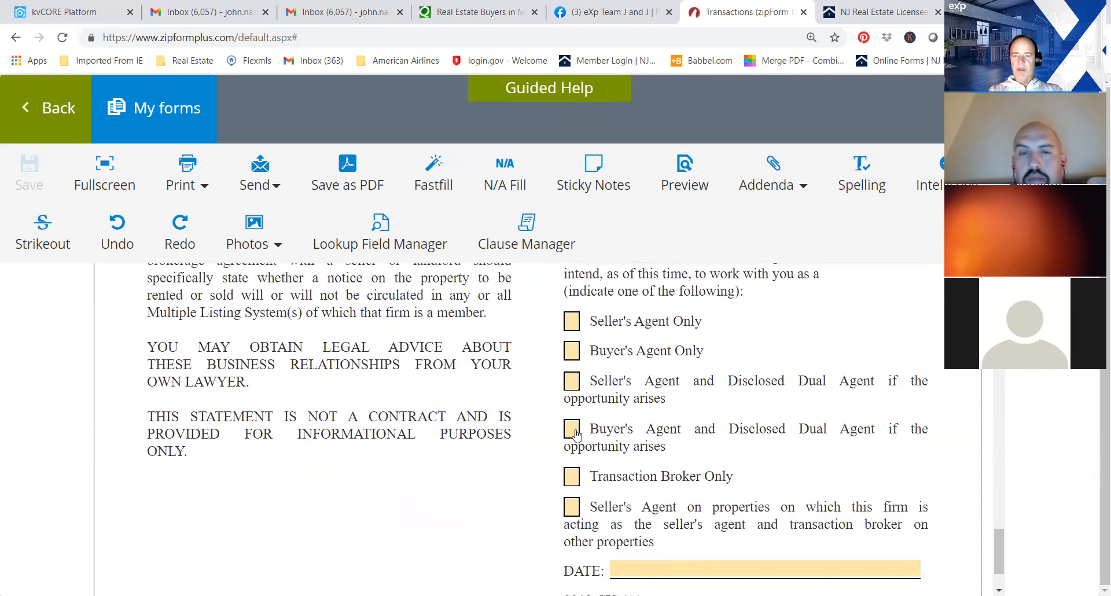
click(572, 429)
Enter the licensee's full name in the Declaration of Business Relationship and return to the document list.
drag(1000, 538, 1008, 508)
click(644, 405)
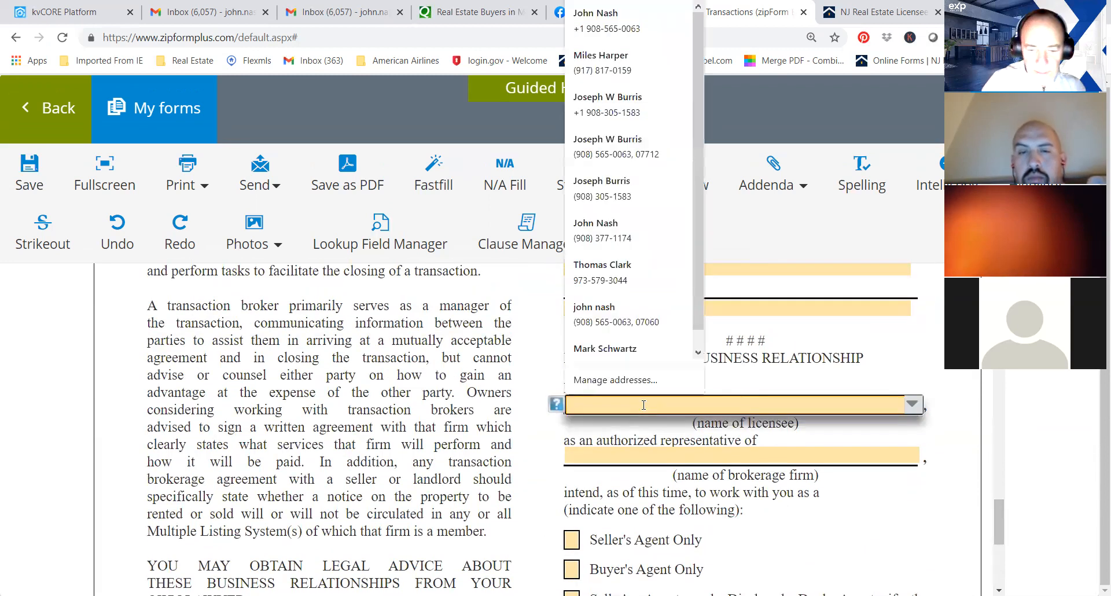
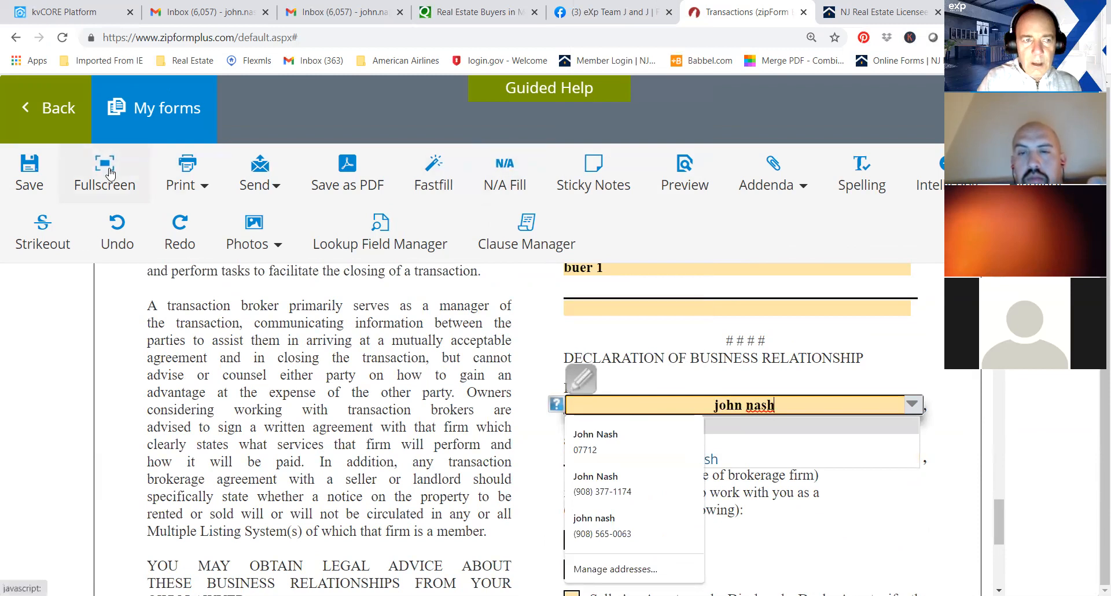
click(36, 119)
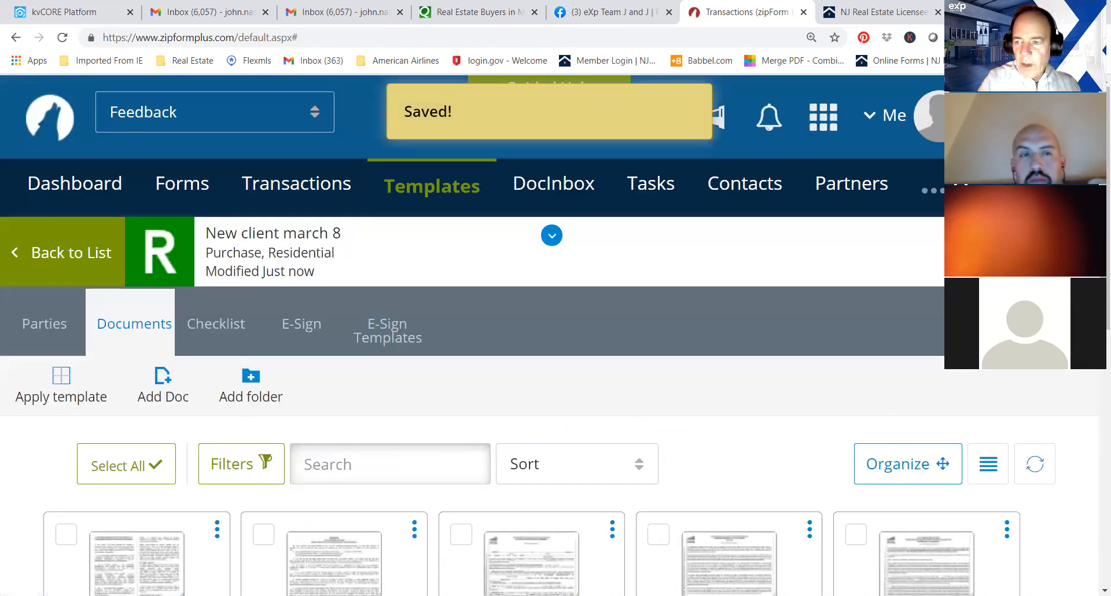
Open the Transaction Cover Sheet and go to its Selling Broker Information section.
scroll(1096, 394, down, 8)
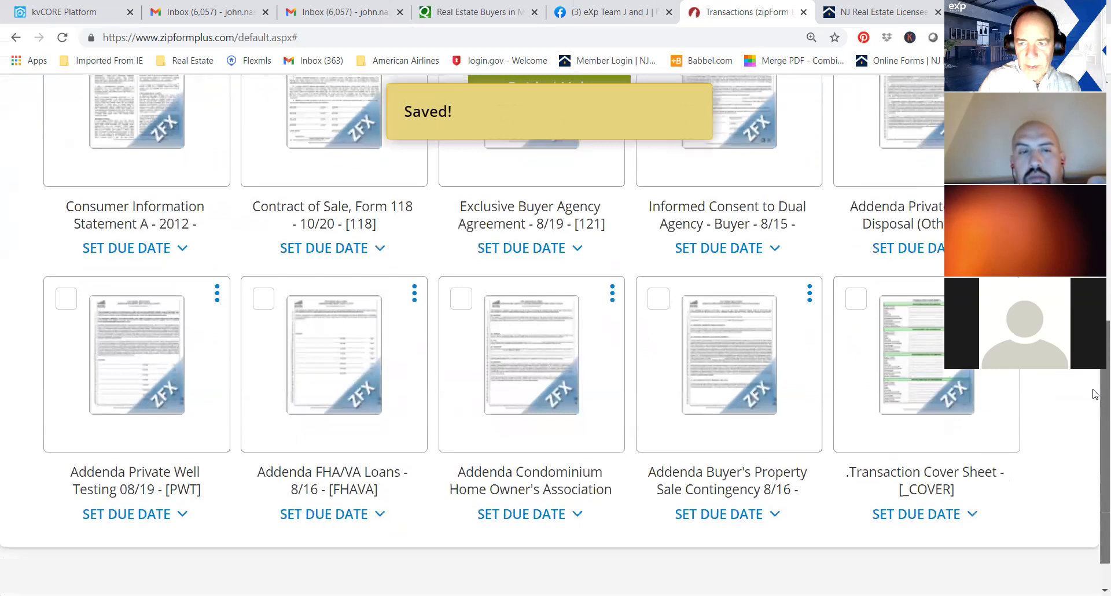
click(971, 371)
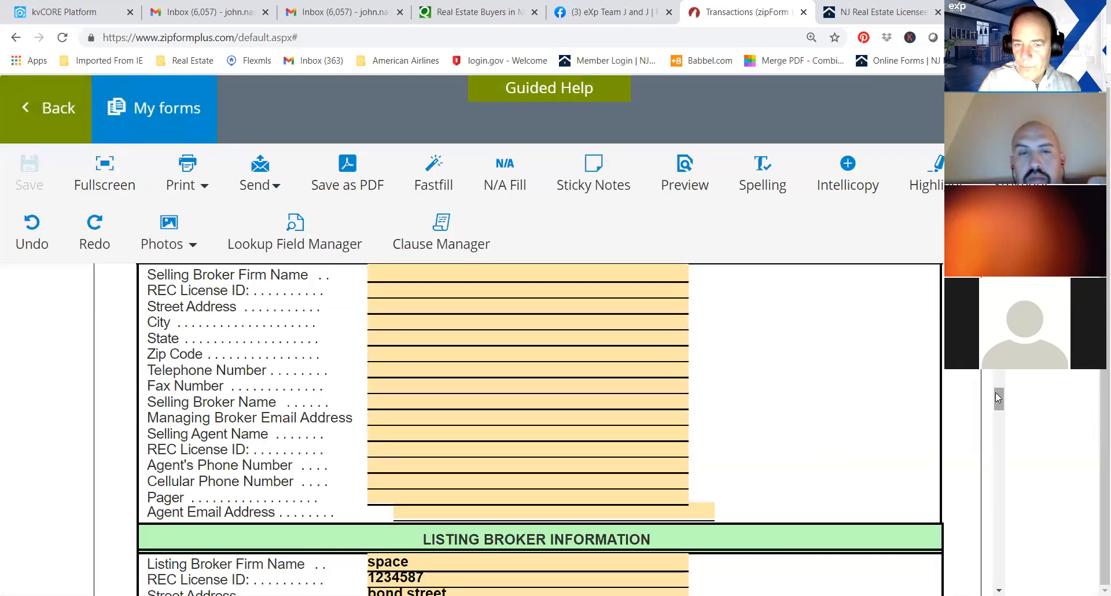
drag(997, 395, 998, 390)
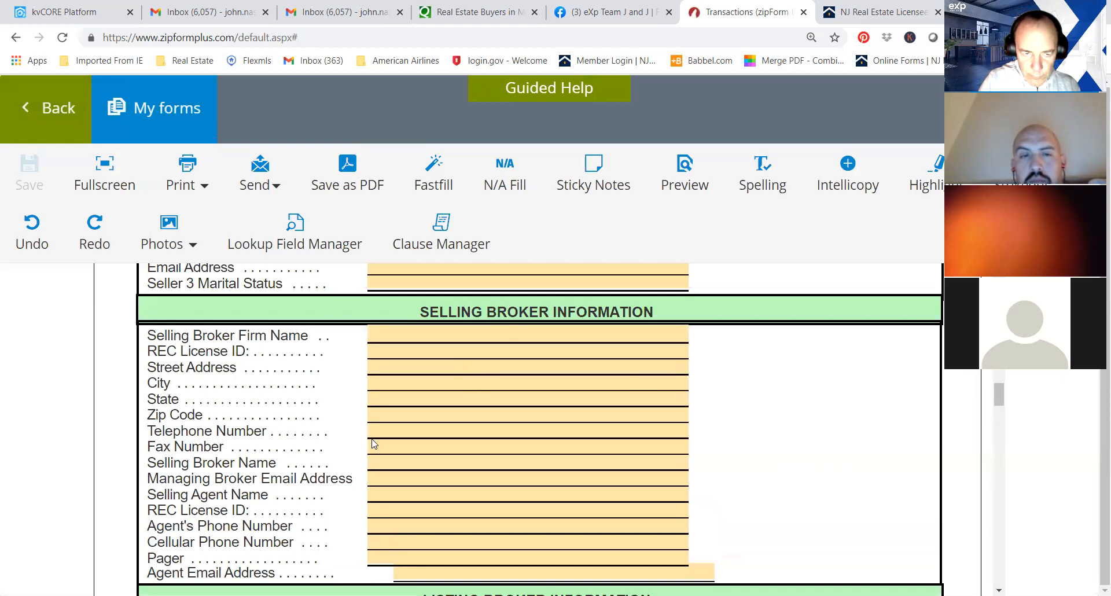
click(427, 460)
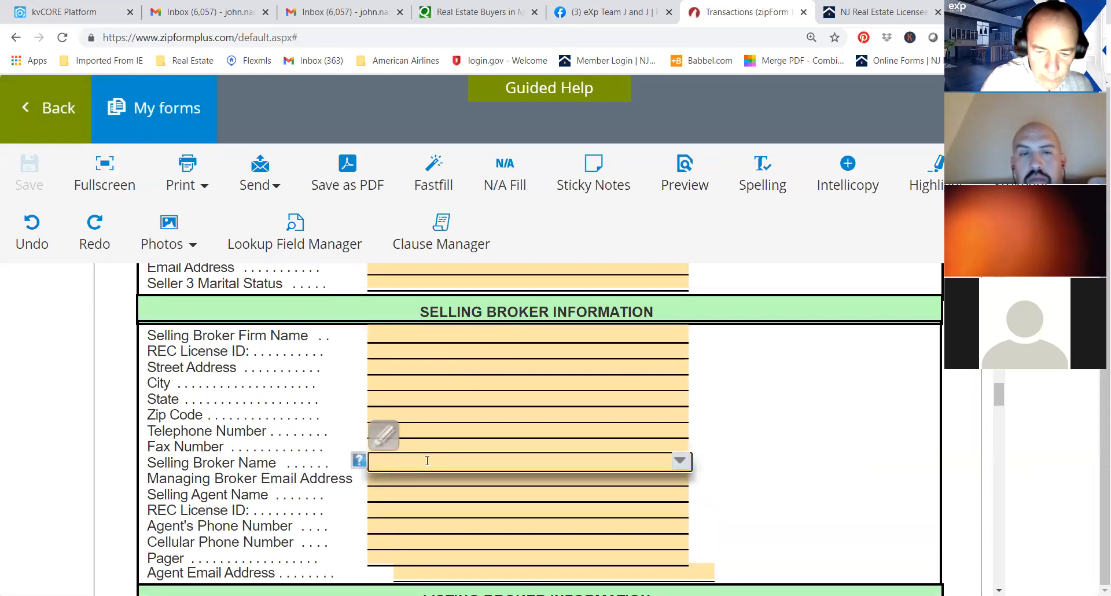
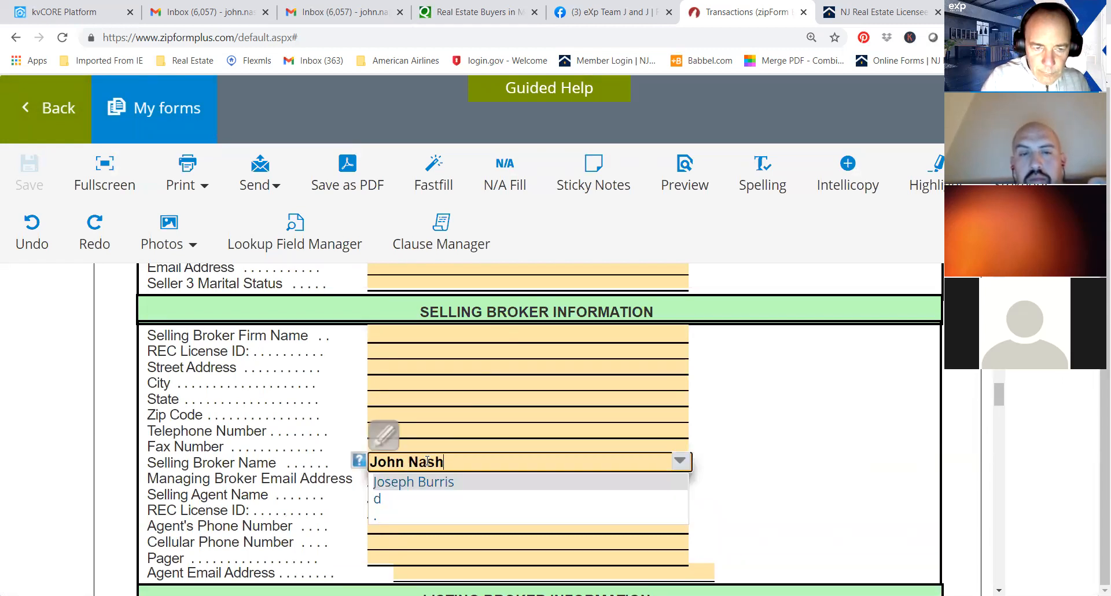
click(758, 397)
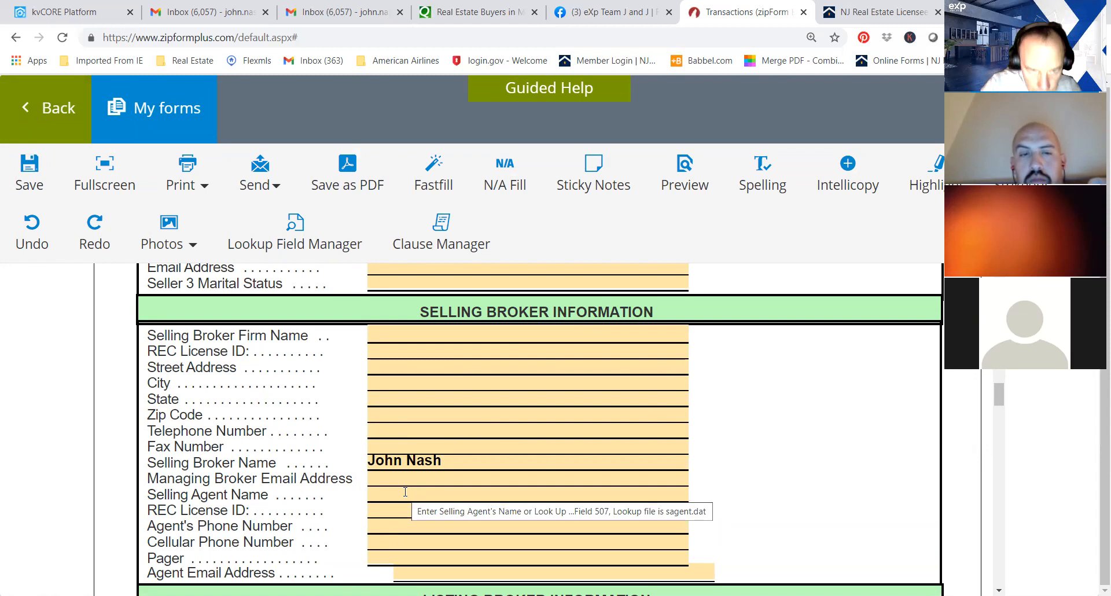
Set the selling broker name to exp realty, enter the selling agent's full name, save the cover sheet and return to the document list.
drag(443, 460, 383, 460)
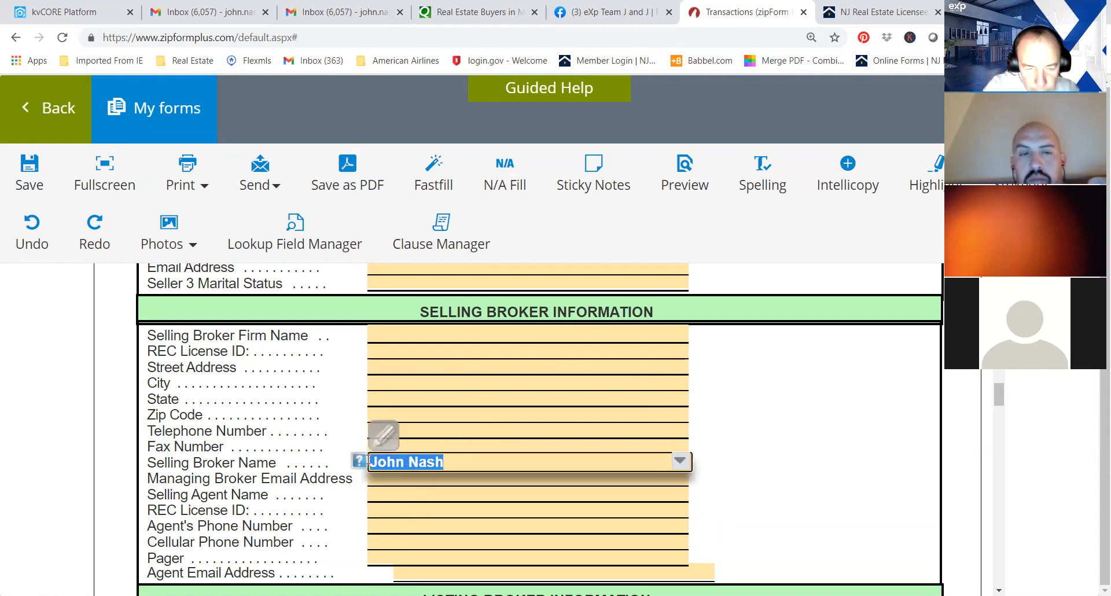
text(exp realty)
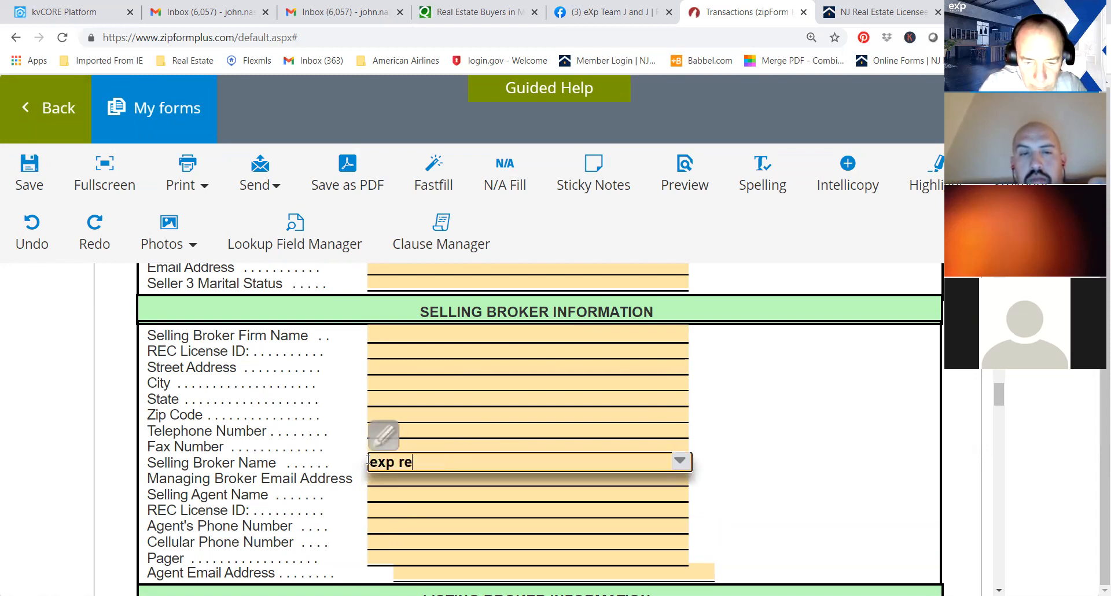
click(421, 496)
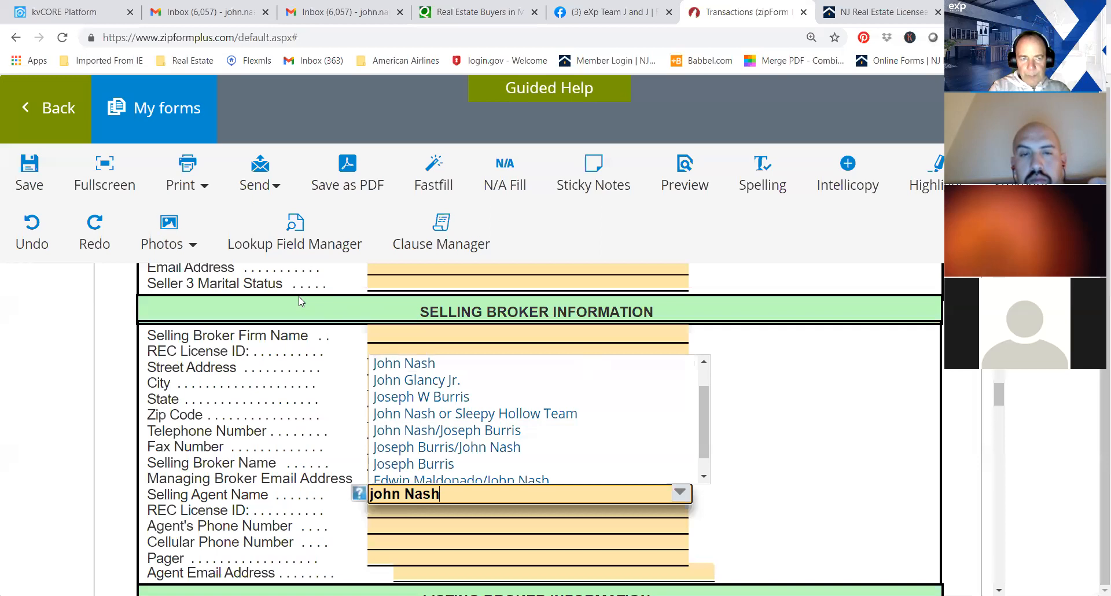
click(29, 165)
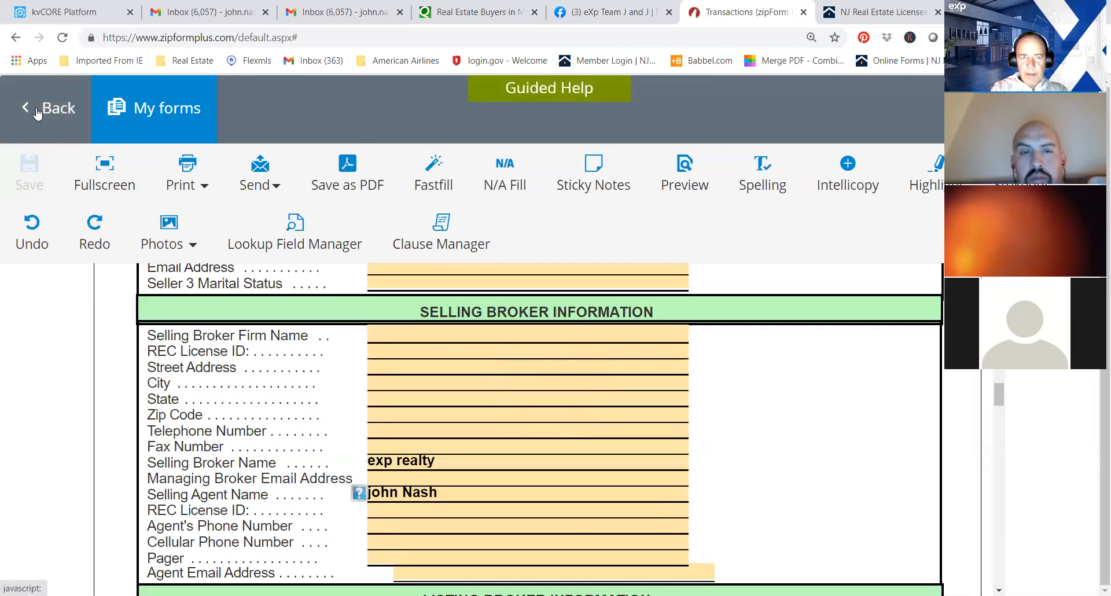
click(34, 111)
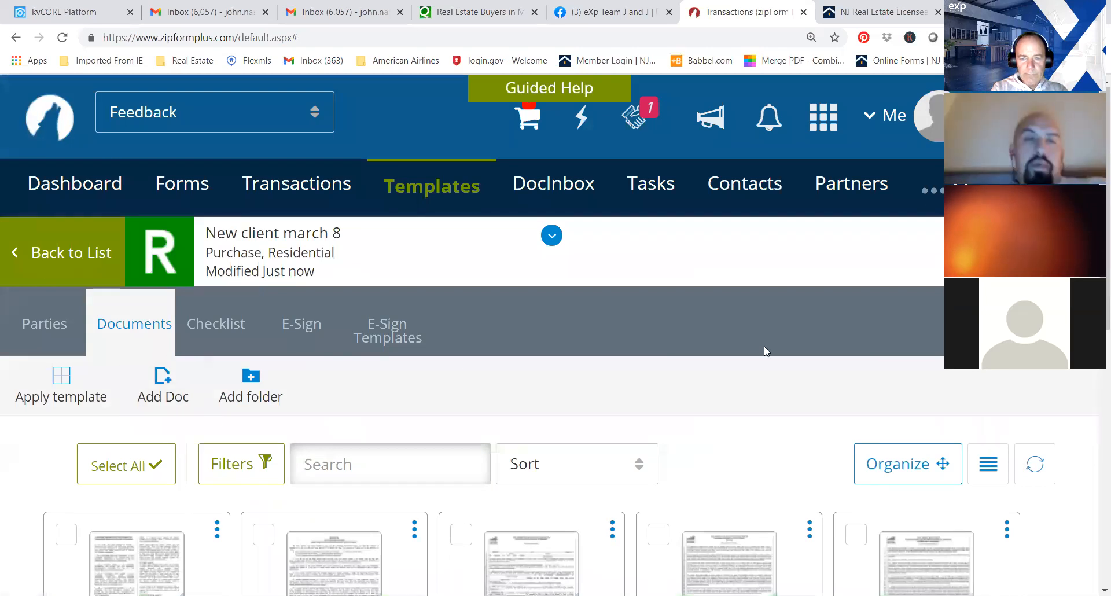
Check in the Consumer Information Statement whether the declaration's licensee, brokerage firm and agency choice are filled, and return to the document list.
scroll(193, 354, down, 2)
click(129, 437)
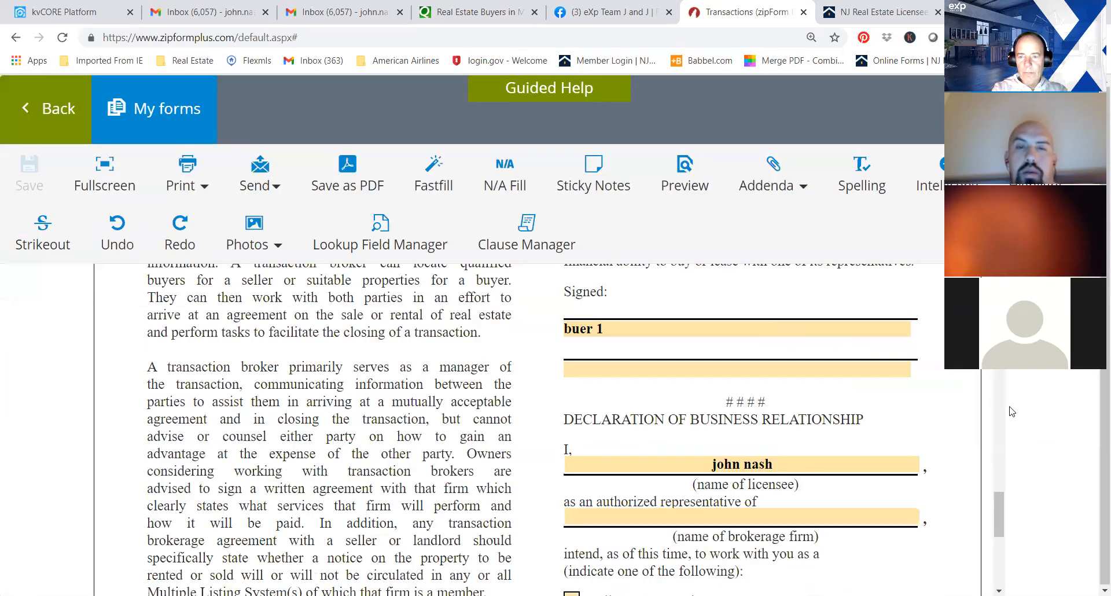
scroll(993, 514, down, 5)
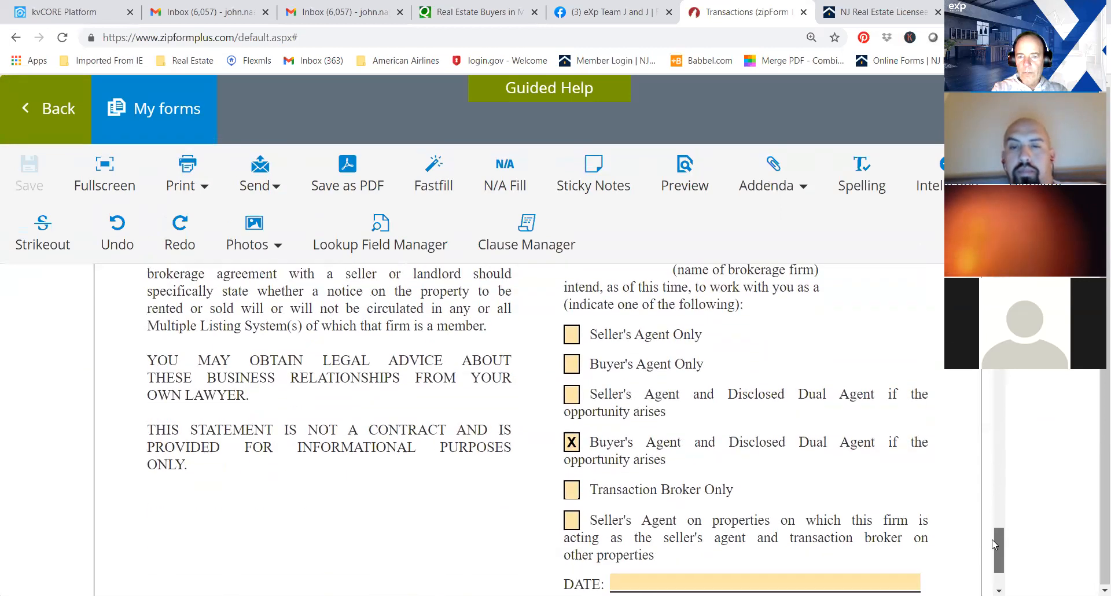
scroll(993, 541, up, 3)
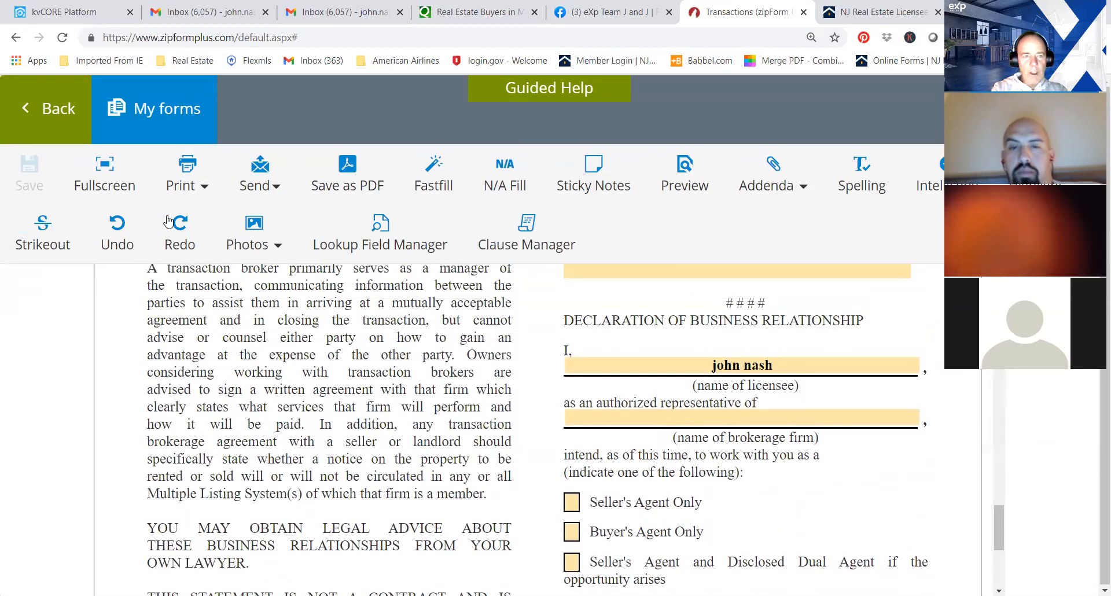
click(50, 108)
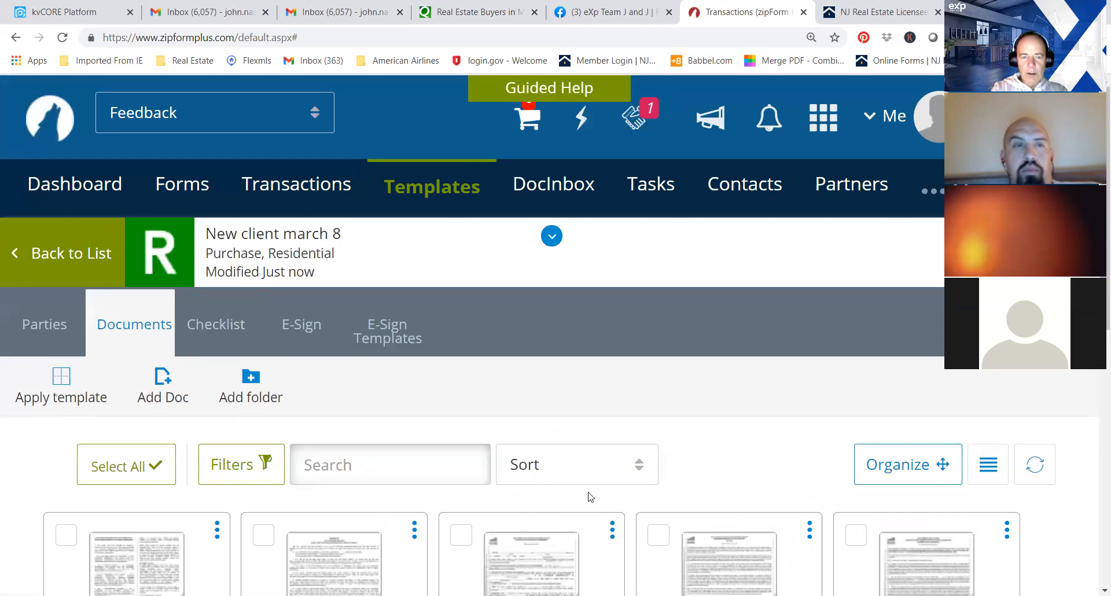
Reopen the Transaction Cover Sheet, set the selling broker firm name to exp realty llc, save it and return to the document list.
scroll(1096, 404, down, 5)
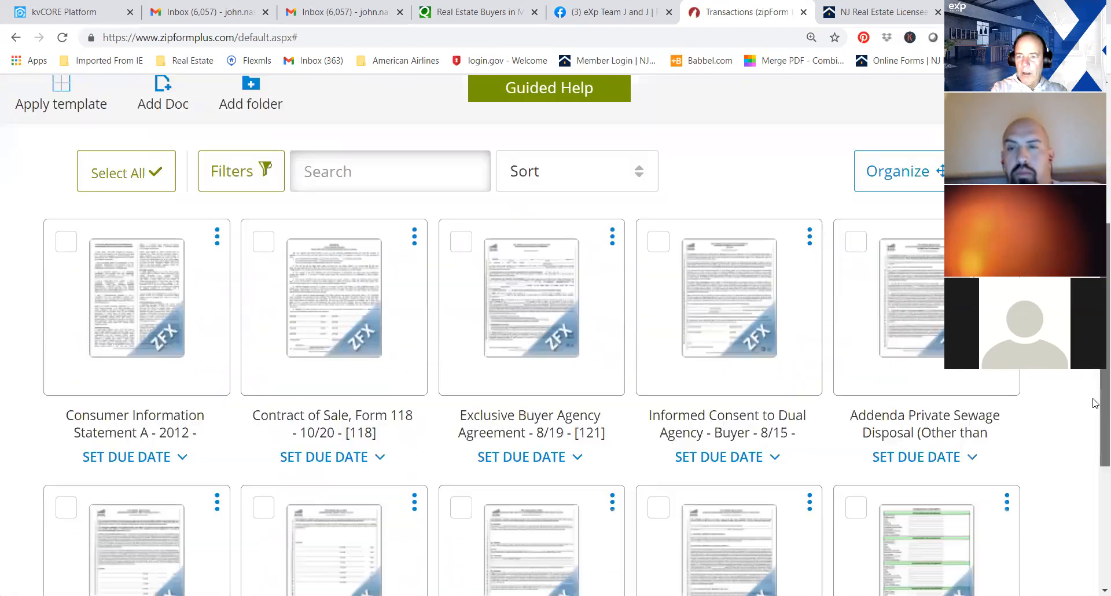
scroll(1096, 403, down, 2)
click(878, 425)
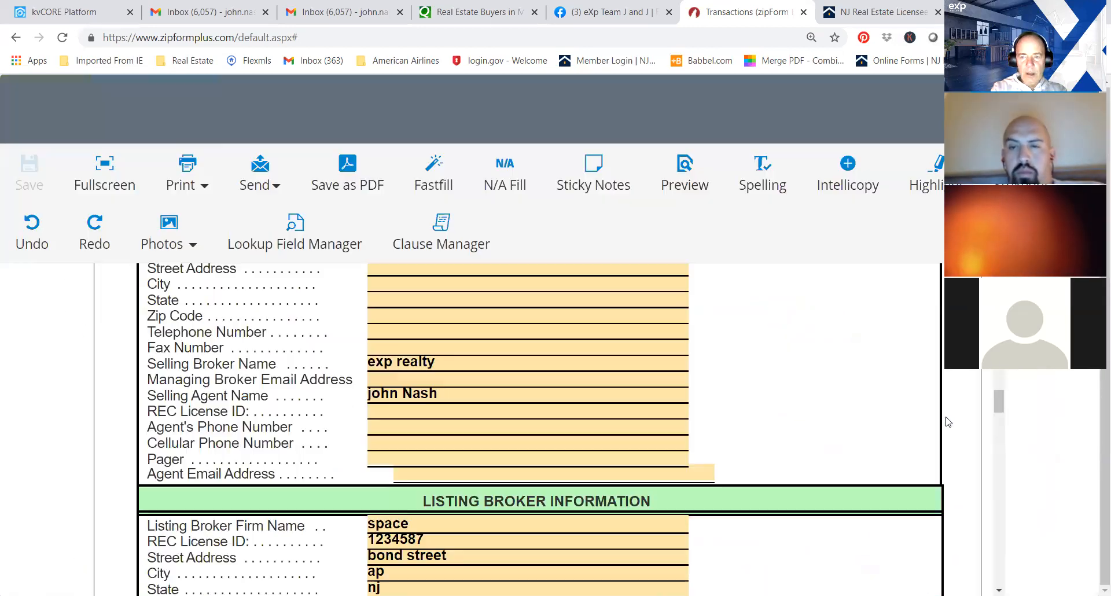
scroll(1000, 423, down, 4)
drag(1001, 426, 996, 397)
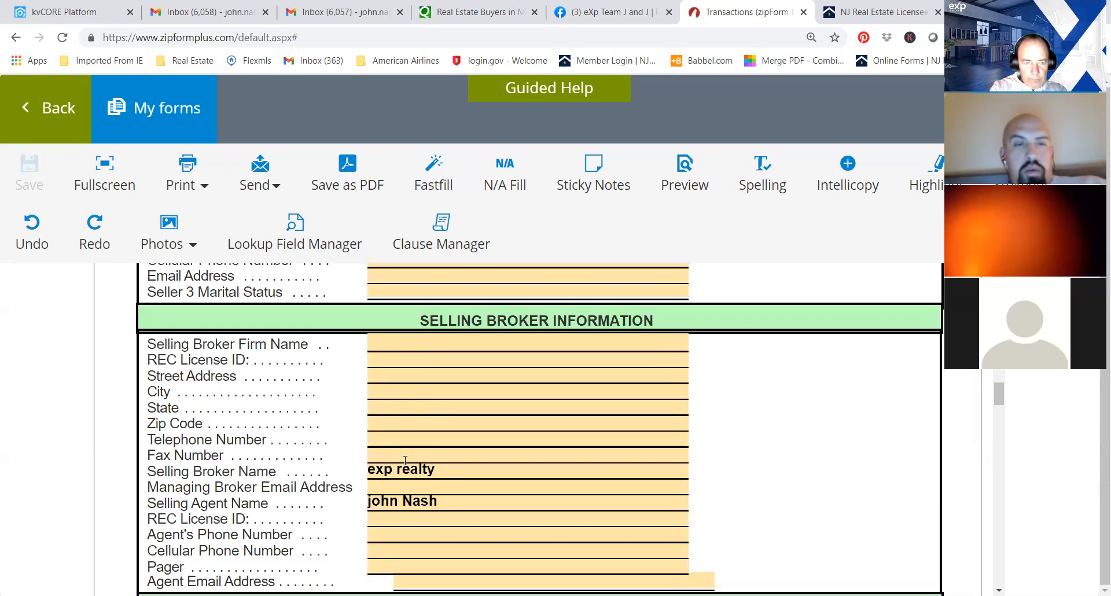
click(430, 344)
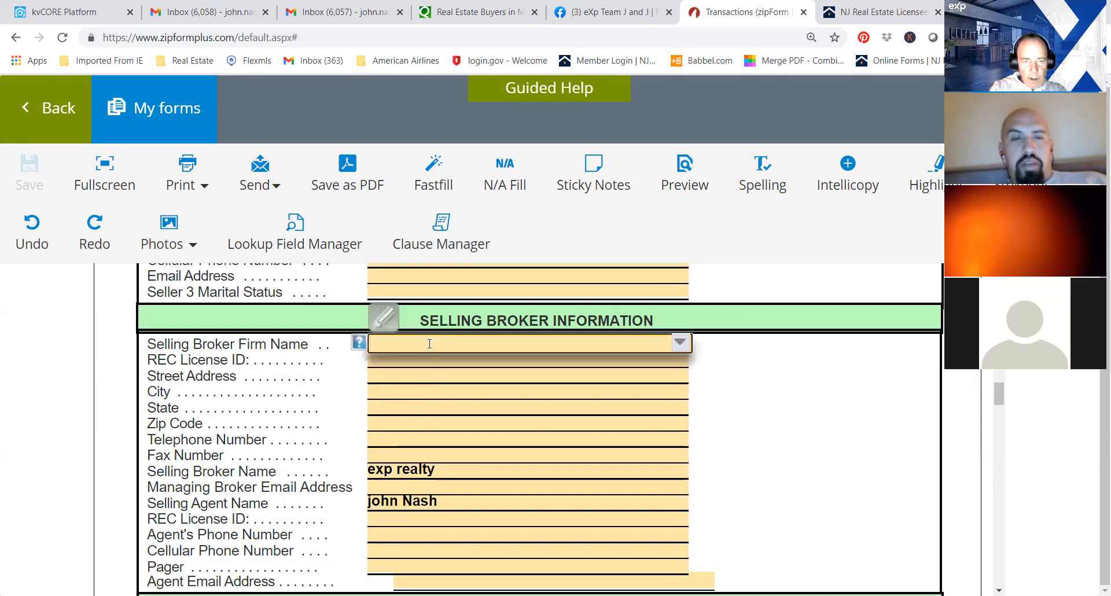
text(exp realty llc)
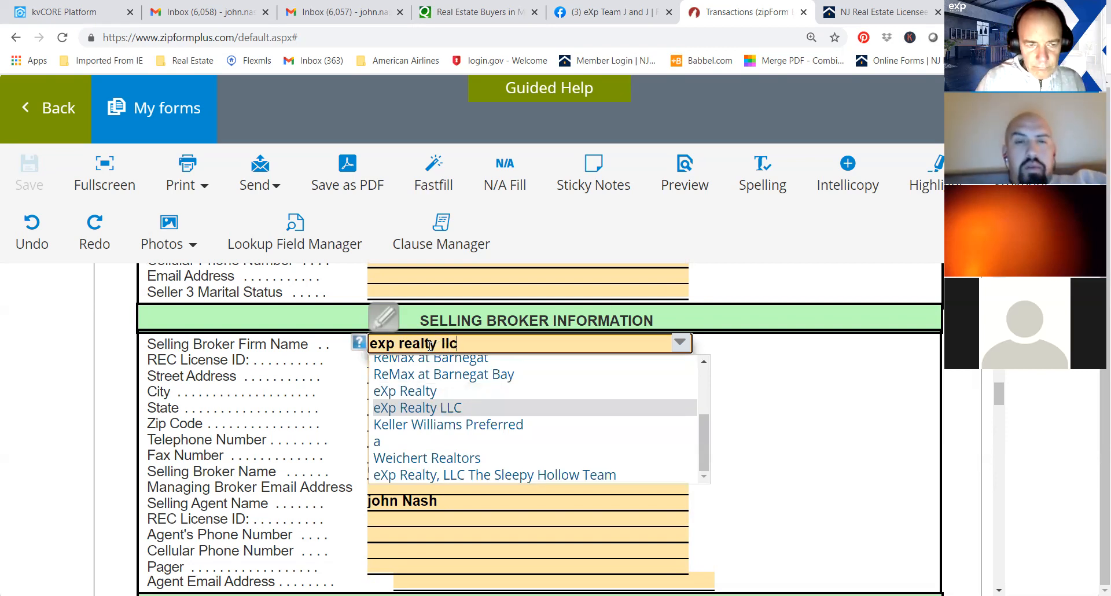
click(844, 368)
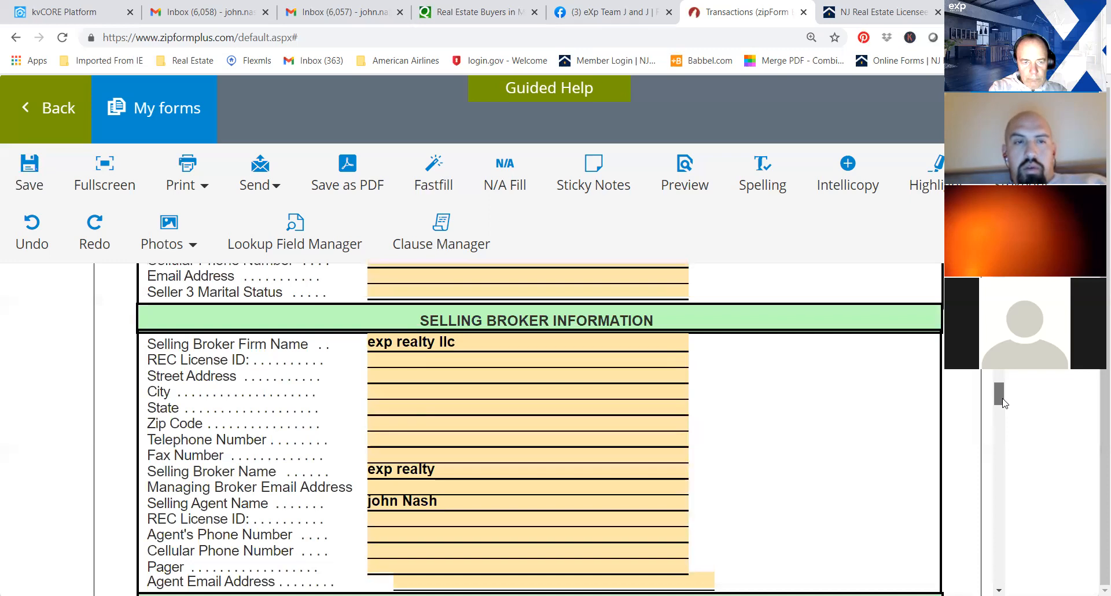
drag(1000, 394, 1000, 397)
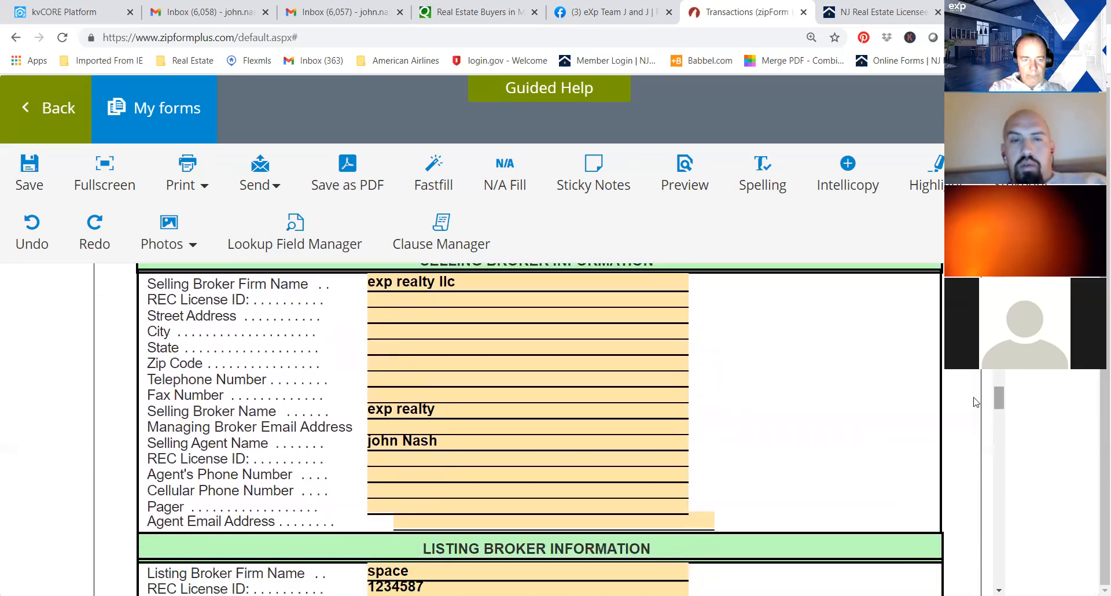
click(30, 177)
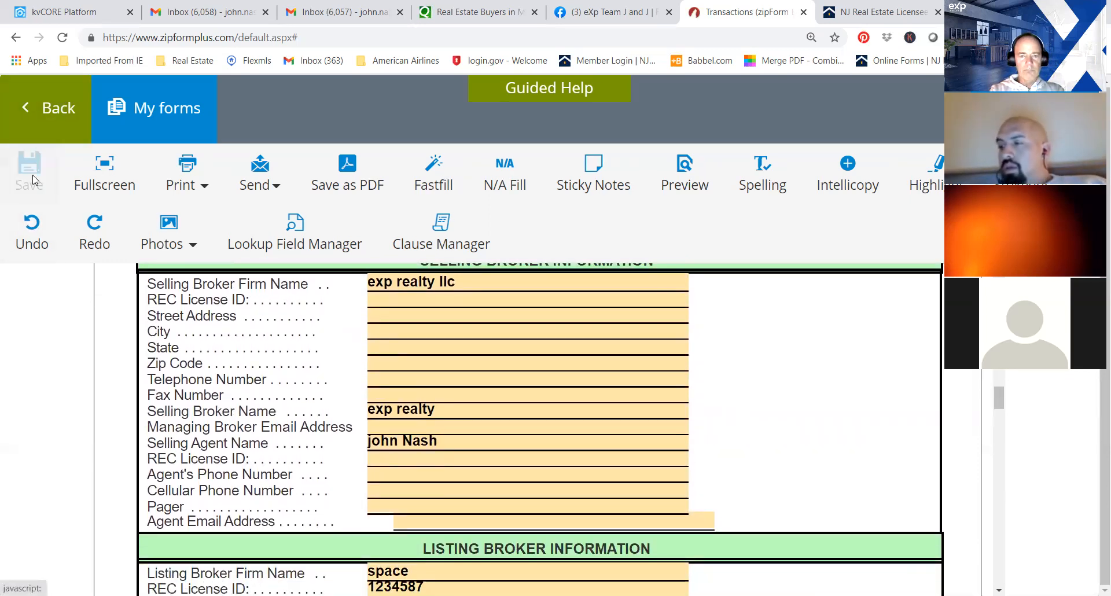
click(27, 105)
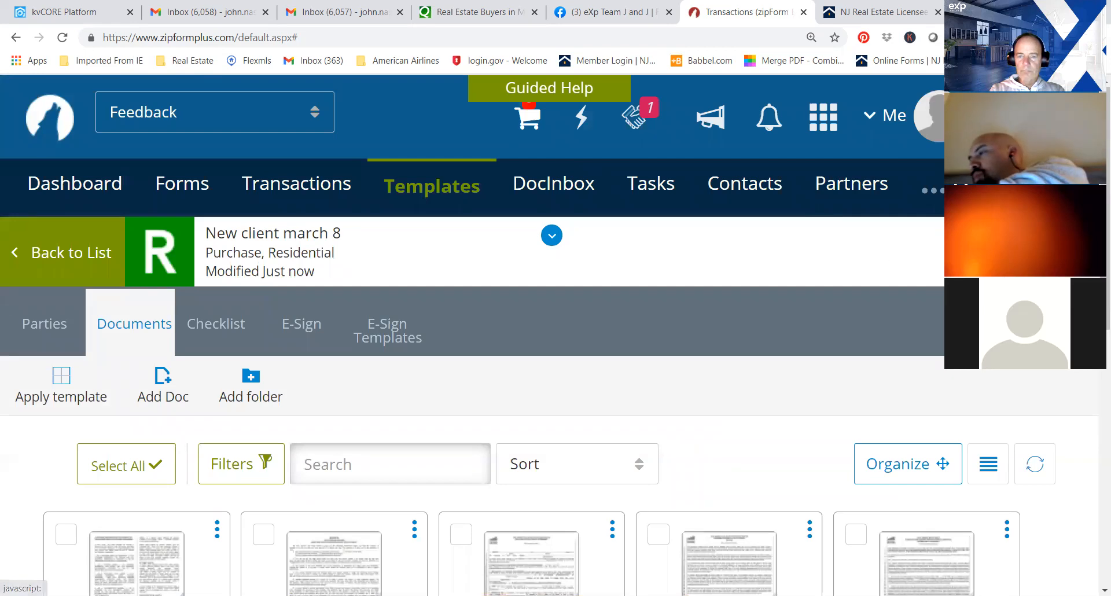
Check the licensee and brokerage firm fields in the Consumer Information Statement and return to the document list.
scroll(311, 340, down, 3)
click(148, 403)
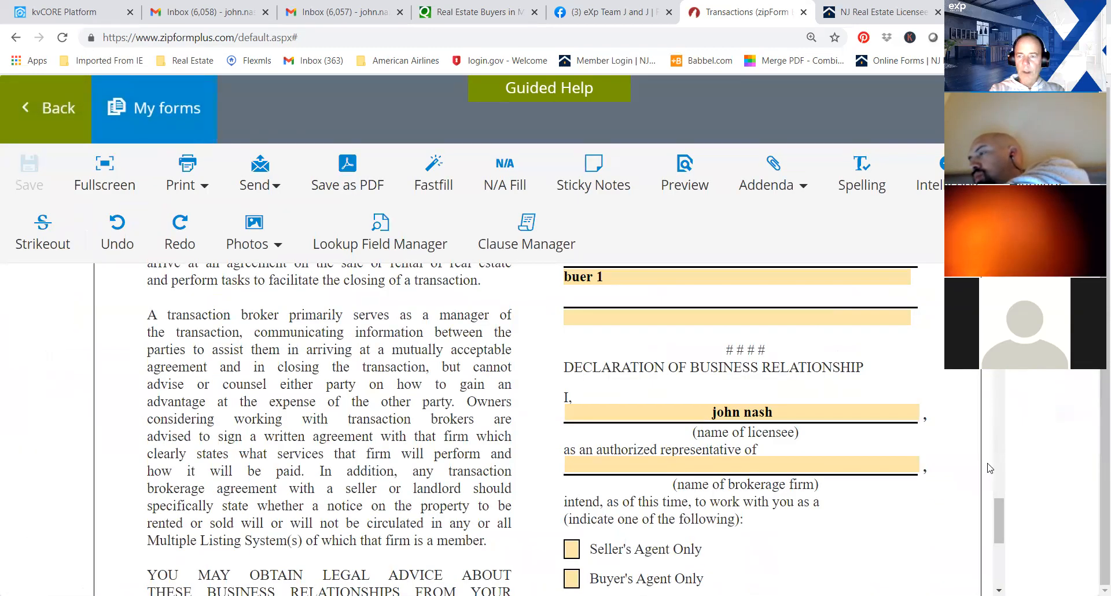
drag(994, 511, 1001, 440)
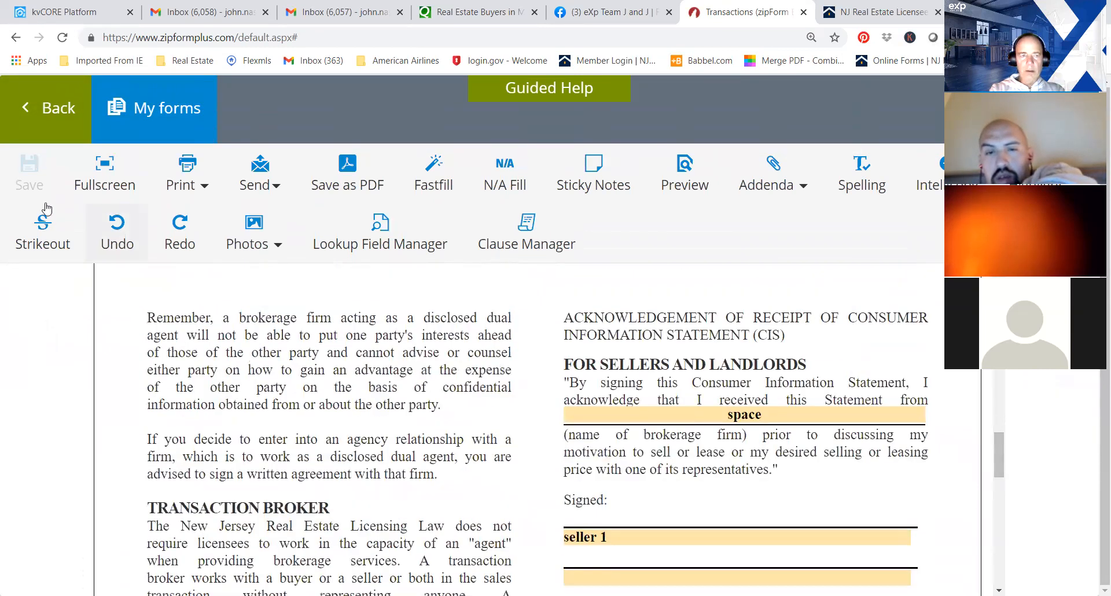
click(32, 120)
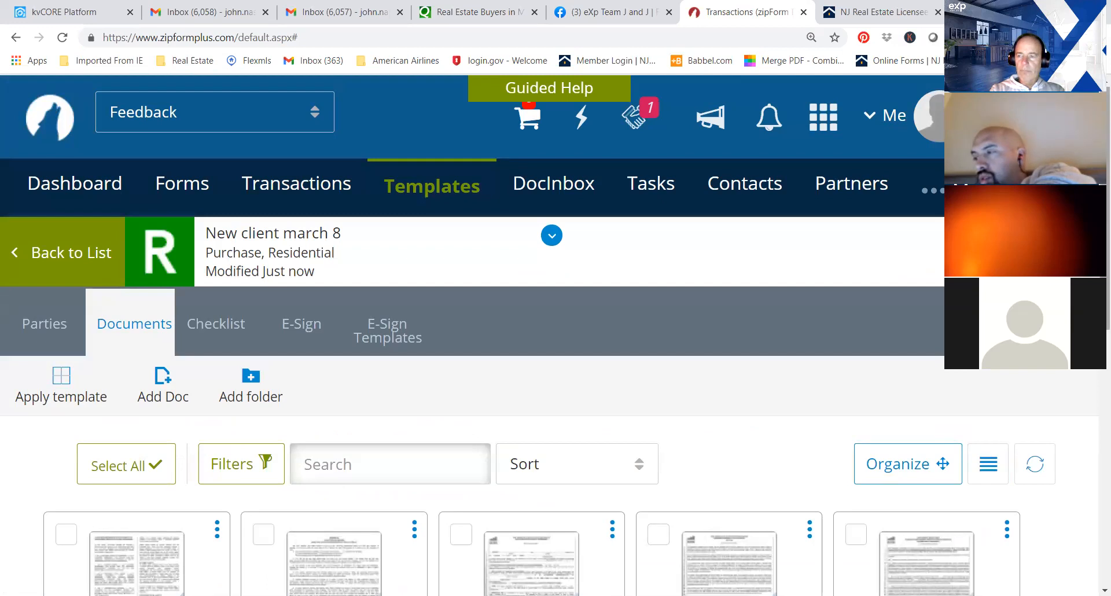
Open the Exclusive Buyer Agency Agreement and review its agency, business relationship, term and brokerage fee sections for blank fields.
scroll(1095, 371, down, 5)
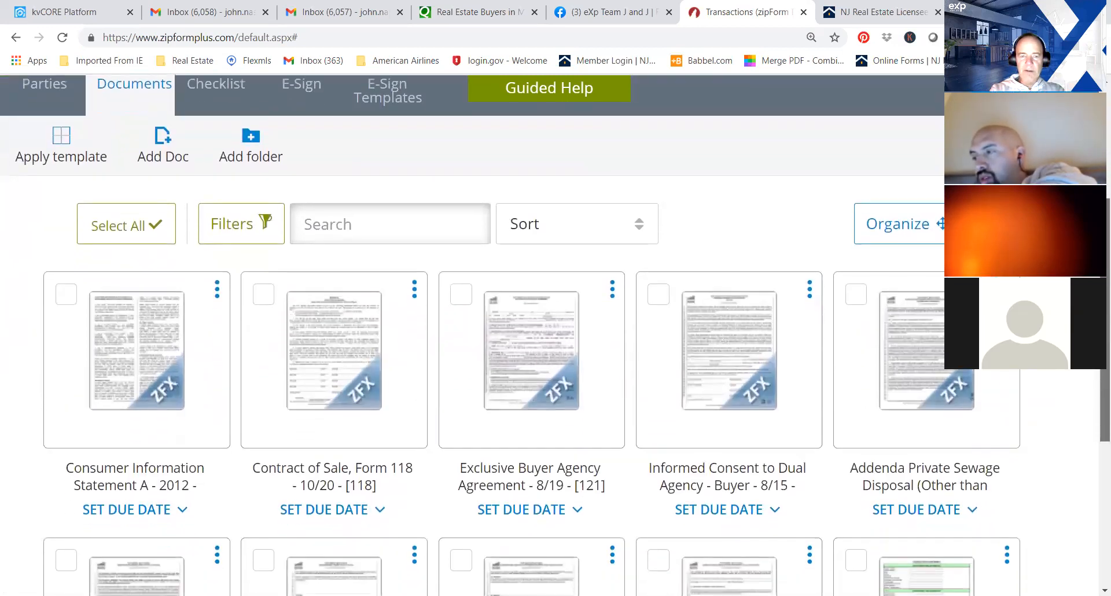
drag(1096, 371, 1095, 384)
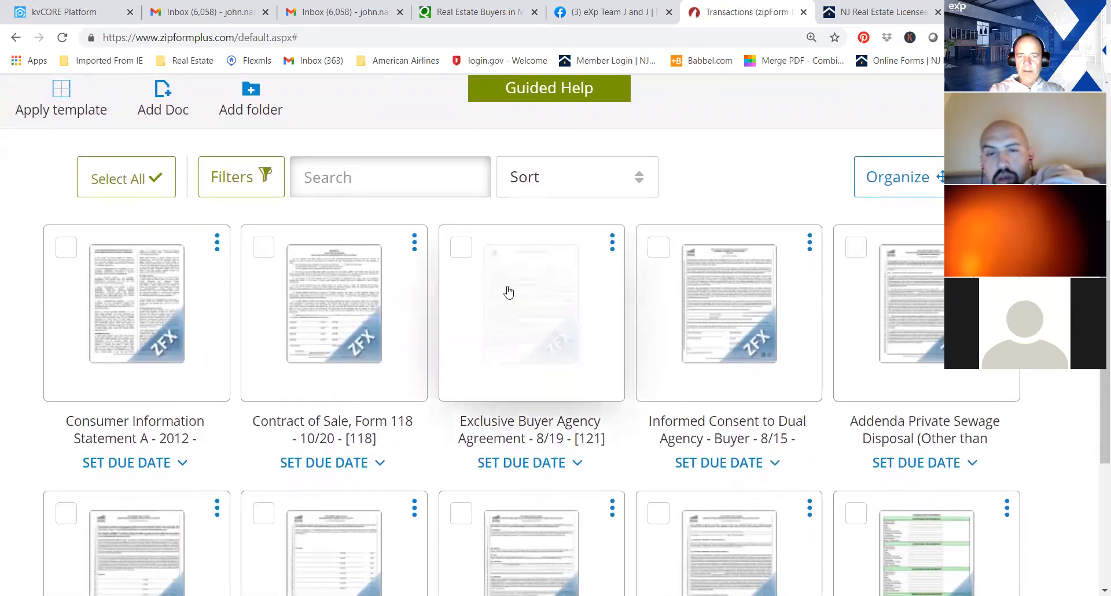
click(509, 292)
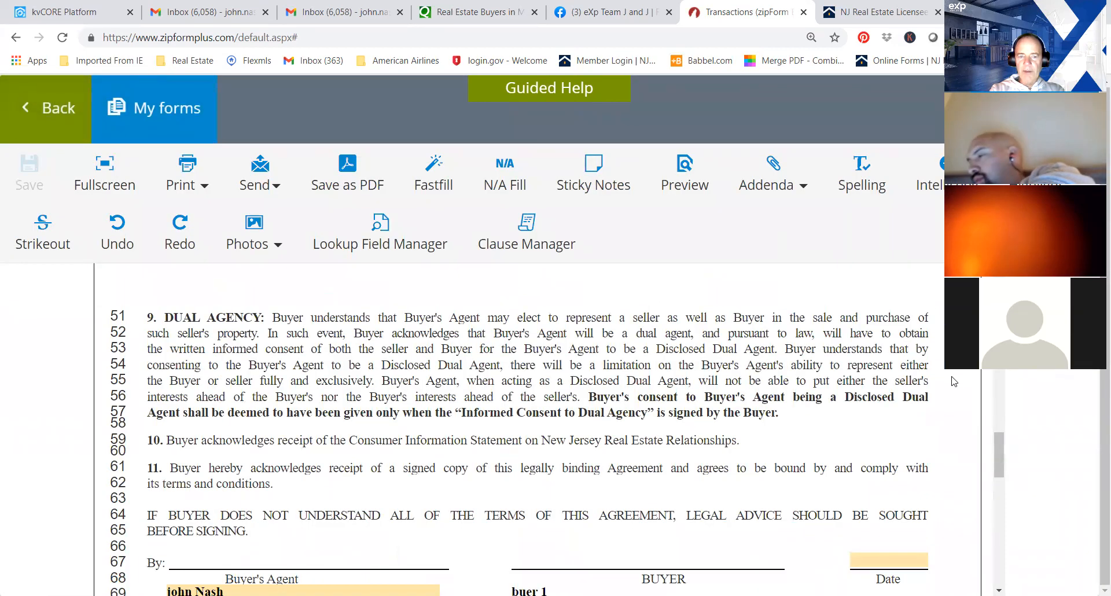
drag(999, 441, 1000, 304)
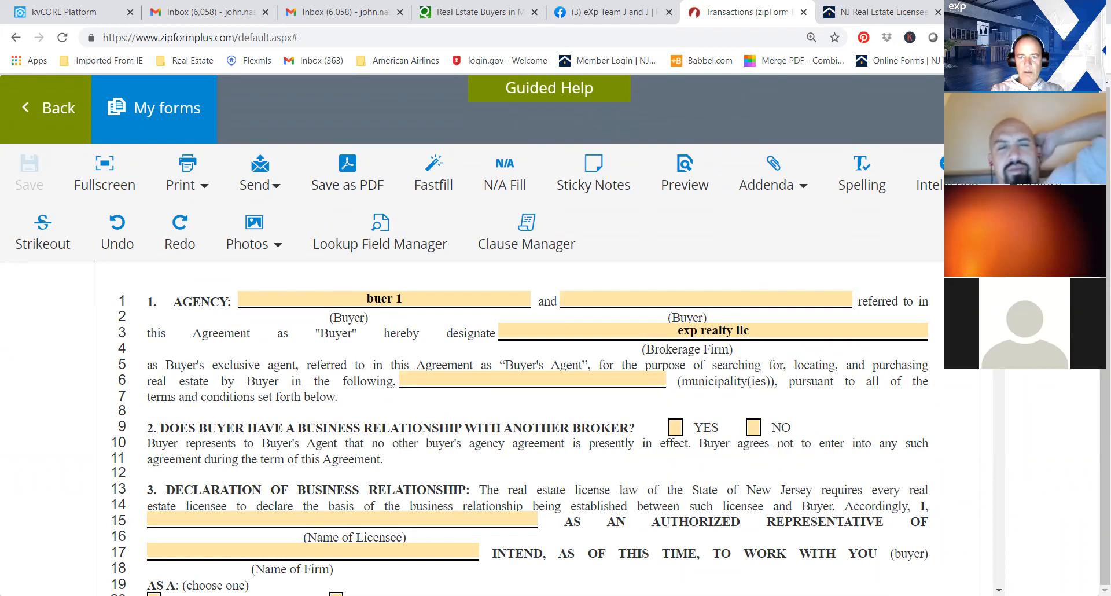
scroll(538, 429, down, 2)
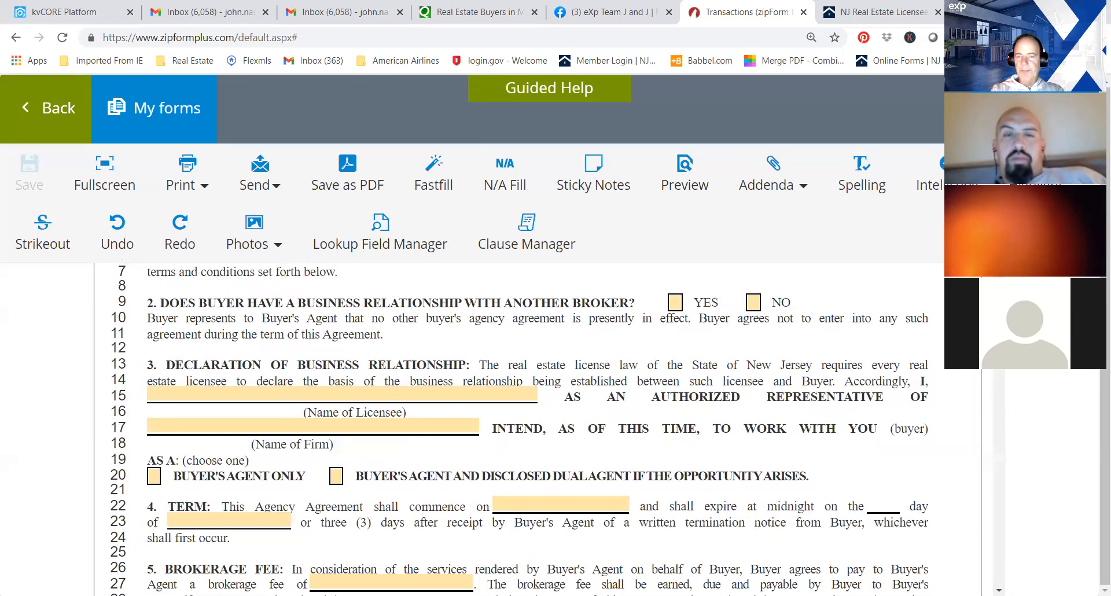
scroll(519, 429, down, 2)
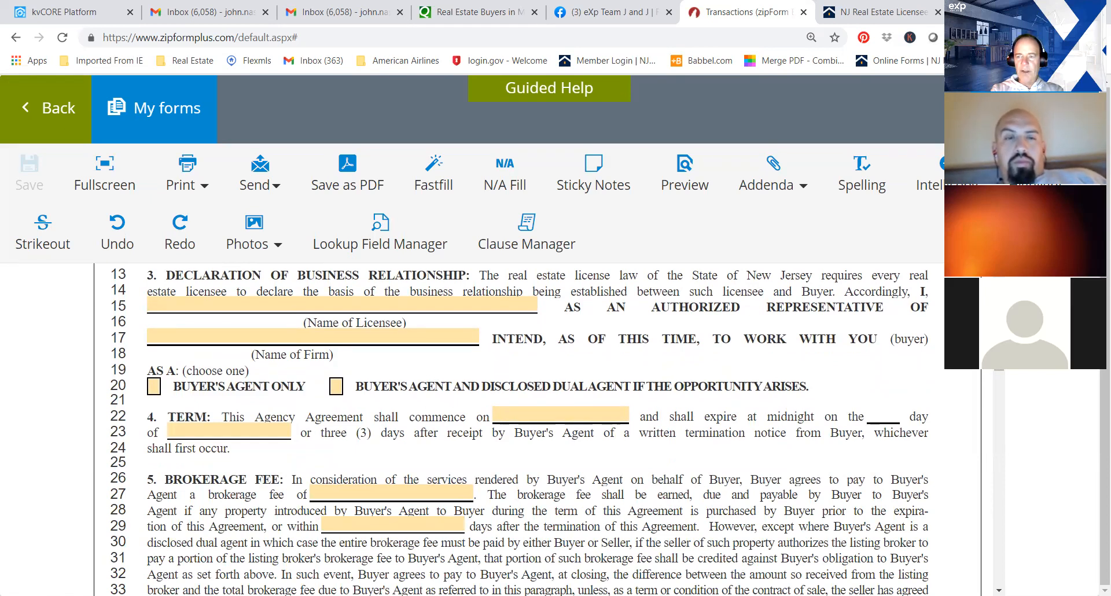
scroll(997, 377, down, 2)
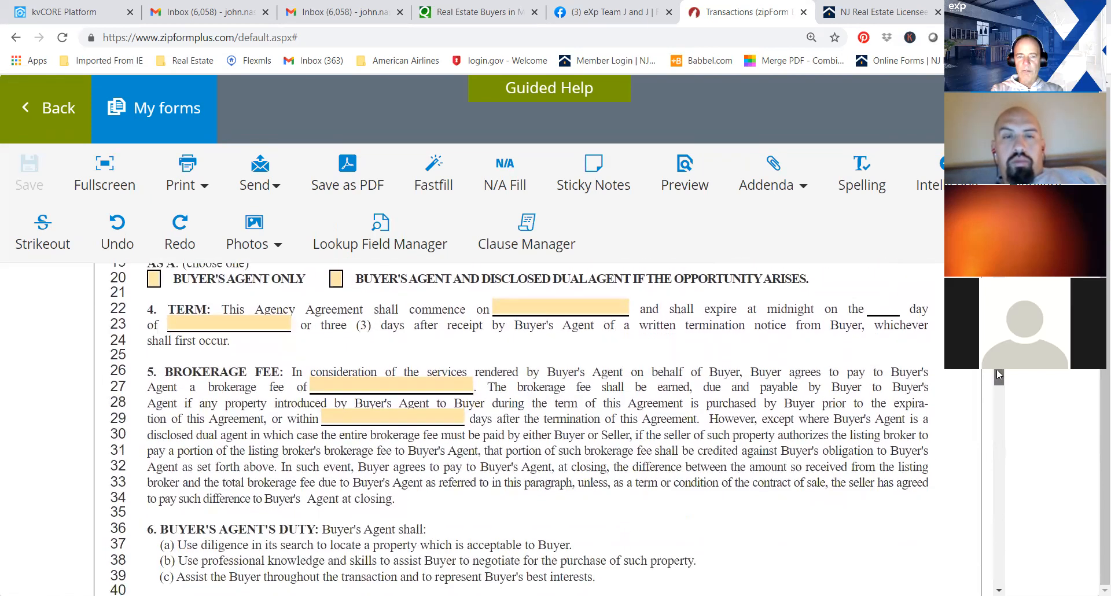
drag(996, 370, 996, 370)
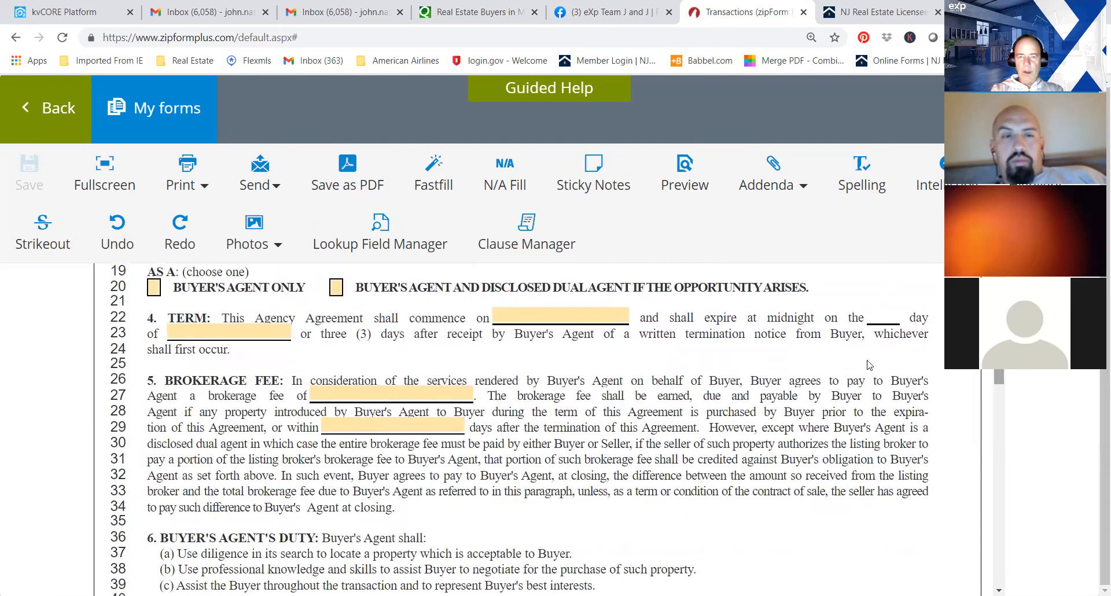
Enter 2.5 percent as the brokerage fee in section 5 of the buyer agency agreement.
click(270, 331)
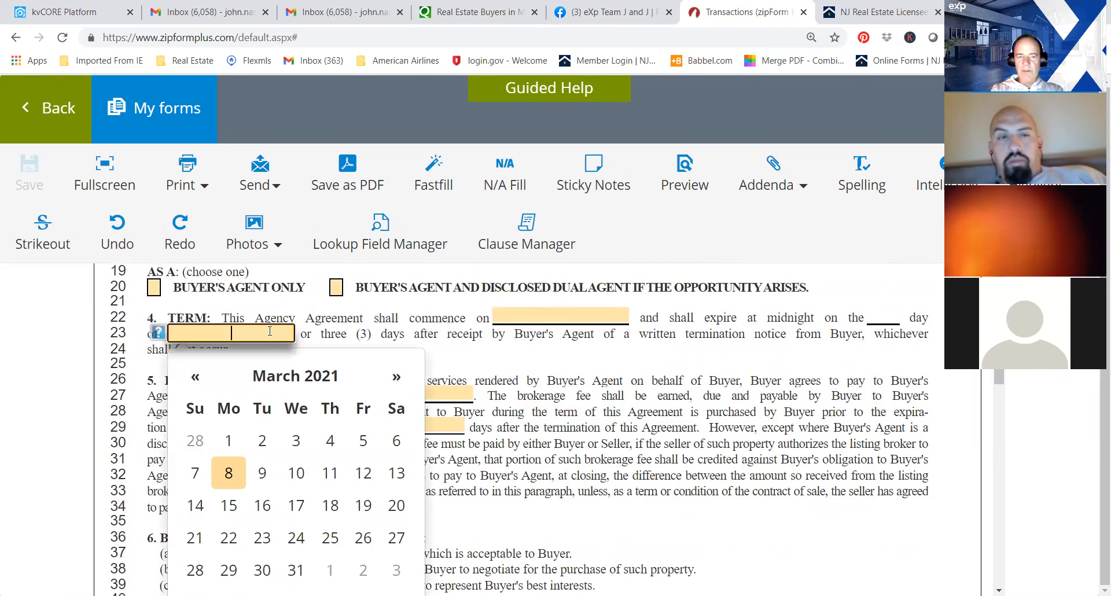
click(480, 354)
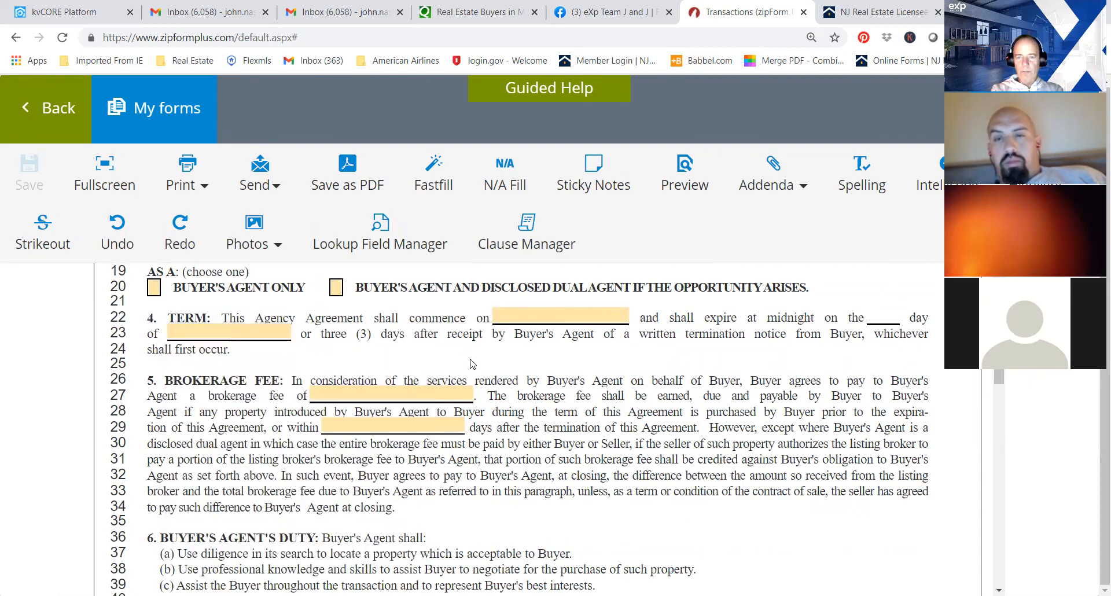
click(383, 385)
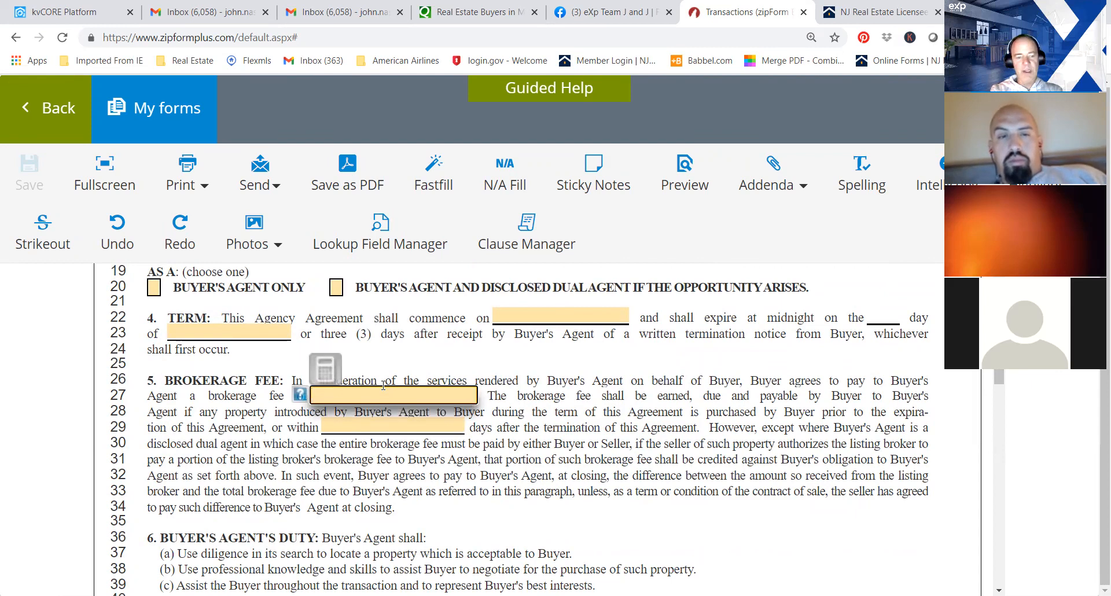
text(2.5percent)
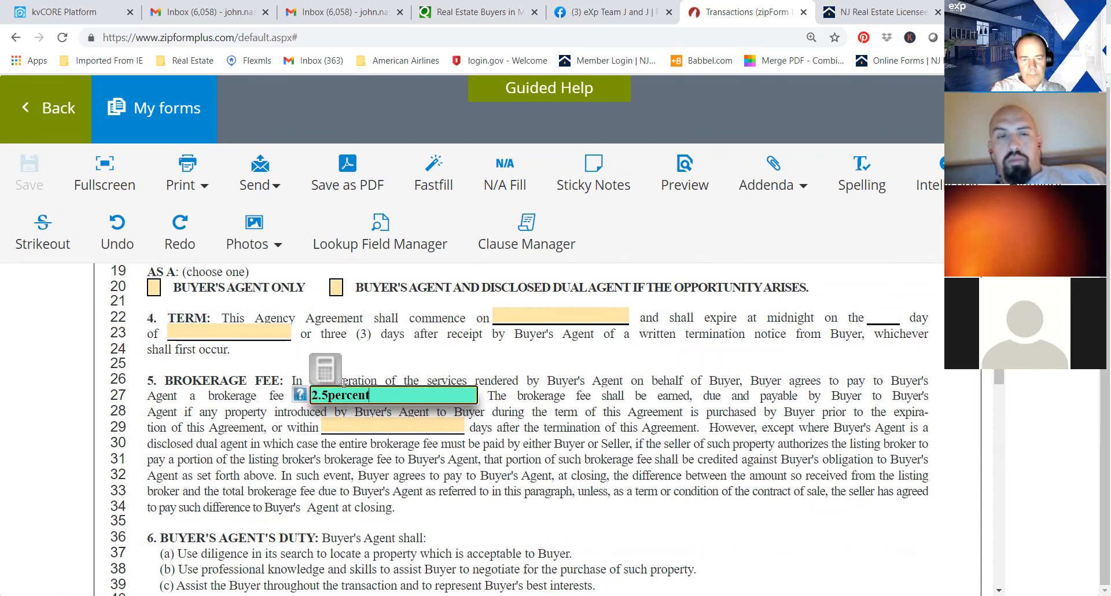
click(327, 395)
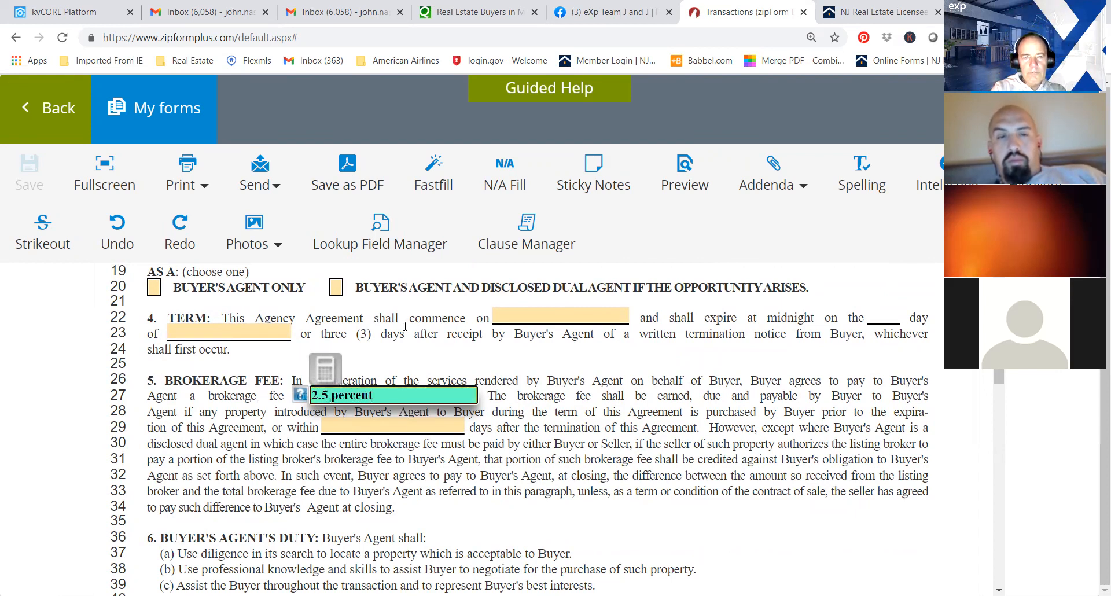
Choose buyer's agent and disclosed dual agent, and set the agreement's term from March 8, 2021 to July 23, 2021.
click(335, 288)
click(512, 317)
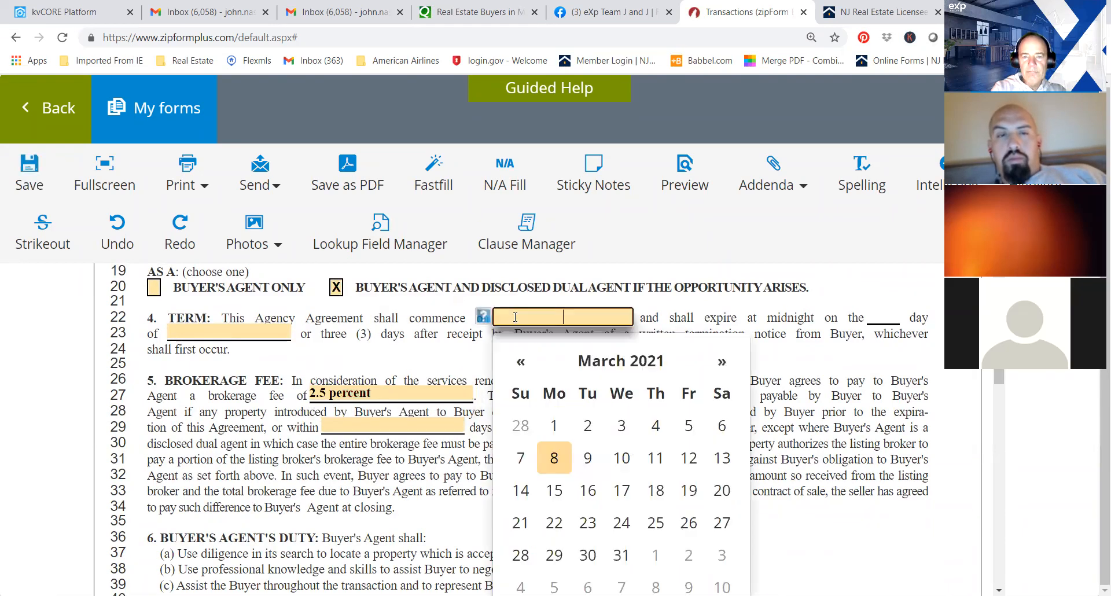
click(554, 459)
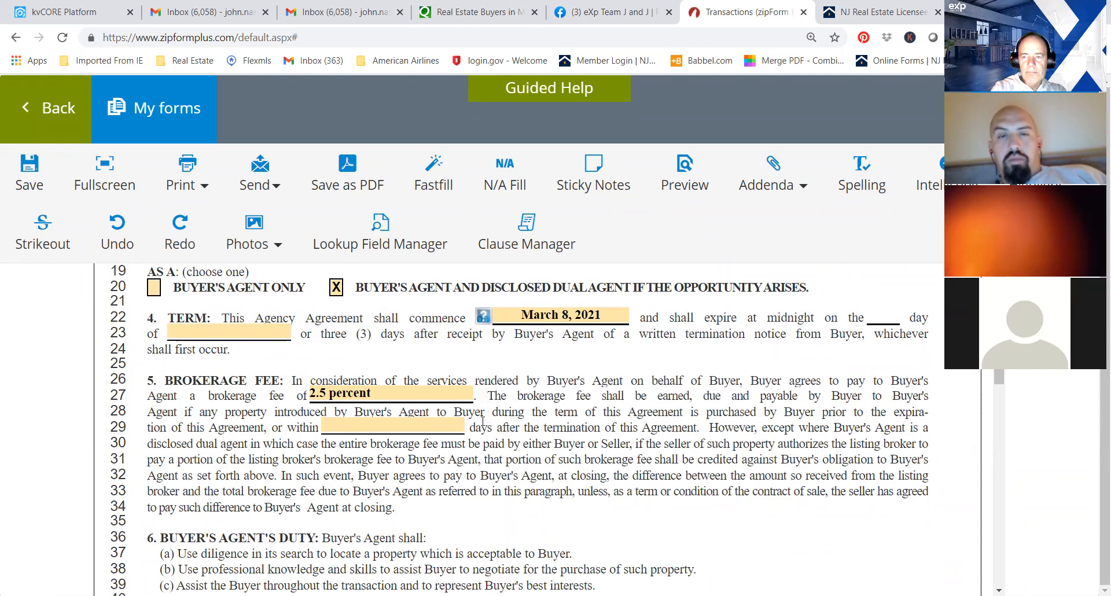
click(248, 333)
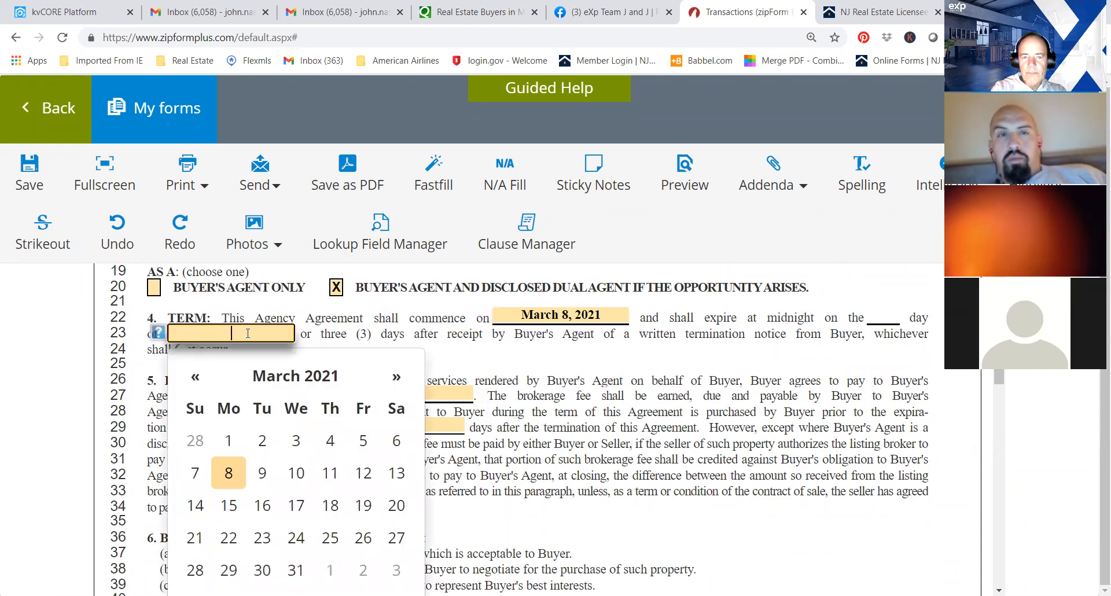
click(396, 378)
click(395, 378)
click(395, 378)
click(395, 378)
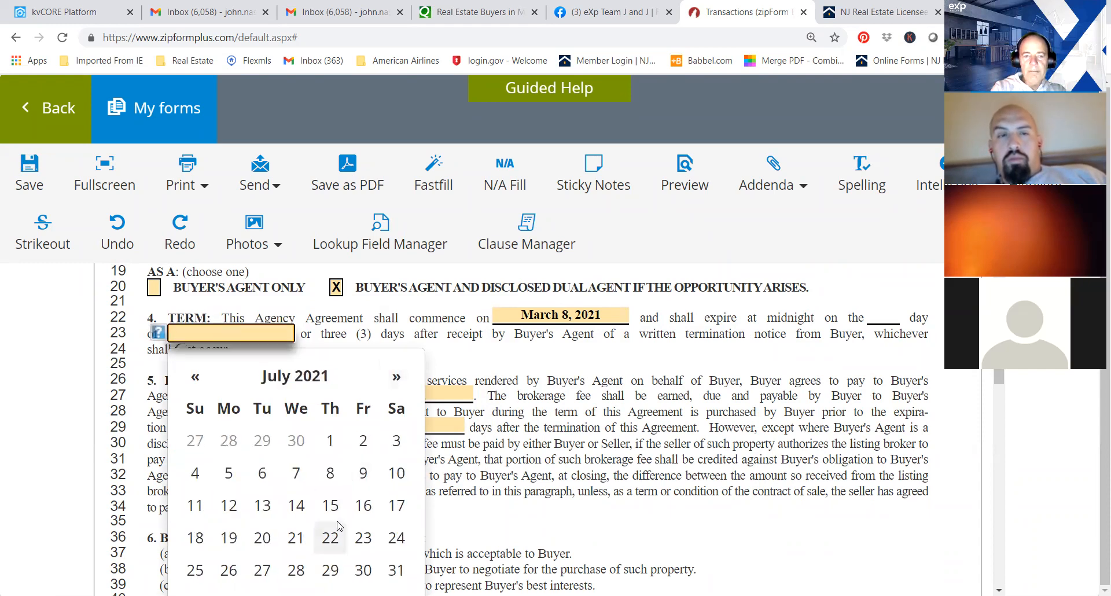
click(363, 538)
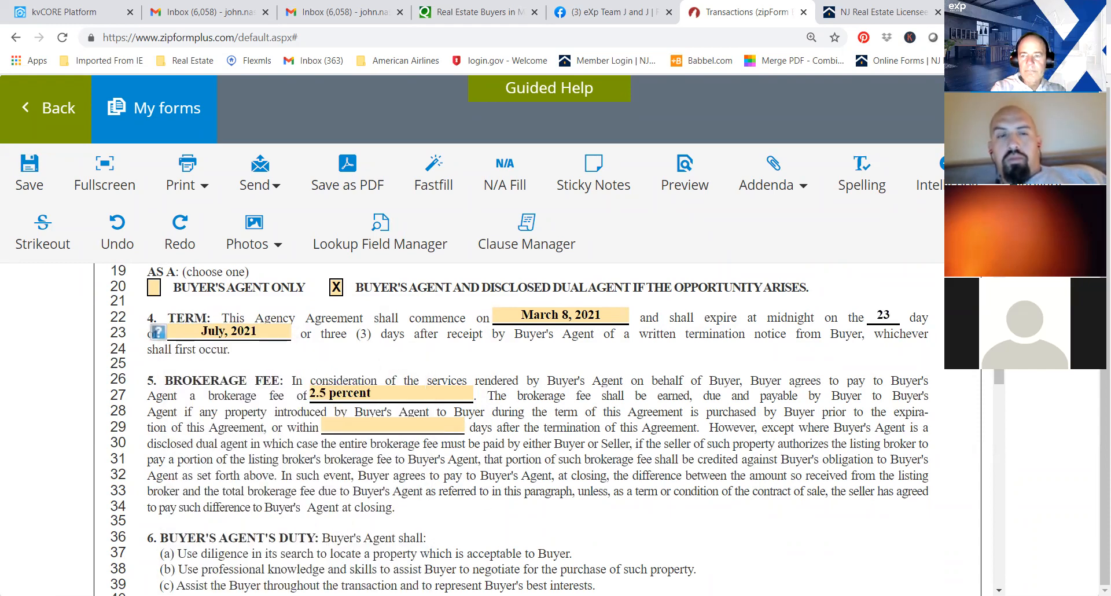
Set the brokerage fee protection period after the agreement's termination to 60 days.
scroll(999, 376, down, 1)
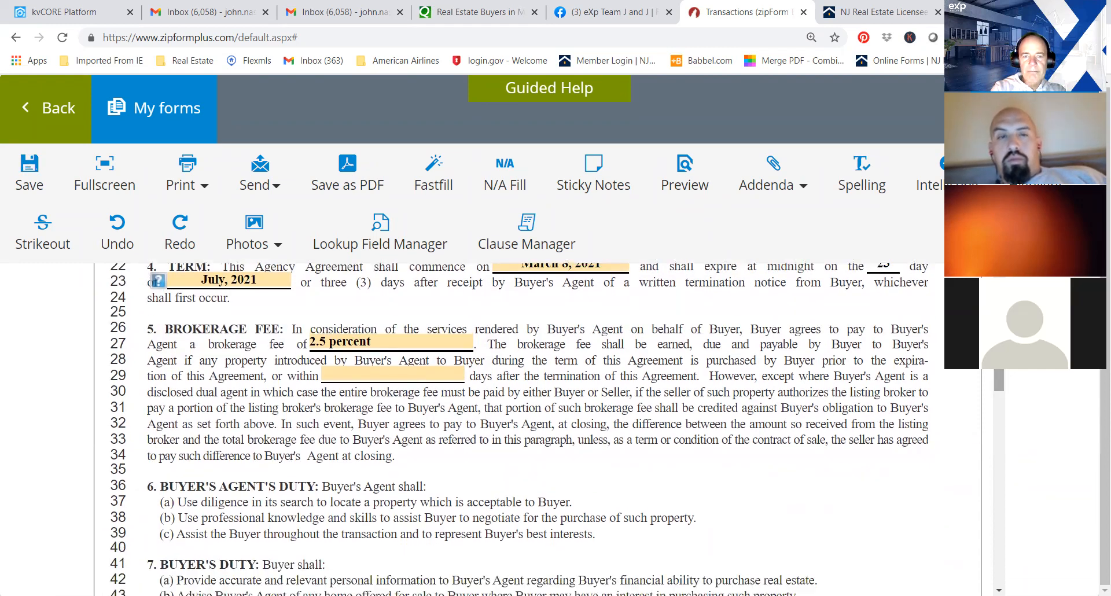
click(396, 376)
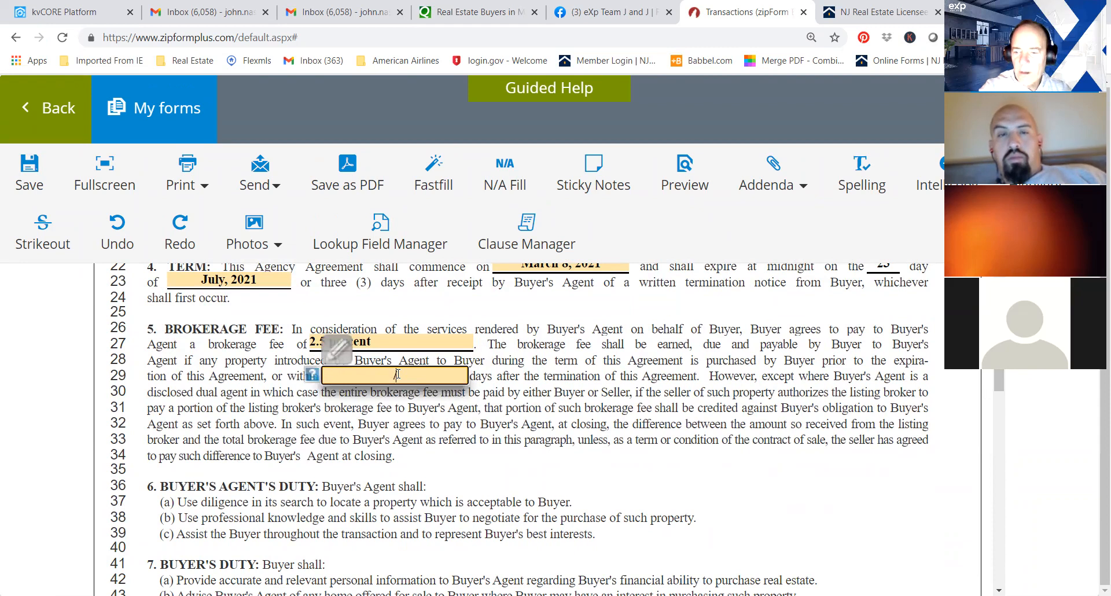
text(/60)
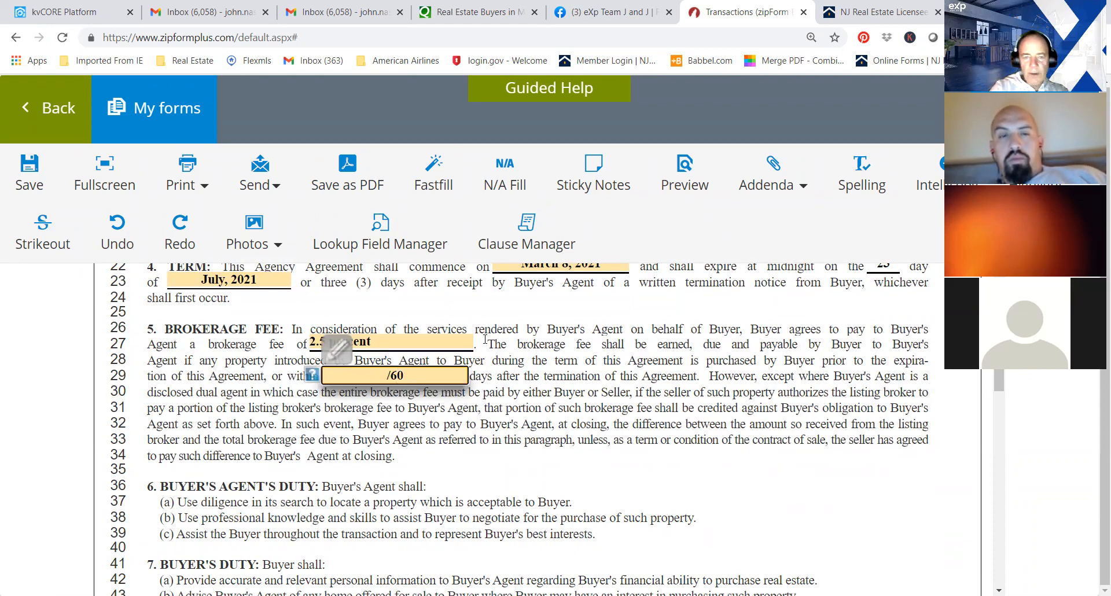
key(BackSpace)
key(BackSpace)
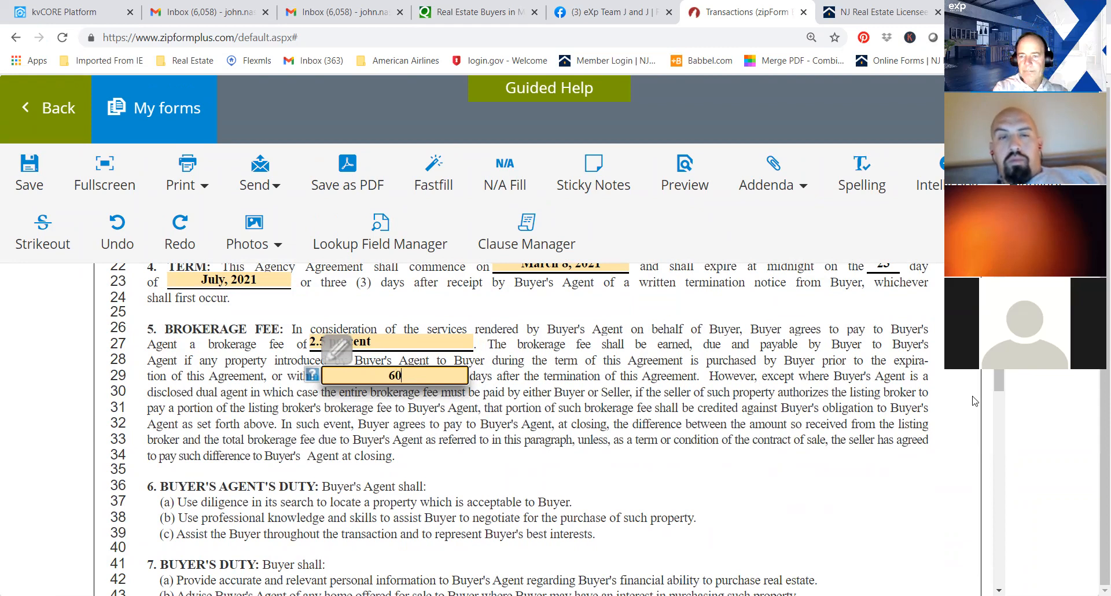
Enter monmouth county as the municipality in the agency section, save the agreement and return to the document list.
click(990, 384)
mouse_move(999, 371)
mouse_down()
mouse_move(999, 508)
mouse_move(1013, 339)
mouse_up()
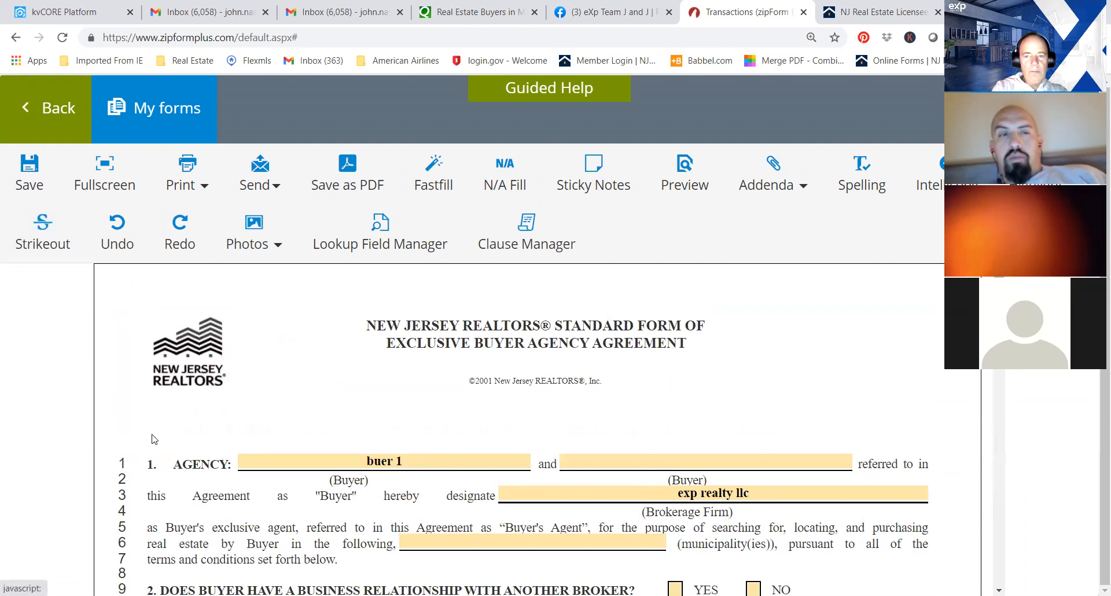
click(535, 542)
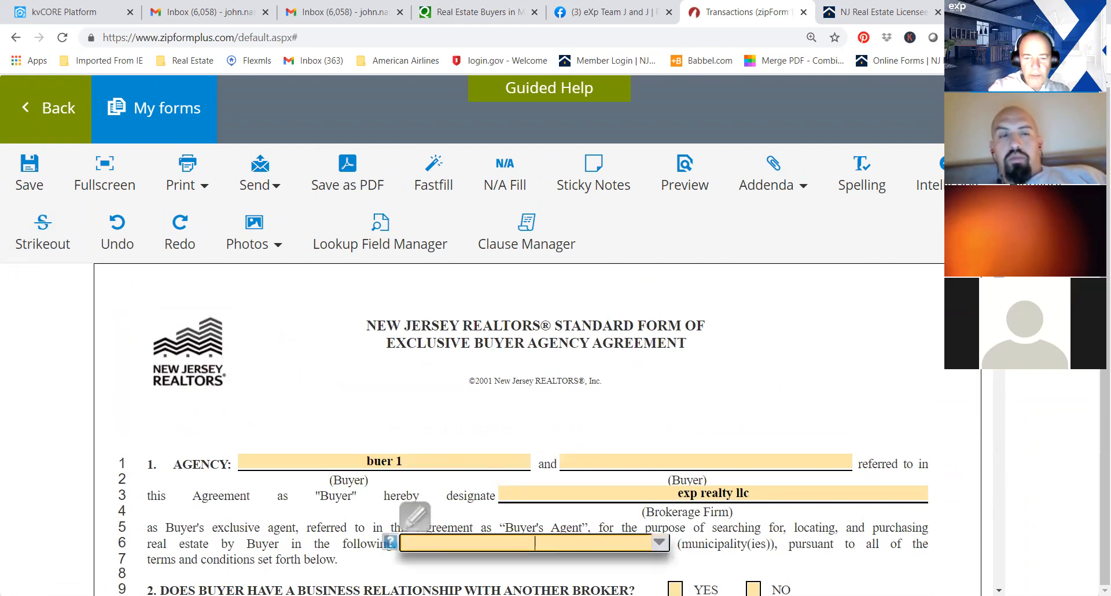
text(monmout)
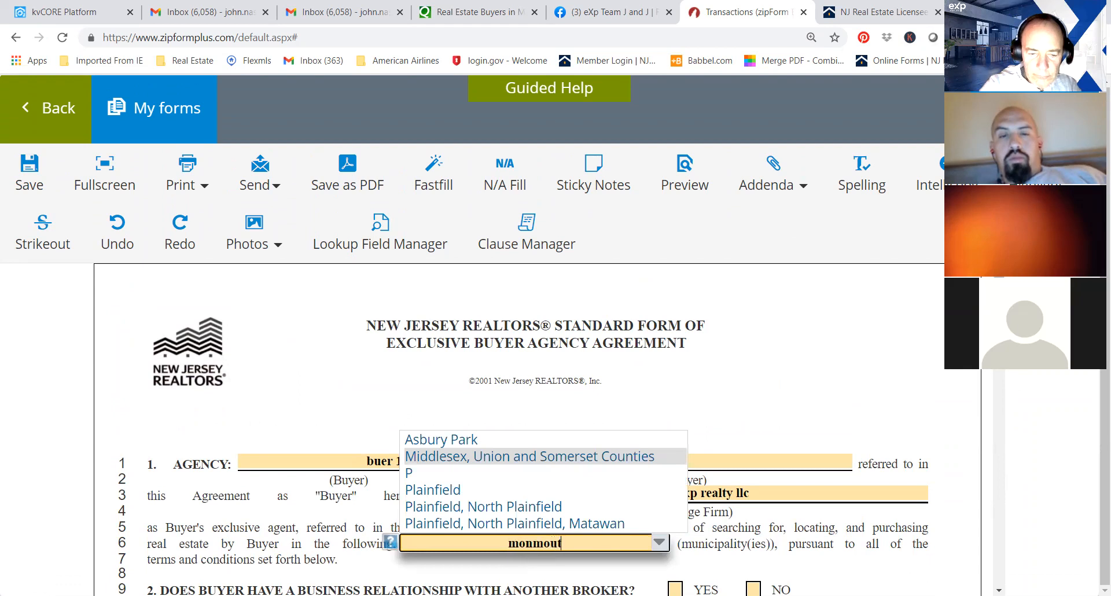
text(h county)
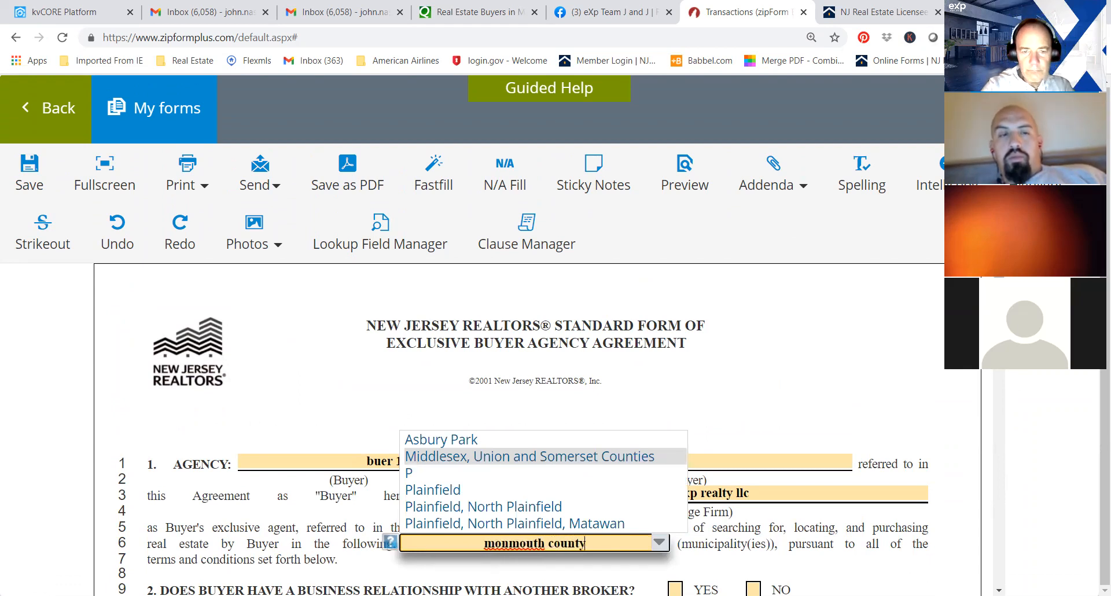
key(Return)
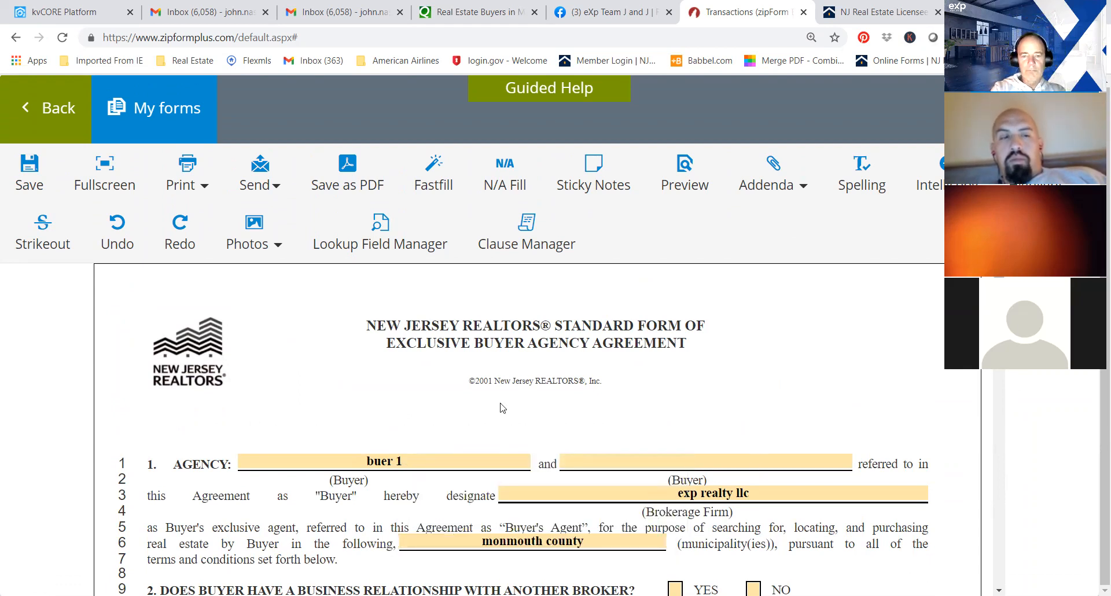
click(29, 170)
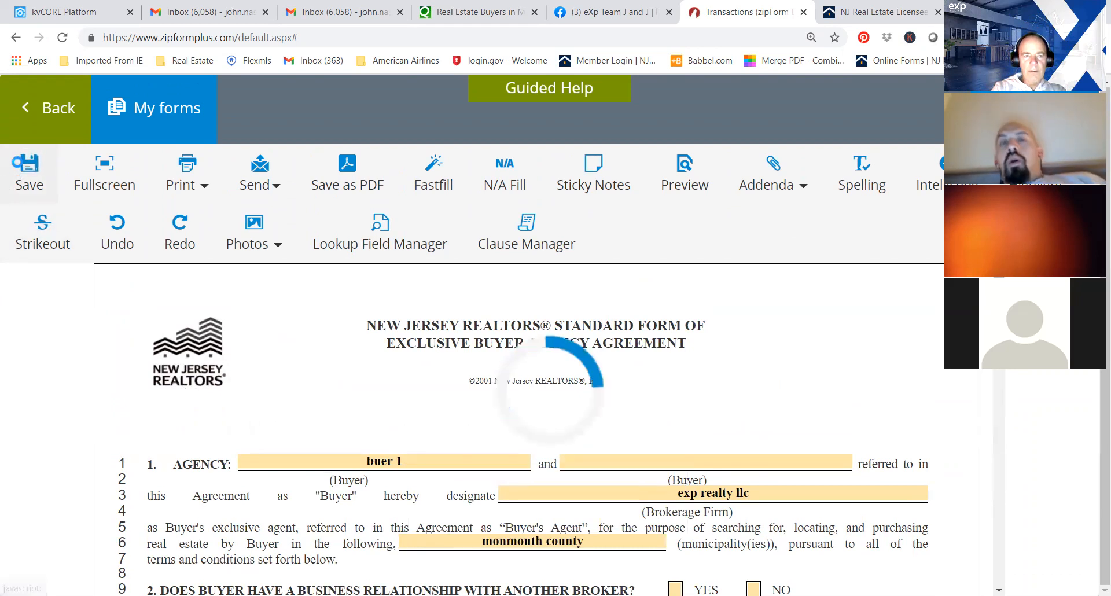
click(25, 110)
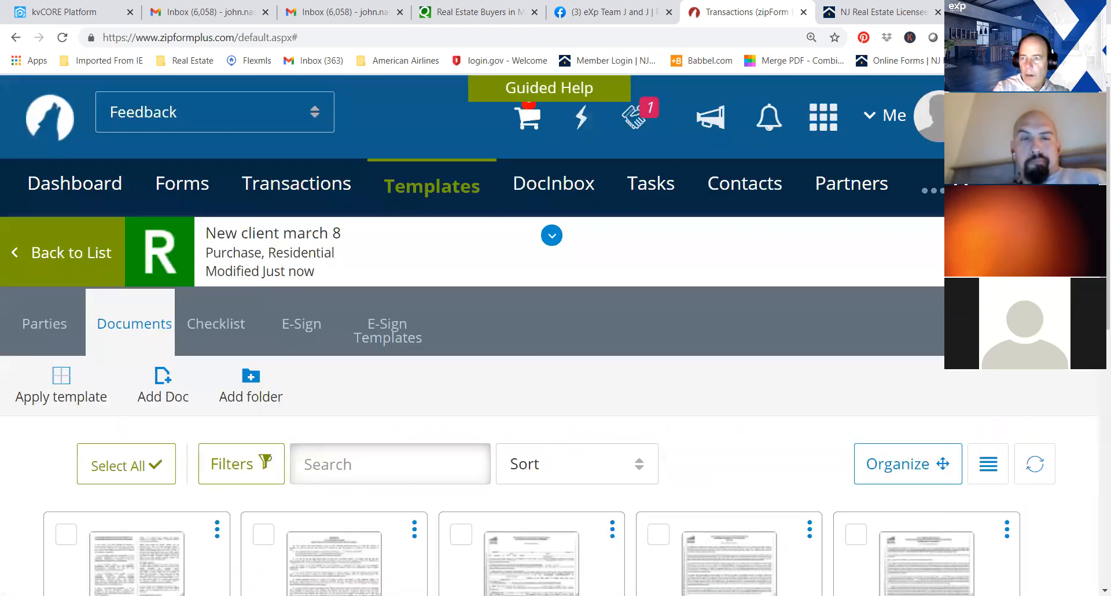
Open the Informed Consent to Dual Agency - Buyer form and check its signature and brokerage firm fields.
scroll(556, 336, down, 5)
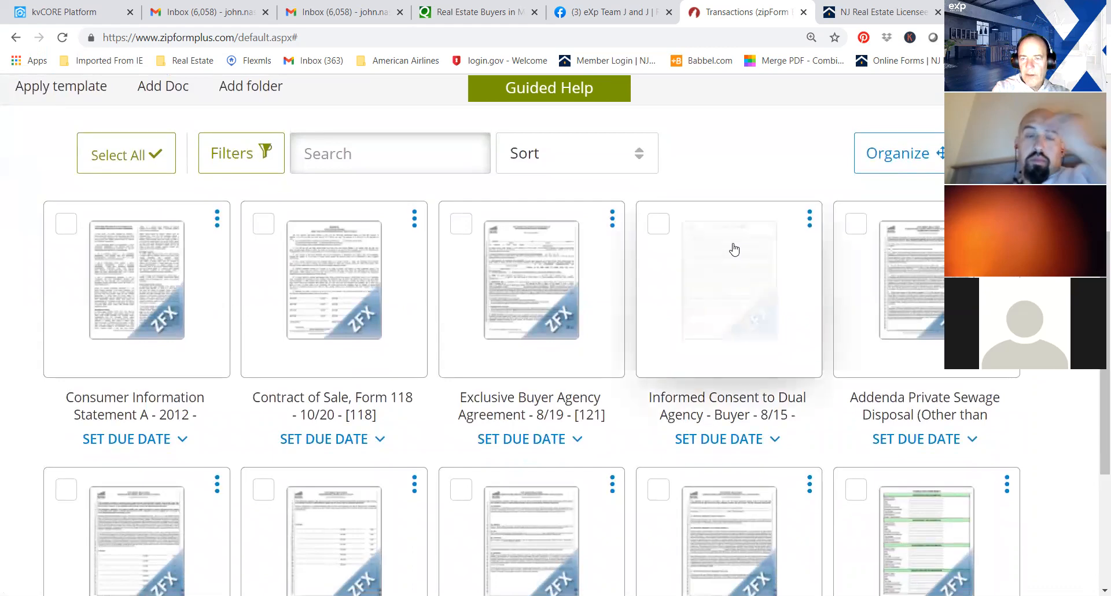
click(734, 248)
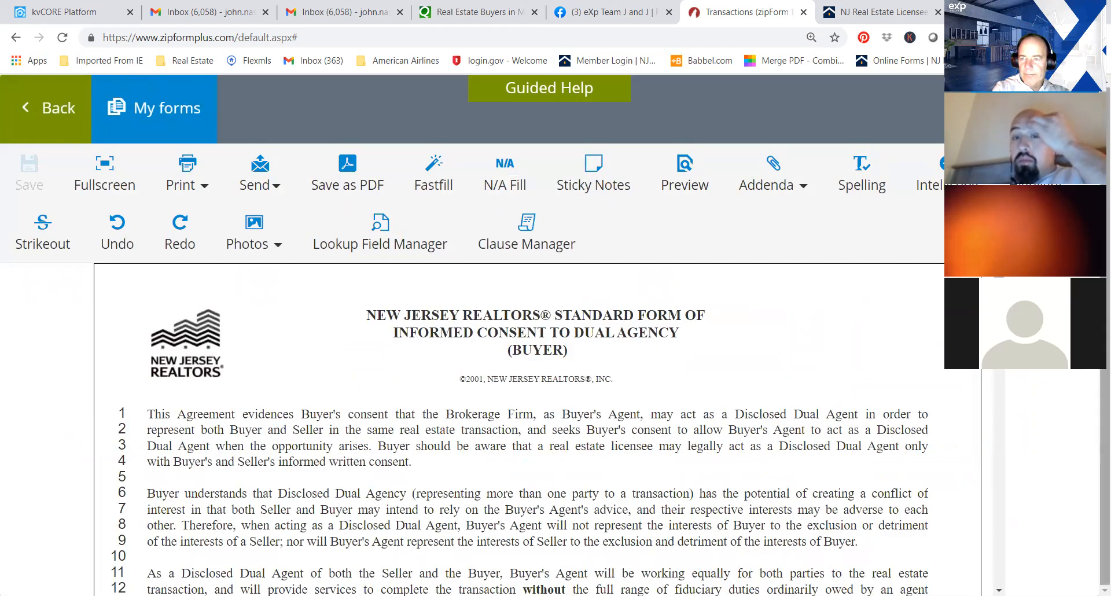
scroll(995, 372, down, 3)
drag(995, 372, 994, 531)
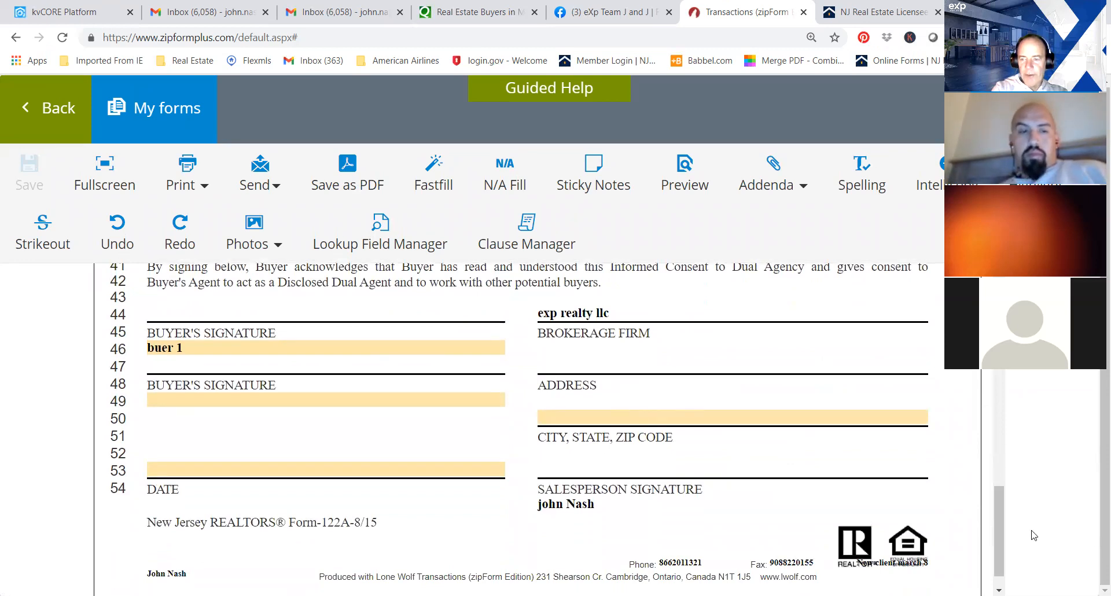
Leave the dual agency consent form and look through the document list of the New client march 8 template.
drag(998, 506, 997, 284)
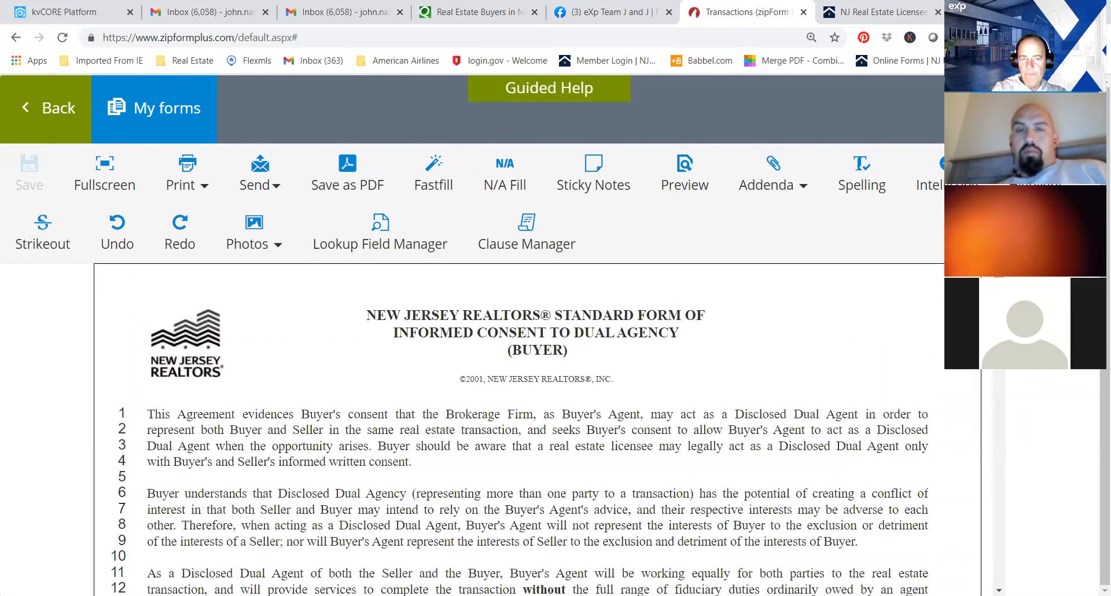
click(26, 108)
key(ctrl+a)
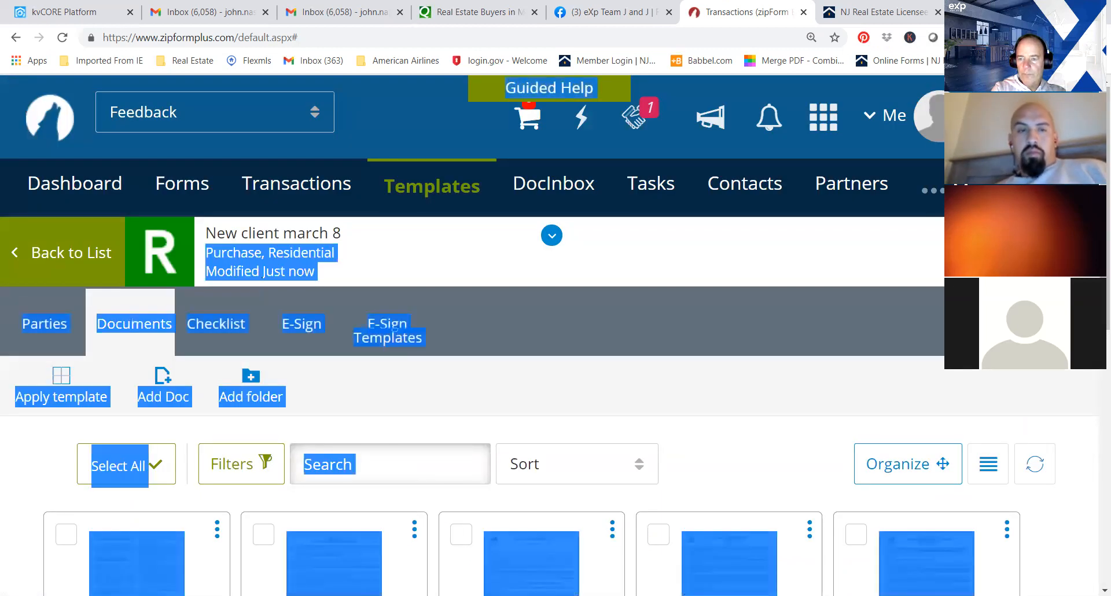
scroll(1077, 428, down, 6)
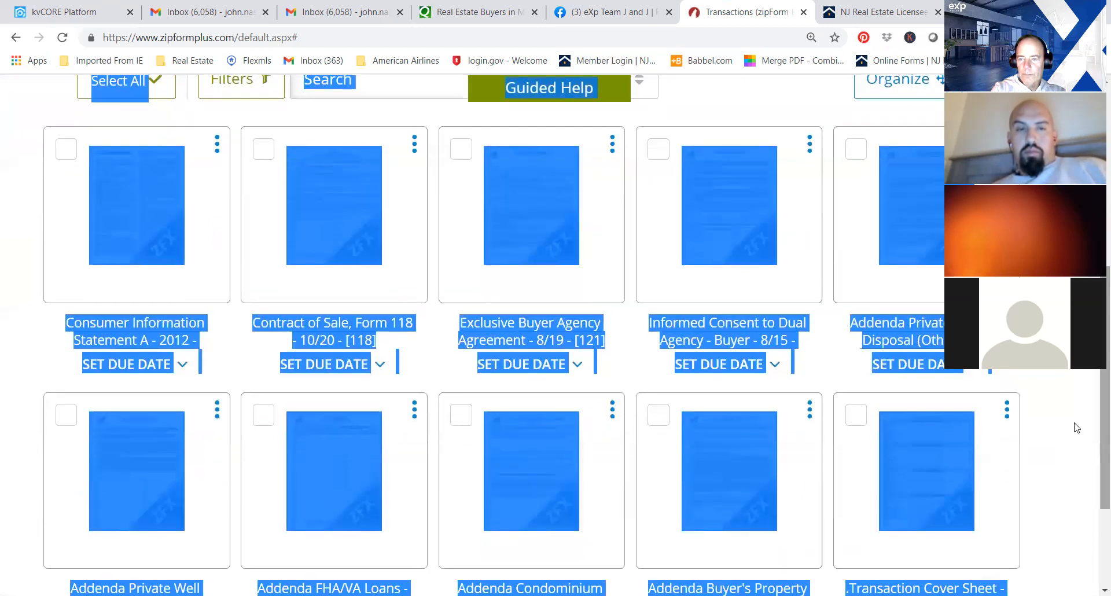
click(1059, 375)
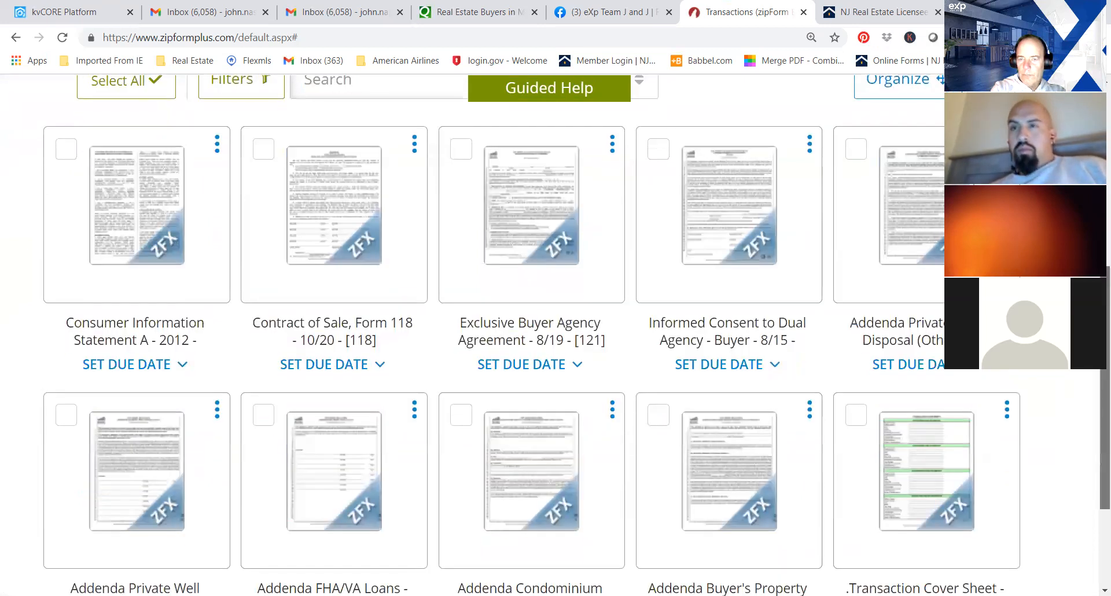
scroll(1096, 433, down, 3)
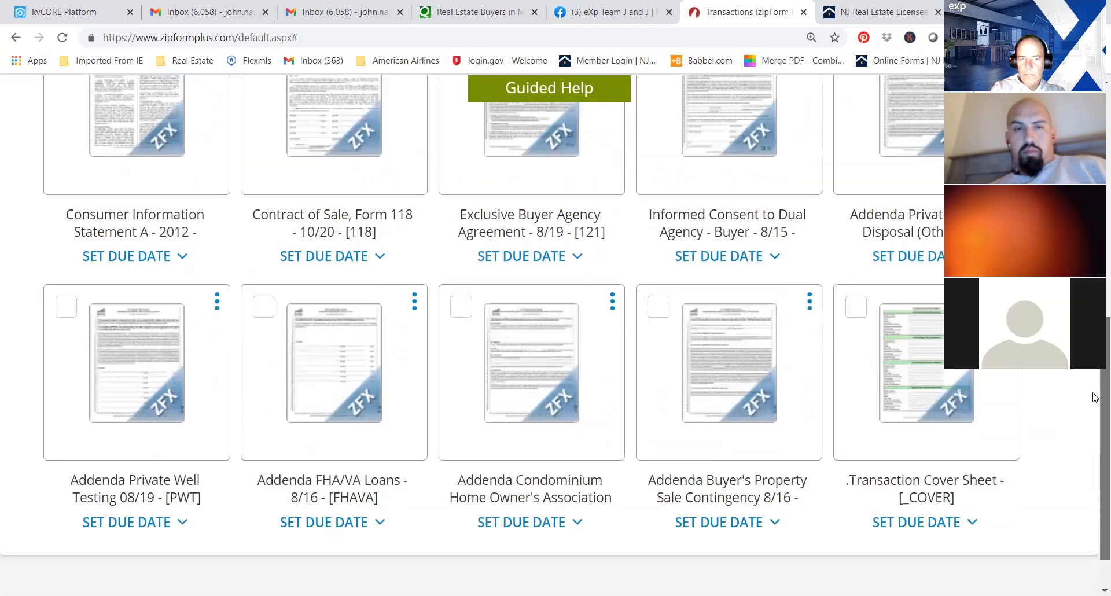
scroll(1094, 393, up, 10)
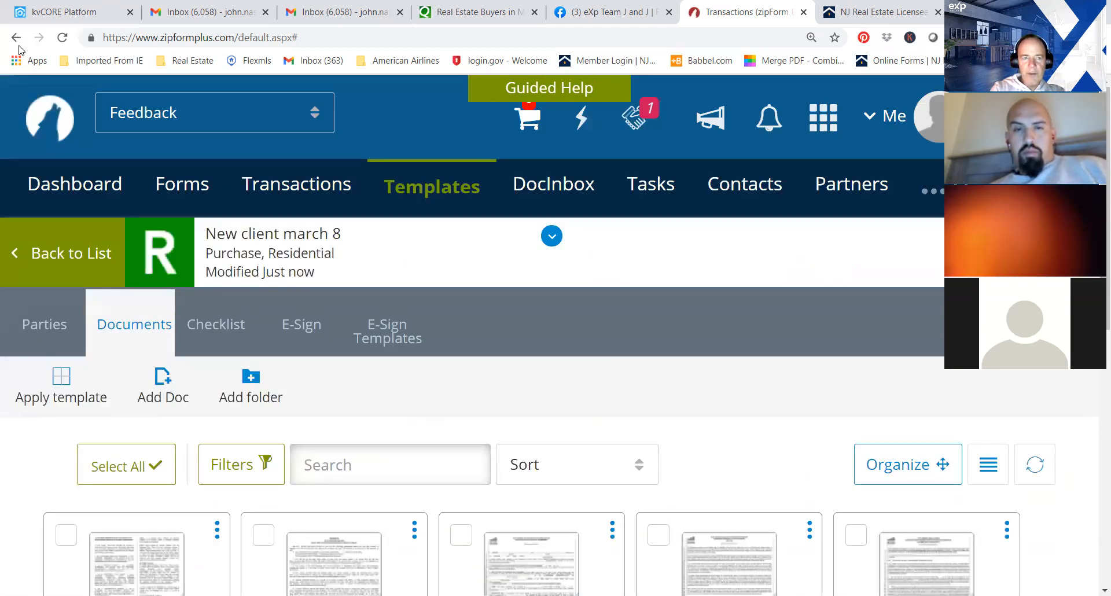
Return to the template list and open the documents of the existing client's sales contract template last modified 6 days ago.
click(24, 252)
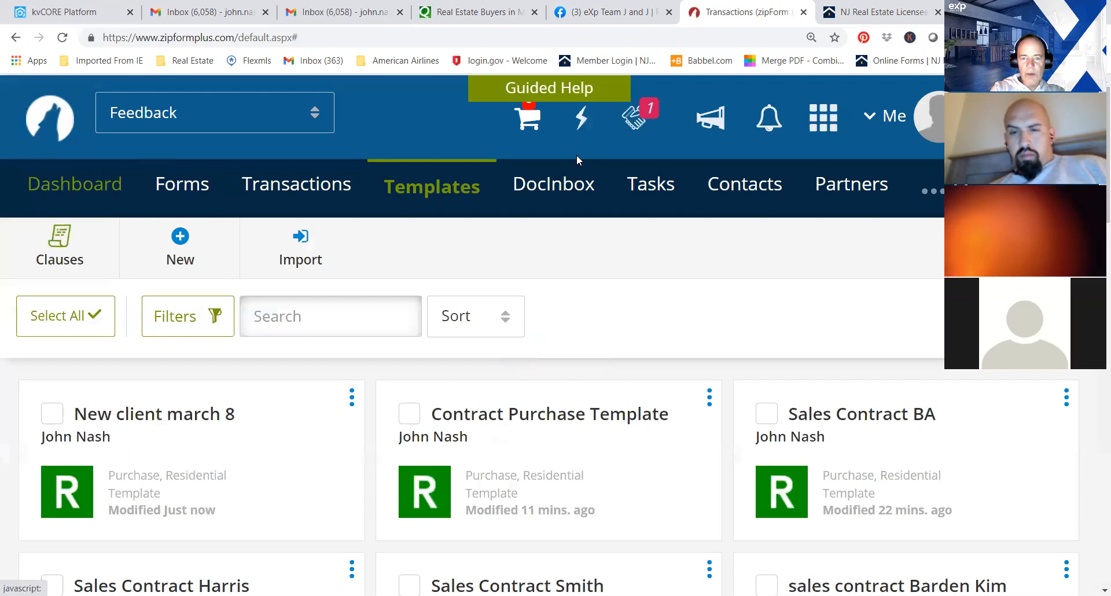
scroll(577, 160, down, 3)
scroll(87, 311, down, 1)
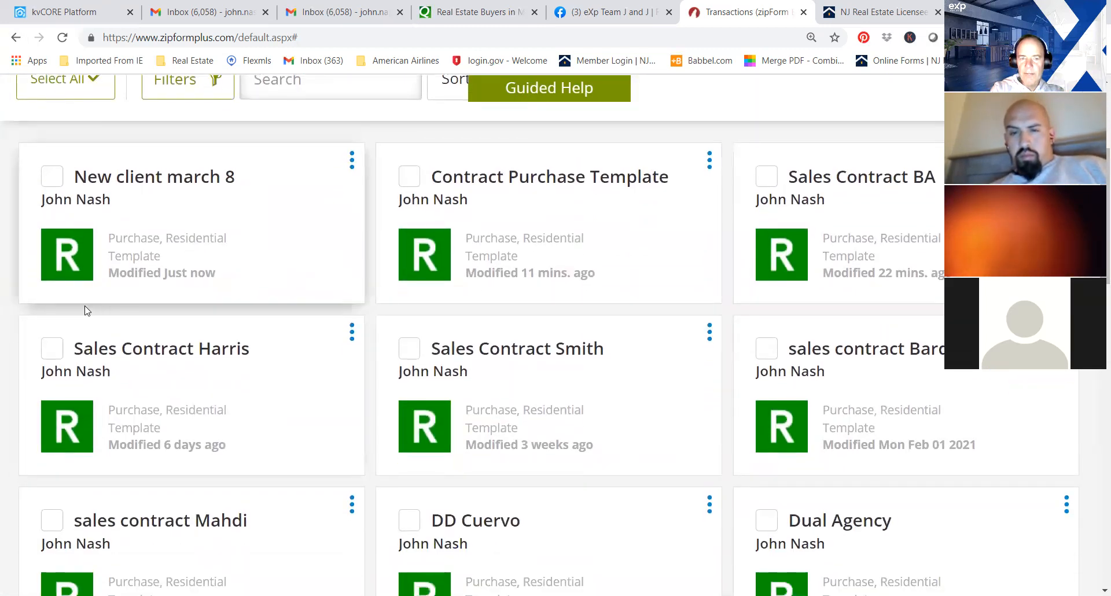
click(190, 349)
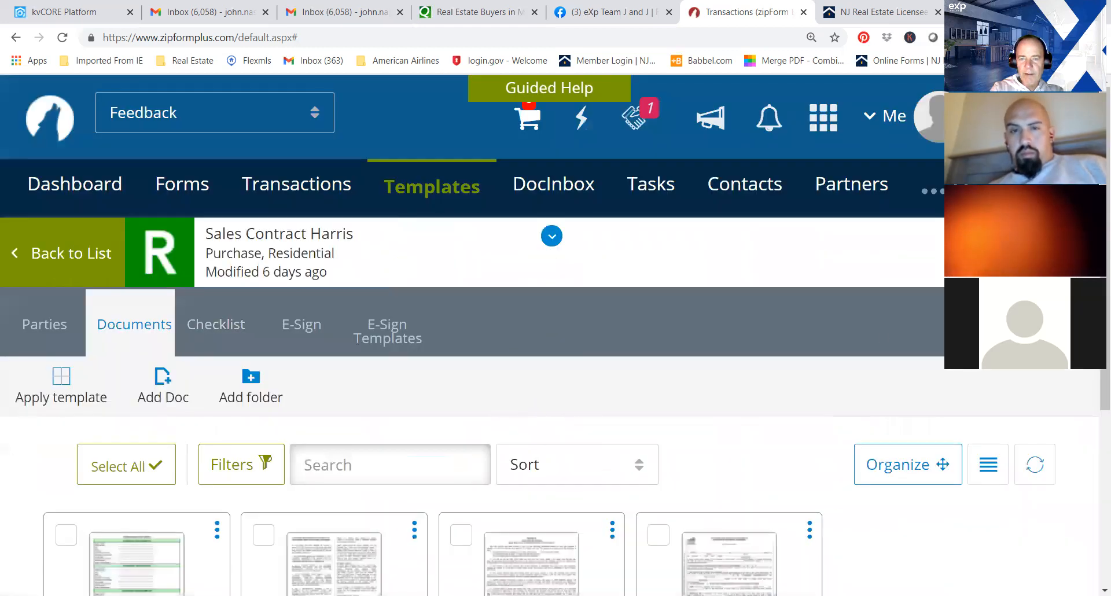
scroll(550, 335, down, 3)
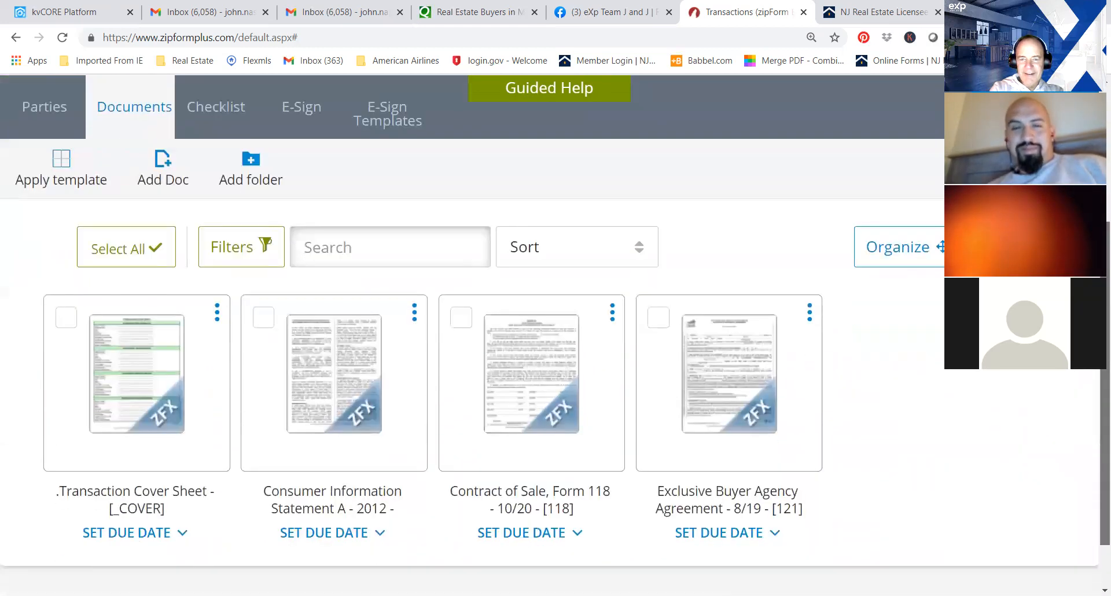
scroll(365, 304, down, 1)
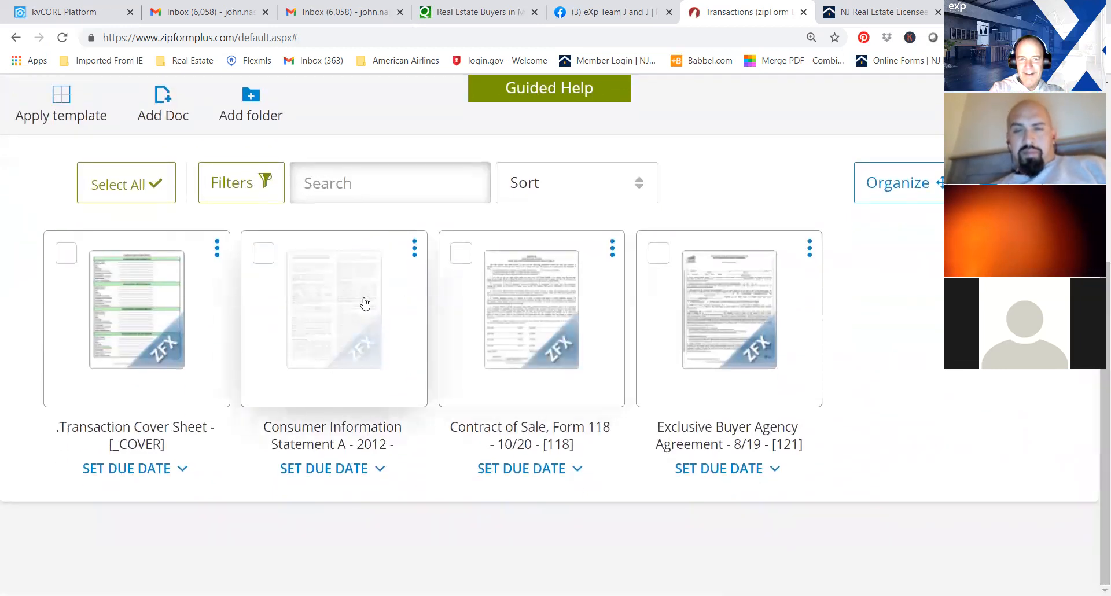
Open Consumer Information Statement A - 2012 and enter the licensee's name in the Declaration of Business Relationship.
click(339, 302)
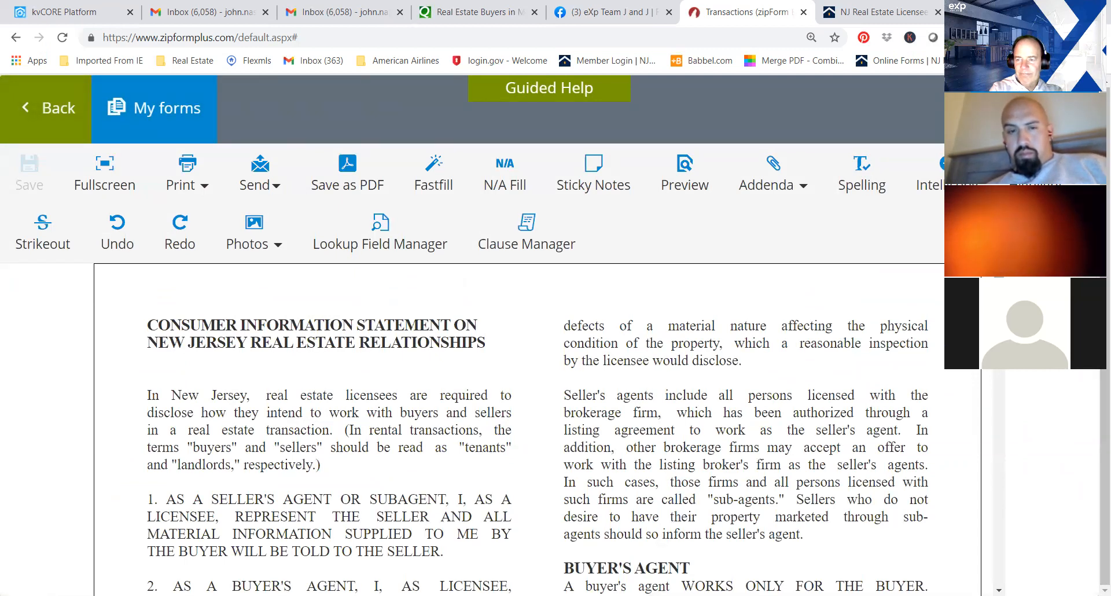
scroll(538, 428, down, 2)
drag(998, 318, 994, 519)
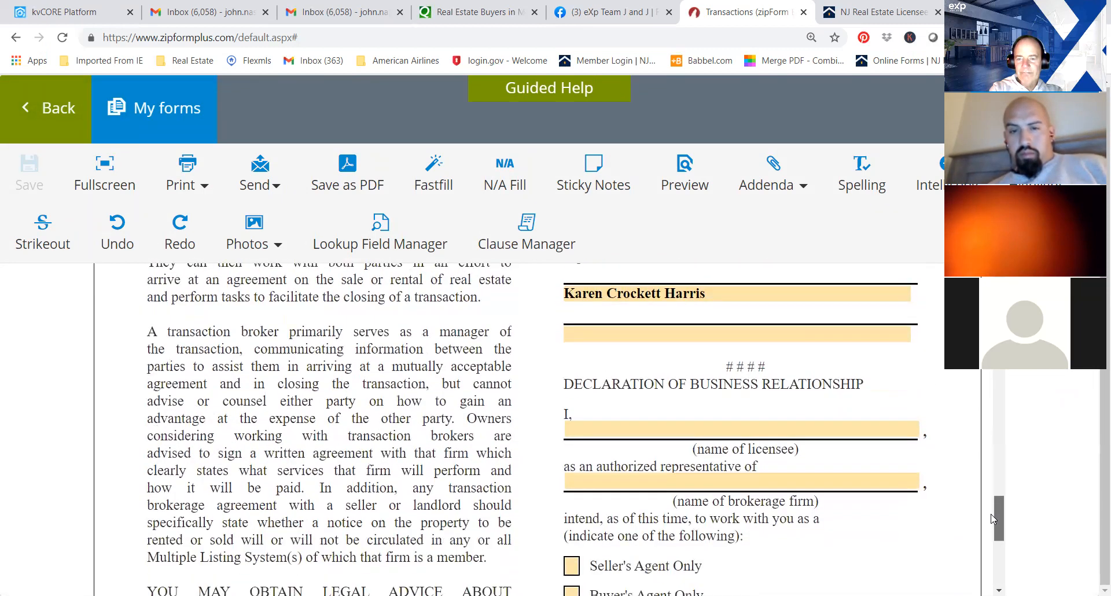
click(745, 429)
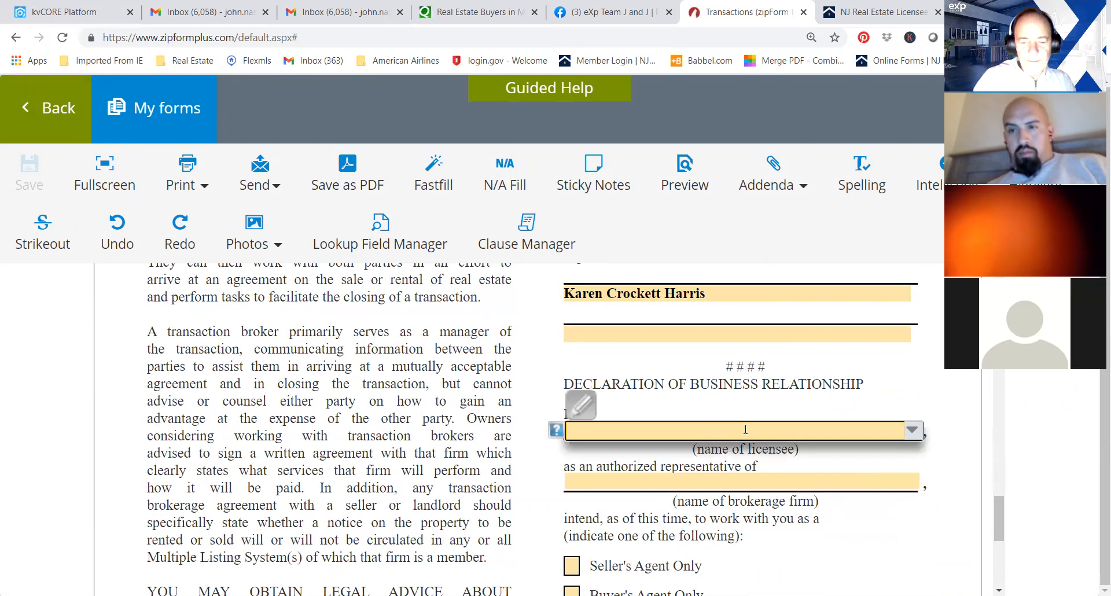
text(JOhn N)
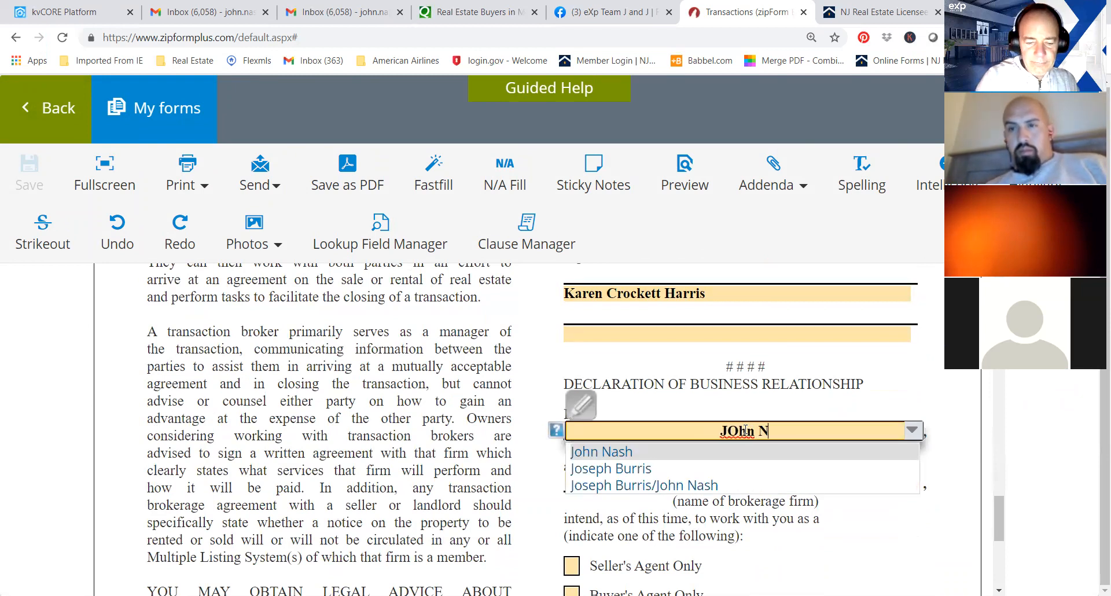
text(ashexp realty)
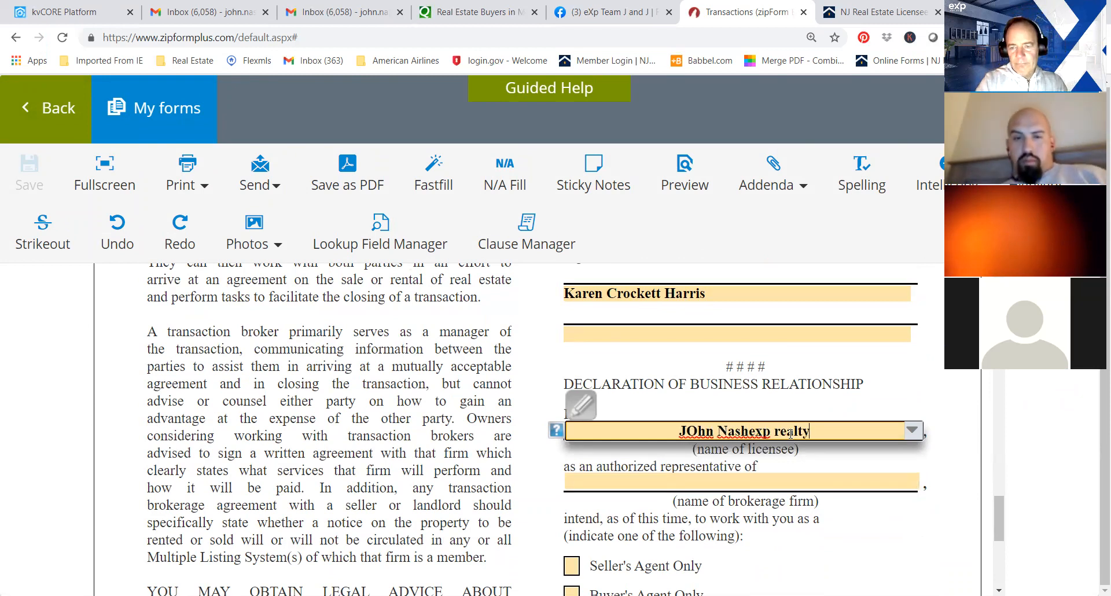
key(BackSpace)
key(BackSpace)
key(BackSpace)
key(BackSpace)
key(BackSpace)
key(BackSpace)
key(BackSpace)
key(BackSpace)
key(BackSpace)
key(BackSpace)
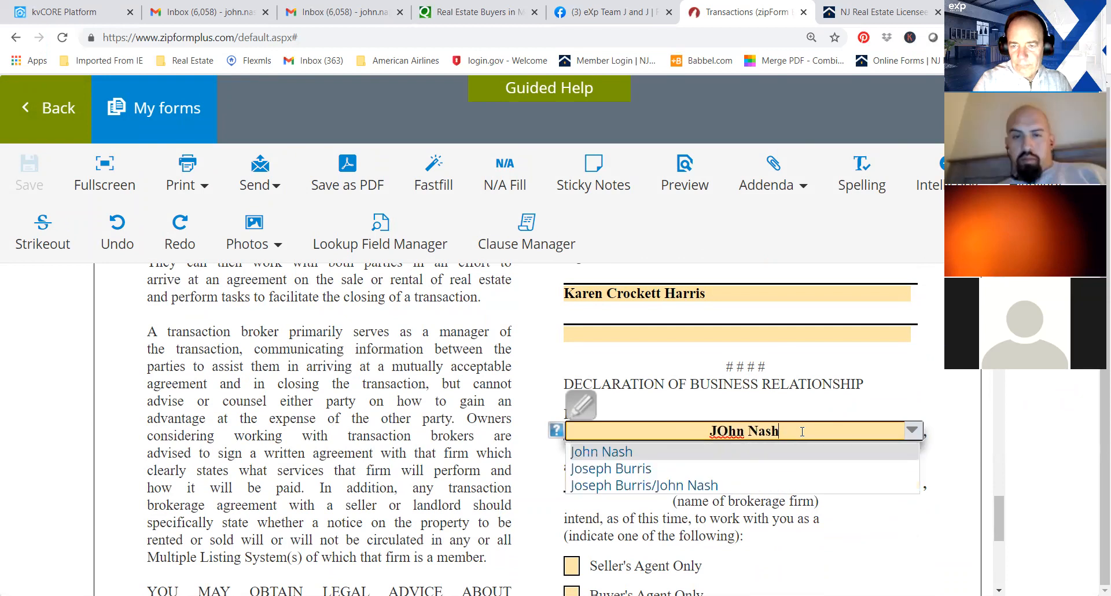
click(1046, 455)
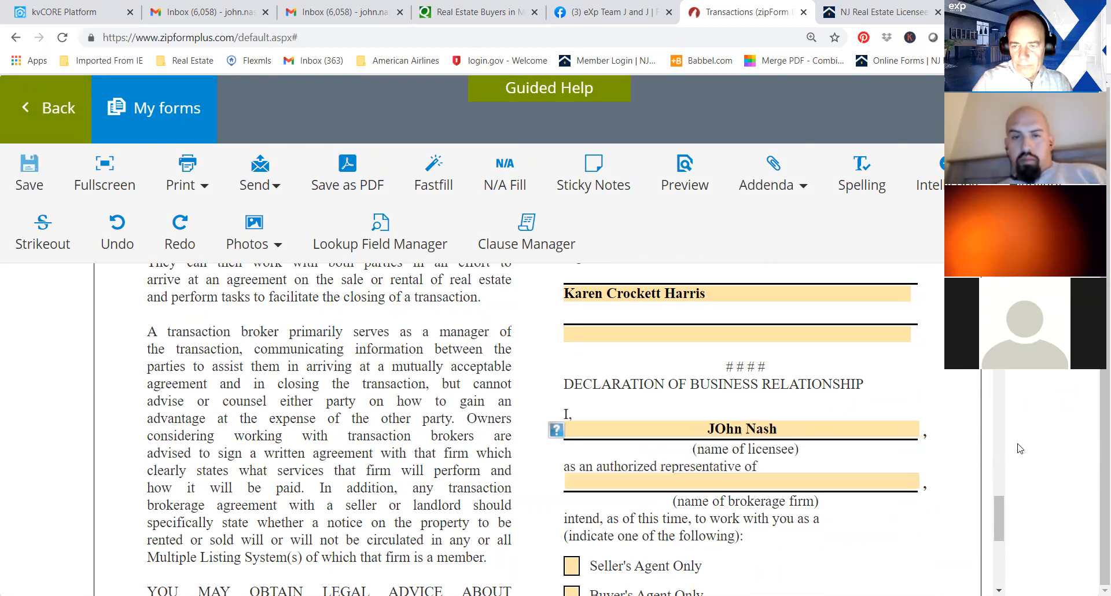
Enter exp realty as the brokerage firm in the Declaration of Business Relationship.
click(842, 474)
text(exprealty)
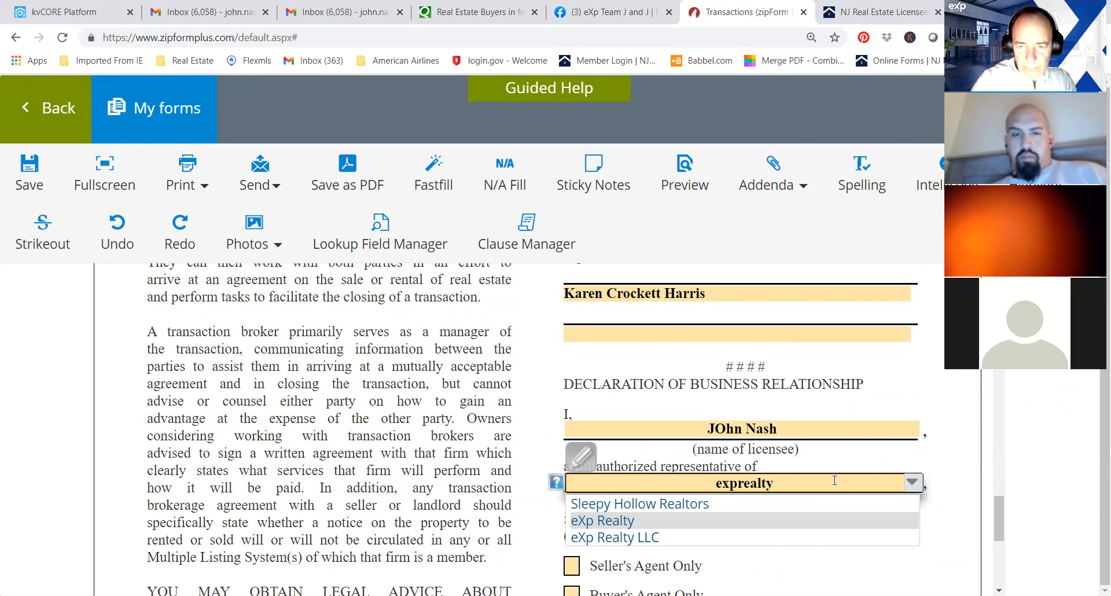
click(739, 482)
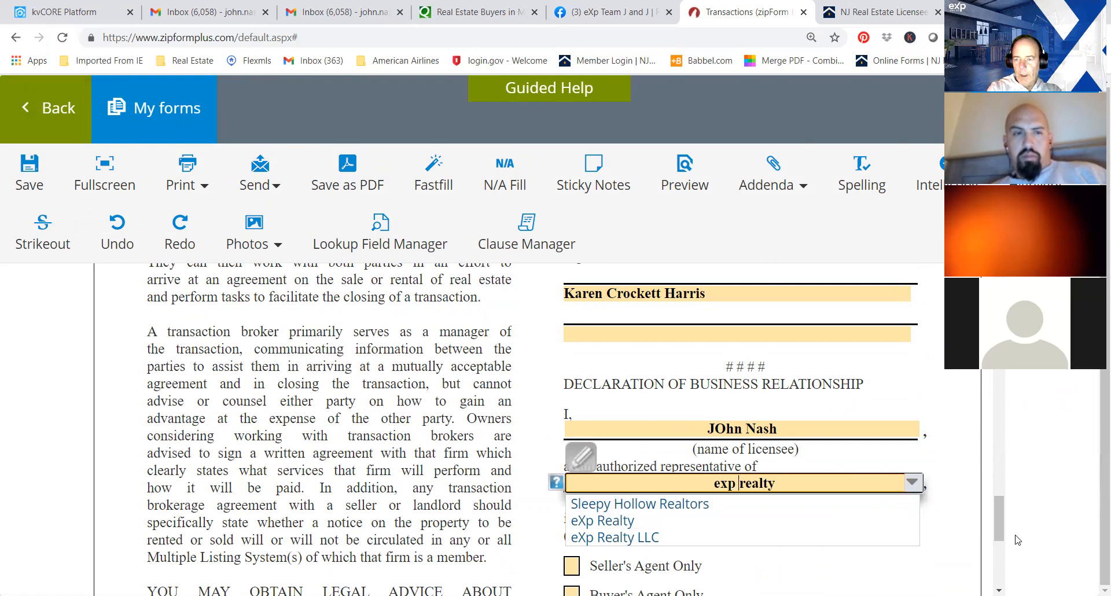
Mark Buyer's Agent and Disclosed Dual Agent as the working relationship in the declaration.
drag(999, 512, 999, 544)
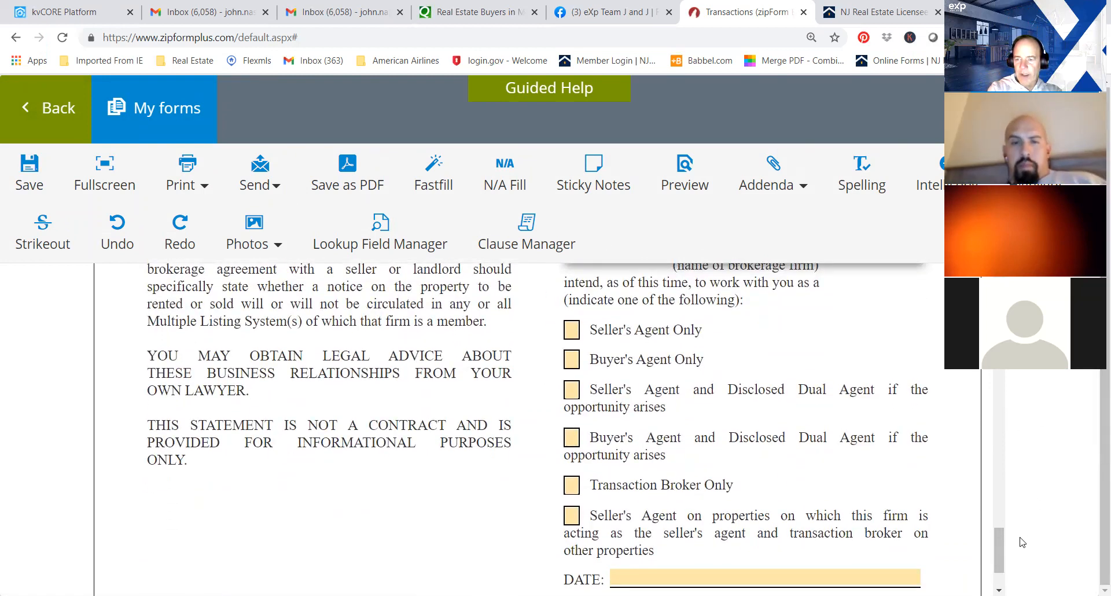
drag(1003, 545, 1002, 557)
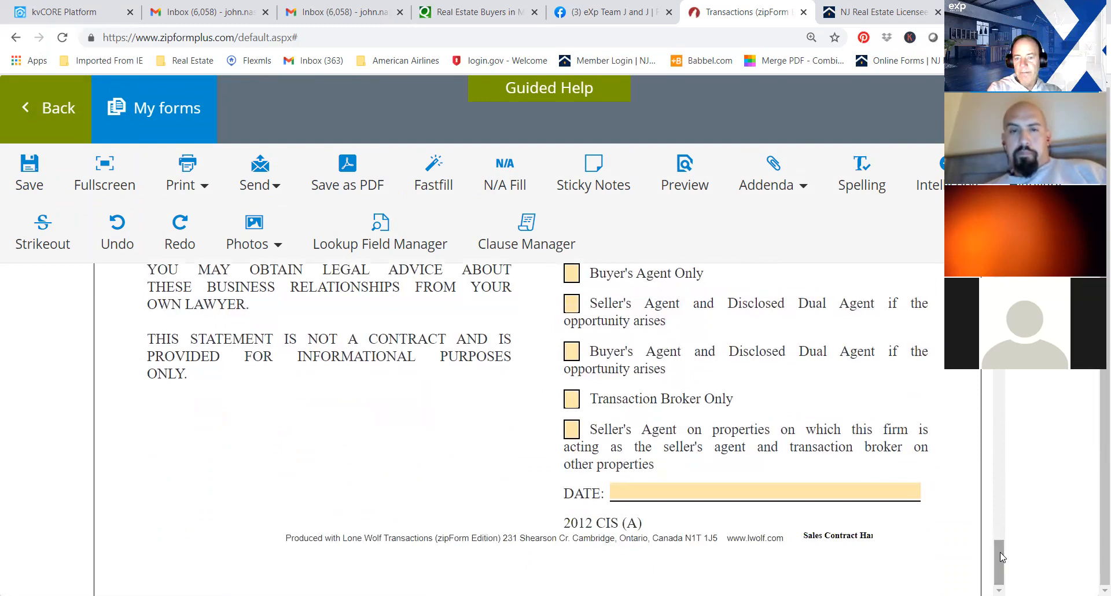
click(572, 354)
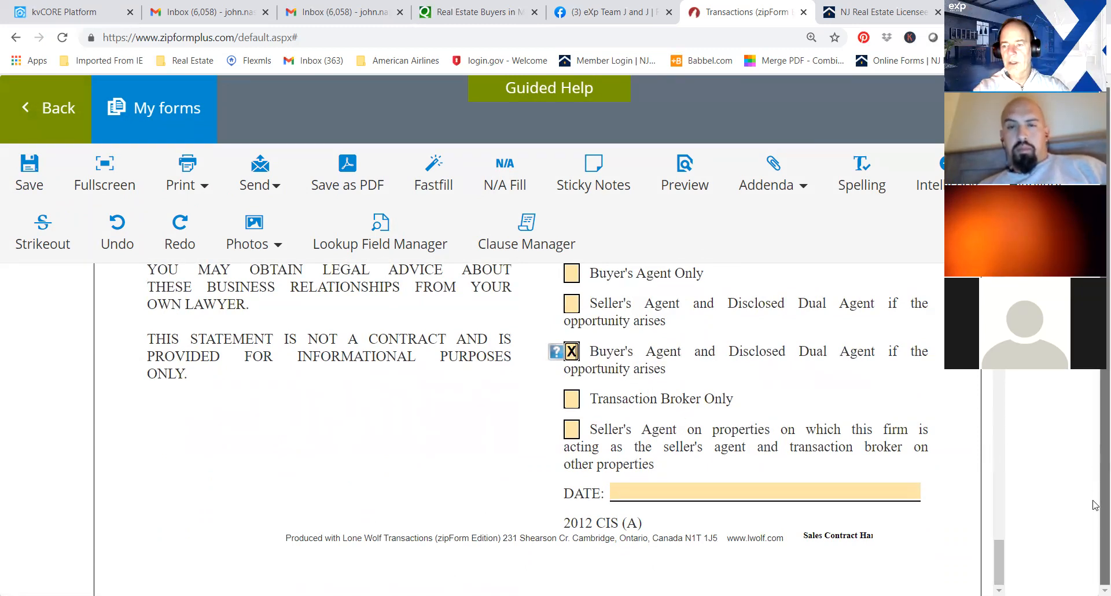
Correct the capitalization of the licensee's first name, save the statement and return to the document list.
click(1000, 537)
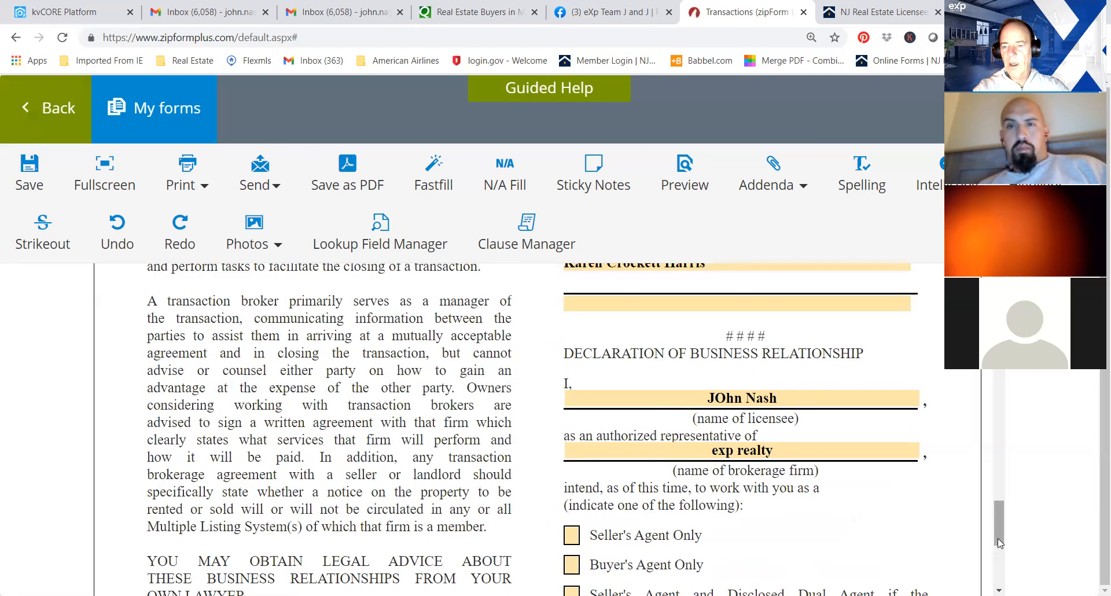
click(724, 398)
key(BackSpace)
text(o)
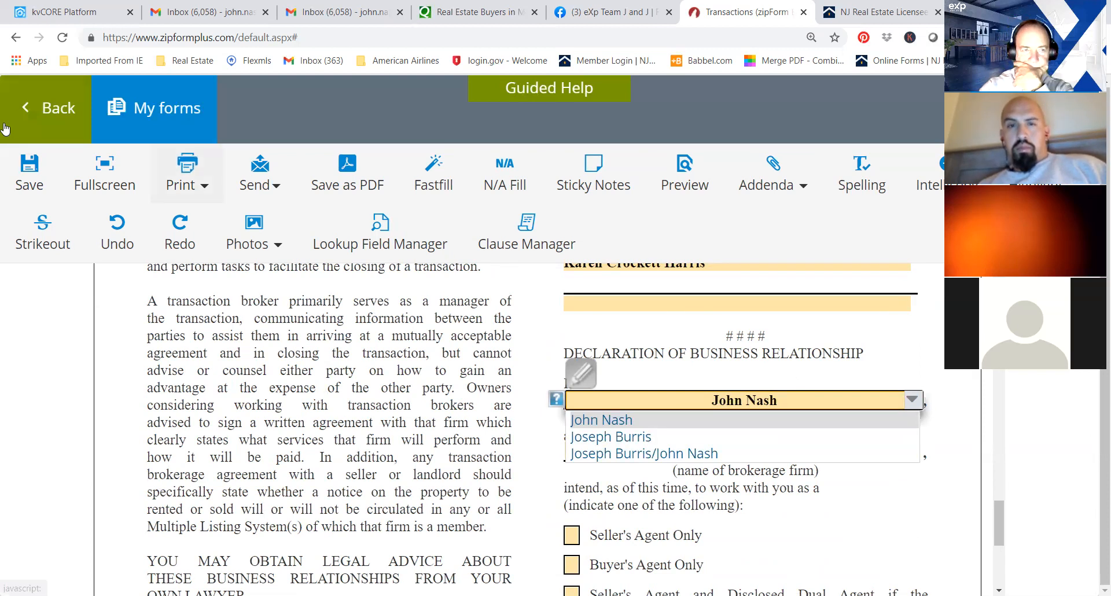
click(37, 181)
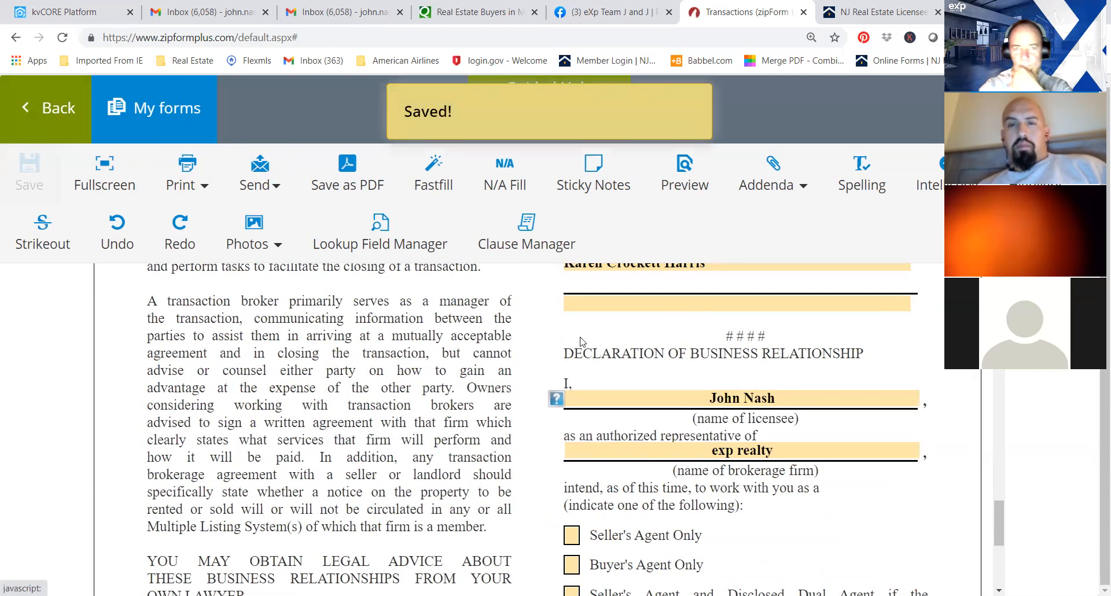
click(32, 118)
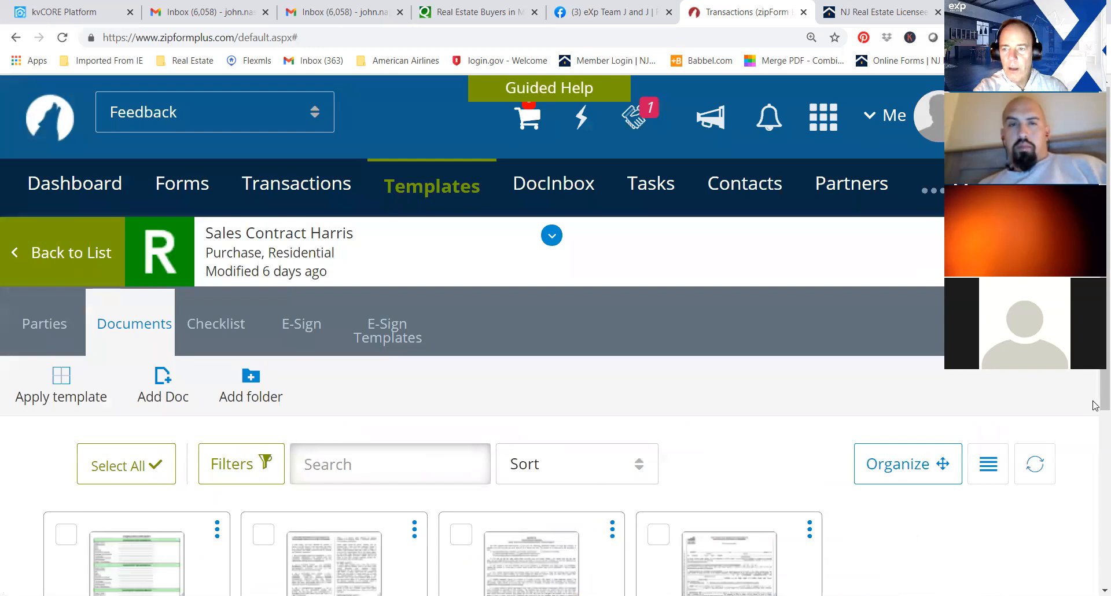
Return to the template list and look through the saved residential purchase templates.
scroll(1094, 444, down, 3)
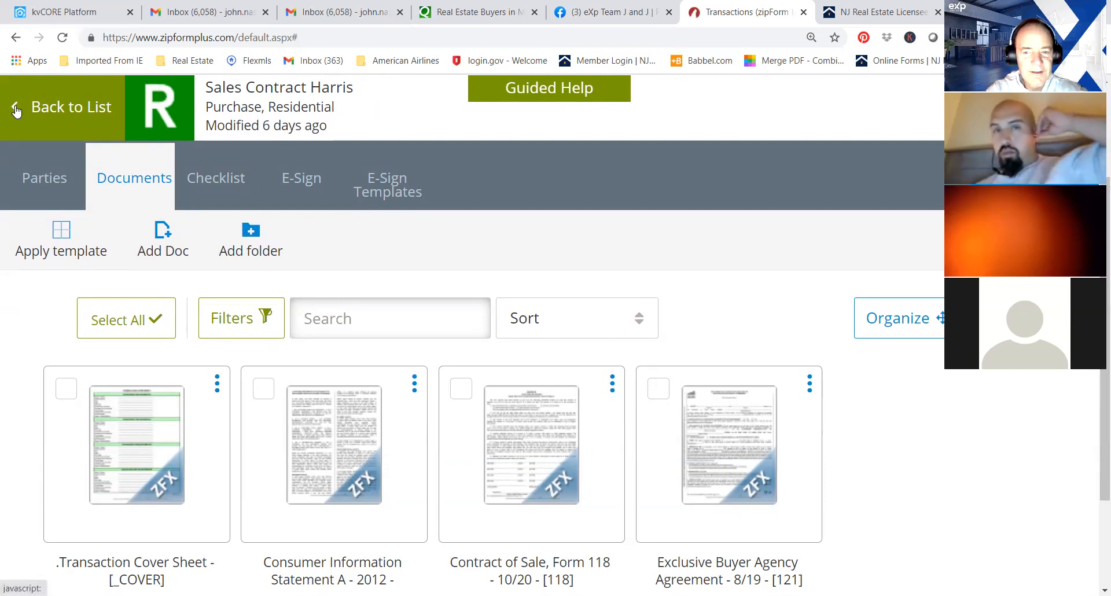
click(15, 106)
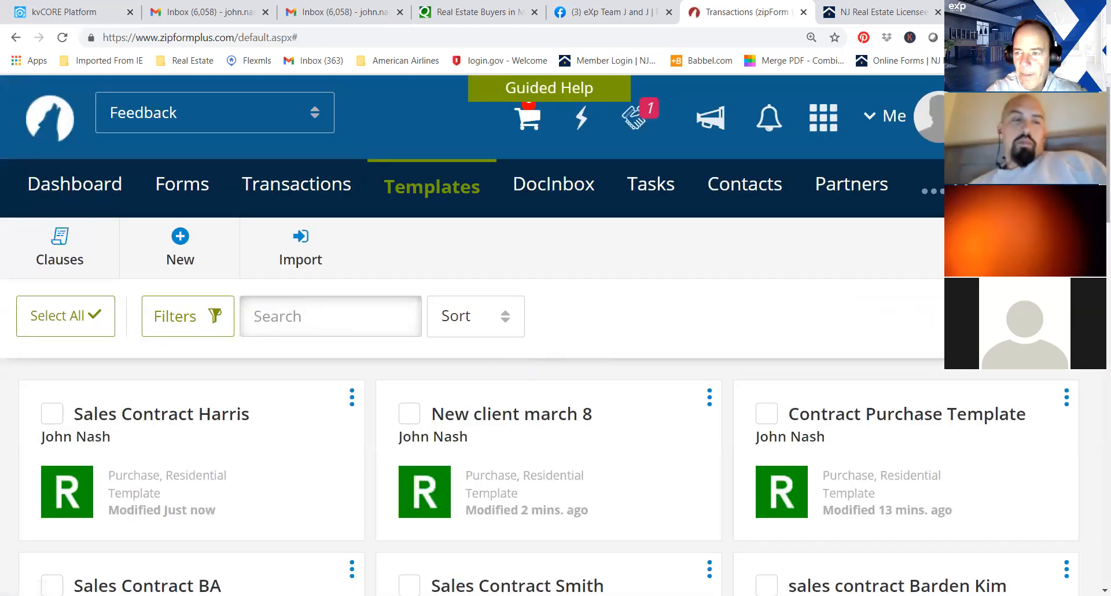
scroll(555, 336, down, 5)
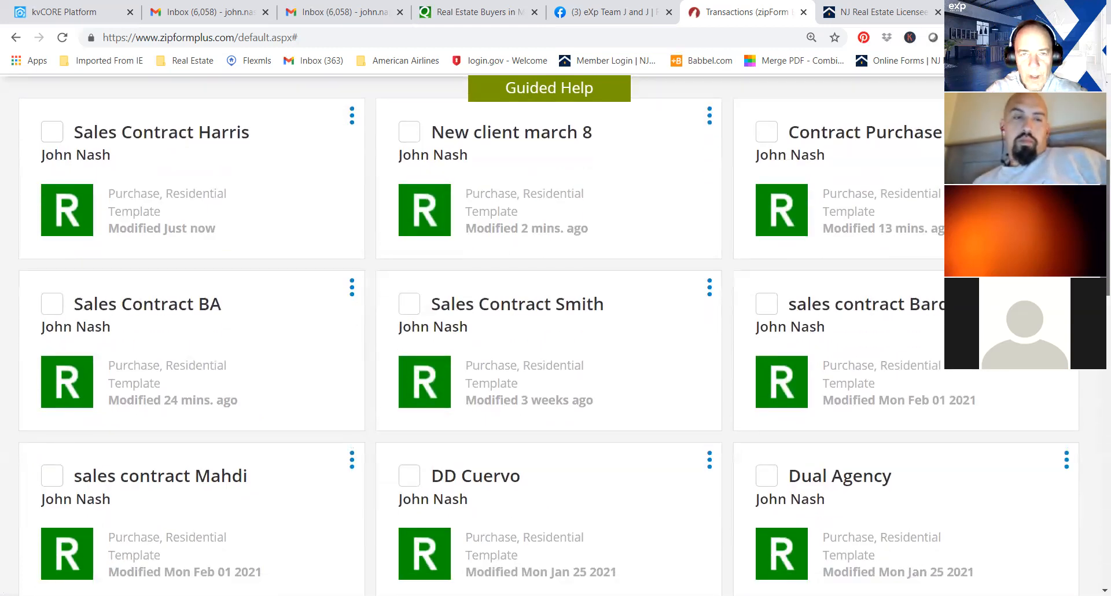
scroll(556, 335, up, 2)
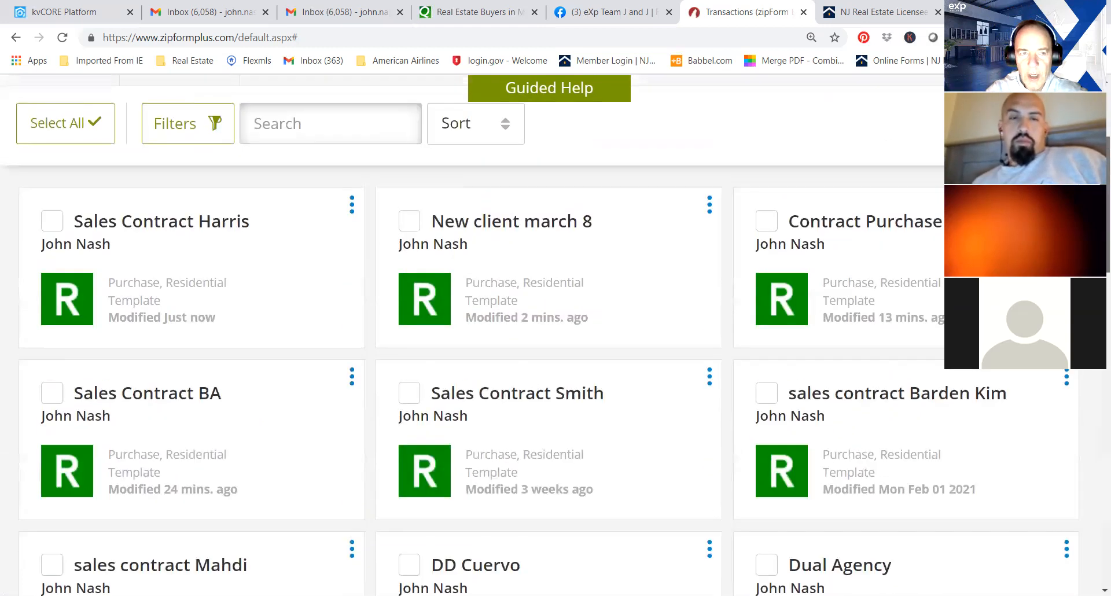
scroll(556, 336, up, 4)
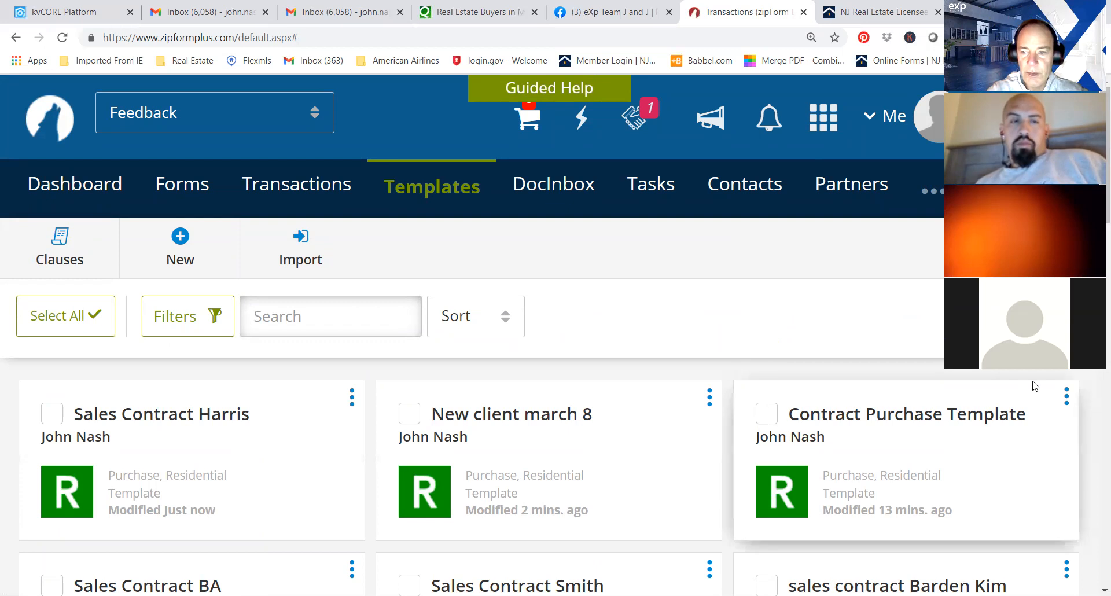
scroll(556, 335, down, 6)
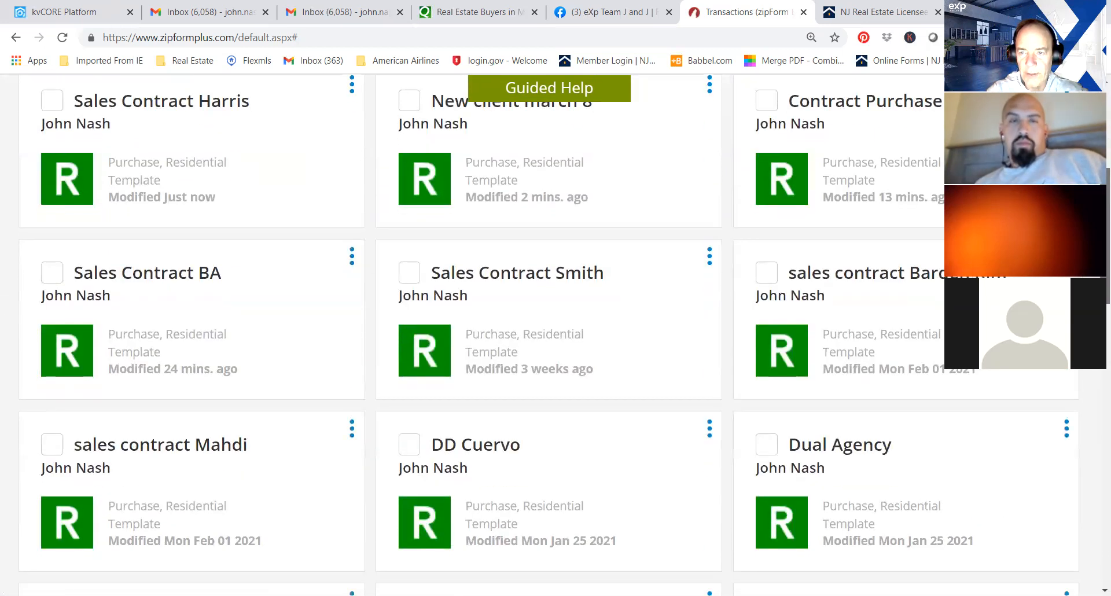
scroll(556, 334, down, 2)
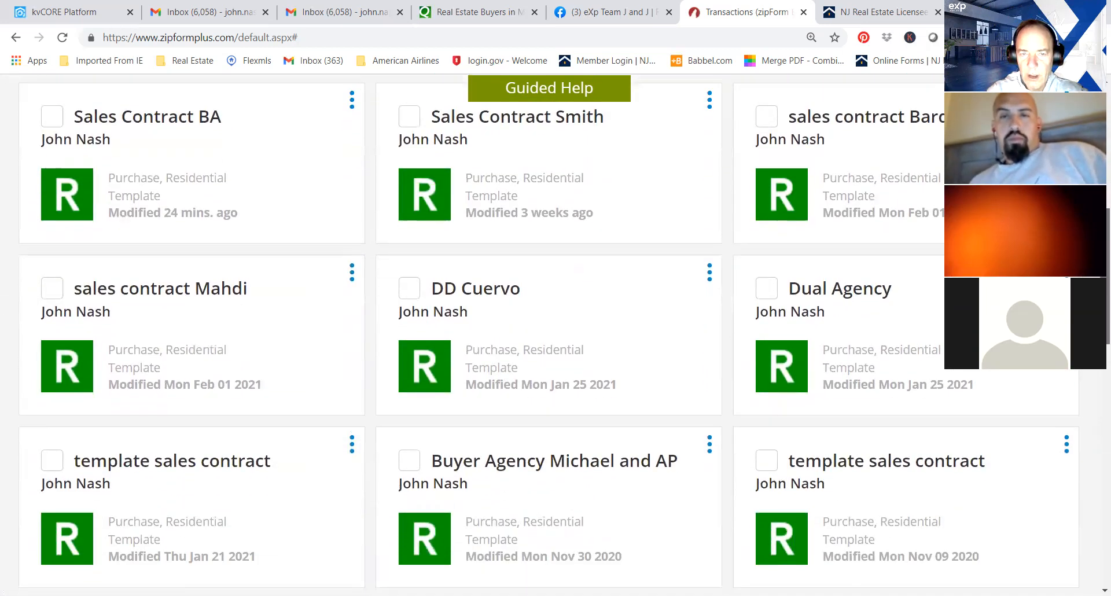
scroll(556, 334, down, 1)
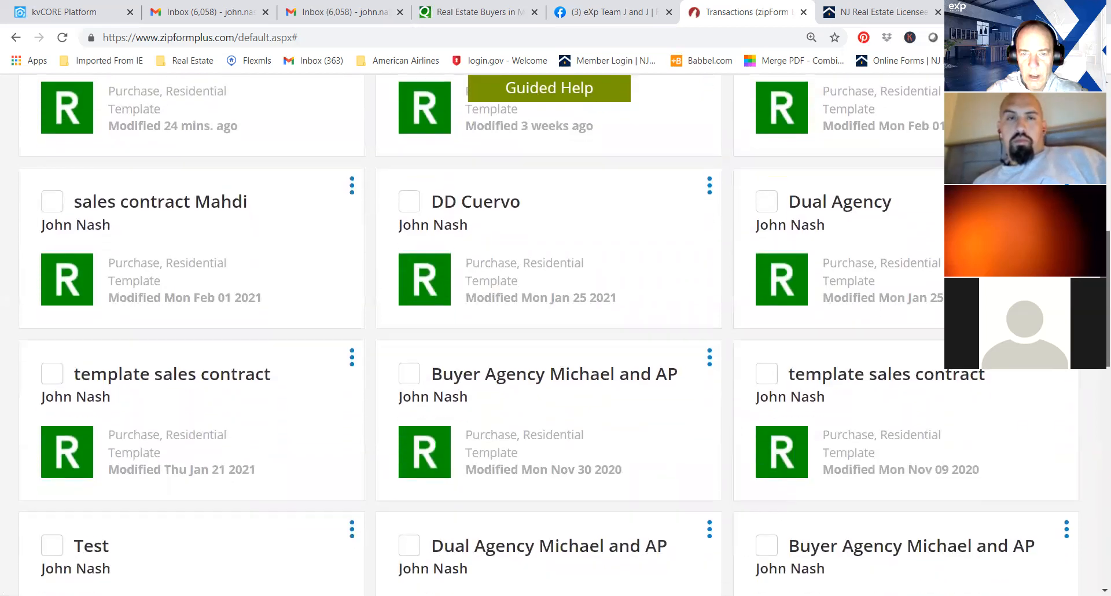
Find the existing client's template whose name starts with DD in the saved templates and open its documents.
scroll(556, 335, up, 2)
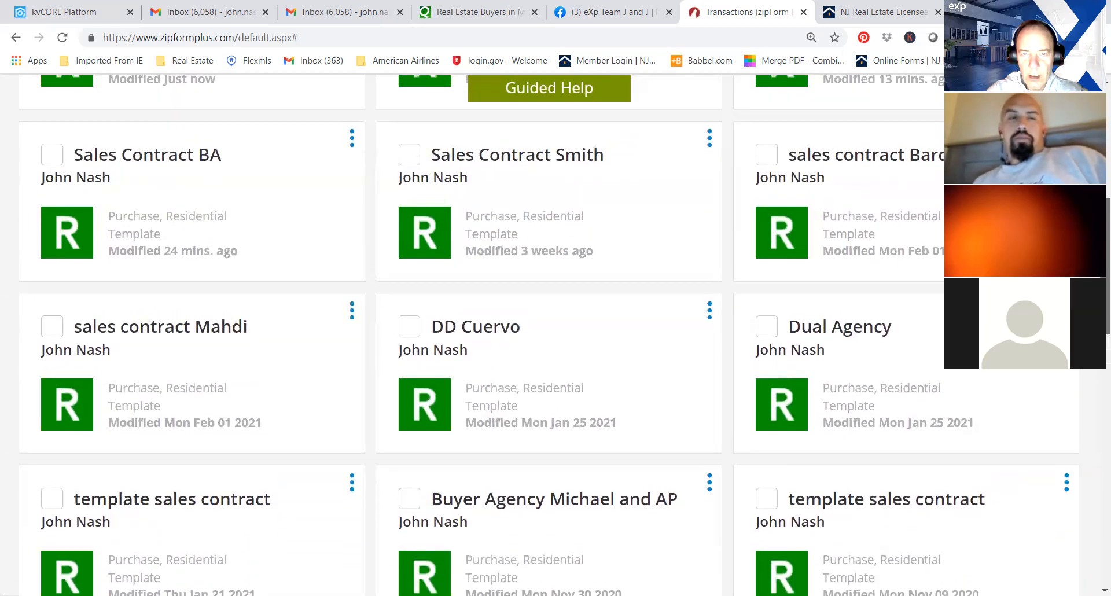
scroll(556, 335, up, 1)
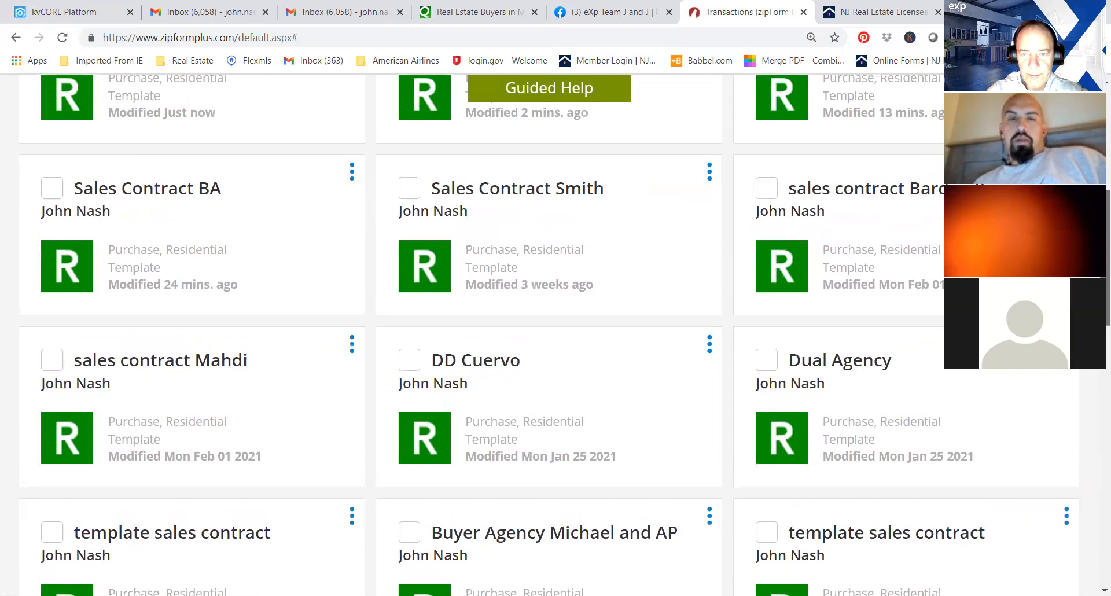
scroll(555, 334, down, 2)
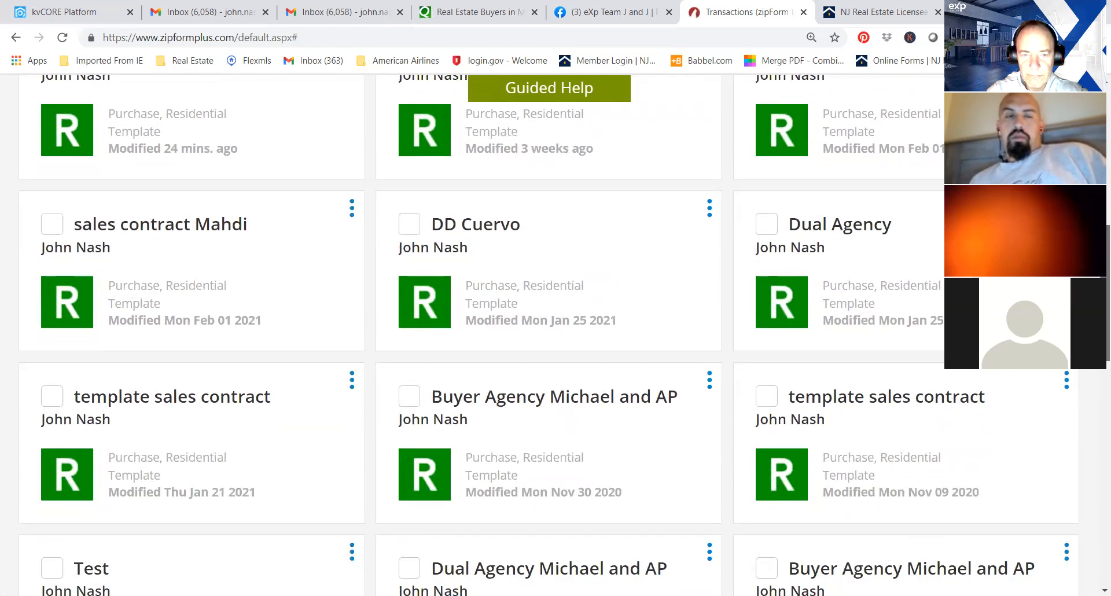
scroll(1094, 379, down, 2)
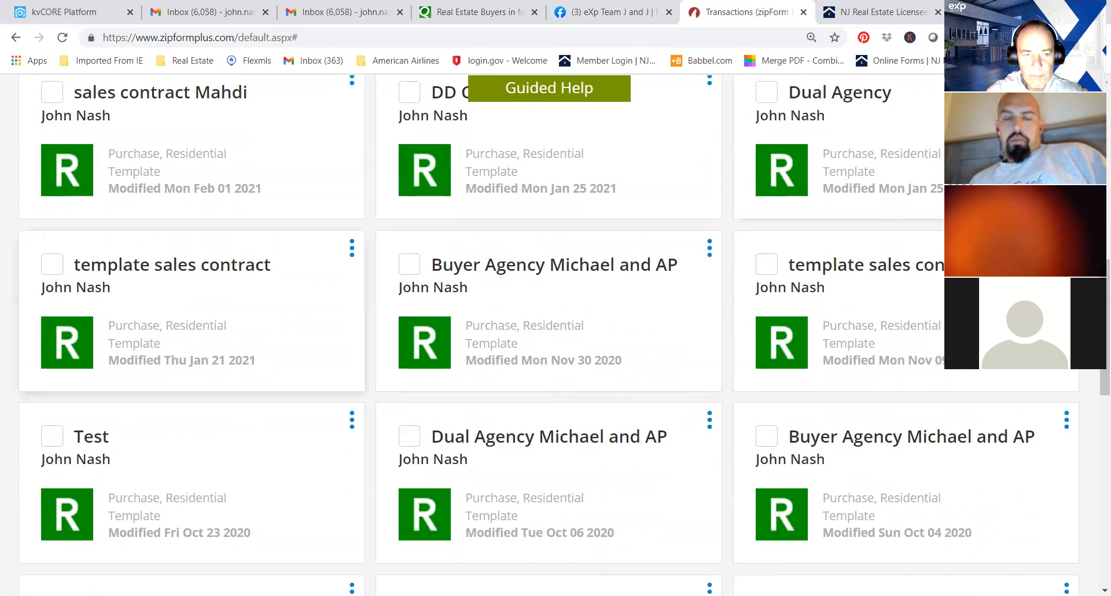
scroll(897, 347, up, 1)
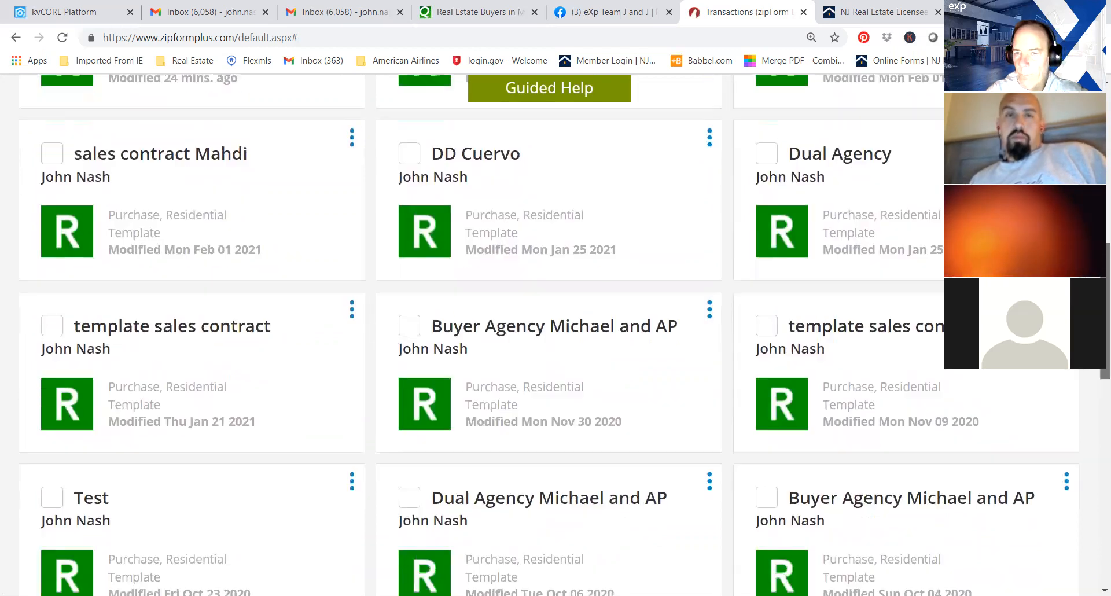
scroll(898, 347, up, 3)
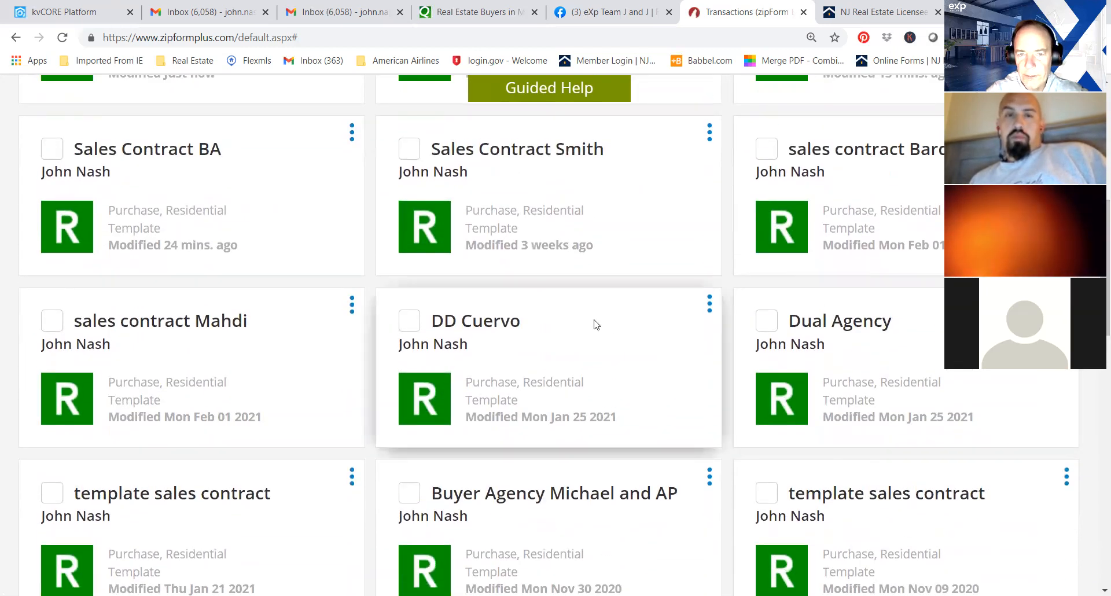
click(480, 320)
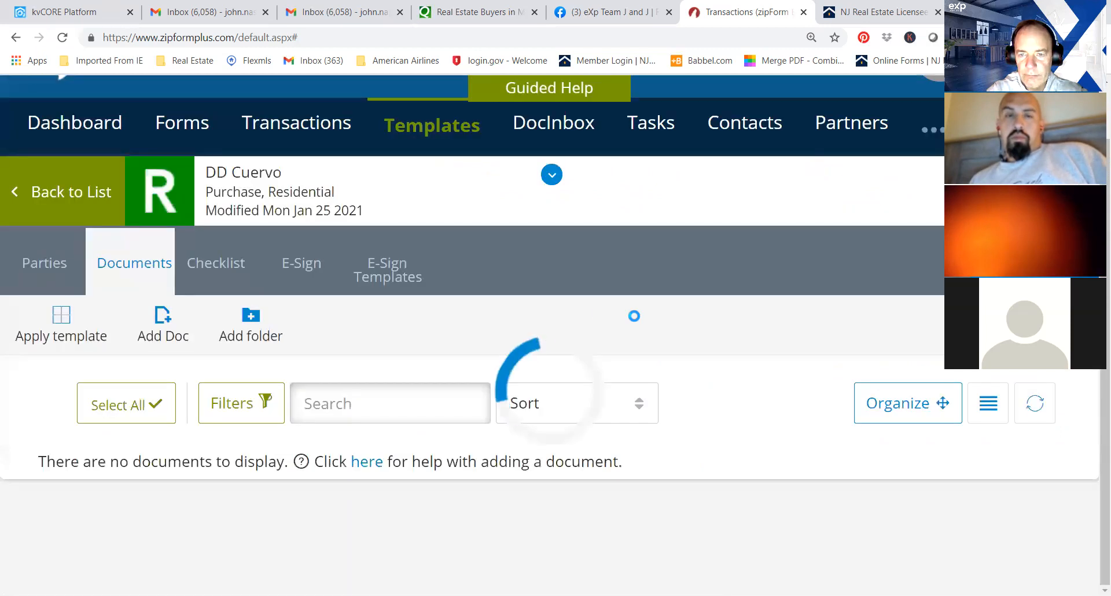
View the filled-in Contract of Sale, Form 118, in the client's template and return to the document list.
scroll(633, 318, down, 6)
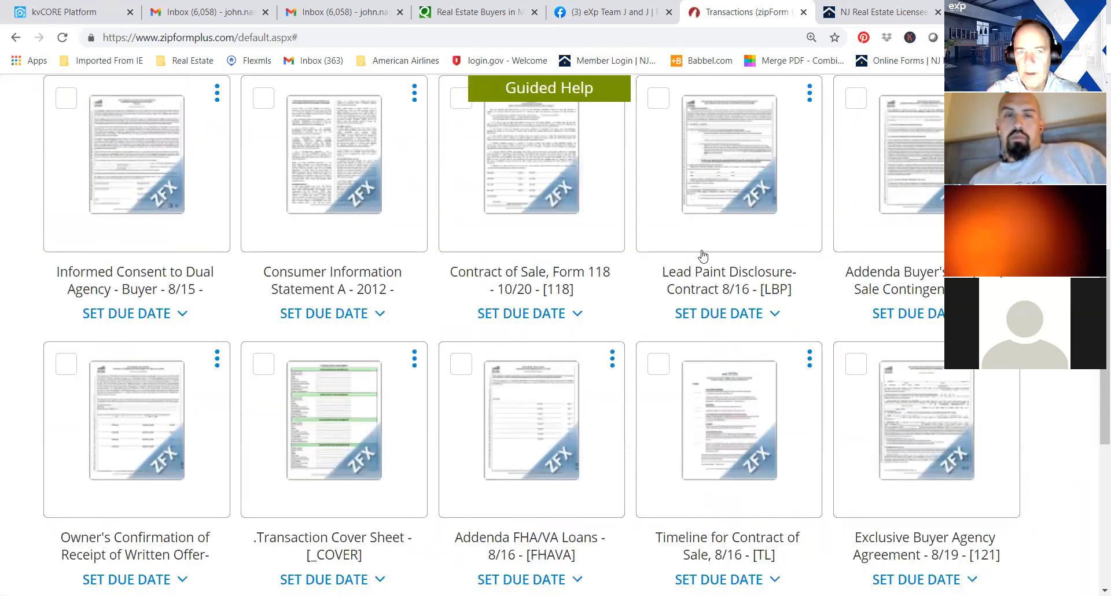
click(555, 187)
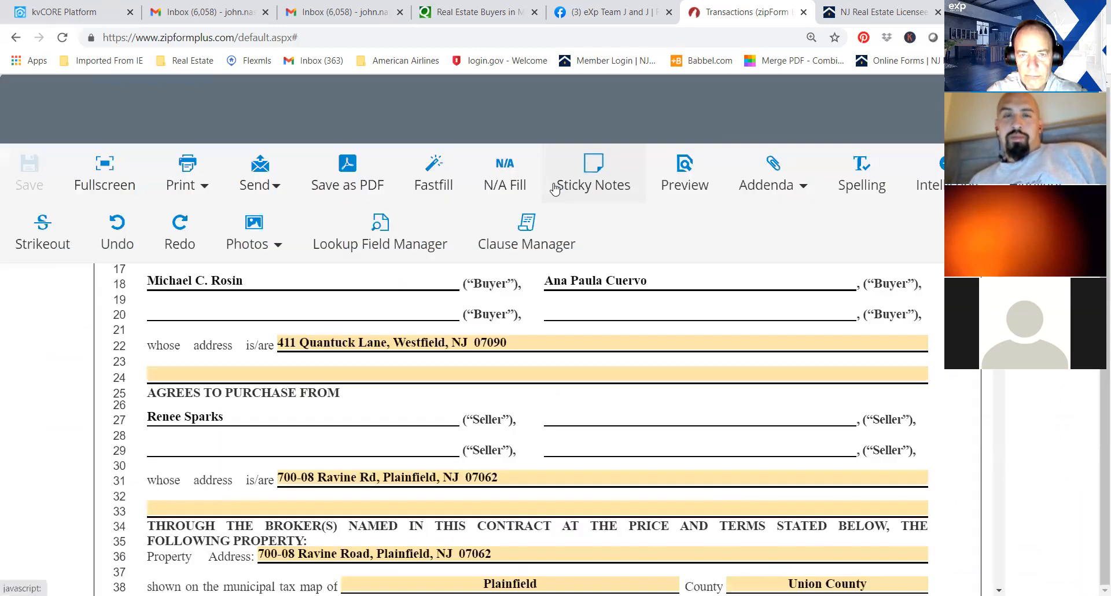
click(28, 108)
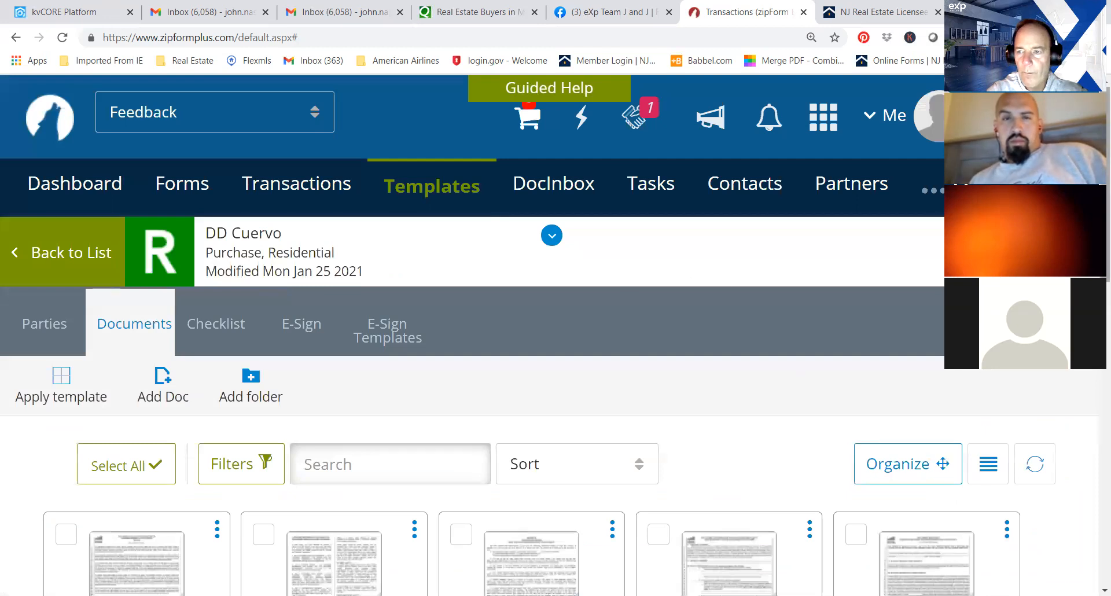
Select the Informed Consent to Dual Agency - Buyer, Consumer Information Statement A and Contract of Sale, Form 118, documents.
scroll(794, 379, down, 1)
scroll(1095, 413, down, 7)
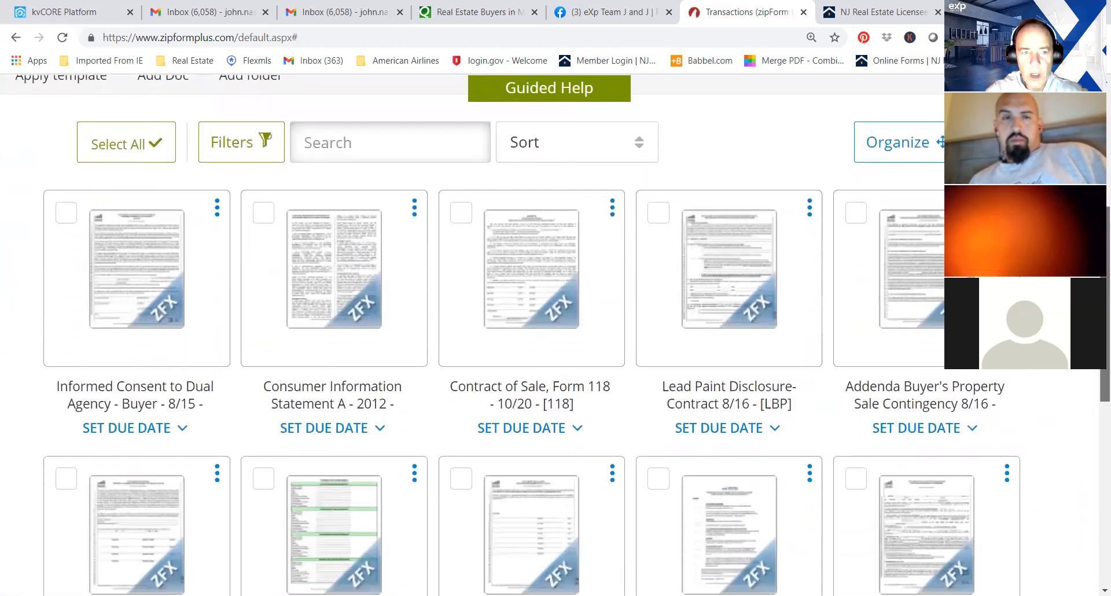
scroll(1095, 413, down, 2)
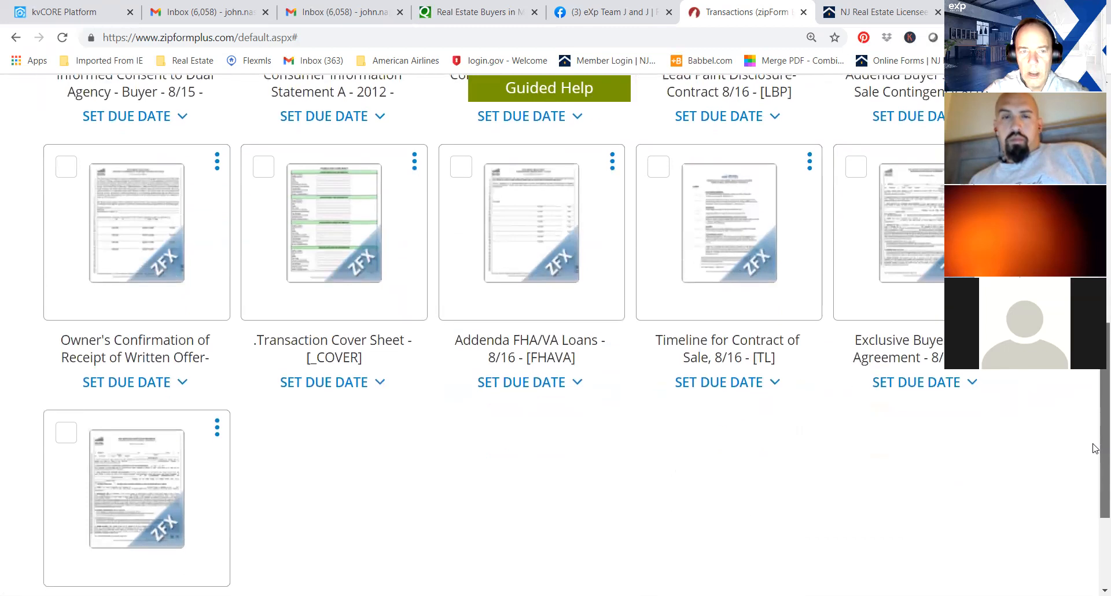
scroll(1095, 399, up, 3)
scroll(1094, 383, up, 1)
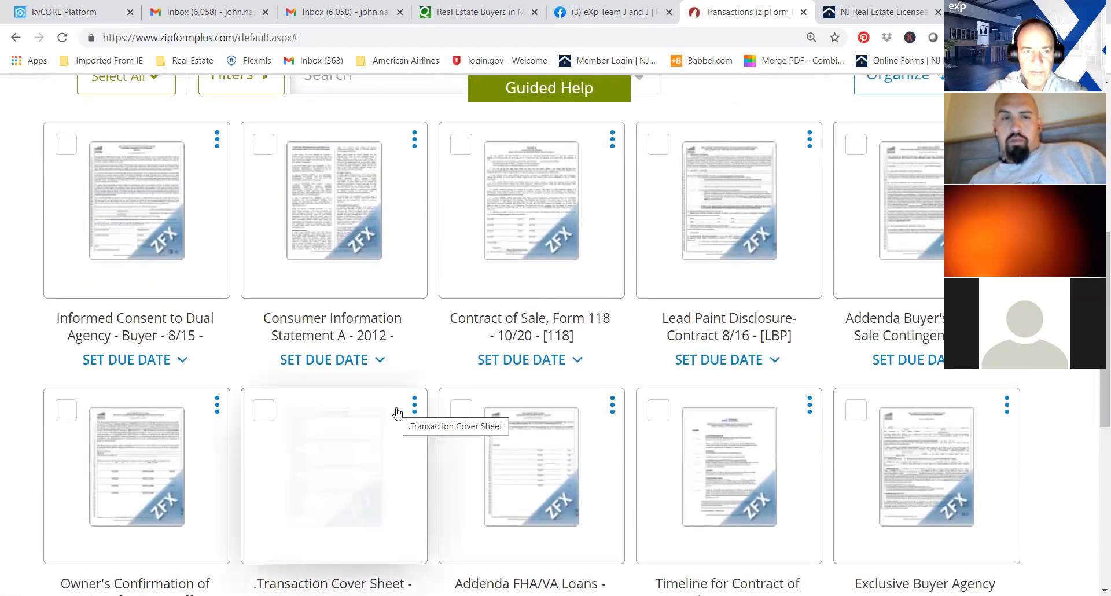
click(61, 150)
click(258, 149)
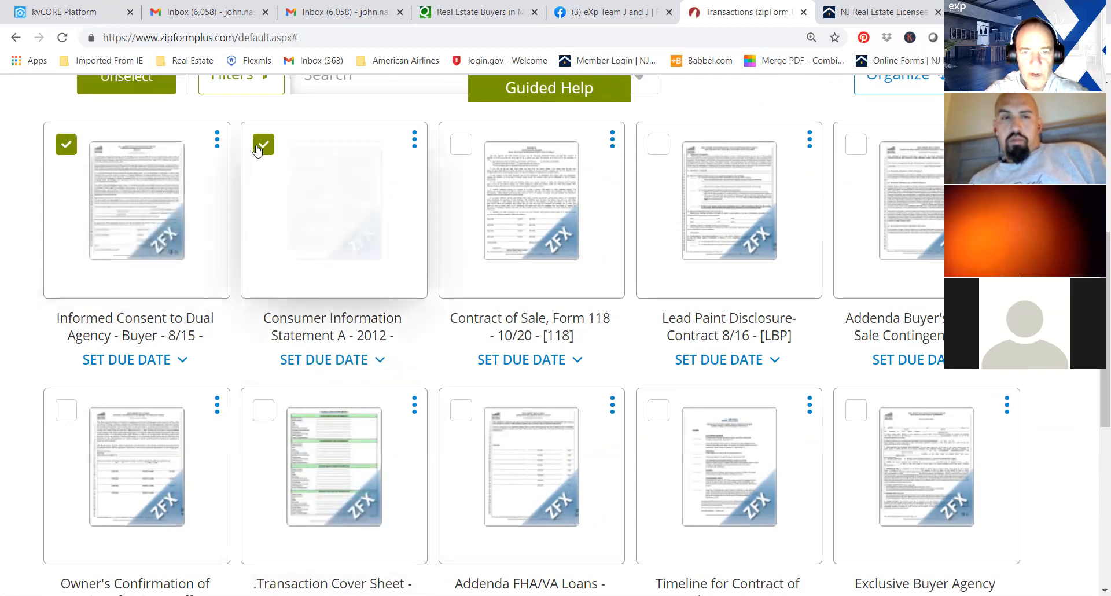
click(466, 150)
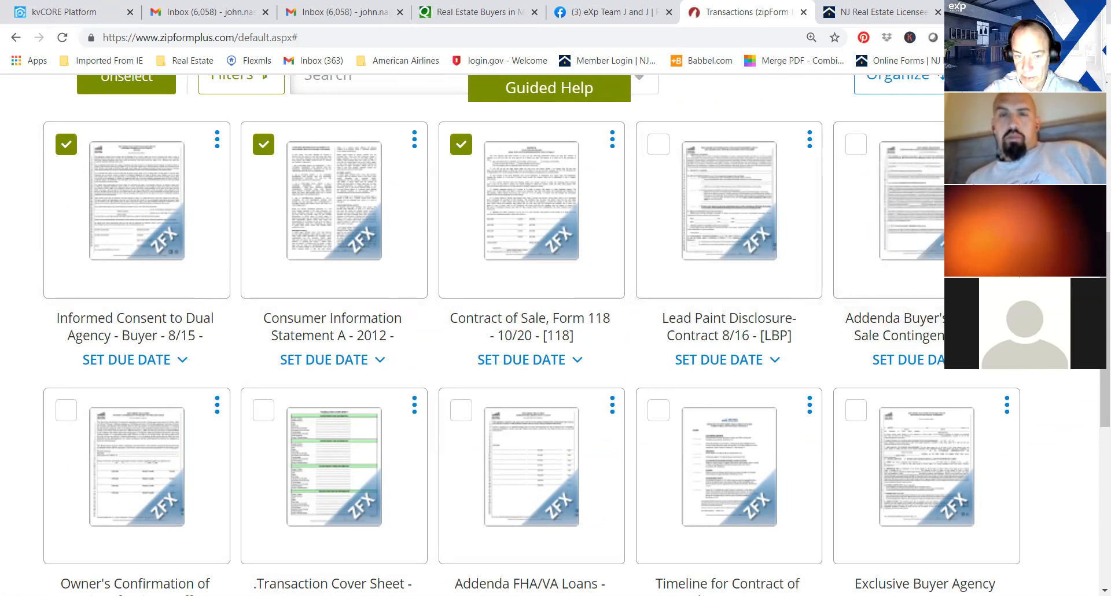
Add the Owner's Confirmation of Receipt of Written Offer and the Exclusive Buyer Agency Agreement to the selected documents.
scroll(555, 335, down, 2)
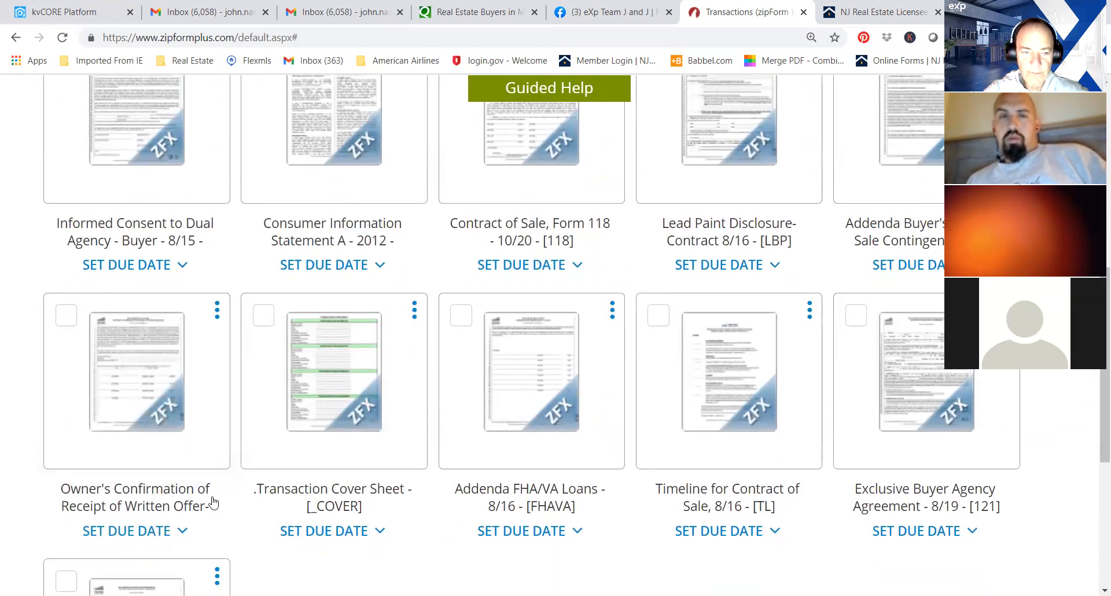
click(66, 316)
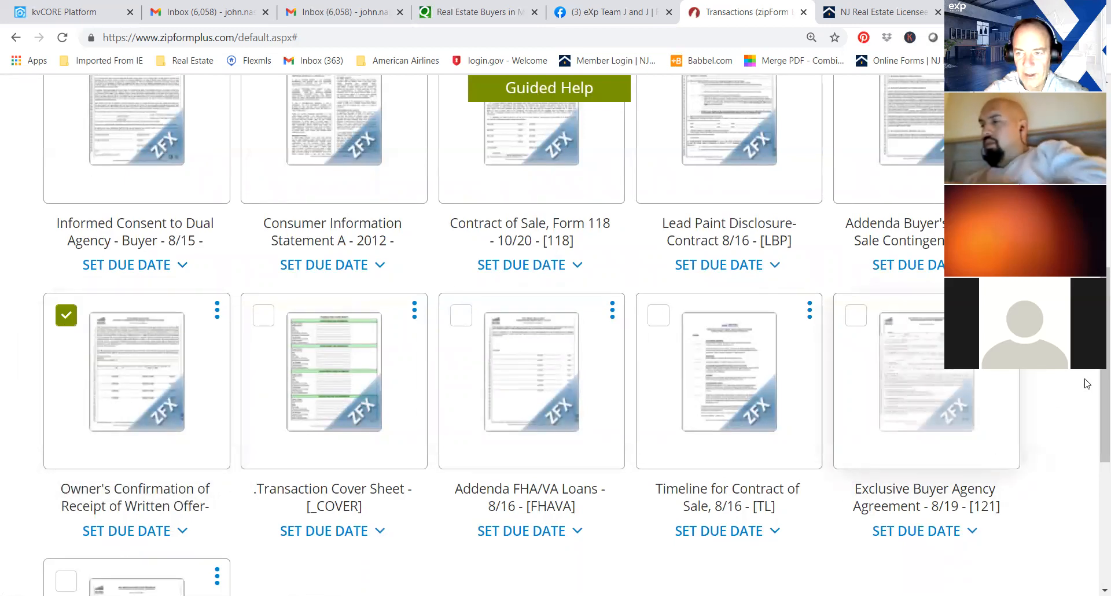
scroll(1093, 405, down, 3)
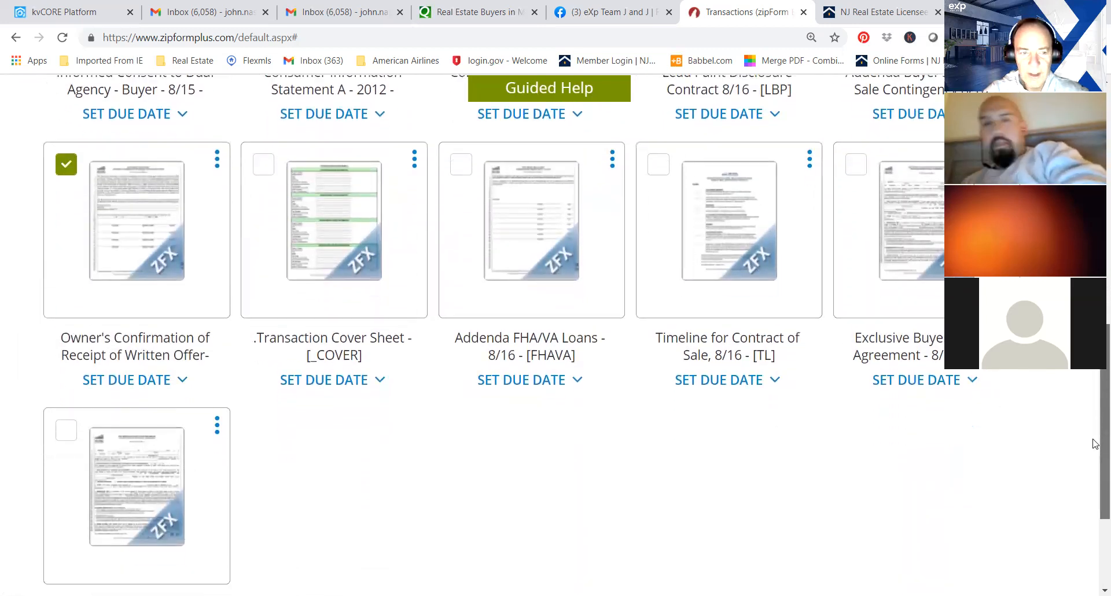
drag(1094, 497, 1094, 440)
click(856, 151)
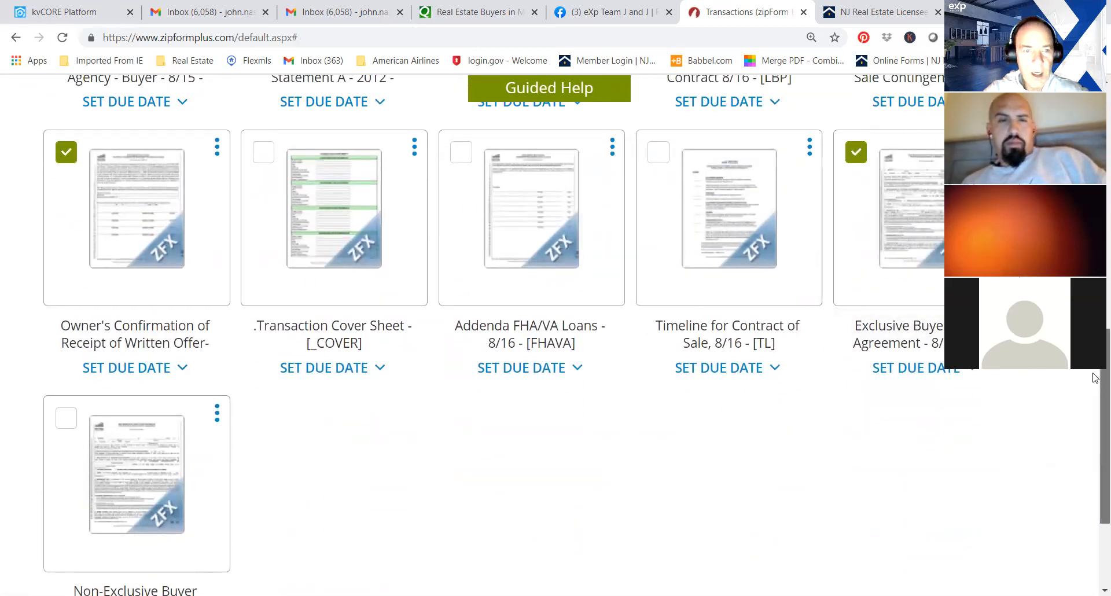
Read through the Owner's Confirmation of Receipt of Written Offer, including its owner signature lines, and return to the document list.
scroll(125, 312, up, 1)
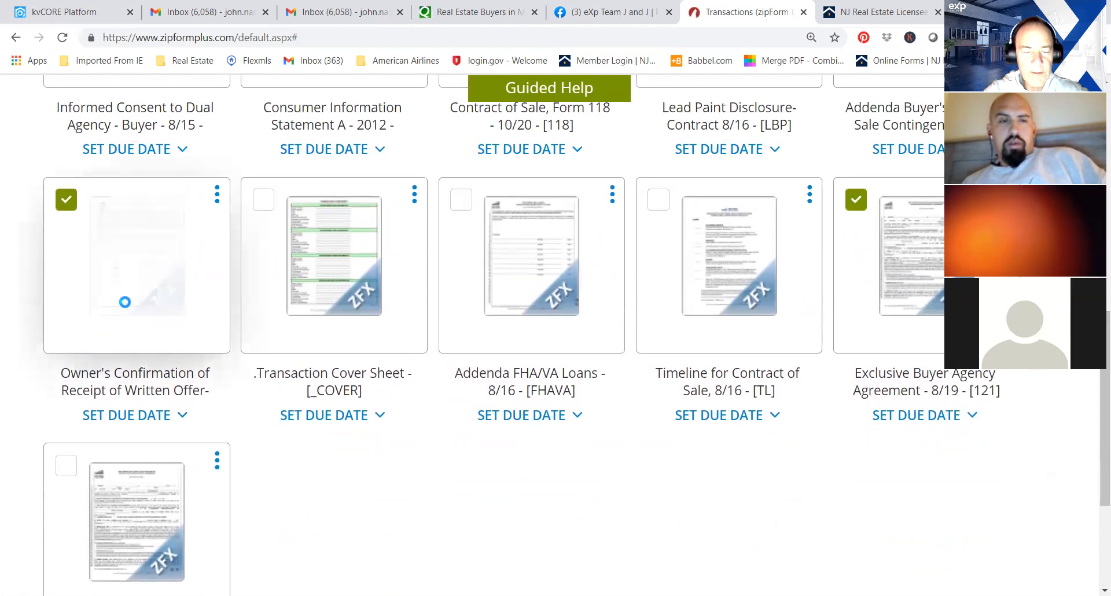
click(125, 313)
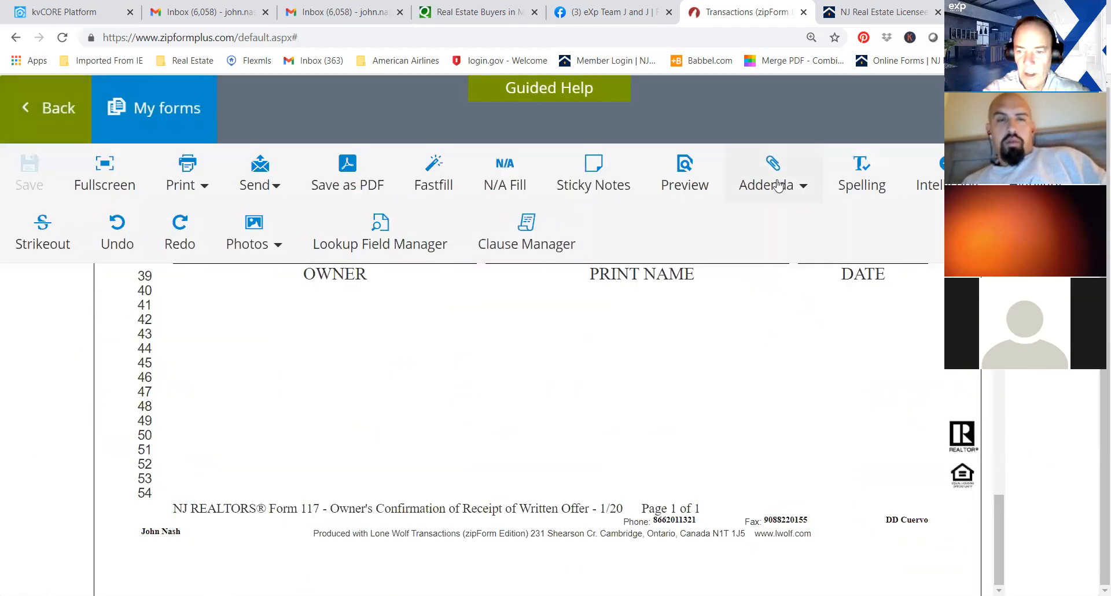
drag(1005, 523, 1001, 312)
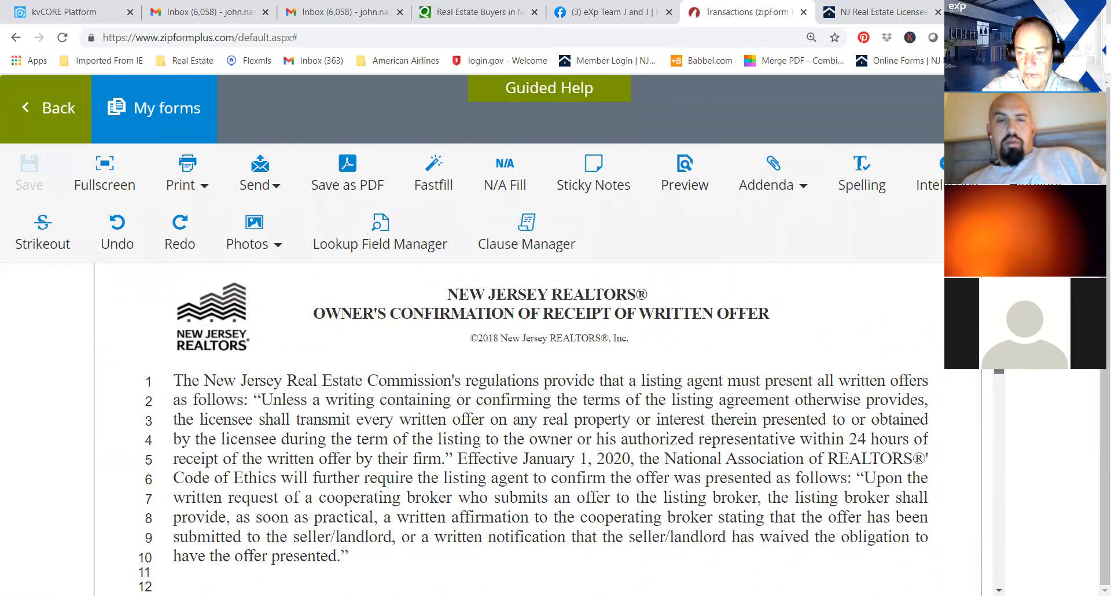
drag(1001, 312, 999, 460)
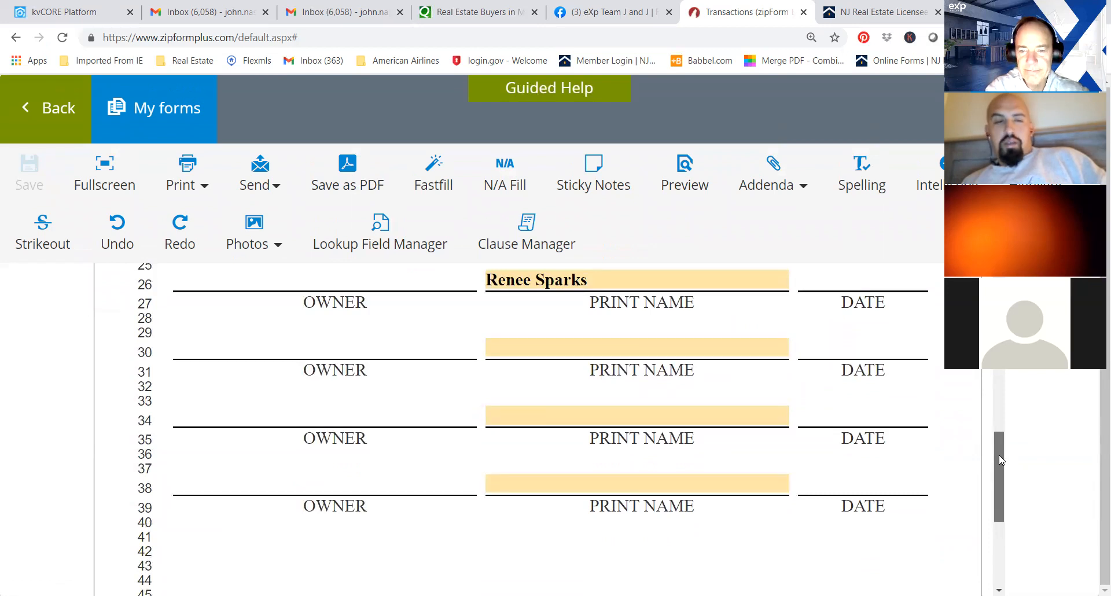
drag(999, 455, 1000, 312)
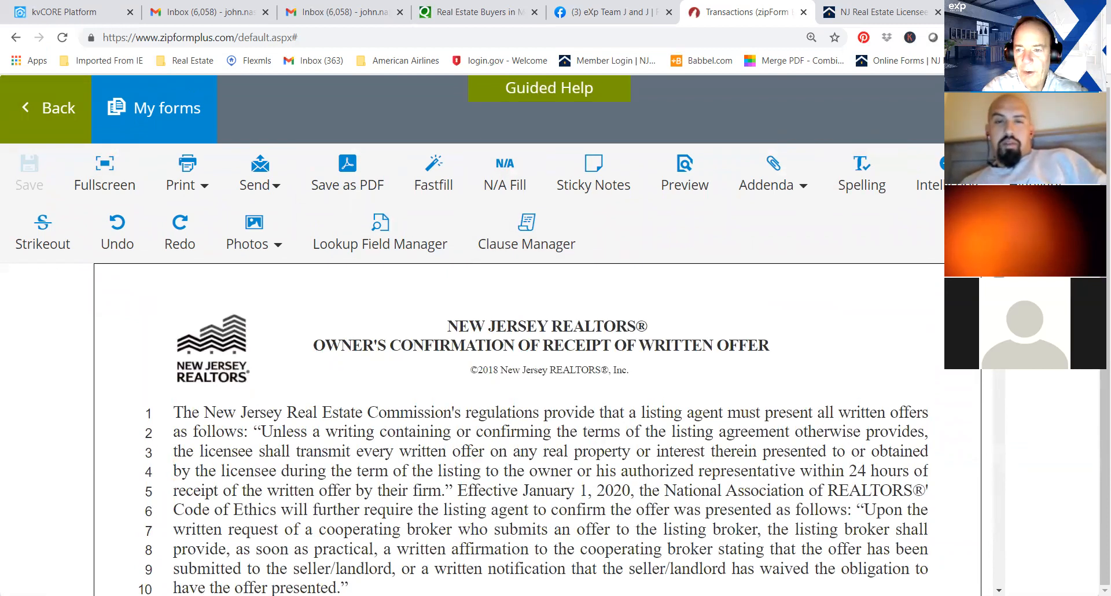
scroll(539, 434, down, 1)
scroll(538, 428, up, 1)
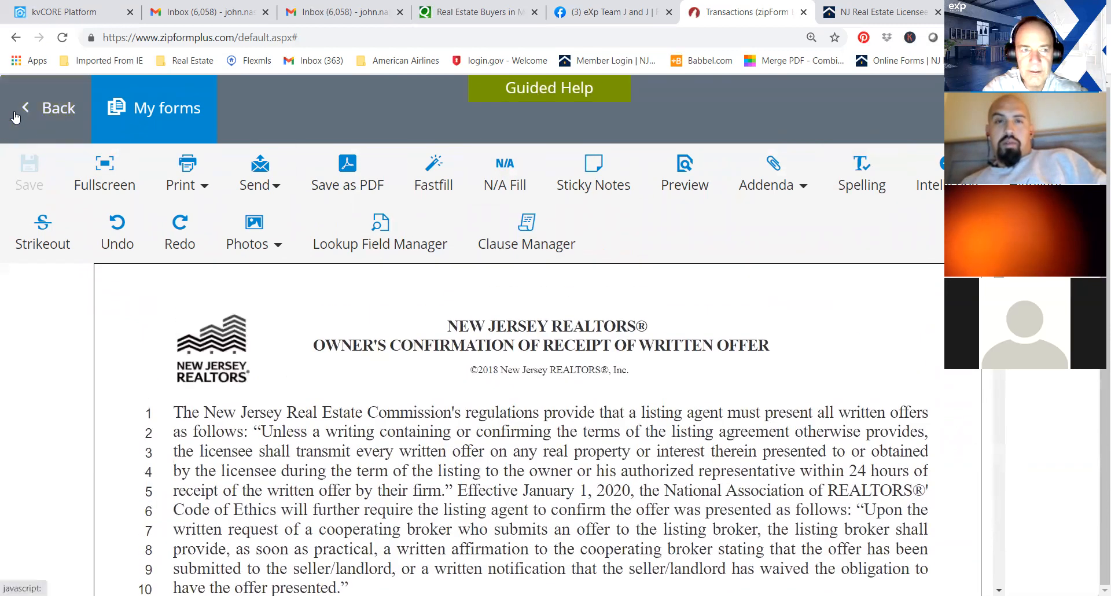
click(30, 111)
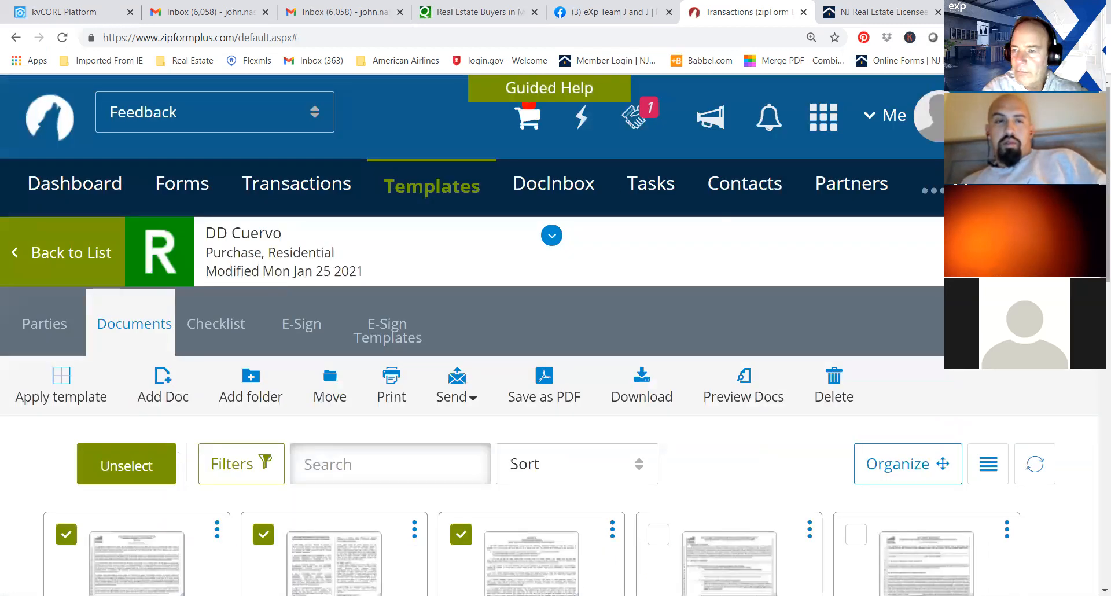
Download the selected documents as a ZIP file and show the file in its download folder.
scroll(556, 336, down, 6)
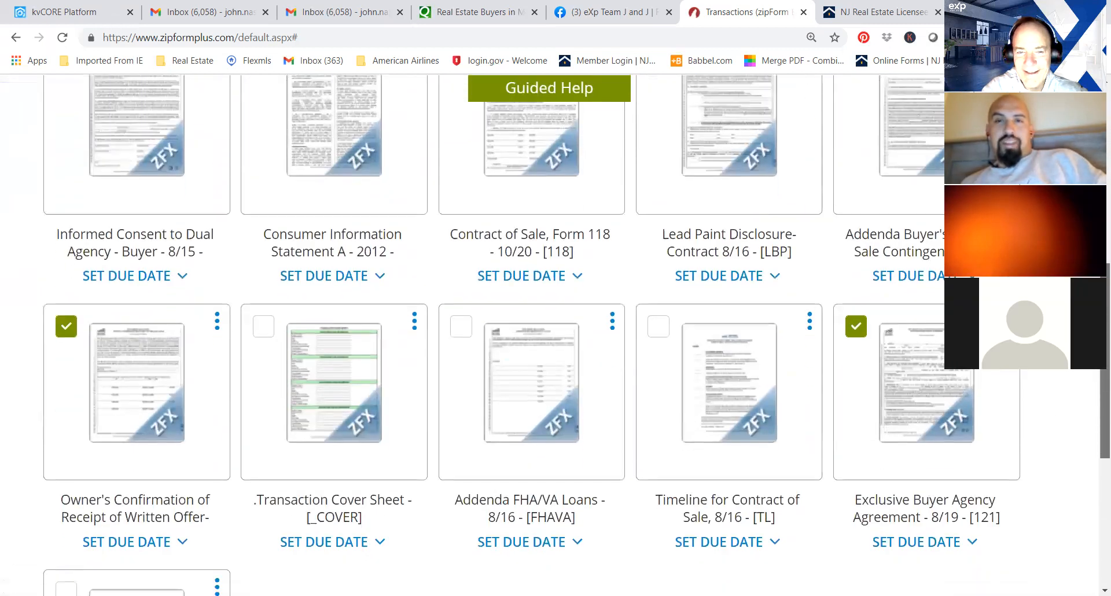
scroll(1096, 449, down, 5)
drag(1105, 454, 1104, 269)
scroll(555, 336, up, 3)
scroll(556, 336, down, 7)
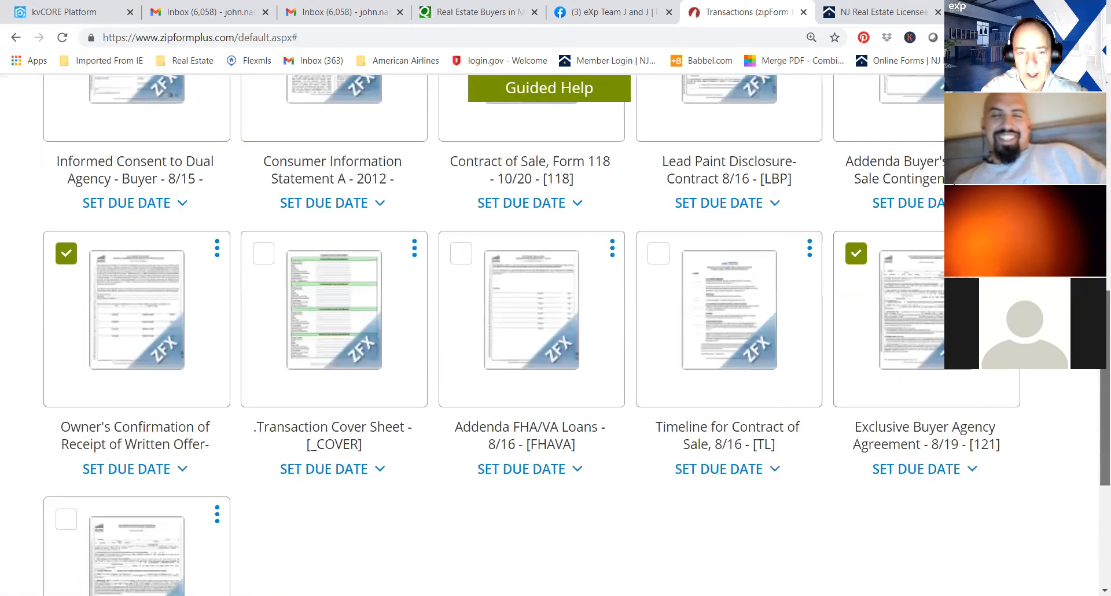
scroll(395, 249, up, 10)
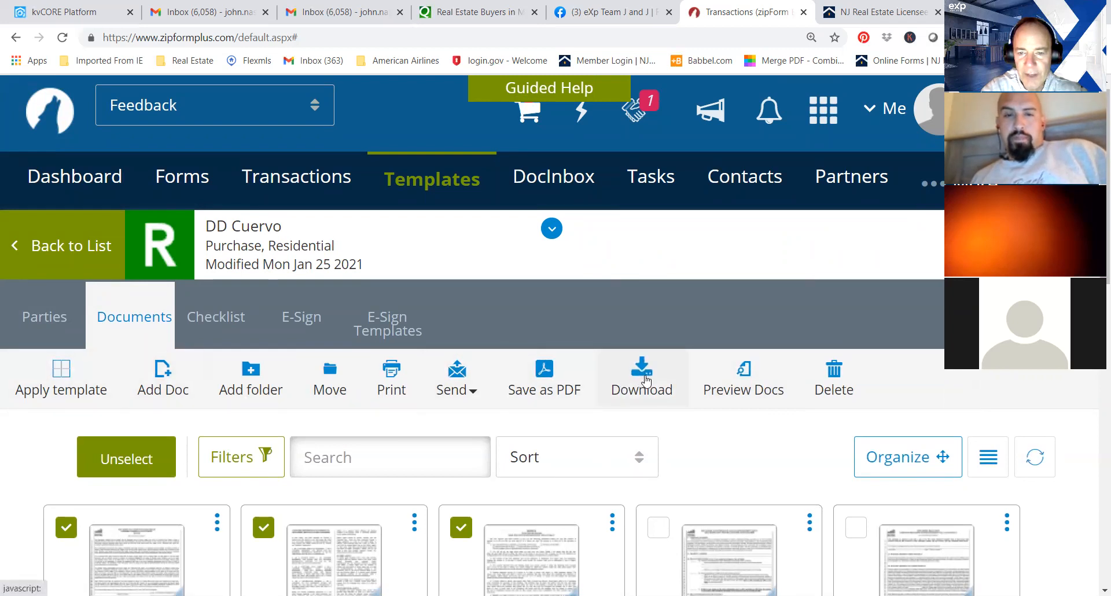
click(648, 379)
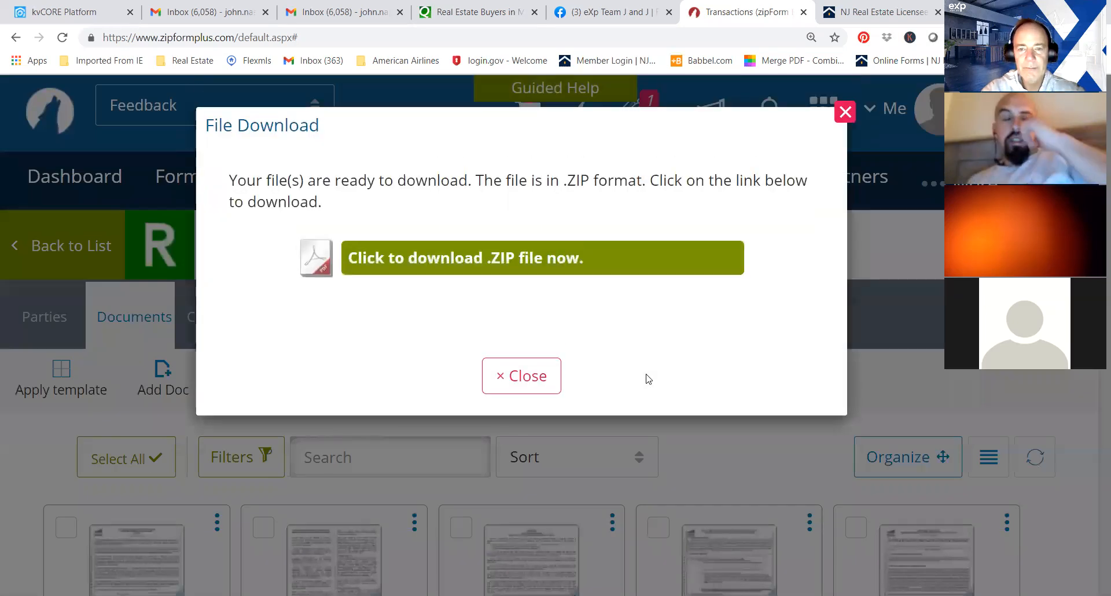
click(494, 265)
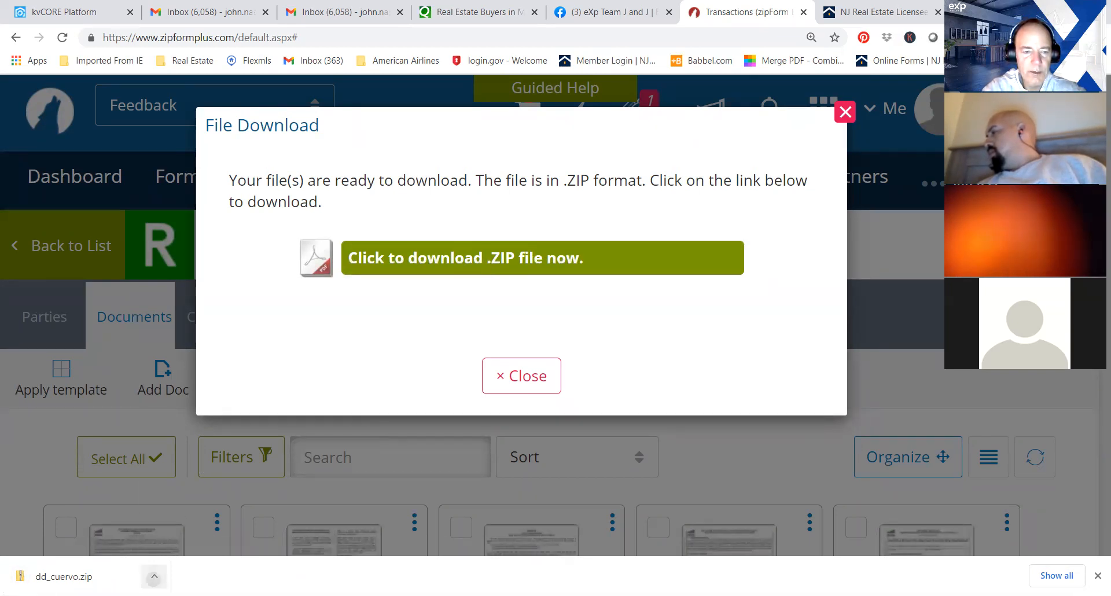
click(154, 576)
click(190, 529)
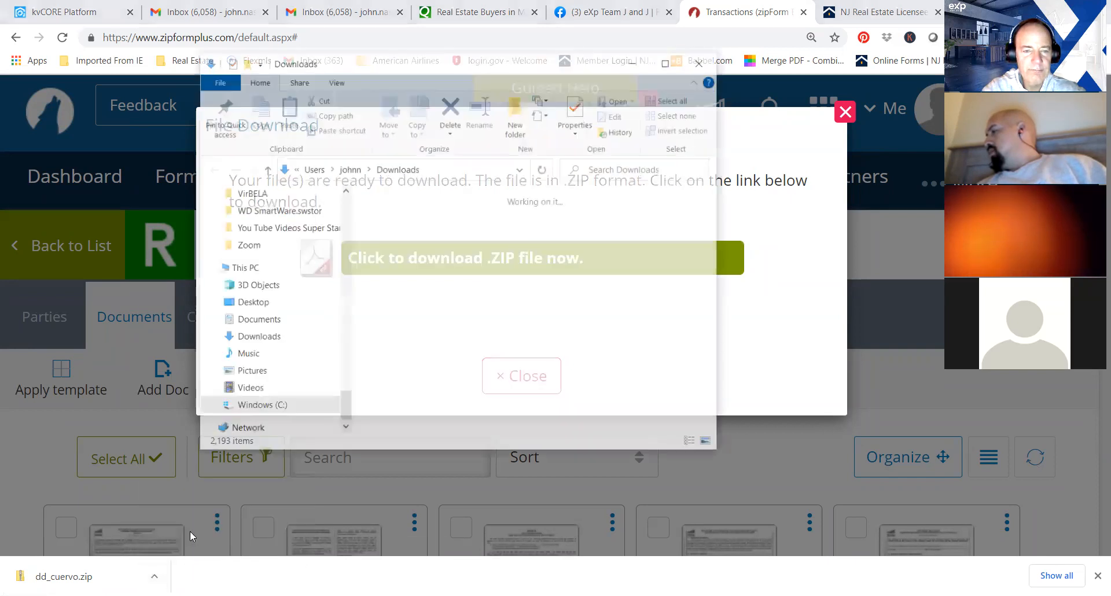
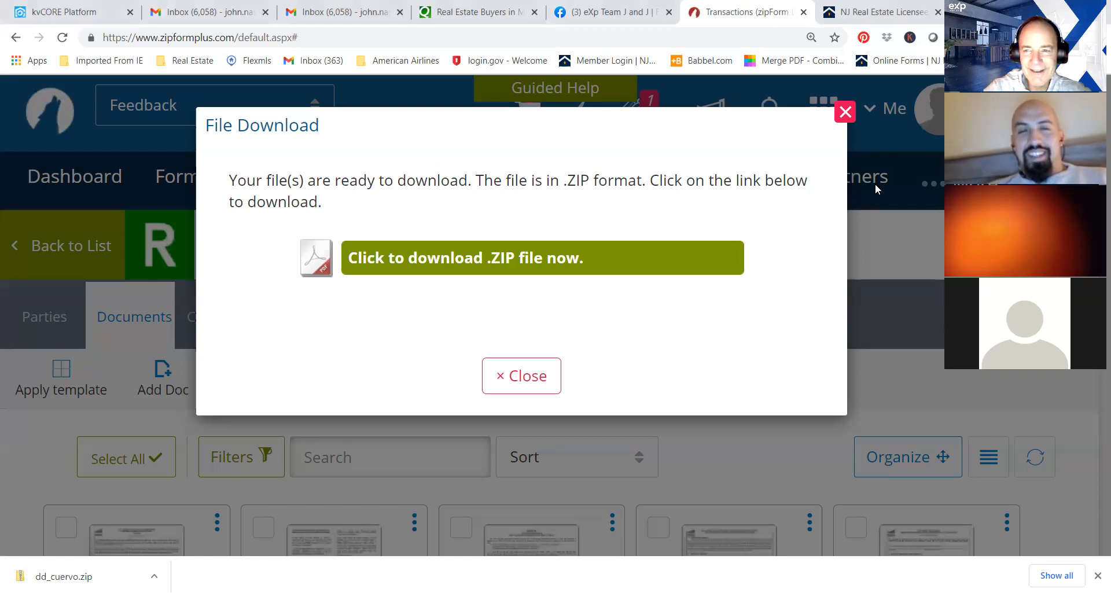
Close the file download dialog, open skyslope.com in a new browser tab and log in to SkySlope.
click(845, 112)
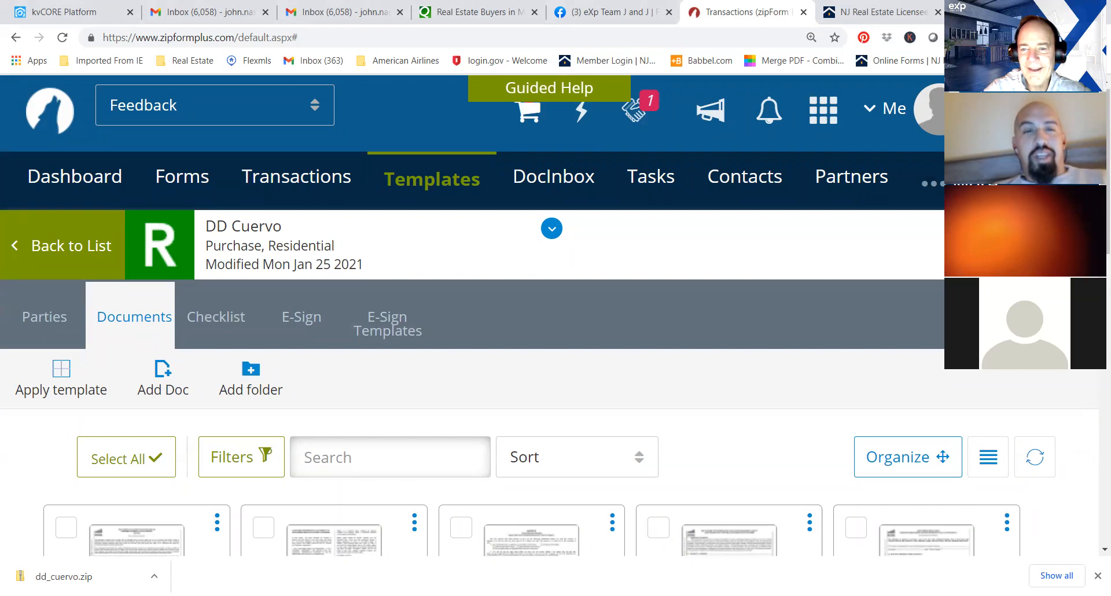
key(ctrl+t)
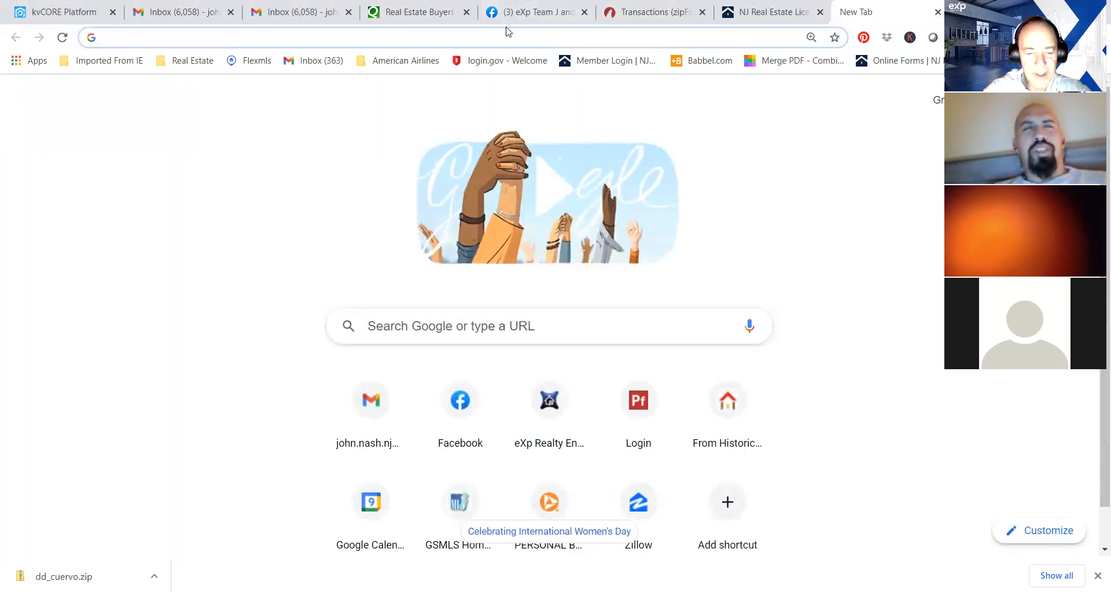
text(www.)
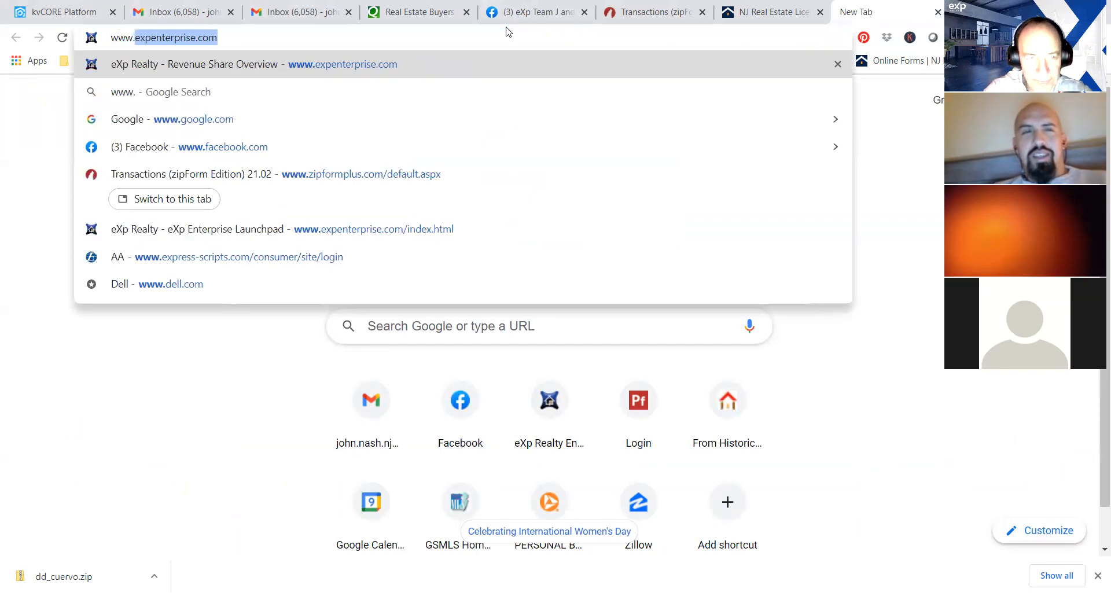
text(s)
key(Return)
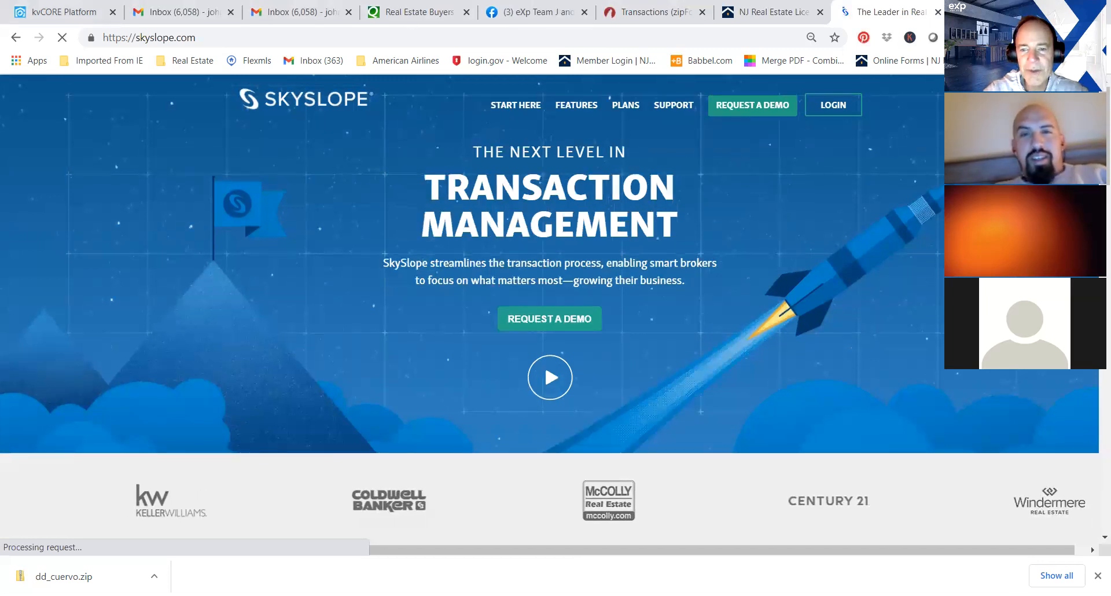
click(834, 107)
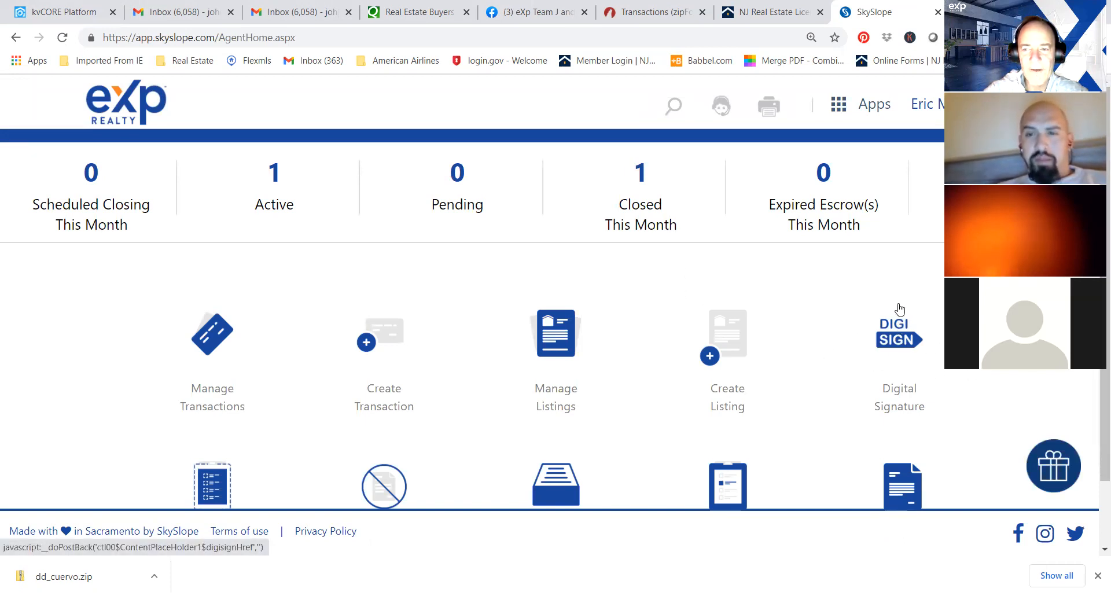
Start a new DigiSign envelope and upload Contract_of_Sale_Form_118_-_1020_ts60160 to it from the "1 test" folder in Dropbox.
click(898, 339)
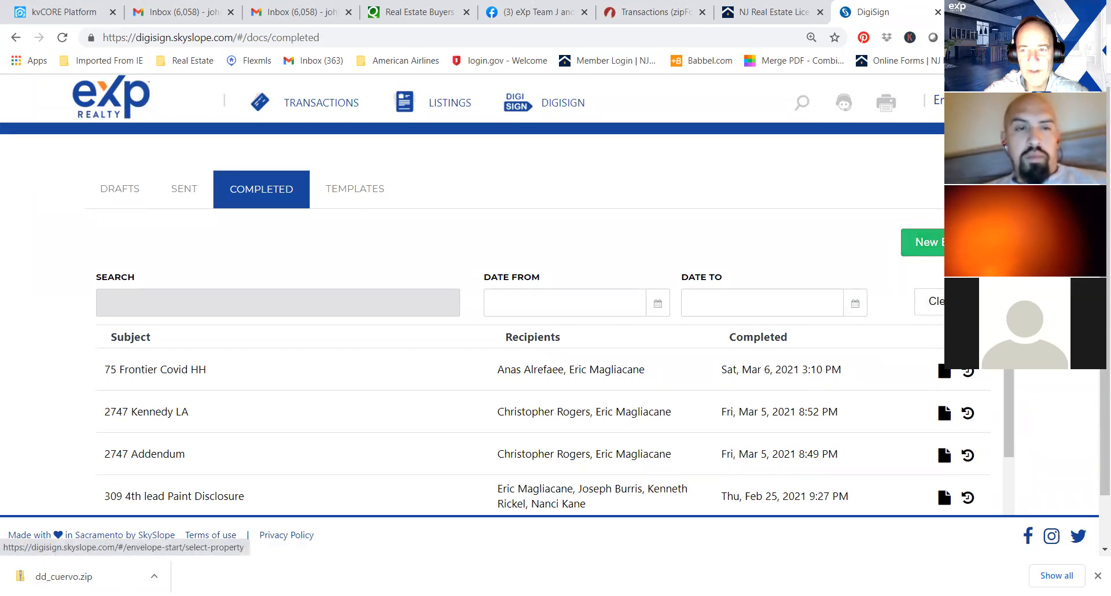
click(923, 242)
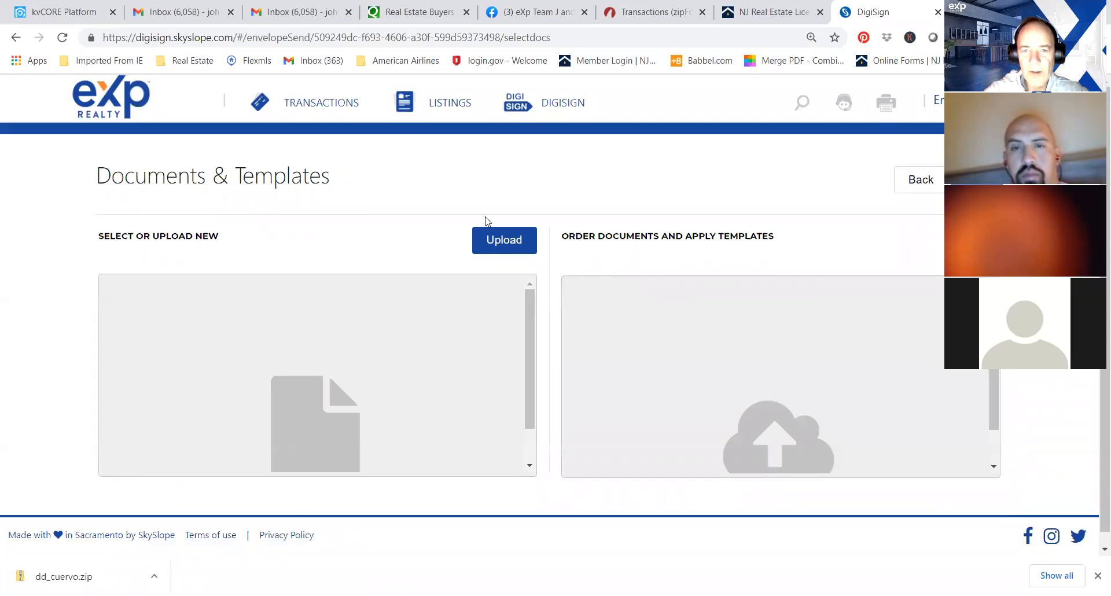
click(506, 243)
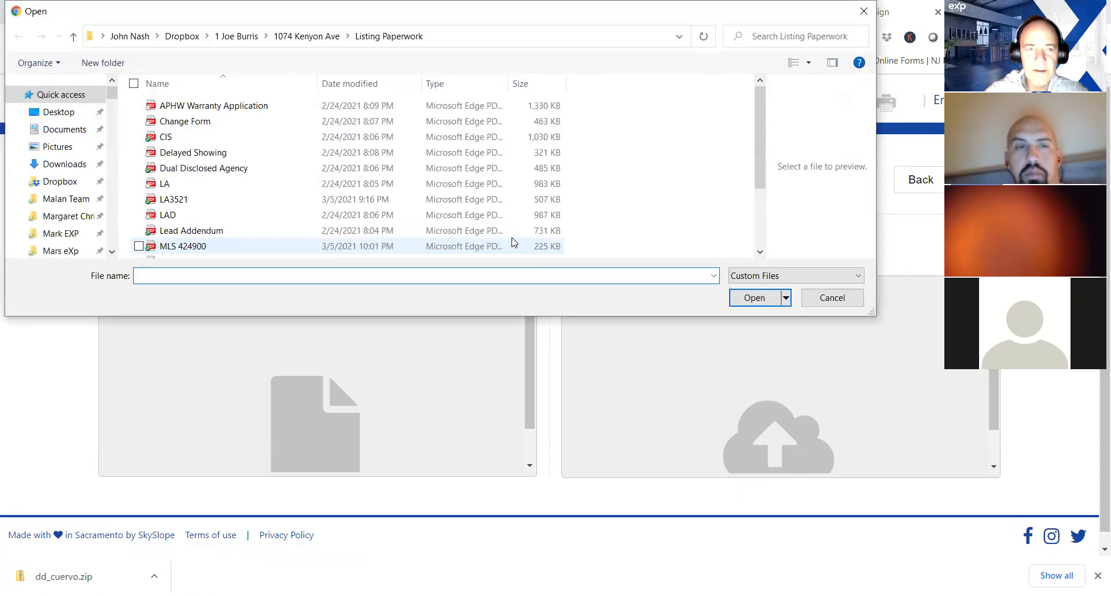
drag(756, 155, 756, 119)
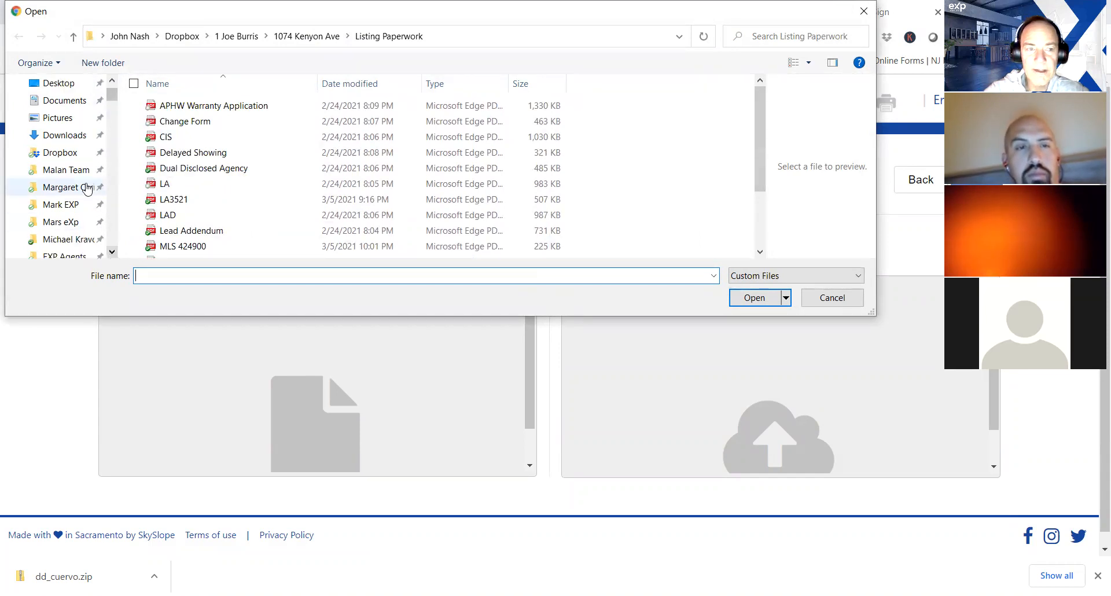
click(63, 157)
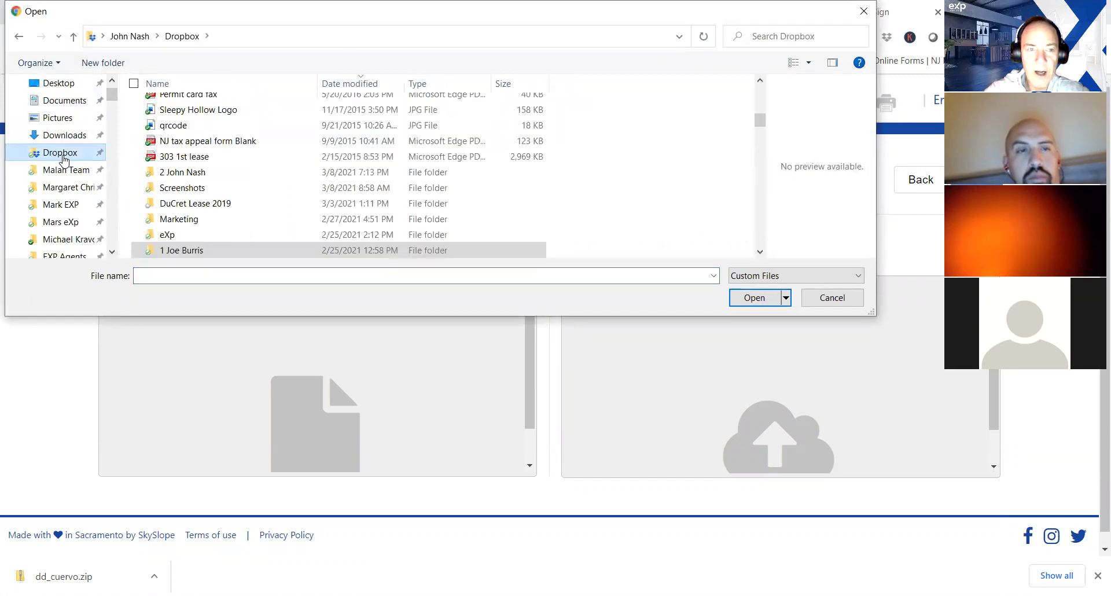
double_click(206, 174)
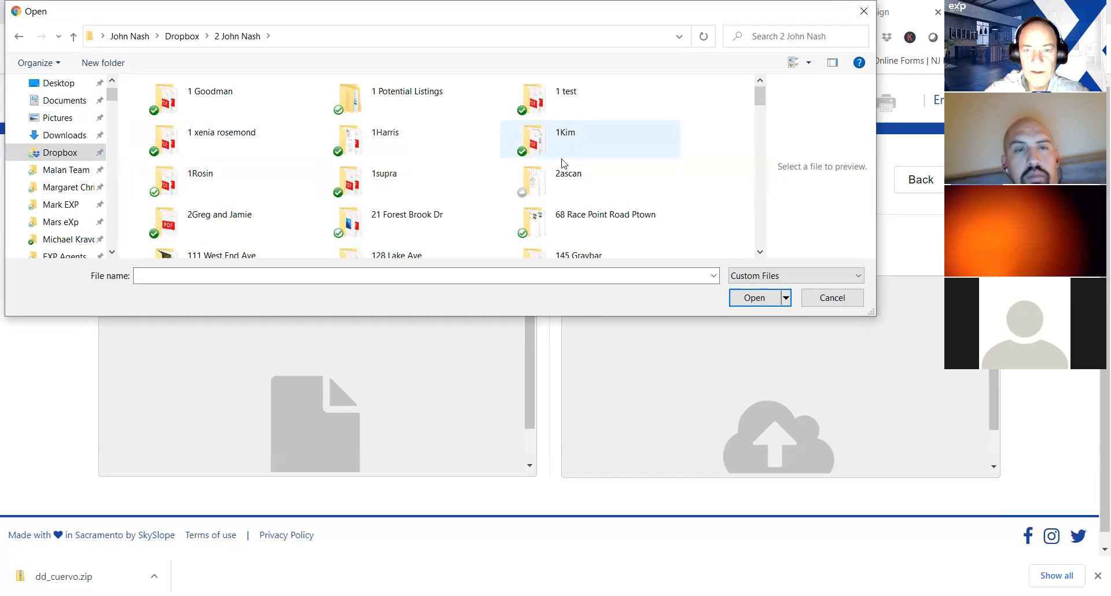
double_click(569, 104)
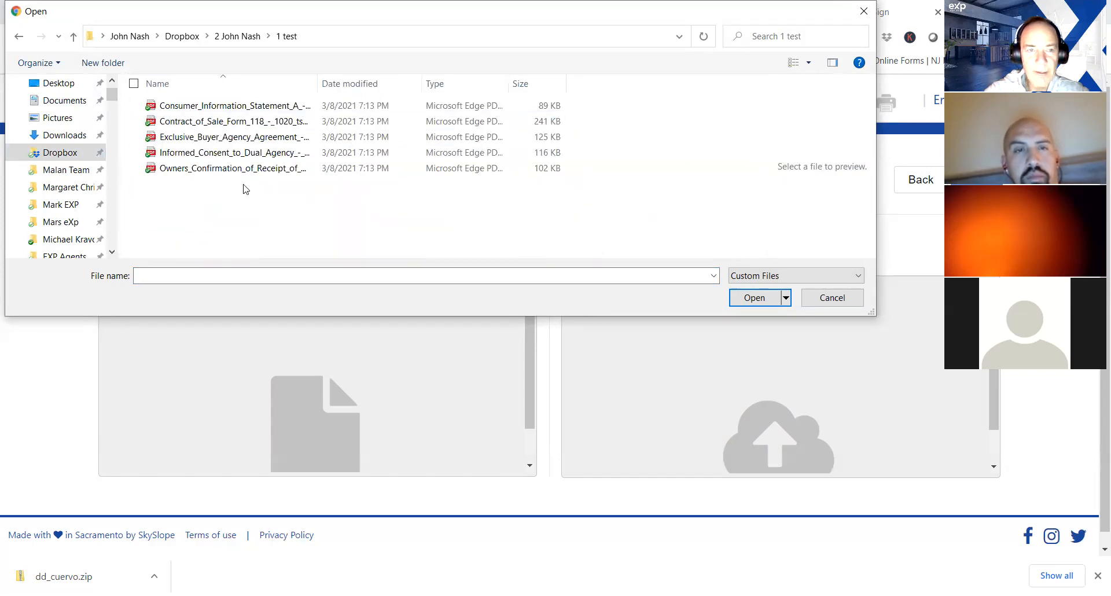
click(258, 124)
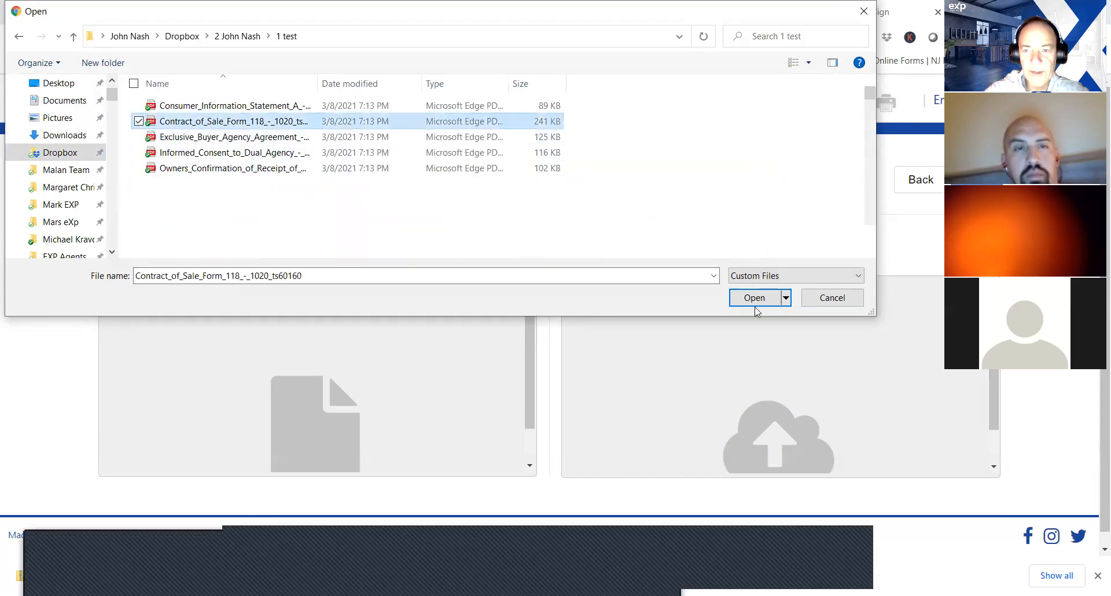
click(755, 298)
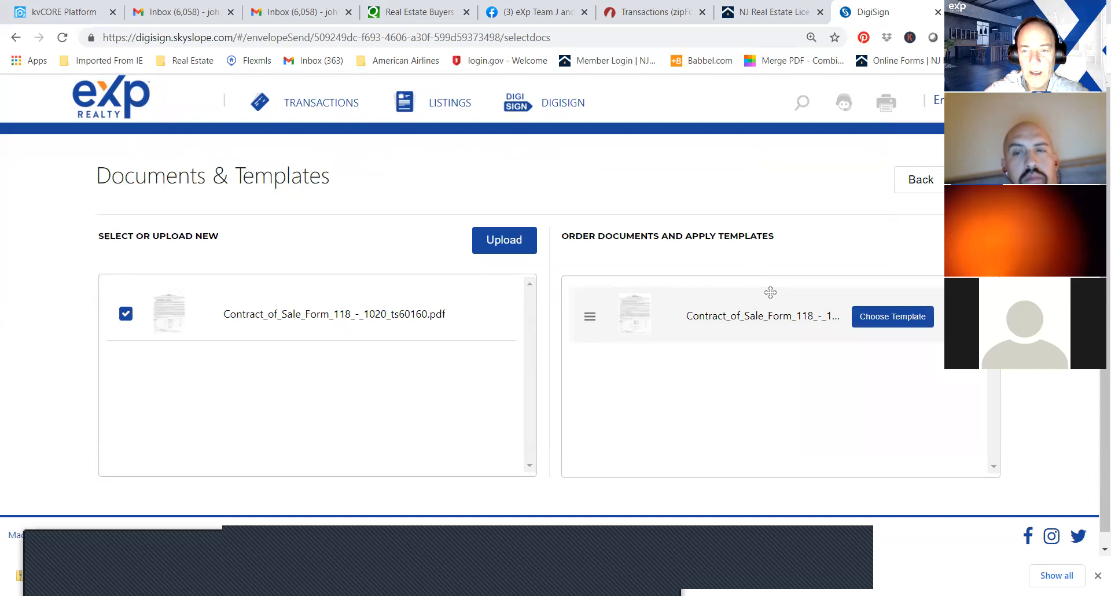
Apply the "Contract of Sale from ZipForms - Buyer" template to the uploaded contract.
click(915, 323)
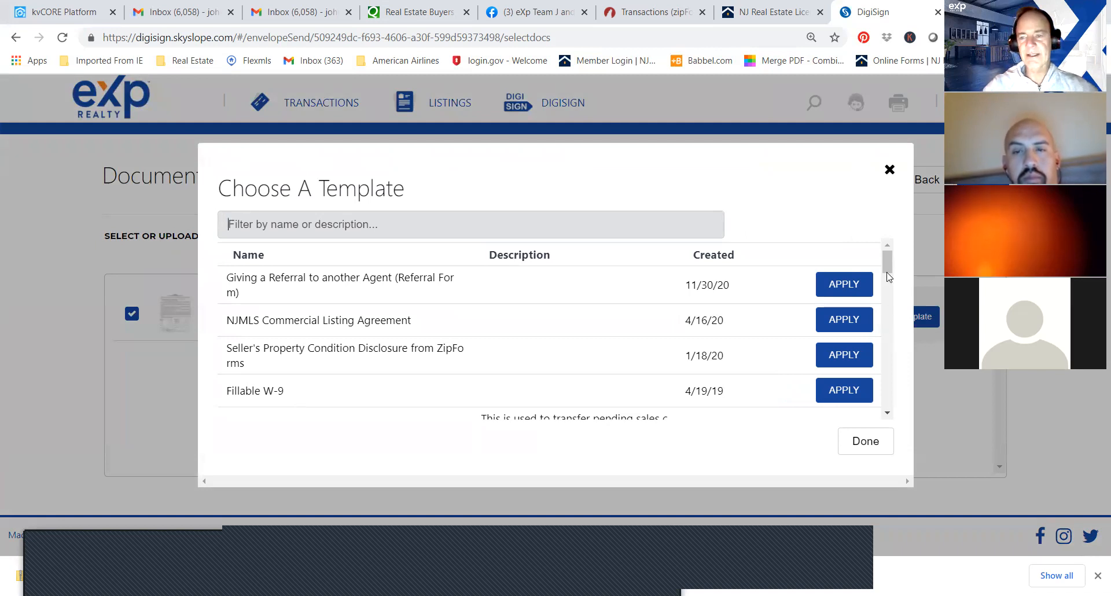
drag(887, 261, 887, 347)
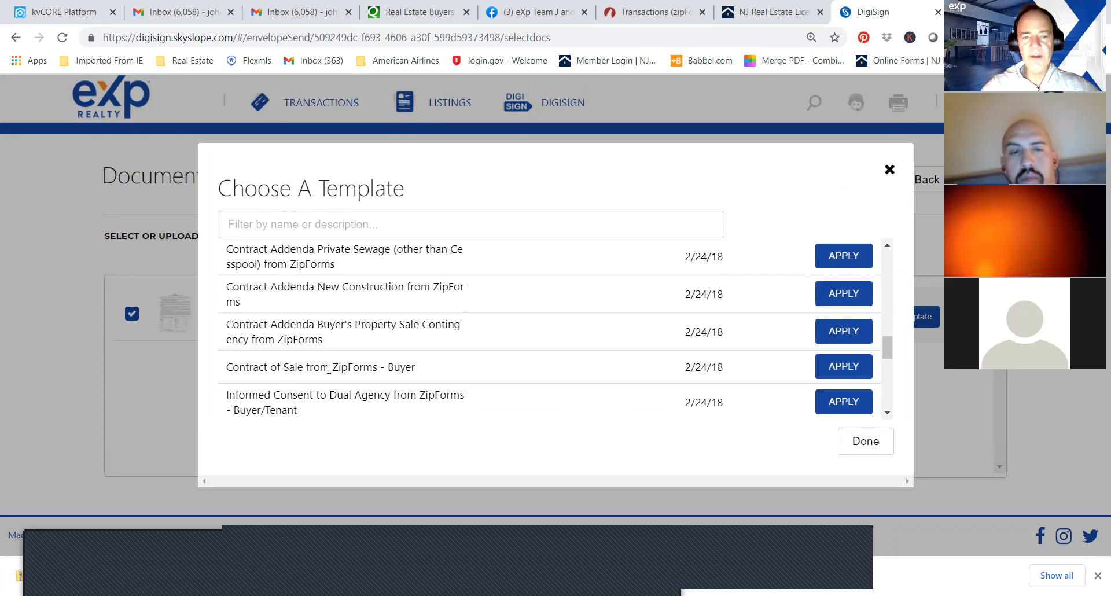
click(852, 369)
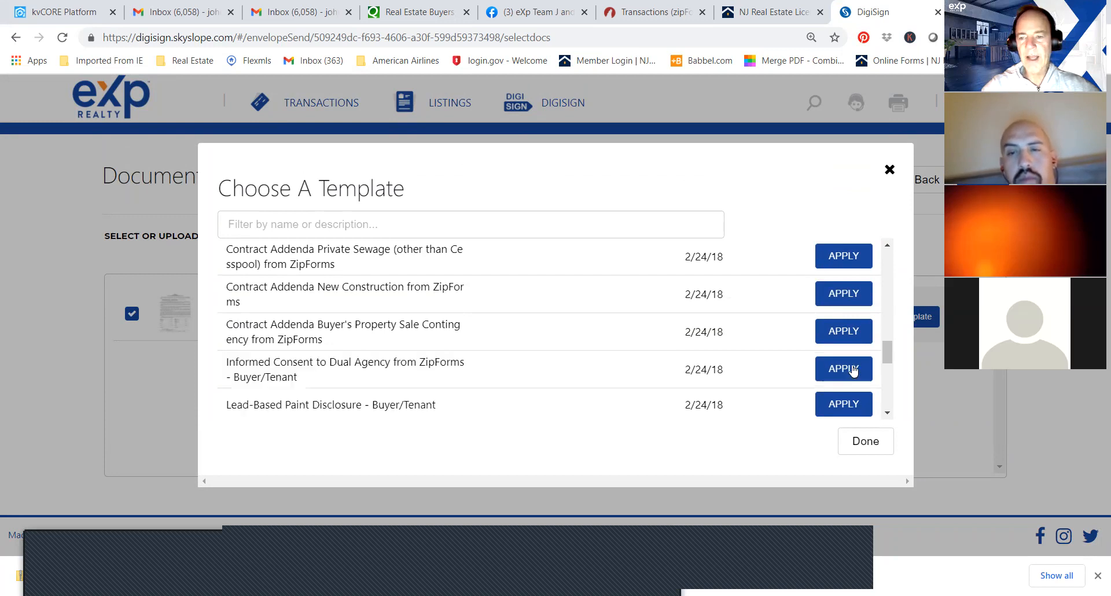
click(861, 446)
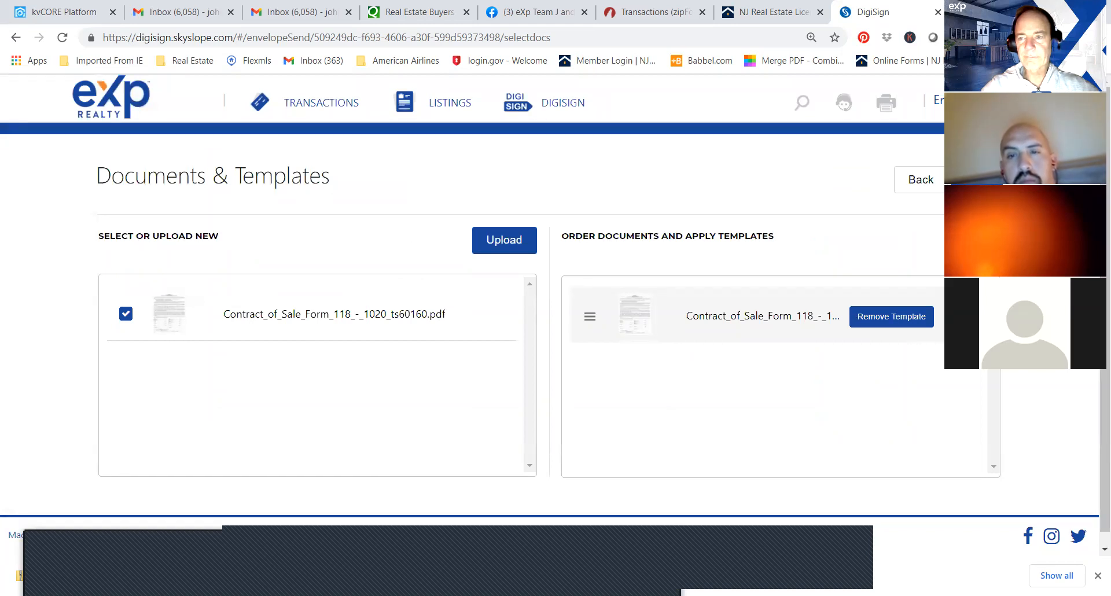
Continue to the recipients and enter the first purchaser's name and e-mail address.
click(977, 180)
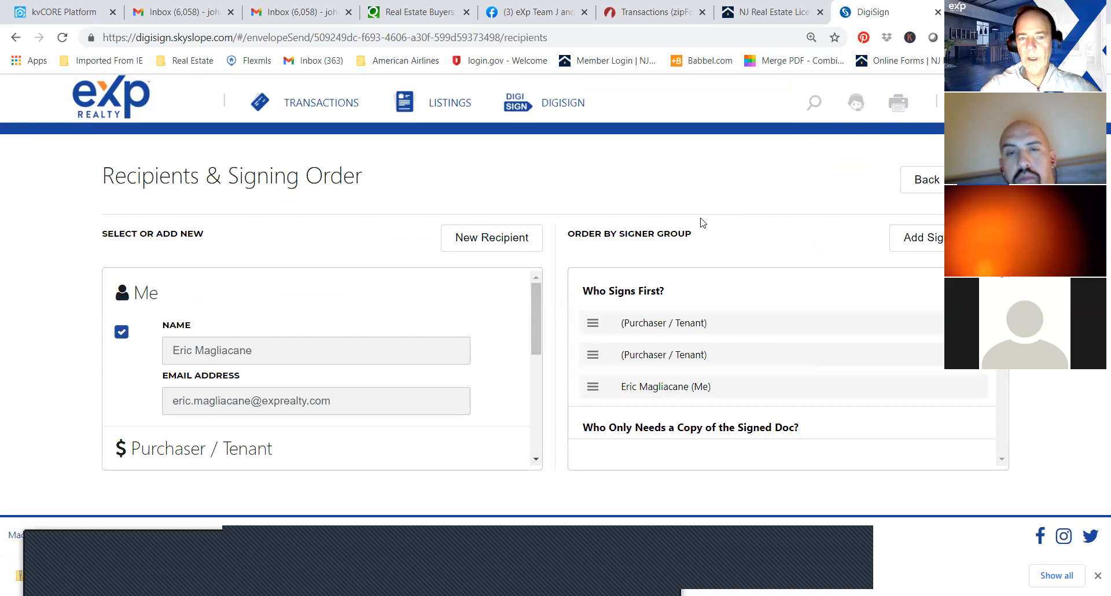
drag(534, 303, 533, 359)
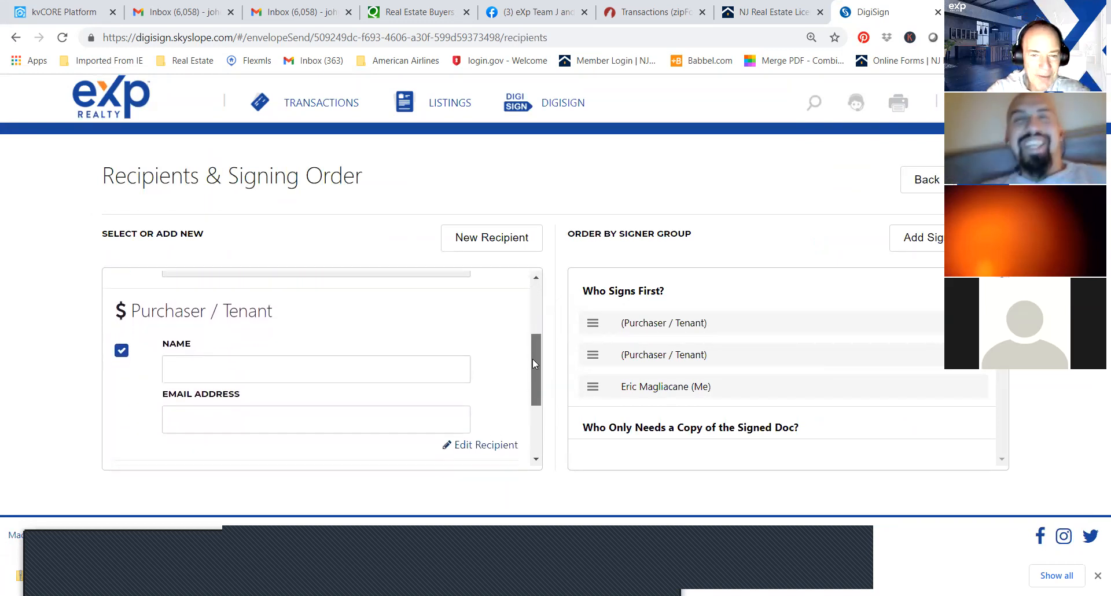
click(342, 362)
text(Buyer smith)
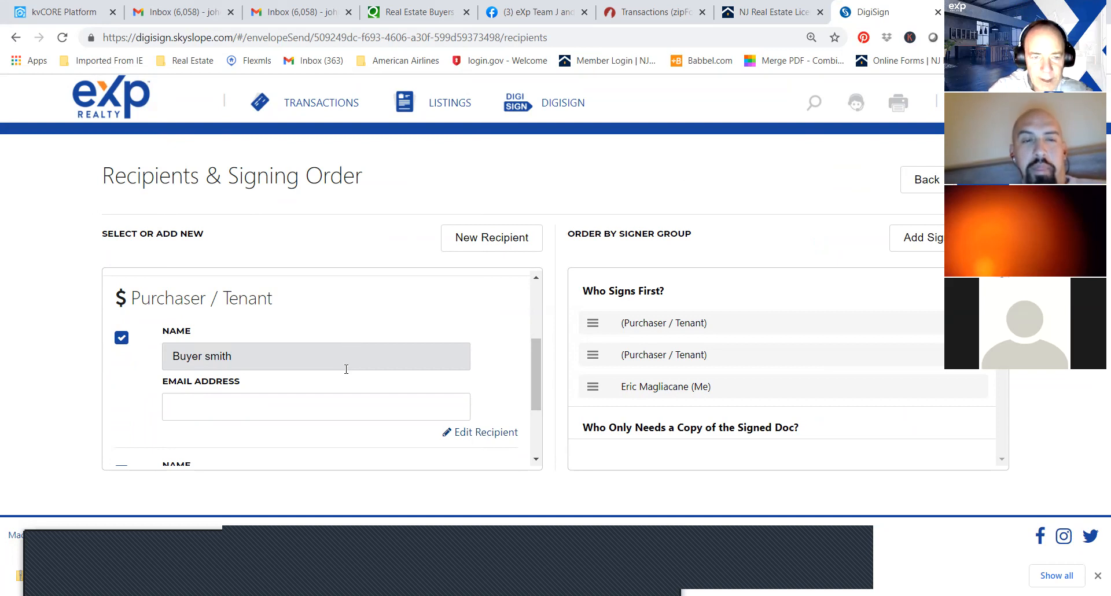
click(333, 406)
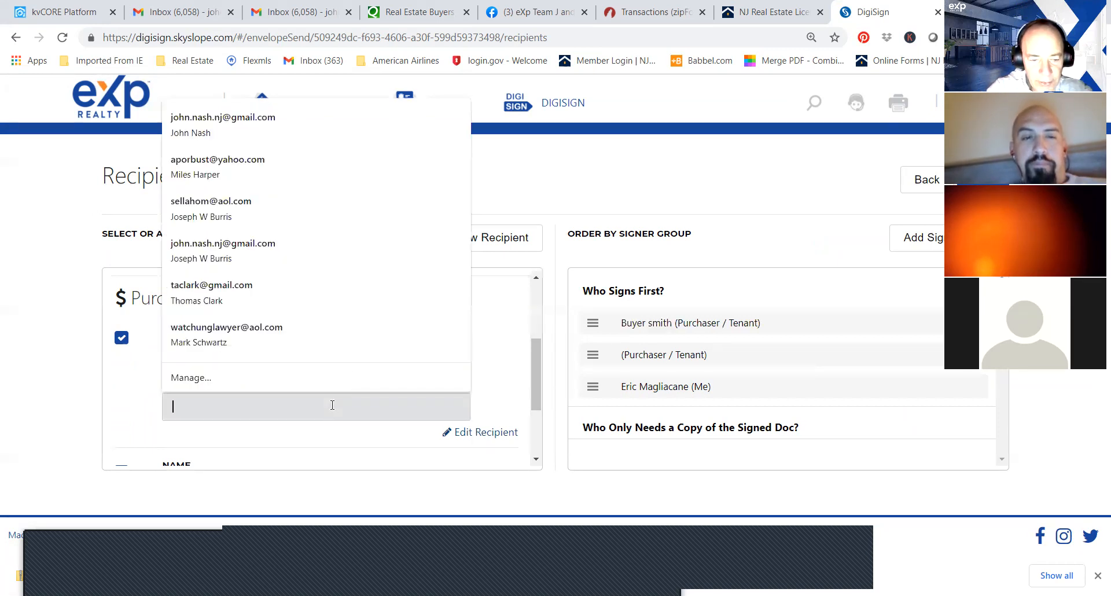
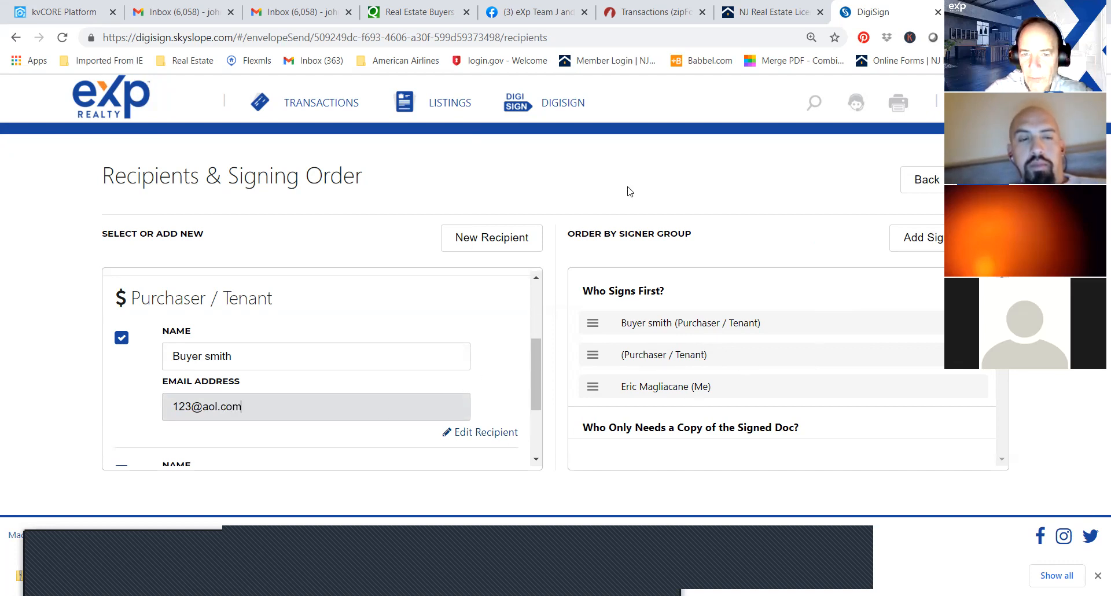
Remove the blank second purchaser, put the agent ahead of the buyer in the signing order, and continue to the document fields.
drag(531, 360, 533, 411)
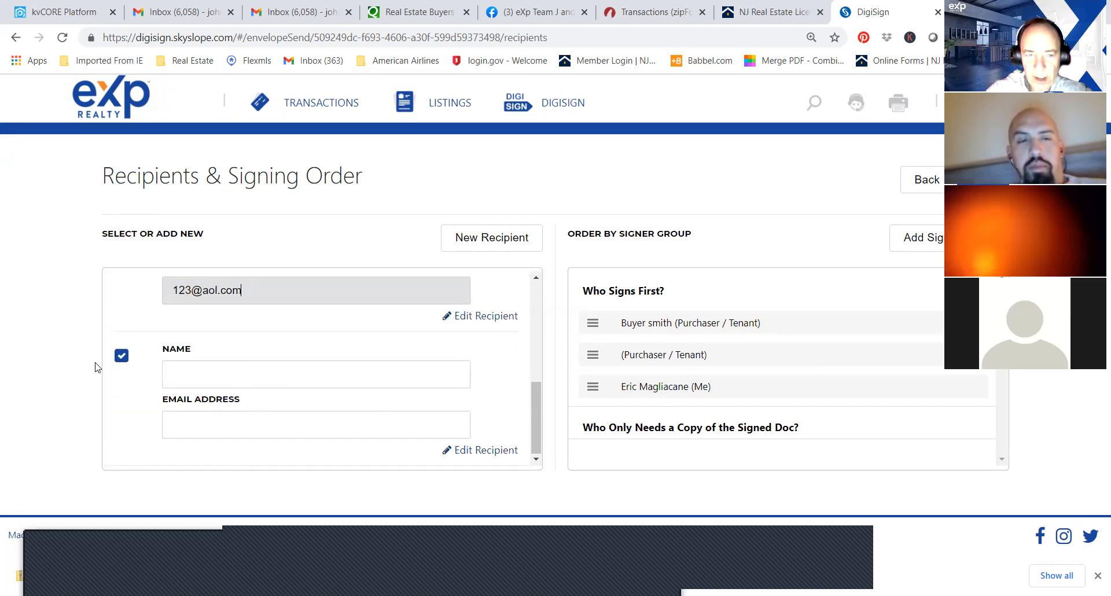
click(121, 357)
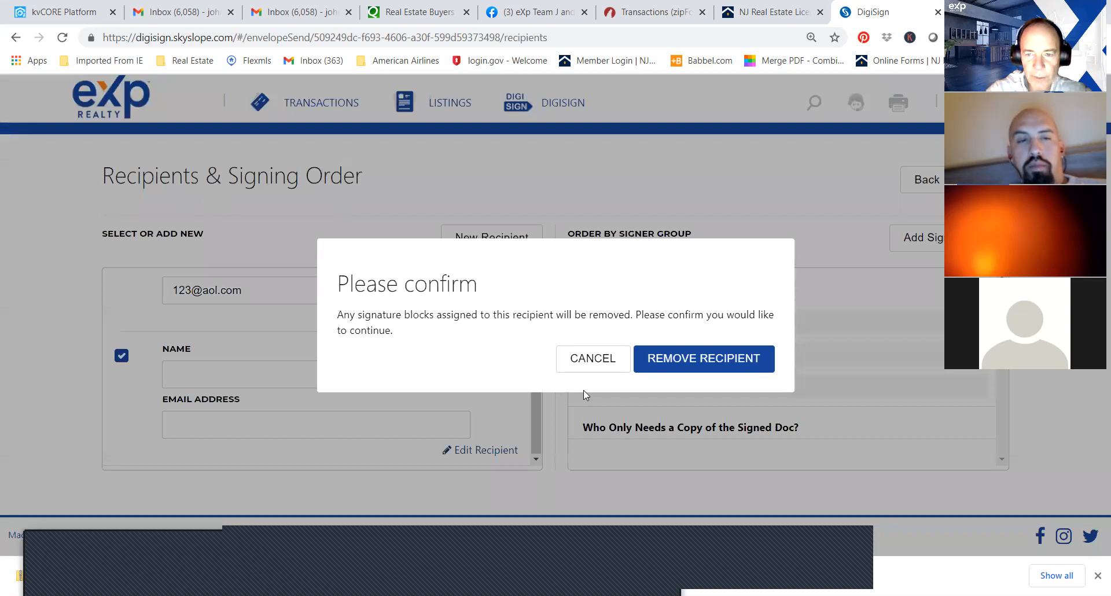
click(718, 358)
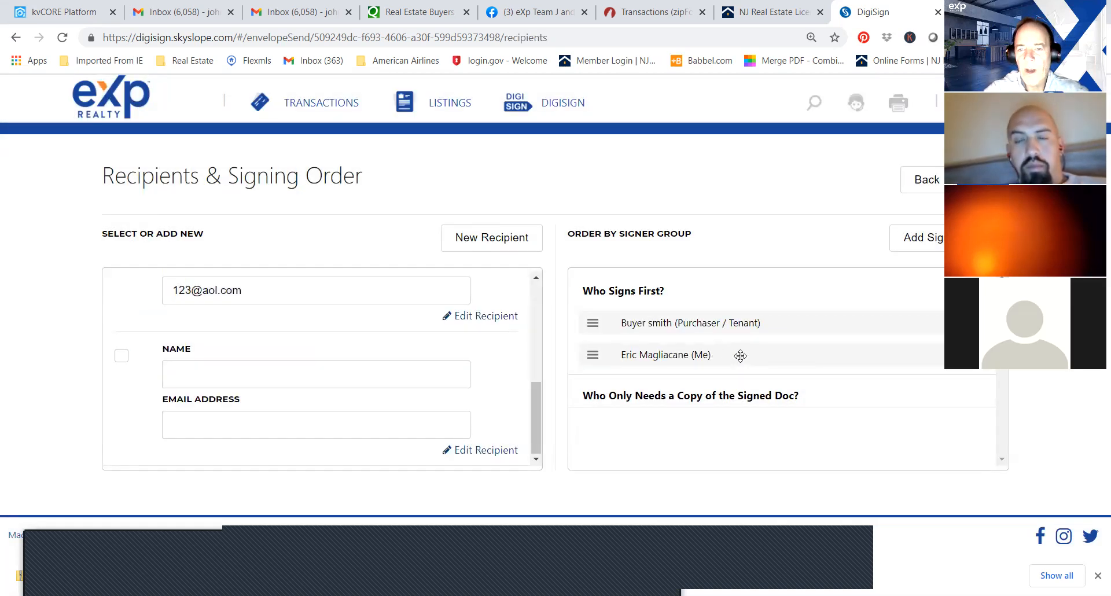
drag(741, 356, 739, 301)
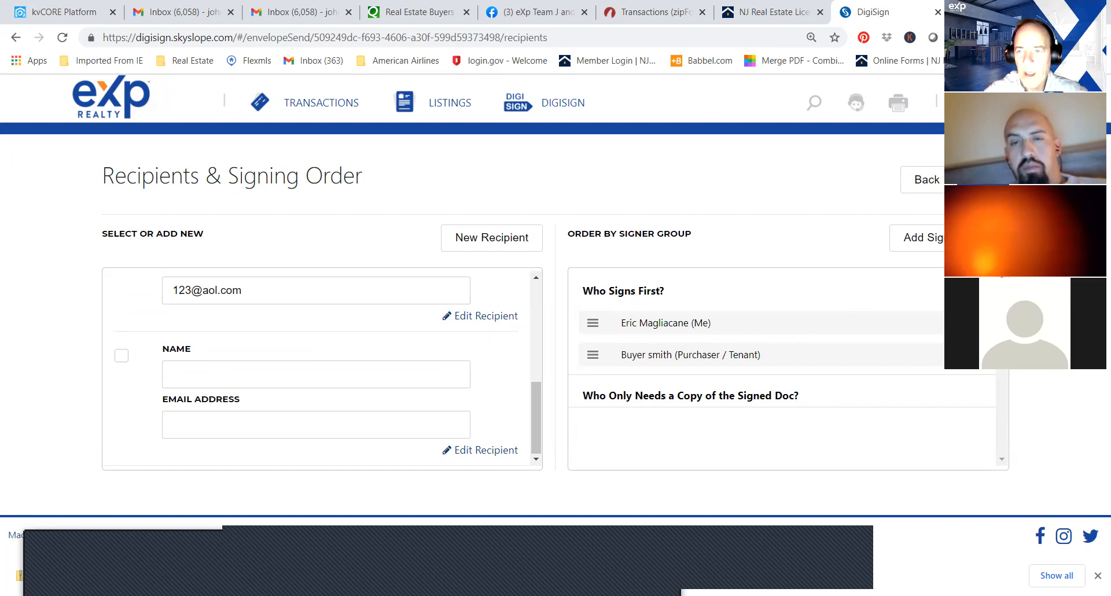
click(983, 180)
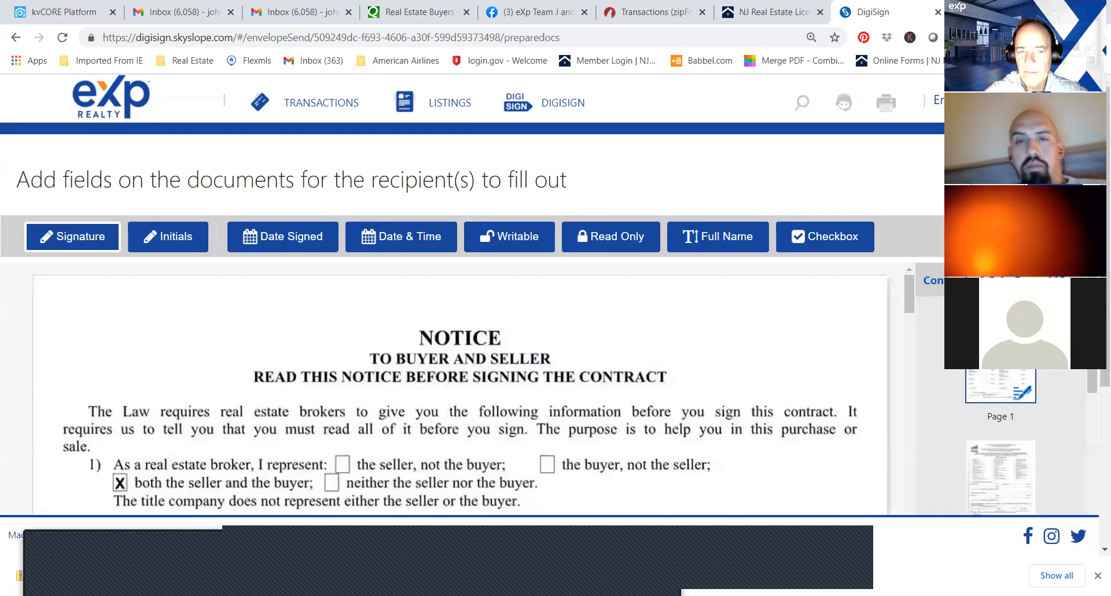
Review the template's signature and date fields for the buyer and selling broker on page 1, and look through the following contract pages.
drag(910, 283, 910, 300)
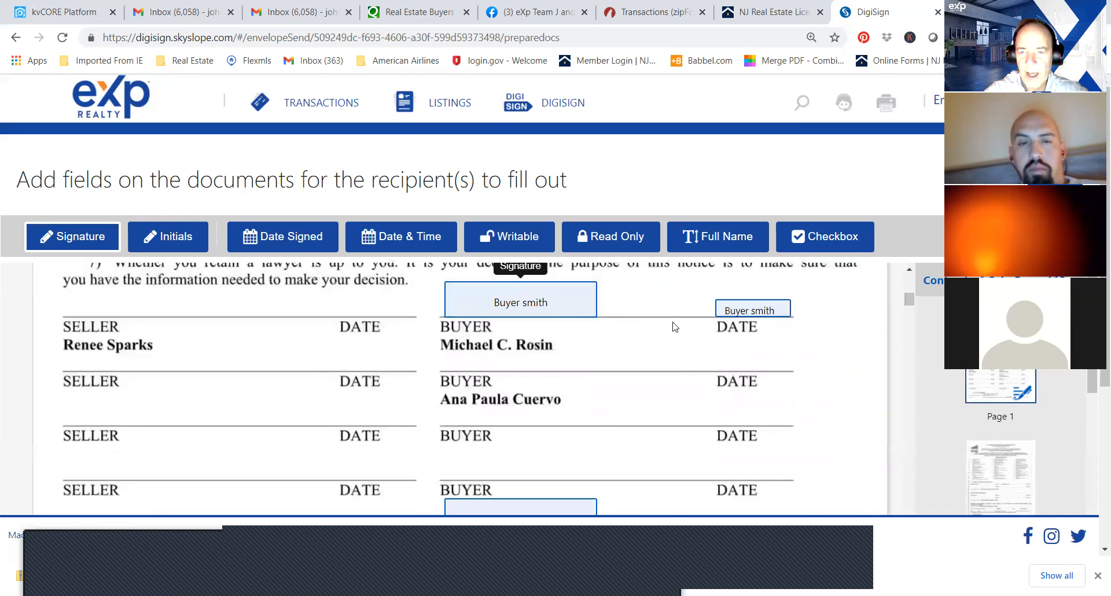
scroll(540, 383, down, 2)
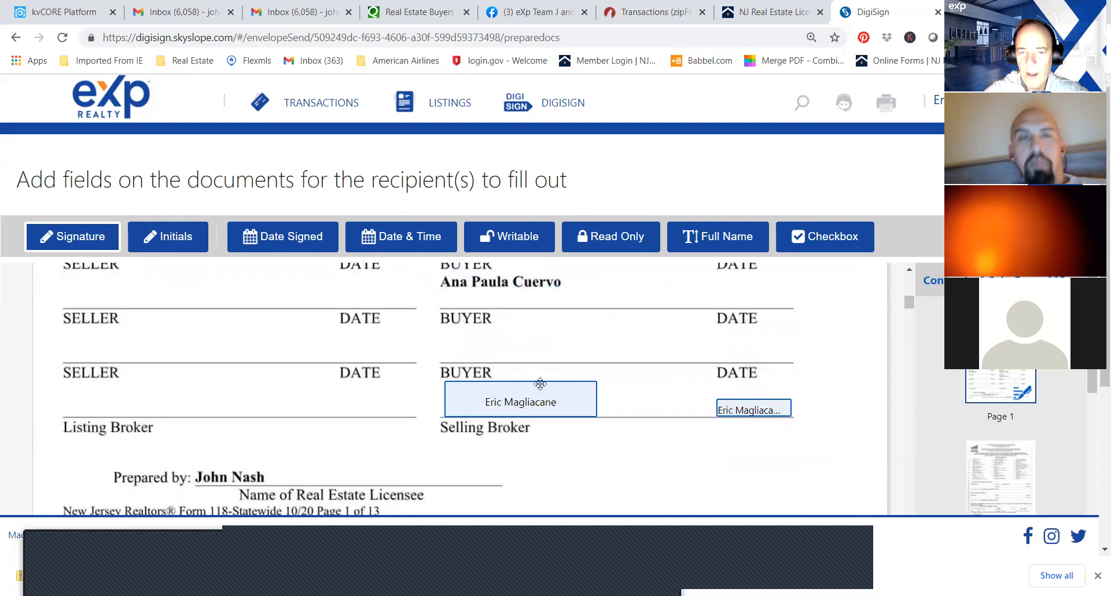
mouse_move(909, 303)
mouse_down()
mouse_move(911, 401)
mouse_move(903, 318)
mouse_move(901, 403)
mouse_move(912, 521)
mouse_up()
scroll(1095, 489, down, 3)
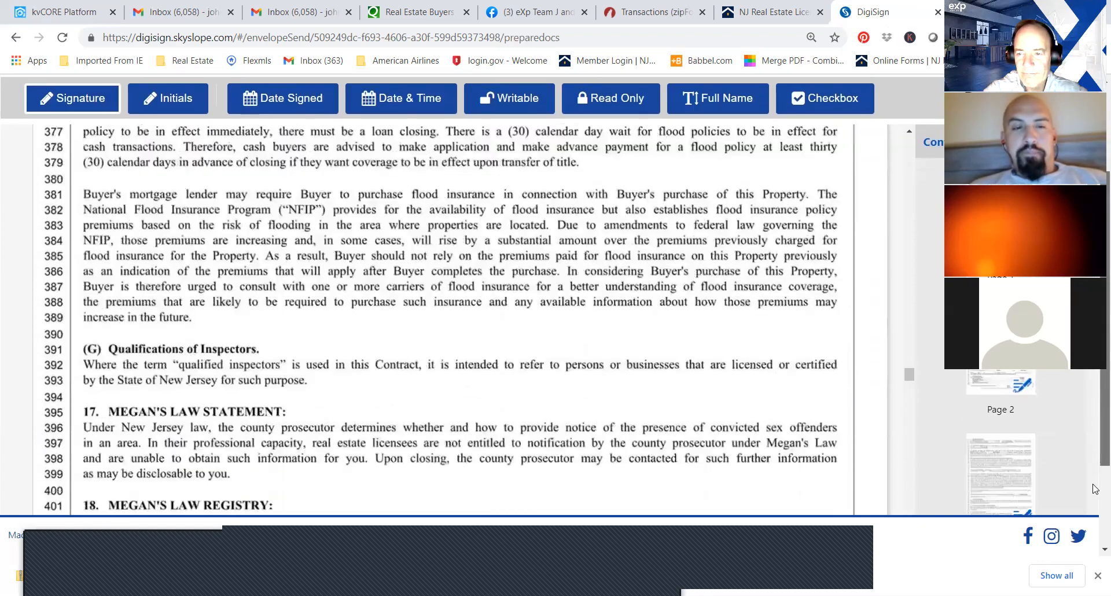
scroll(1096, 489, down, 3)
Add a Writable field above the "Commission due Participating Firm" line in the contract and enter "mdfv'x" in it.
drag(913, 256, 908, 355)
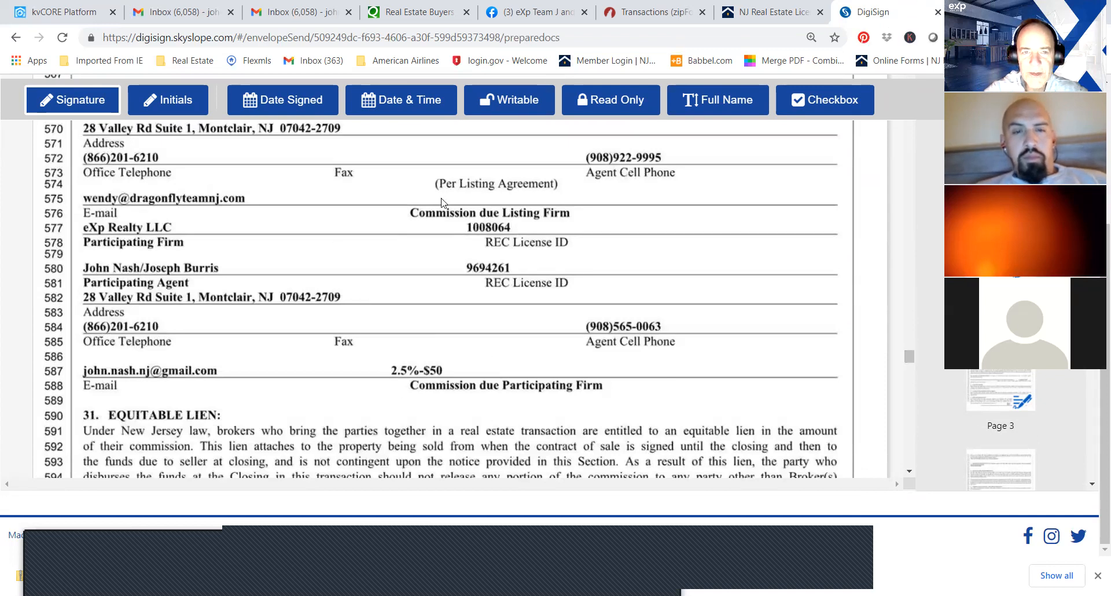
click(508, 102)
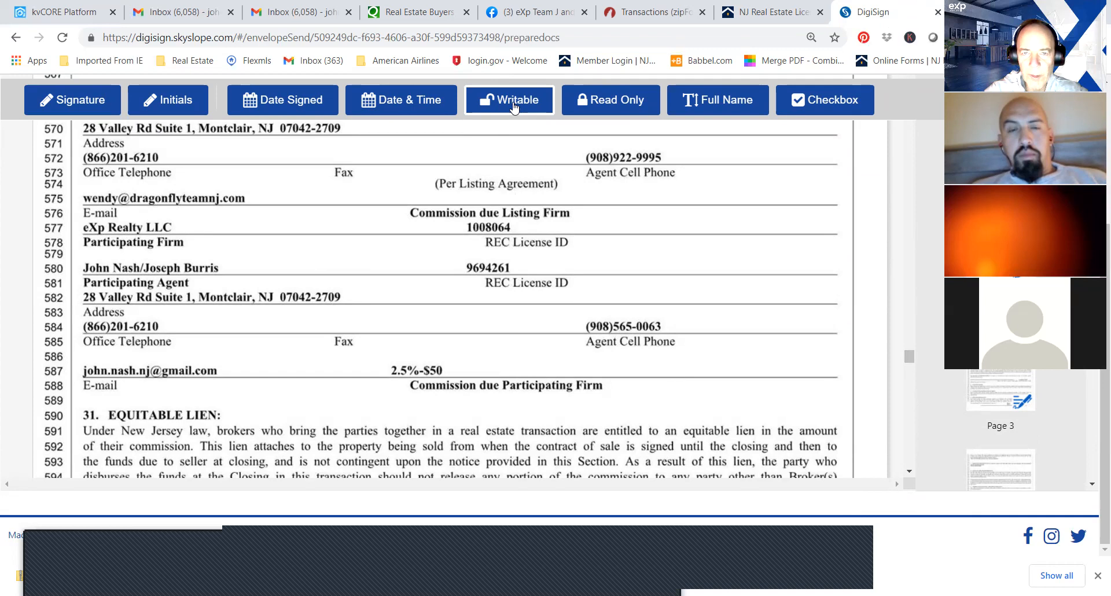
click(490, 349)
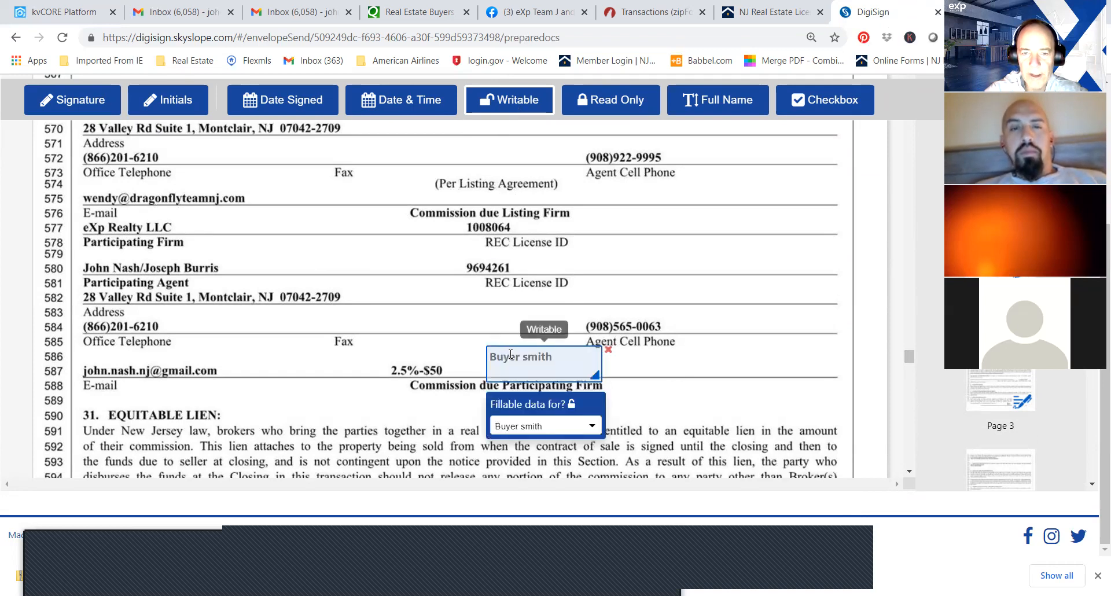
text(mdfv'x)
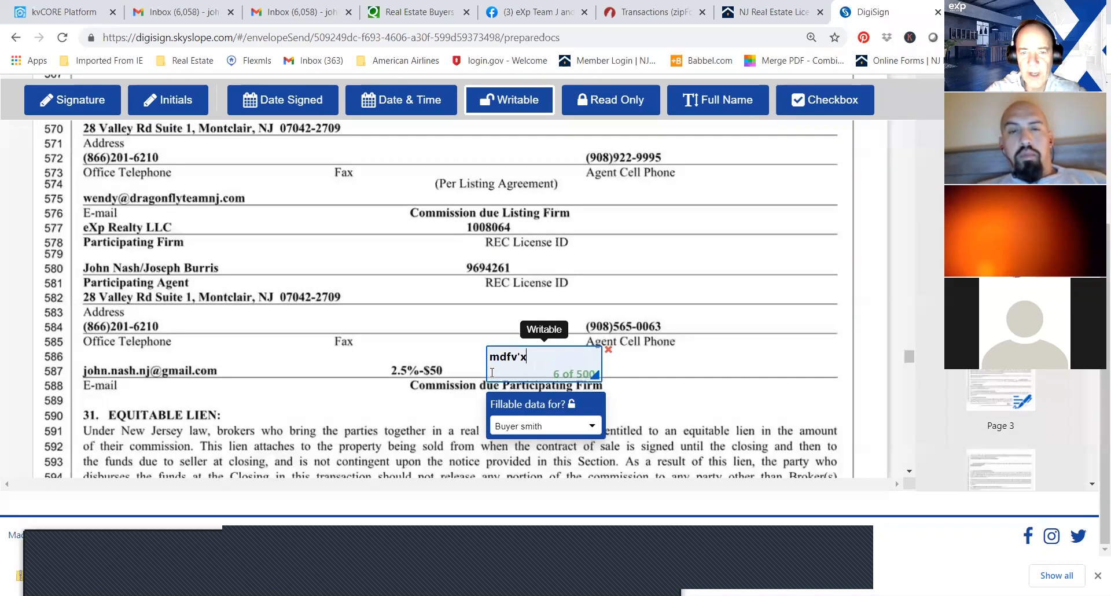
Delete the Writable field above the commission line and go back through the recipients to the Documents & Templates page.
click(609, 349)
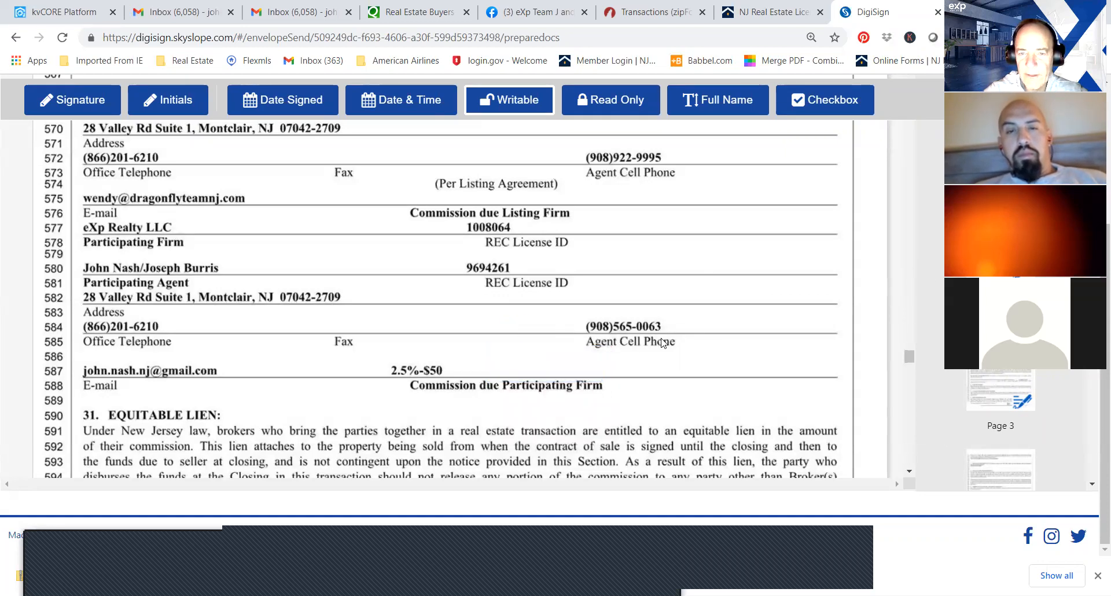
drag(909, 350, 909, 191)
drag(1105, 399, 1105, 231)
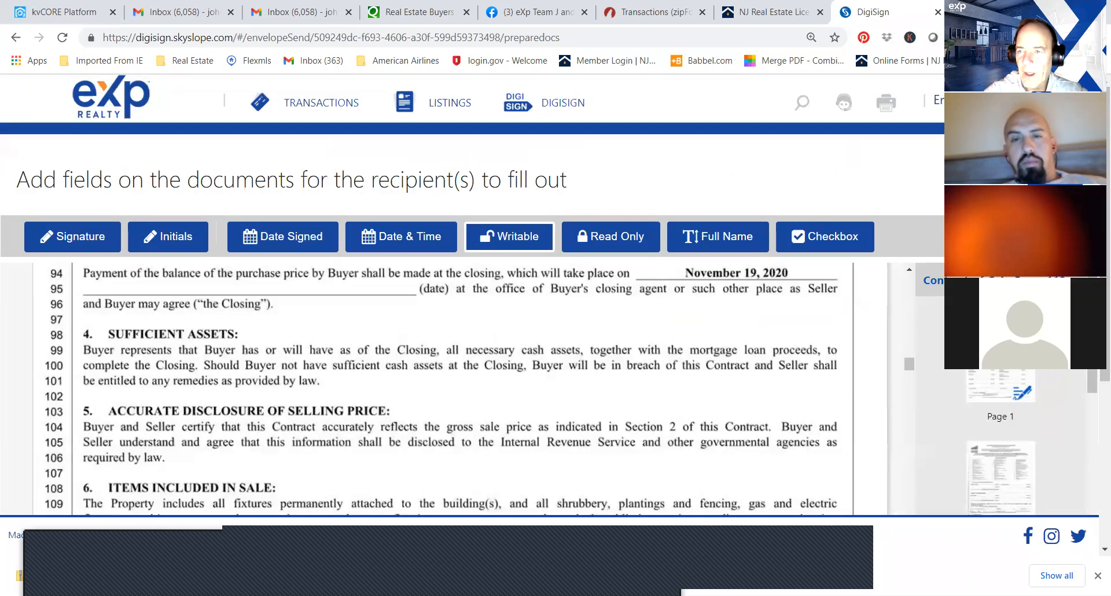
click(991, 180)
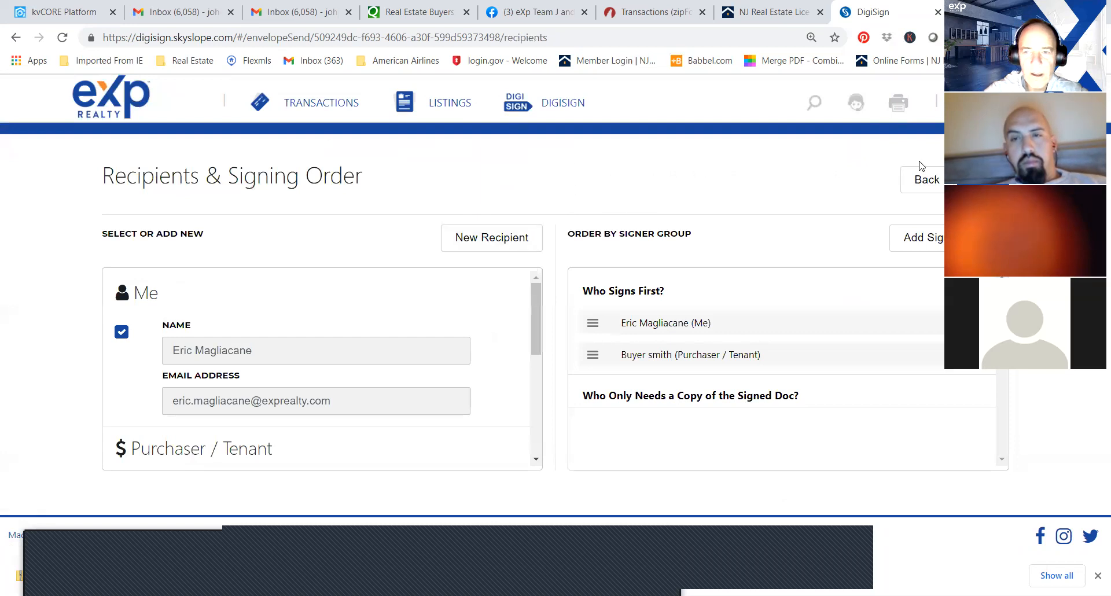
click(921, 184)
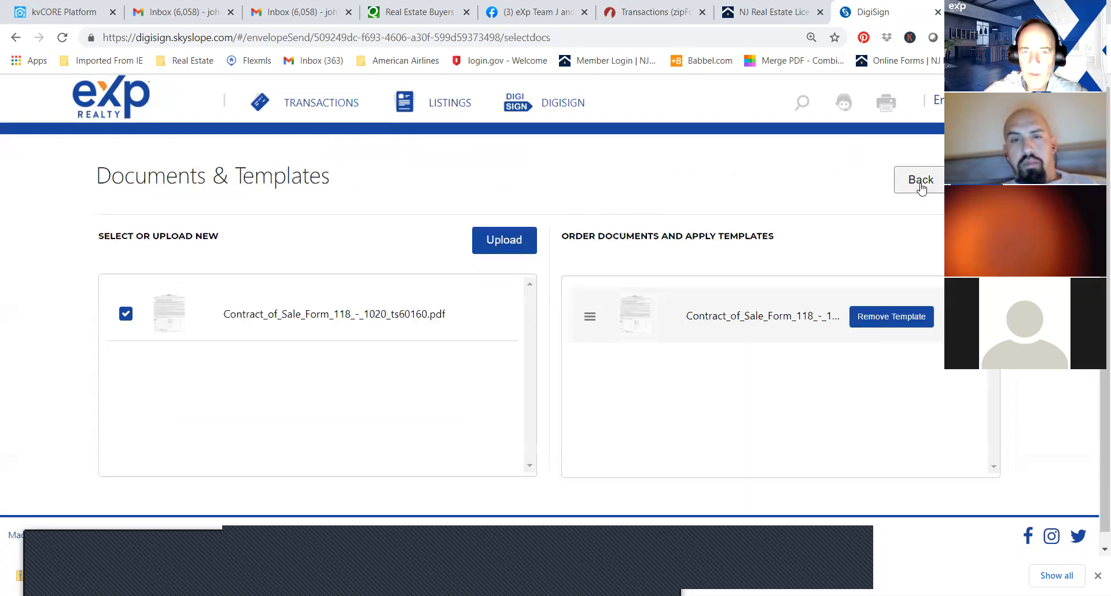
Upload the Consumer Information Statement, Exclusive Buyer Agency Agreement, Informed Consent to Dual Agency and Owners Confirmation of Receipt PDFs from the "1 test" folder.
click(503, 241)
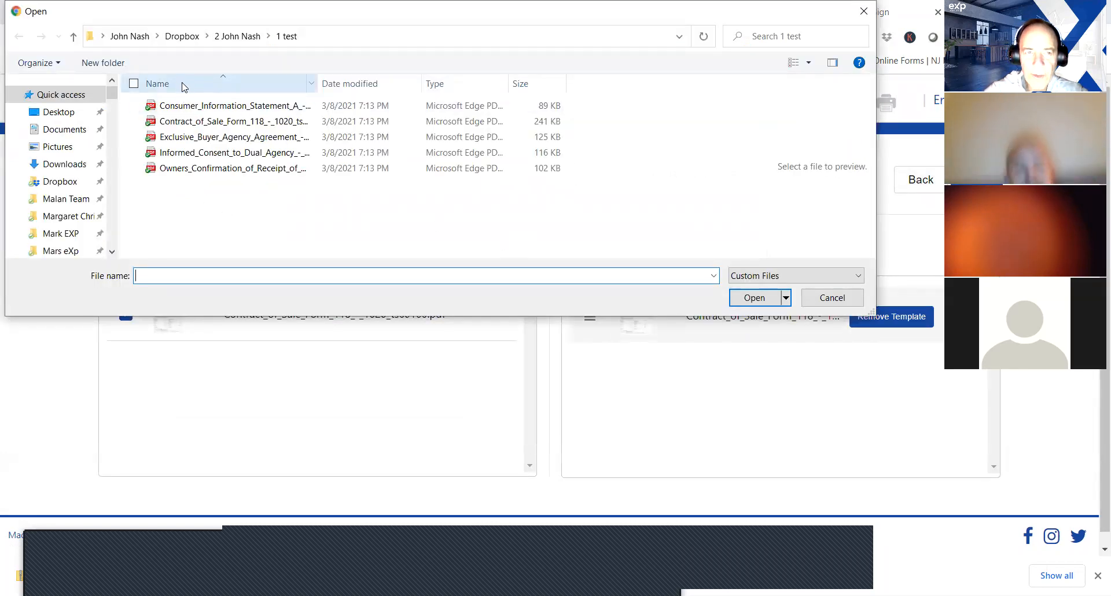
click(181, 106)
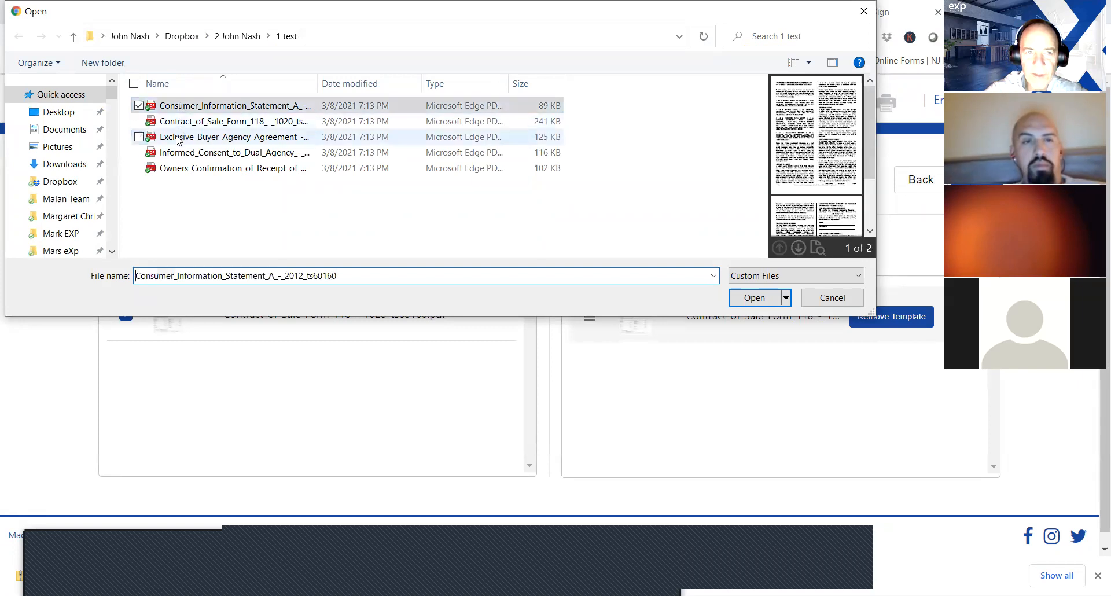
click(178, 137)
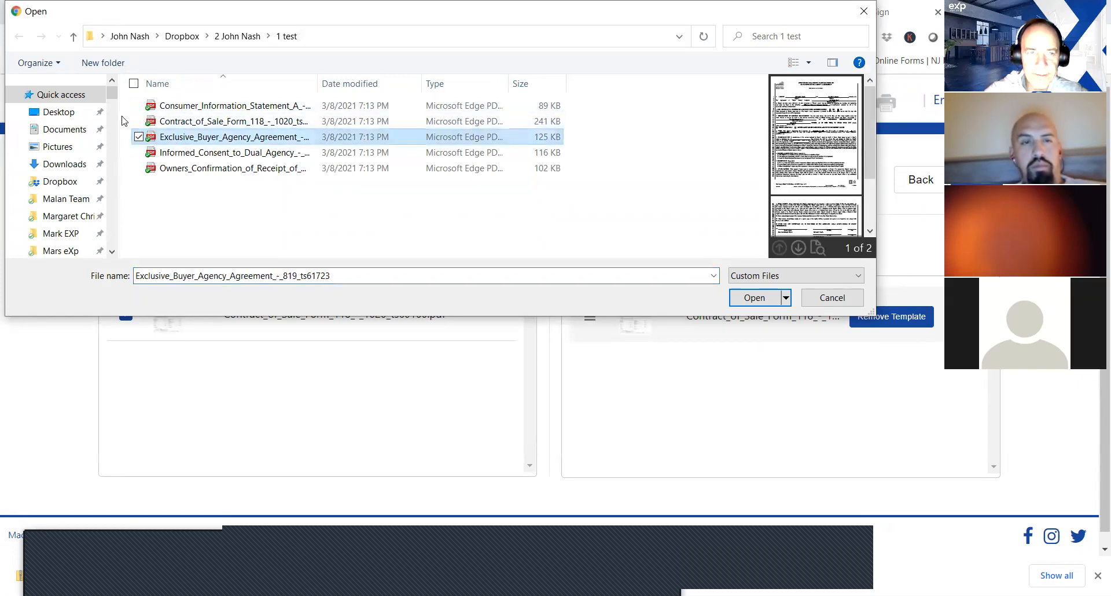
click(139, 106)
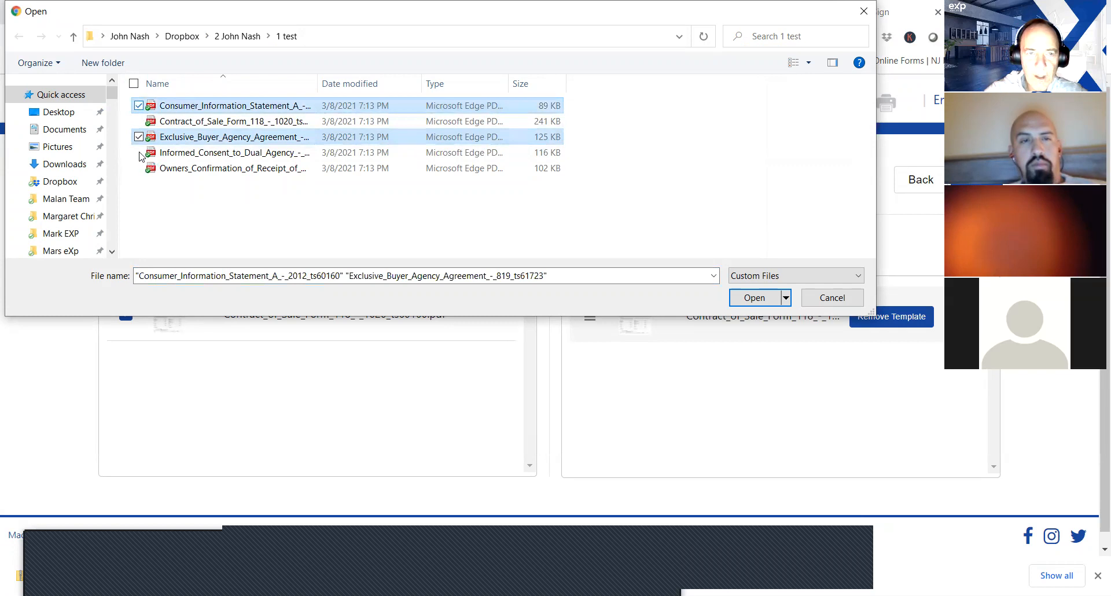
click(139, 153)
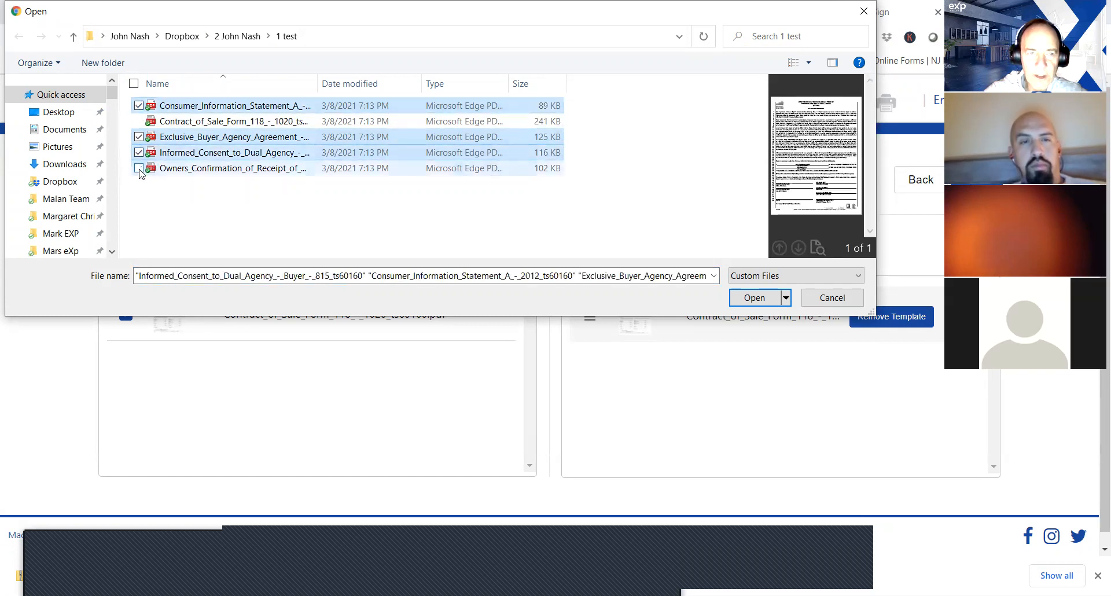
click(139, 171)
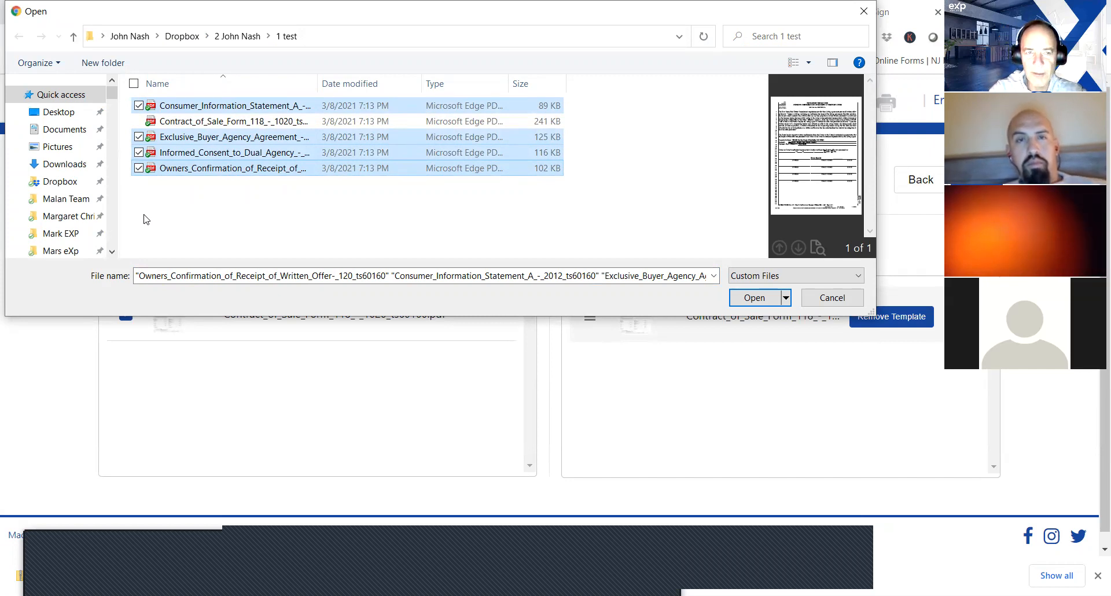
click(750, 299)
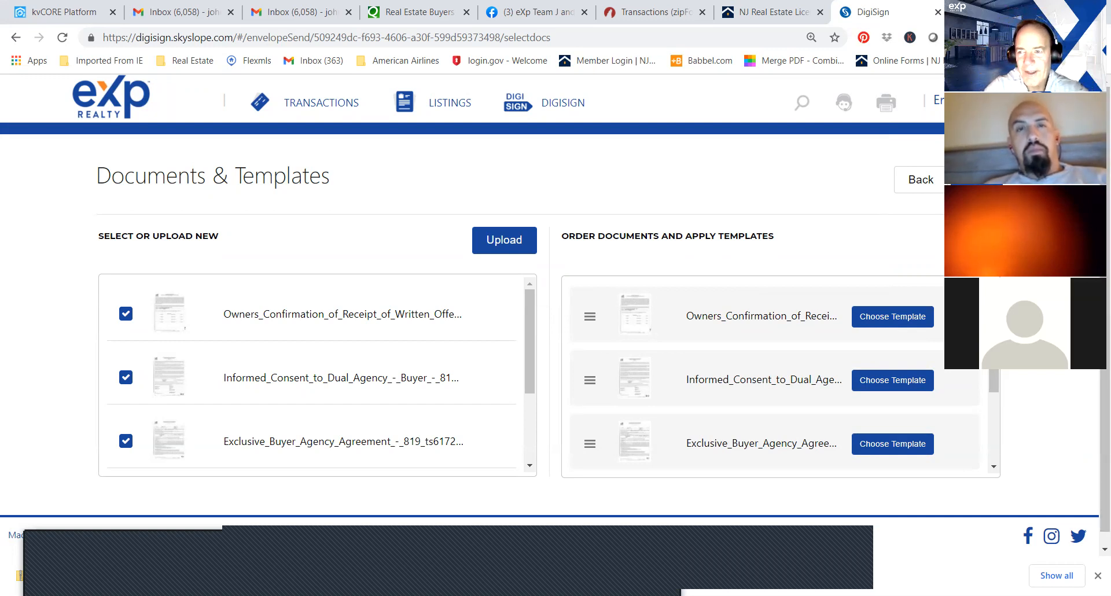
Start another document upload and browse to the agent's own folder of client files in Dropbox.
scroll(746, 299, down, 1)
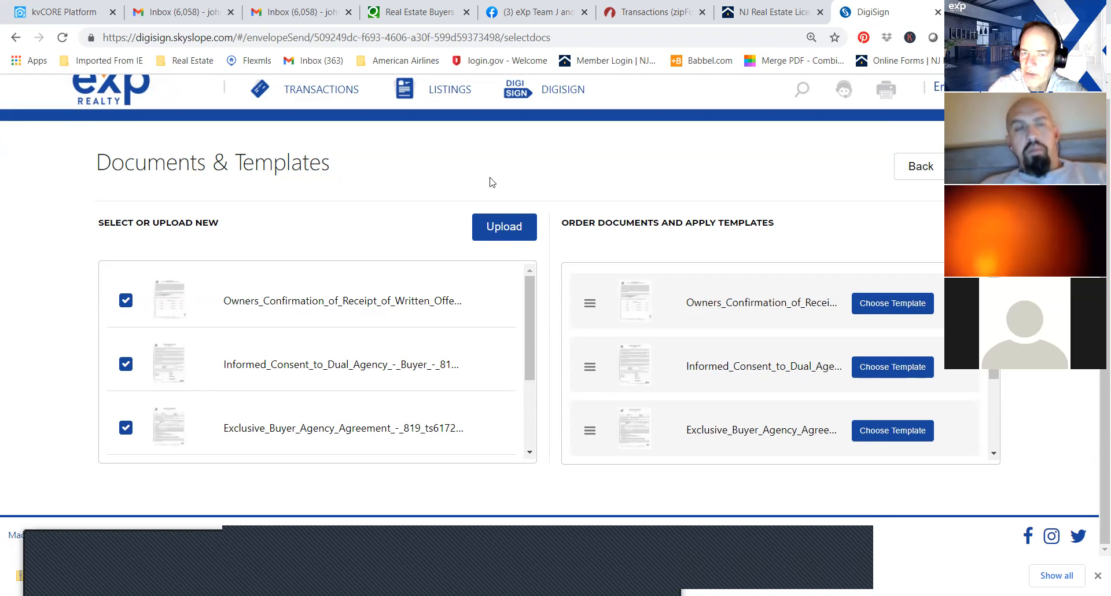
click(488, 225)
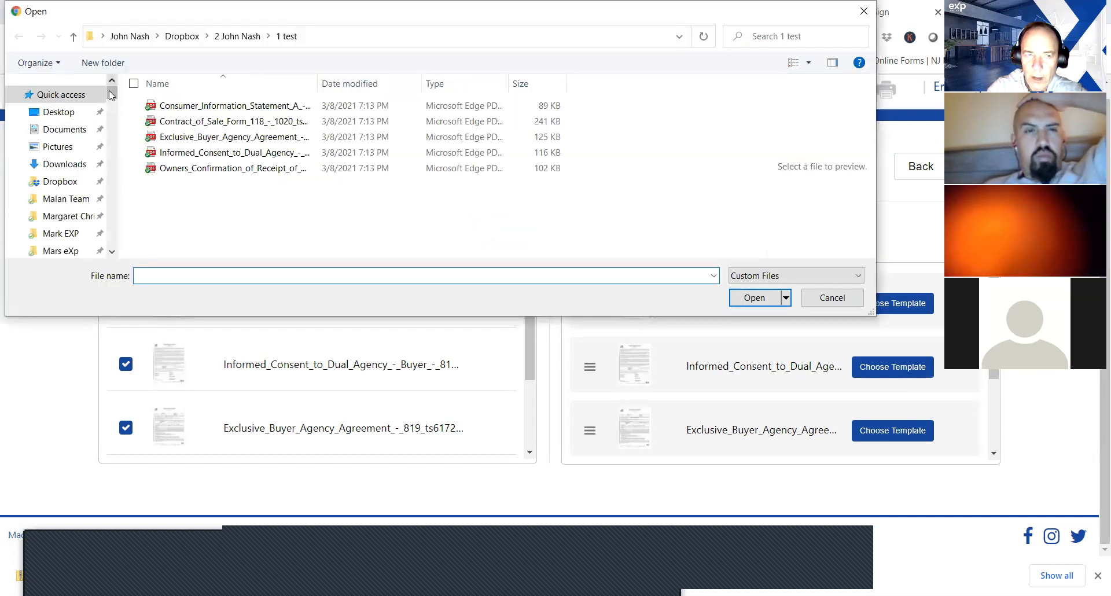
scroll(111, 95, down, 1)
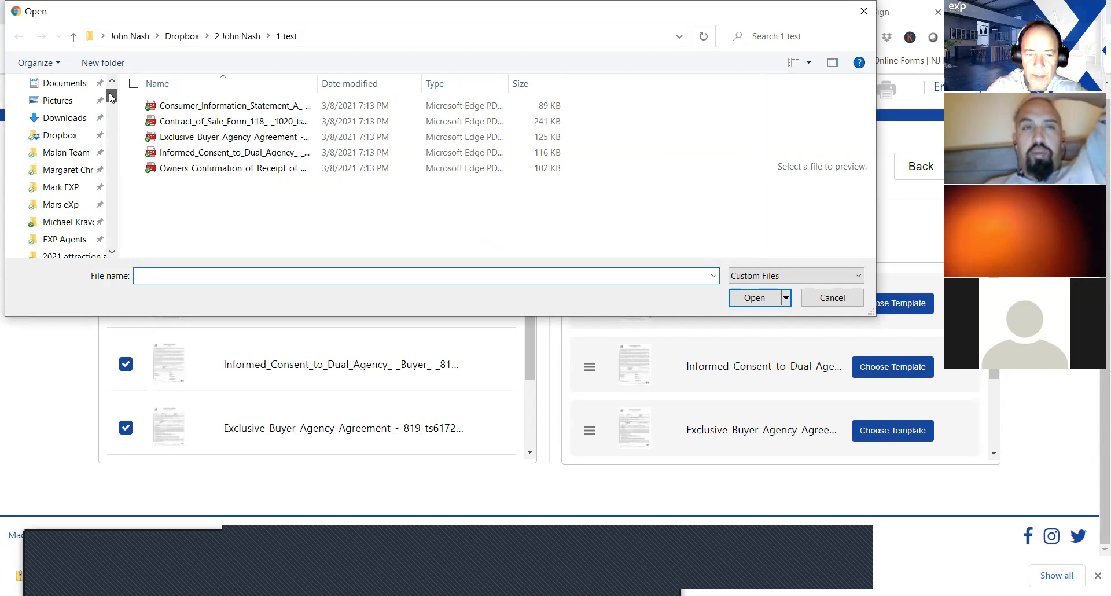
drag(111, 95, 111, 100)
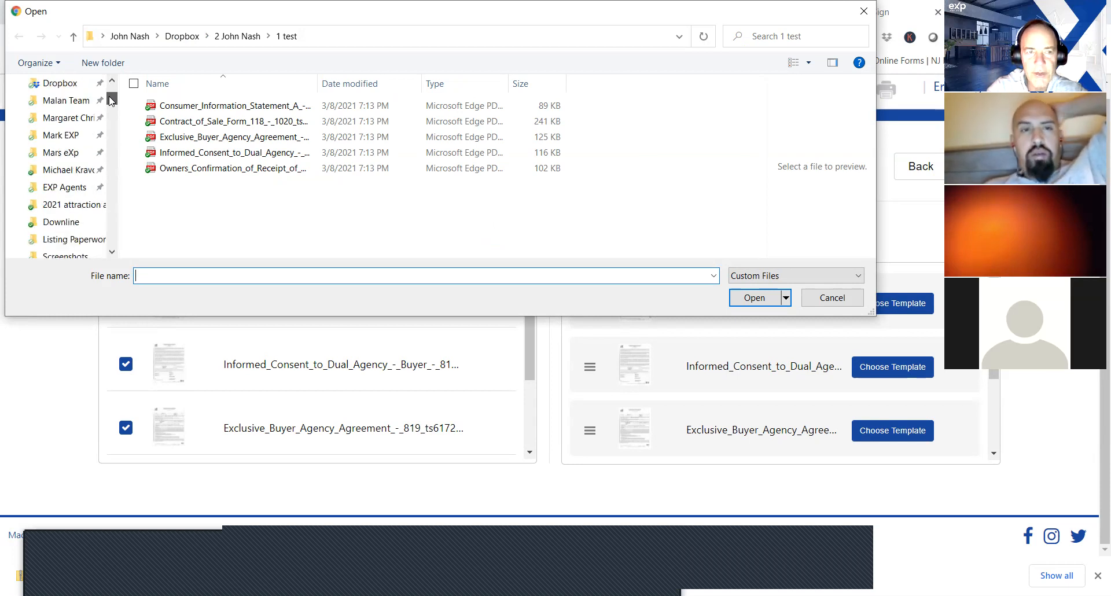
drag(111, 99, 113, 115)
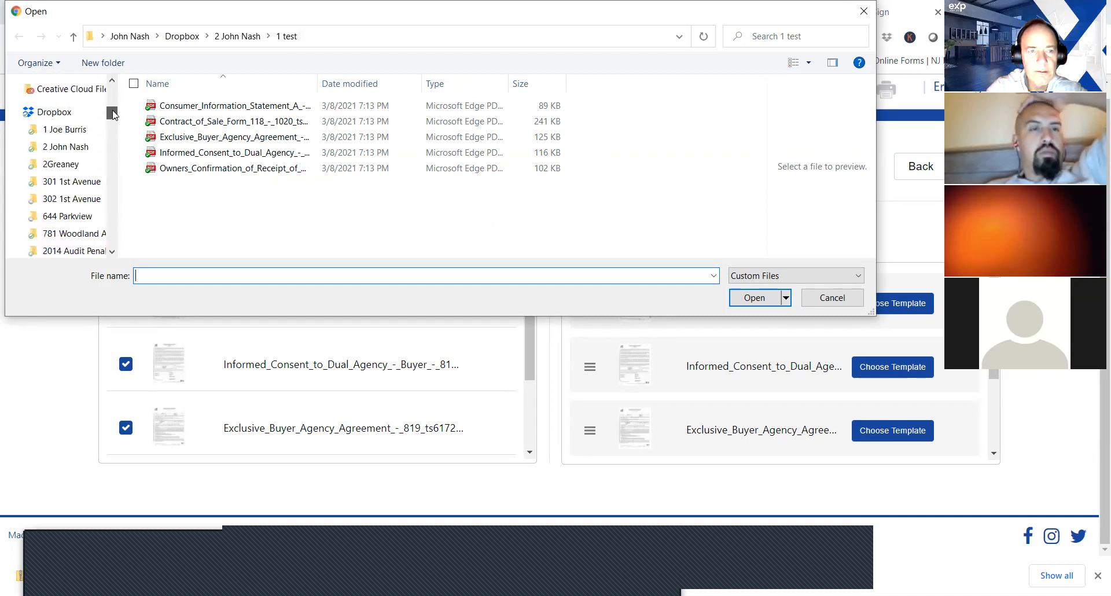
click(74, 148)
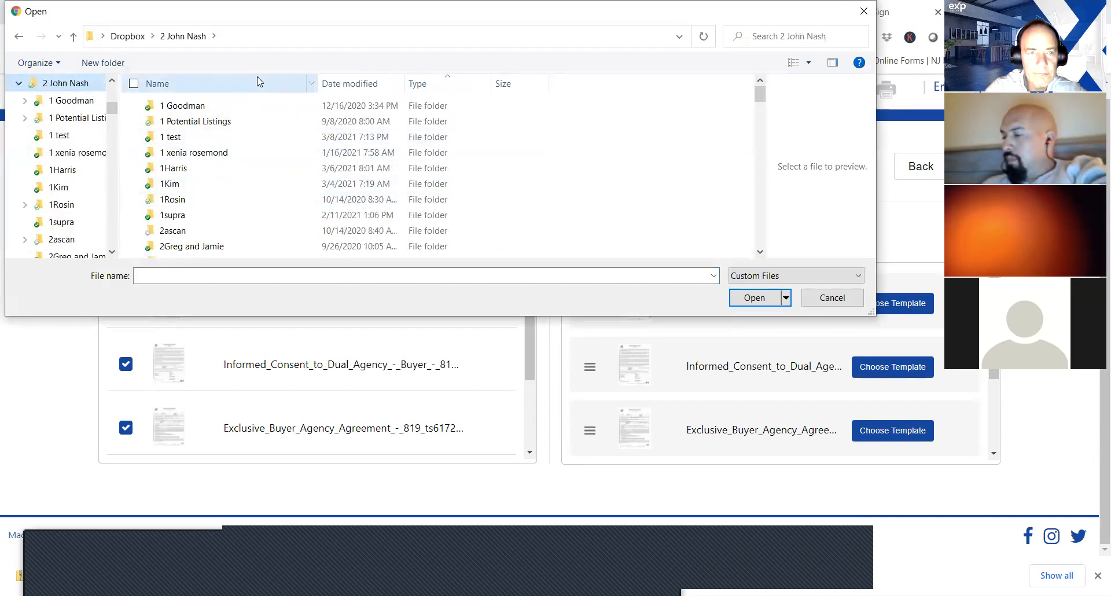
click(215, 107)
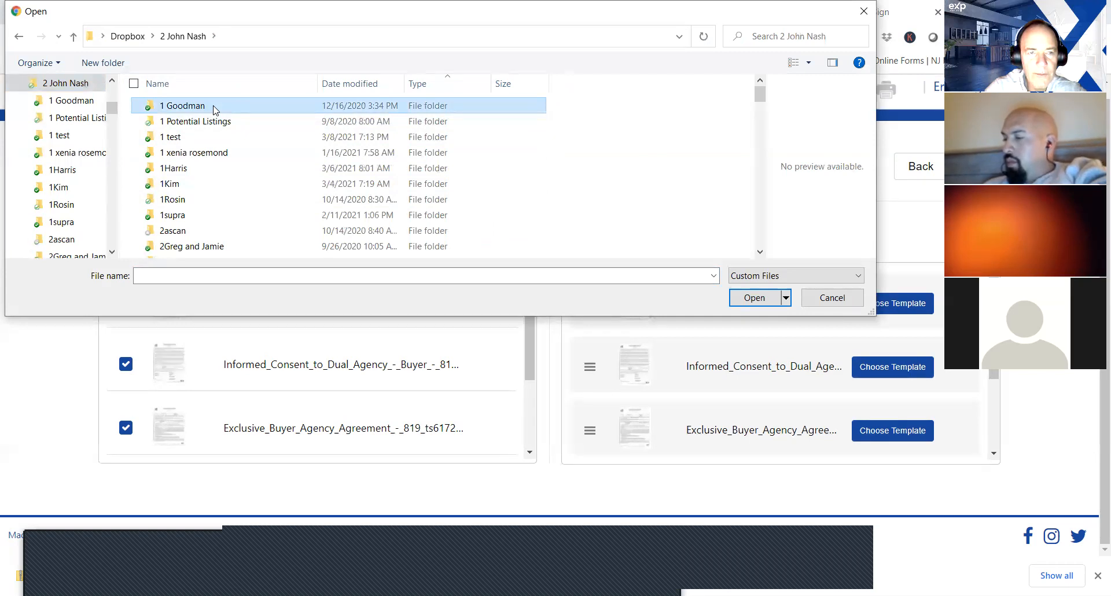
double_click(215, 109)
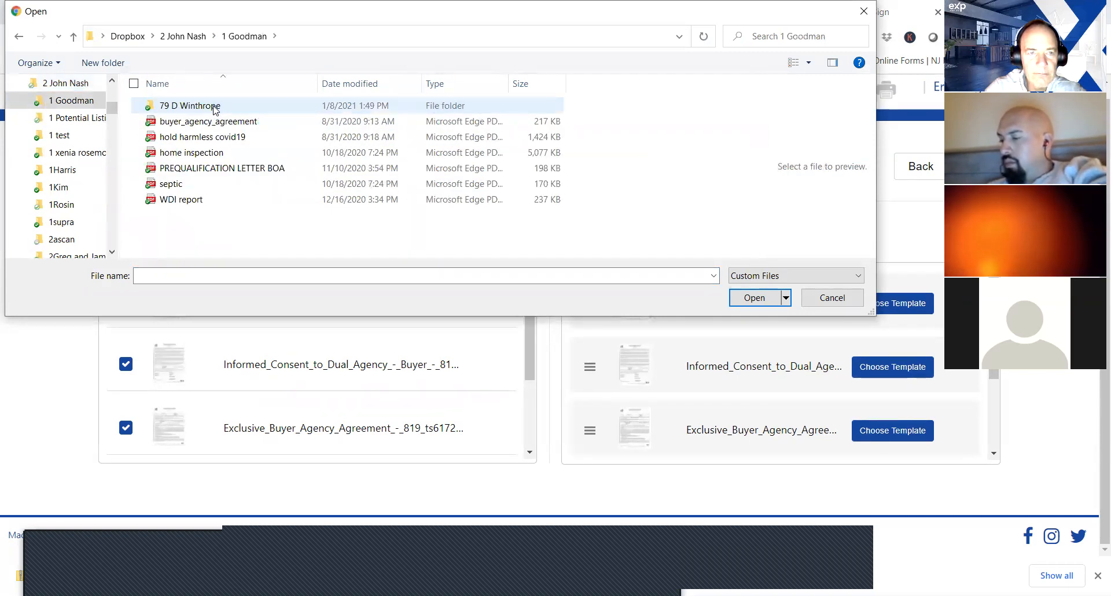
click(75, 40)
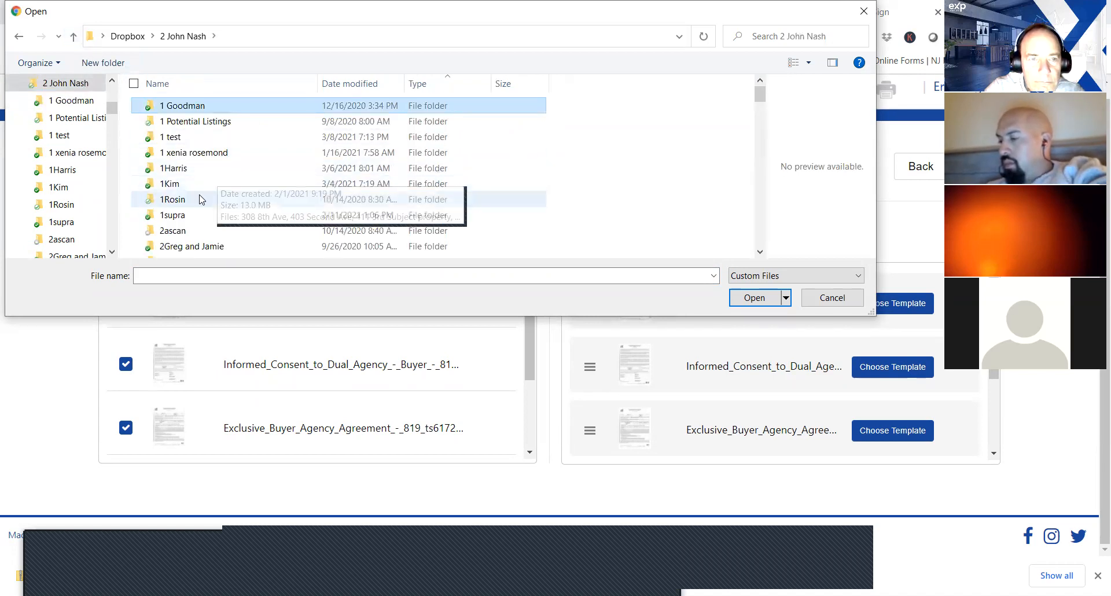
Open the client's folder, go into the purchased property's subfolder, and open "contract and closing documents" there.
double_click(174, 199)
double_click(214, 138)
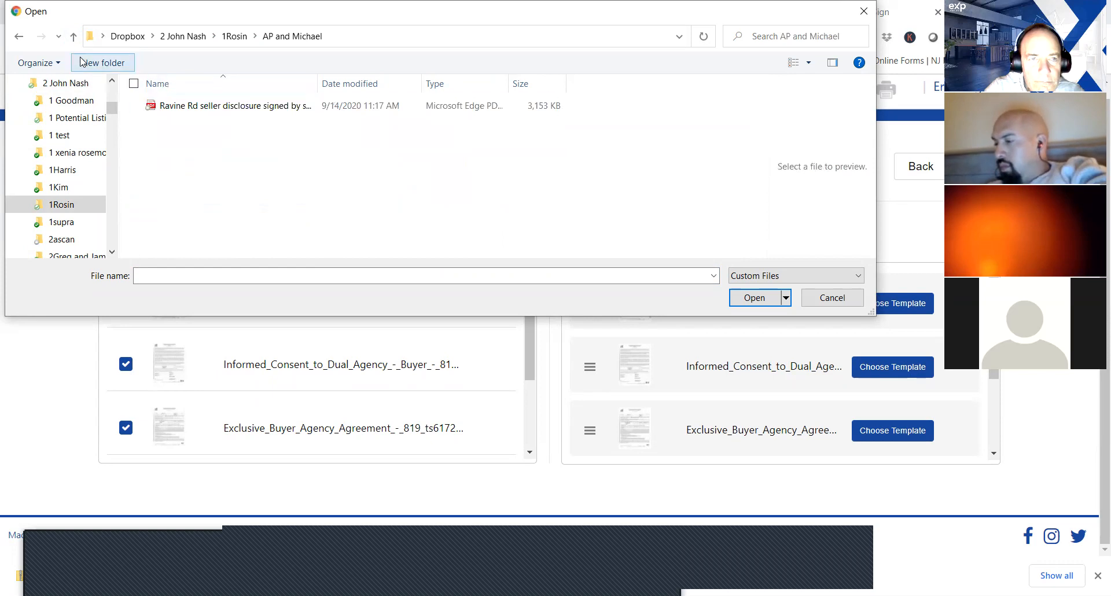
click(73, 37)
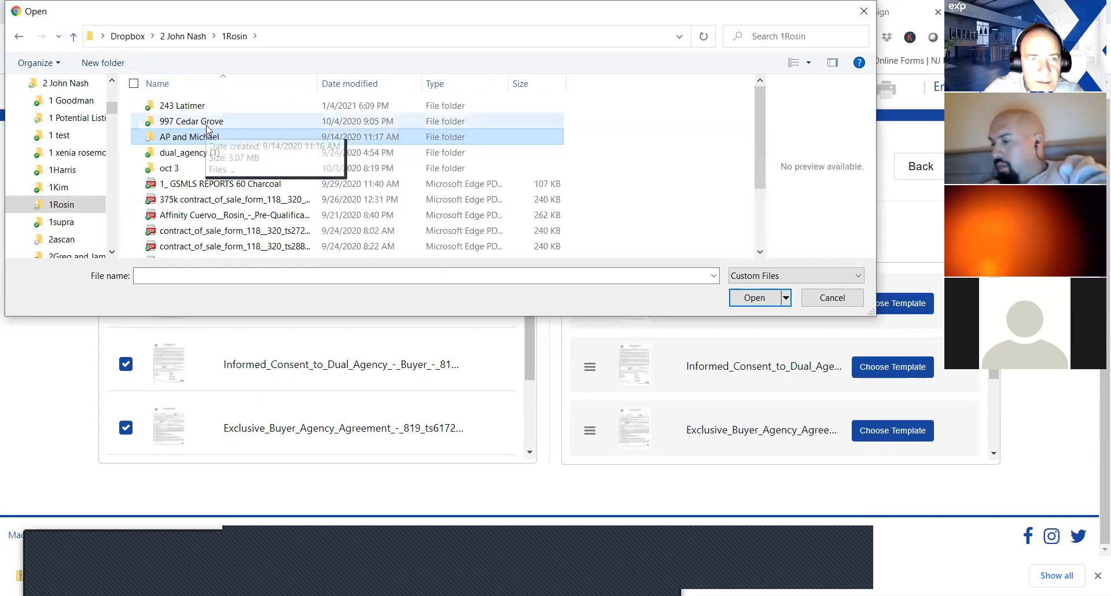
click(201, 109)
double_click(201, 110)
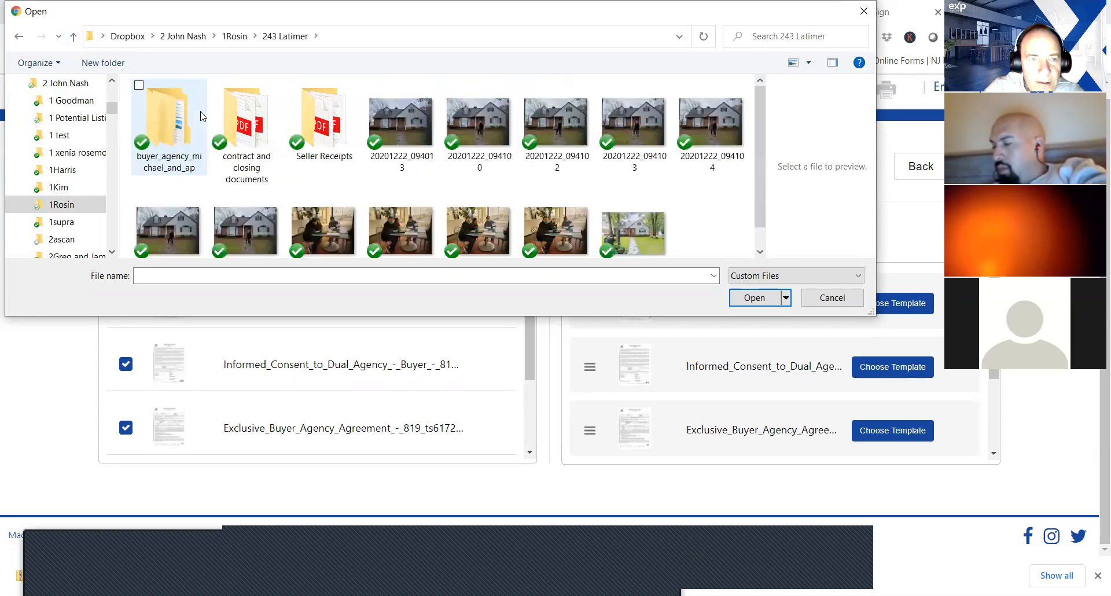
double_click(246, 124)
Select the "lp and sd" and "mls sheet" PDFs and upload both to the envelope.
drag(756, 100, 755, 184)
click(173, 230)
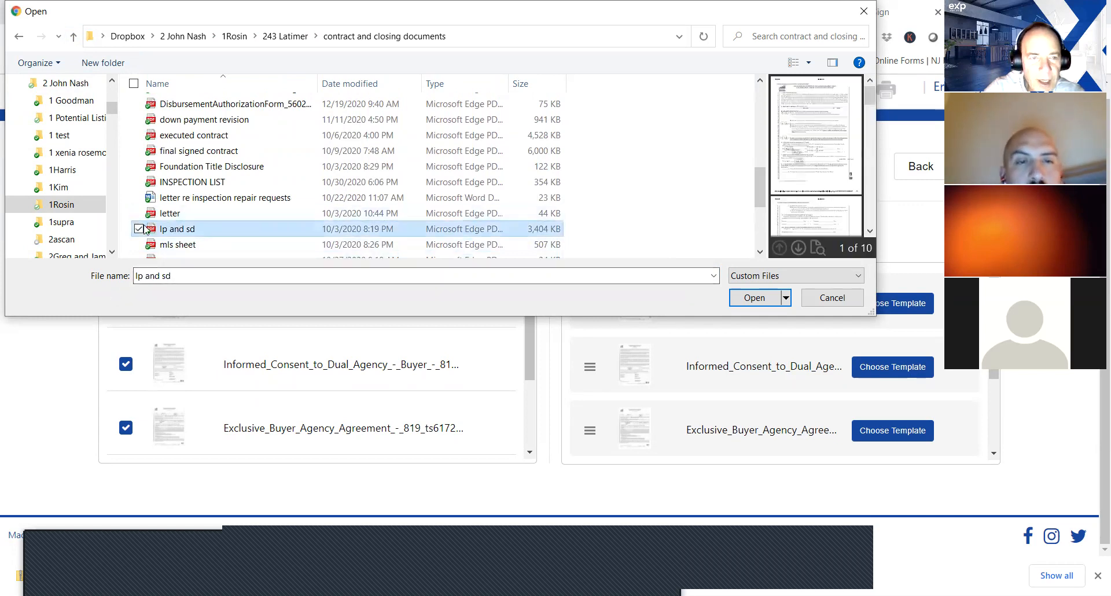
ctrl+click(150, 246)
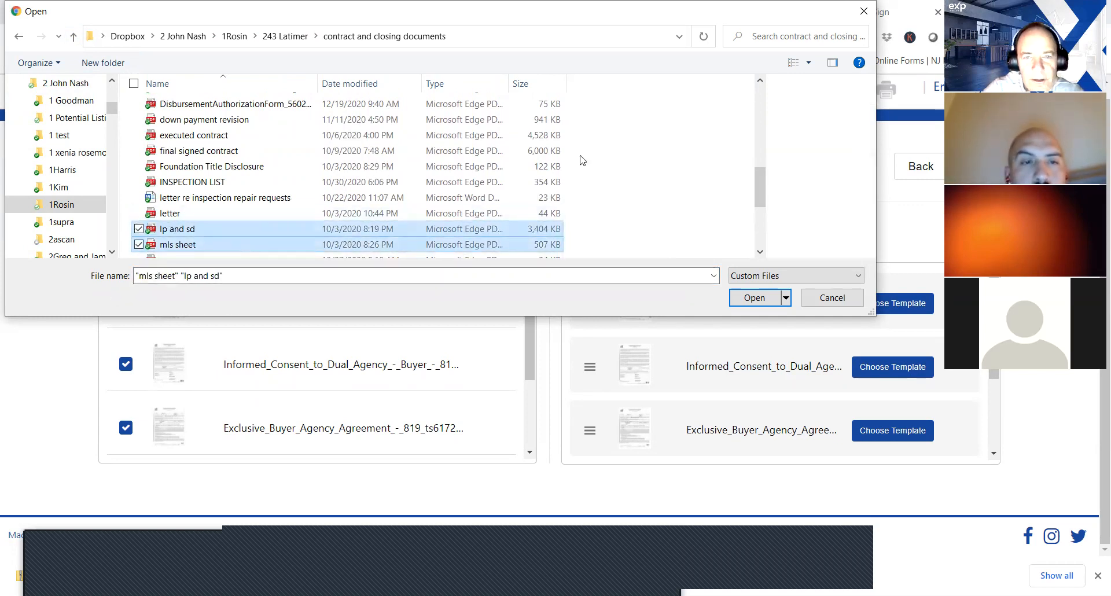
click(752, 298)
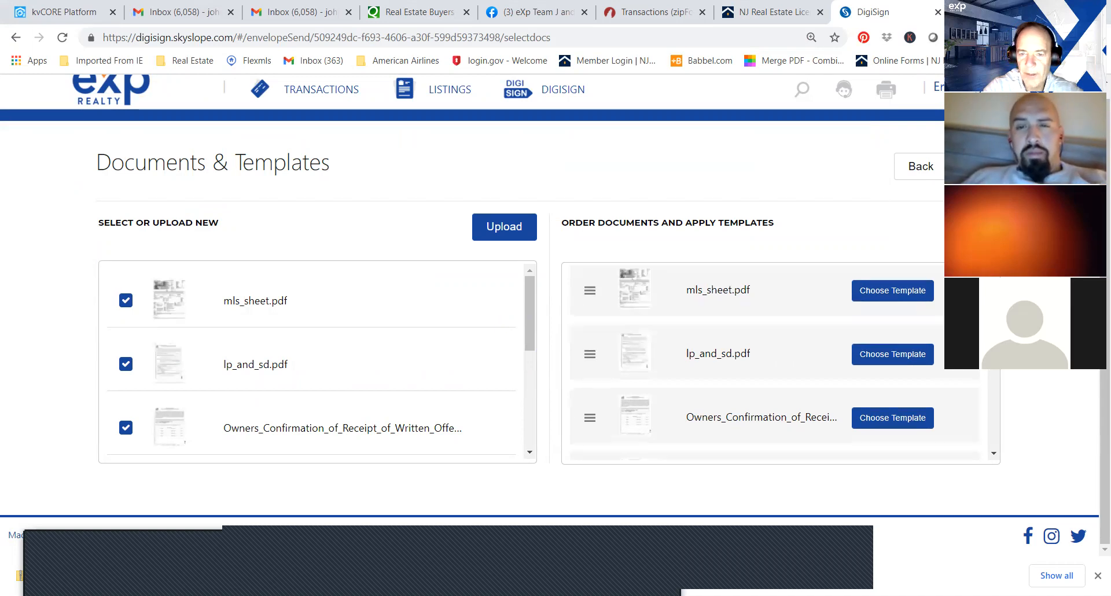
Move the Consumer Information Statement to the first place in the envelope's document order.
scroll(976, 403, down, 5)
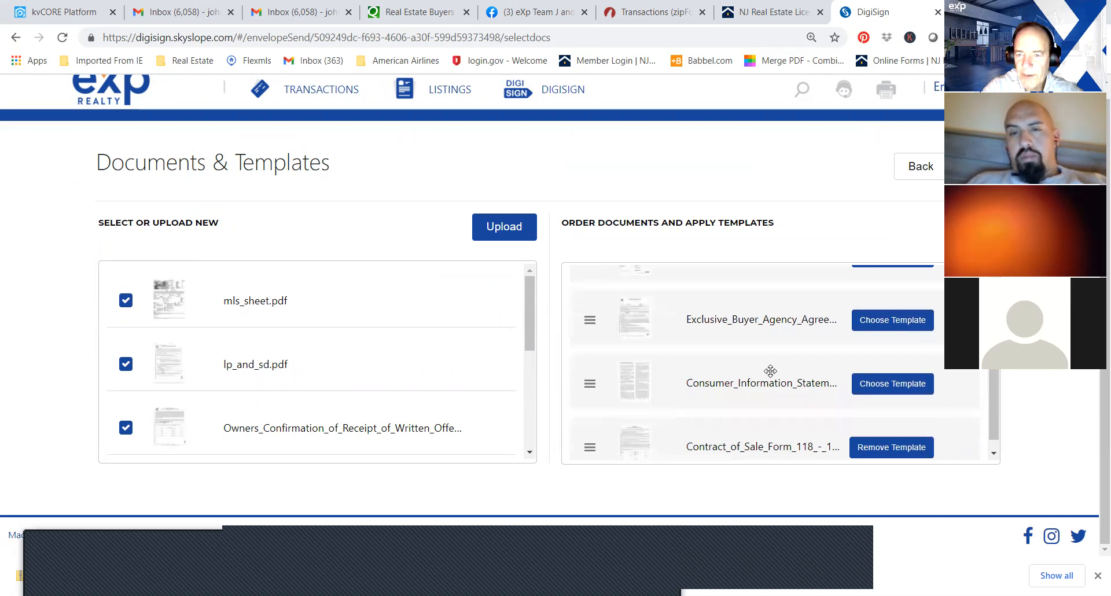
drag(769, 371, 769, 261)
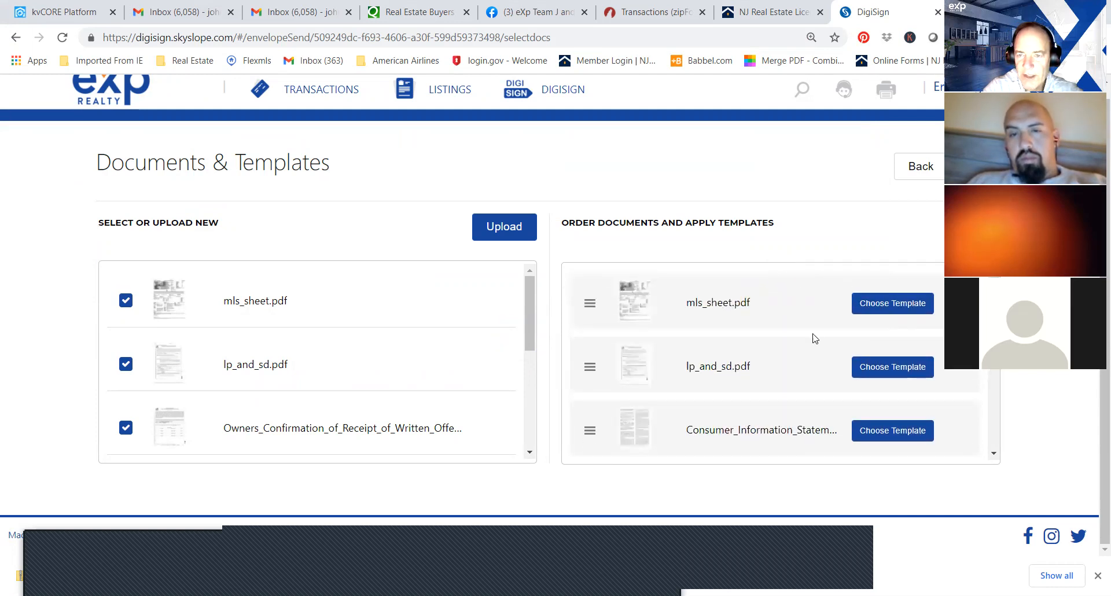
drag(750, 415, 757, 288)
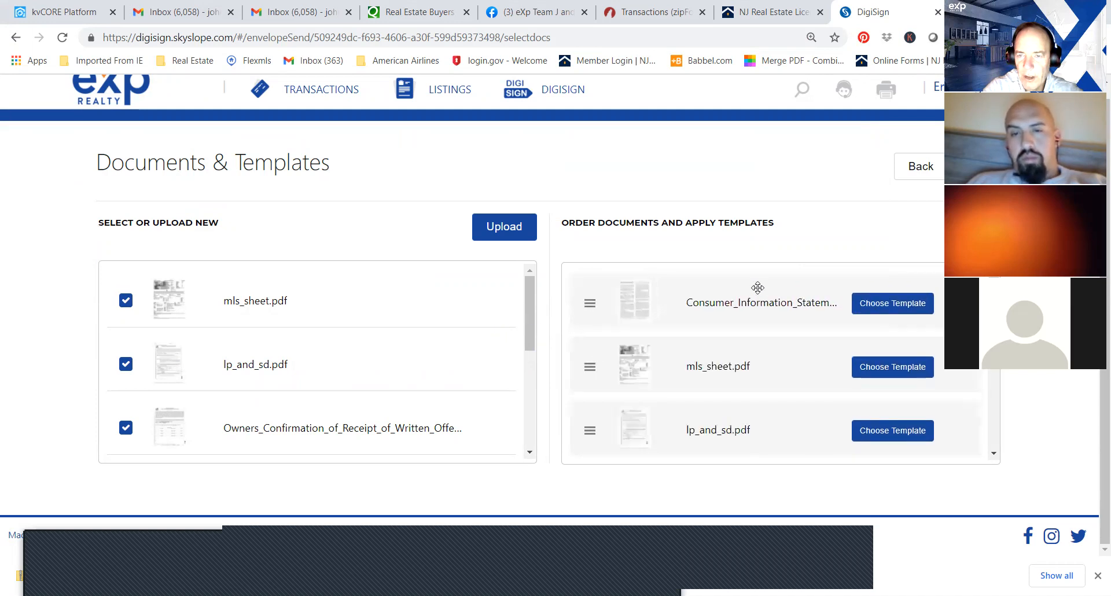
Place the Informed Consent to Dual Agency and the Exclusive Buyer Agency Agreement directly below the Consumer Information Statement in the document order.
scroll(775, 362, down, 2)
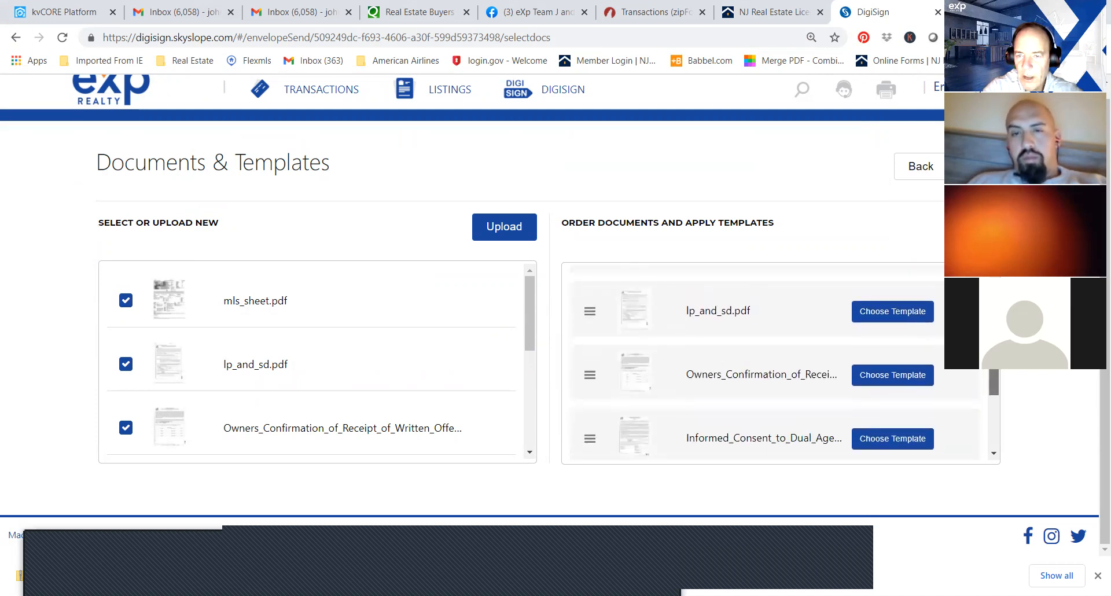
scroll(747, 328, down, 2)
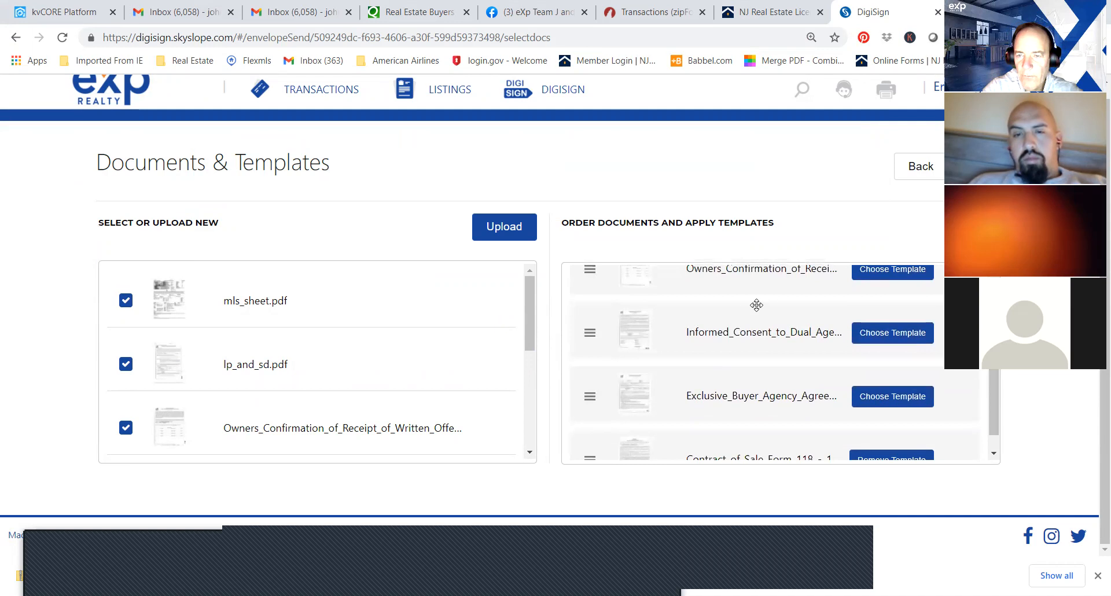
mouse_move(747, 329)
mouse_down()
mouse_move(743, 253)
mouse_move(737, 339)
mouse_up()
drag(995, 331, 982, 446)
mouse_move(763, 428)
mouse_down()
mouse_move(762, 406)
mouse_move(765, 447)
mouse_move(766, 250)
mouse_move(752, 418)
mouse_up()
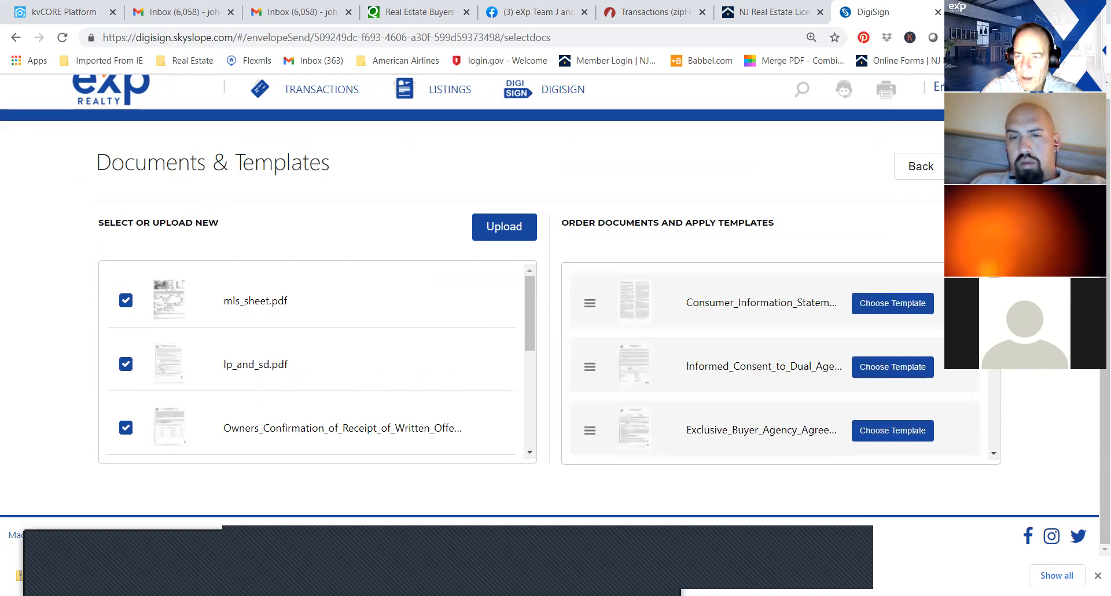
scroll(991, 385, down, 3)
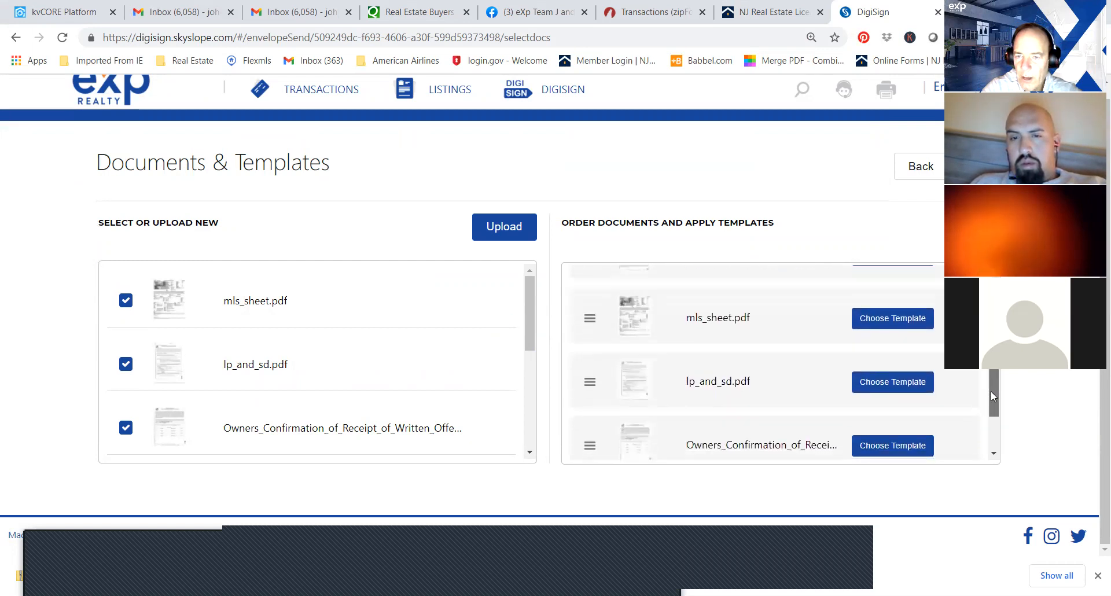
scroll(990, 398, down, 1)
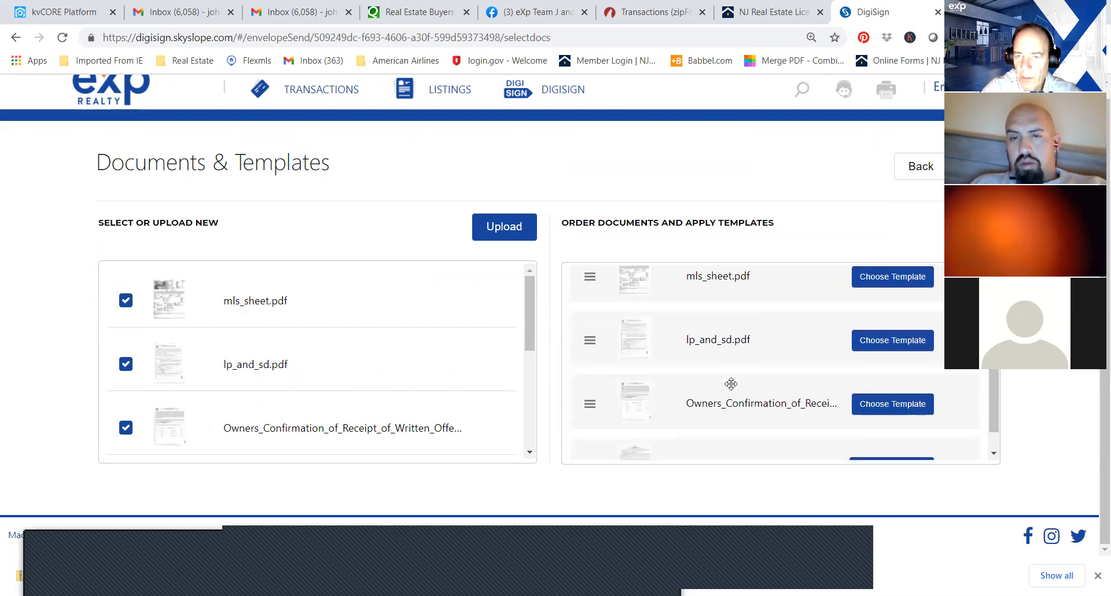
mouse_move(731, 384)
mouse_down()
mouse_move(727, 367)
mouse_move(727, 380)
mouse_up()
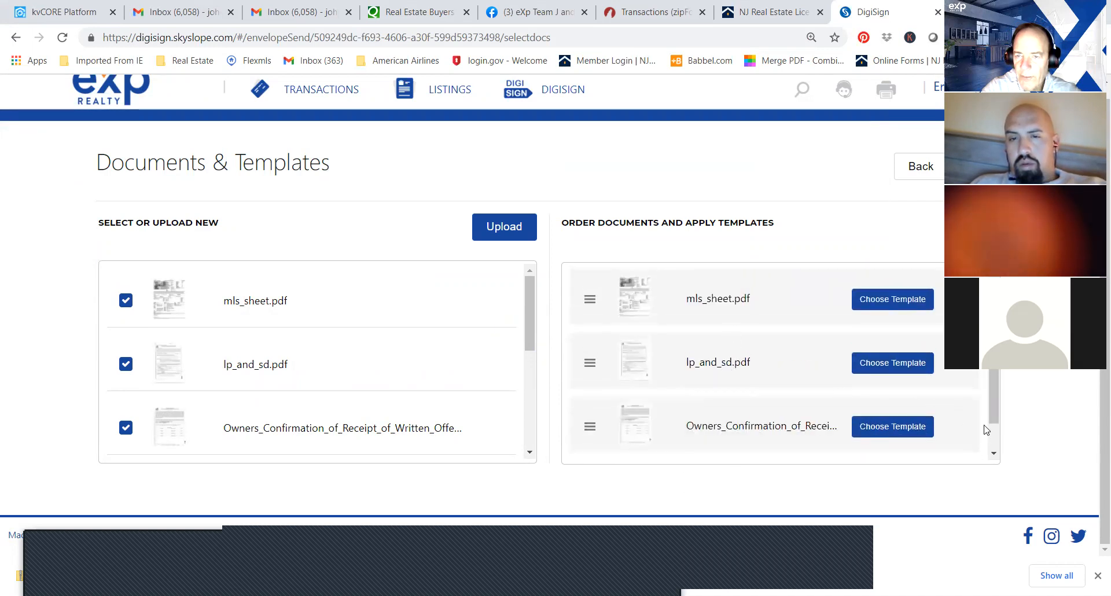
Place the Contract of Sale directly below lp_and_sd.pdf in the envelope's document order and check the sequence from the first document to the last.
drag(992, 406, 746, 359)
scroll(994, 391, up, 1)
scroll(994, 390, up, 2)
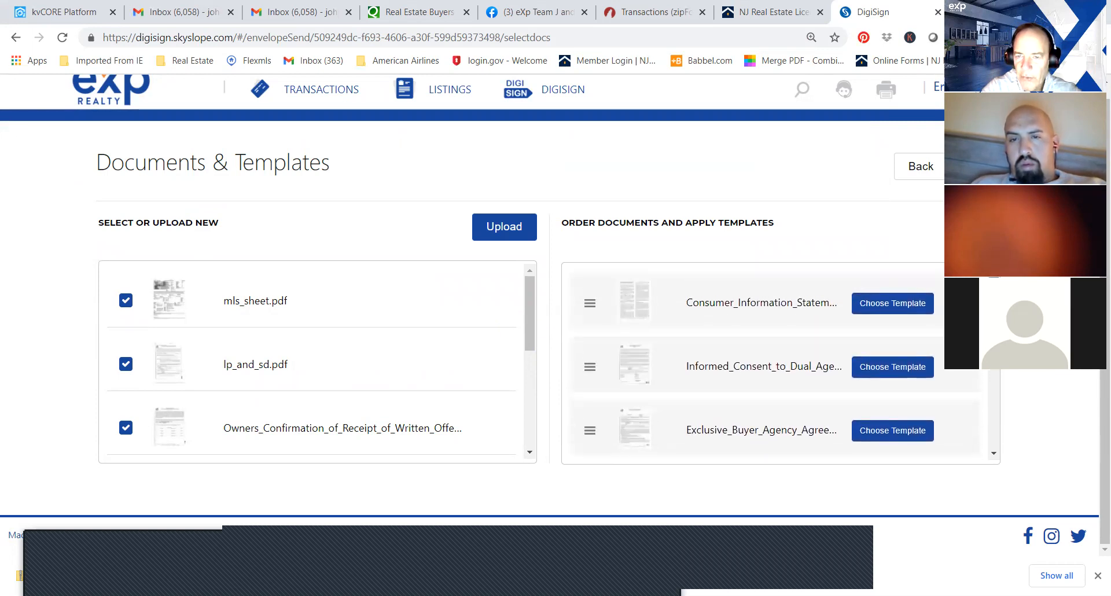
scroll(781, 361, down, 1)
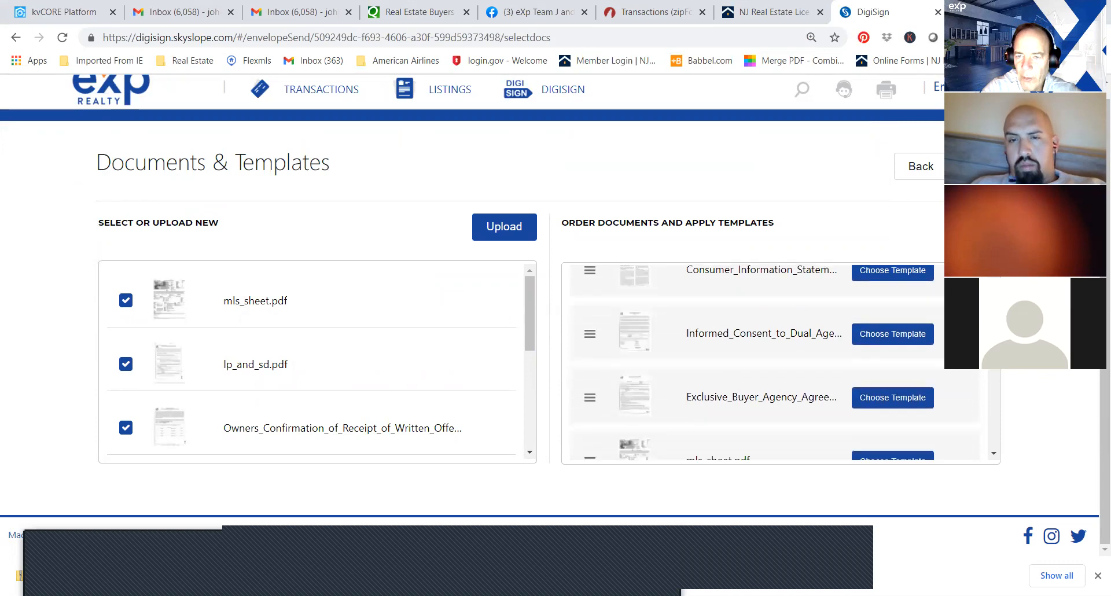
scroll(994, 371, down, 1)
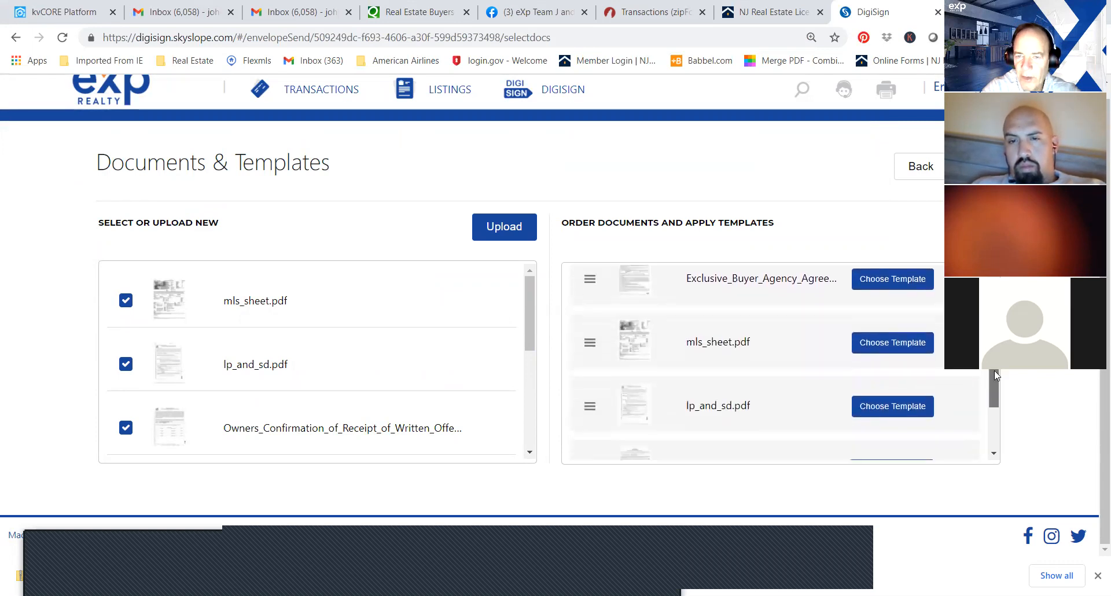
drag(995, 373, 990, 419)
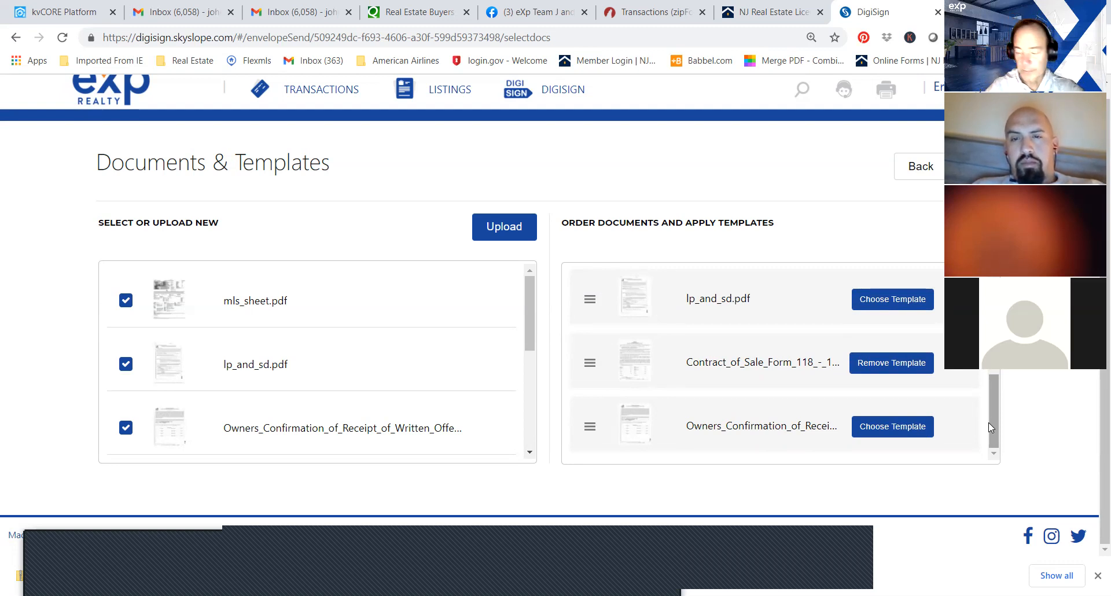
Accept the document order, check the recipients and signing order, and continue to adding fields on the documents.
click(977, 167)
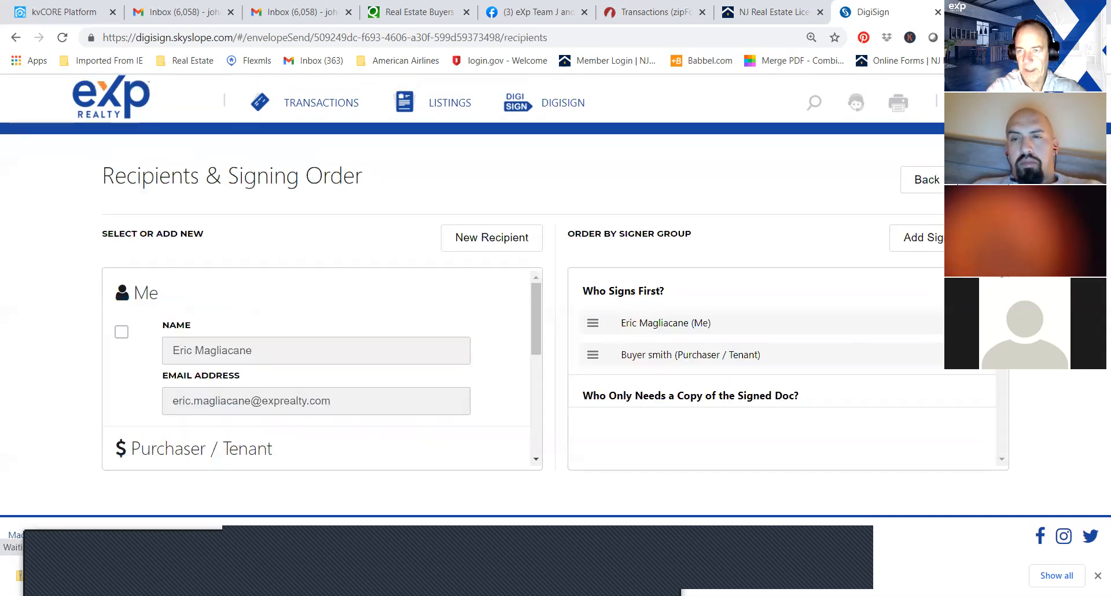
scroll(521, 336, down, 3)
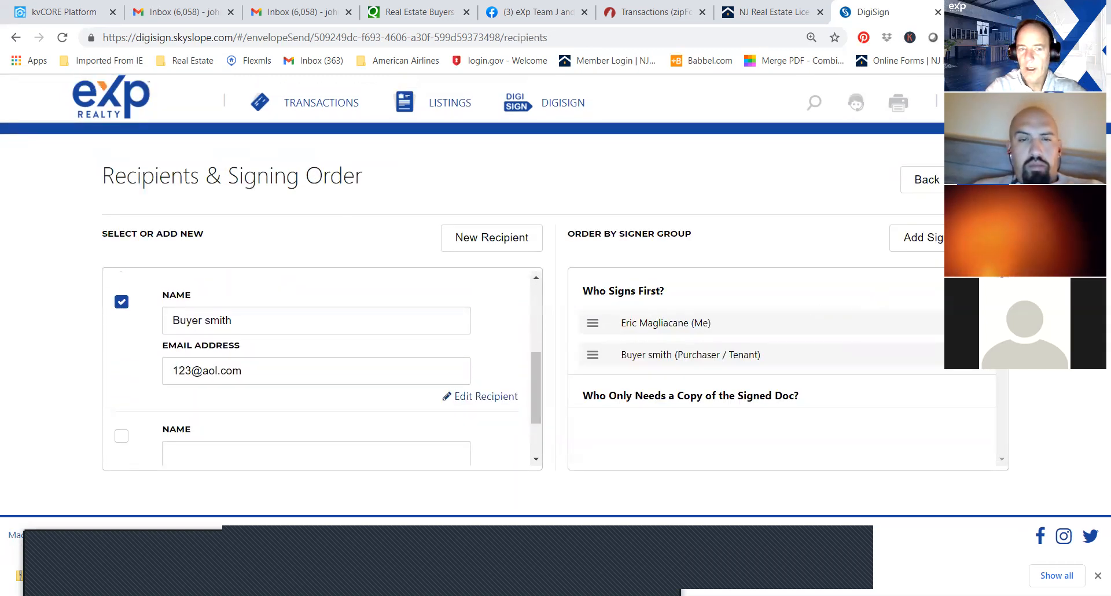
click(983, 179)
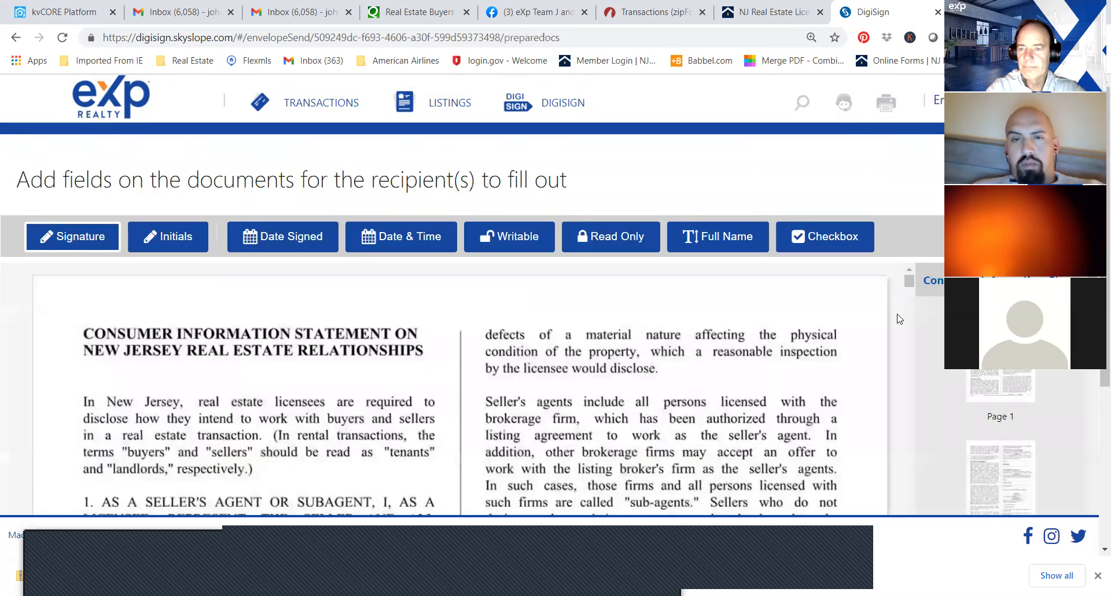
On the Consumer Information Statement, place the buyer's signature field on the first signing line and a Date & Time field on the DATE line.
drag(910, 291, 911, 311)
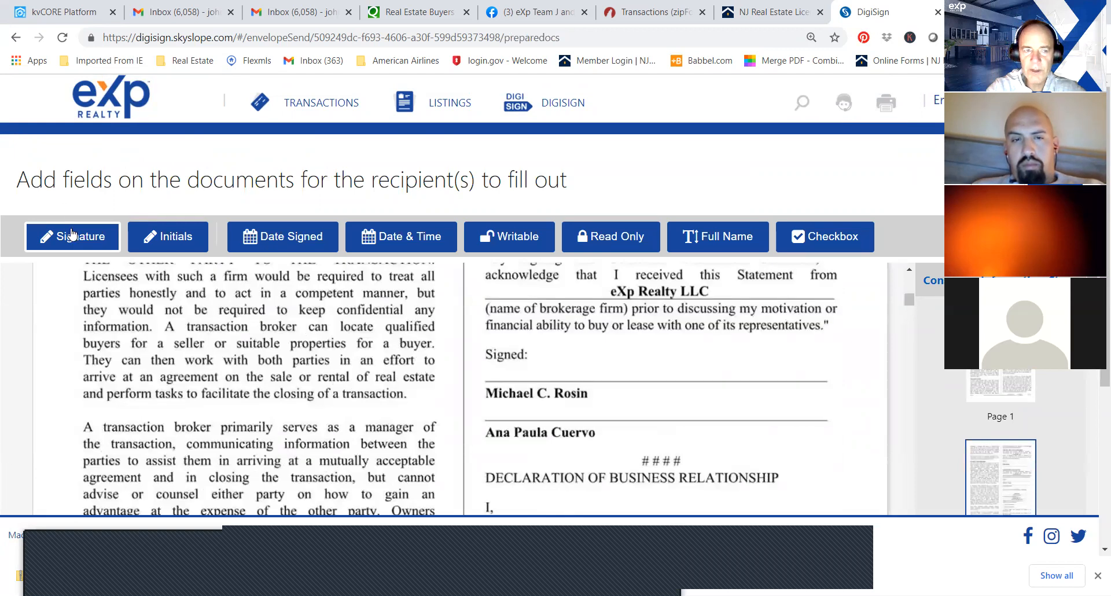
click(551, 361)
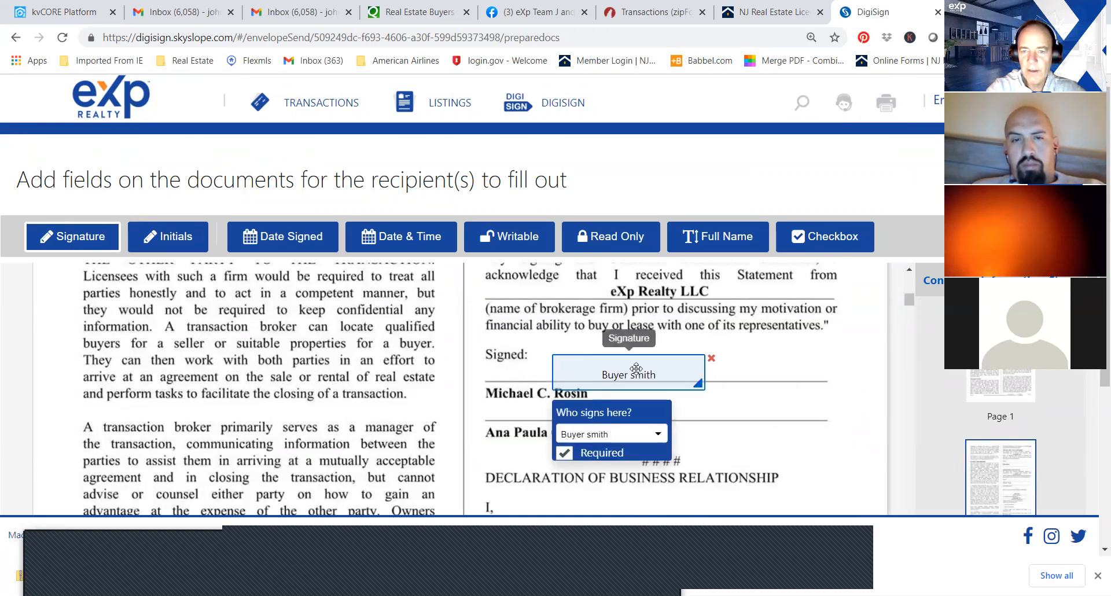
drag(631, 365, 598, 356)
drag(910, 300, 910, 308)
click(368, 234)
click(559, 291)
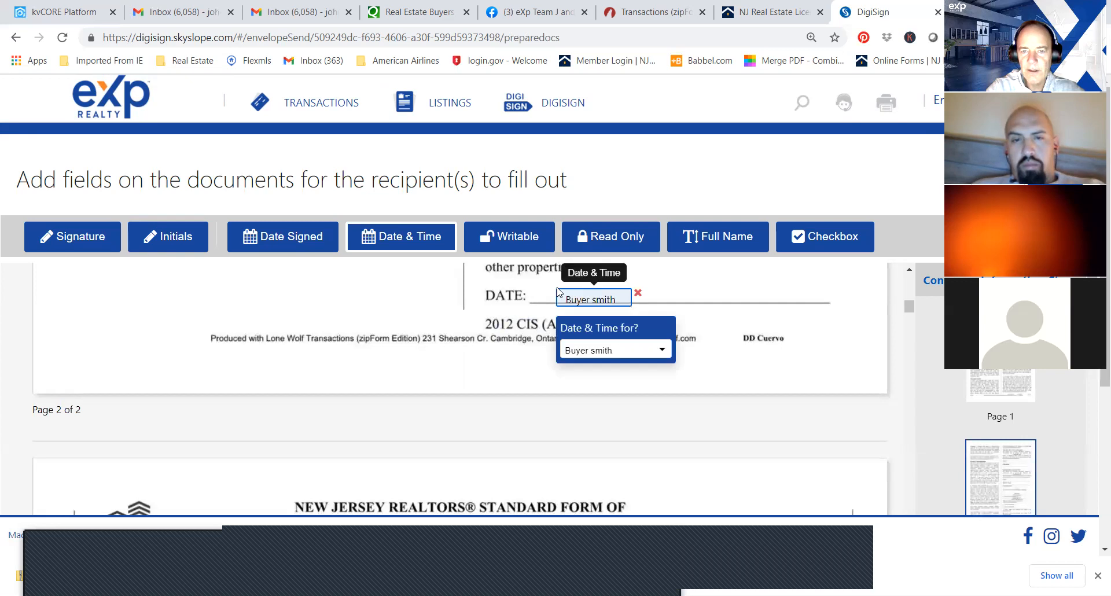
drag(564, 291, 560, 285)
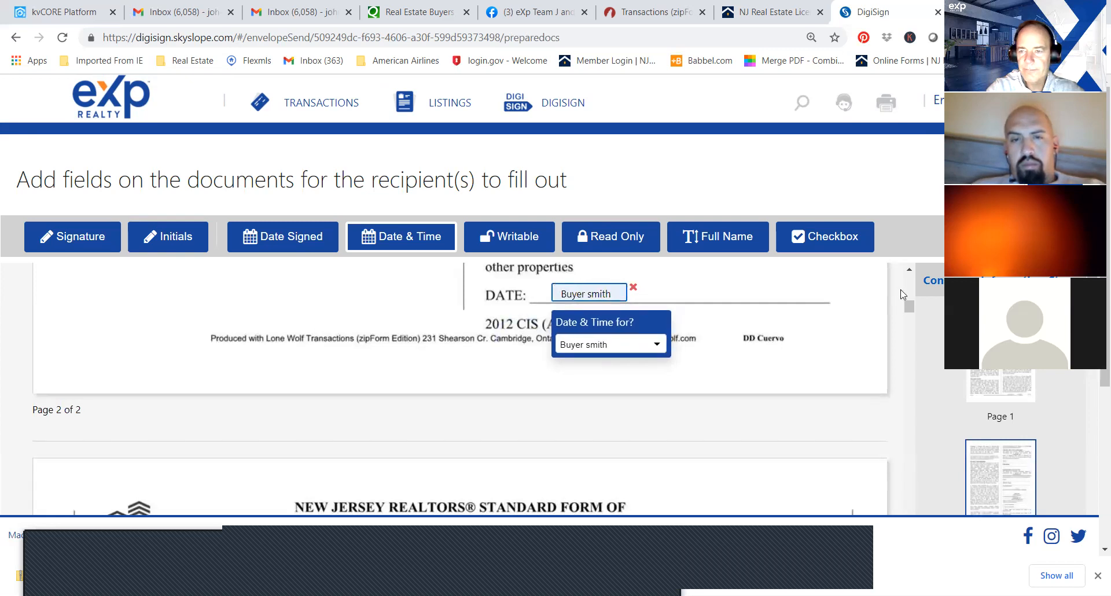
Place a signature field on the salesperson signature line of the Informed Consent to Dual Agency and assign it to the agent.
drag(910, 309, 909, 322)
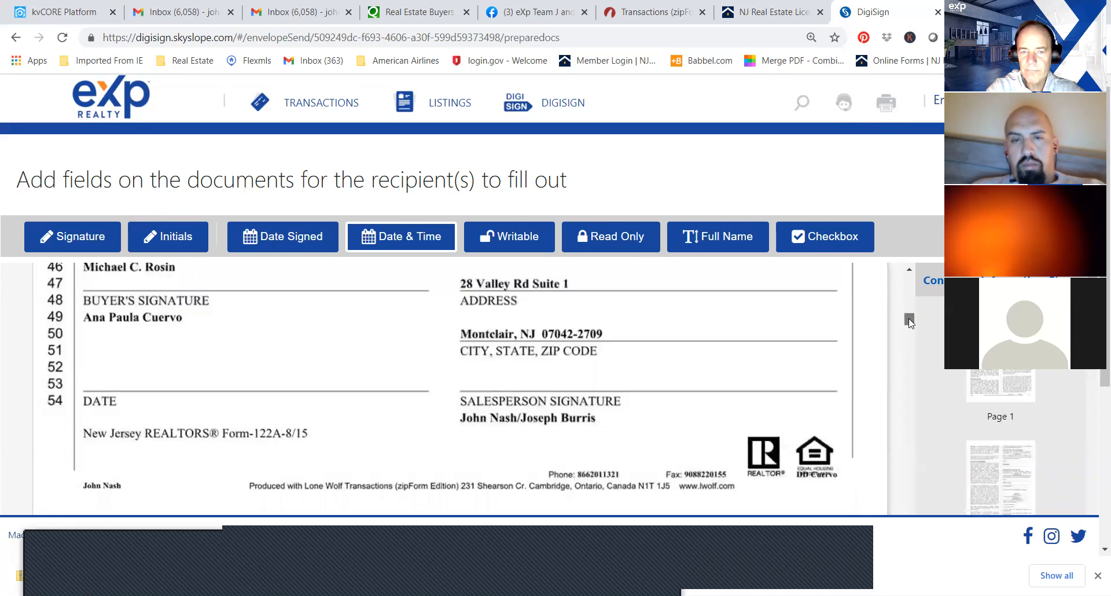
click(84, 246)
click(495, 367)
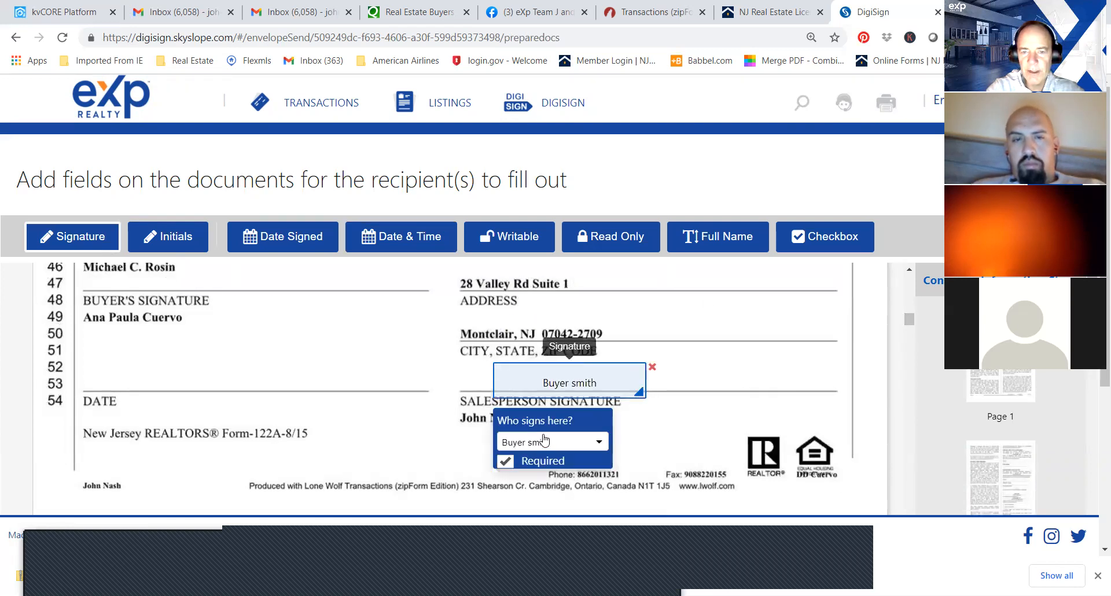
click(596, 444)
click(565, 472)
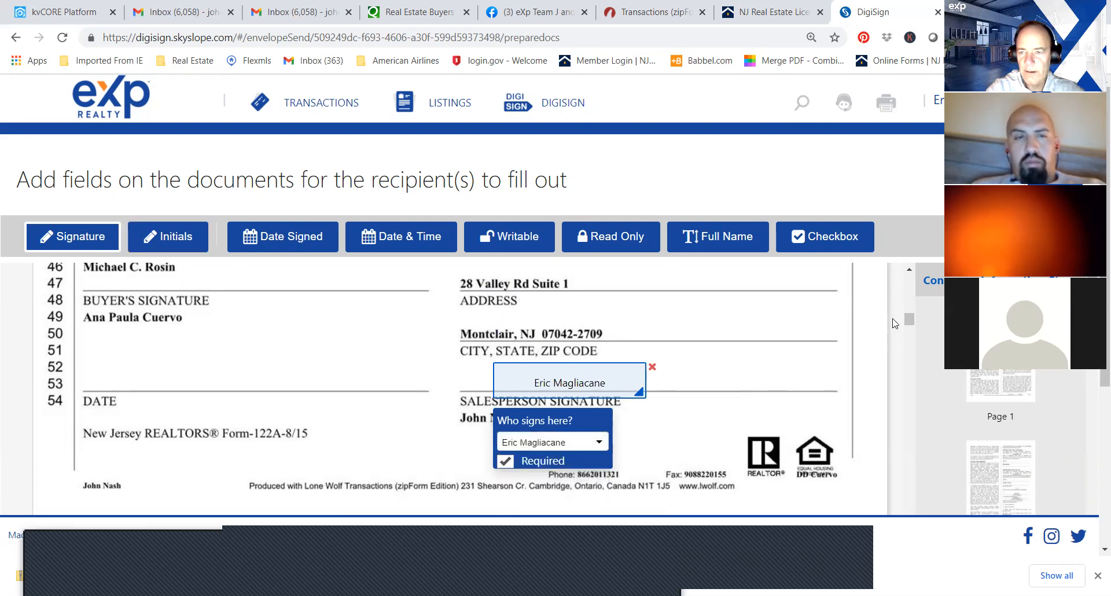
Place a signature field on the first buyer's signature line of the Informed Consent to Dual Agency and assign it to the buyer.
scroll(909, 323, up, 5)
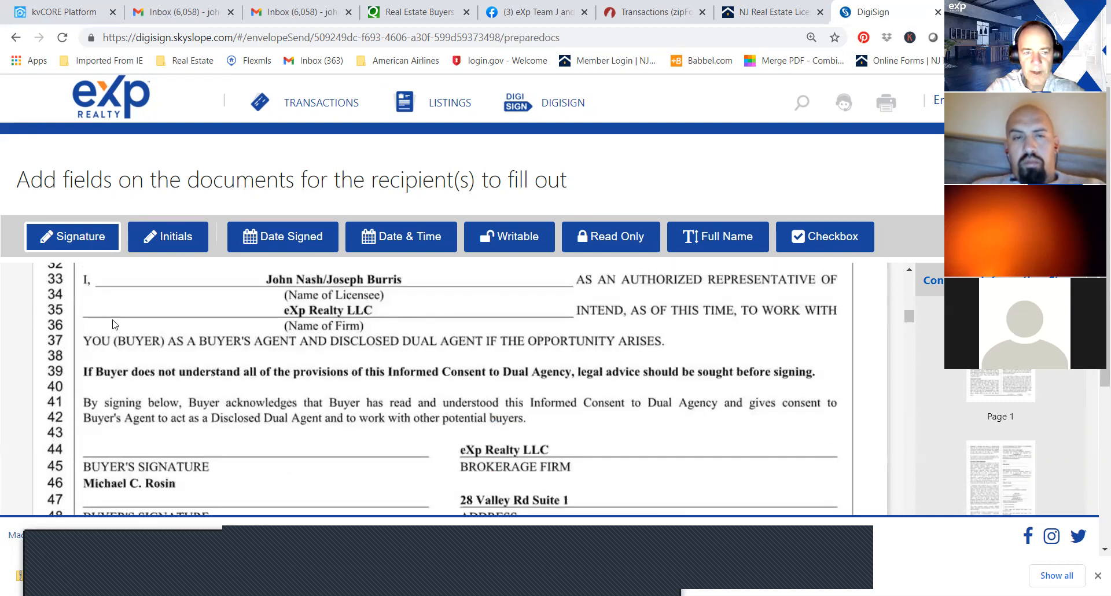
click(129, 429)
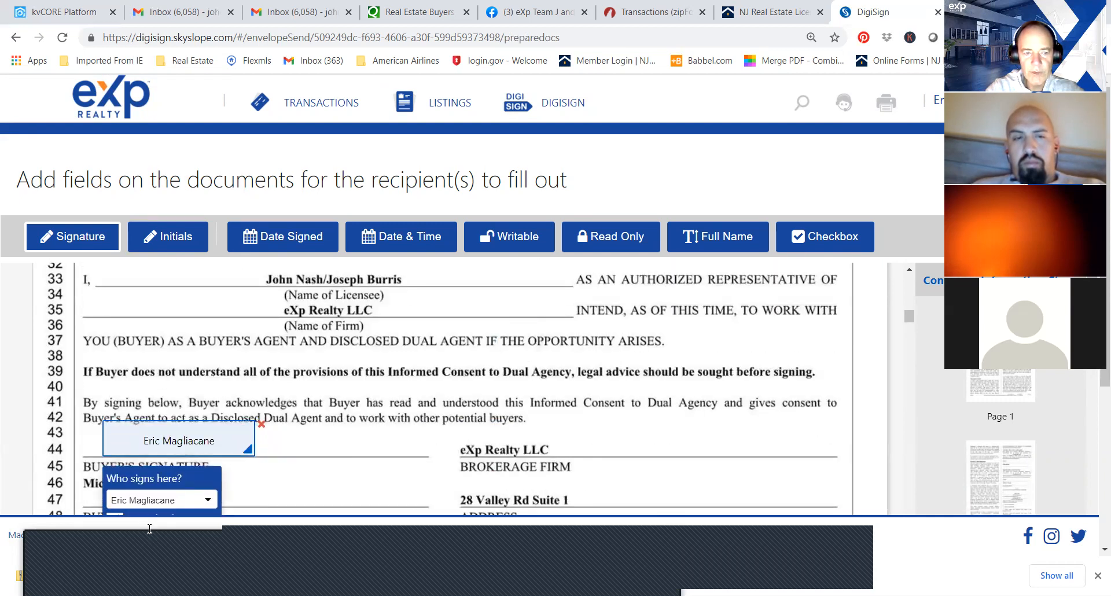
click(165, 503)
drag(1105, 289, 1105, 337)
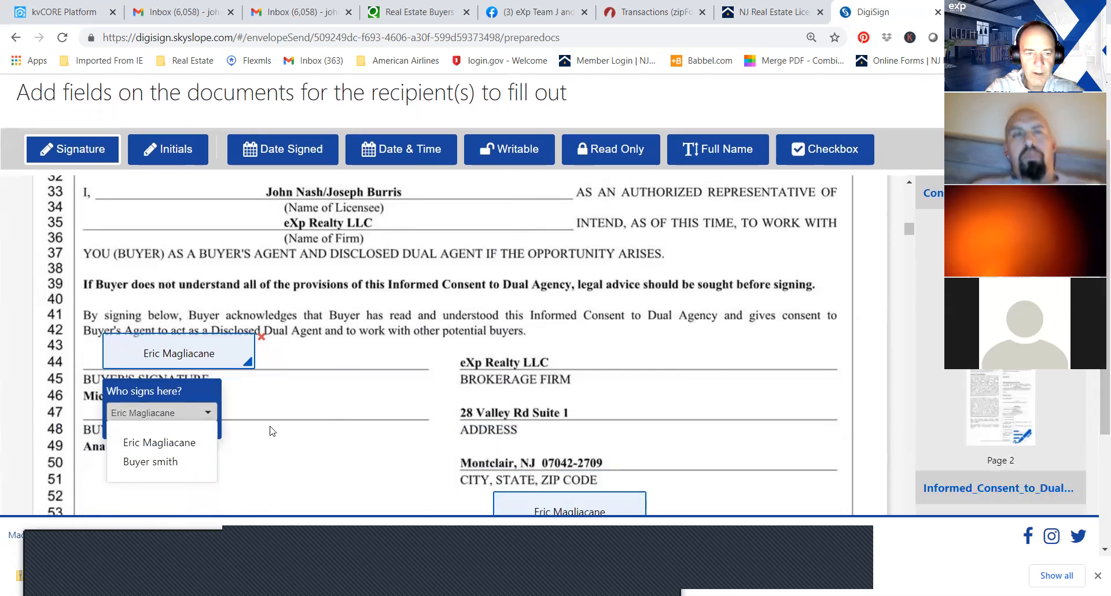
click(152, 461)
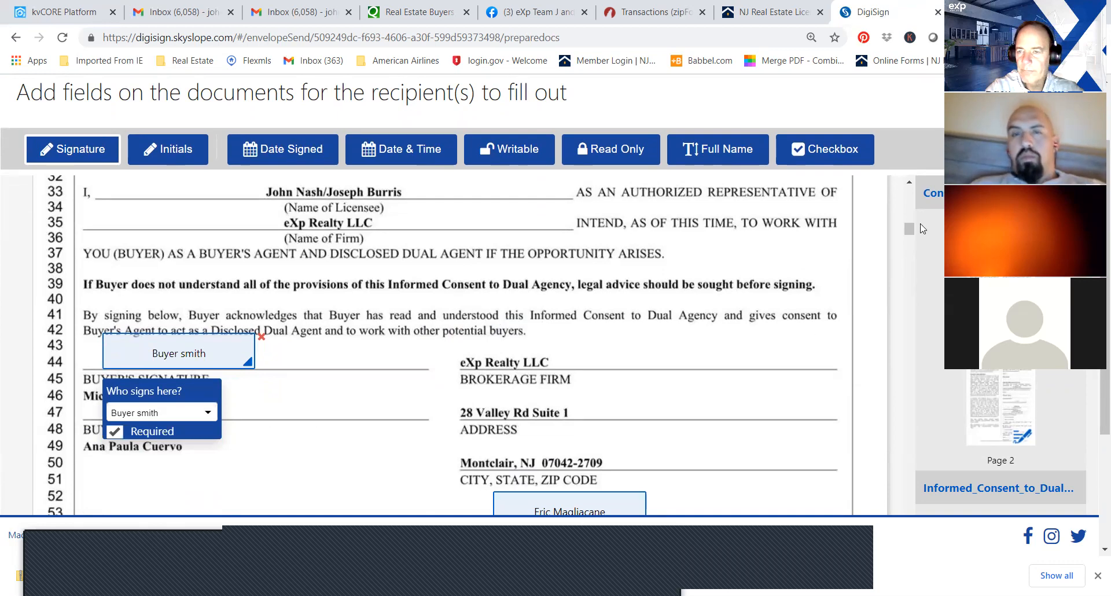
Add a checkbox at "Buyer's agent and disclosed dual agent if the opportunity arises" on the Exclusive Buyer Agency Agreement.
drag(909, 237, 911, 249)
click(826, 149)
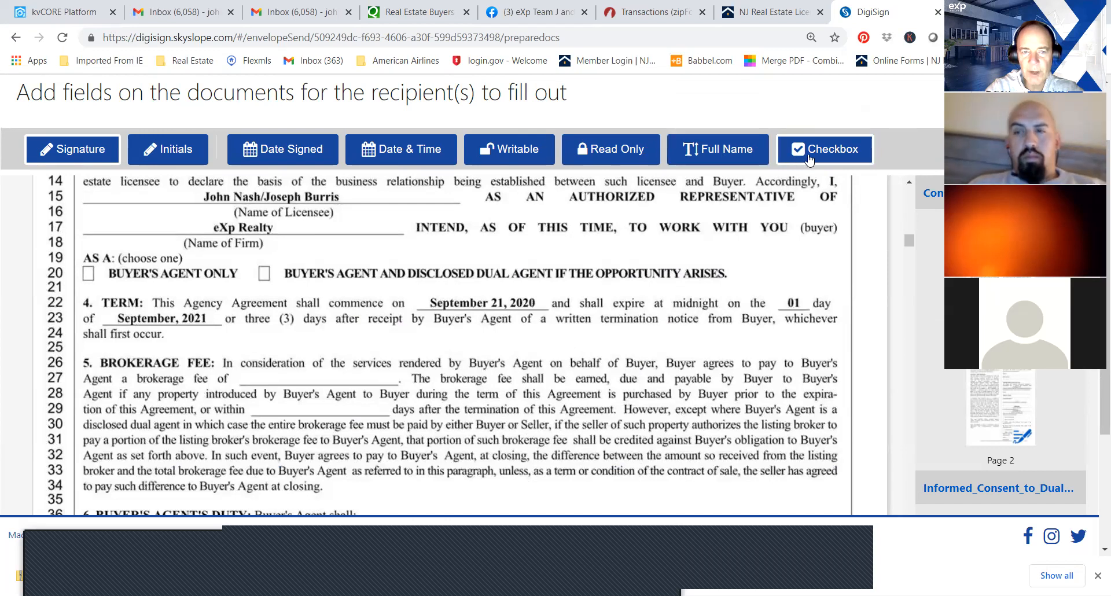
click(263, 273)
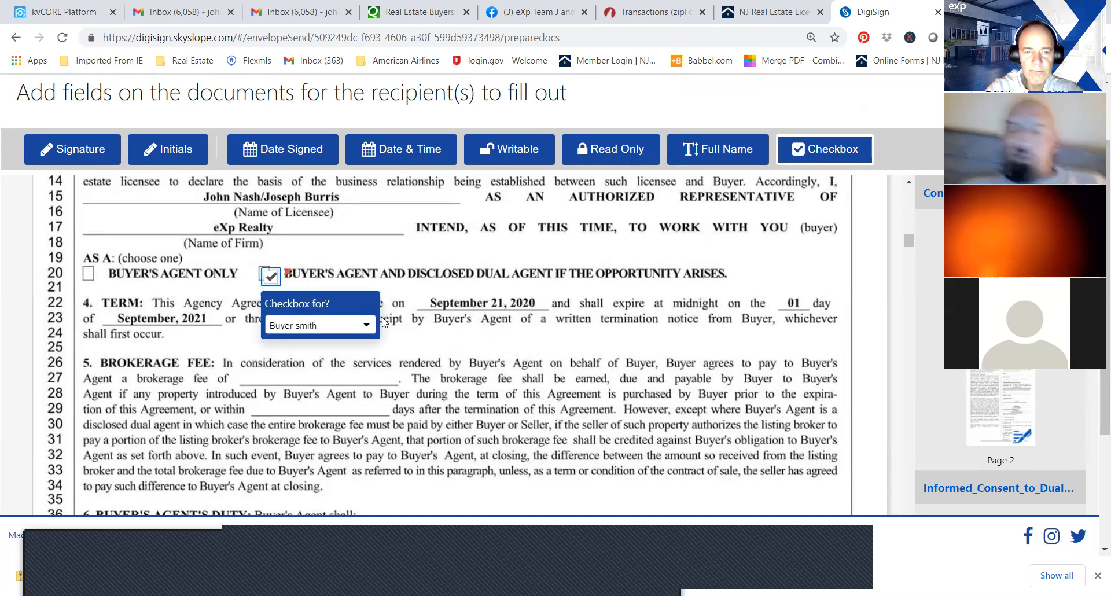
Place a writable field on the brokerage fee blank of the Exclusive Buyer Agency Agreement, fill in 2.5%, and adjust its placement.
click(518, 149)
click(264, 383)
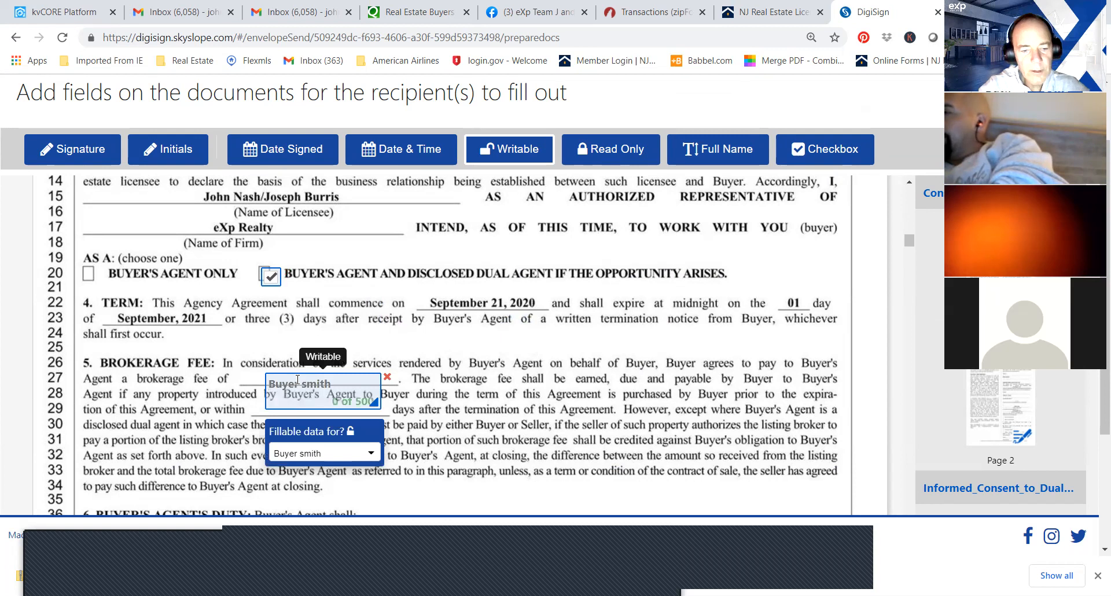
text(2.5)
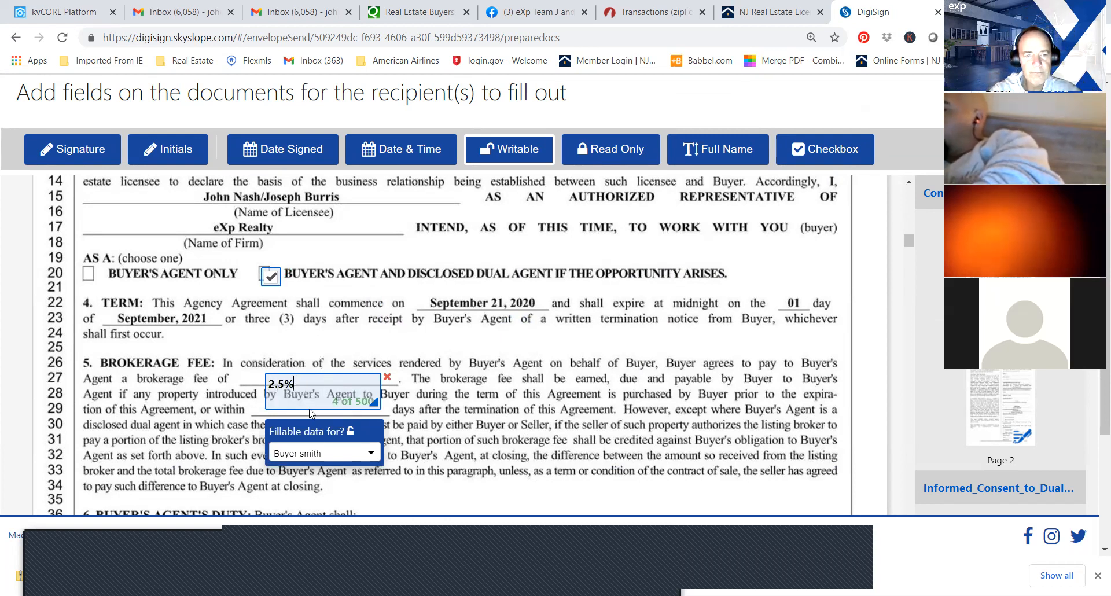
drag(310, 406, 361, 392)
Add the buyer's signature and Date & Time fields to the first BUYER line at the end of the Exclusive Buyer Agency Agreement.
drag(914, 238, 910, 249)
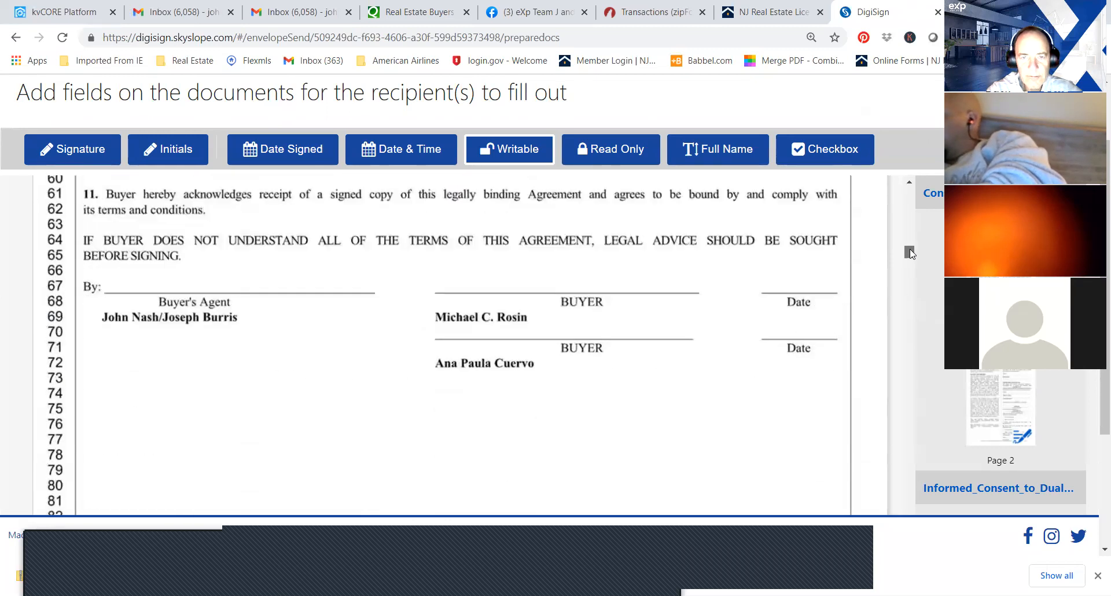
click(69, 155)
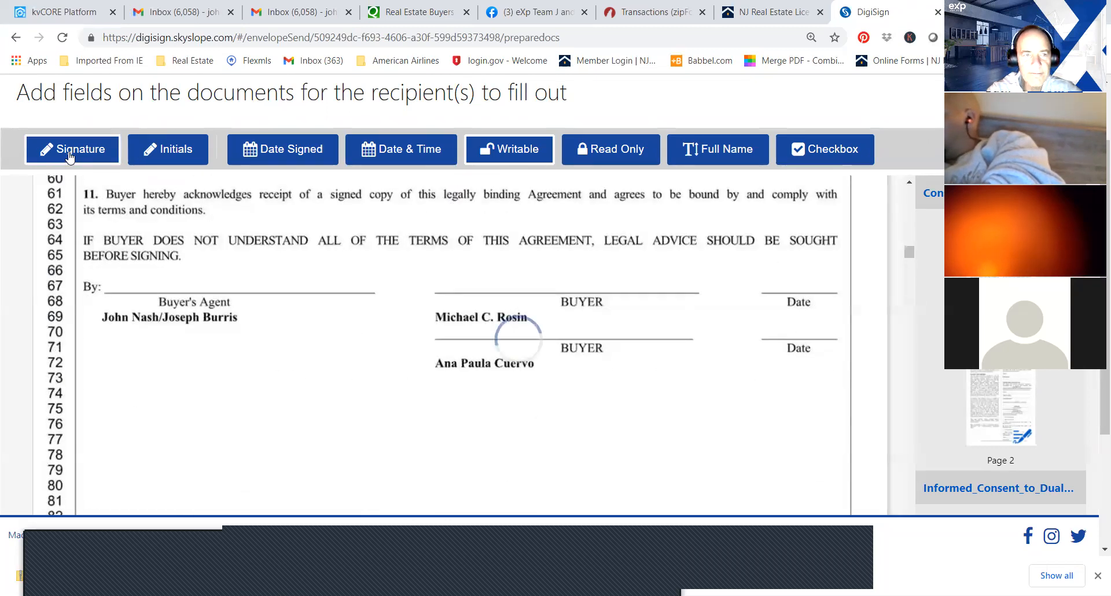
click(472, 270)
click(389, 150)
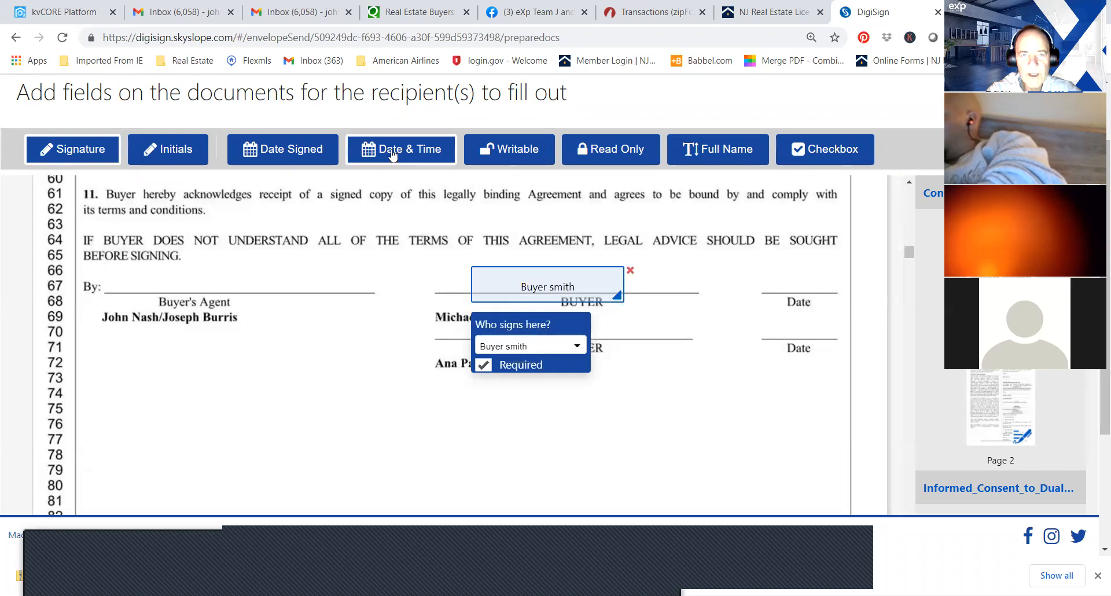
click(782, 278)
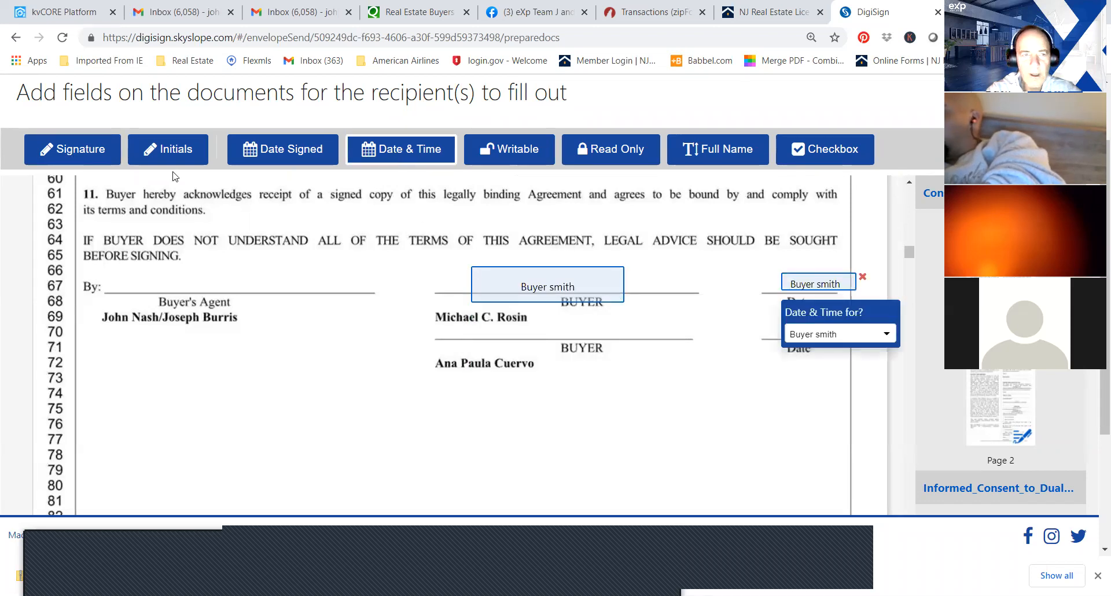
Place a signature field on the Buyer's Agent line of the Exclusive Buyer Agency Agreement and assign it to the agent.
click(73, 150)
click(163, 277)
drag(163, 277, 126, 263)
click(180, 340)
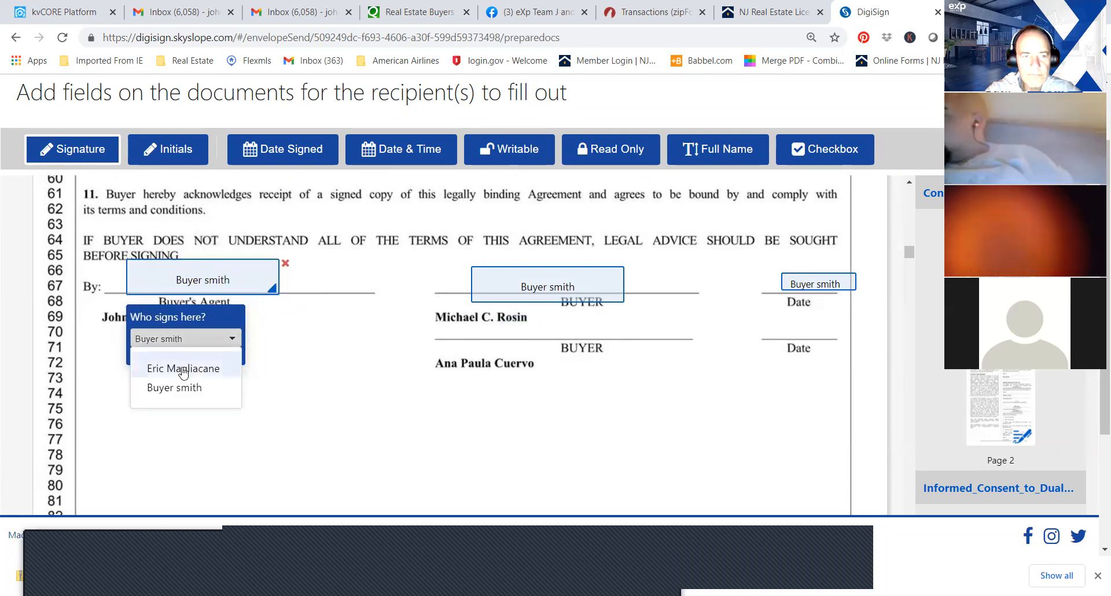
click(183, 369)
Place a signature field at the foot of the MLS sheet and assign it to the buyer.
drag(908, 256, 909, 284)
scroll(909, 279, up, 1)
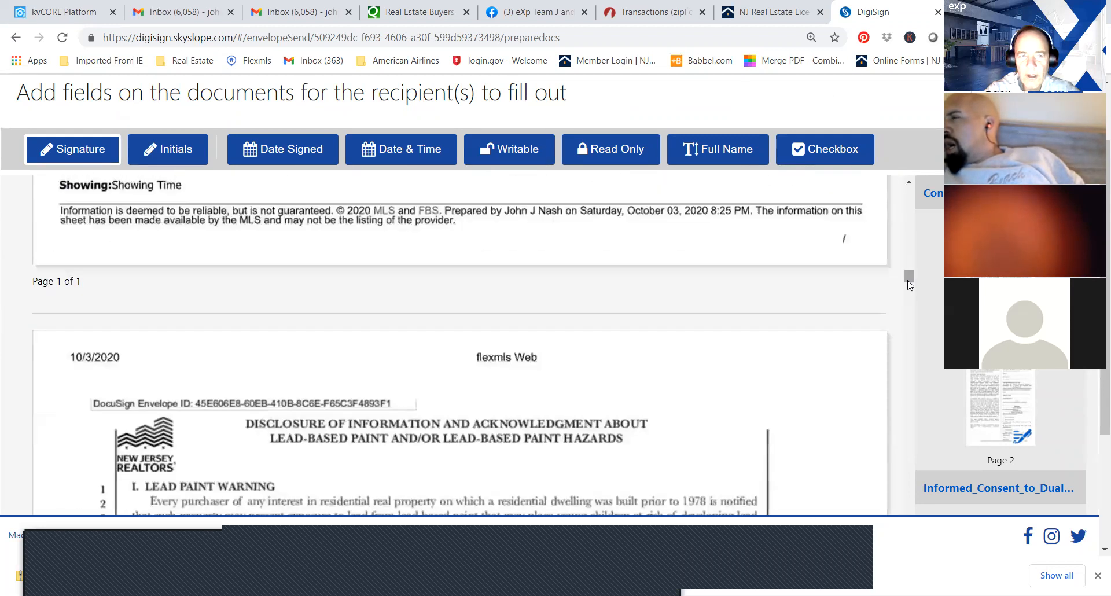
click(282, 180)
drag(357, 202, 355, 187)
click(363, 248)
click(354, 294)
Add a buyer's initials field beside items (a) and (b) of the Purchaser's Acknowledgment in the lead paint disclosure.
drag(909, 279, 914, 290)
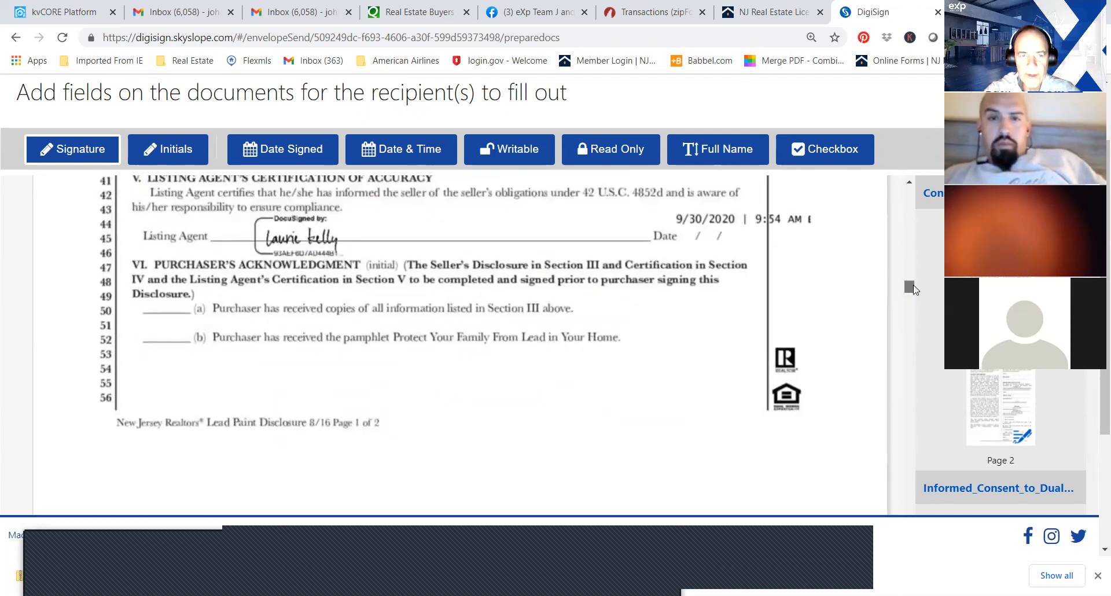
drag(914, 290, 914, 286)
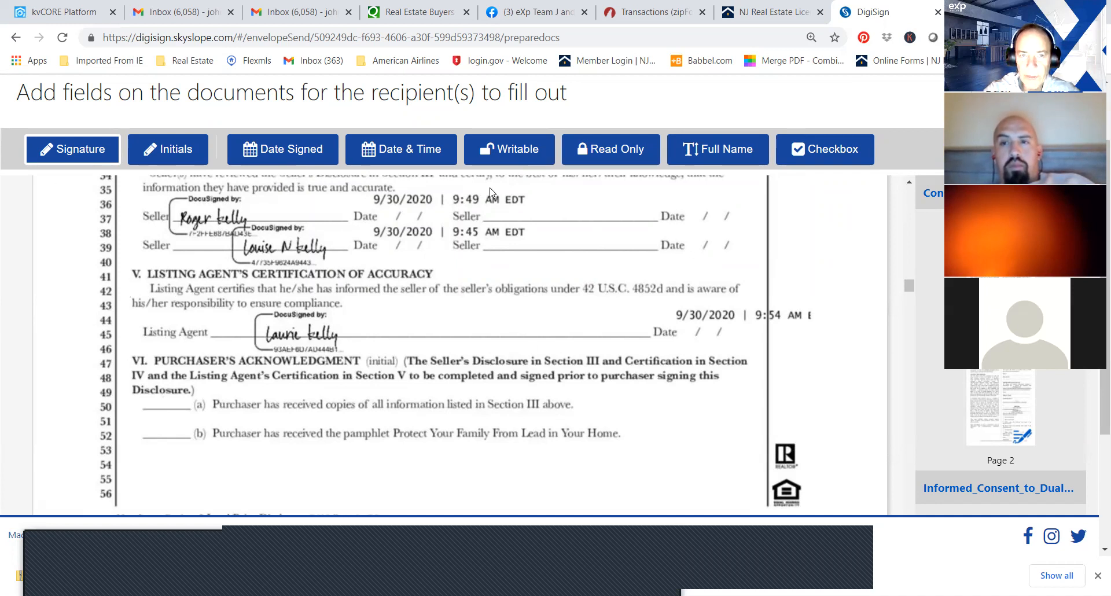
click(188, 152)
click(170, 419)
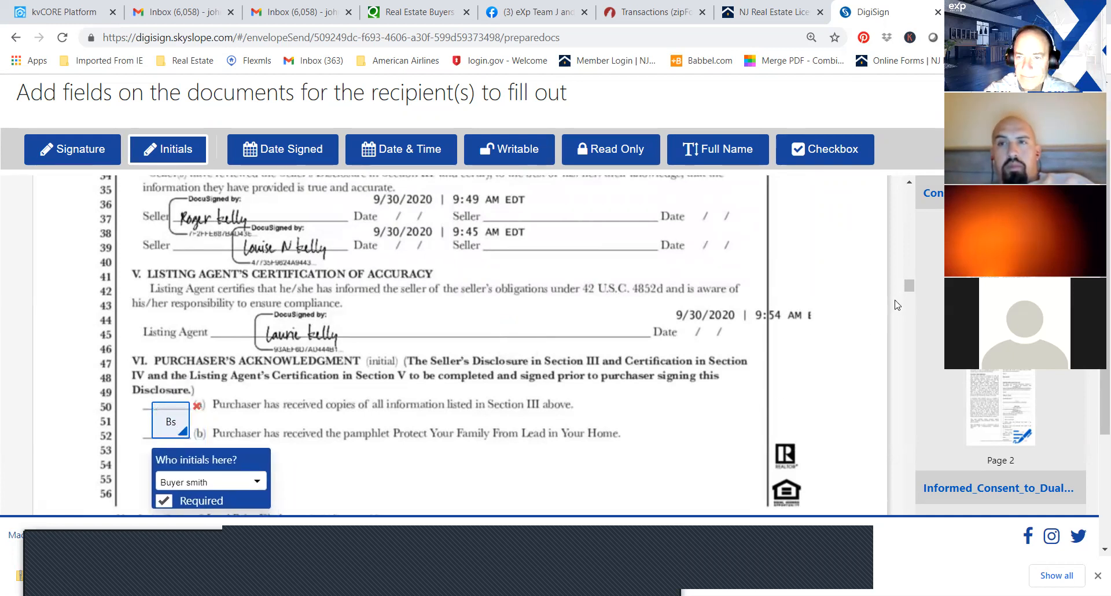
Add a buyer's initials field at item (c) of the lead paint disclosure and a checkbox at the 10-day risk assessment option.
drag(906, 291, 910, 299)
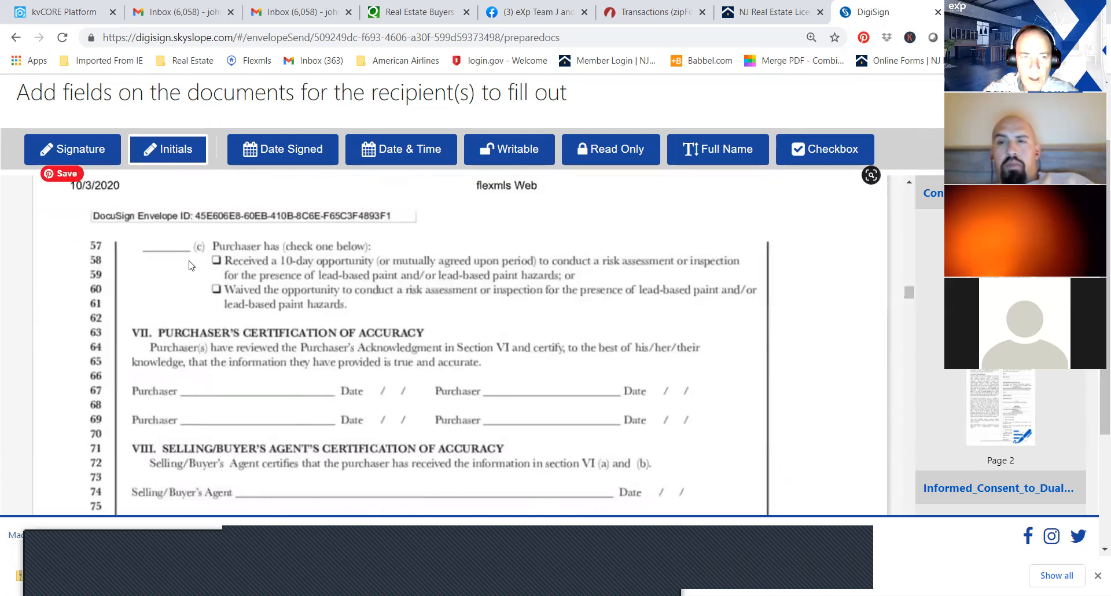
click(155, 231)
drag(168, 246, 154, 233)
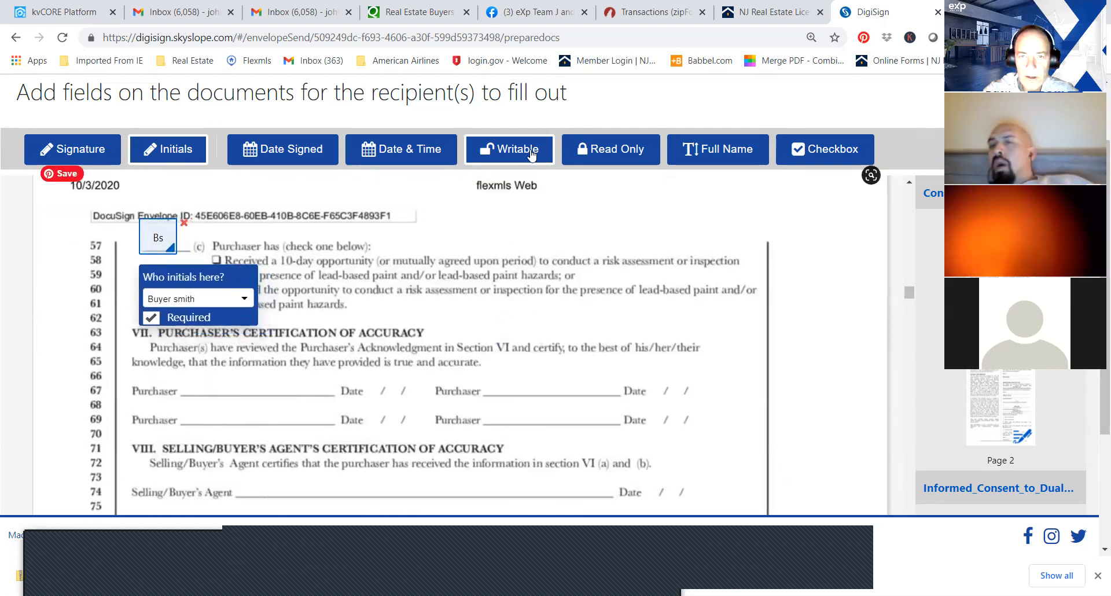
click(807, 140)
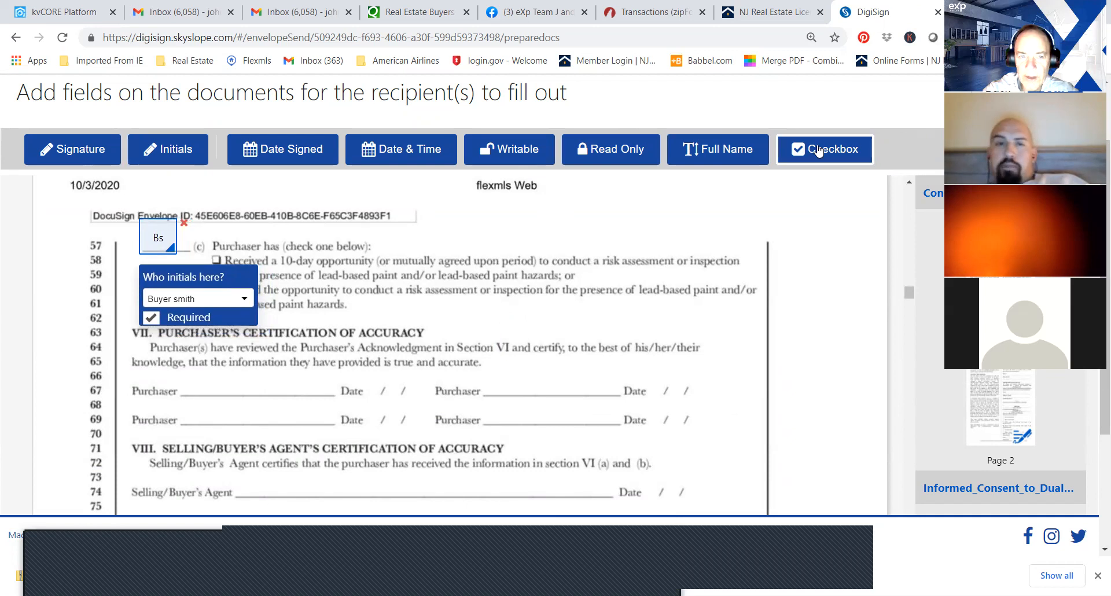
click(211, 253)
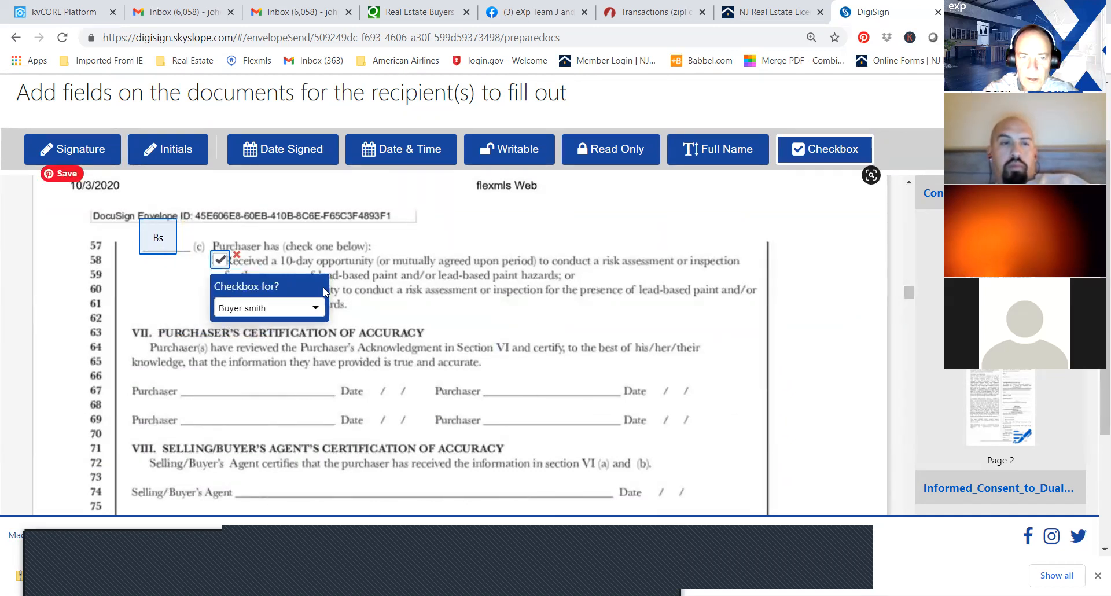
Assign the 10-day risk assessment checkbox to the agent and add the agent's signature and Date & Time fields on the Selling/Buyer's Agent line.
click(313, 308)
click(300, 336)
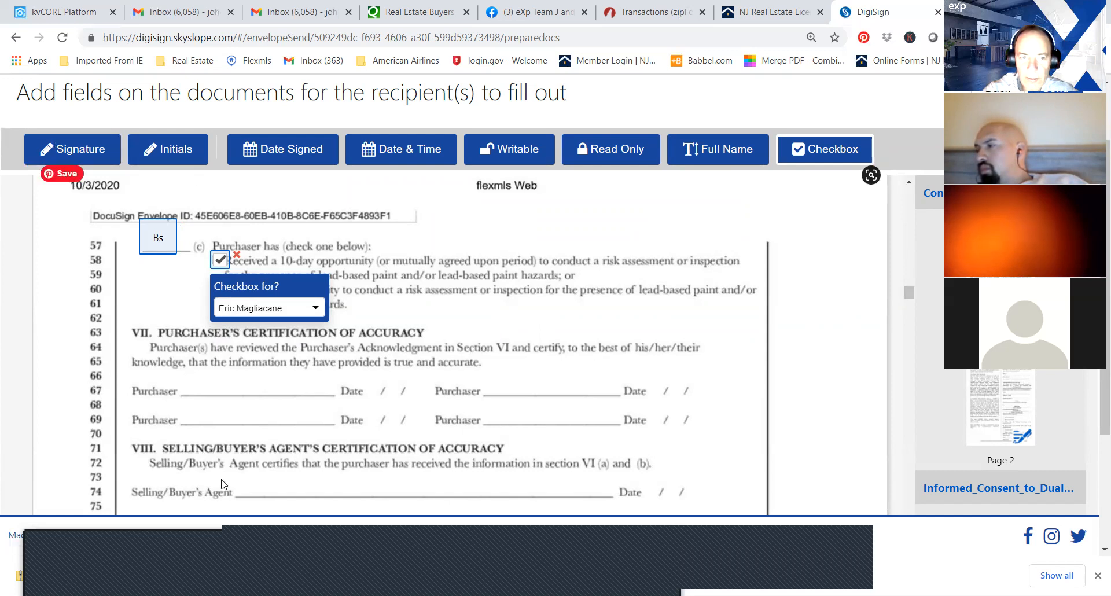
click(268, 480)
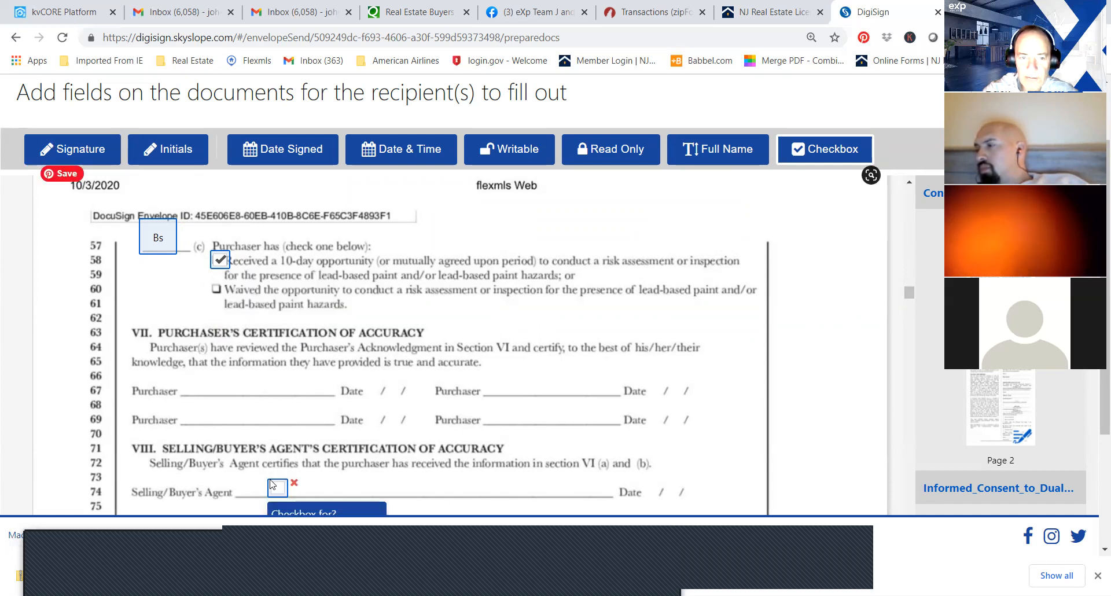
click(64, 152)
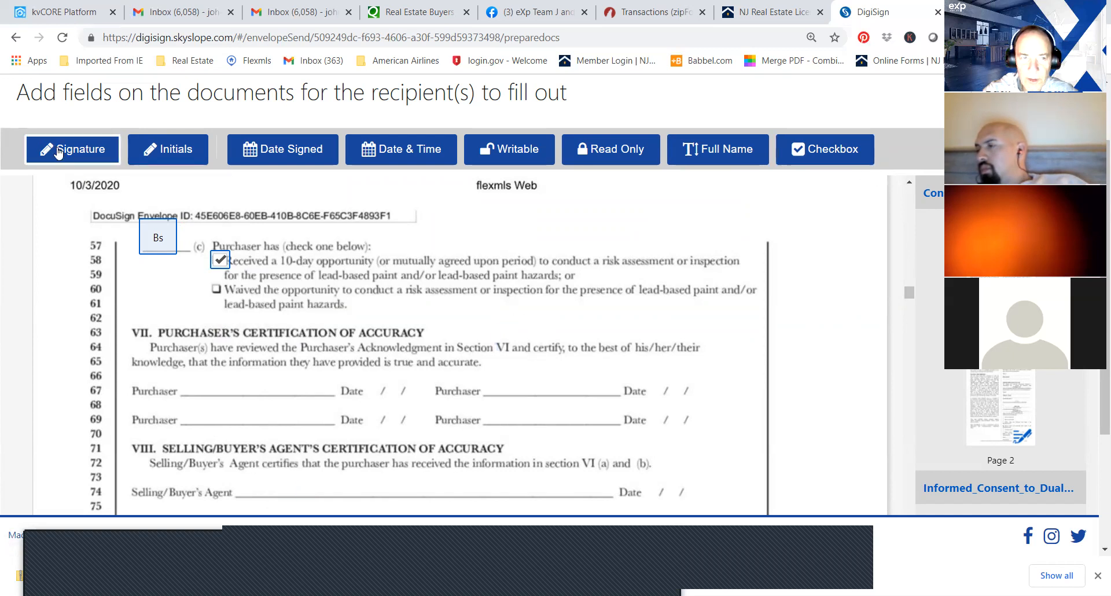
click(248, 477)
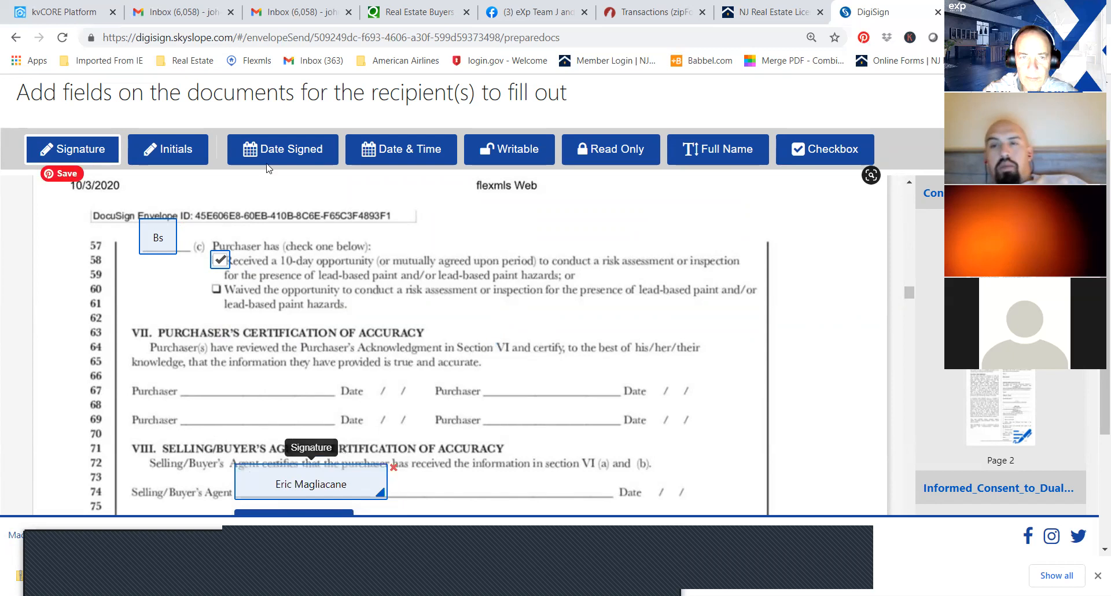
click(362, 153)
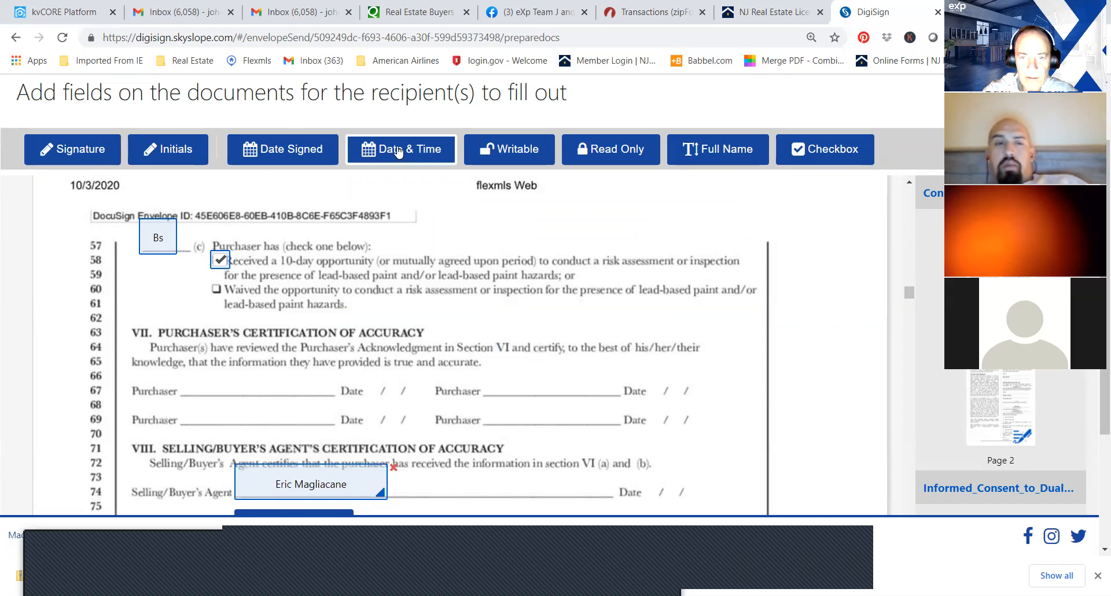
click(658, 491)
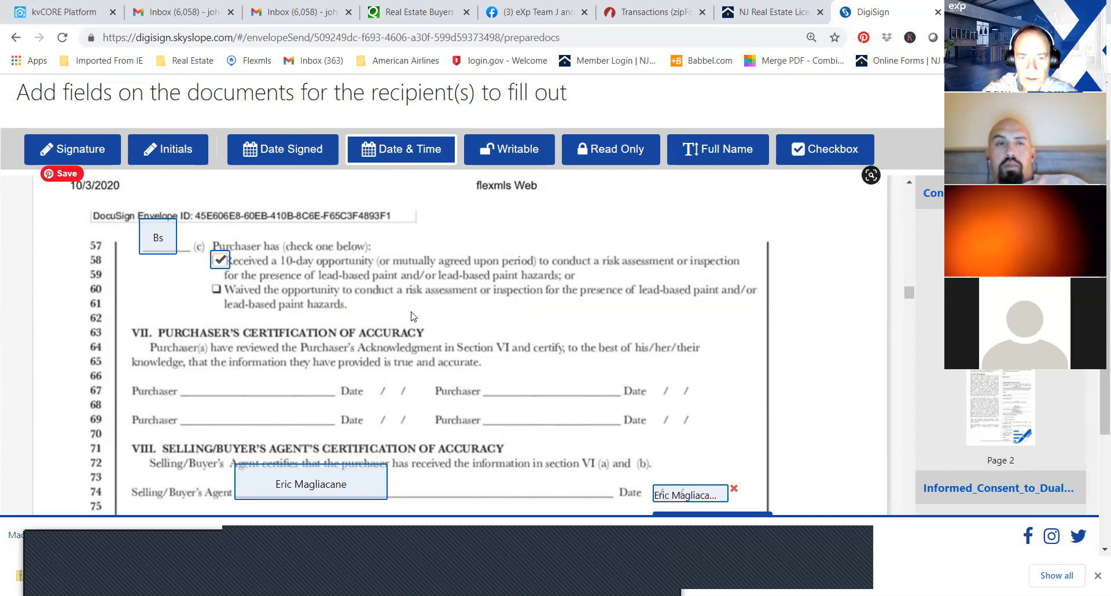
Add a buyer's Date & Time field and a buyer's signature field on the first Purchaser line of the Certification of Accuracy.
click(377, 382)
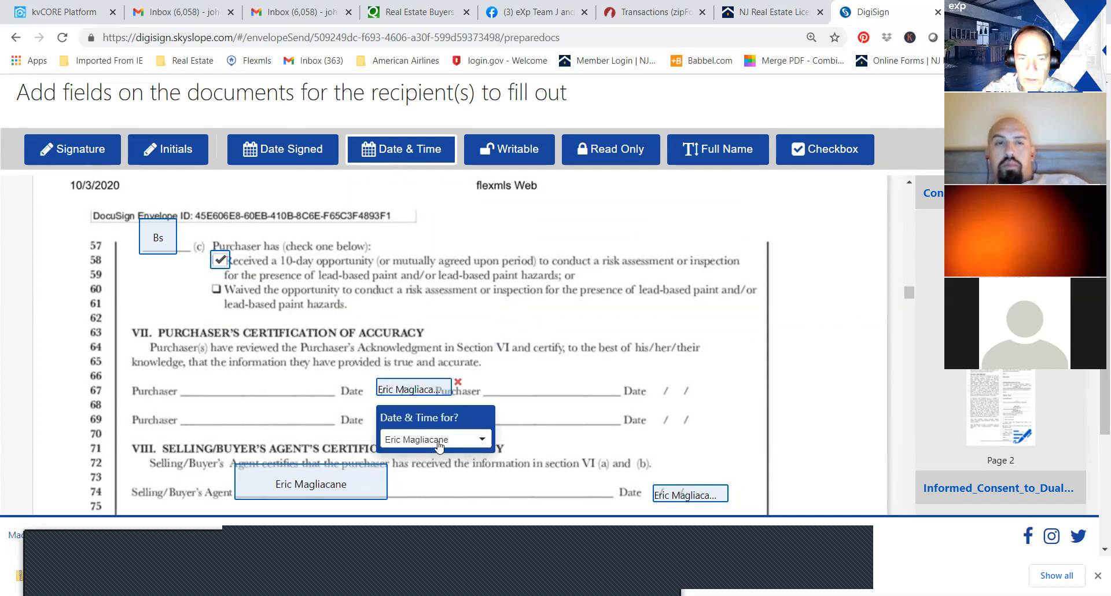
click(451, 439)
click(426, 489)
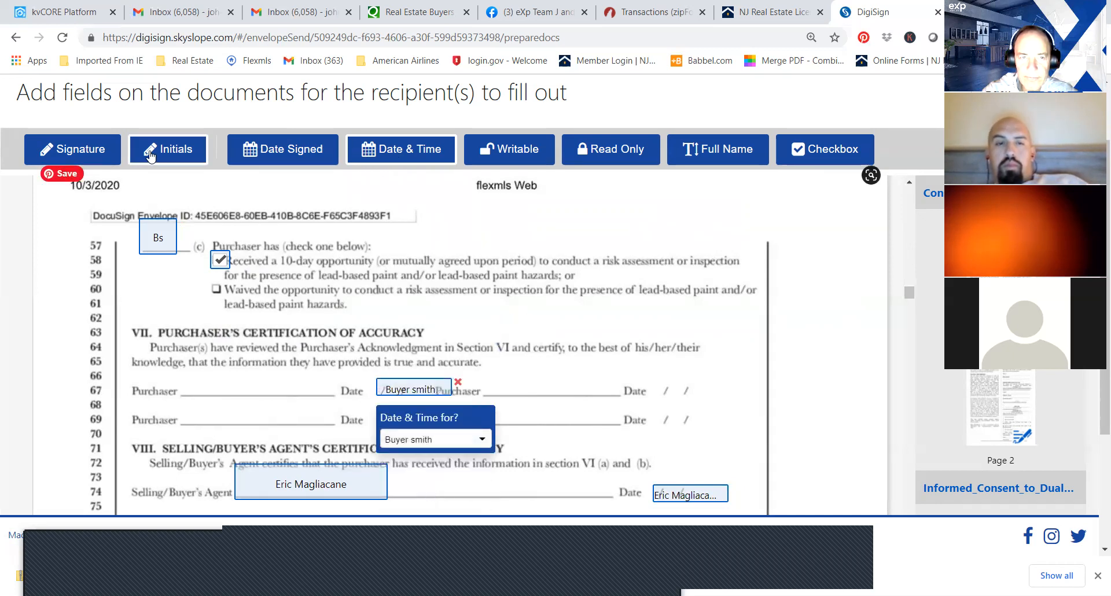
click(204, 380)
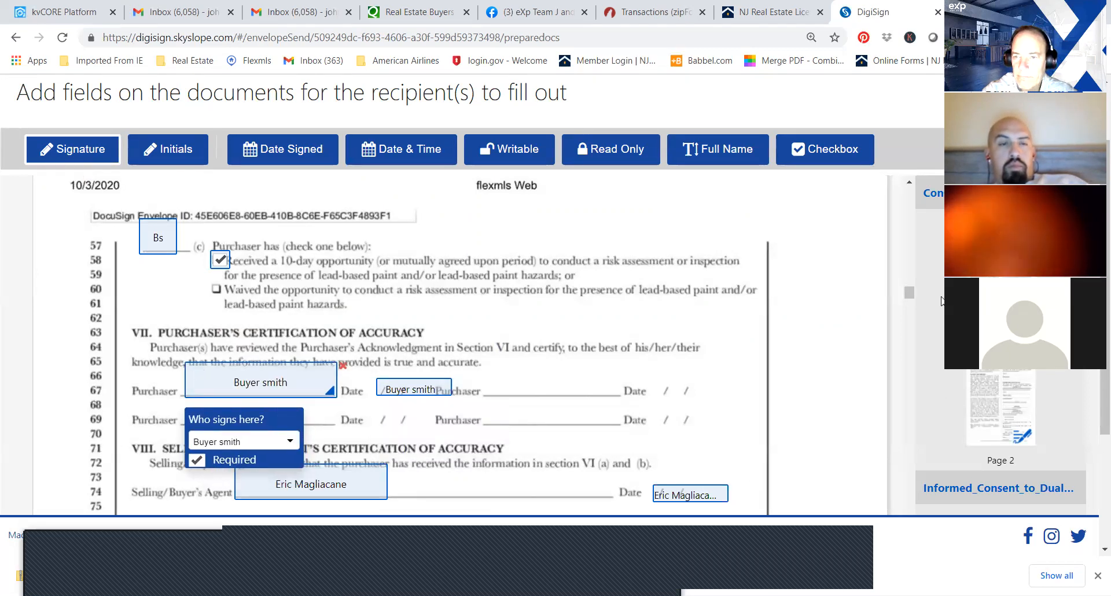
Add a buyer's signature field and a Date Signed field on the first Prospective Buyer line of the property disclosure statement.
drag(909, 292, 909, 353)
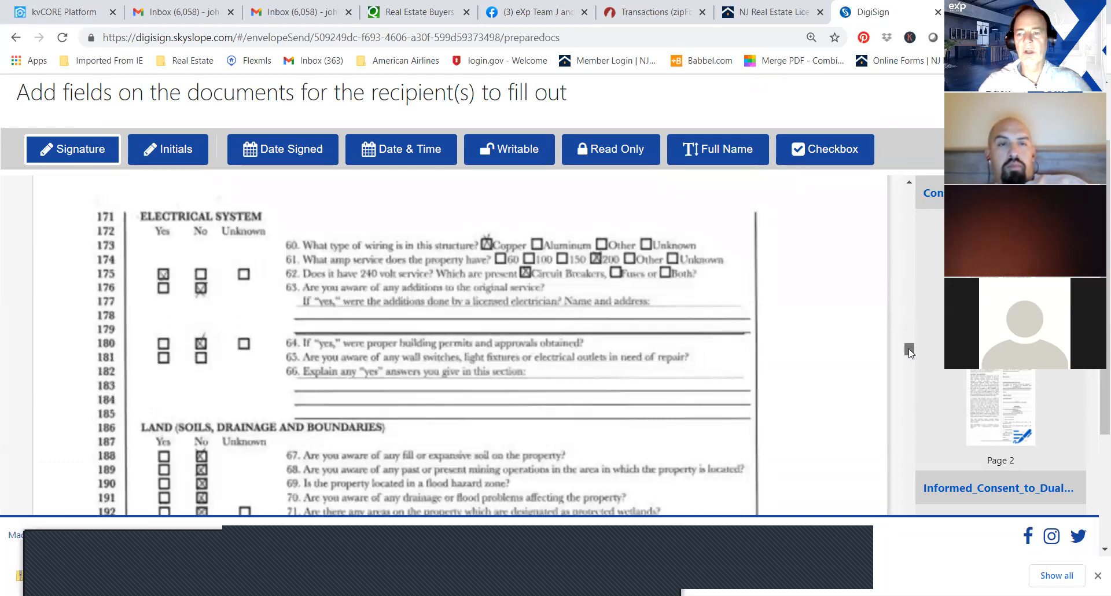
mouse_move(909, 351)
mouse_down()
mouse_move(903, 417)
mouse_move(907, 405)
mouse_up()
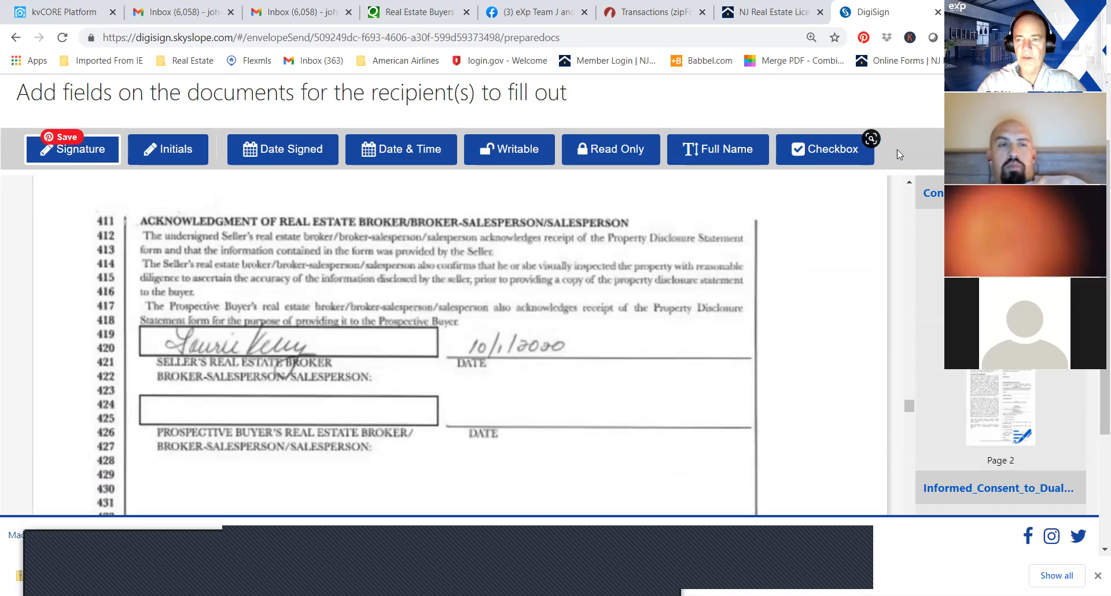
click(909, 183)
click(911, 185)
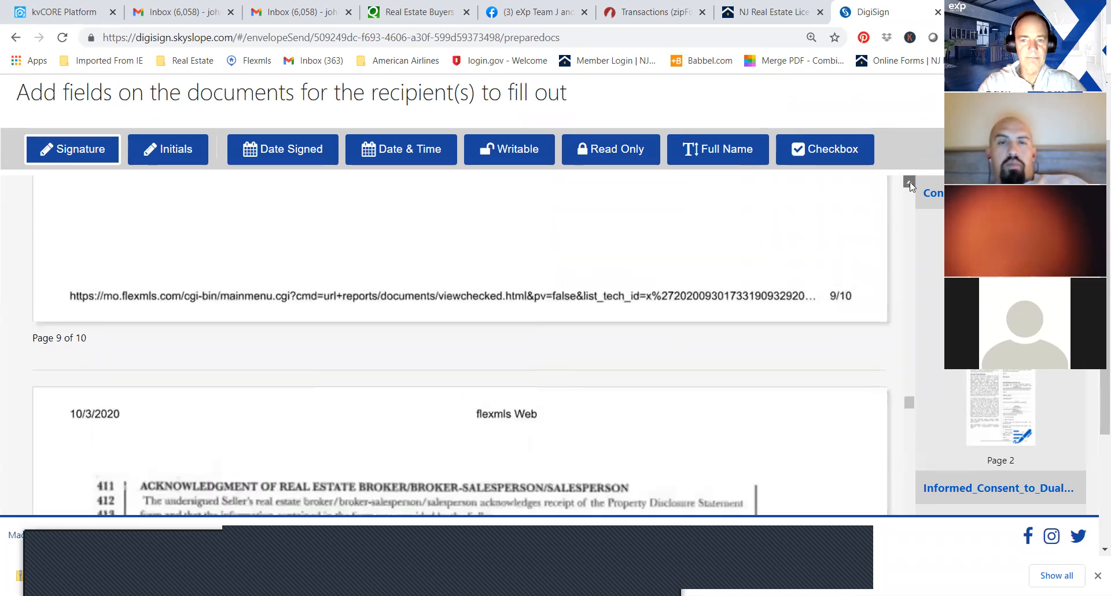
click(182, 318)
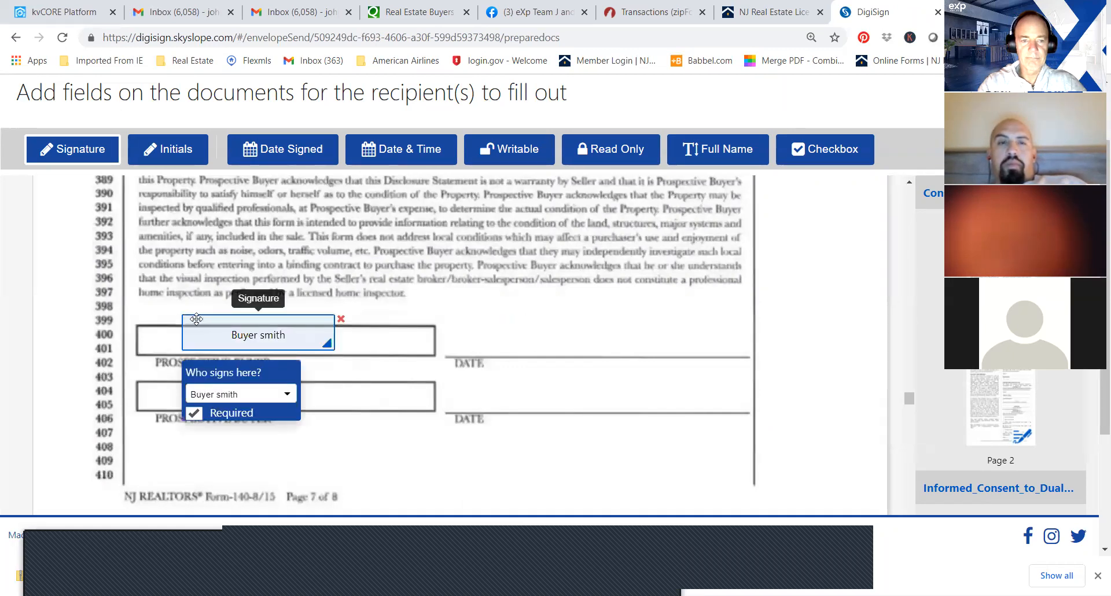
click(275, 155)
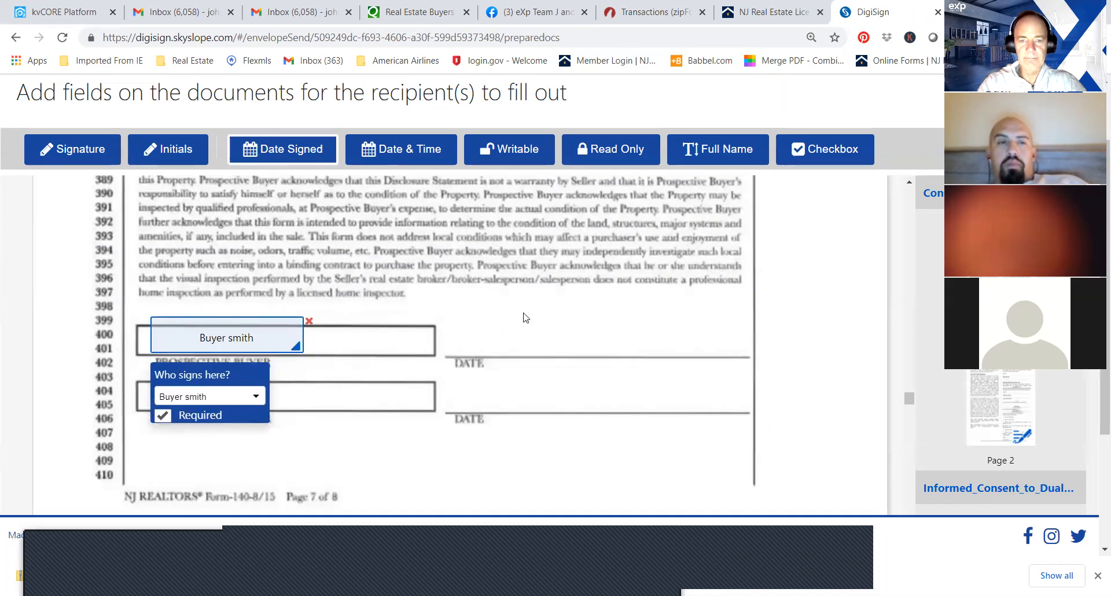
click(490, 347)
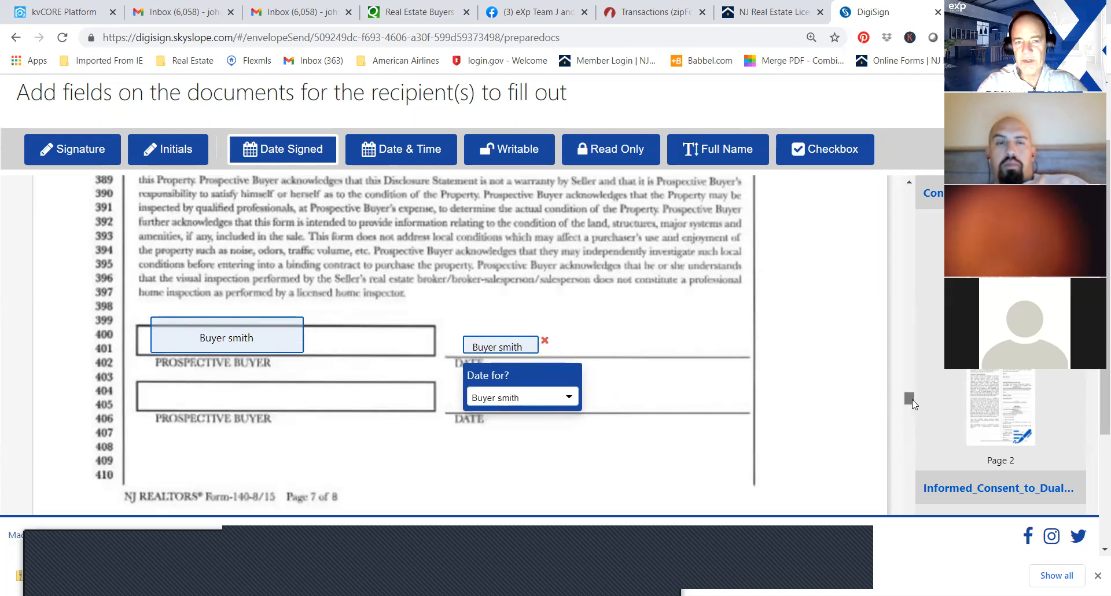
Add signature and Date & Time fields for the agent at the Prospective Buyer's Real Estate Broker line of the property disclosure statement.
scroll(912, 404, down, 7)
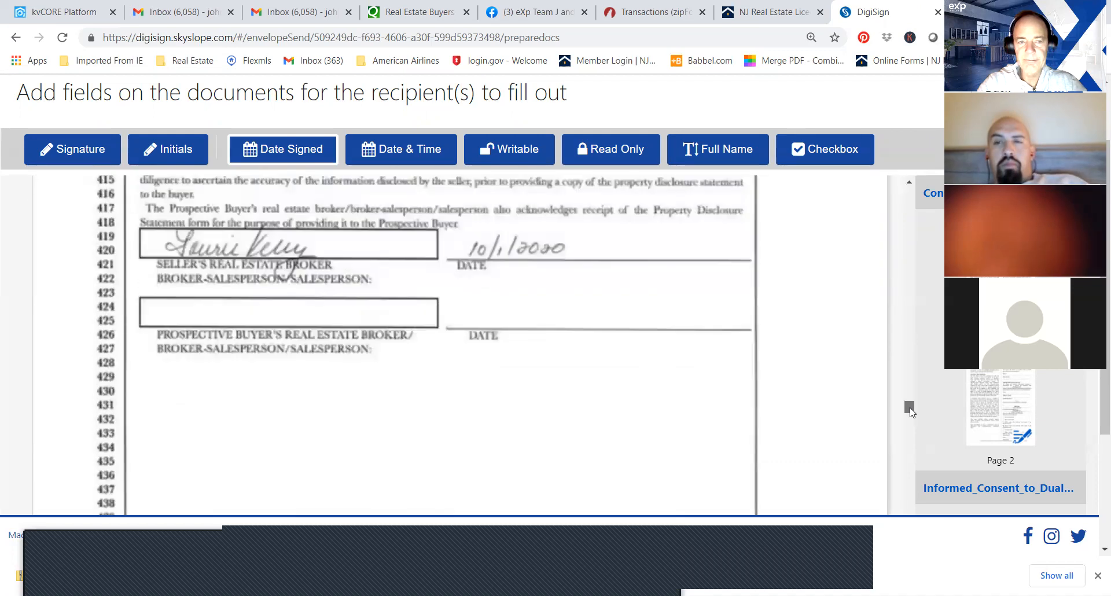
click(44, 159)
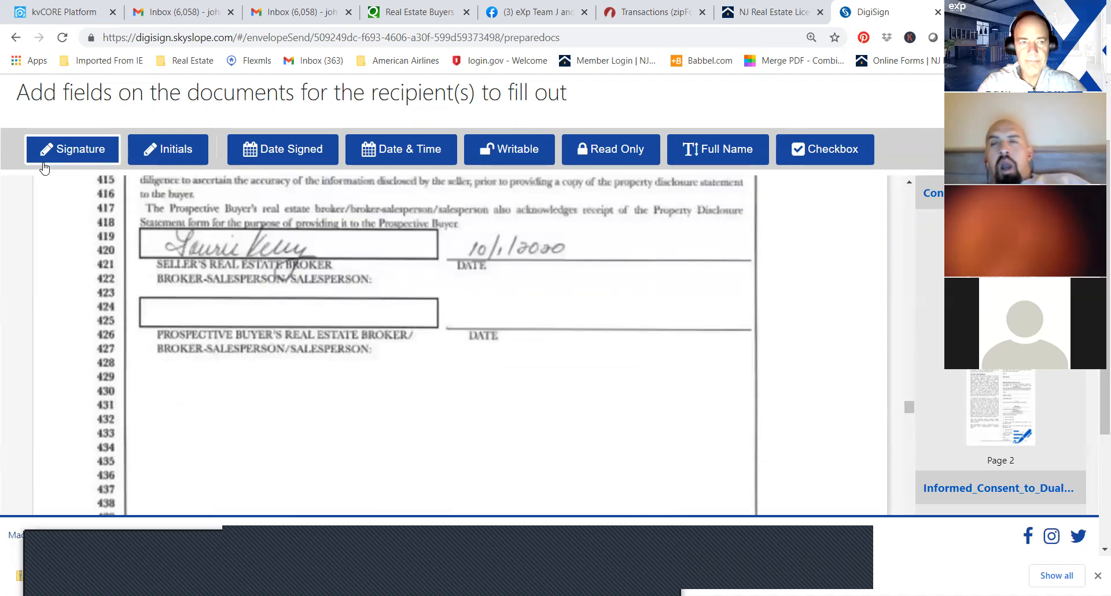
click(180, 280)
drag(205, 297, 188, 312)
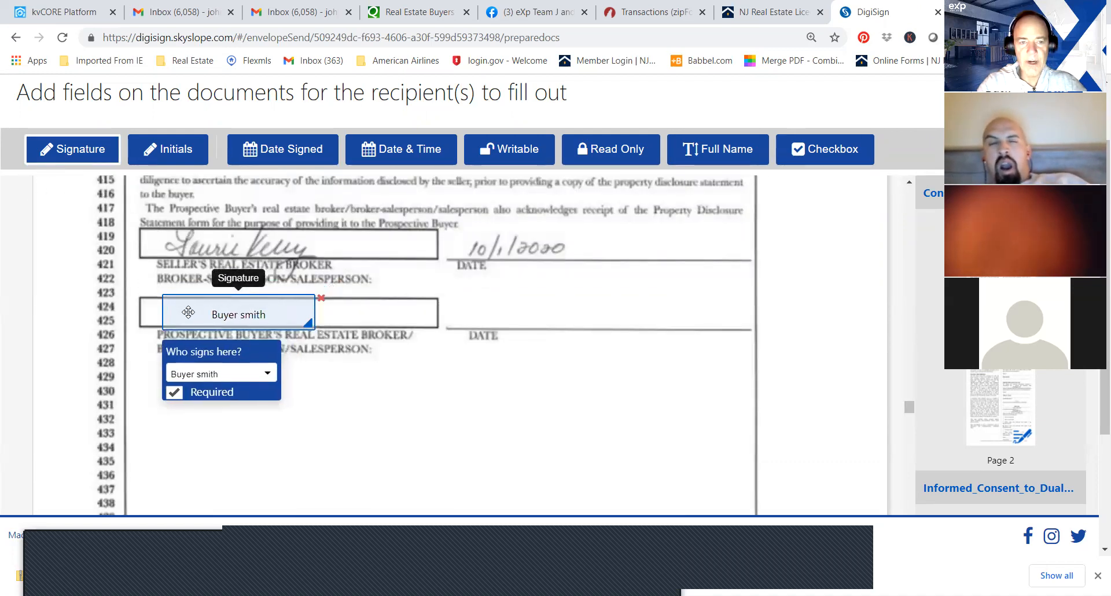
click(218, 376)
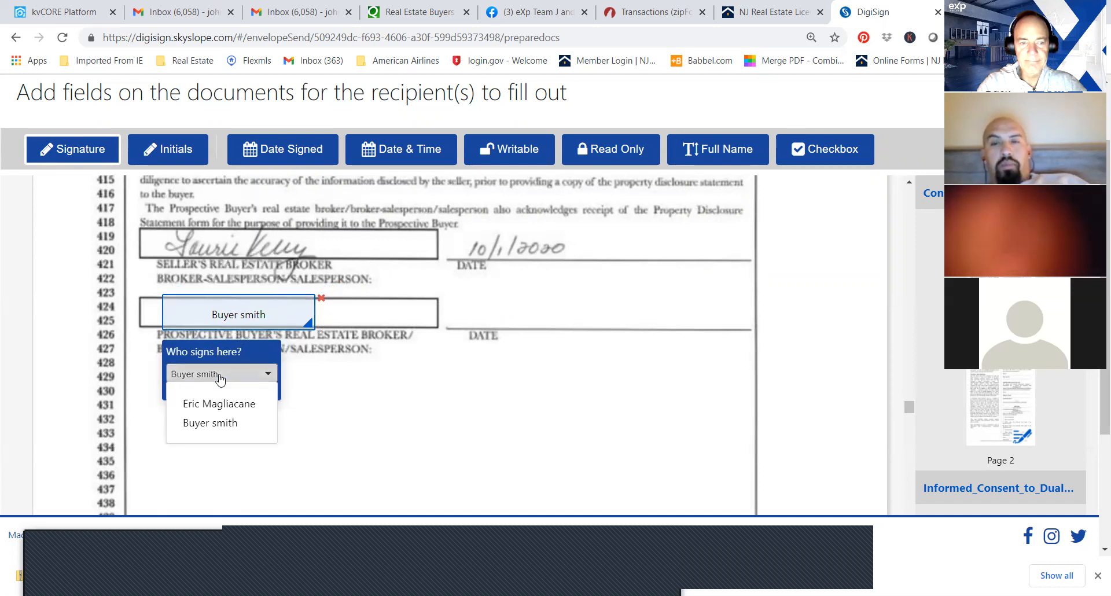
click(215, 405)
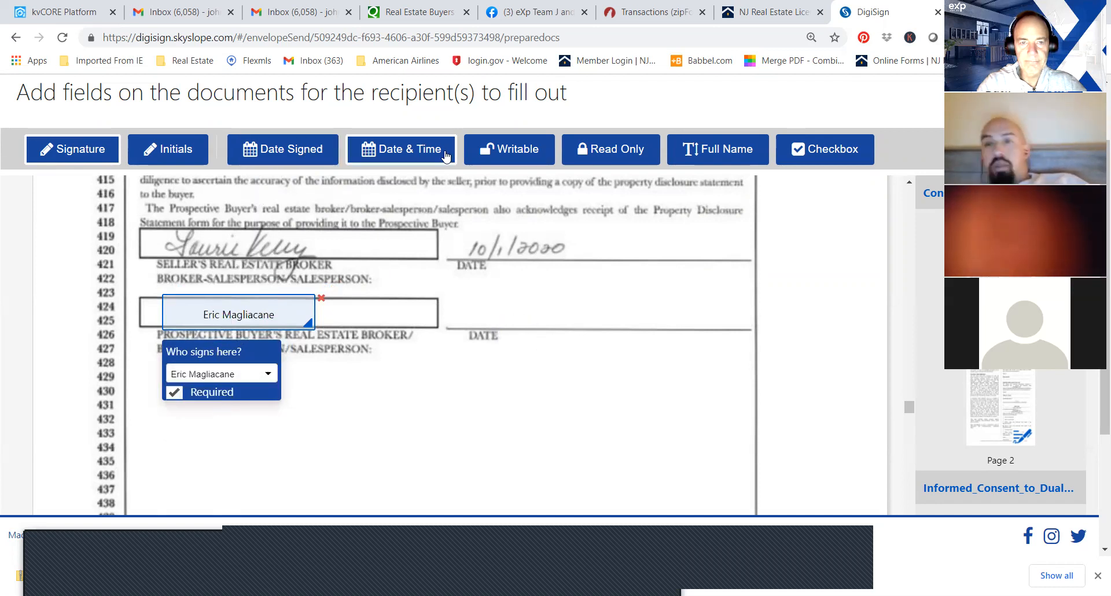
click(424, 163)
click(501, 312)
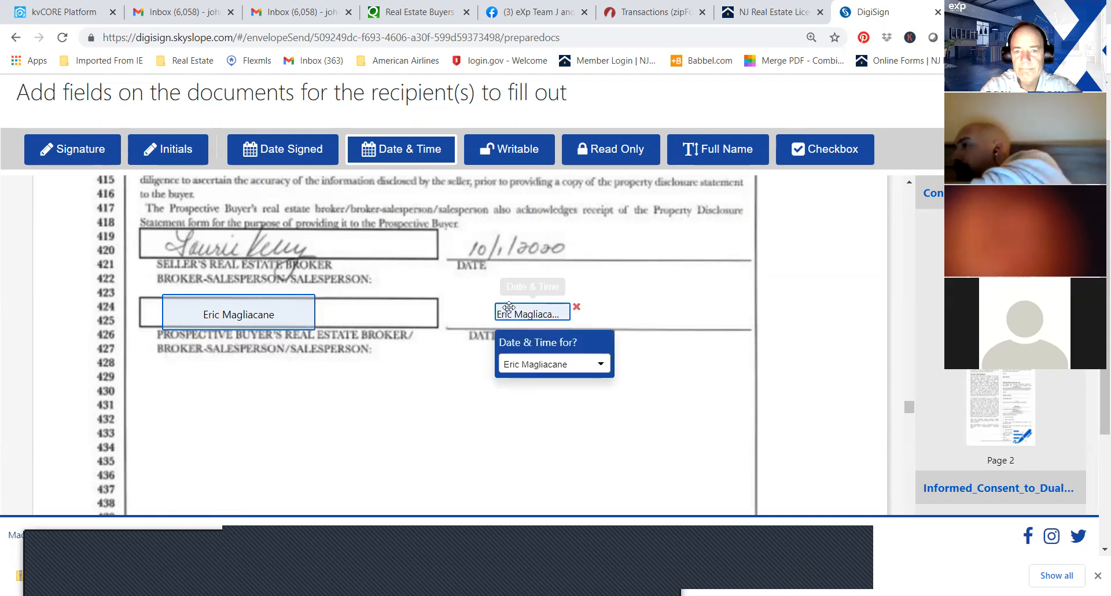
Check the pages and thumbnails of the remaining documents, through the Owner's Confirmation of Receipt of Written Offer, for missing fields.
drag(908, 412, 908, 497)
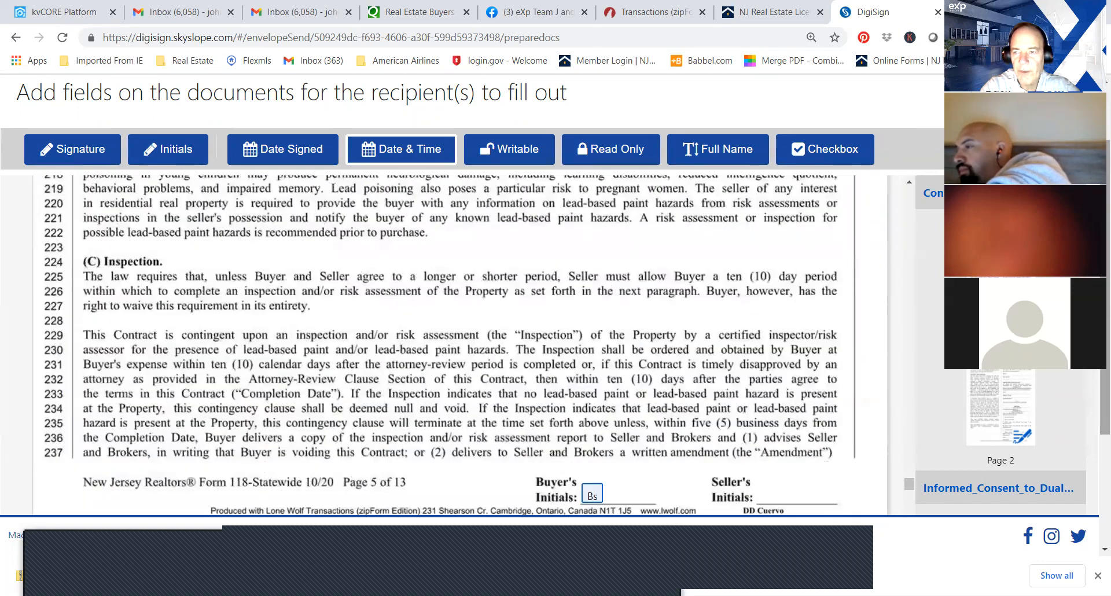
scroll(909, 483, down, 3)
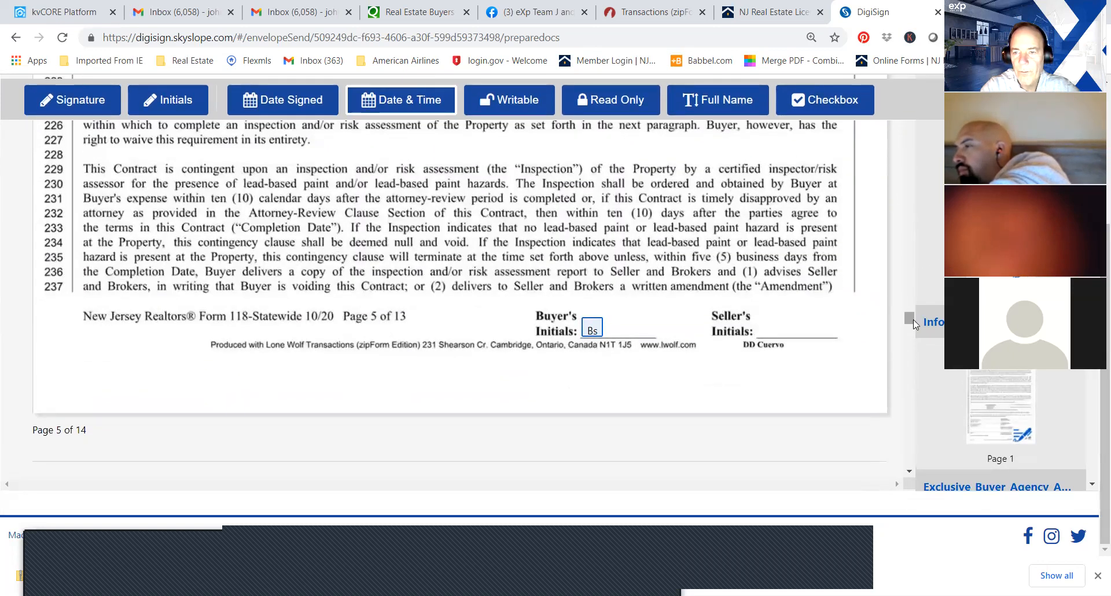
scroll(913, 320, down, 15)
drag(900, 426, 911, 469)
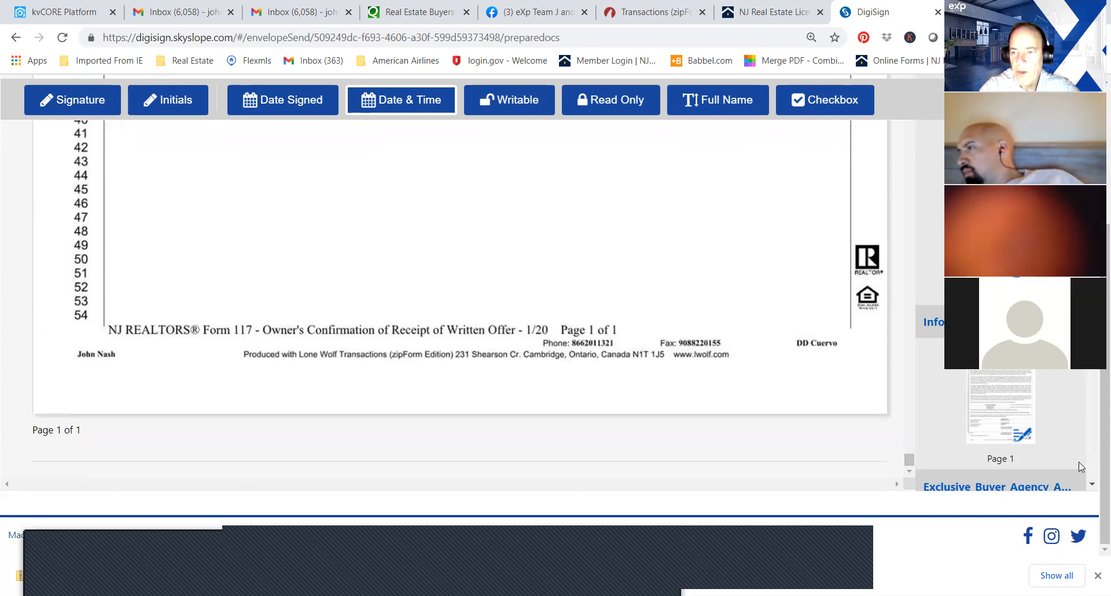
drag(909, 460, 908, 393)
mouse_move(895, 343)
mouse_down()
mouse_move(885, 355)
mouse_move(891, 462)
mouse_up()
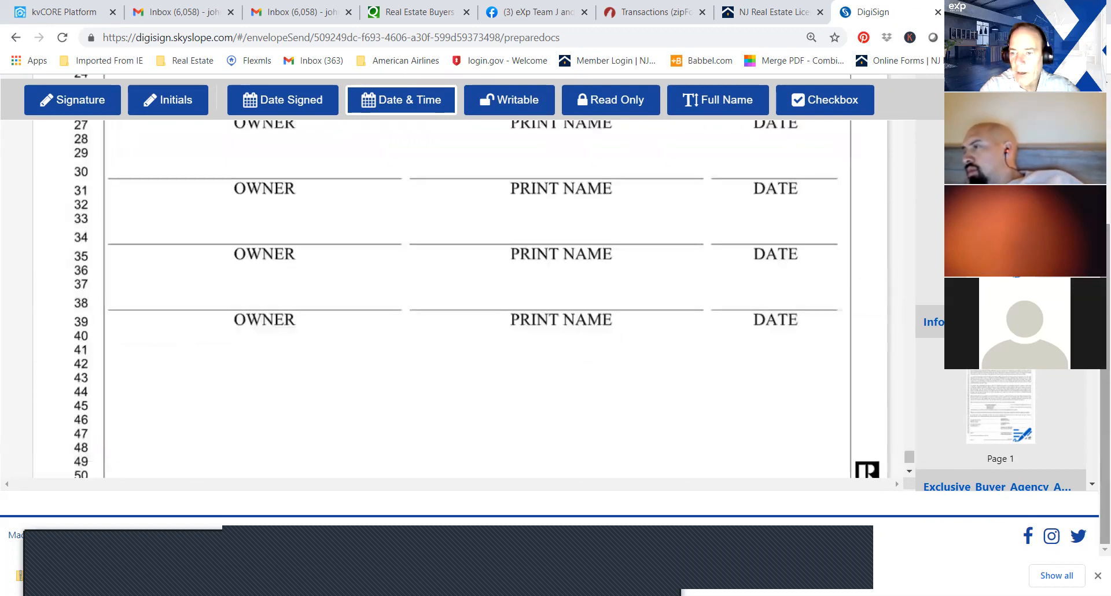
click(1092, 485)
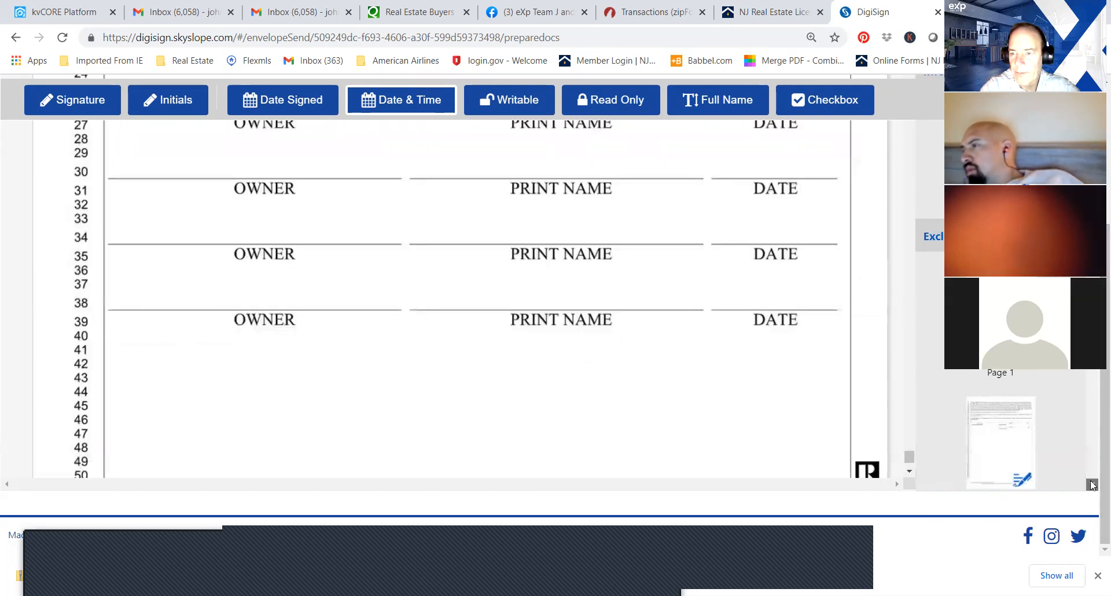
drag(1093, 295, 1088, 472)
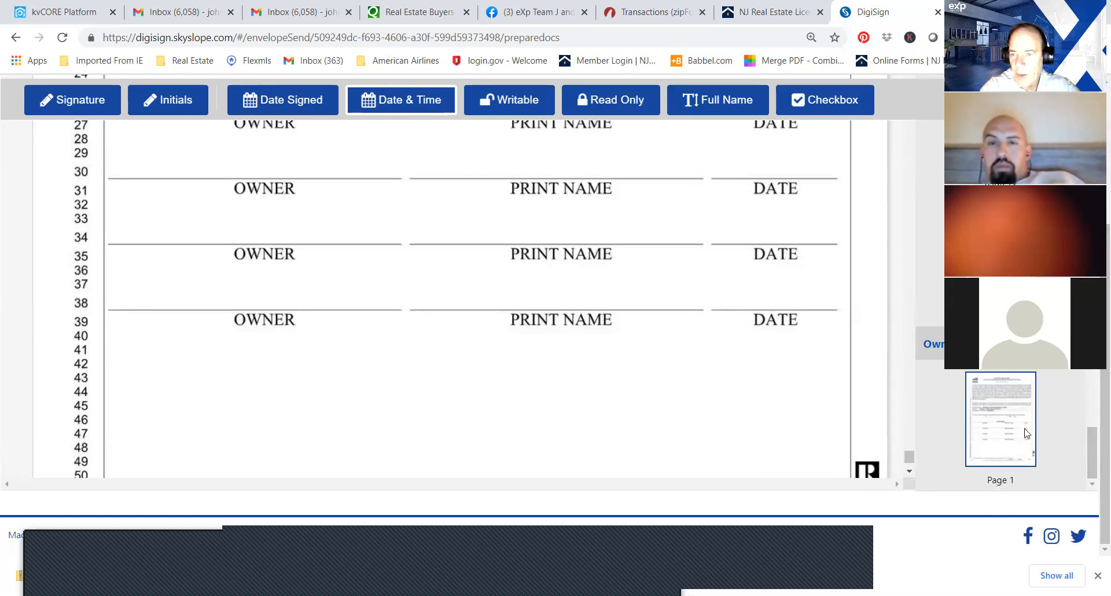
drag(1094, 469, 1094, 223)
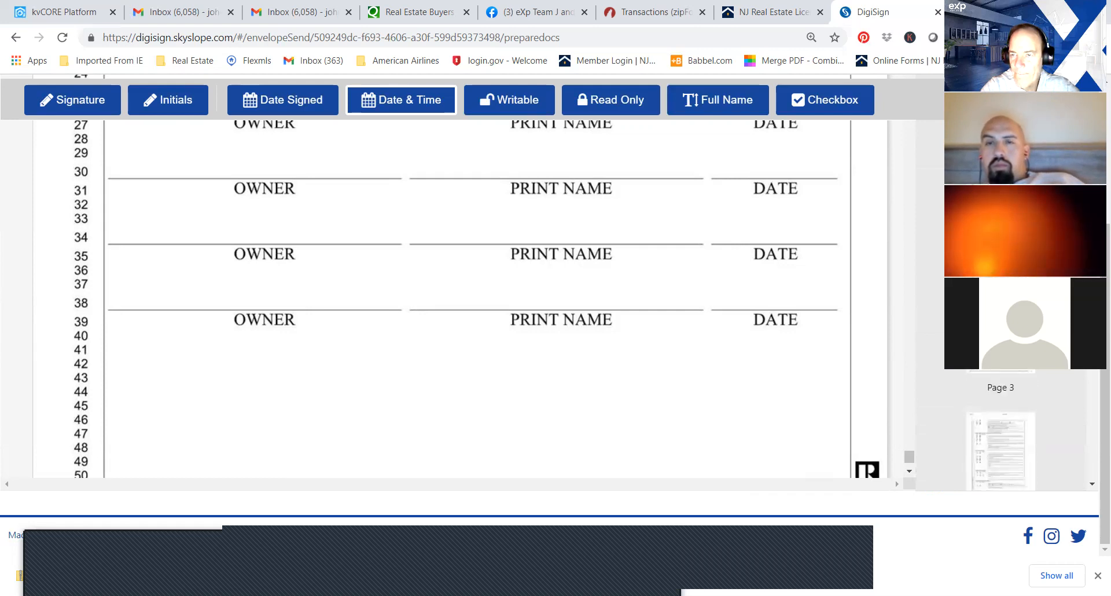
drag(1094, 174, 1094, 170)
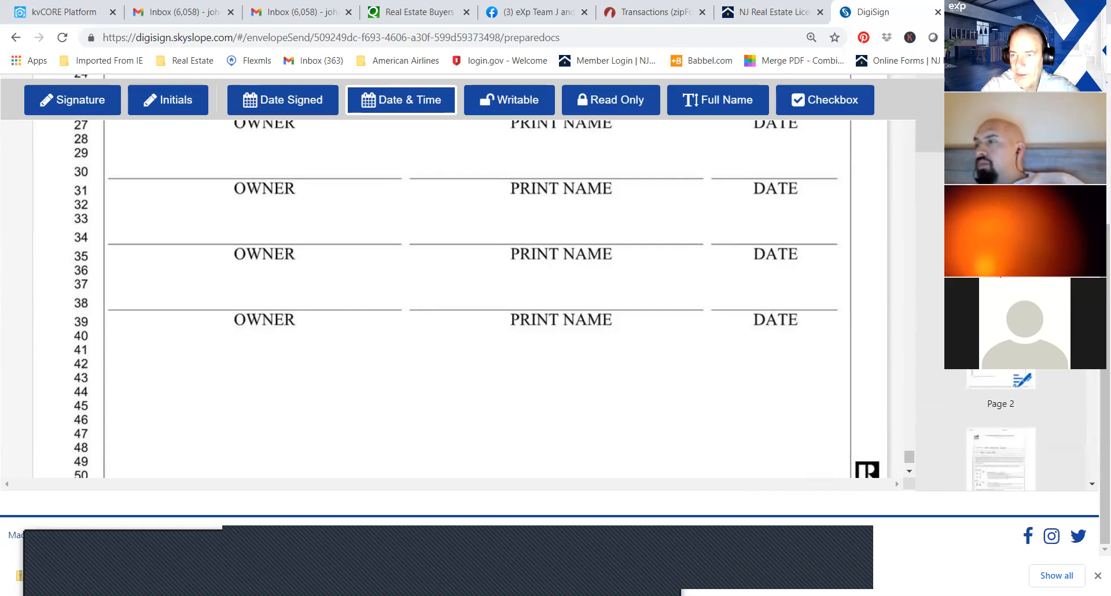
drag(1105, 370, 1105, 325)
drag(1094, 231, 1094, 208)
Review the envelope's pages backwards from the Owner's Confirmation through the sales contract to the Informed Consent to Dual Agency.
scroll(1000, 429, up, 10)
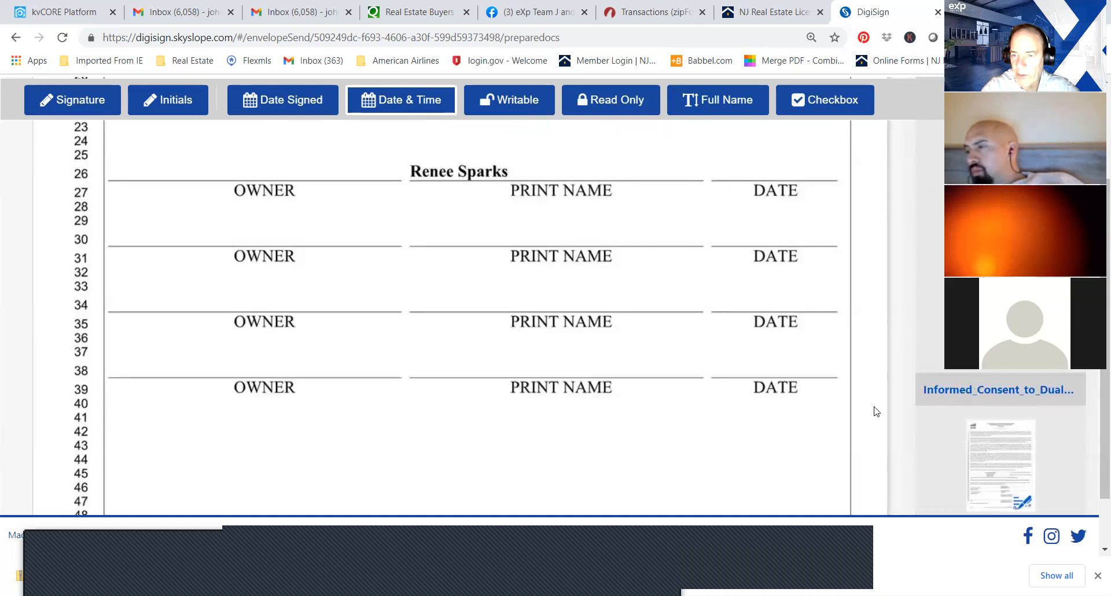
click(664, 421)
scroll(665, 421, up, 1)
scroll(664, 421, up, 15)
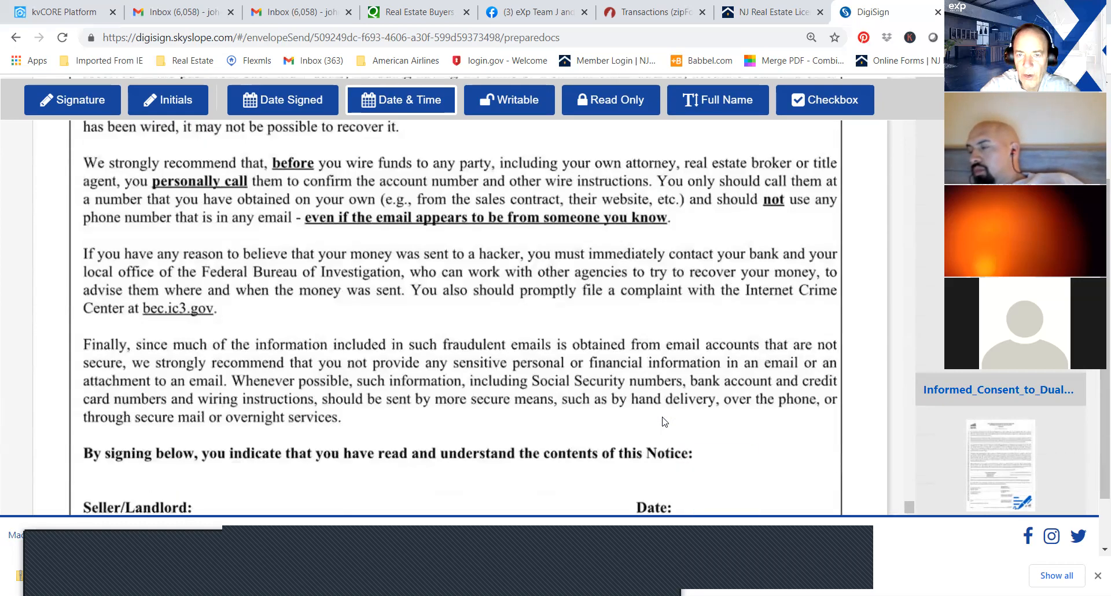
scroll(665, 421, up, 15)
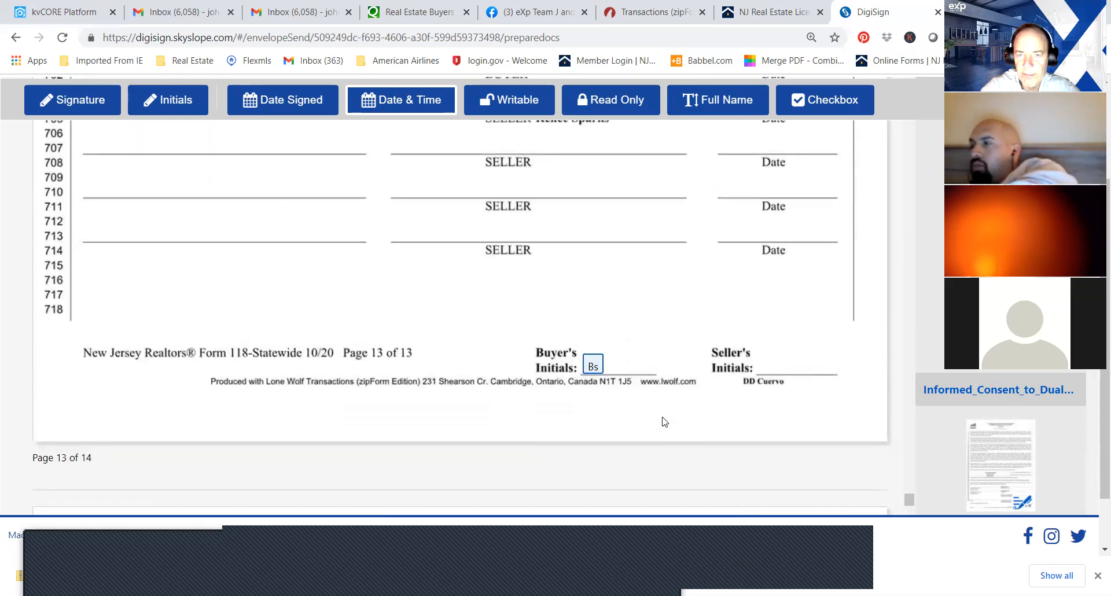
scroll(665, 421, up, 15)
scroll(664, 421, up, 15)
scroll(664, 422, up, 10)
drag(906, 453, 907, 122)
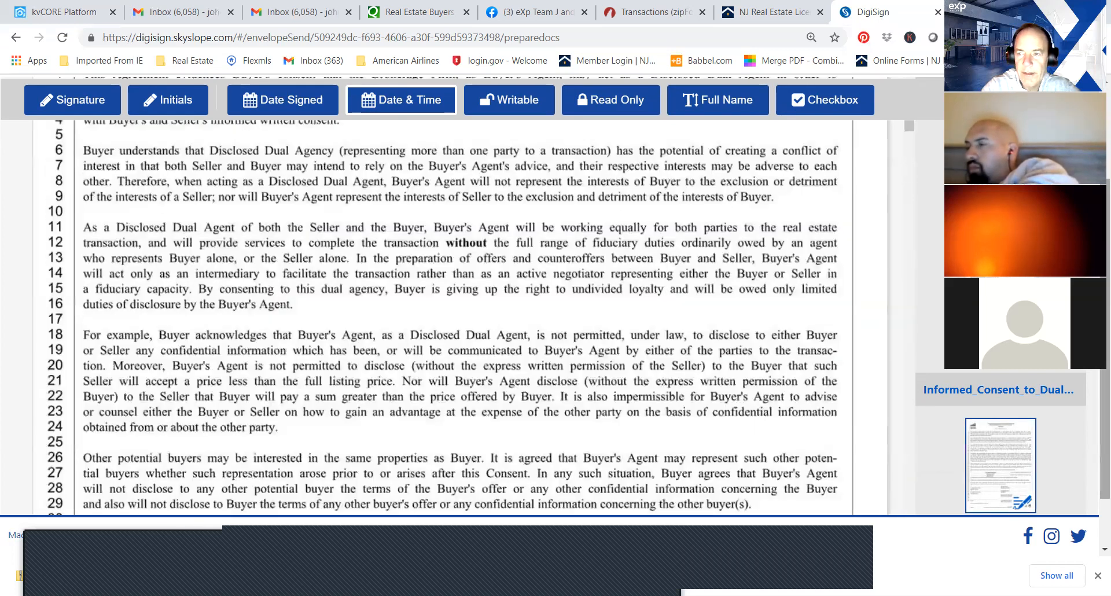
Bring up the envelope's sending dialog and begin the recipient message with "Hi here is the purchase agreement we discussed".
scroll(496, 332, up, 3)
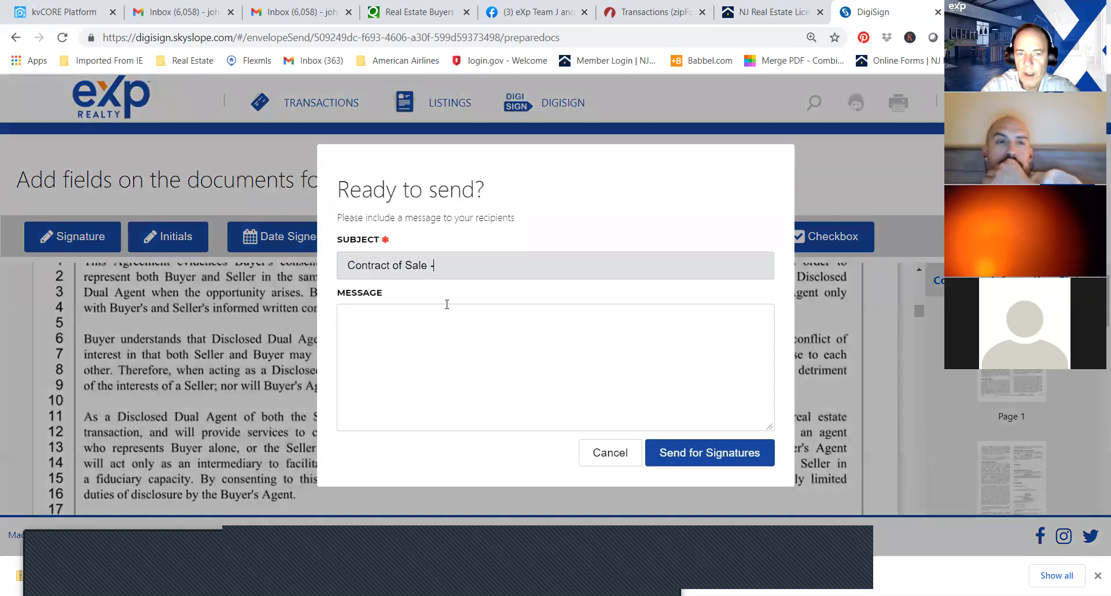
click(442, 312)
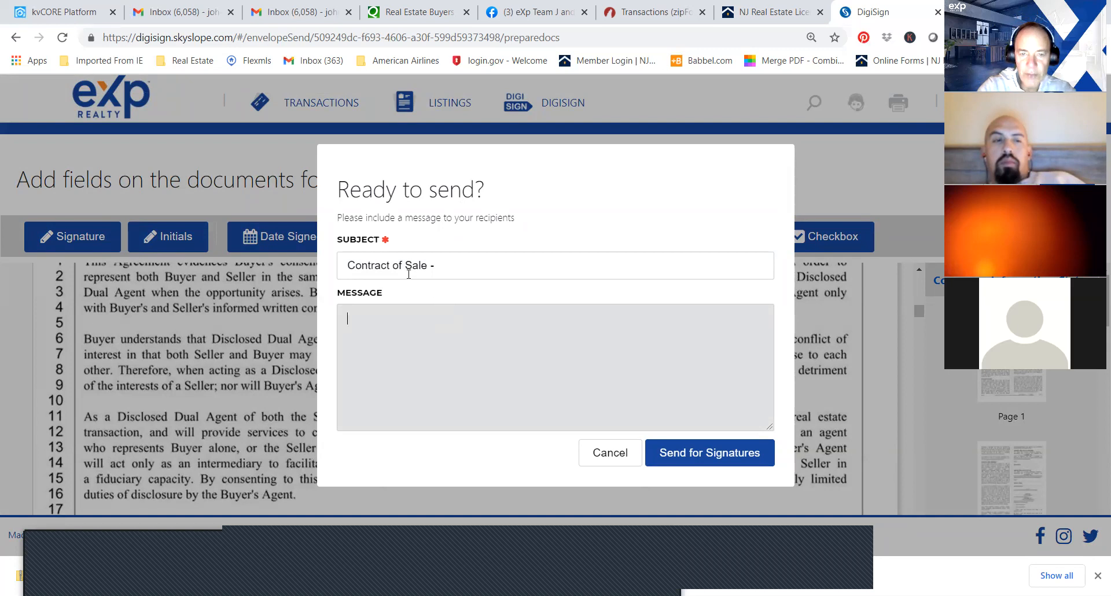
click(486, 353)
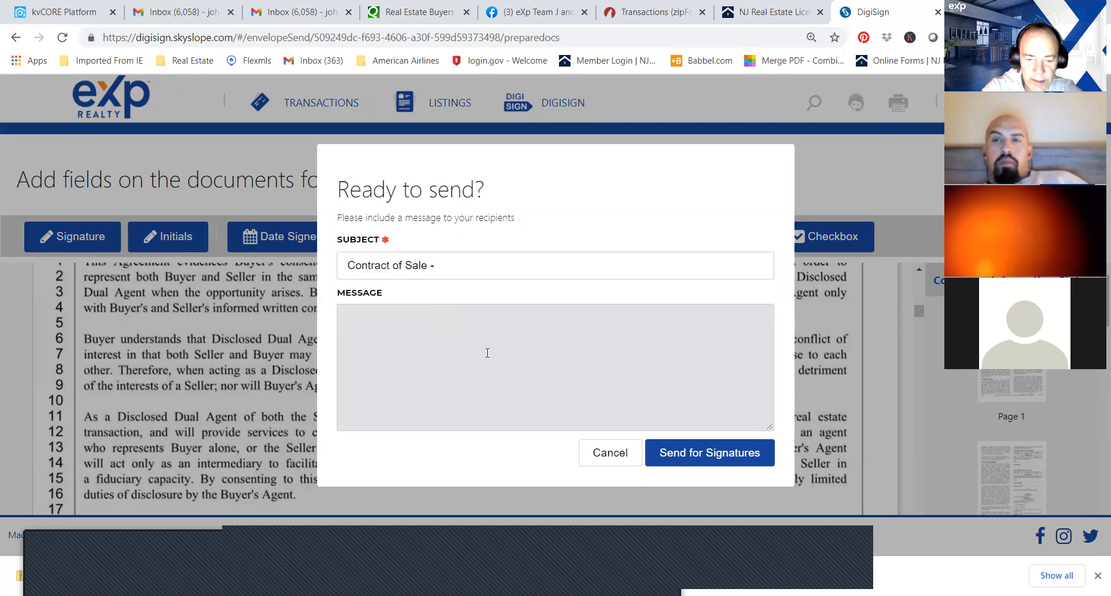
text(Hi con)
key(BackSpace)
key(BackSpace)
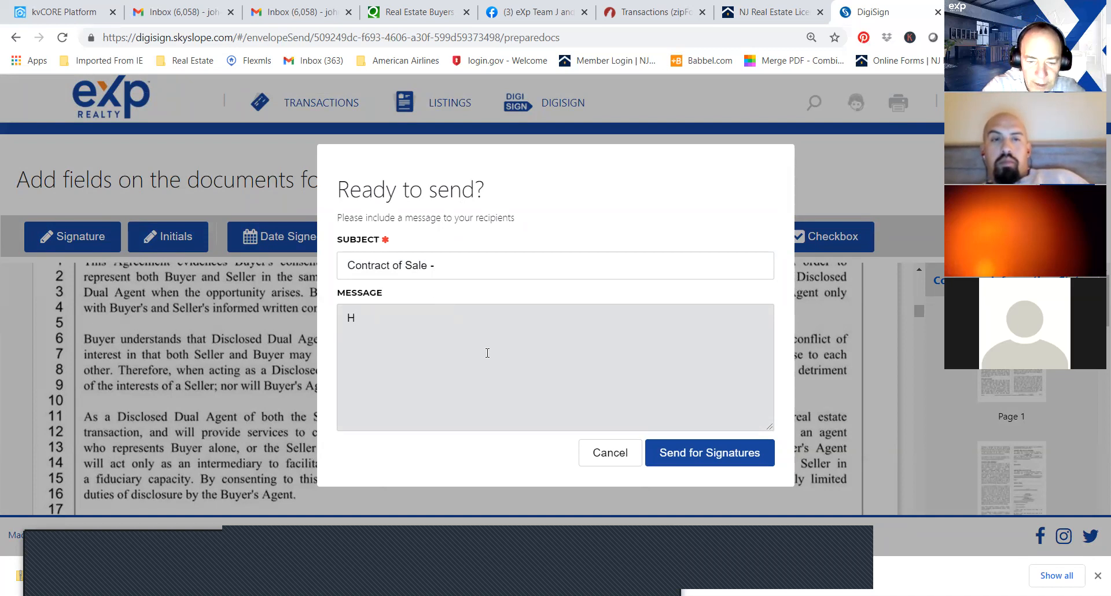
text(here)
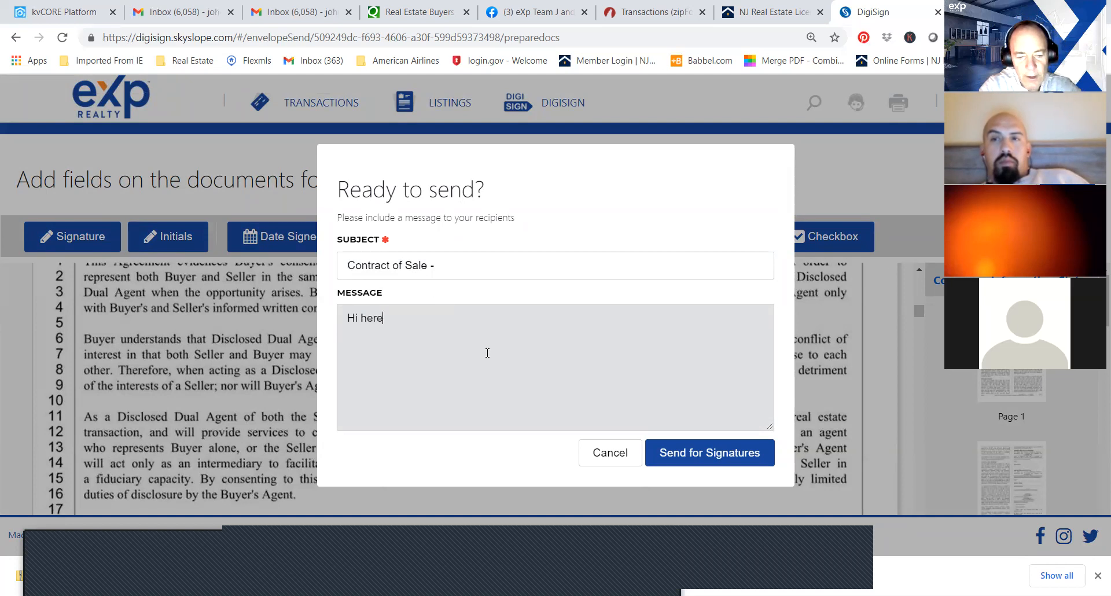
text( is the p)
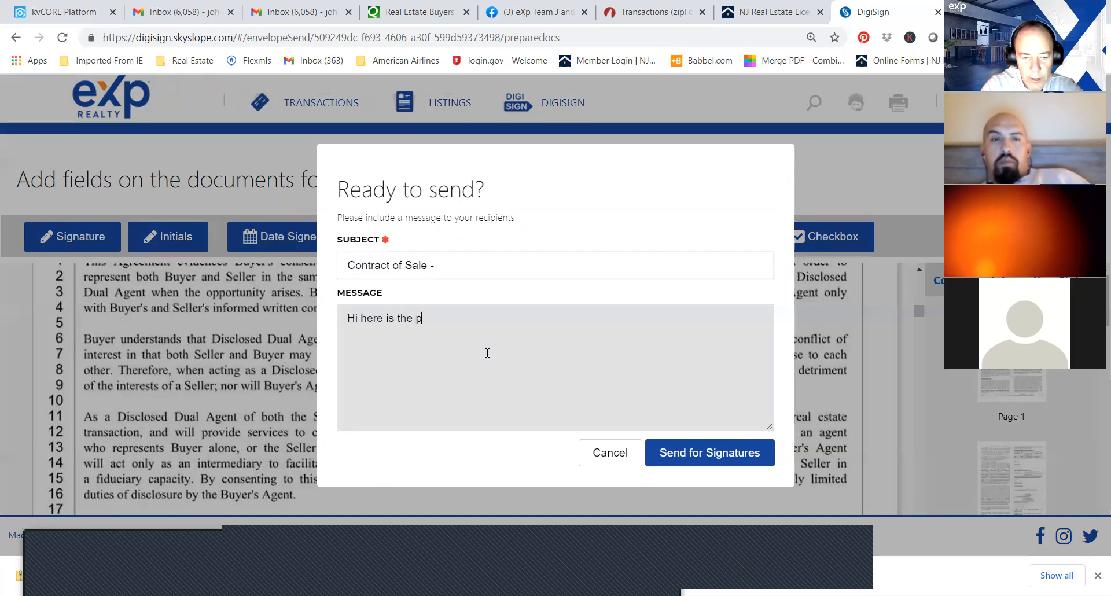
text(urchase agreemnen)
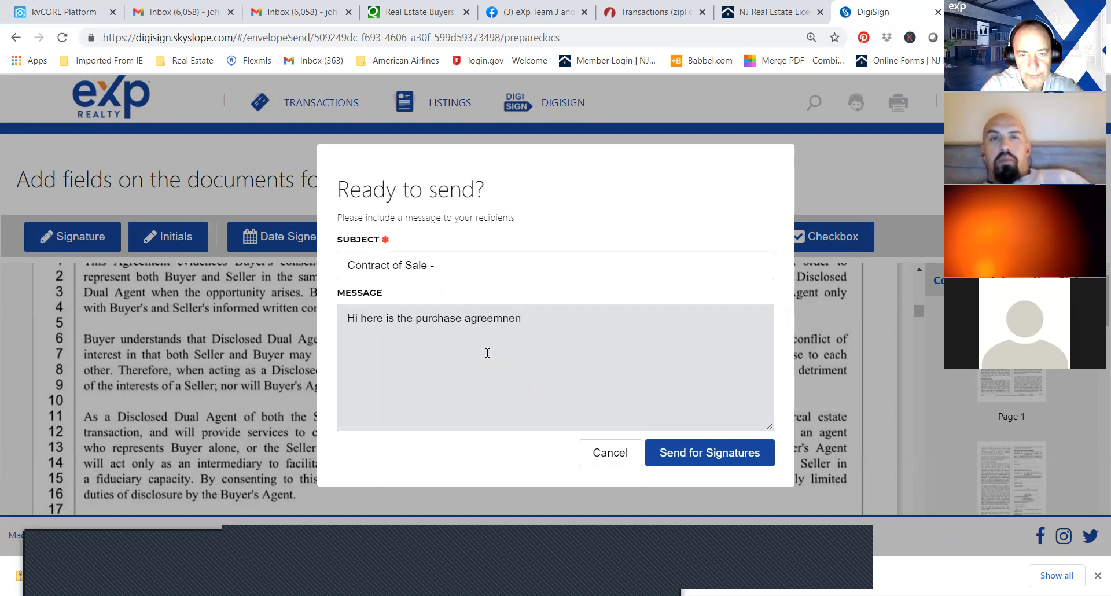
key(BackSpace)
key(BackSpace)
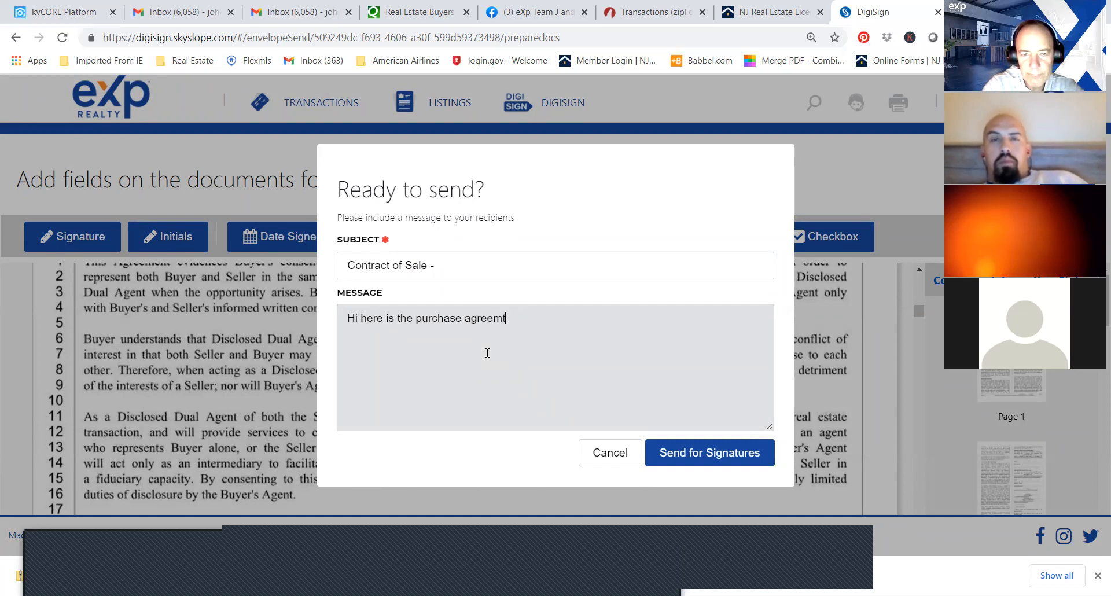
text(ent we discussed. P)
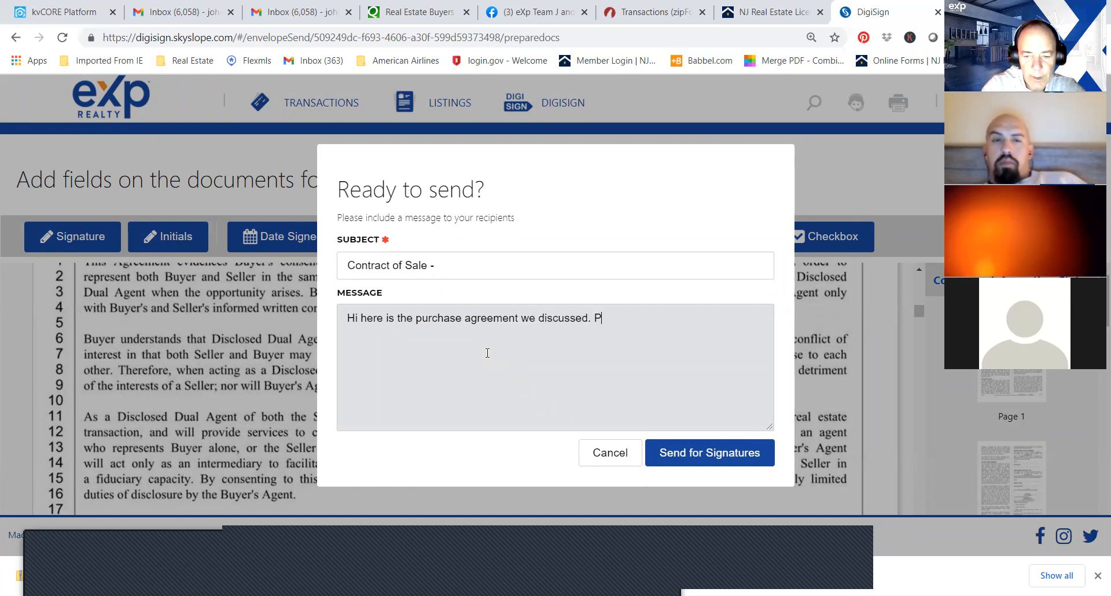
text(lease ch)
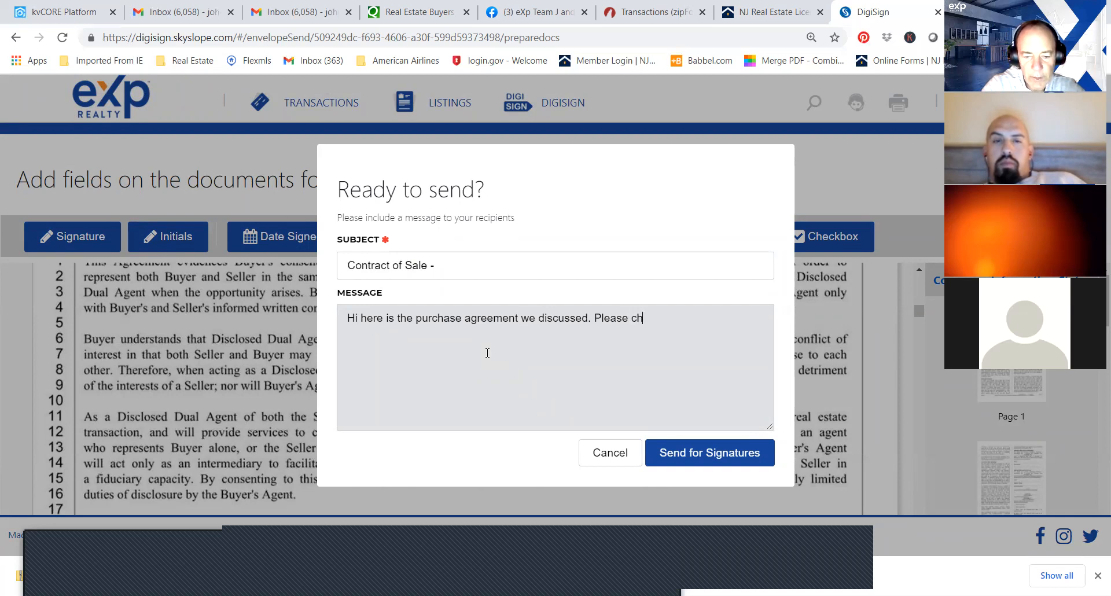
text(ose a)
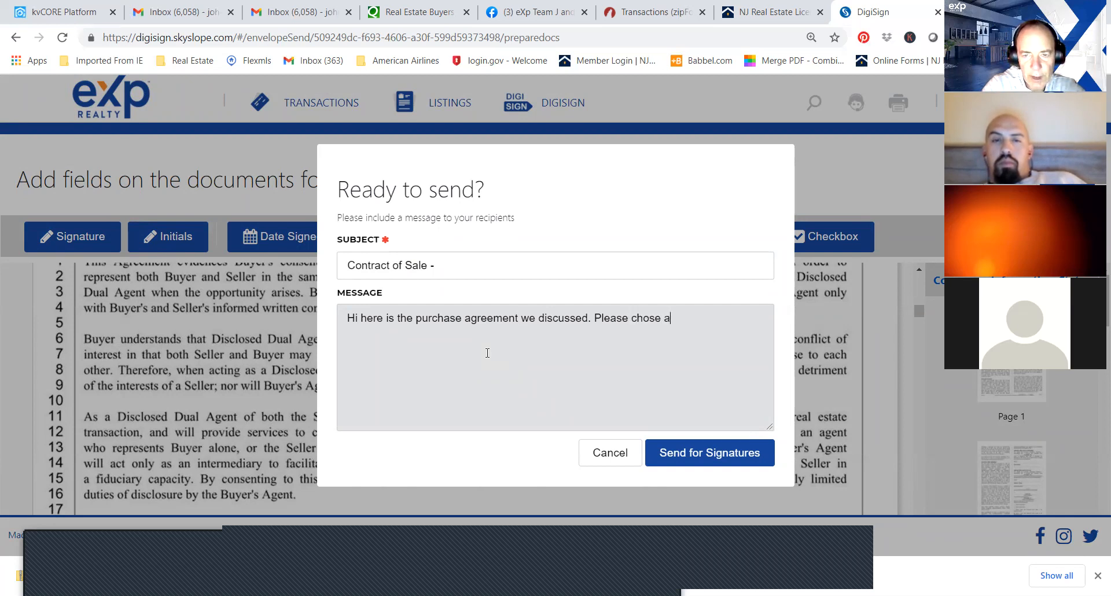
Continue the recipient message with the sentence "Please choose a signature style and click I agree.".
key(BackSpace)
key(BackSpace)
key(BackSpace)
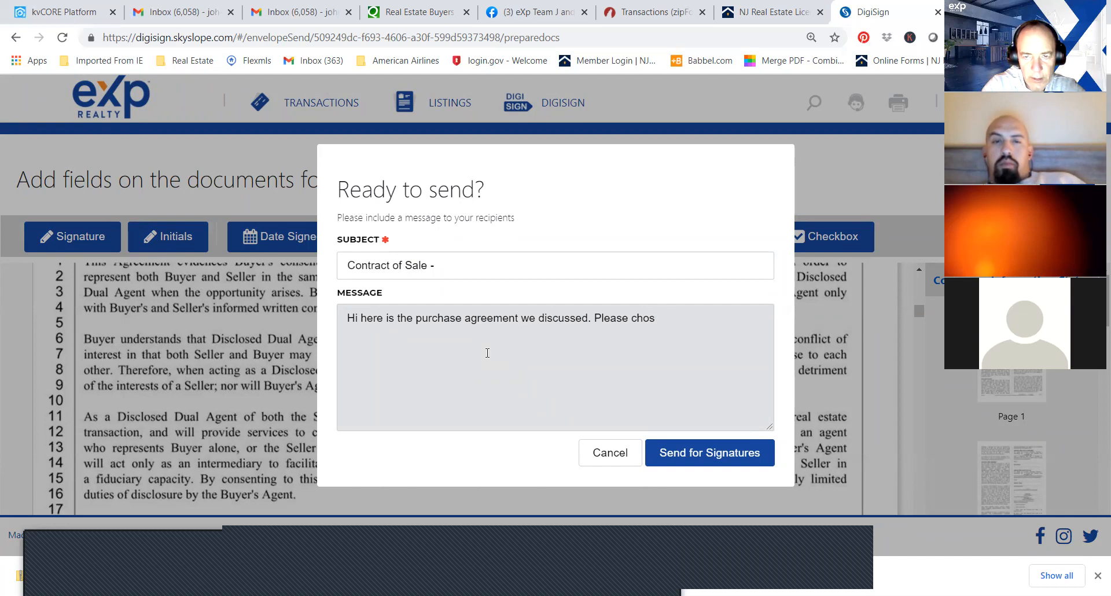
text(ose a )
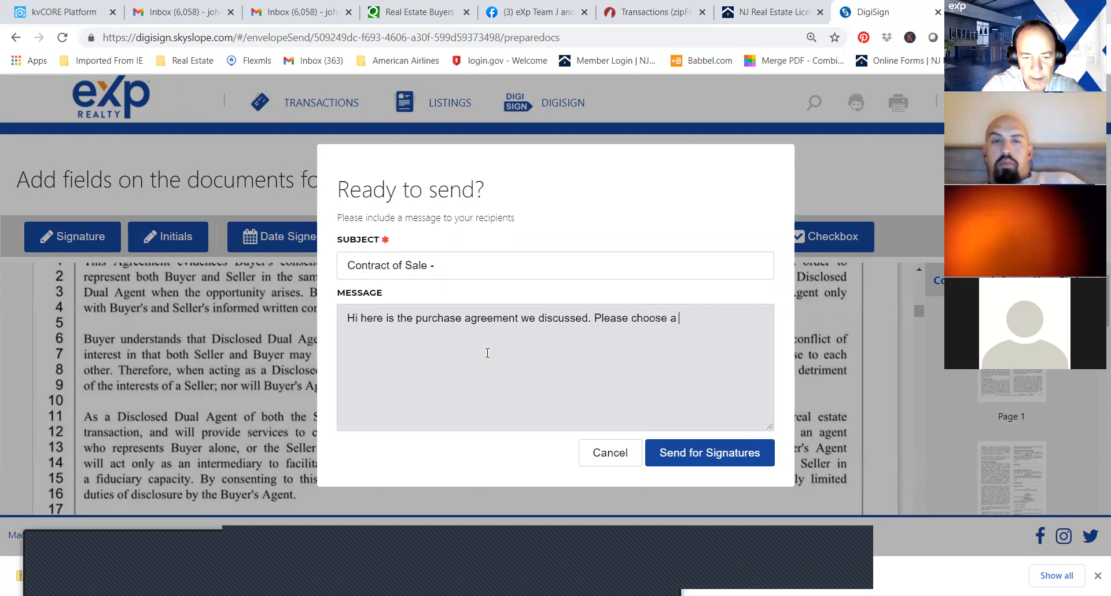
text(signautr)
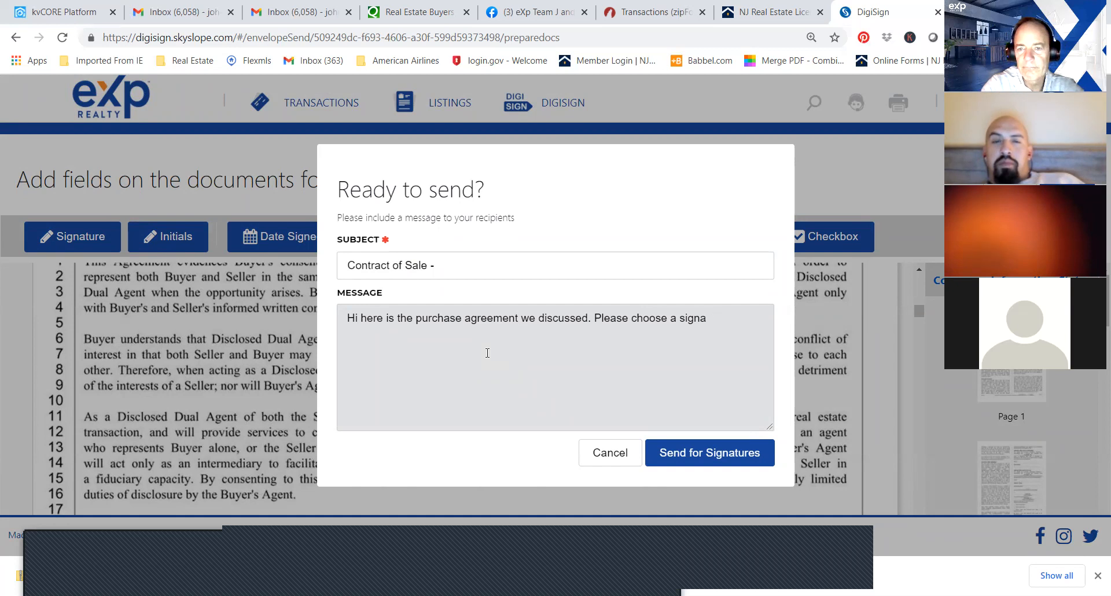
text(re )
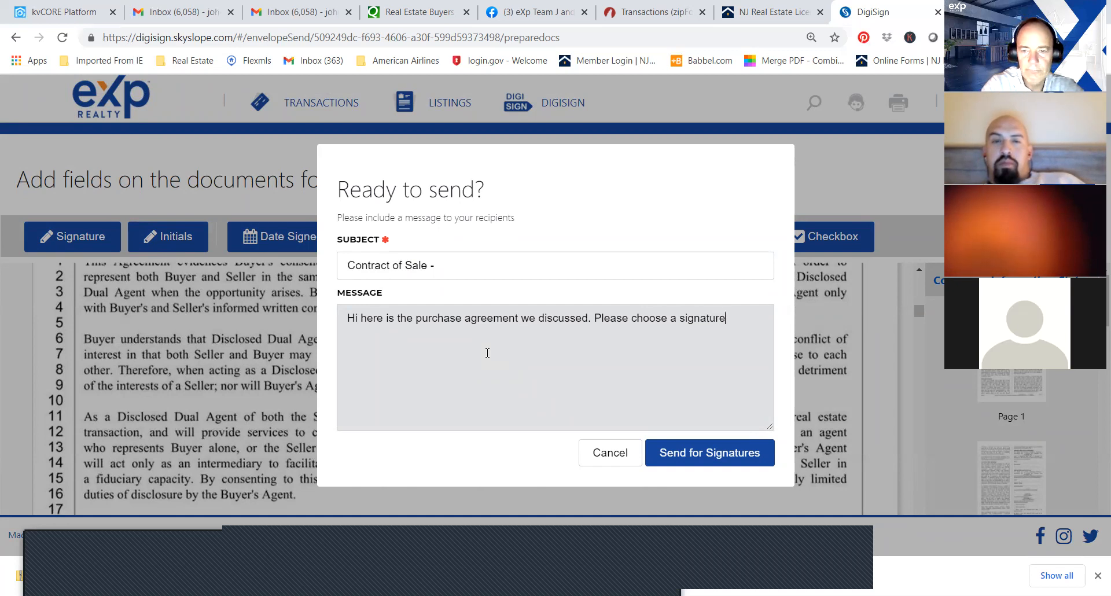
text(style and )
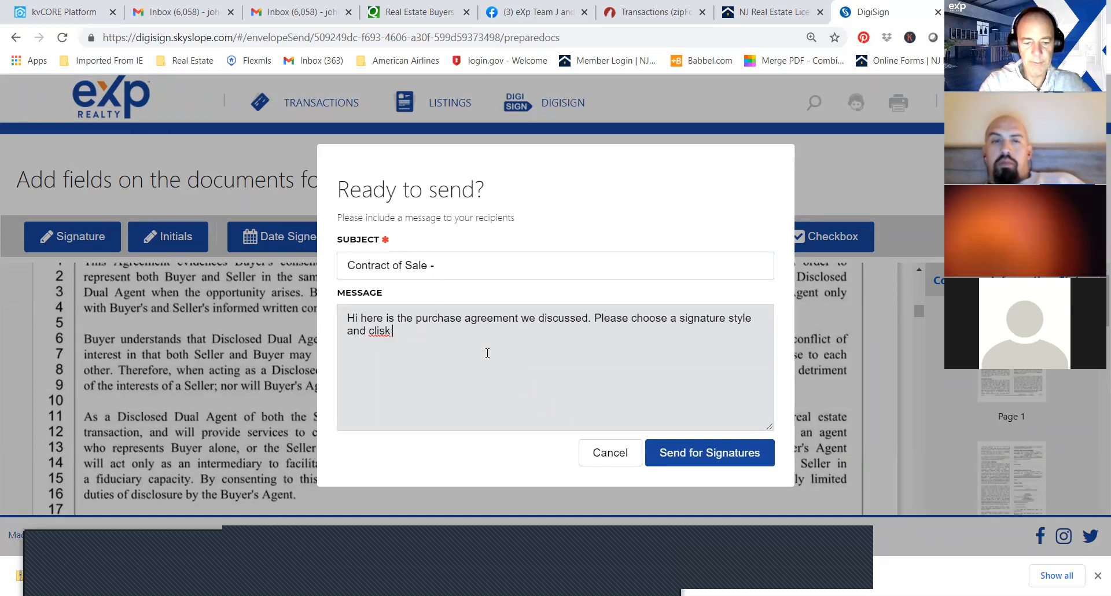
text(click l agree. On fef)
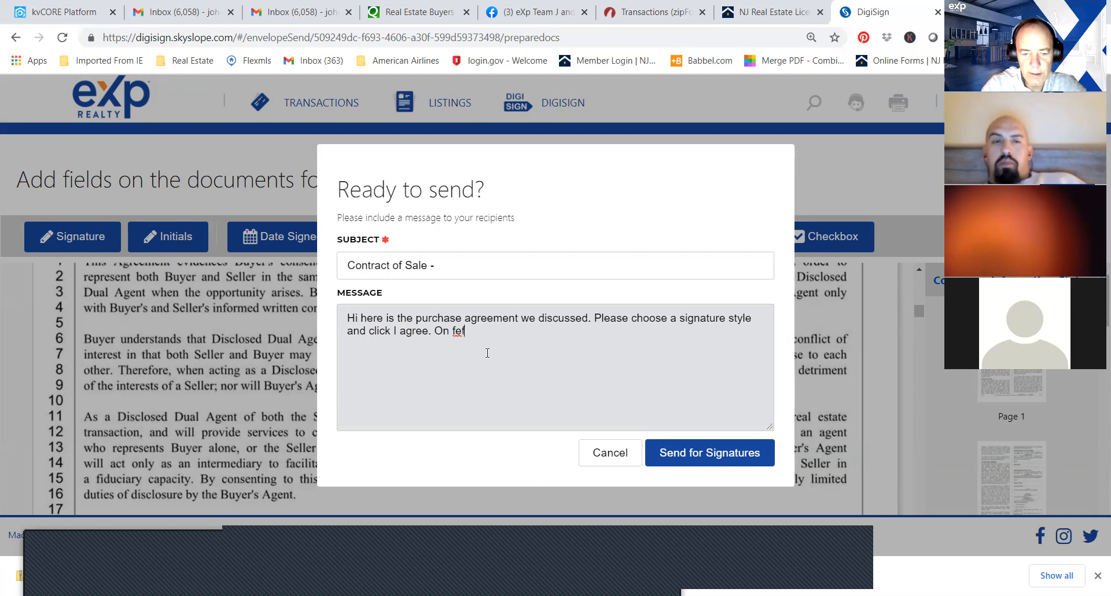
text(t sisde)
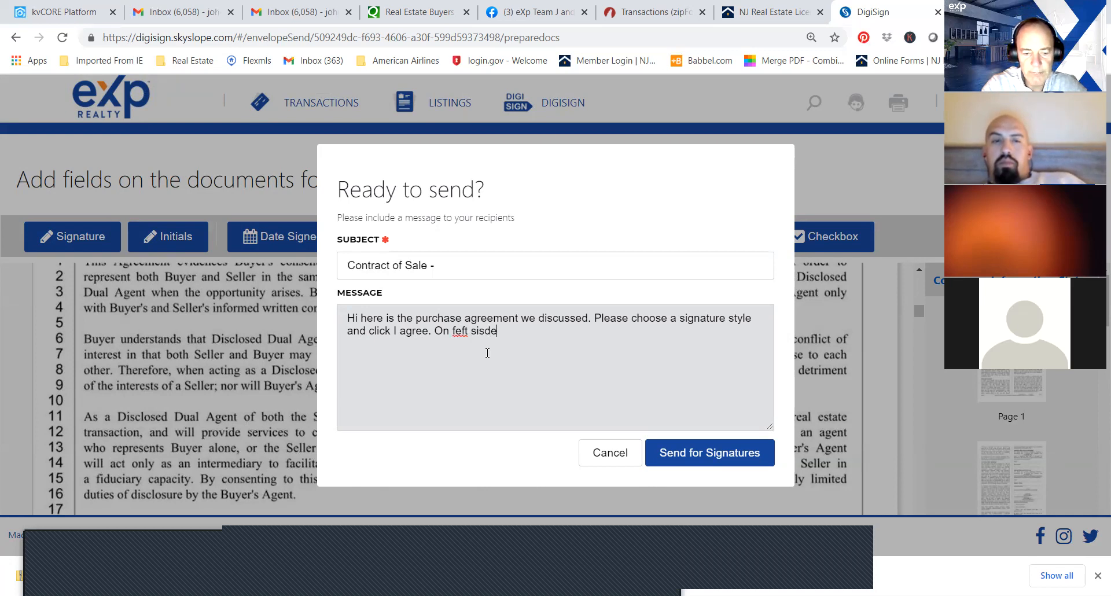
text( click)
text( blue s)
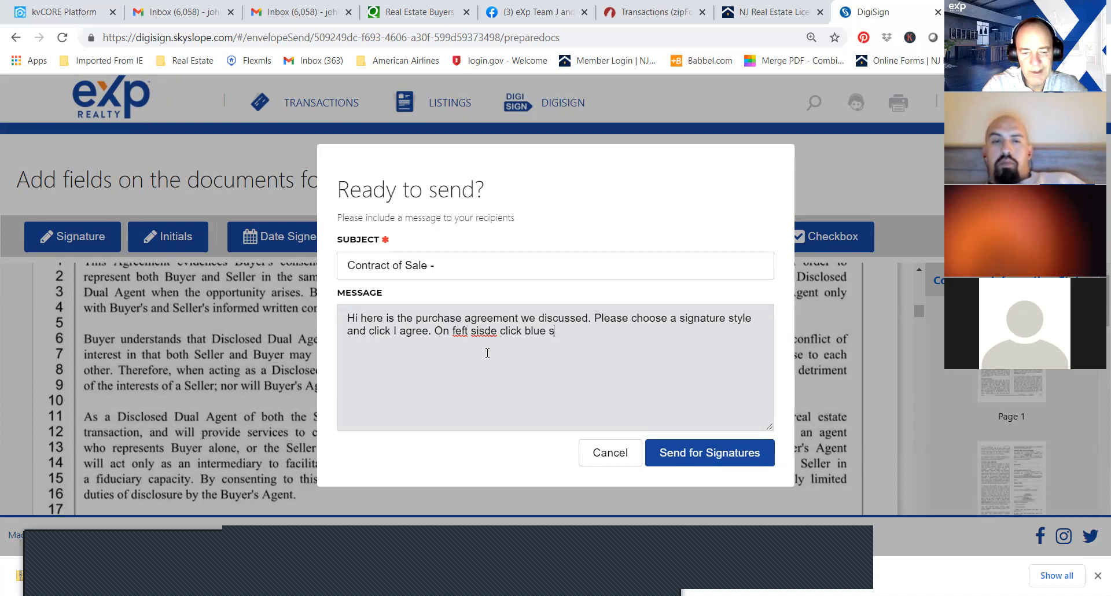
text(tart)
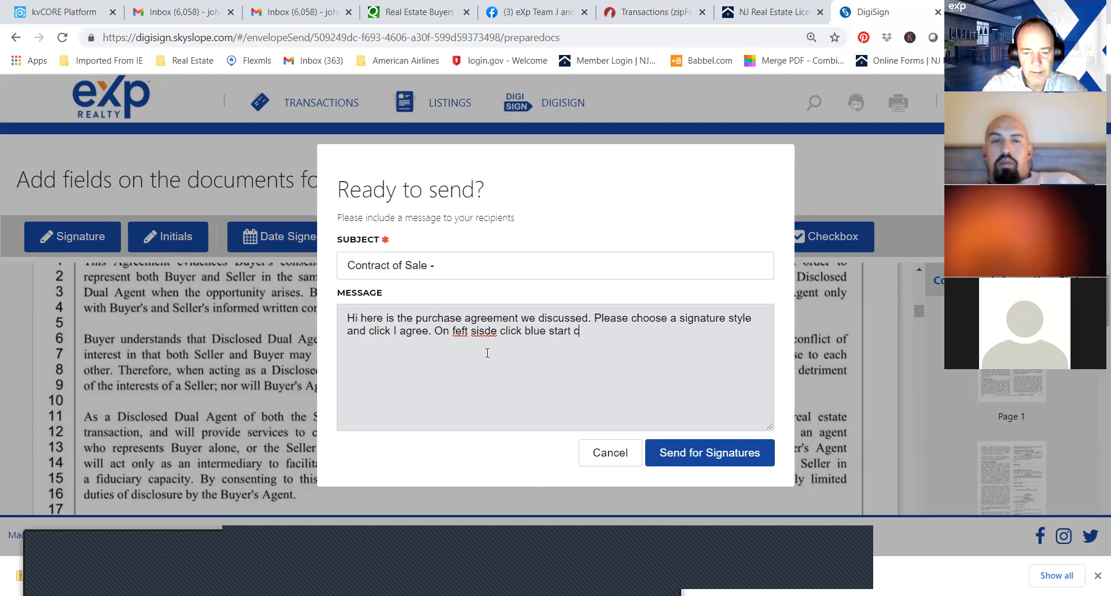
text( butt)
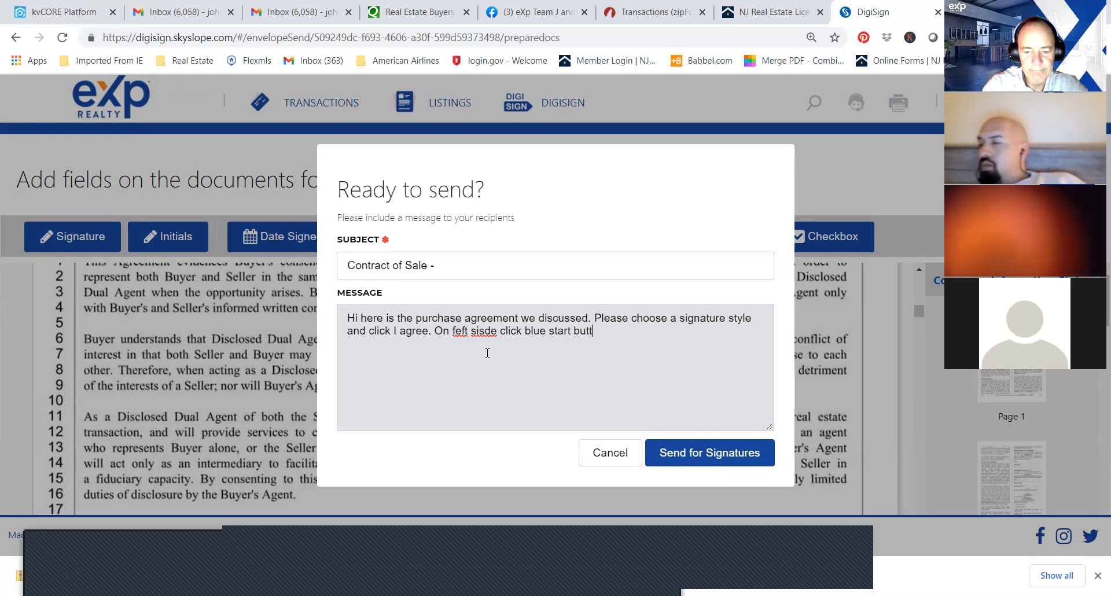
text(on.)
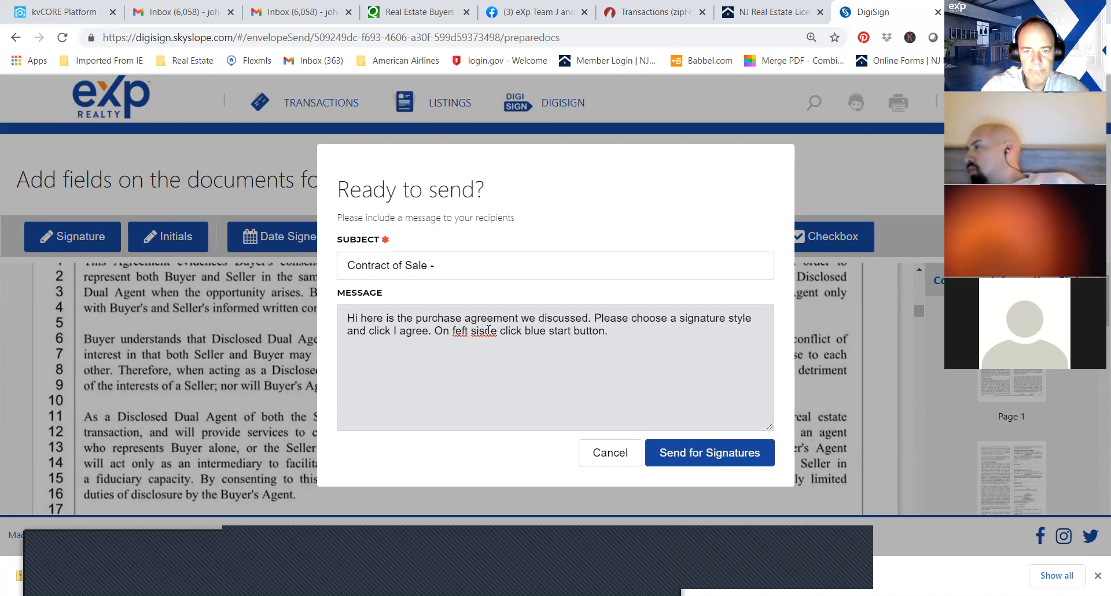
Add the instruction "On left side click blue start button." to the recipient message, correcting its misspelled words.
click(457, 331)
key(BackSpace)
text(l)
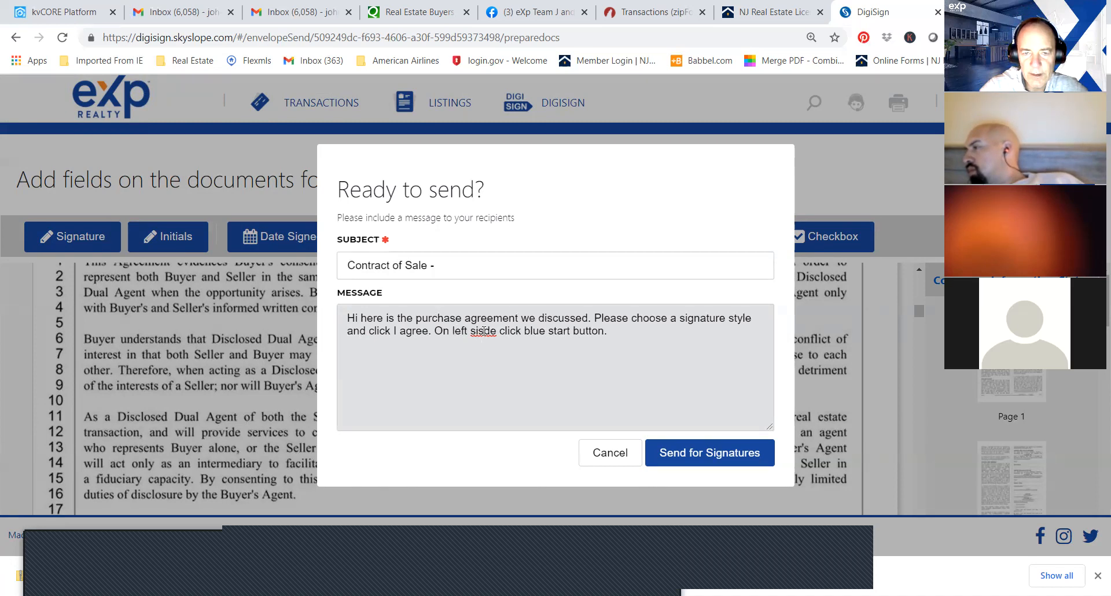
click(484, 331)
key(BackSpace)
Add the instruction "Click each blue shaded area to initial and sign where indicated." at the end of the recipient message.
click(609, 332)
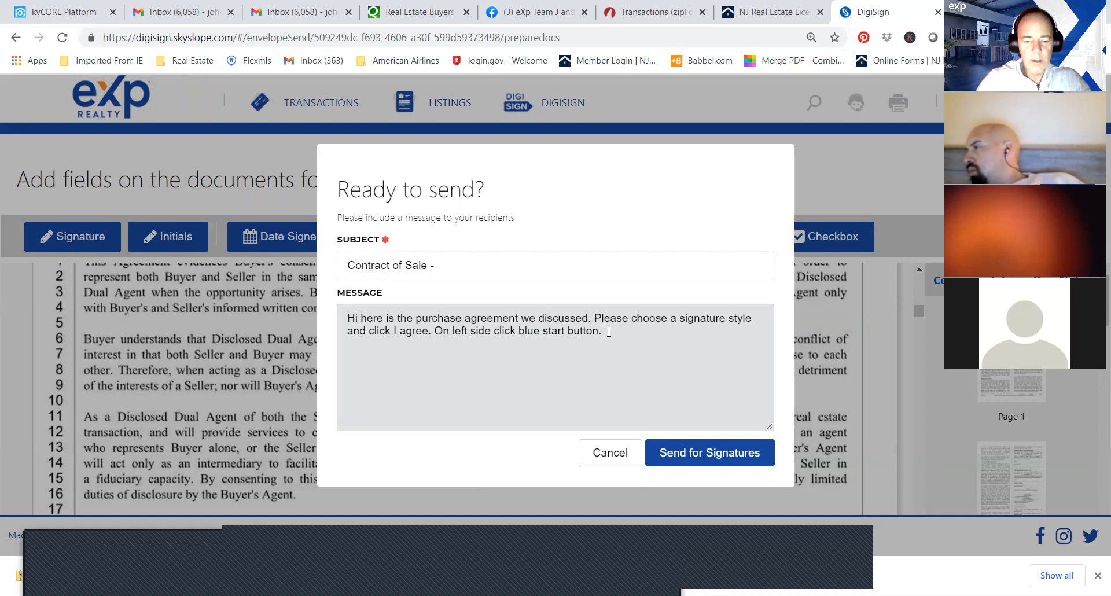
text(CLick e)
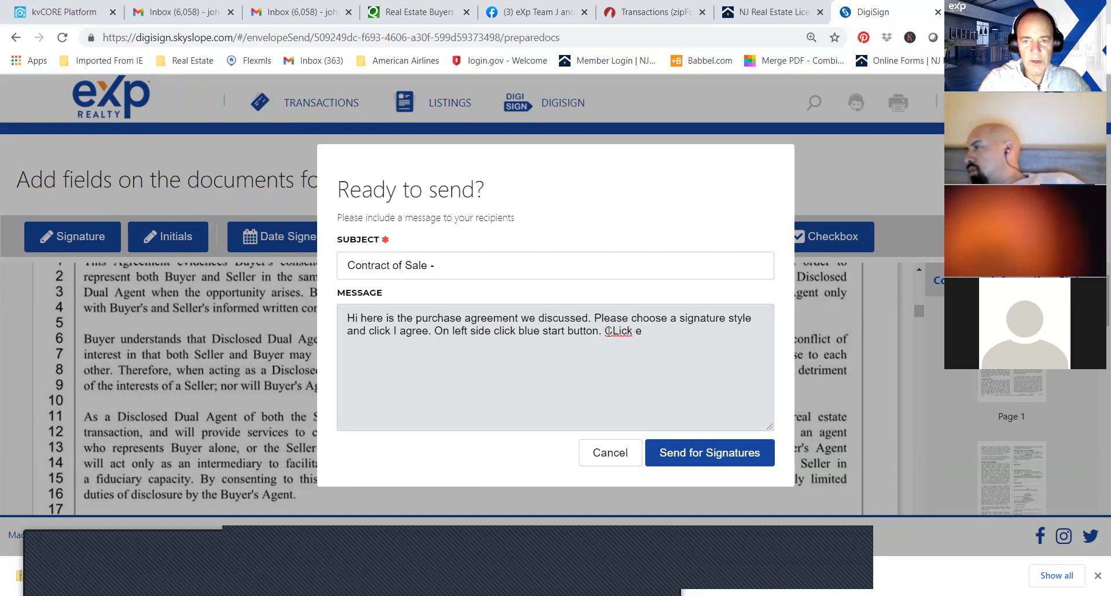
key(BackSpace)
key(BackSpace)
key(BackSpace)
key(BackSpace)
key(BackSpace)
text(liack each)
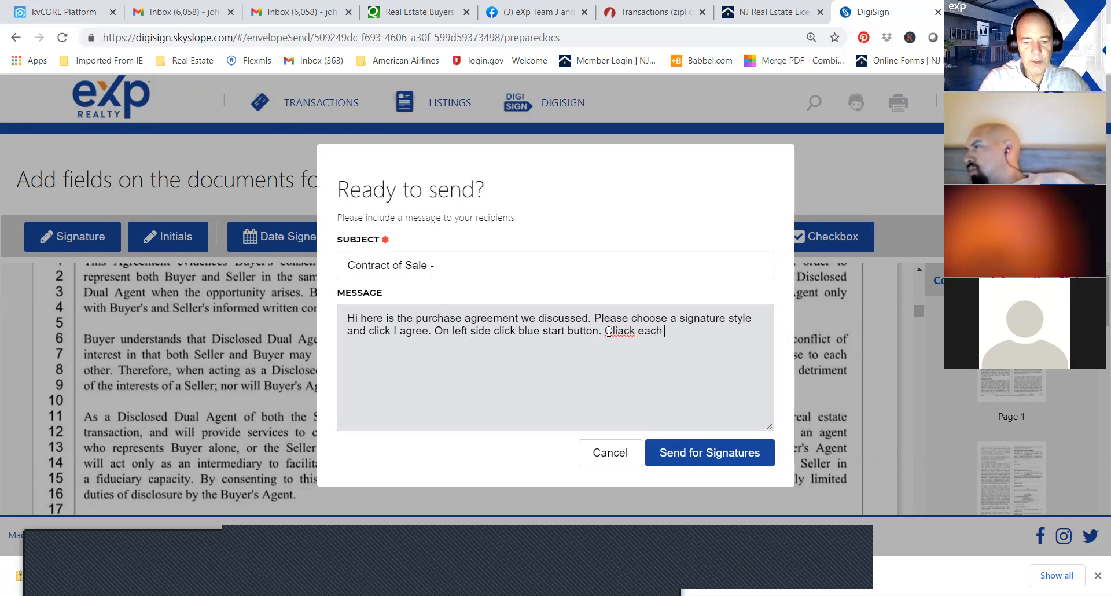
text( blue)
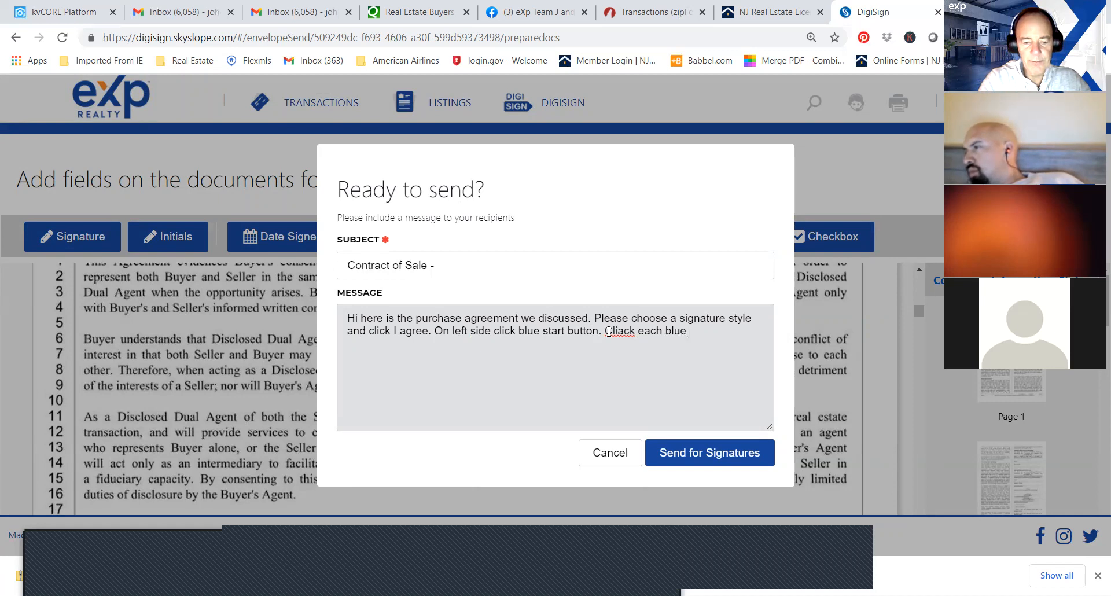
text(haded area to)
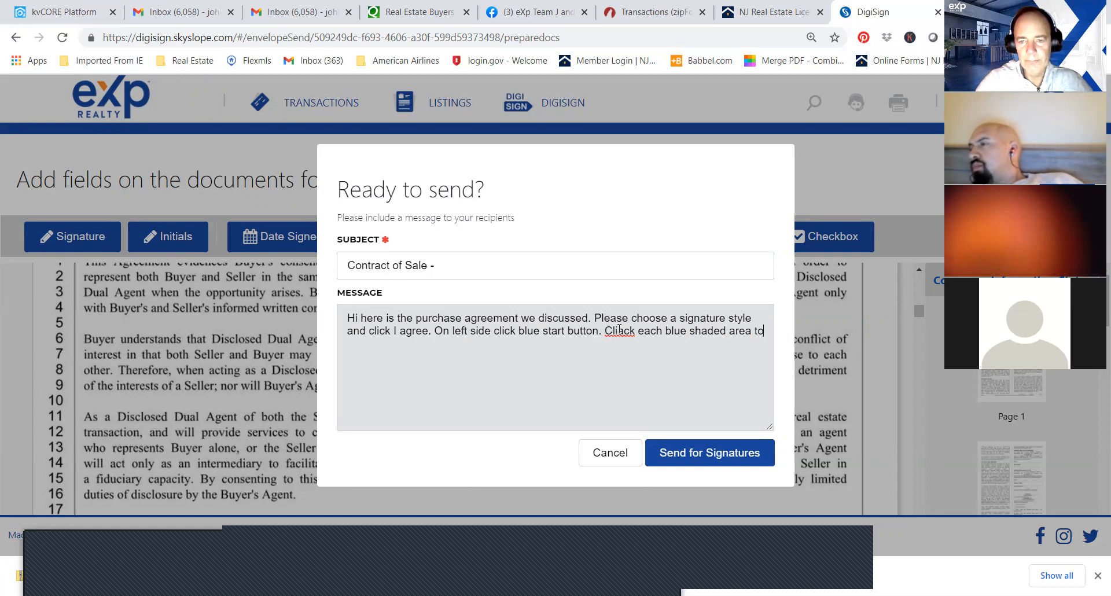
key(BackSpace)
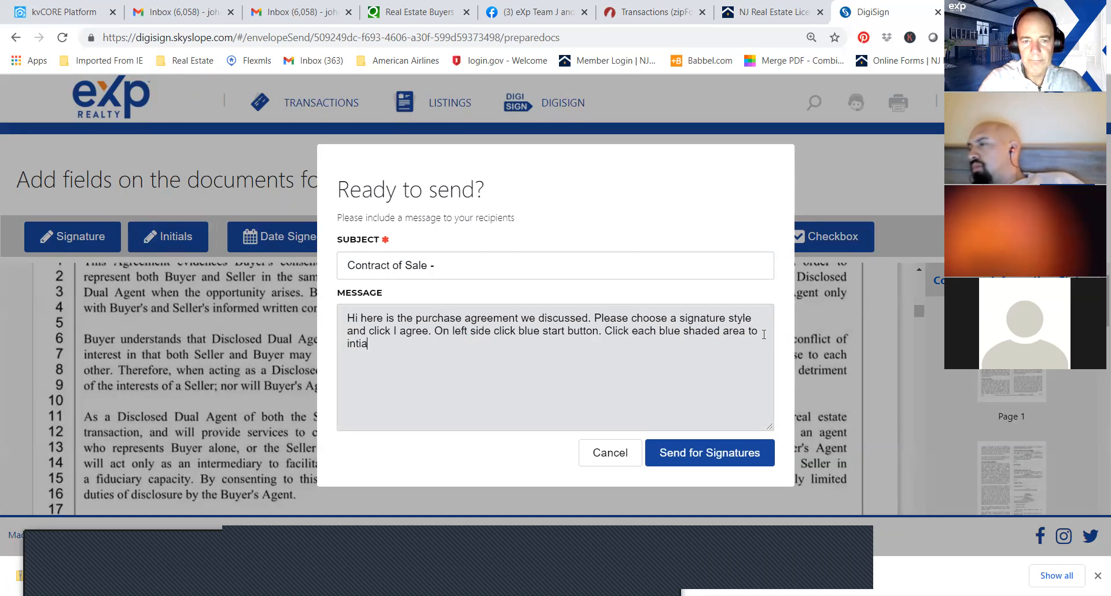
text(tal)
key(BackSpace)
key(BackSpace)
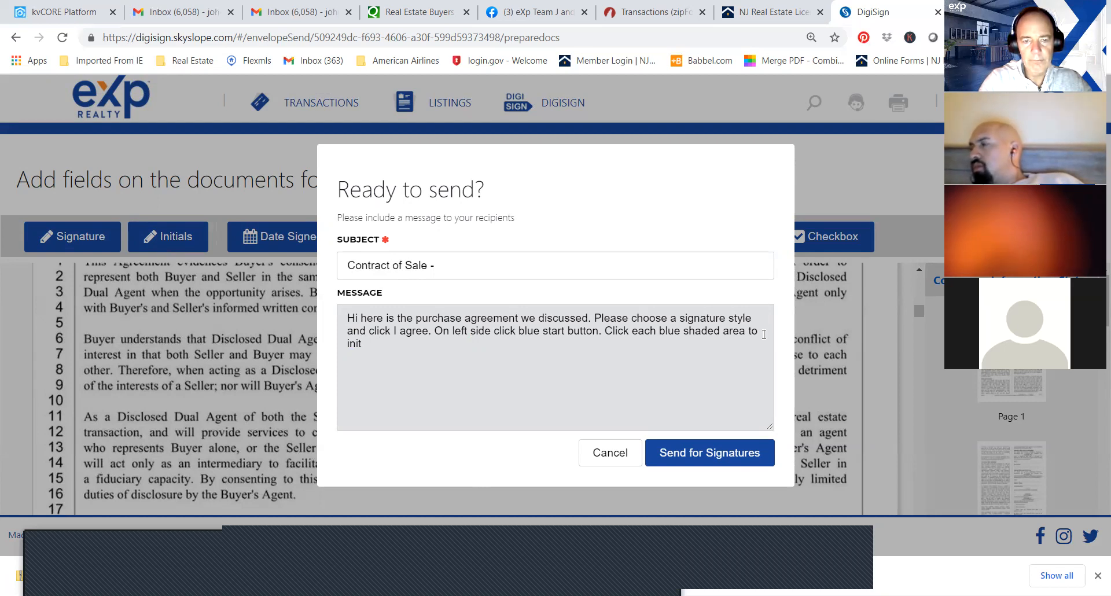
text(ial a)
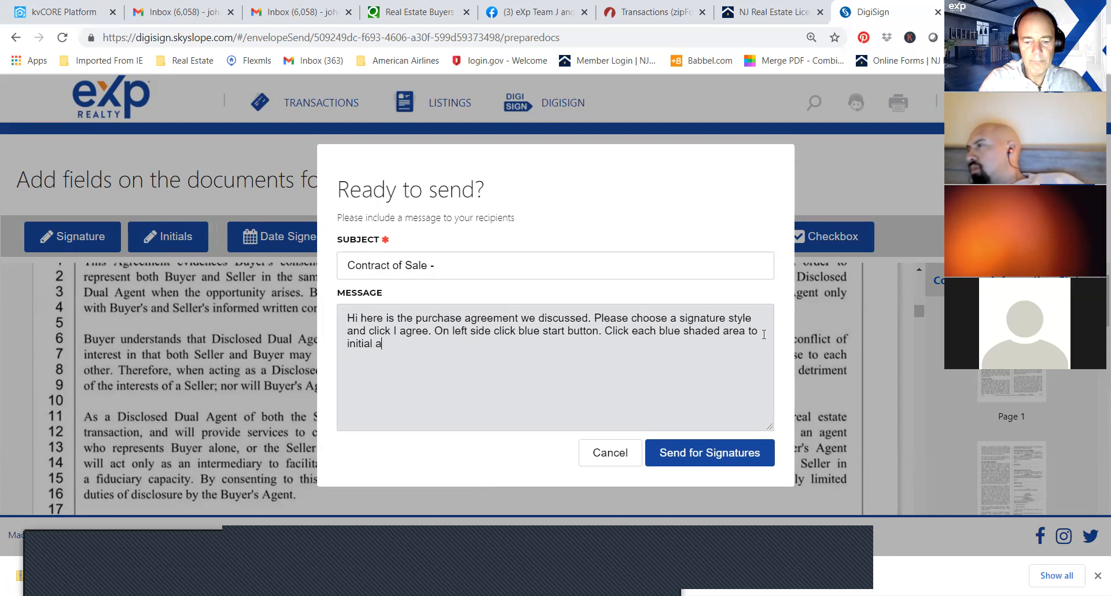
text(nd sign where indicated. Anys)
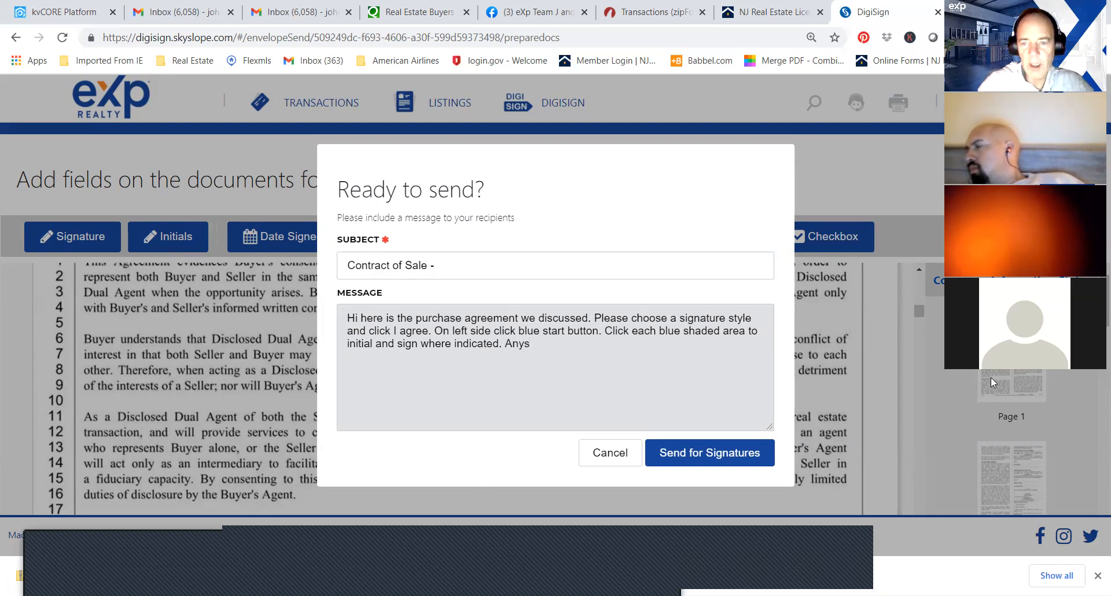
Send the envelope for signatures, including a resend of the buyer's e-mail, and choose to sign it now.
click(716, 456)
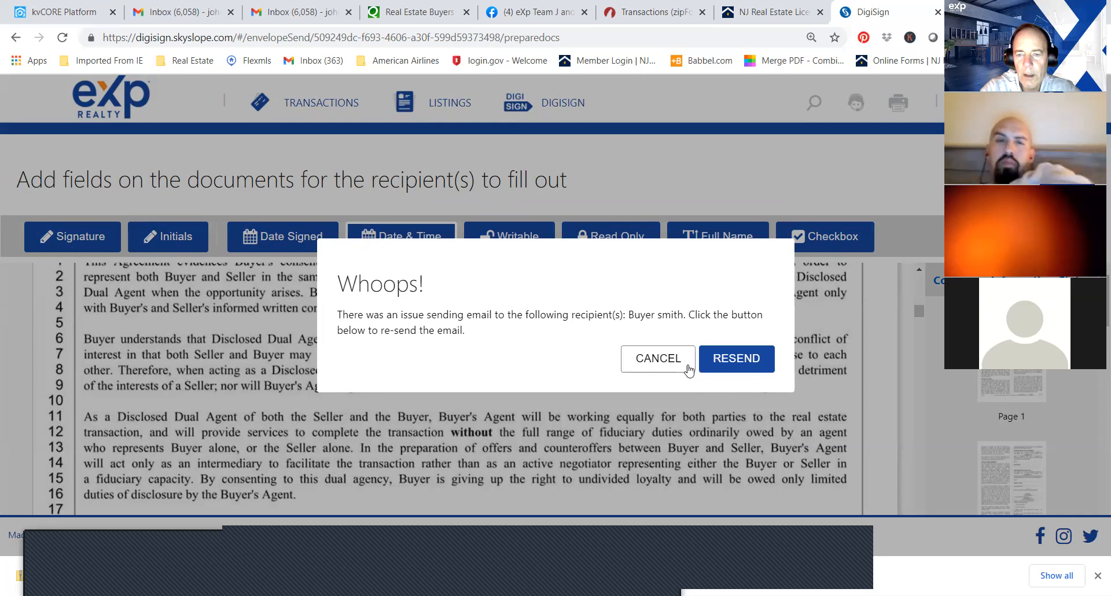
click(725, 368)
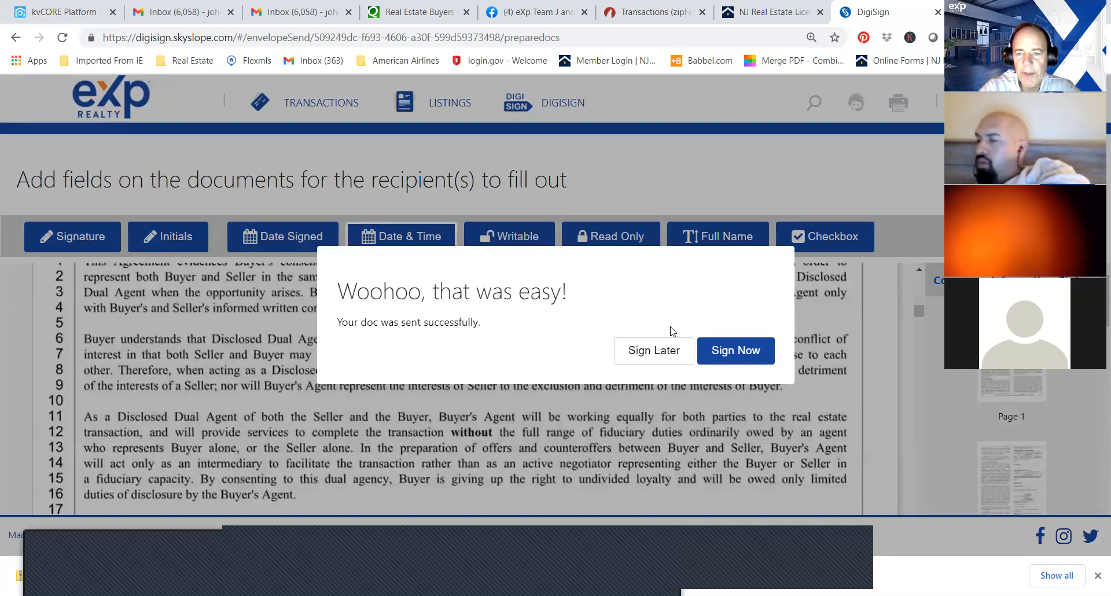
click(742, 350)
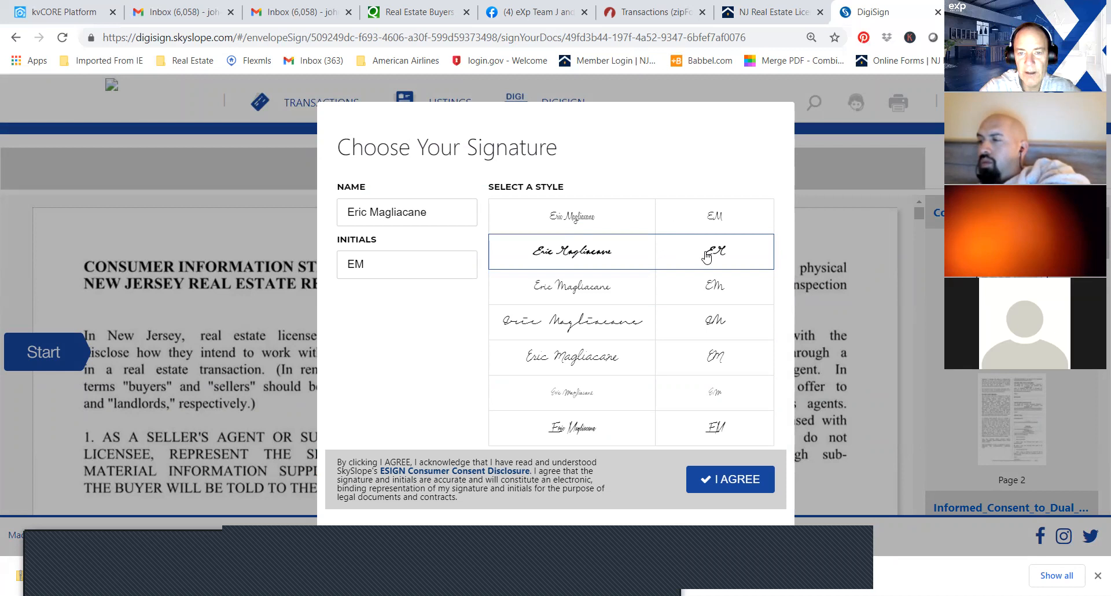
Agree to the selected signature style and sign the salesperson signature field on the Informed Consent to Dual Agency.
click(725, 480)
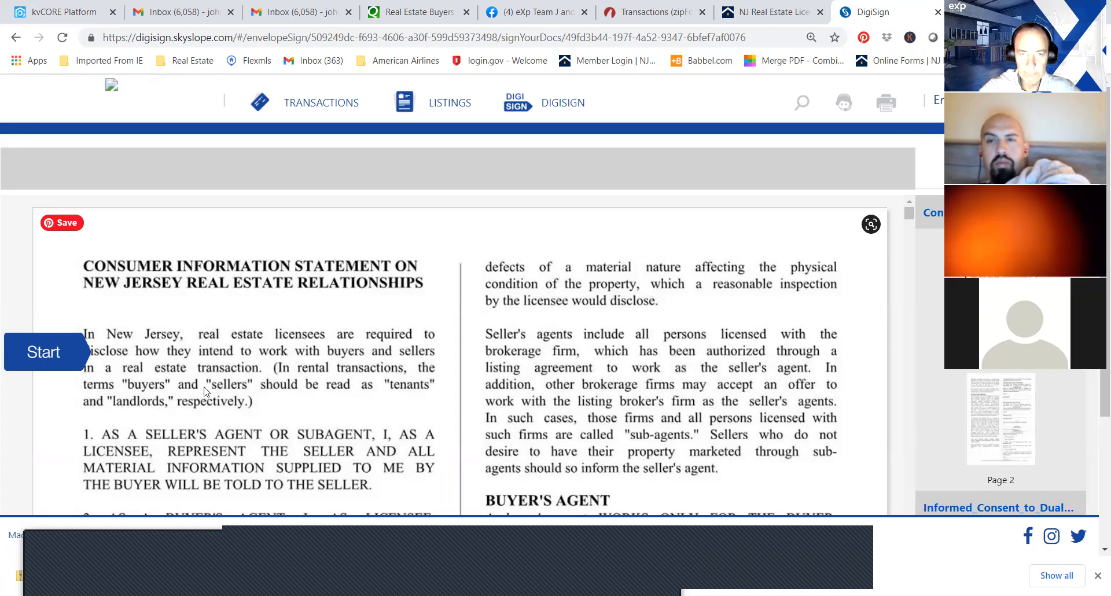
click(38, 352)
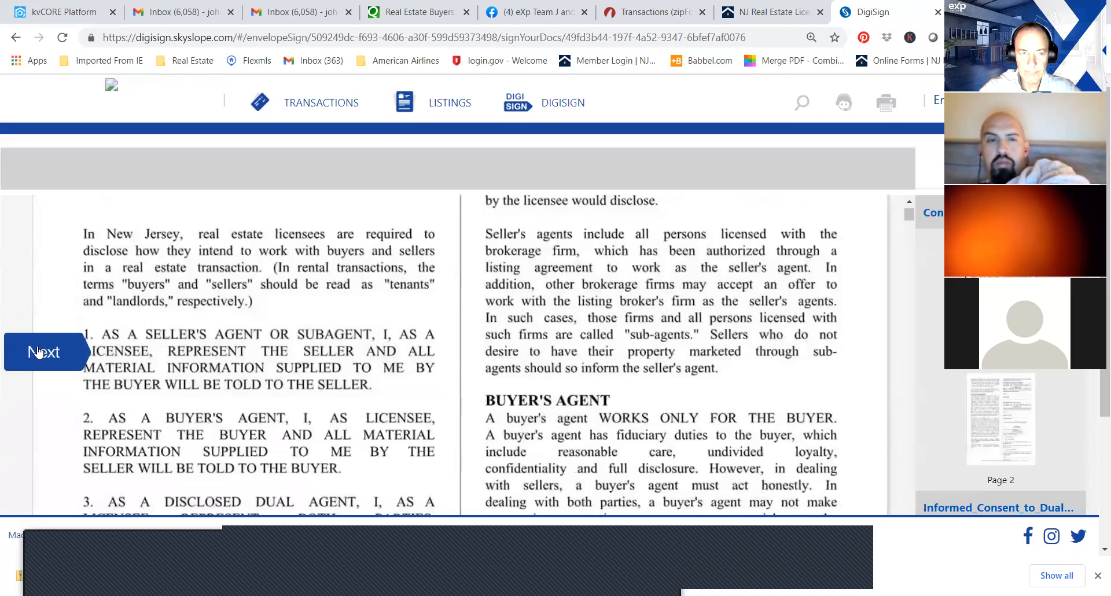
drag(910, 251, 900, 209)
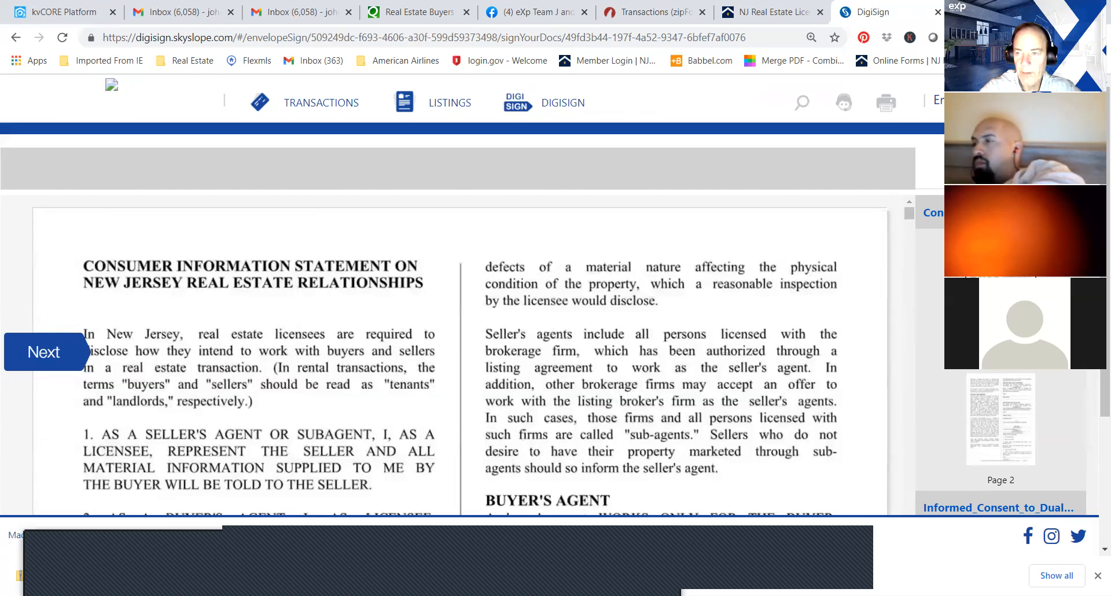
scroll(900, 210, down, 2)
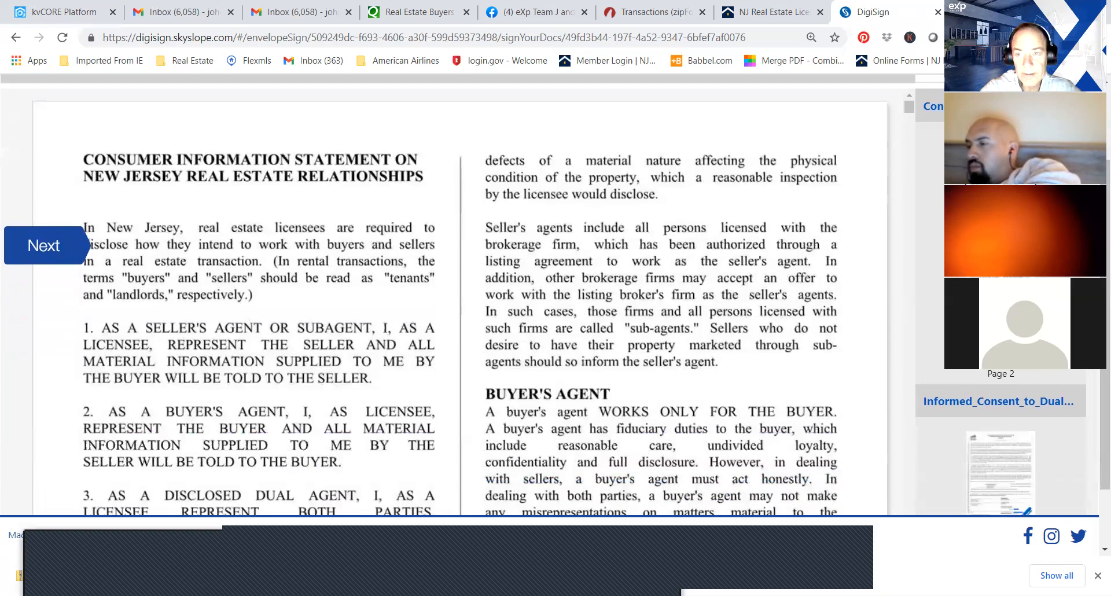
drag(908, 108, 908, 119)
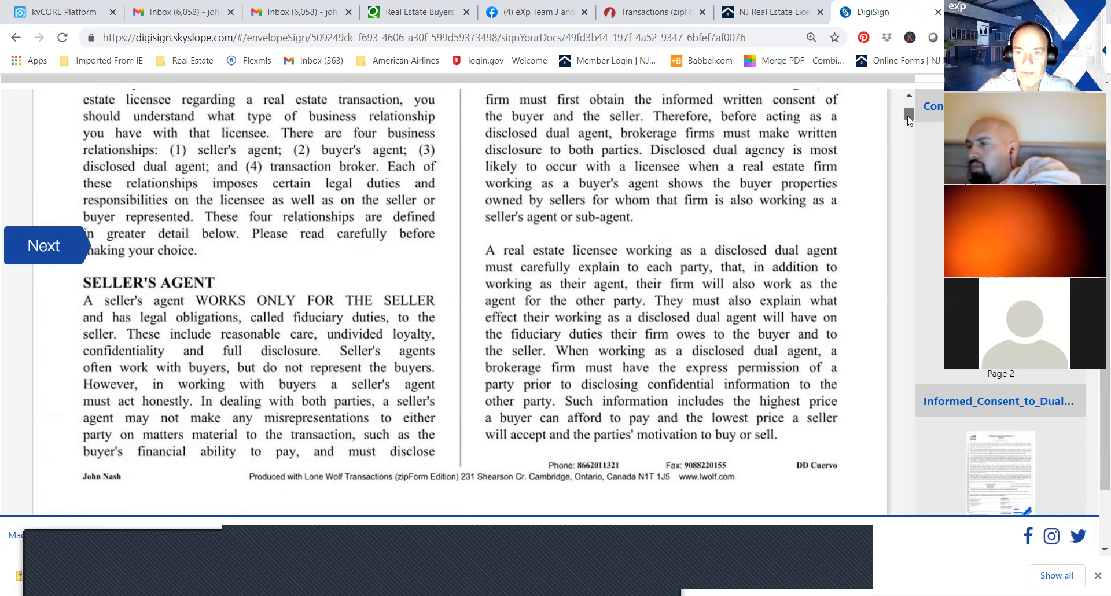
drag(908, 119, 910, 147)
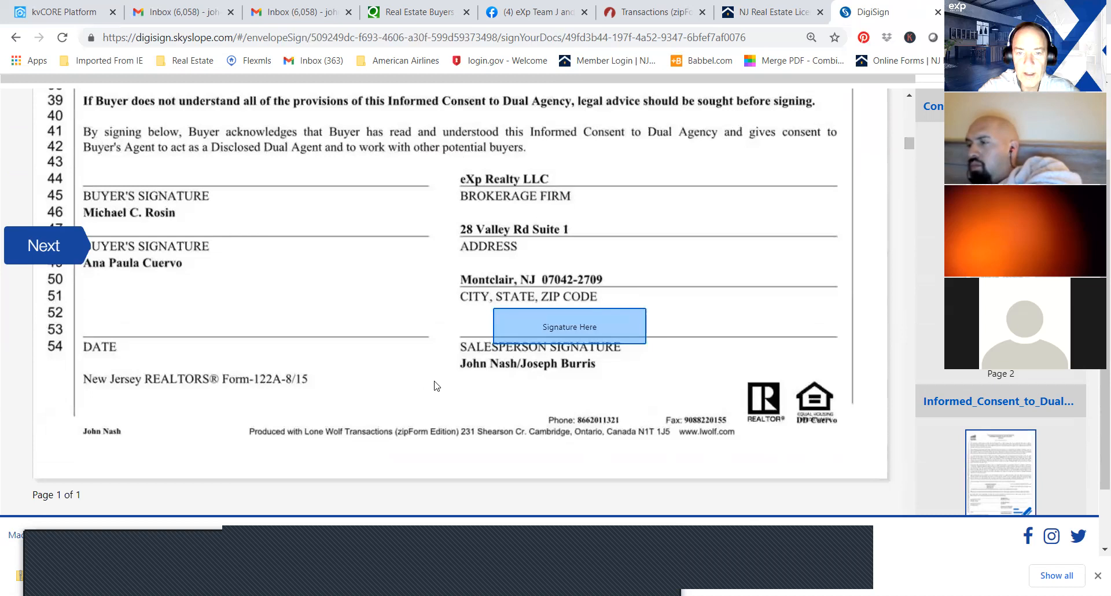
click(535, 322)
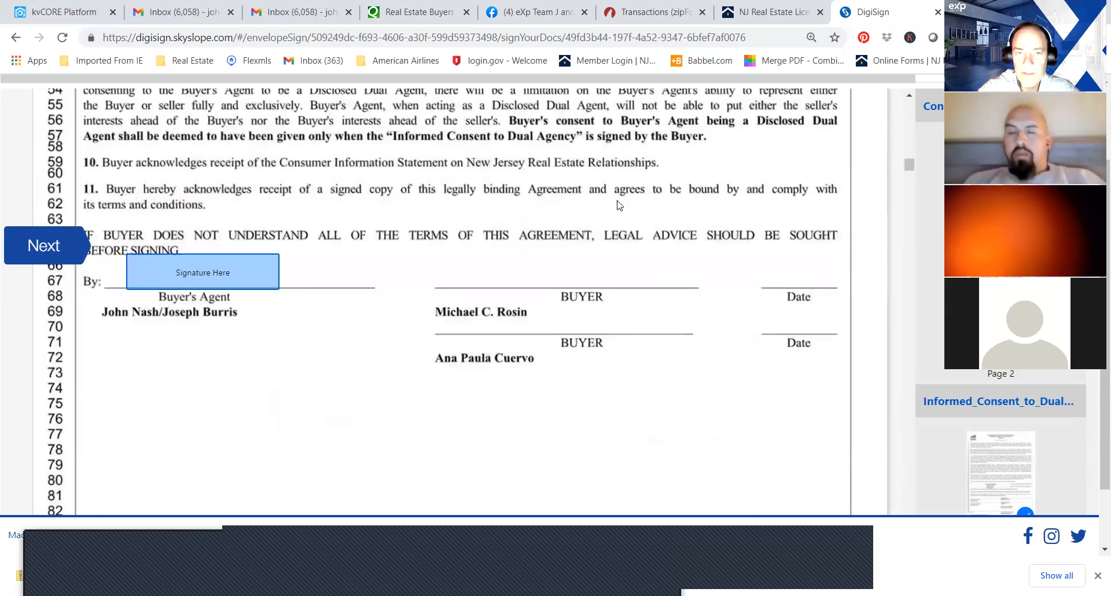
Go past the buyer agency agreement to the lead-based paint disclosure and sign its Selling/Buyer's Agent field.
drag(908, 165, 909, 152)
scroll(128, 288, down, 3)
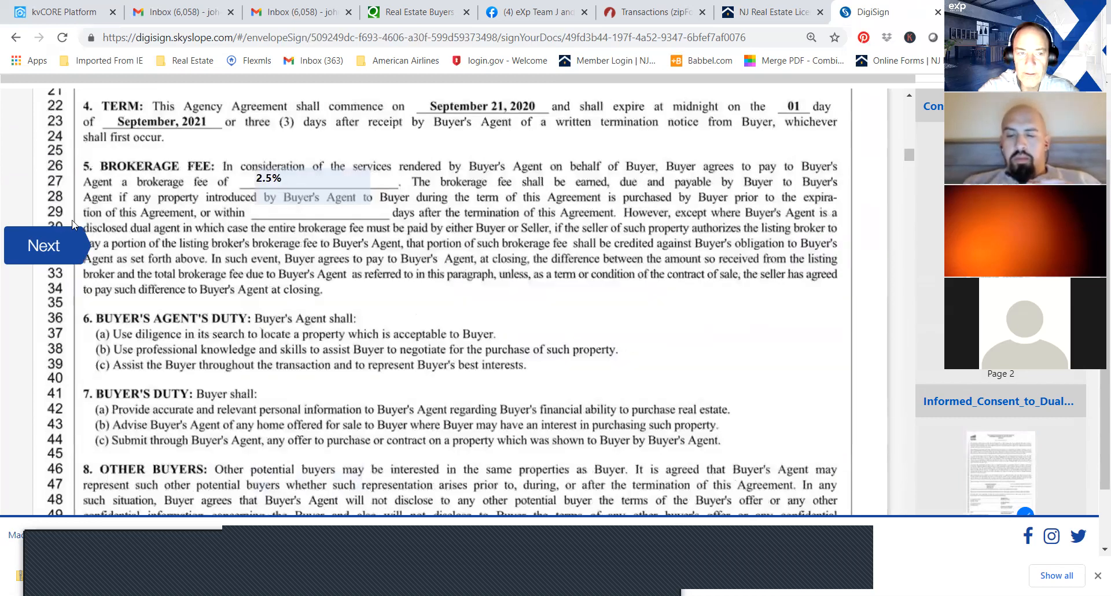
click(61, 246)
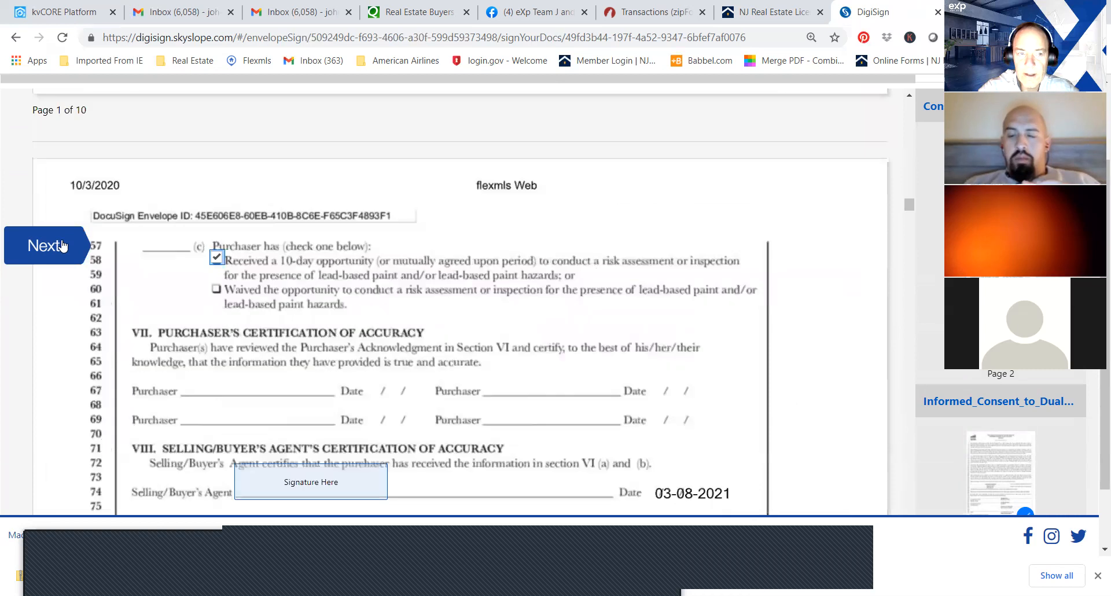
click(63, 246)
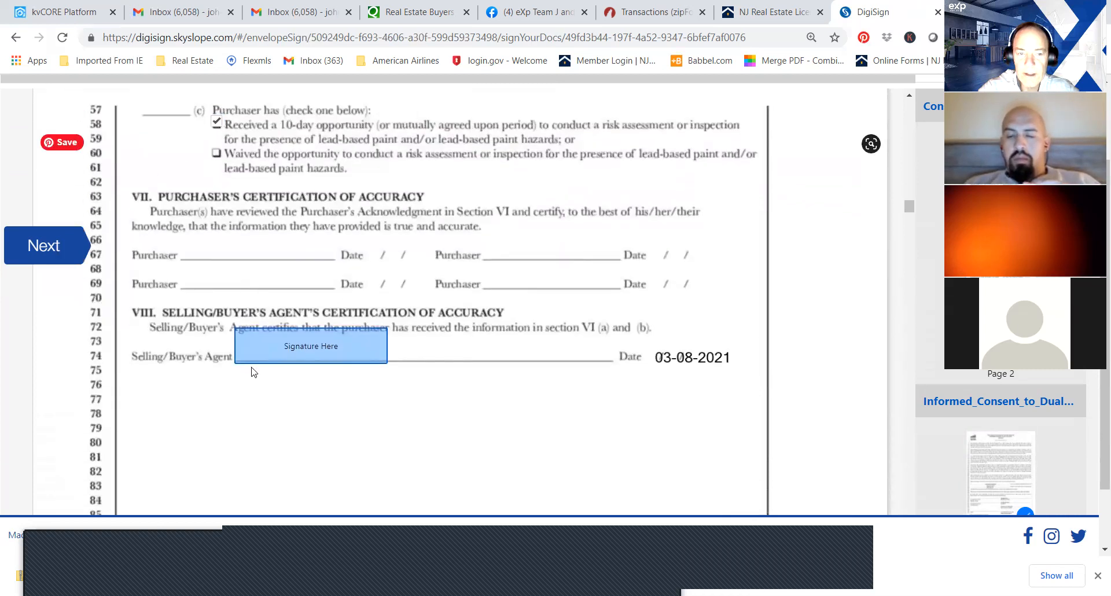
click(315, 280)
click(63, 245)
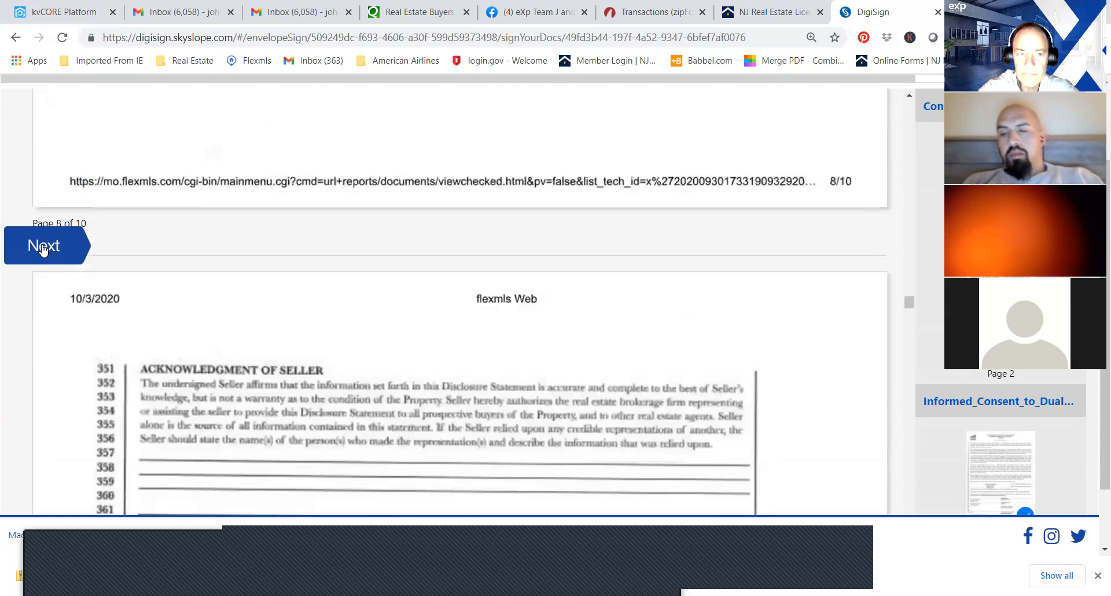
Sign the remaining agent and broker fields in the agency agreement, property disclosure and contract of sale, and complete the signing.
click(42, 246)
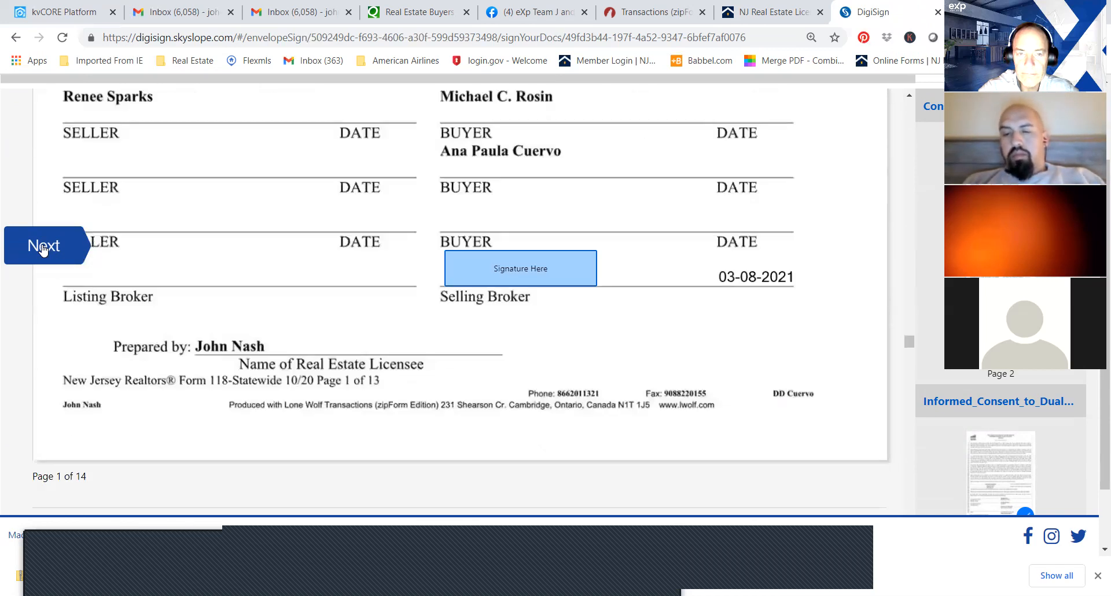
click(42, 247)
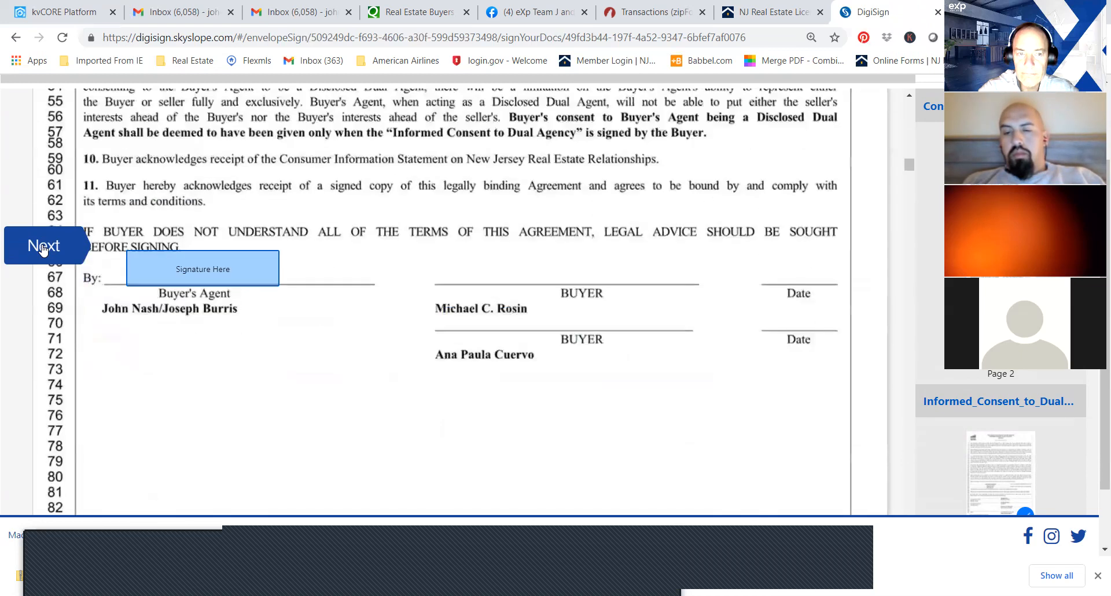
click(172, 279)
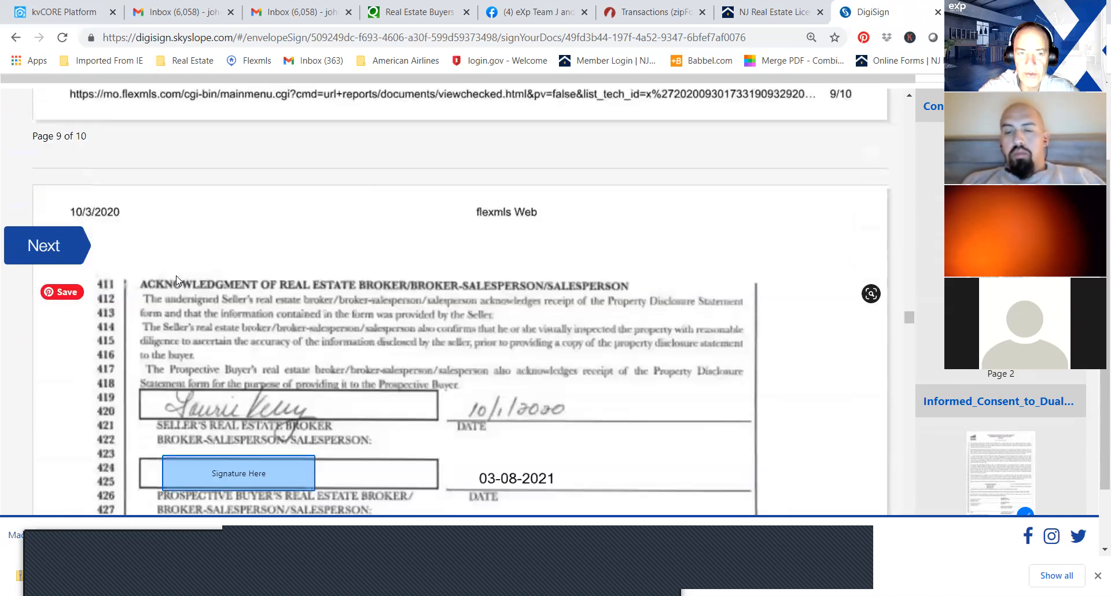
click(234, 271)
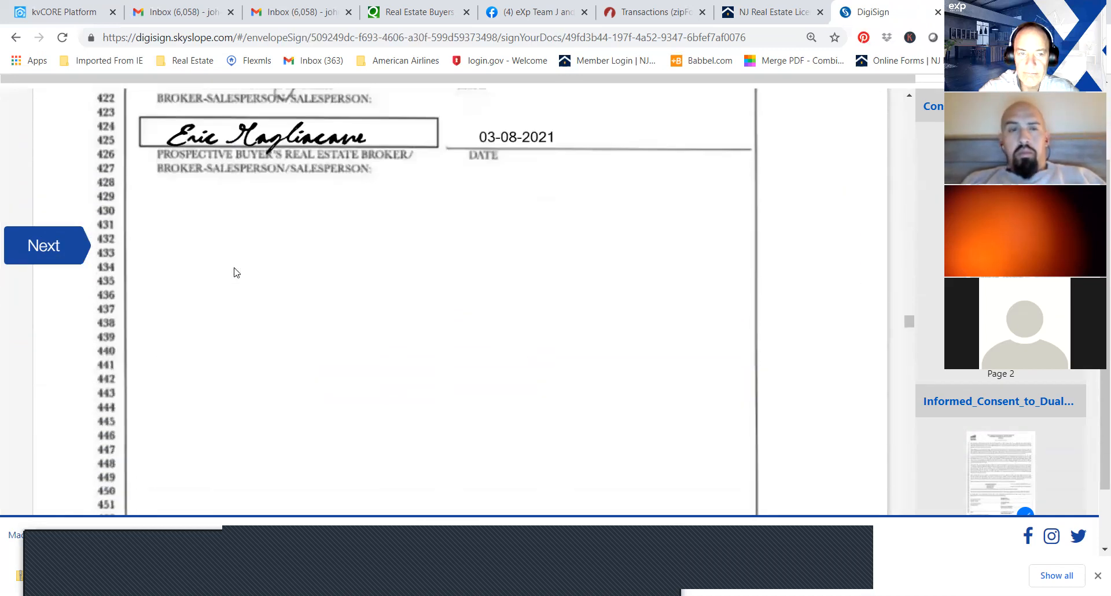
click(534, 281)
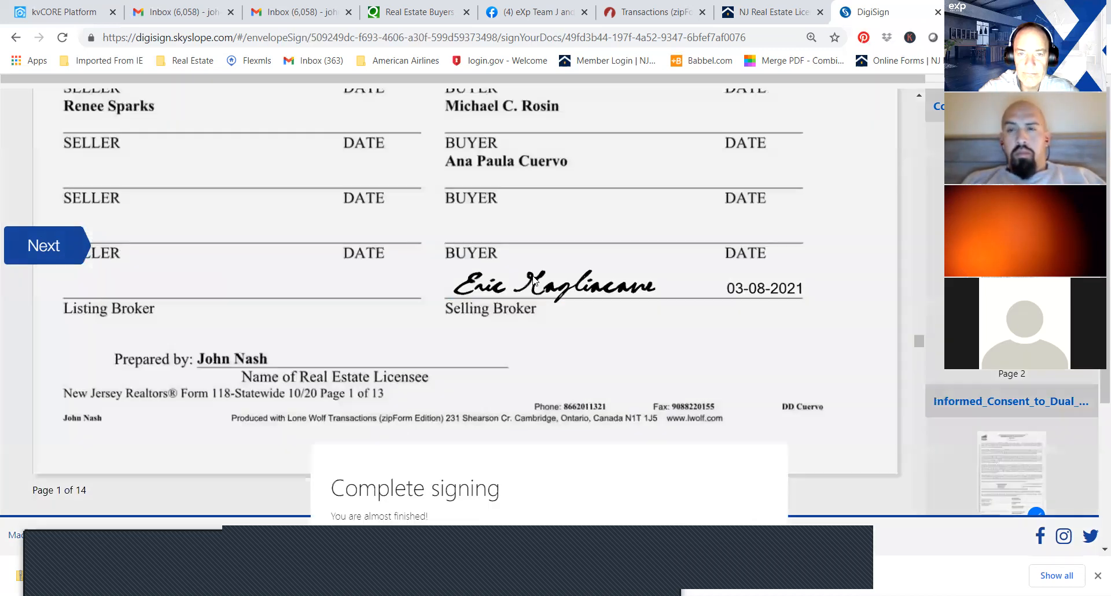
click(755, 367)
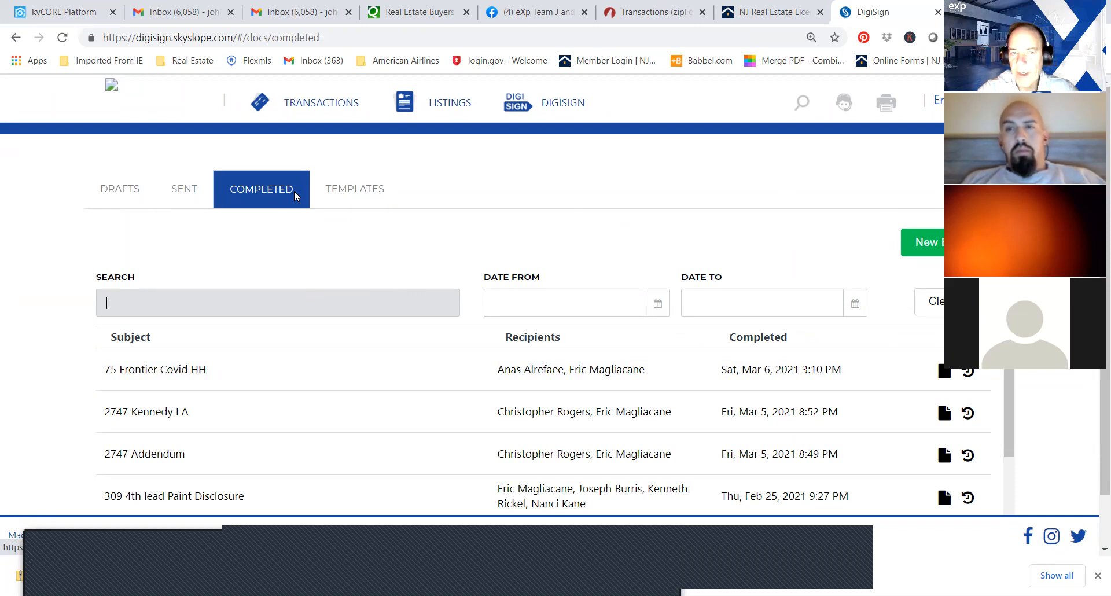
Look through the DigiSign lists of draft envelopes, completed envelopes and shared templates.
click(137, 184)
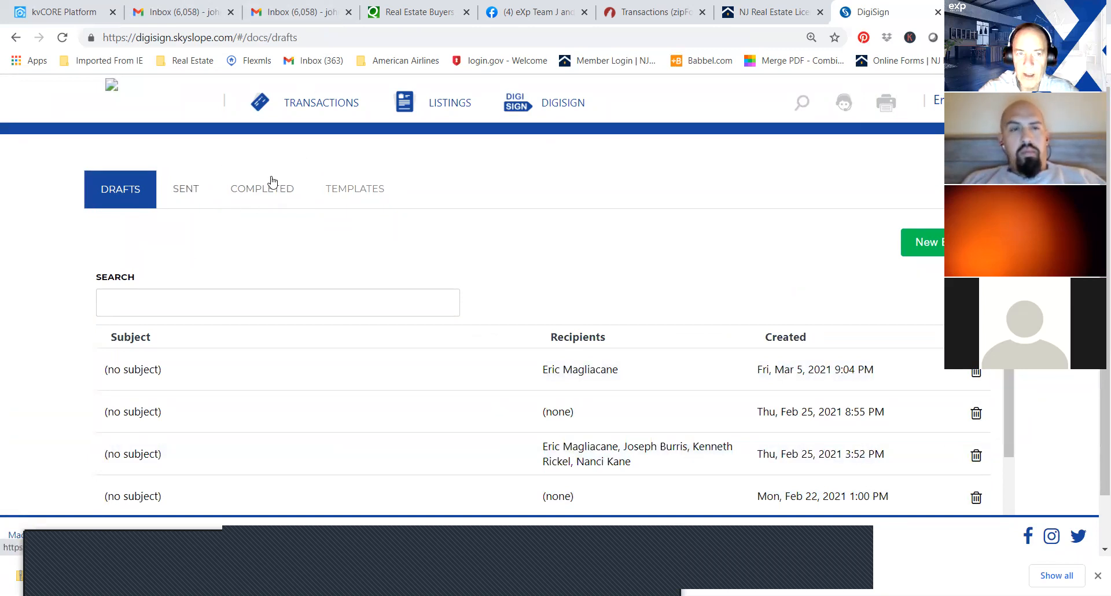
click(252, 194)
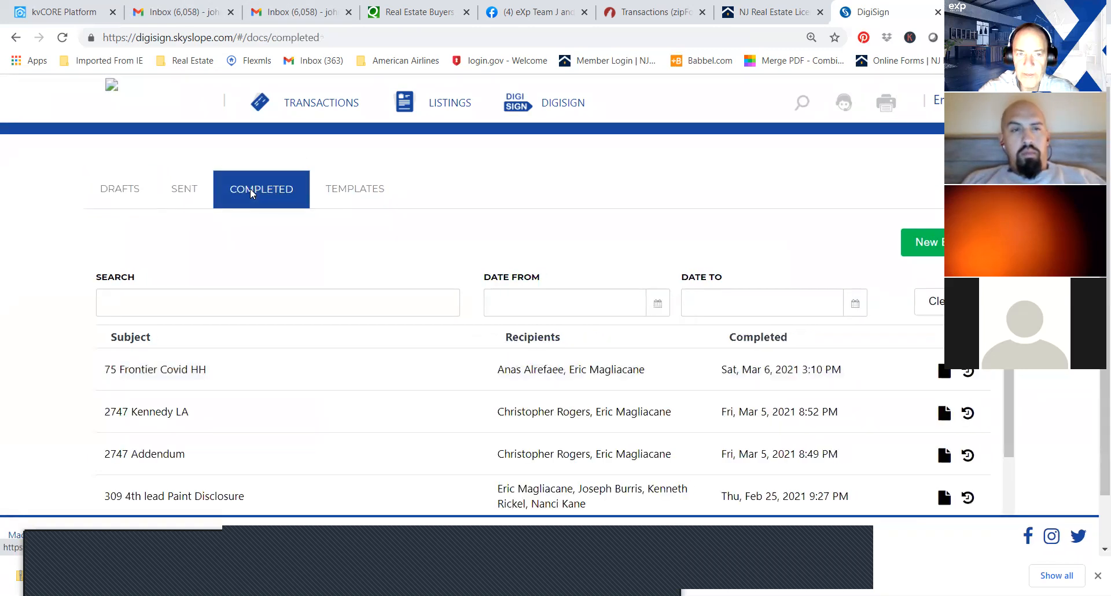
click(352, 192)
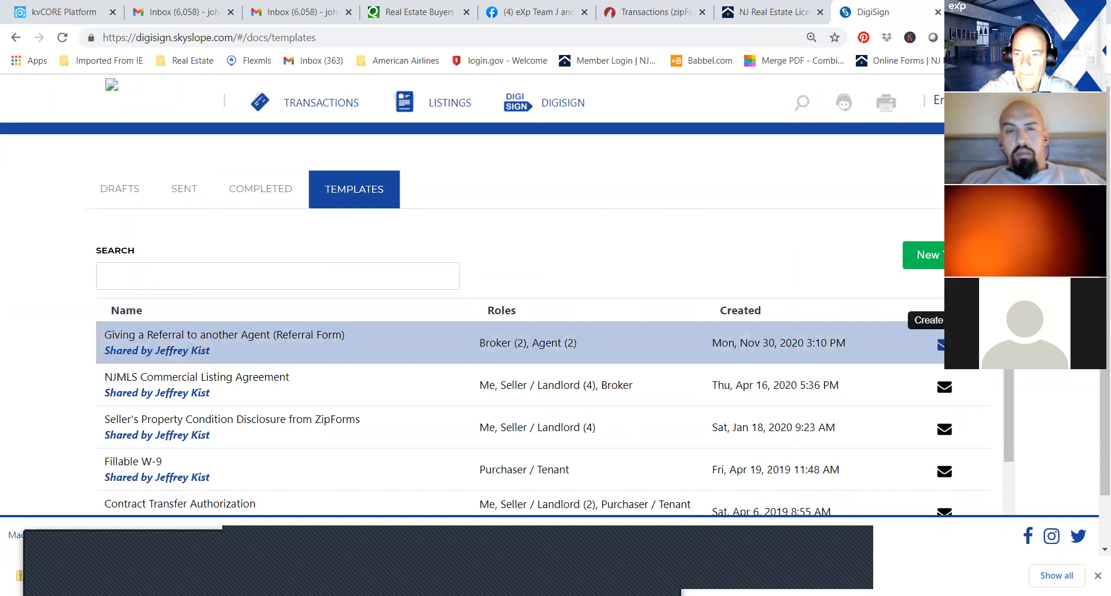
scroll(1009, 399, down, 3)
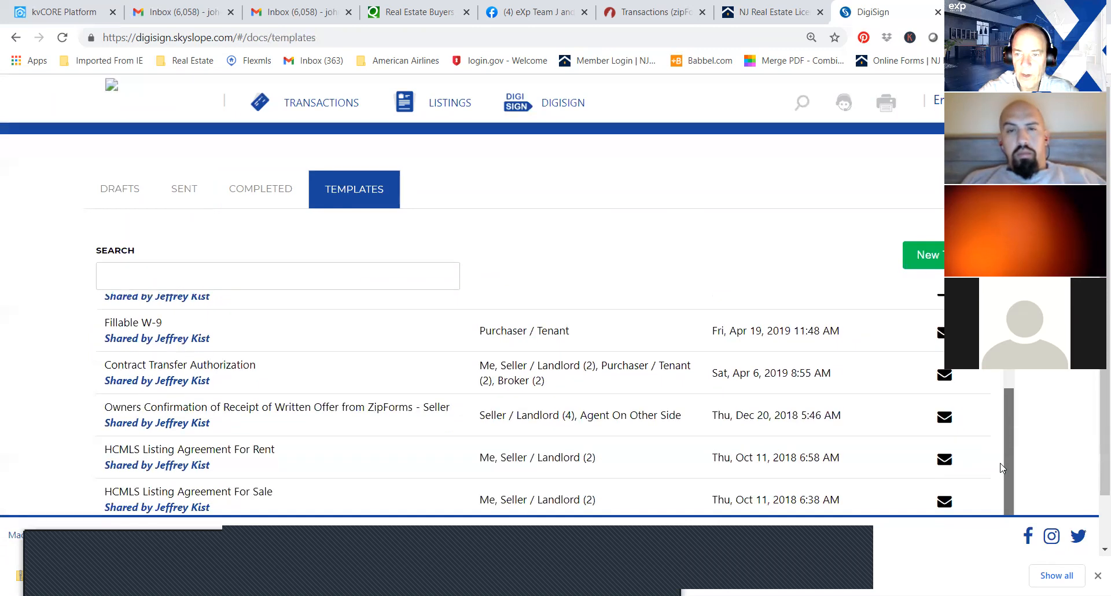
scroll(1032, 443, down, 1)
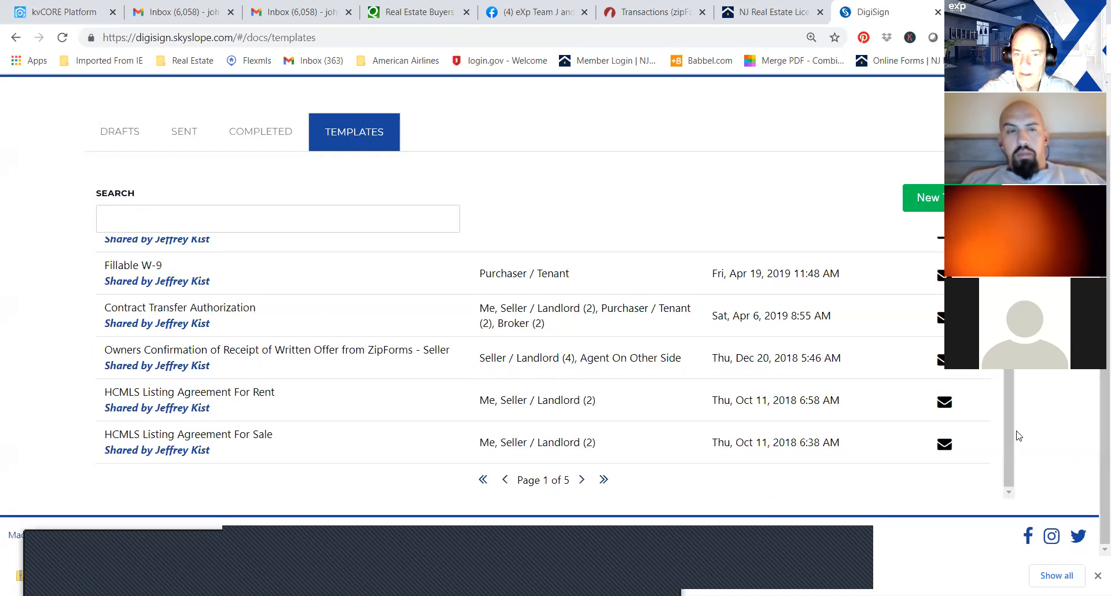
scroll(1007, 430, up, 3)
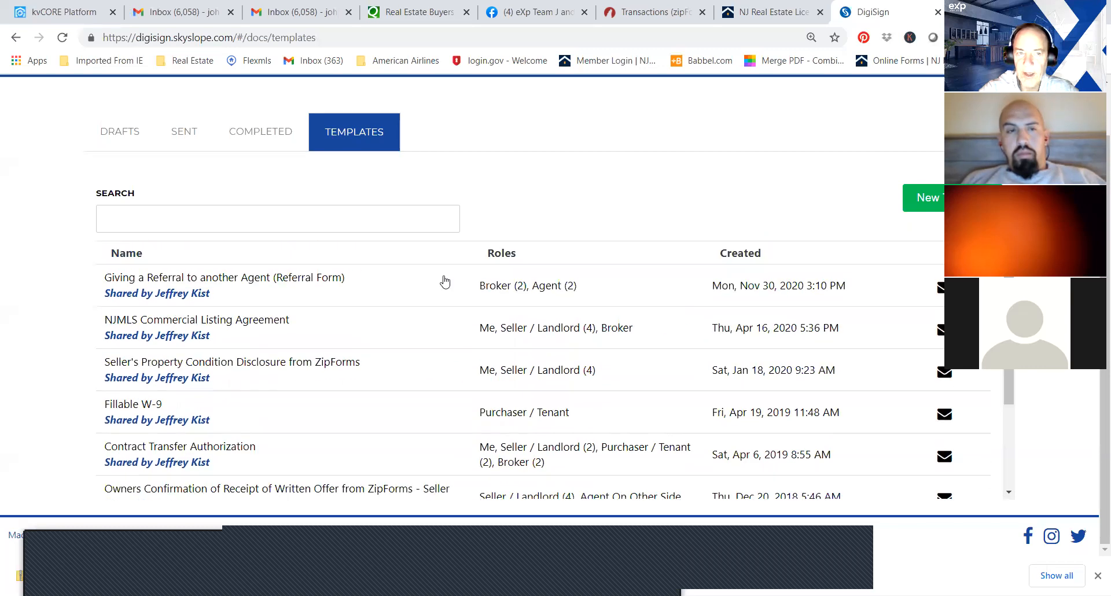
click(275, 132)
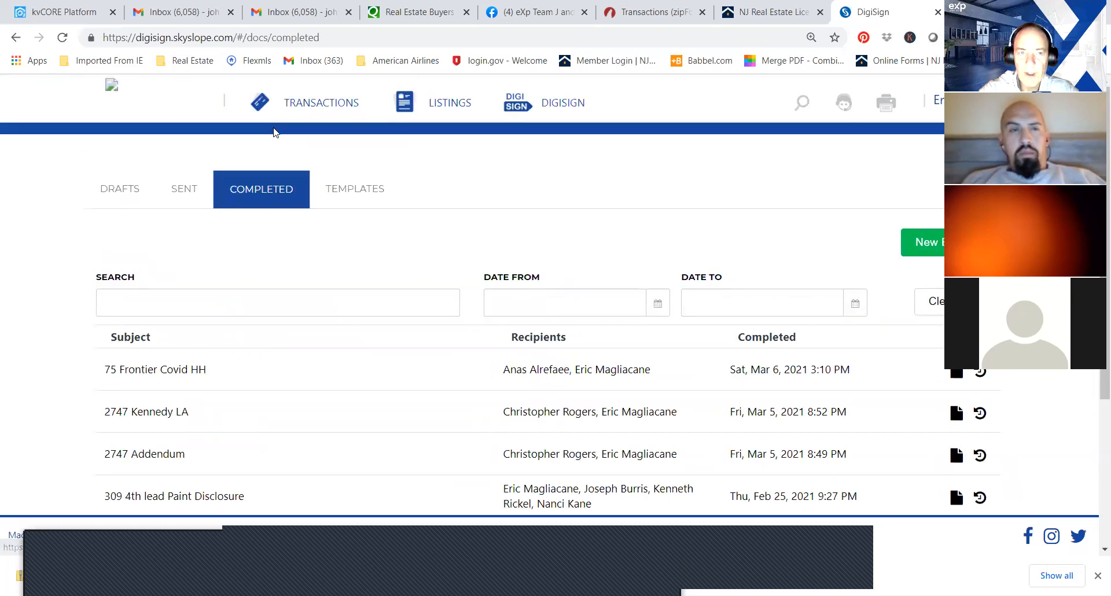
Open the sent "Contract of Sale -" envelope for correction, accepting that completed signers must re-sign.
click(187, 193)
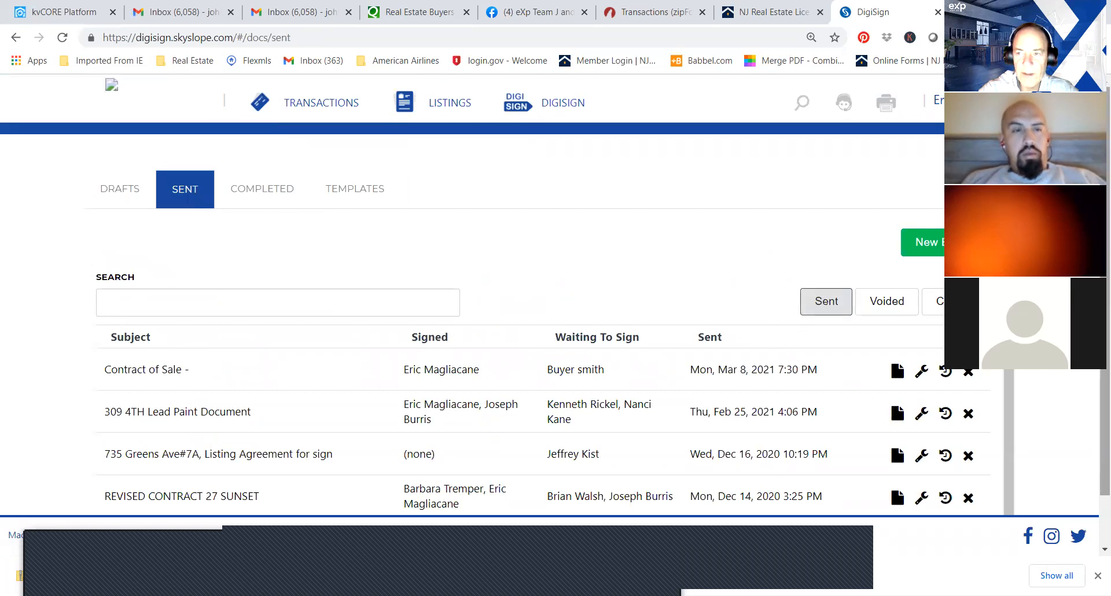
scroll(556, 290, down, 1)
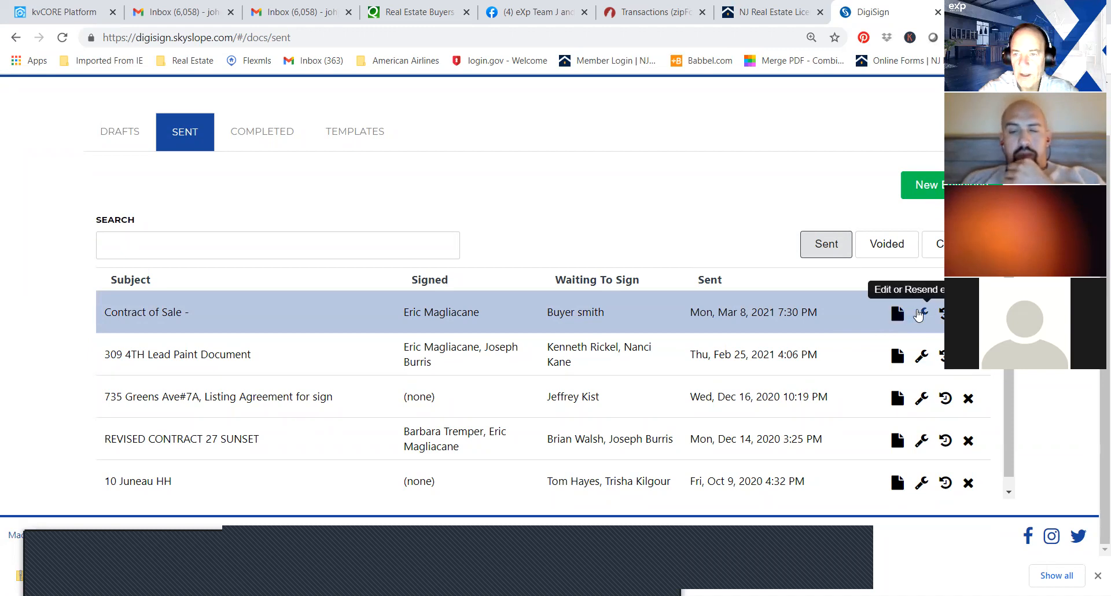
click(919, 314)
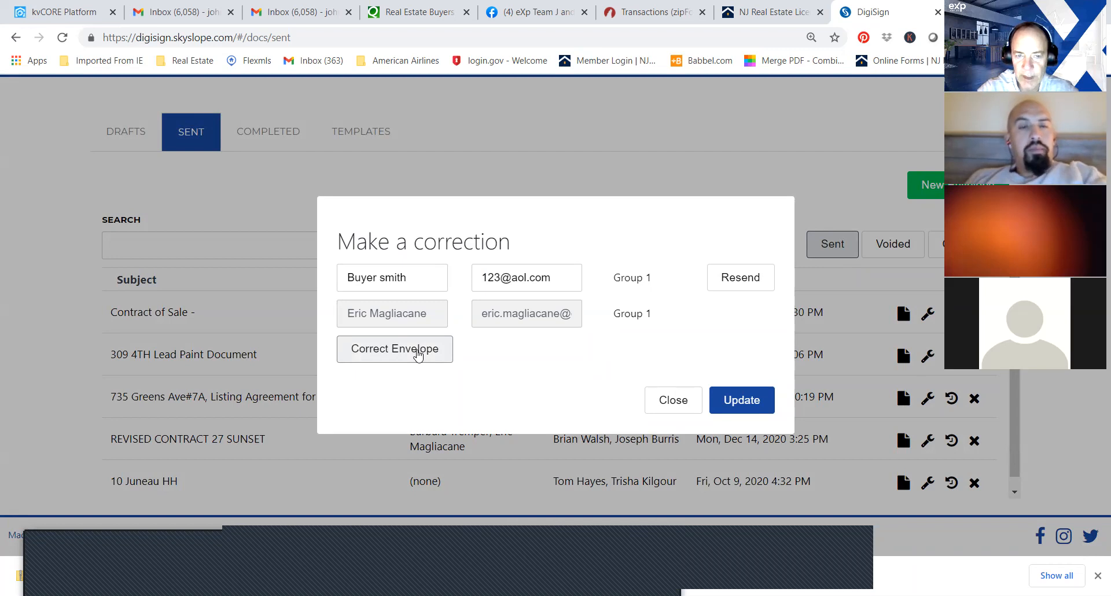
click(418, 354)
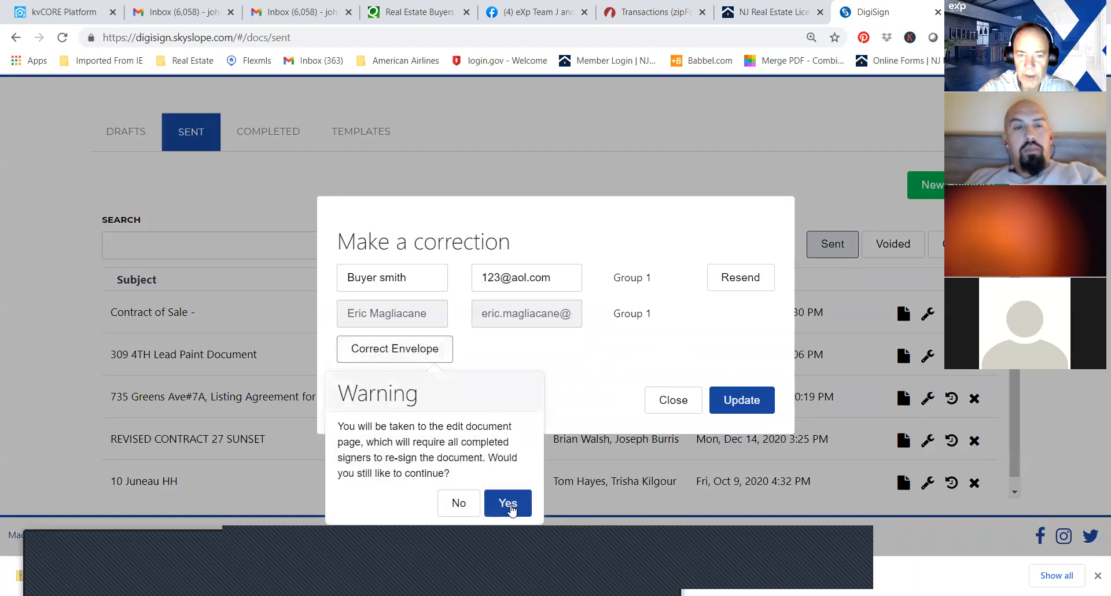
click(508, 504)
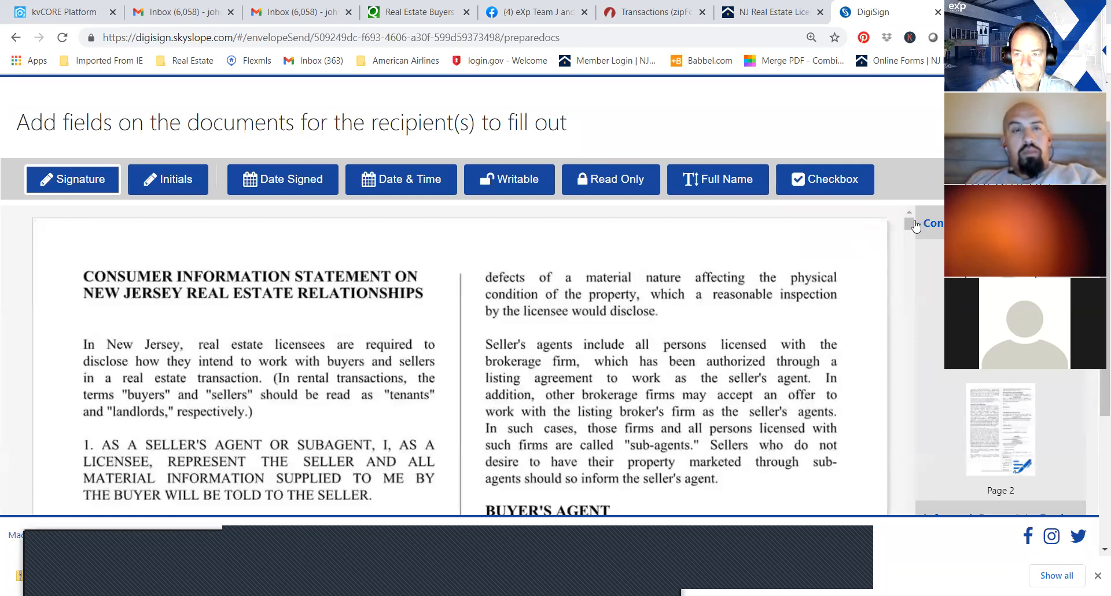
Check the purchaser's details in the envelope's recipients and signing order, and send the corrected envelope for signatures.
mouse_move(911, 224)
mouse_down()
mouse_move(911, 236)
mouse_move(911, 224)
mouse_up()
click(1001, 126)
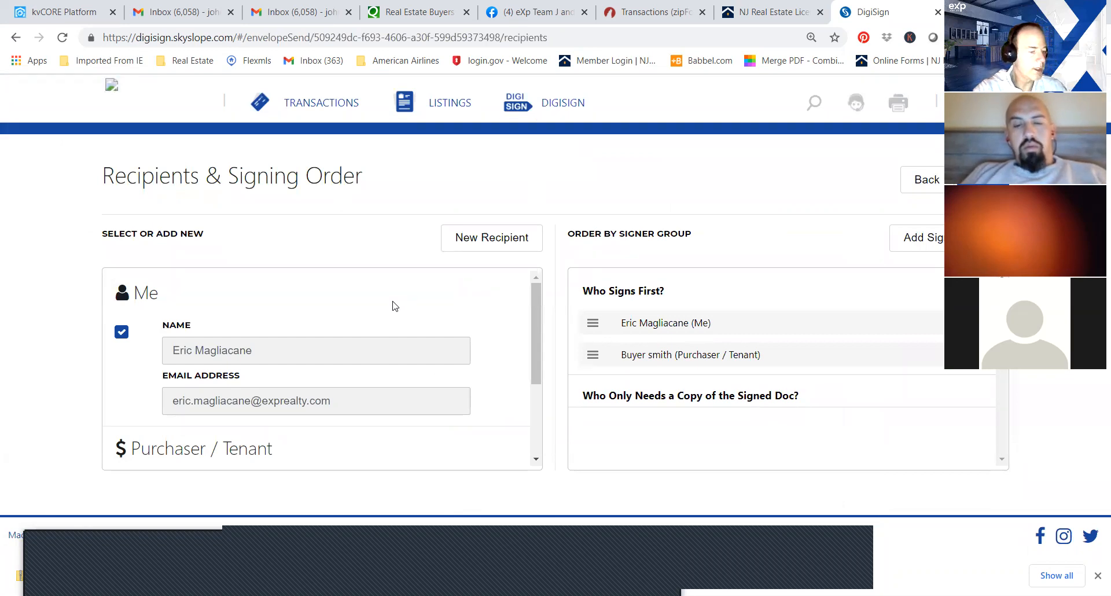
drag(538, 316, 537, 363)
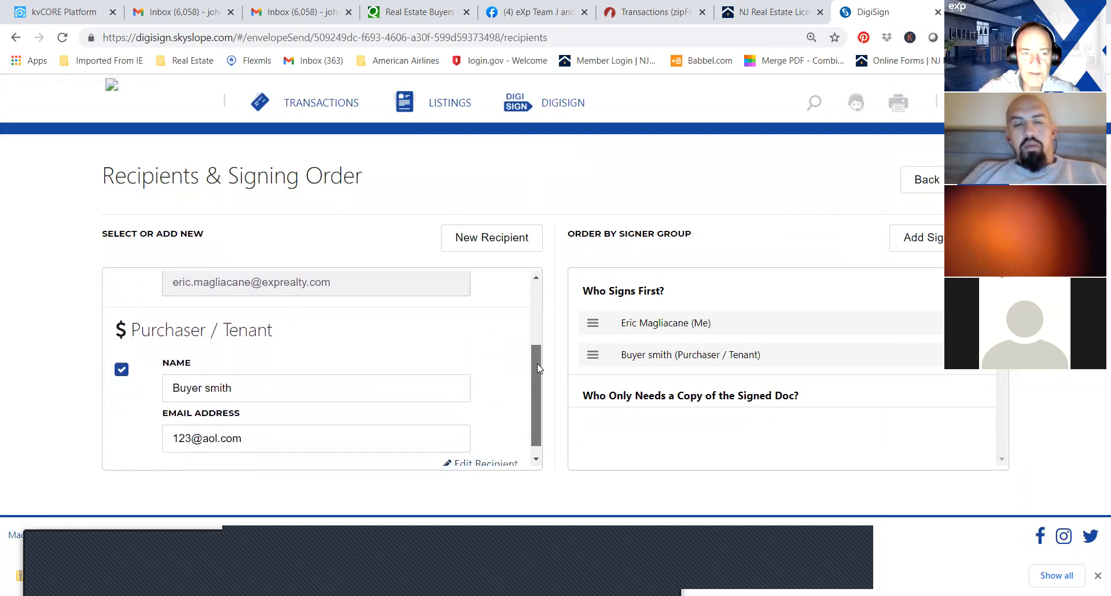
click(233, 389)
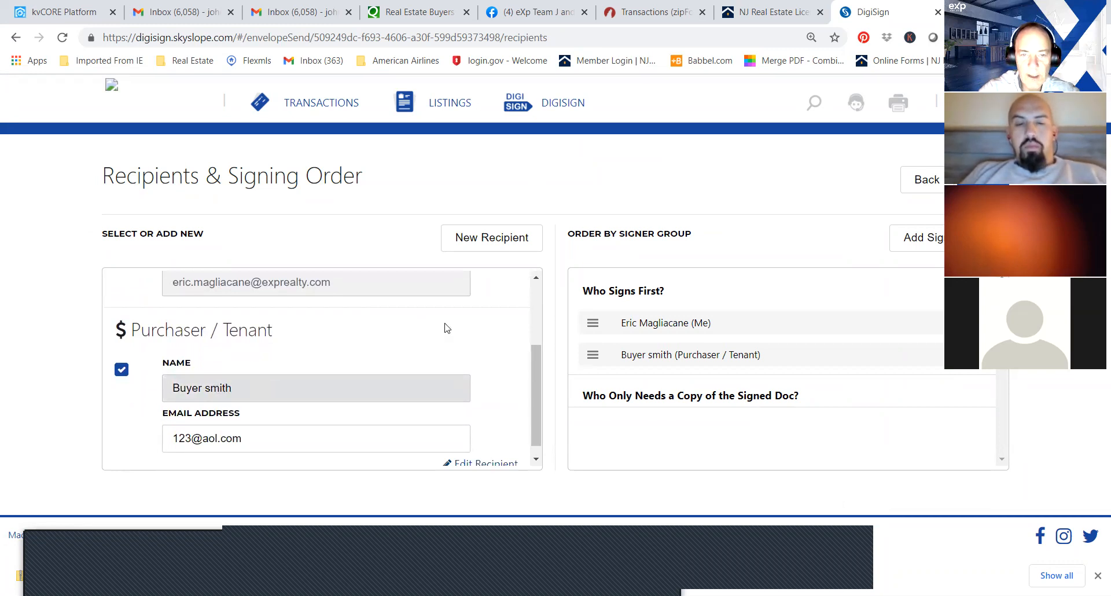
click(983, 180)
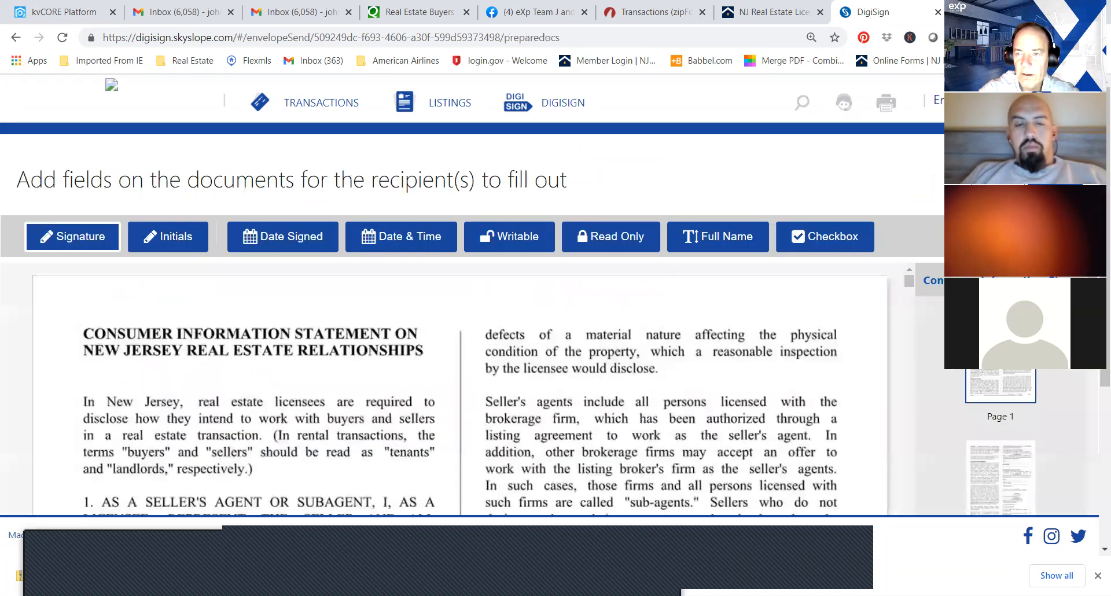
click(1055, 180)
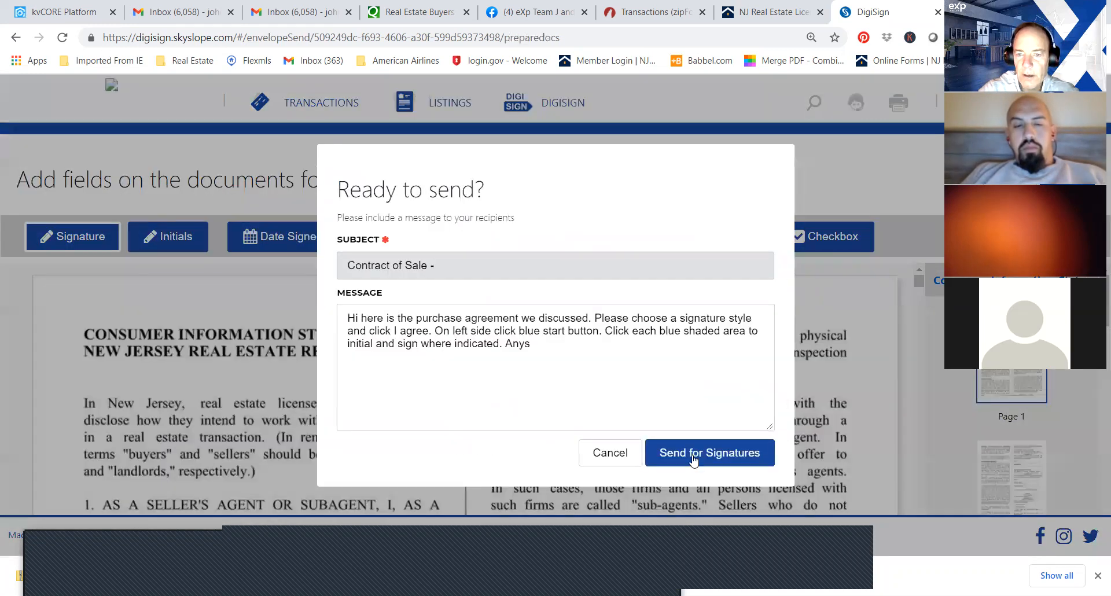
click(727, 453)
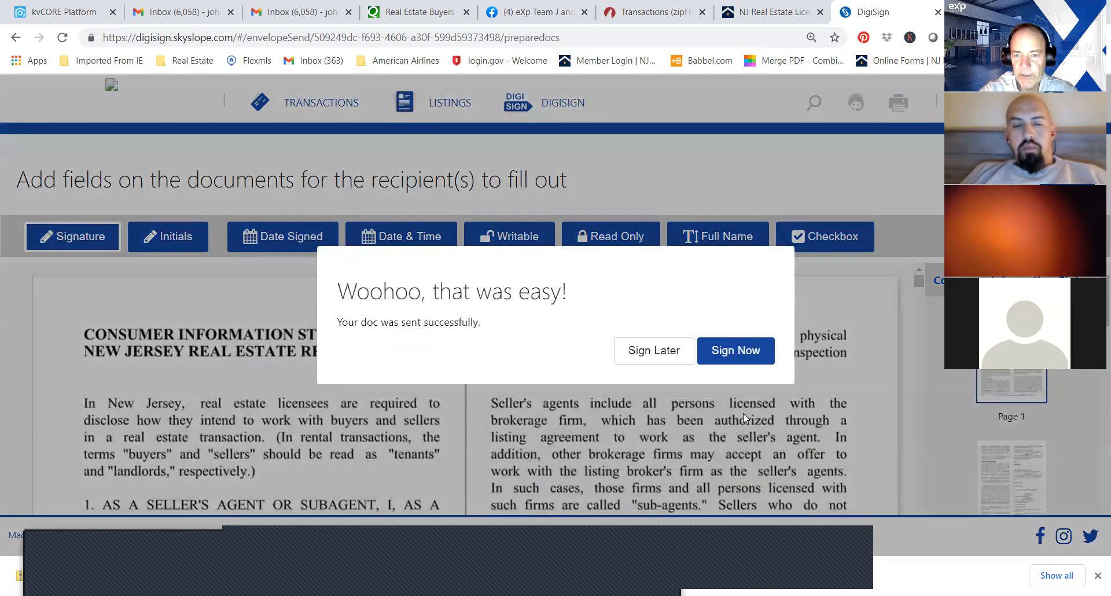
Start signing the sent envelope immediately, accepting the selected signature style and initials with the electronic signing consent.
click(760, 355)
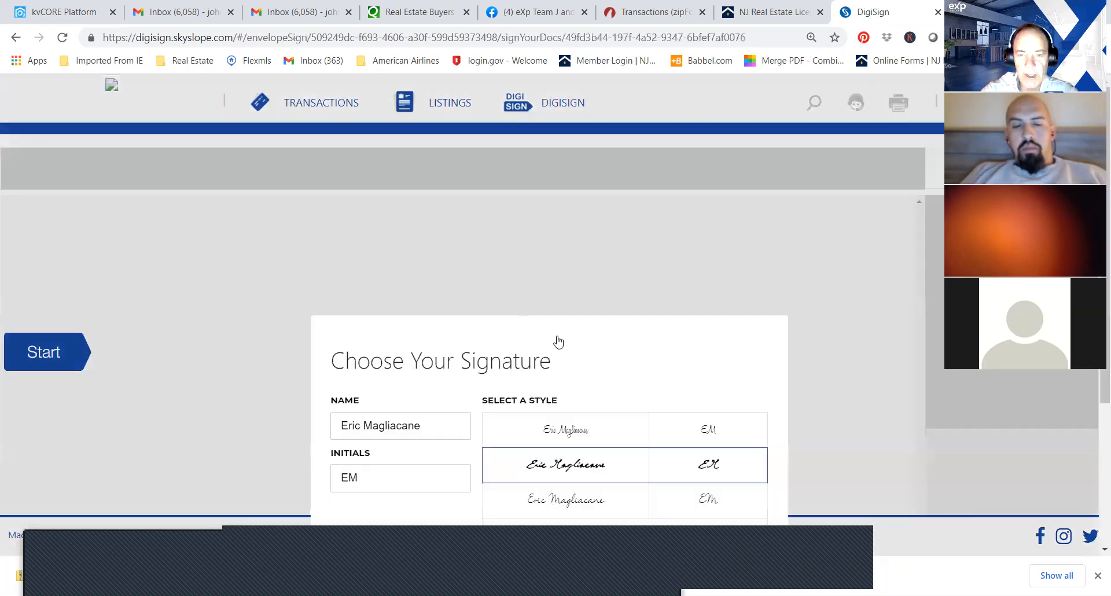
click(716, 475)
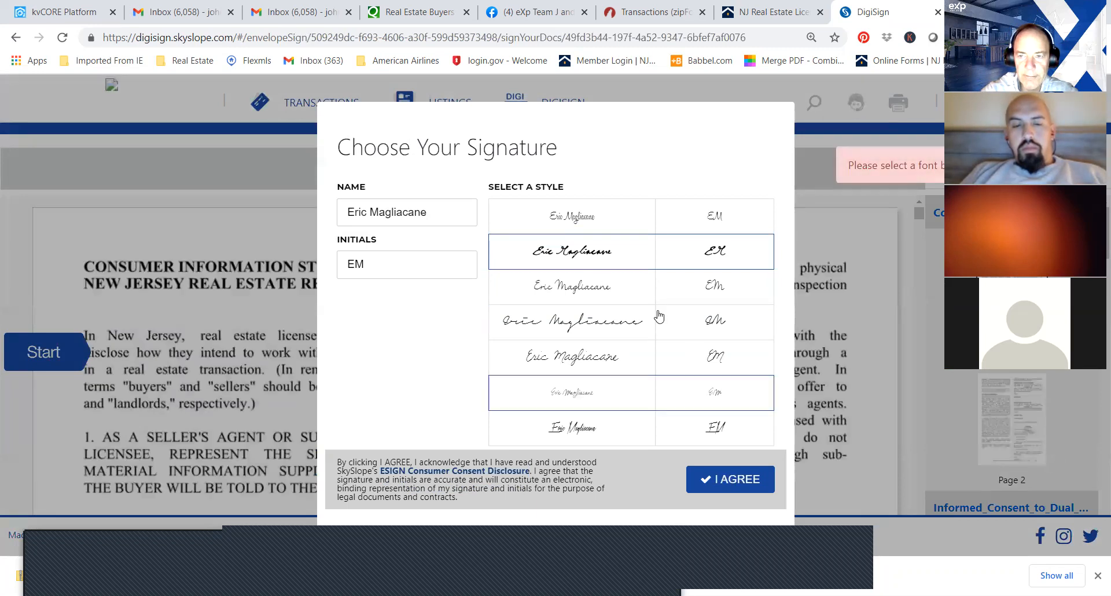
click(743, 481)
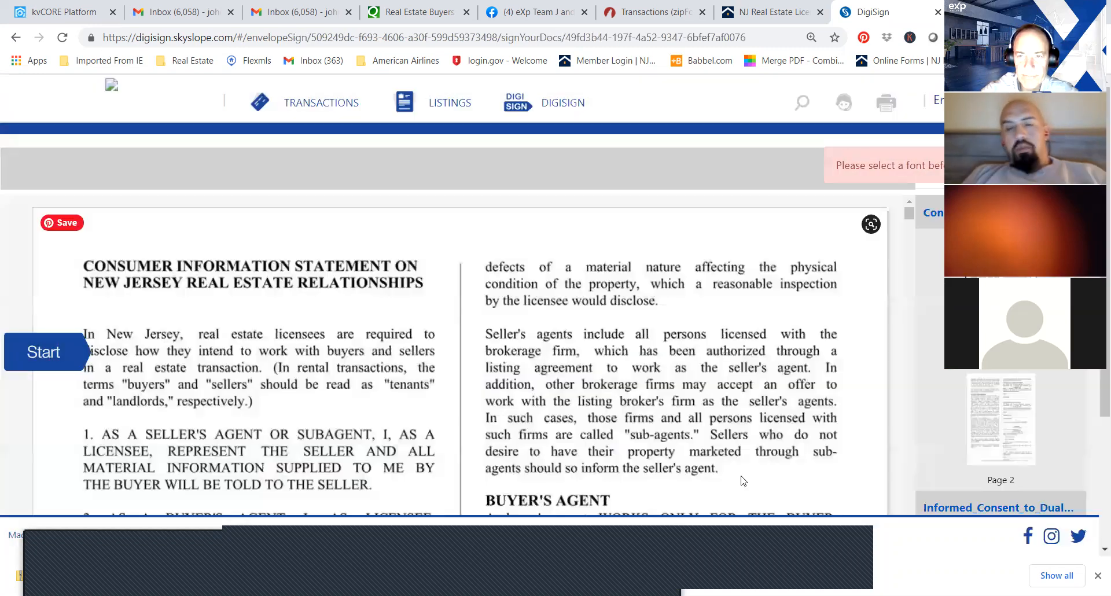
right_click(57, 355)
click(47, 355)
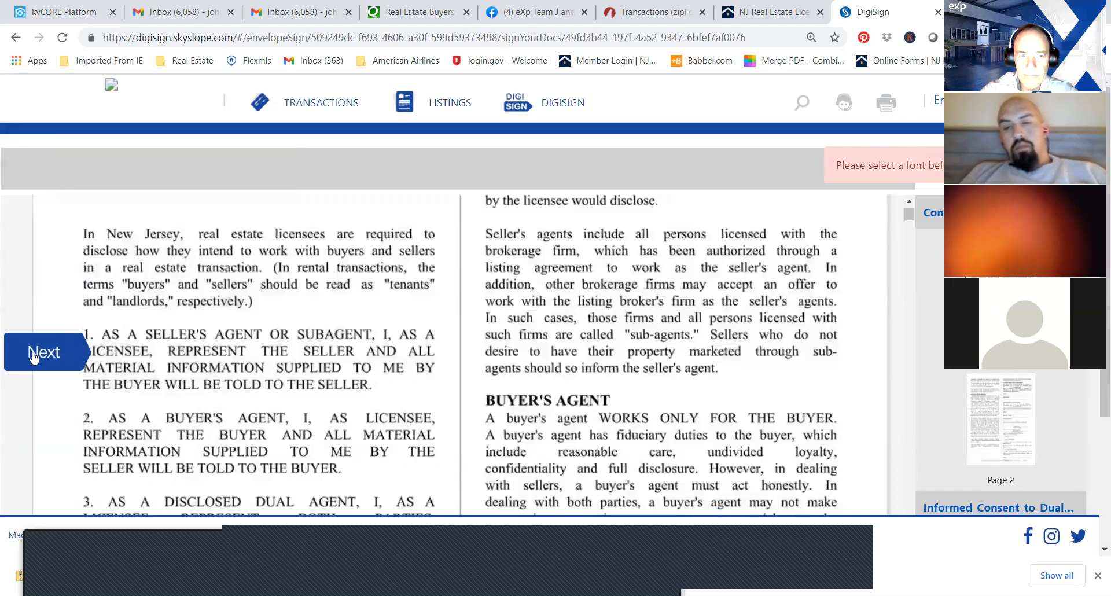
Sign the agent and broker fields in the agency agreement, lead paint disclosure, property disclosure and contract of sale, and submit the completed signing.
click(539, 376)
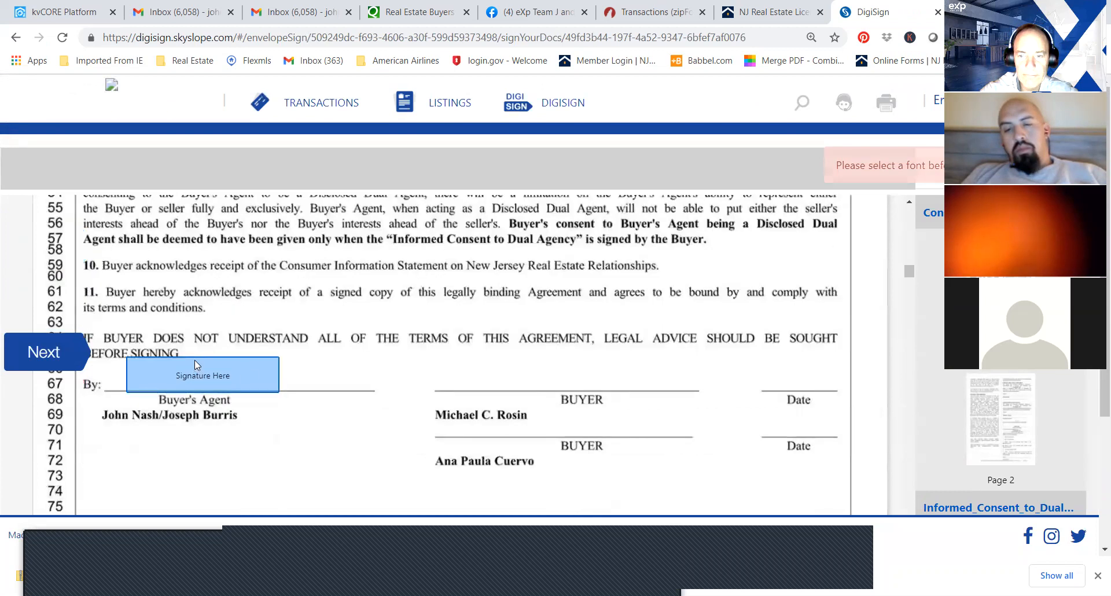
click(195, 361)
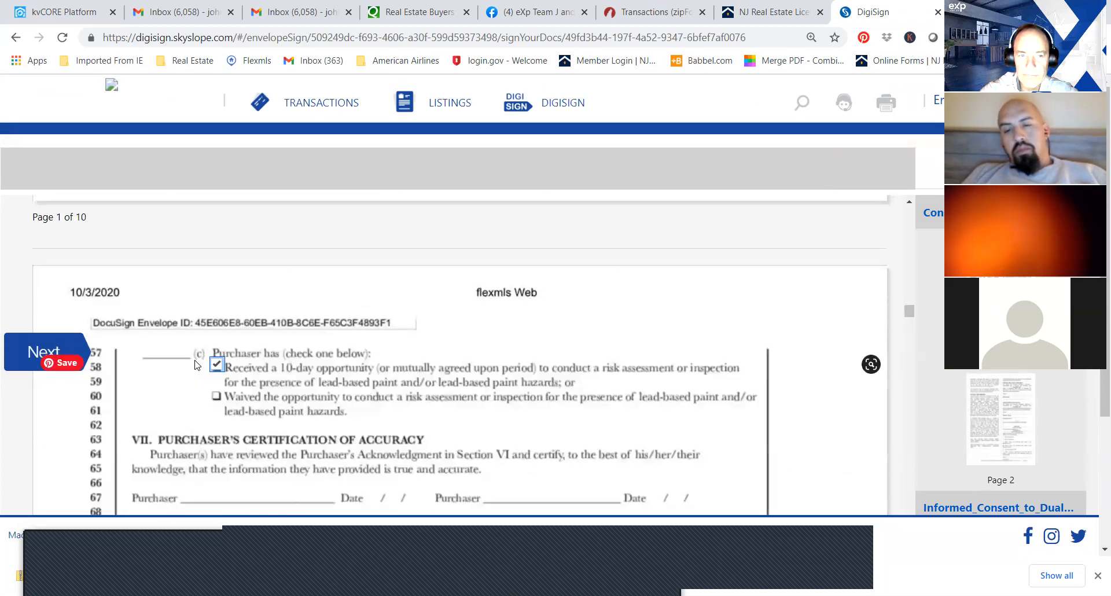
click(57, 343)
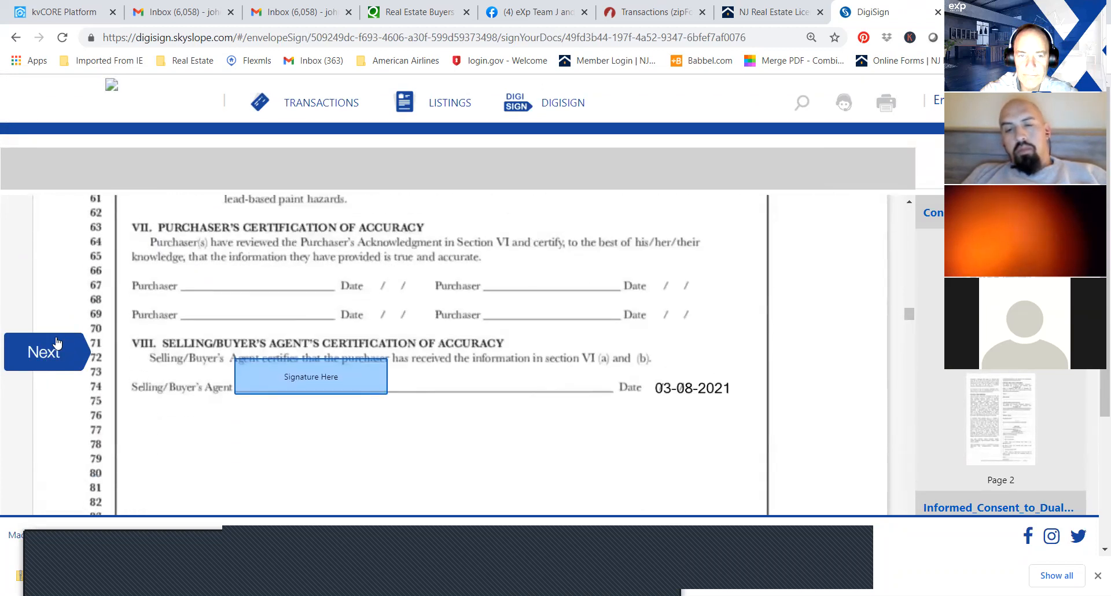
click(318, 377)
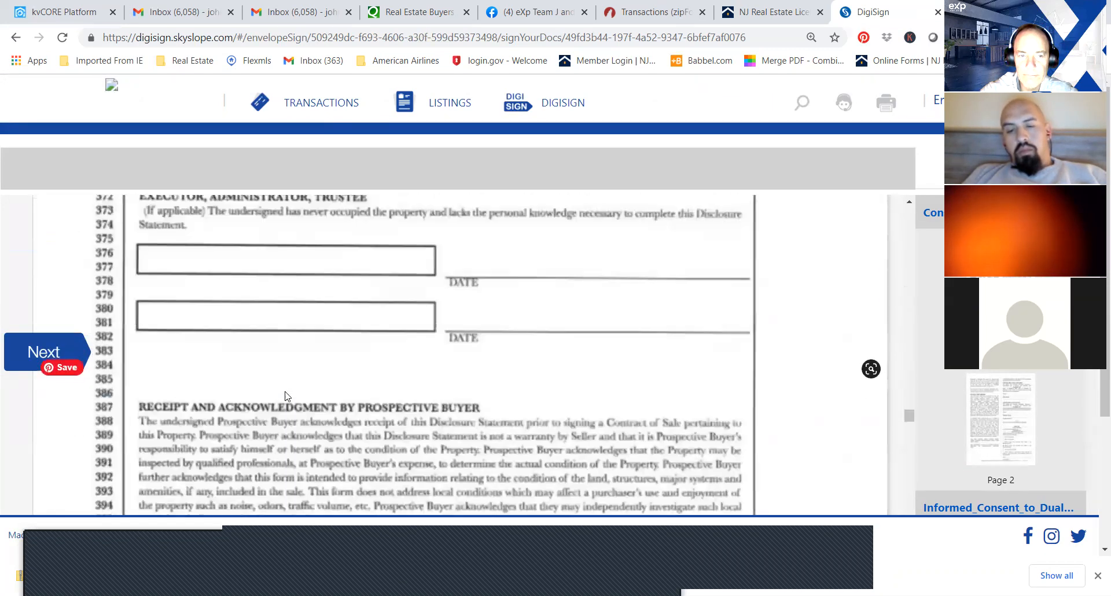
click(263, 379)
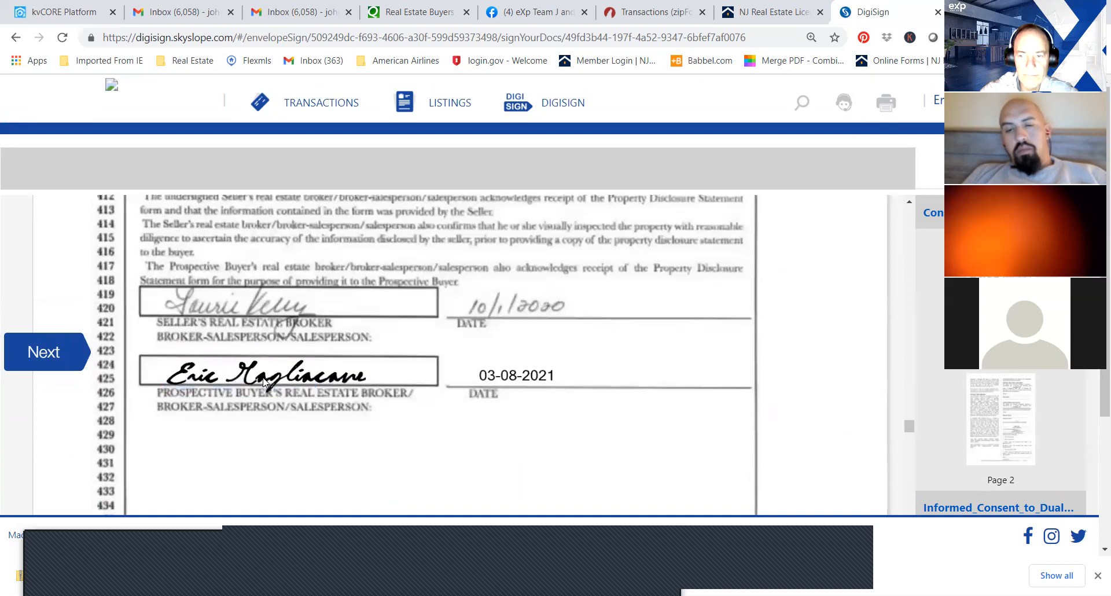
click(486, 380)
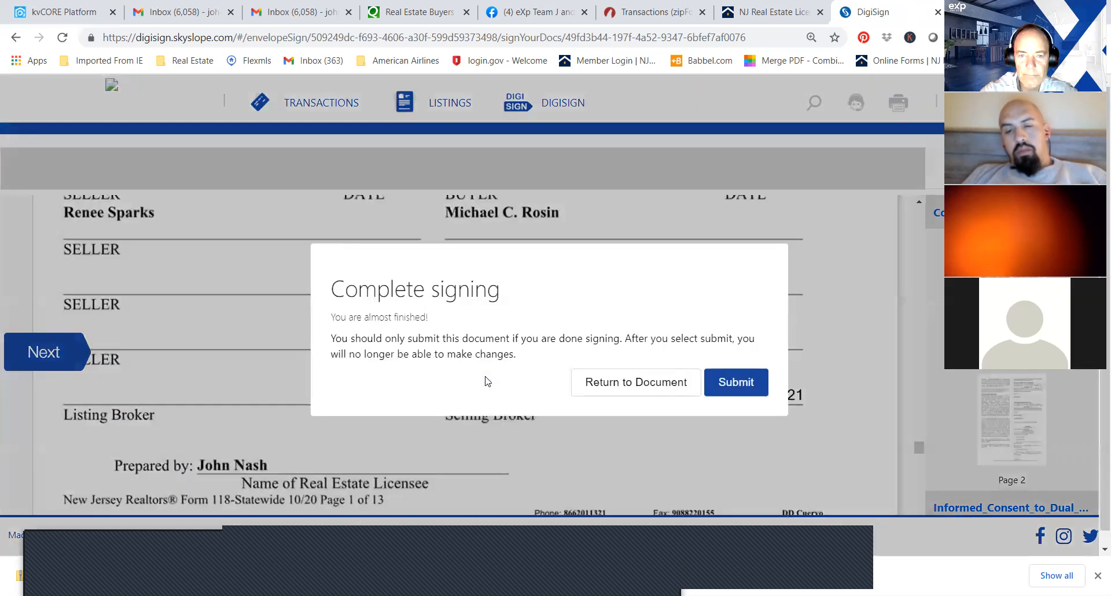
click(752, 382)
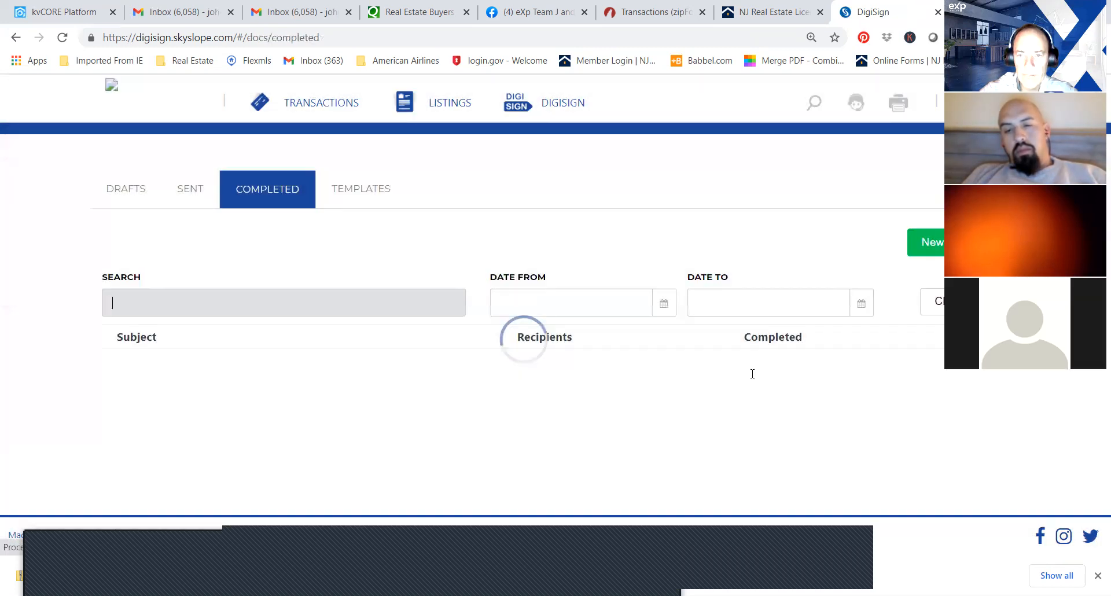
Look at the correction options for the sent "Contract of Sale -" envelope, including the buyer's name and e-mail fields, and close them without updating.
click(182, 193)
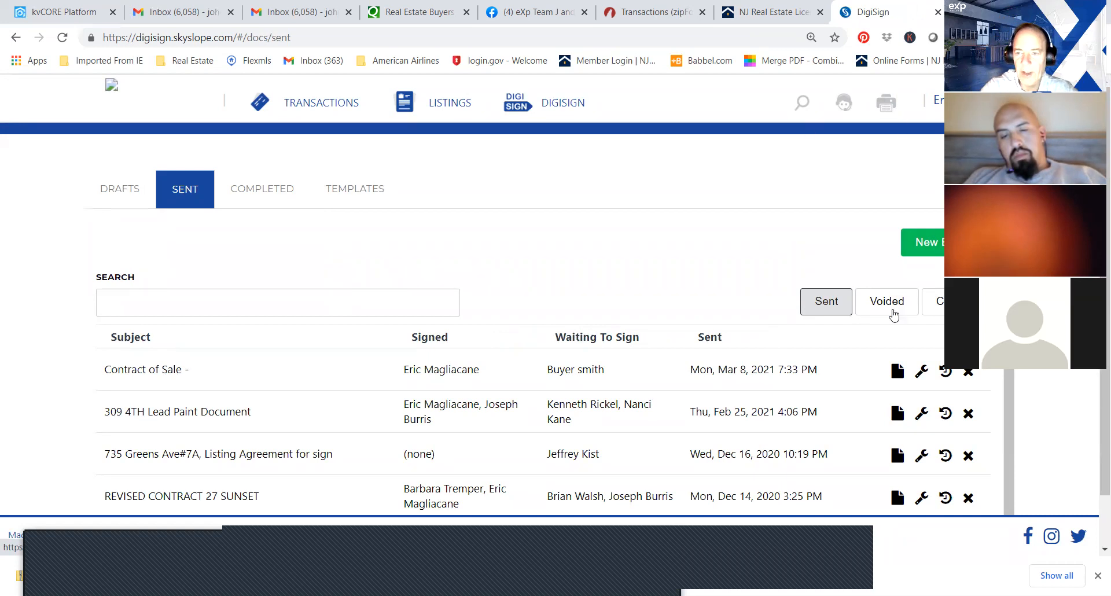
click(925, 374)
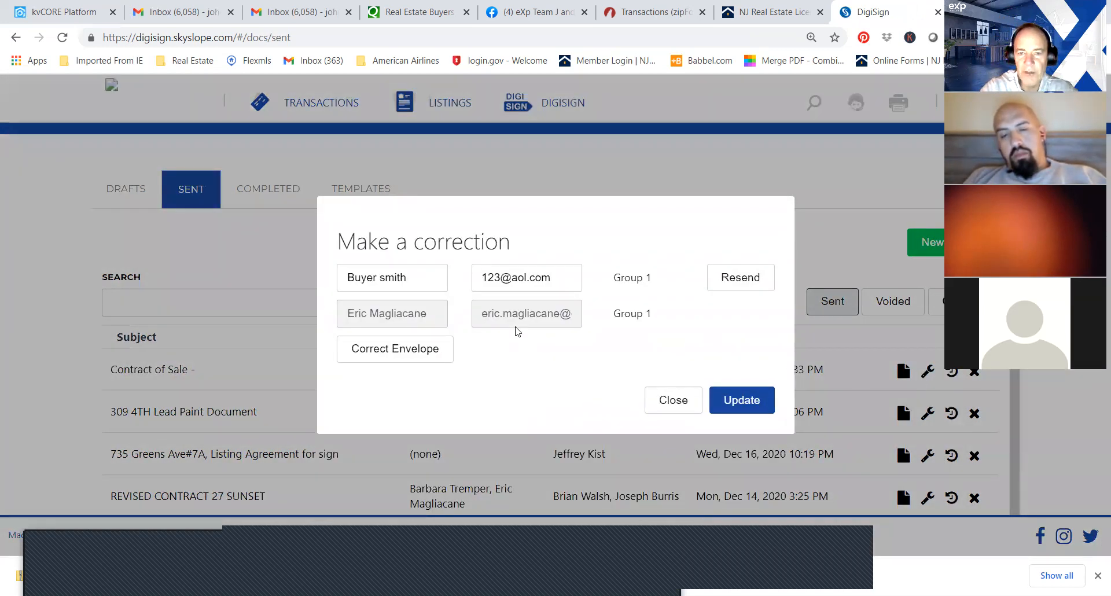
click(529, 283)
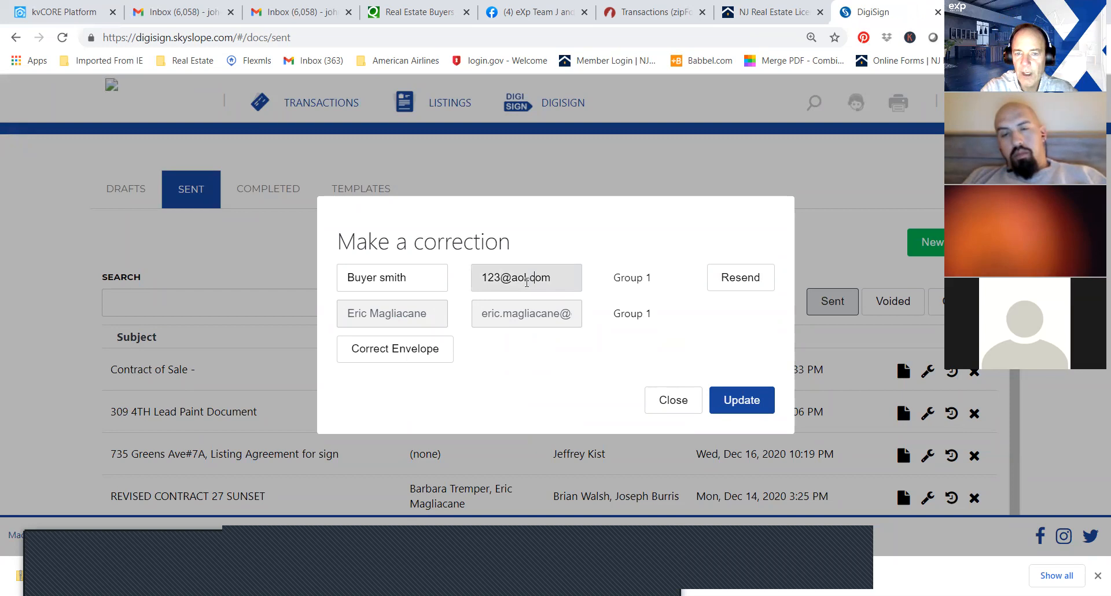
click(376, 279)
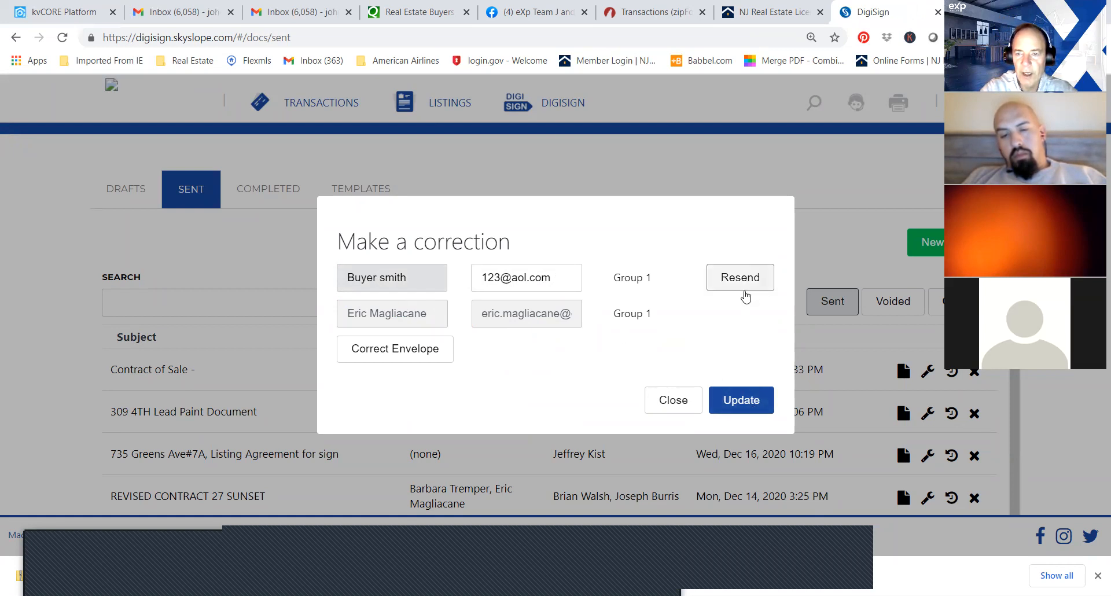
click(676, 402)
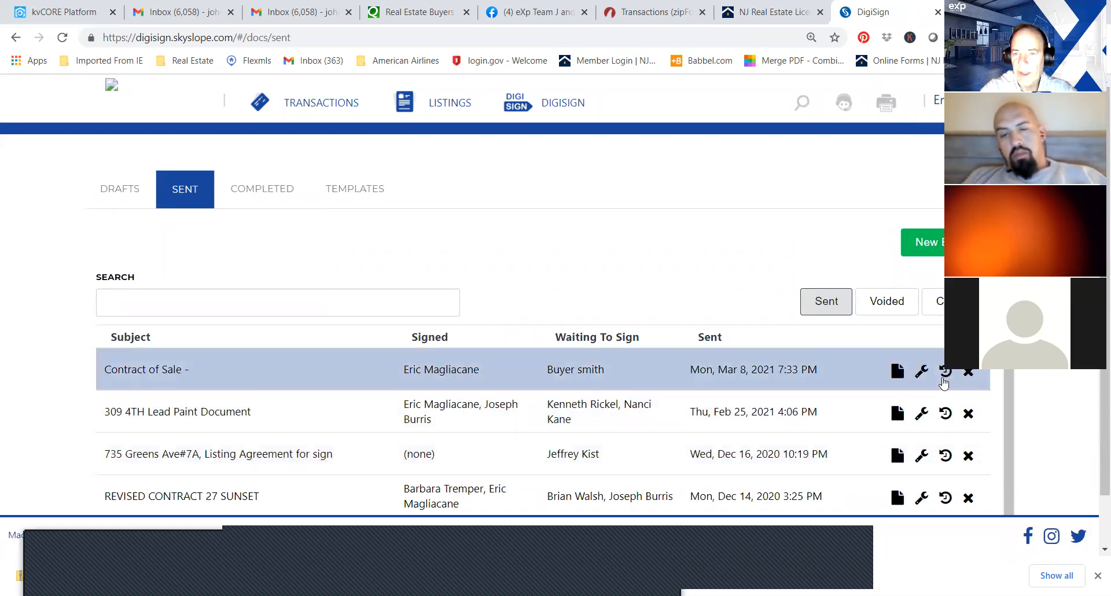
Review the envelope histories of the sent "Contract of Sale -" and lead paint document envelopes.
click(946, 379)
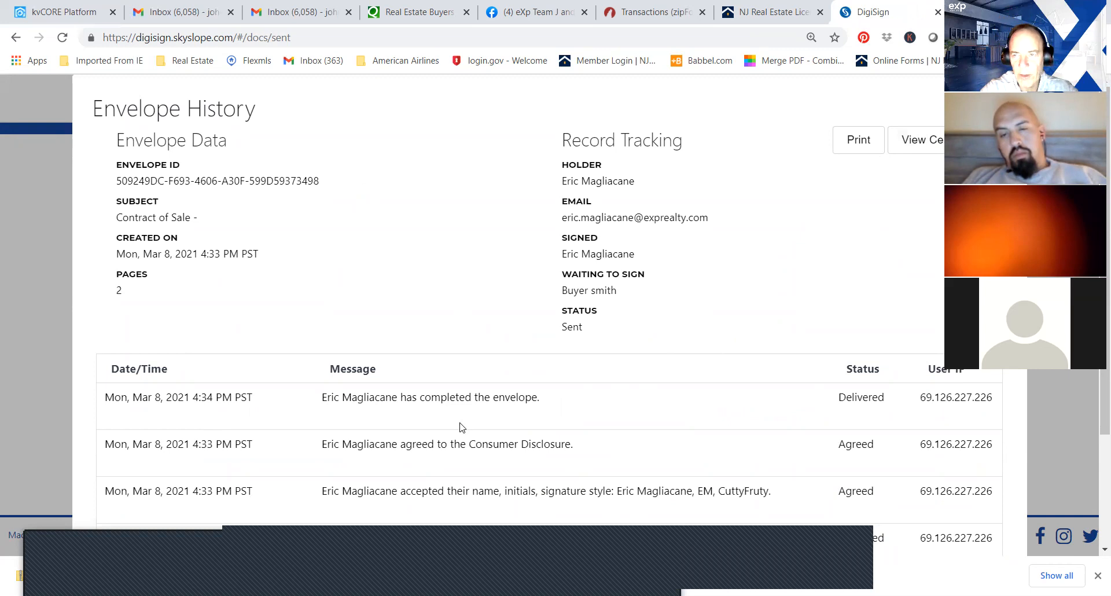
click(49, 109)
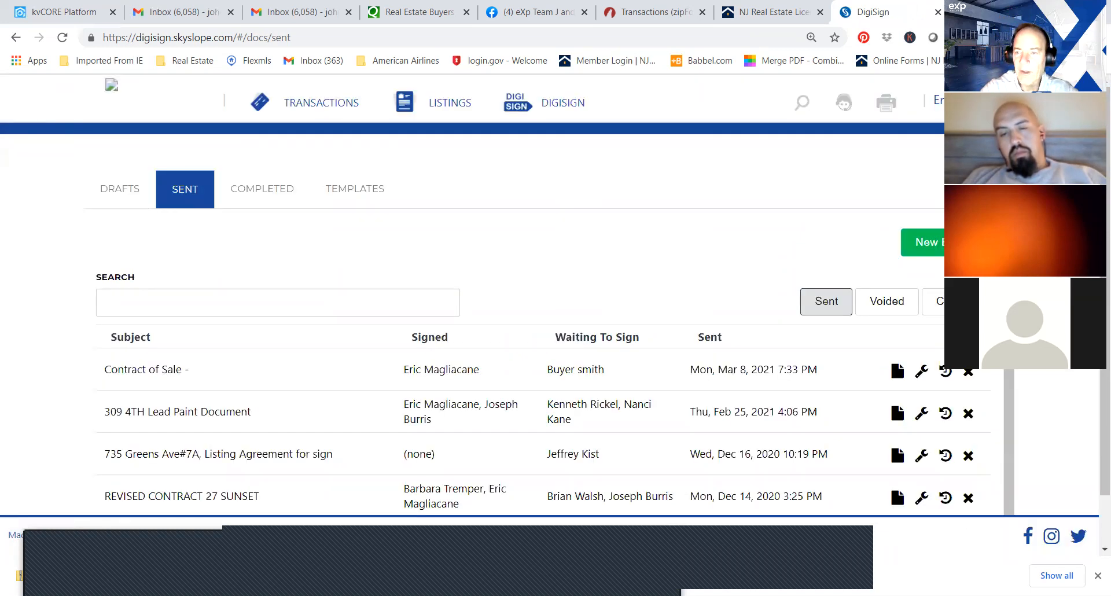
scroll(473, 318, down, 1)
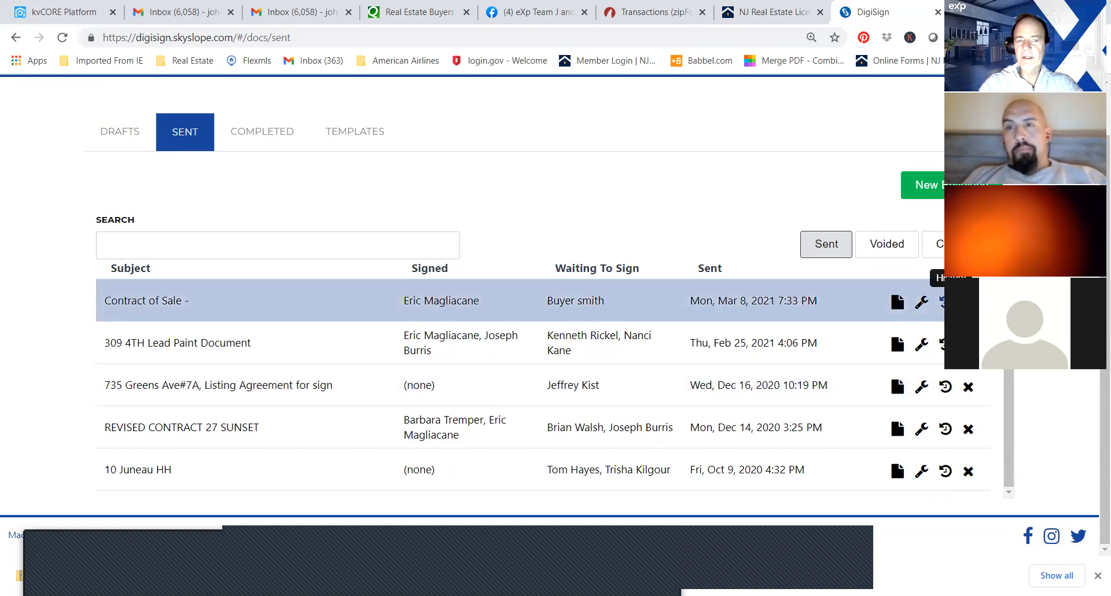
click(945, 344)
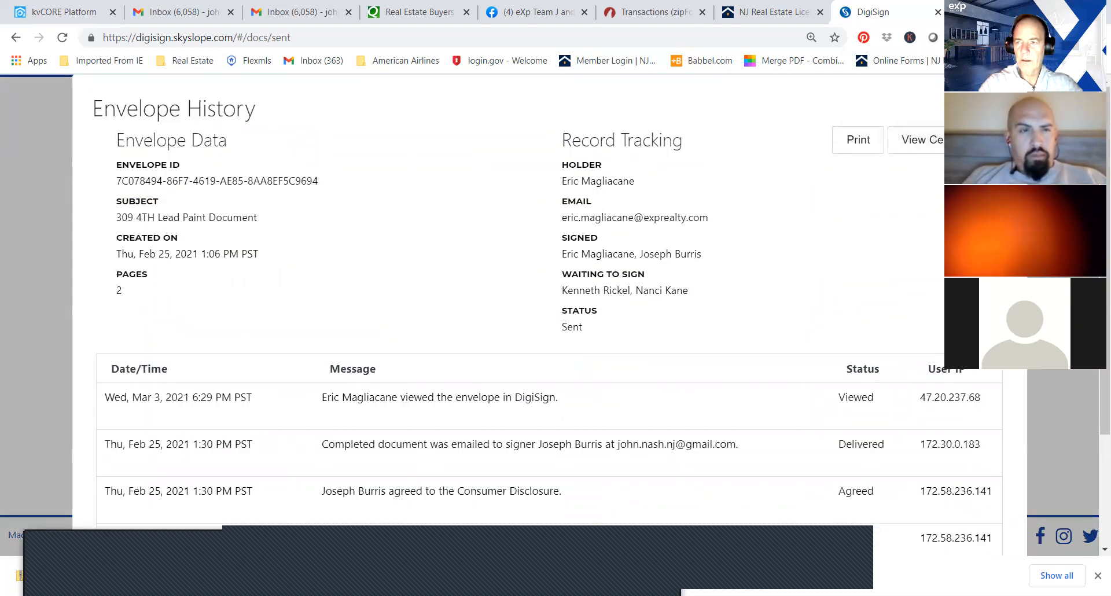
click(14, 38)
scroll(1094, 408, down, 3)
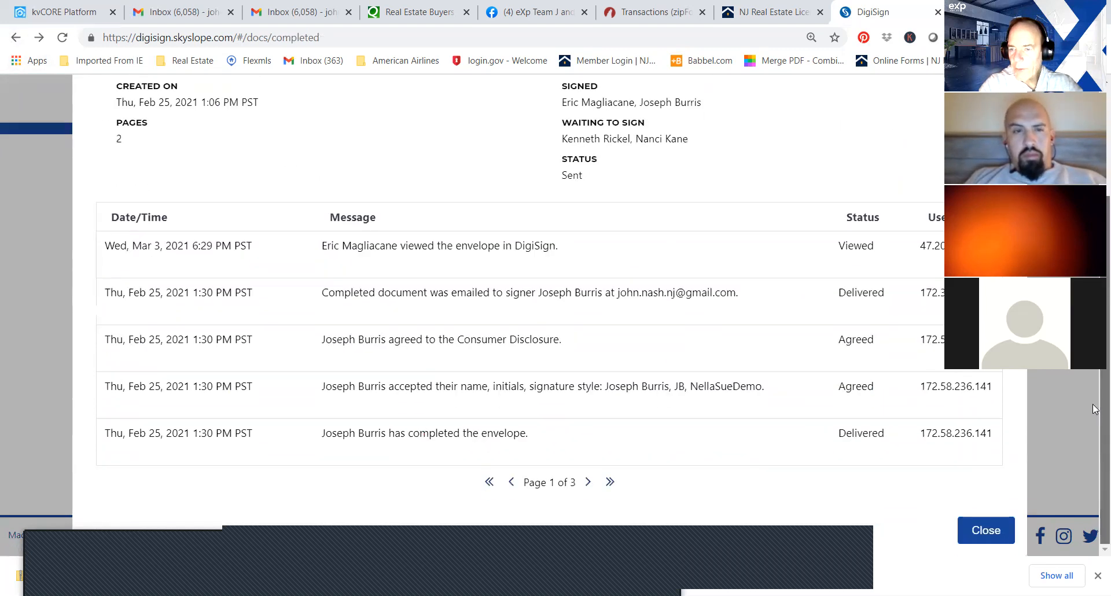
click(989, 528)
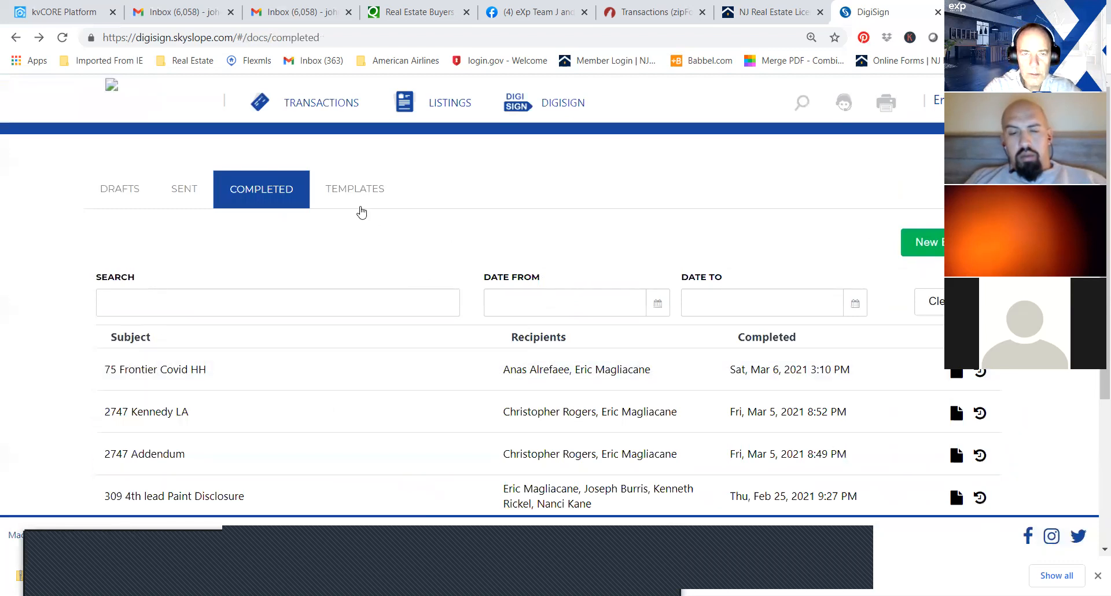
Return to the sent envelopes and check the "Contract of Sale -" history for the signing invitations e-mailed to its recipients.
click(184, 188)
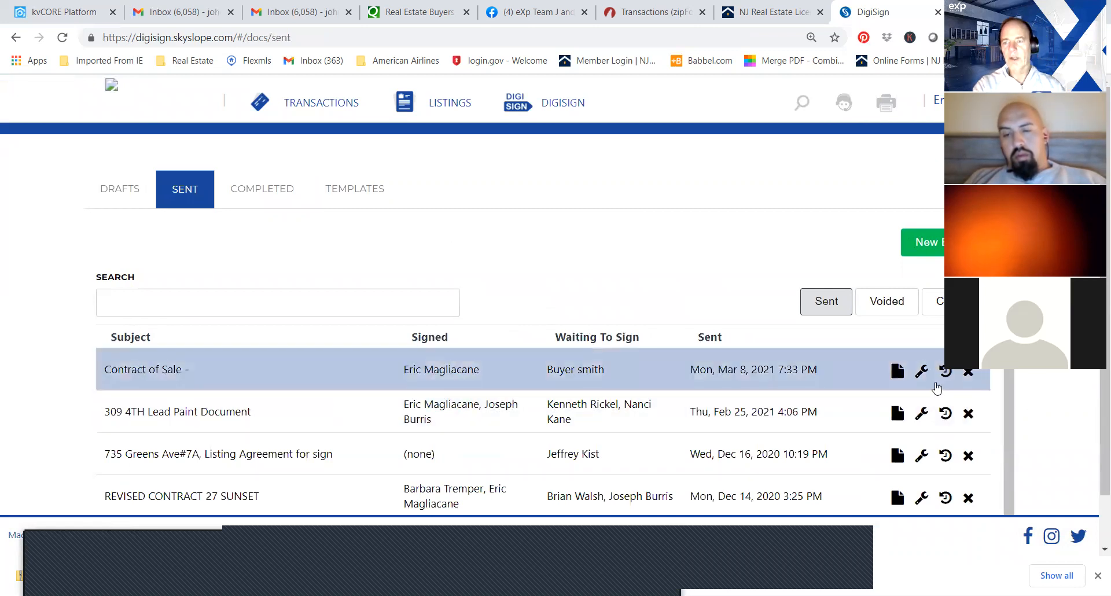
mouse_move(1105, 324)
mouse_down()
mouse_move(1105, 372)
mouse_move(1105, 323)
mouse_up()
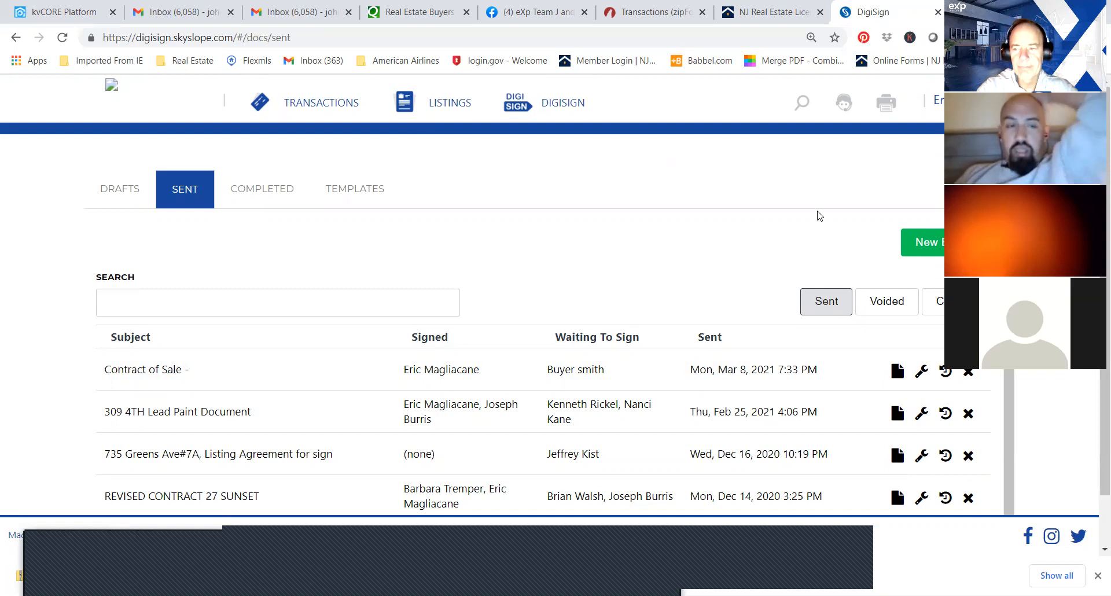
scroll(1104, 347, down, 1)
scroll(1105, 347, down, 1)
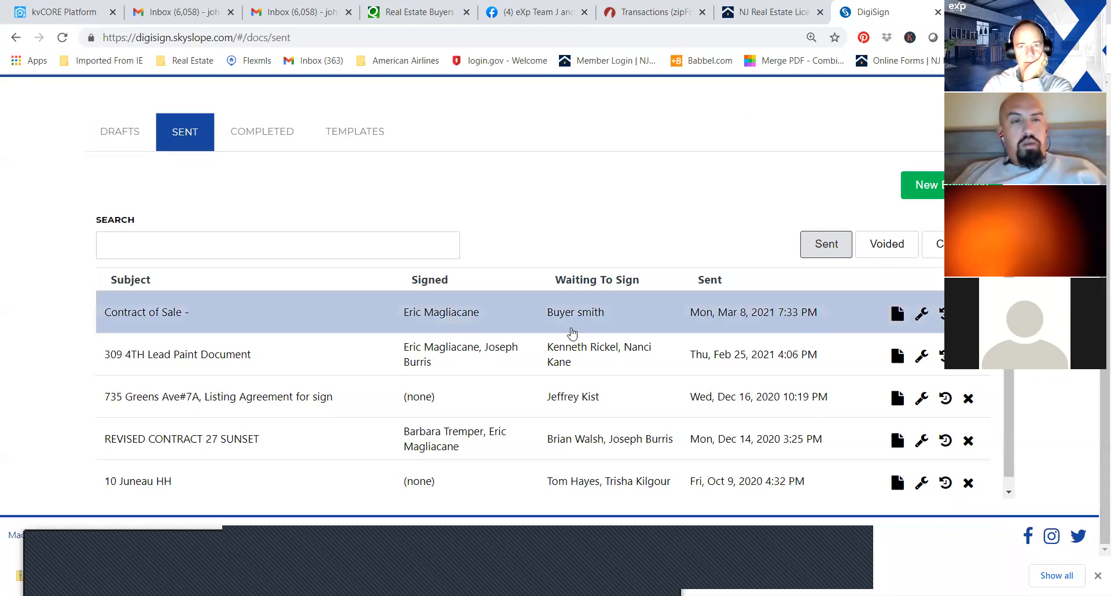
click(942, 313)
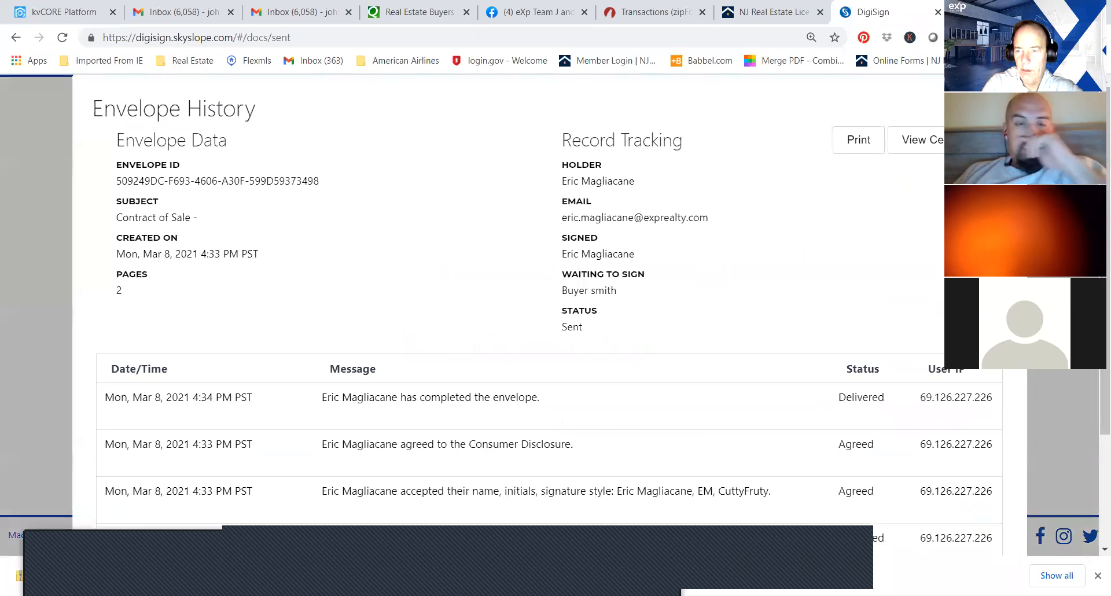
scroll(1094, 377, down, 3)
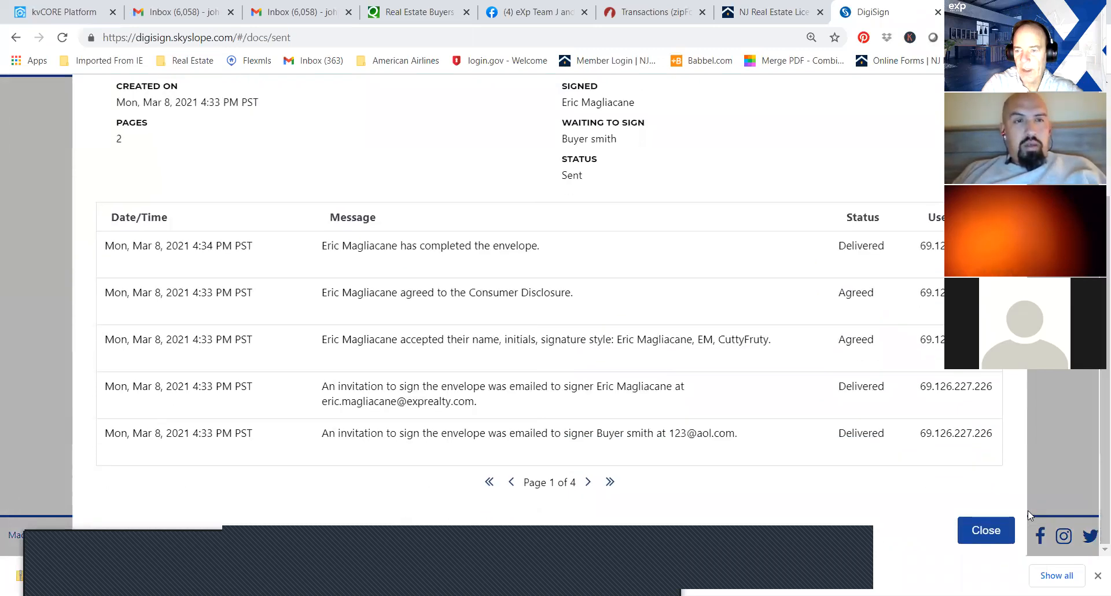
click(989, 530)
scroll(1094, 467, up, 1)
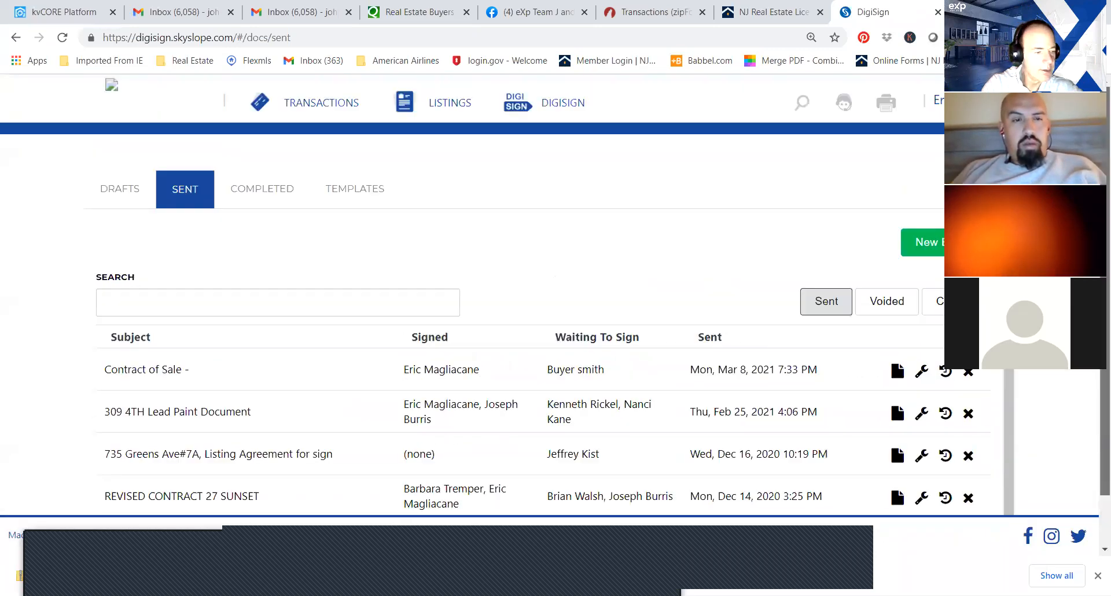
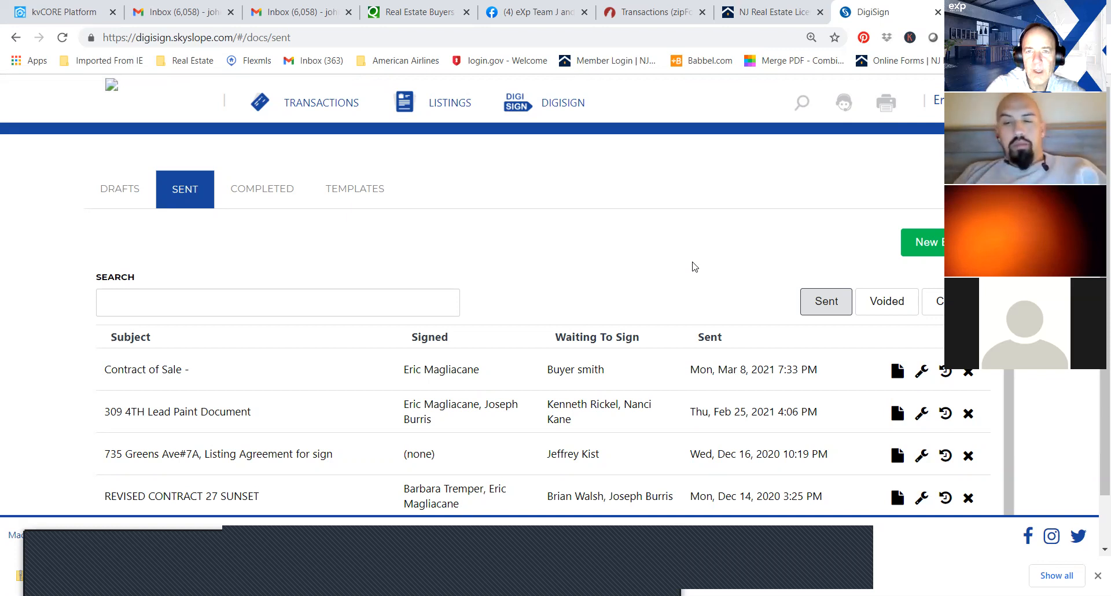
Switch to zipForm Plus and look at the New Jersey form library and the list of existing transactions.
click(605, 13)
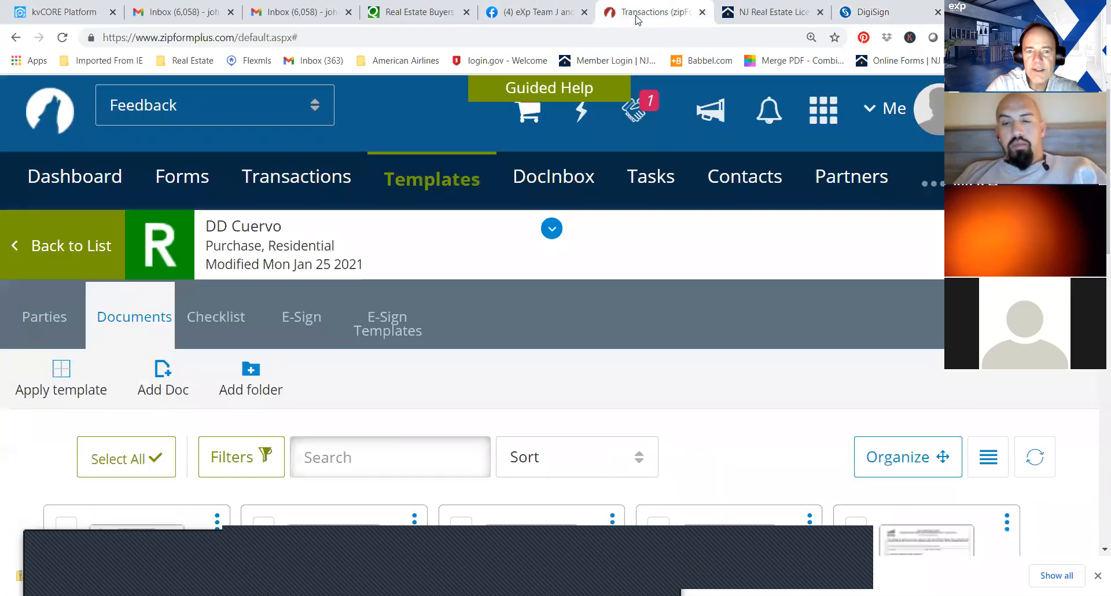
click(199, 177)
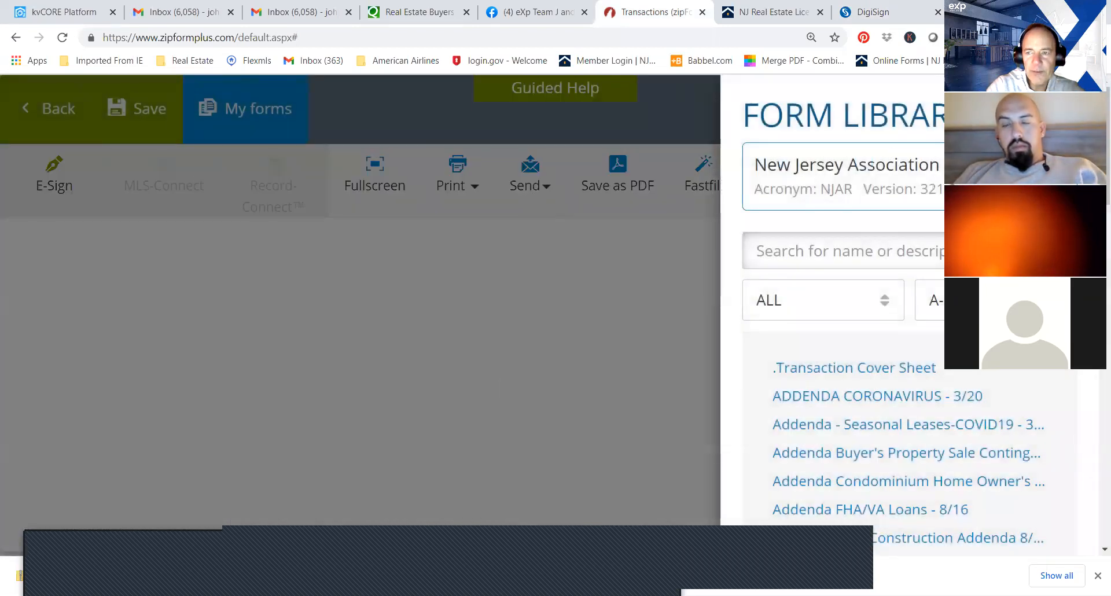
click(1071, 114)
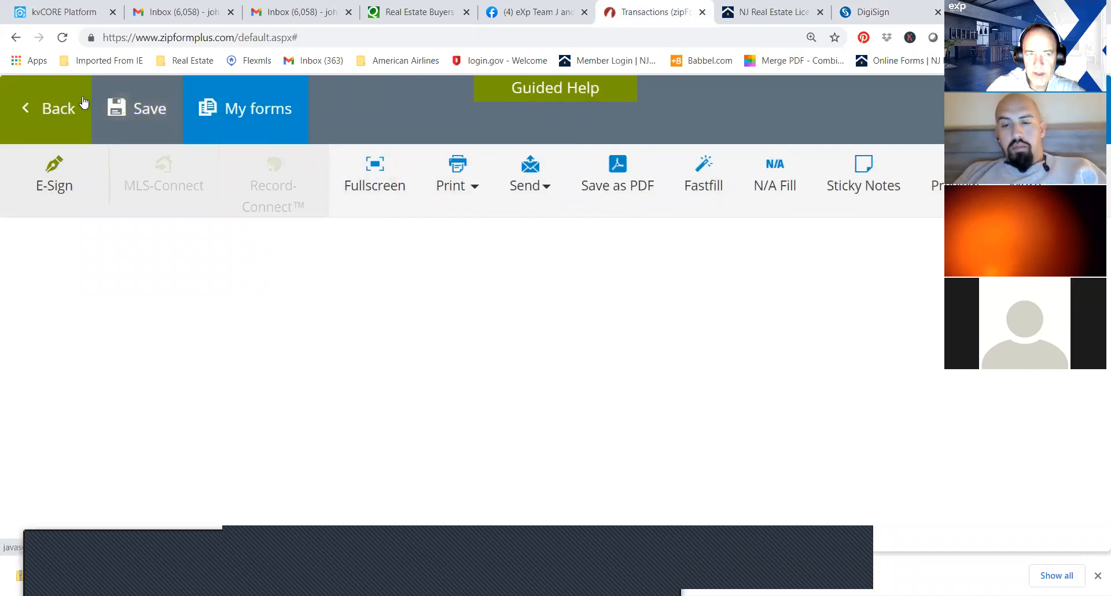
click(52, 107)
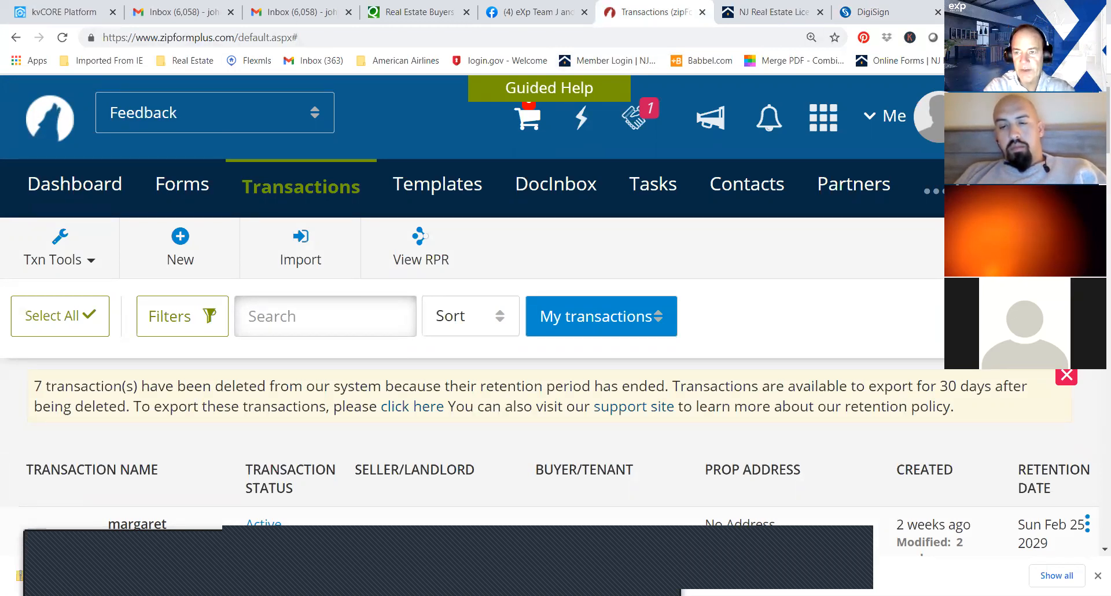
scroll(473, 348, down, 4)
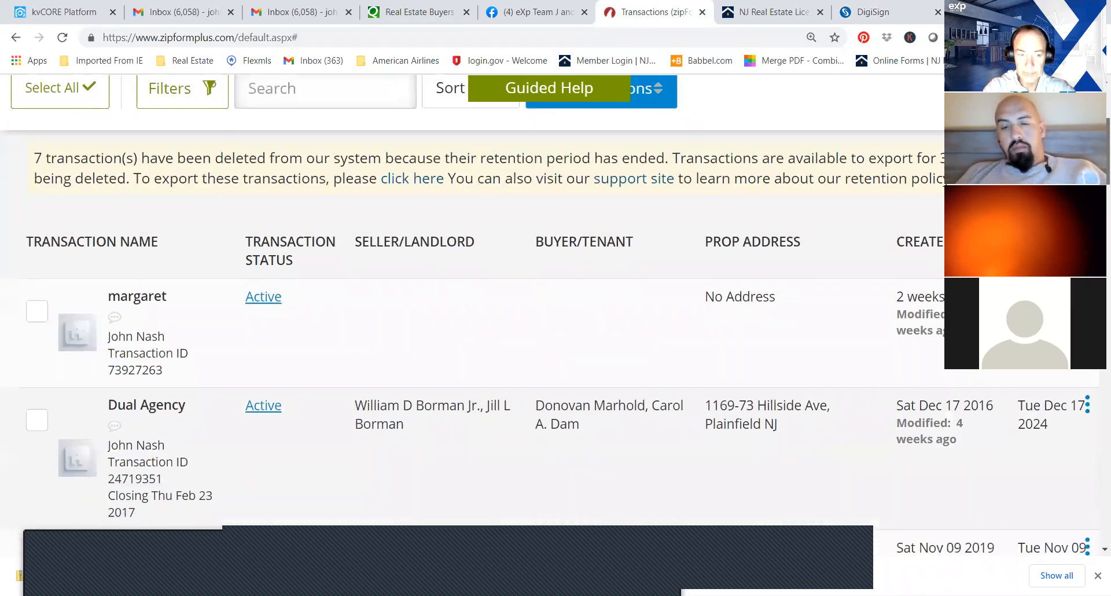
scroll(473, 347, up, 4)
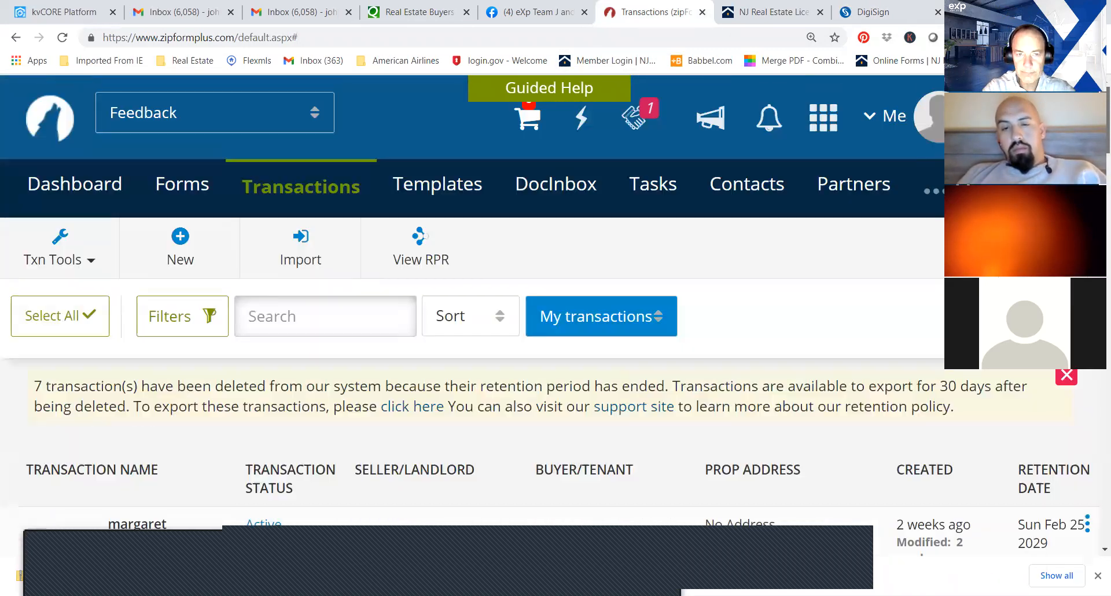
Delete the "Test-smith" residential purchase template from the saved templates.
click(428, 189)
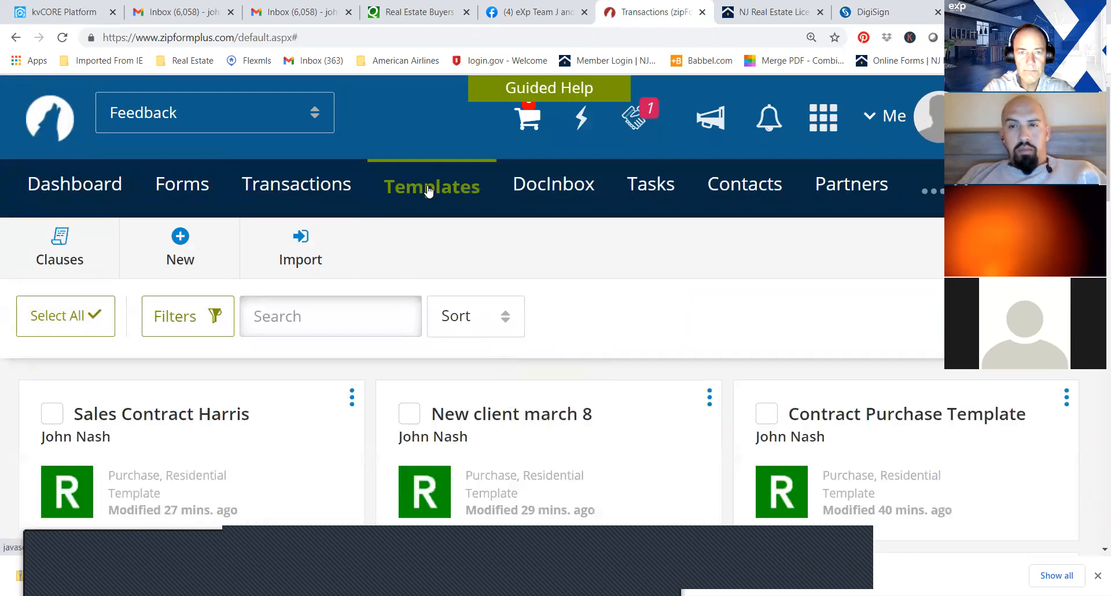
scroll(538, 316, down, 8)
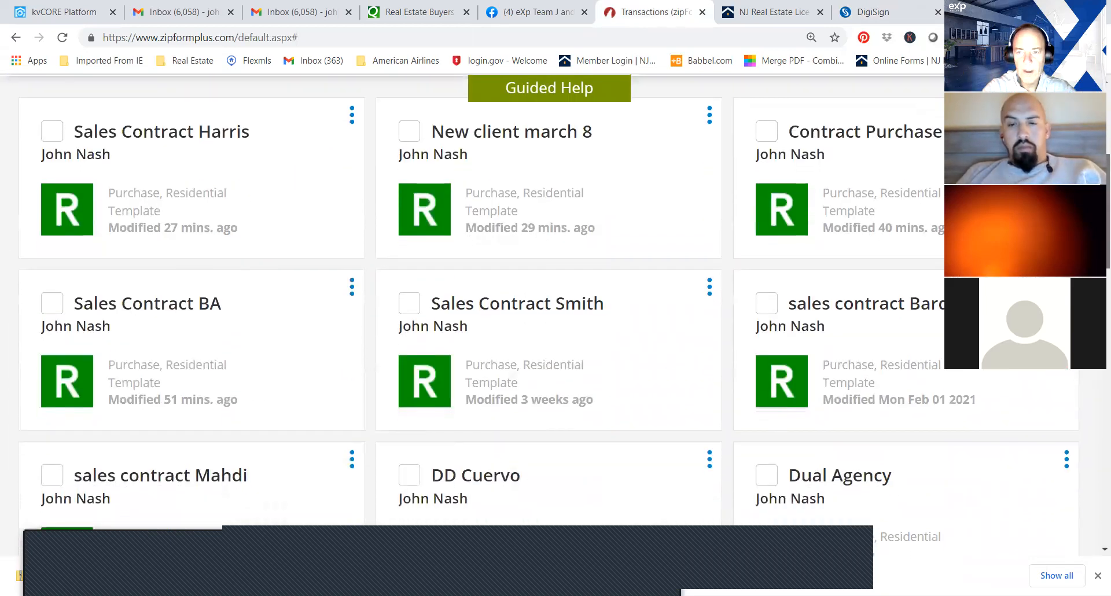
scroll(1095, 398, down, 4)
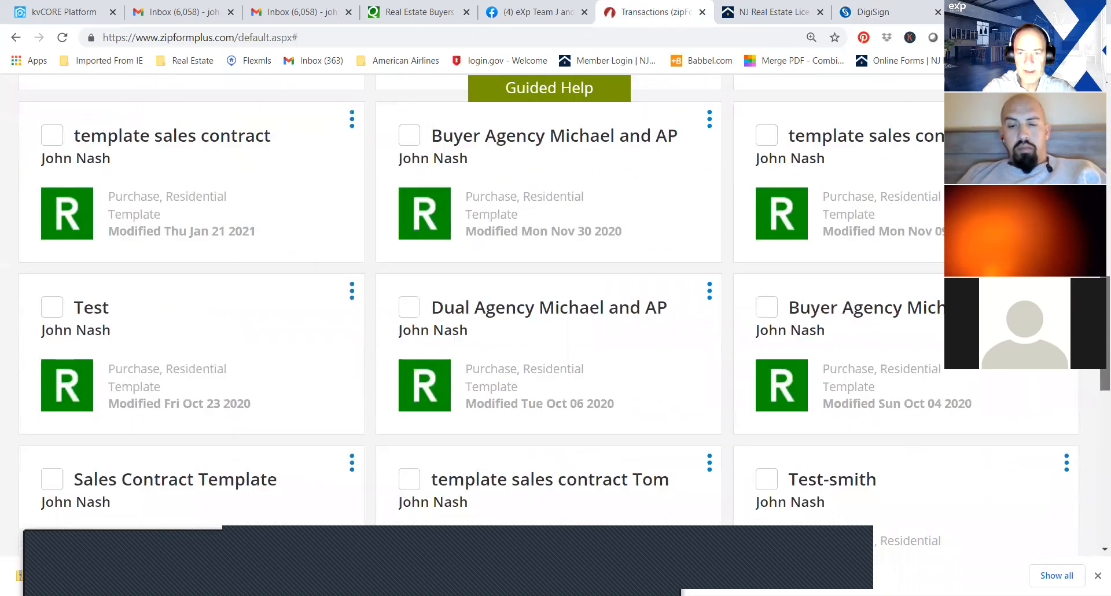
scroll(1095, 399, down, 4)
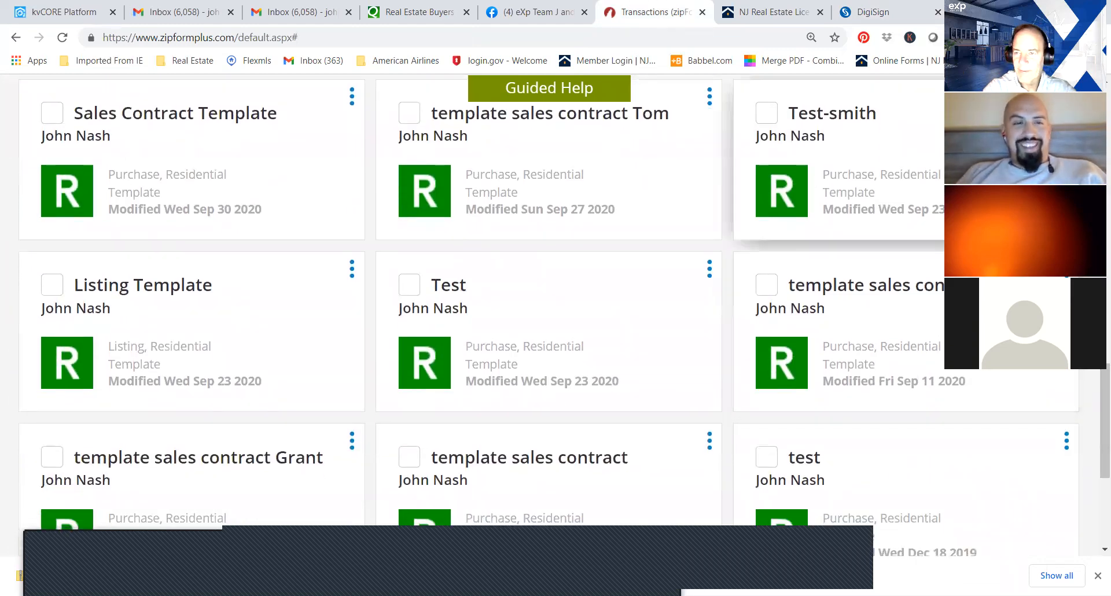
click(1066, 97)
click(734, 270)
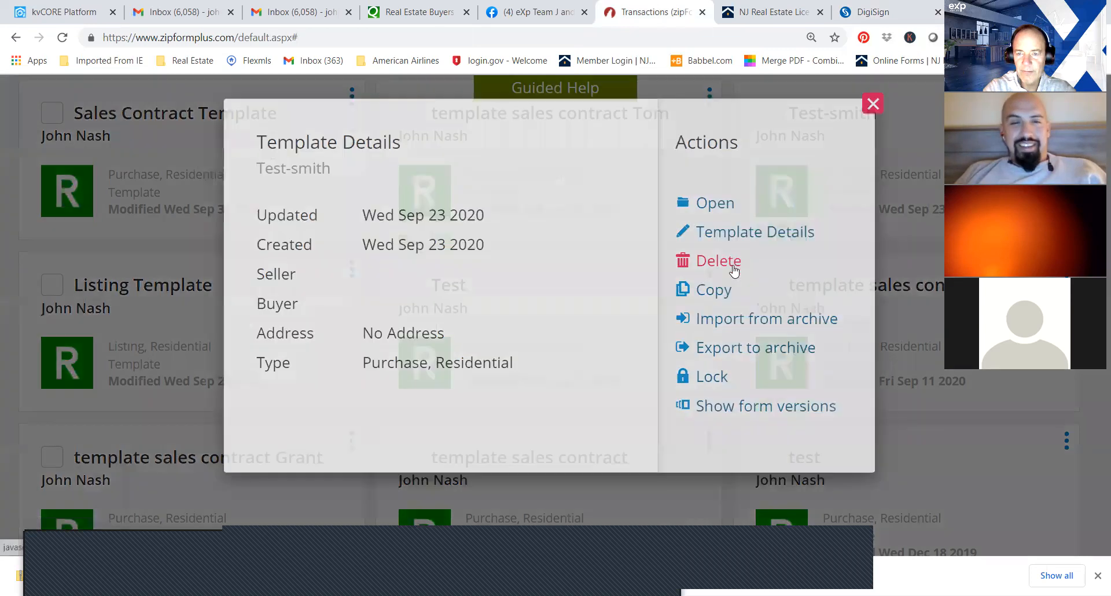
click(744, 274)
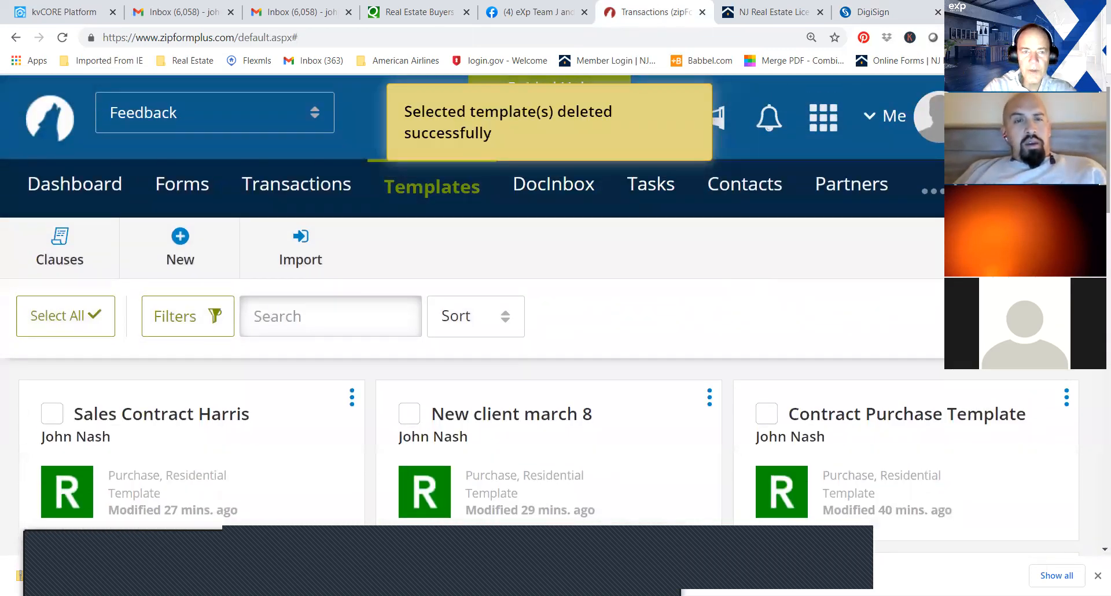
Switch to SkySlope and start creating a new transaction, skipping the address lookup to reach the blank transaction form.
click(875, 23)
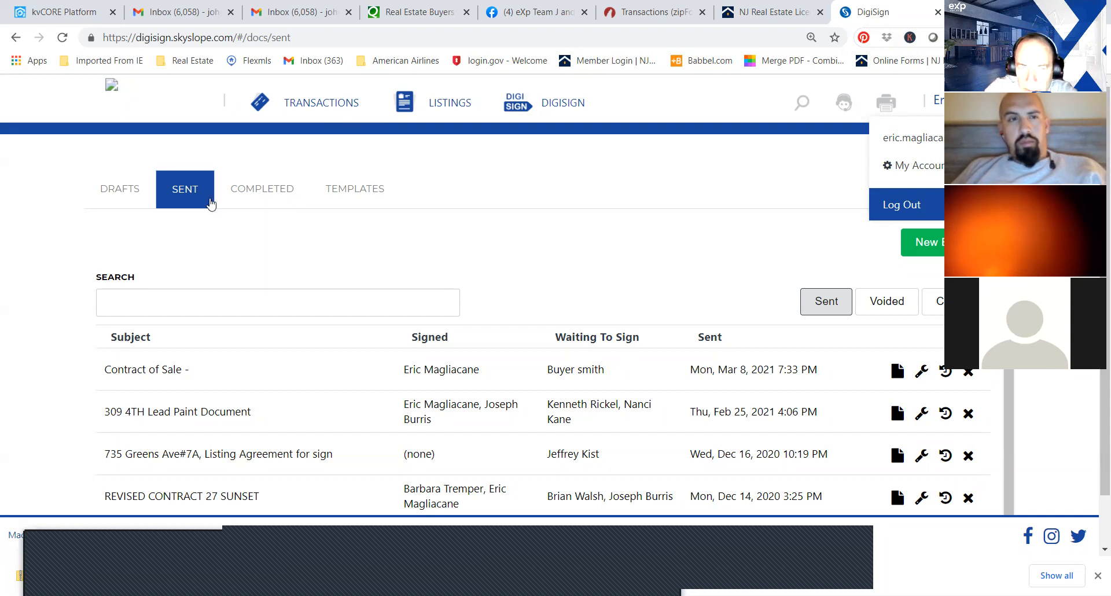
click(111, 93)
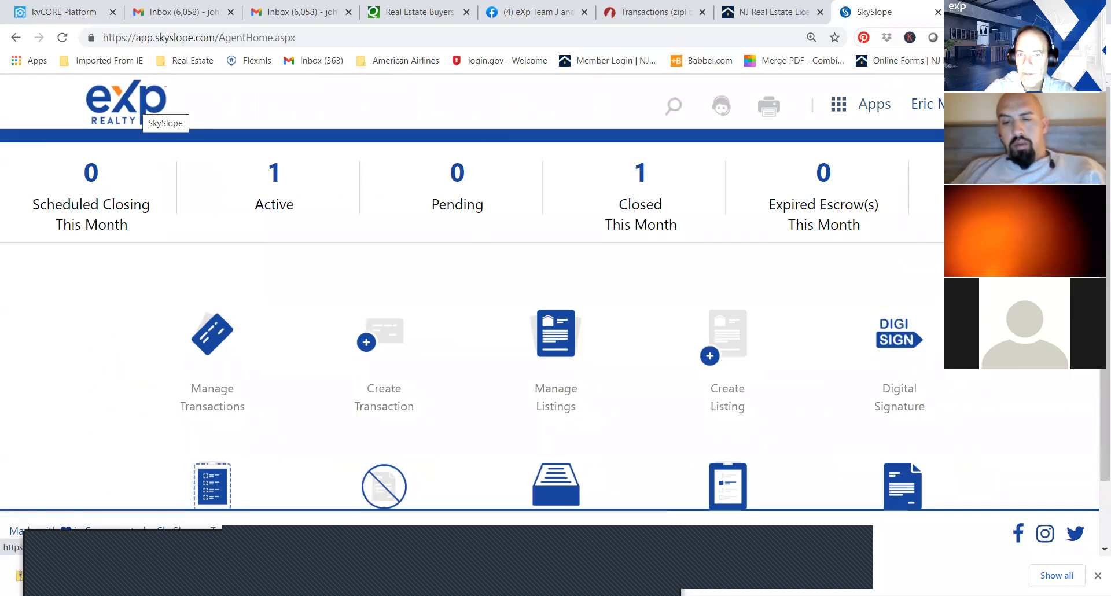
scroll(407, 312, down, 1)
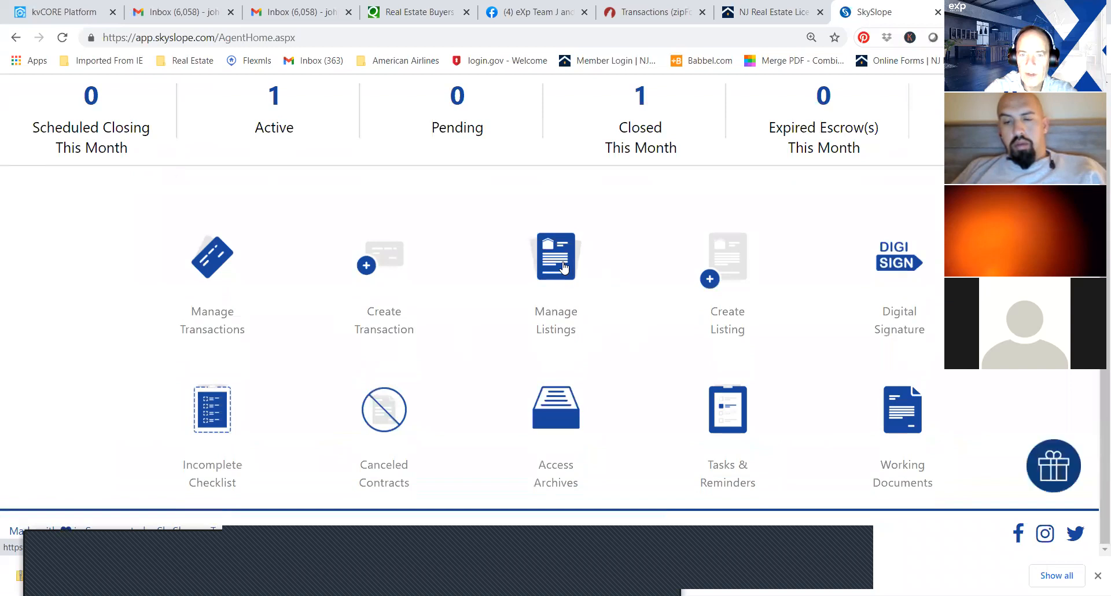
click(369, 264)
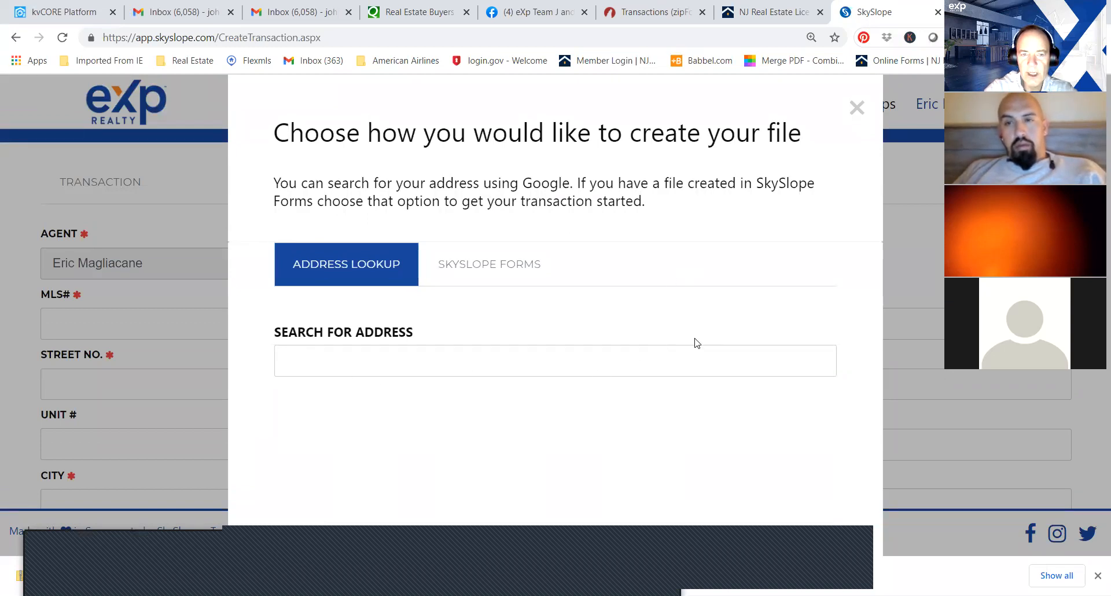
click(857, 107)
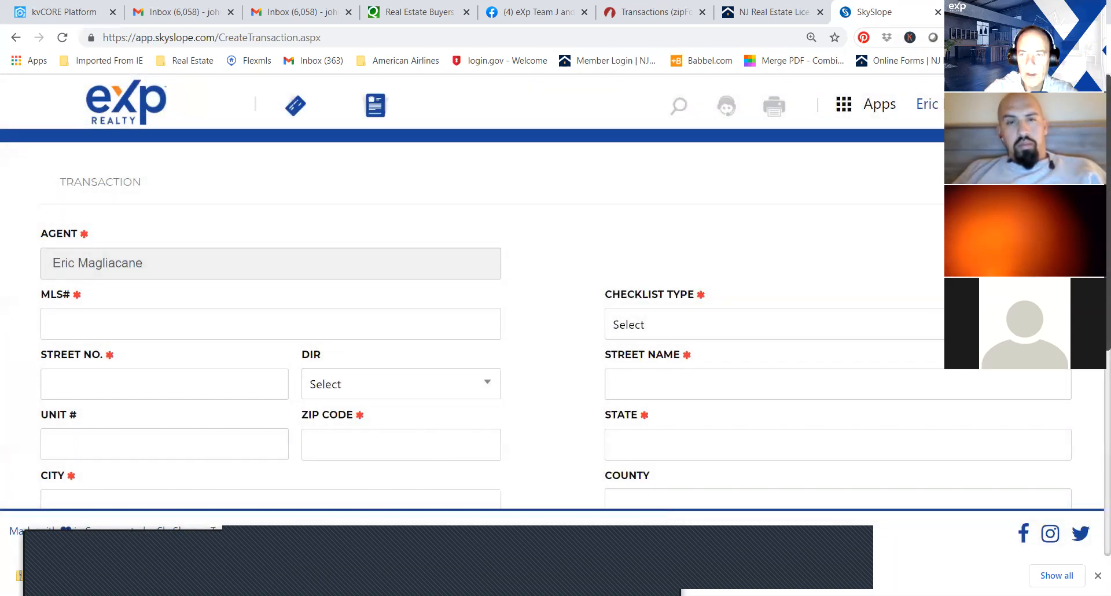
Look through the New Jersey checklist types and the remaining fields of the transaction form, down to the acceptance and closing dates.
scroll(556, 324, down, 1)
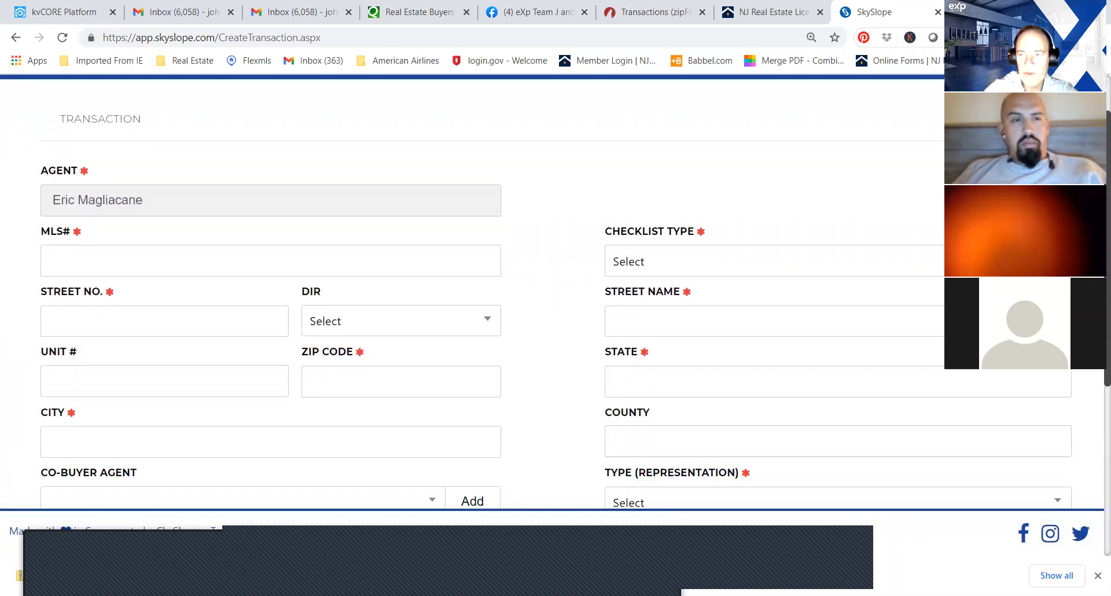
click(775, 262)
drag(1058, 344, 1061, 428)
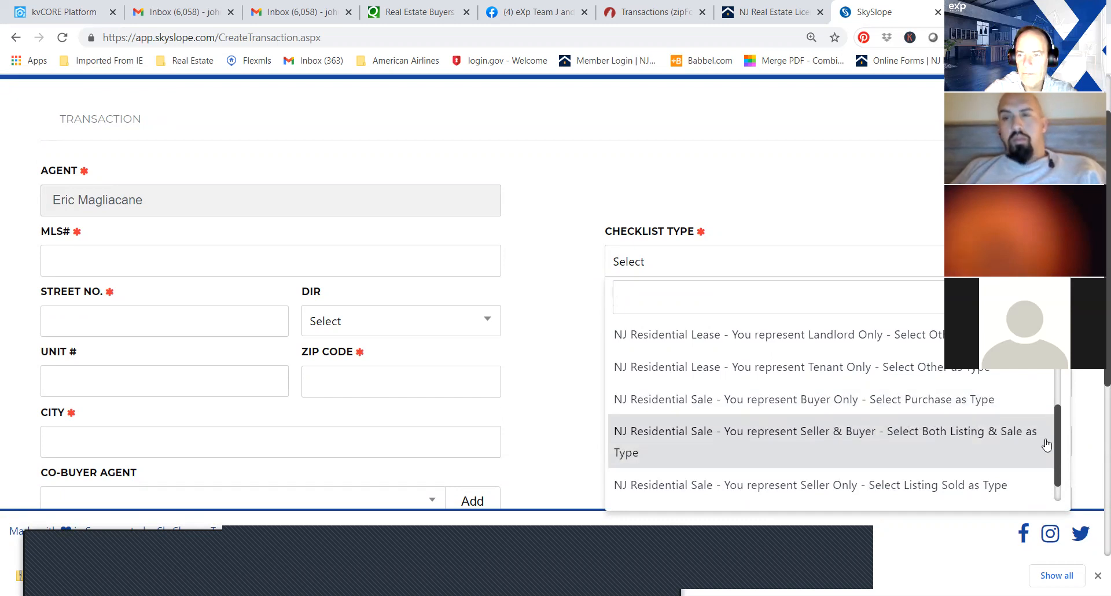
scroll(1056, 430, down, 1)
scroll(1057, 445, down, 1)
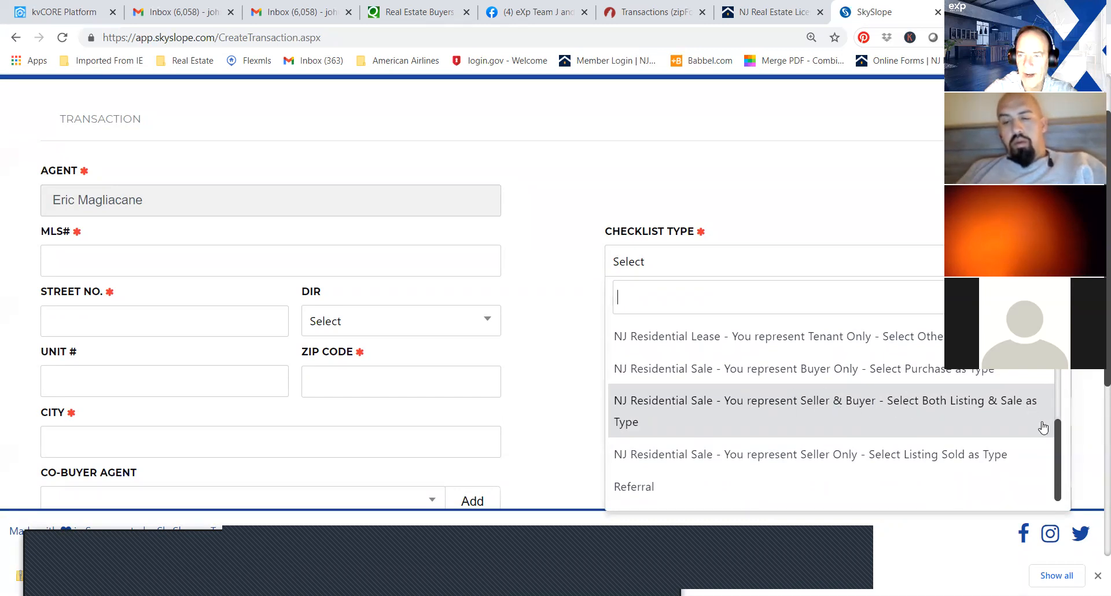
mouse_move(1059, 438)
mouse_down()
mouse_move(1060, 365)
mouse_move(1062, 459)
mouse_up()
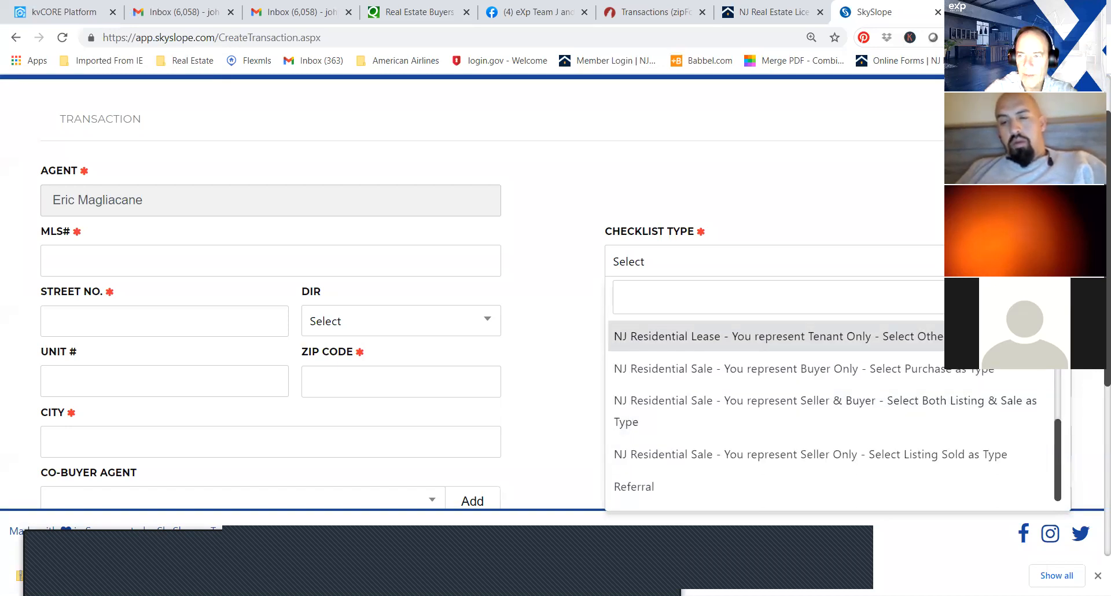
scroll(1093, 393, down, 3)
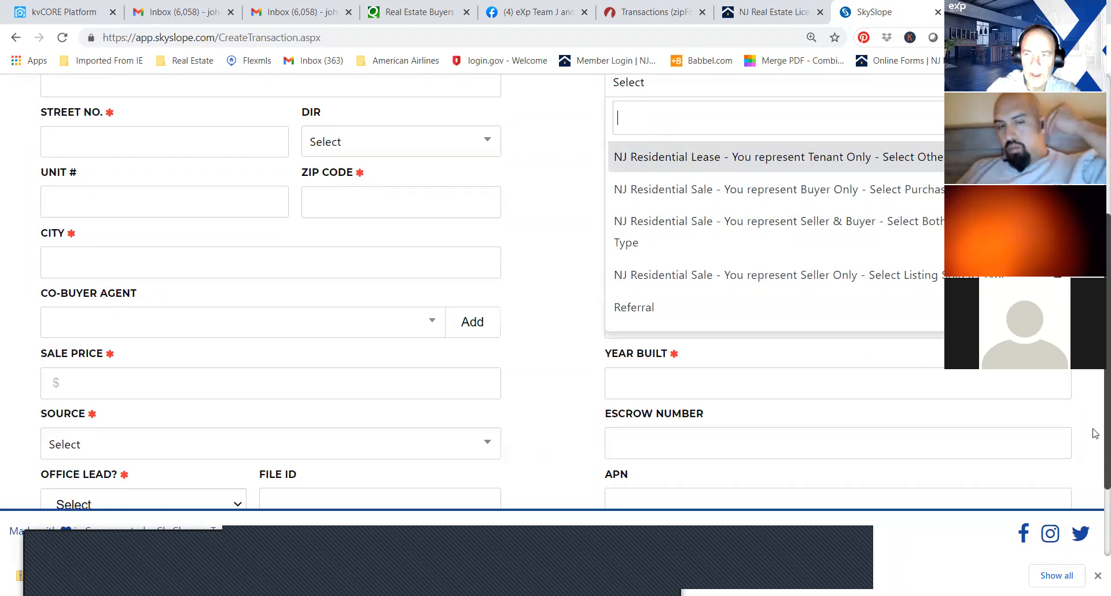
scroll(1094, 432, down, 2)
scroll(1094, 457, down, 2)
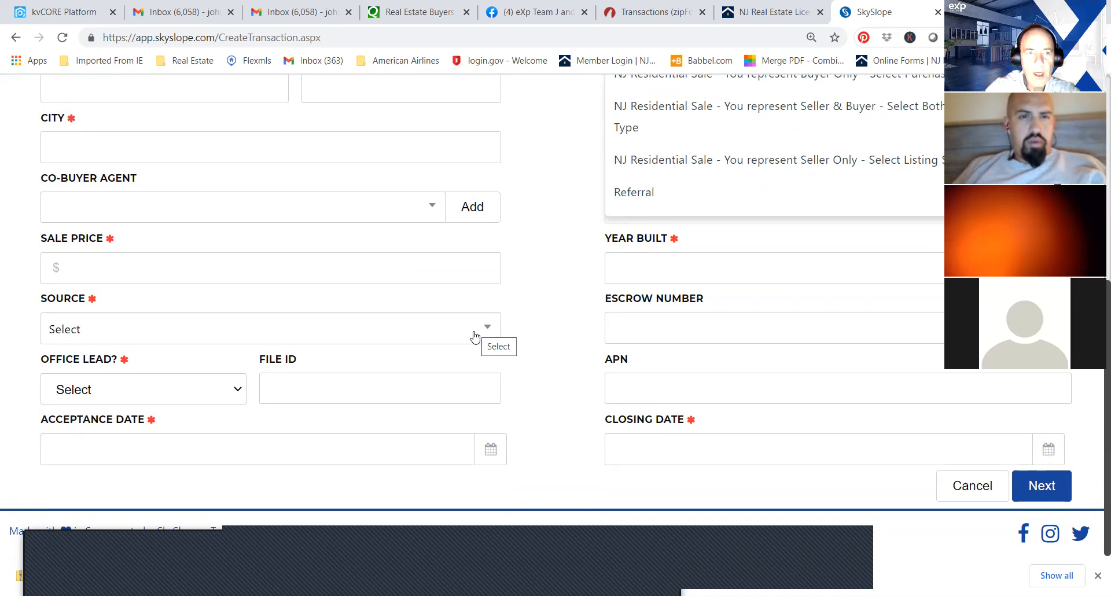
Search for the New Jersey co-agent by full name and save that person as the transaction's co-buyer agent.
click(422, 213)
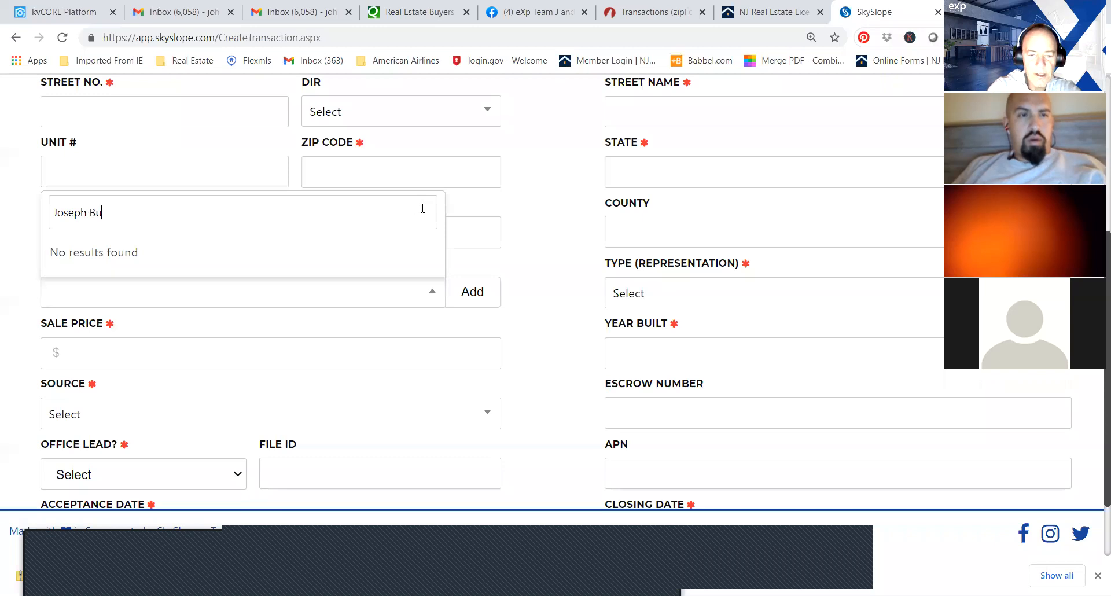
click(541, 201)
click(471, 300)
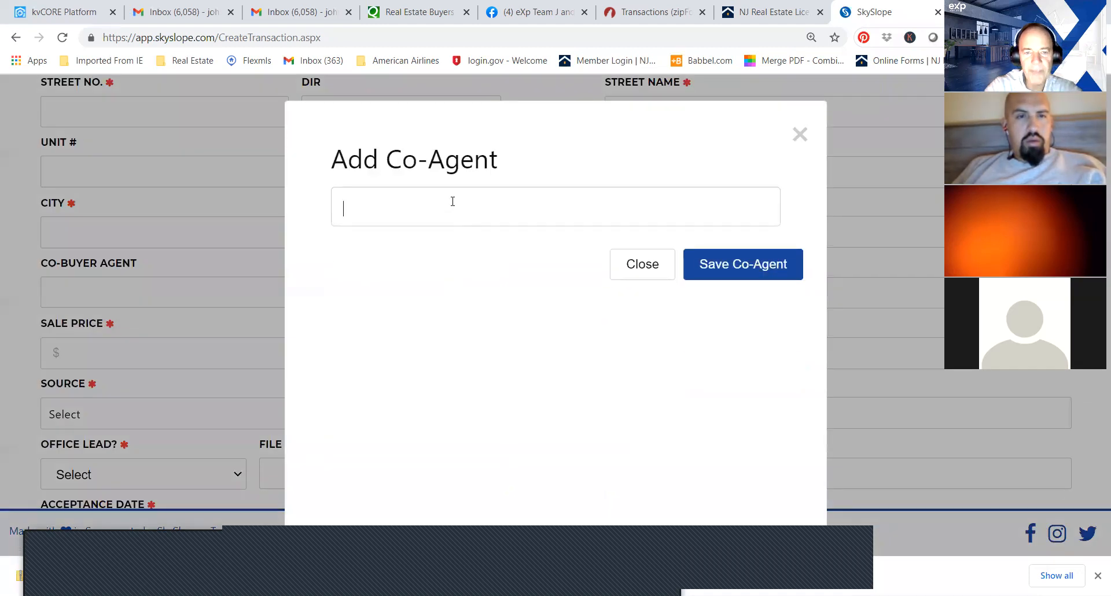
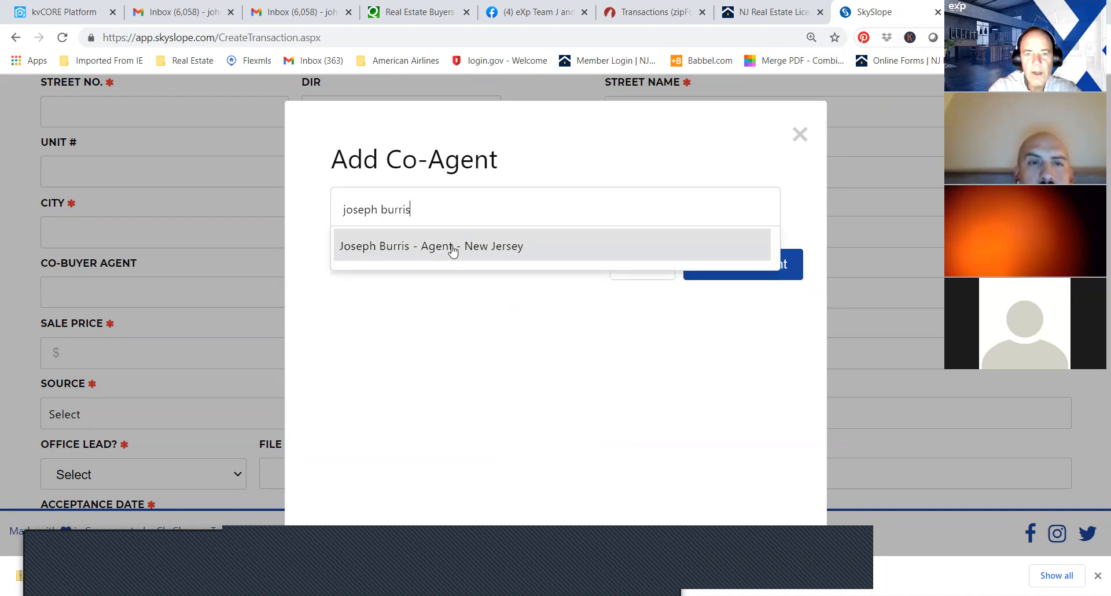
click(452, 247)
click(756, 268)
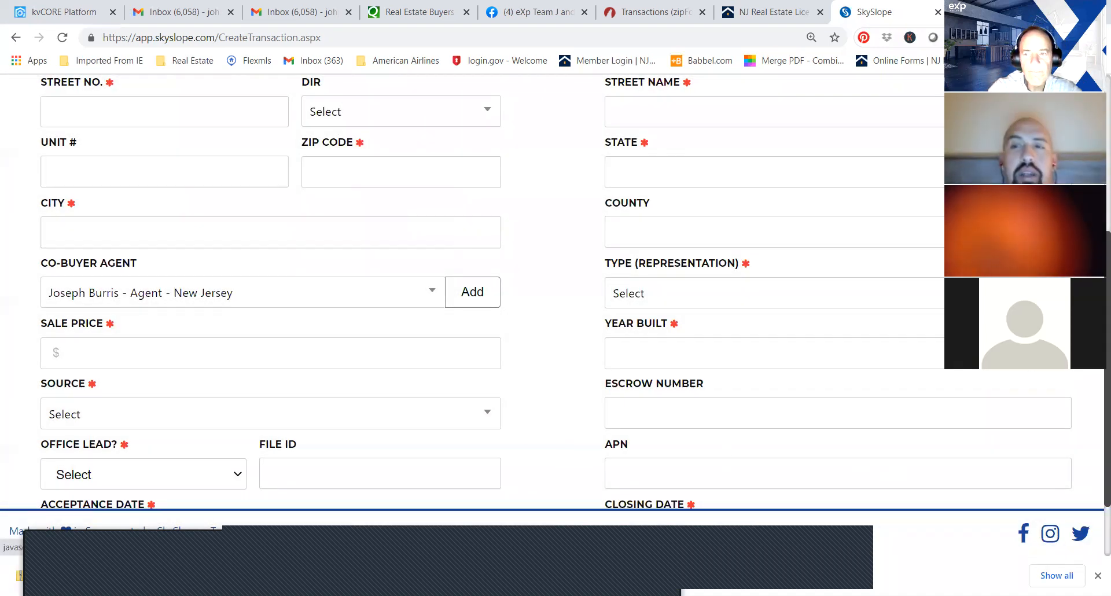
Set the transaction's representation type to Purchase / Tenant and dismiss the notice about the renamed "Sale" option.
drag(514, 316, 549, 348)
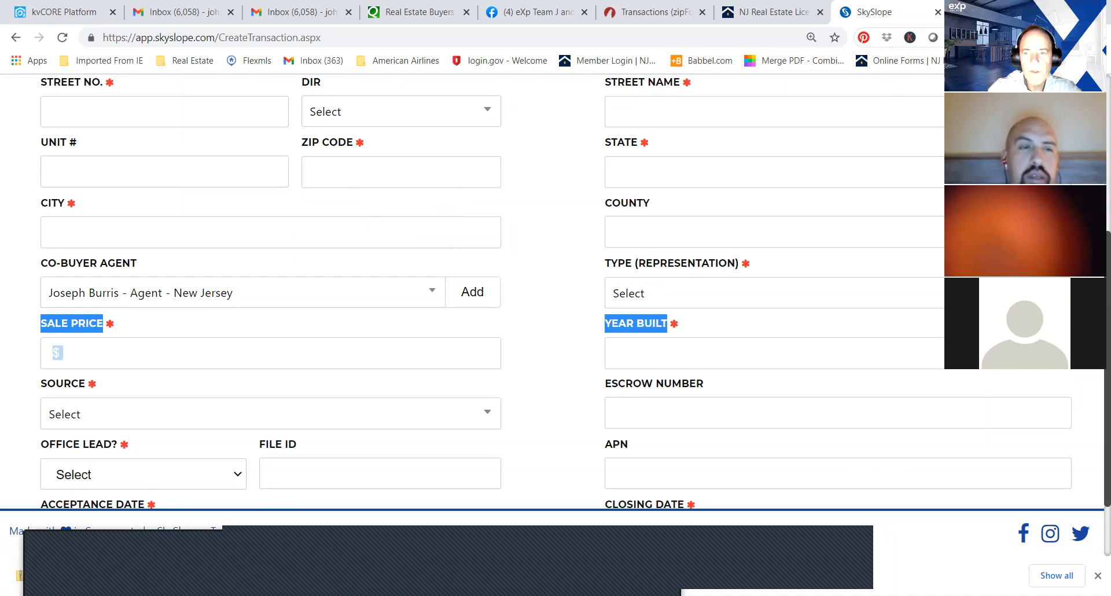
click(944, 226)
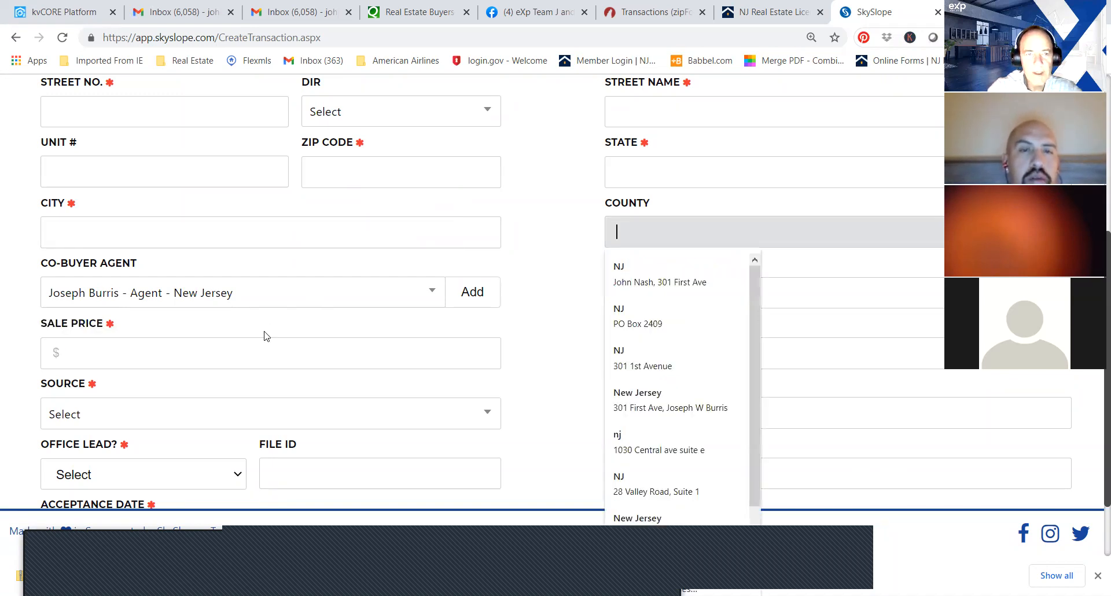
click(258, 356)
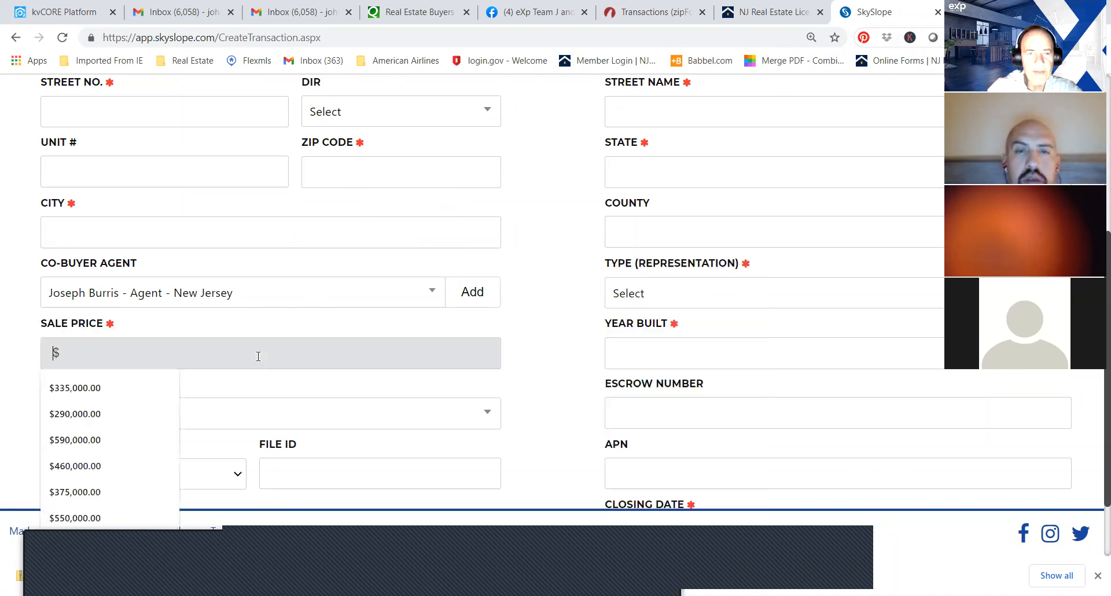
click(541, 323)
click(775, 301)
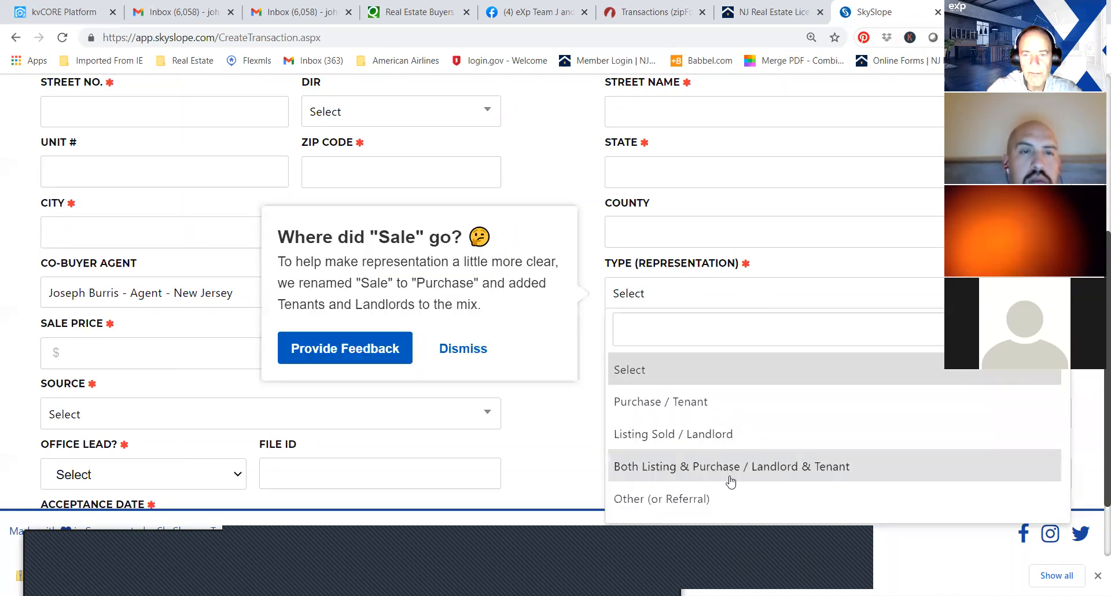
click(737, 401)
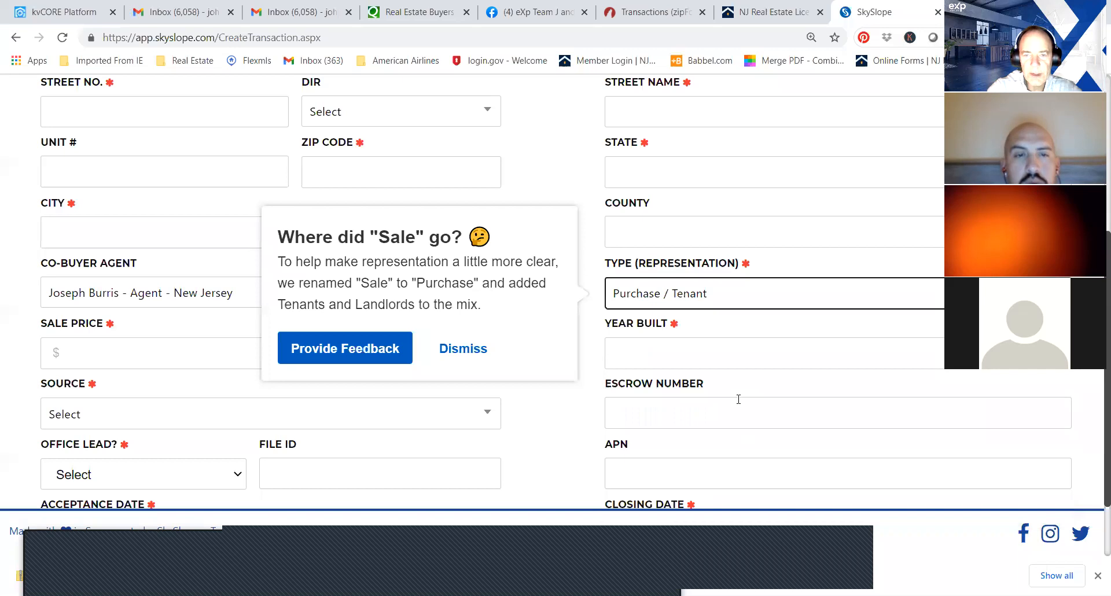
click(458, 348)
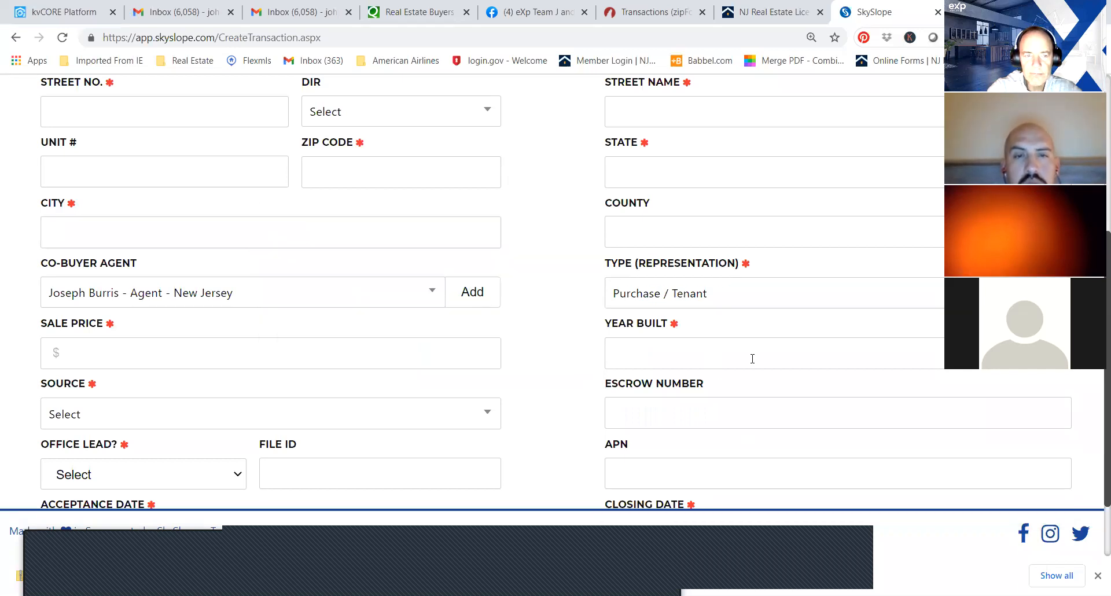
scroll(555, 290, up, 4)
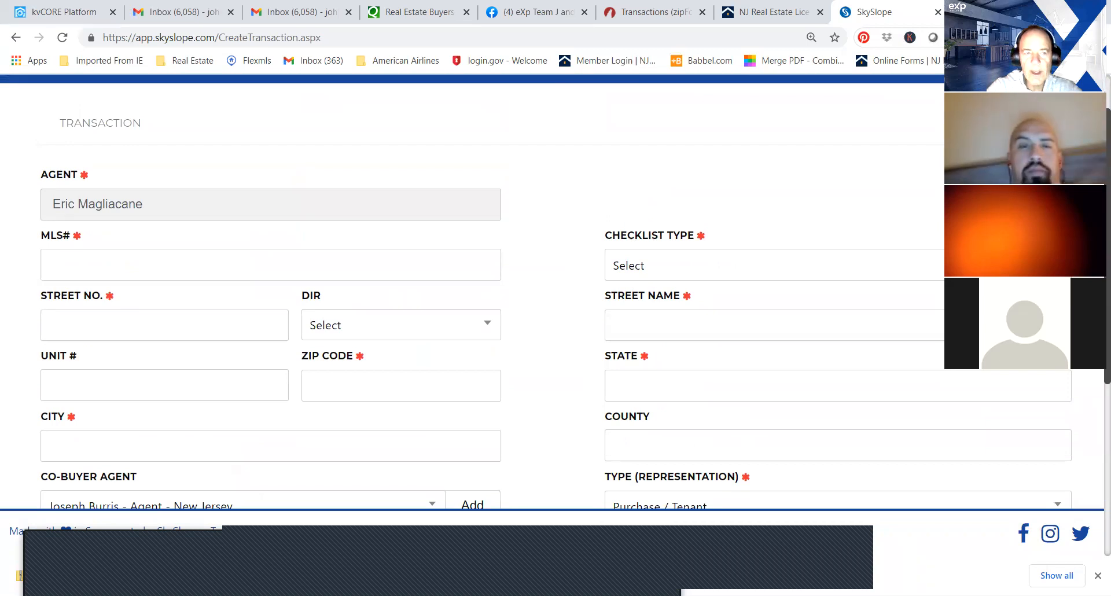
Set the transaction's source to Personal Referral and its office lead option to No.
scroll(556, 290, down, 3)
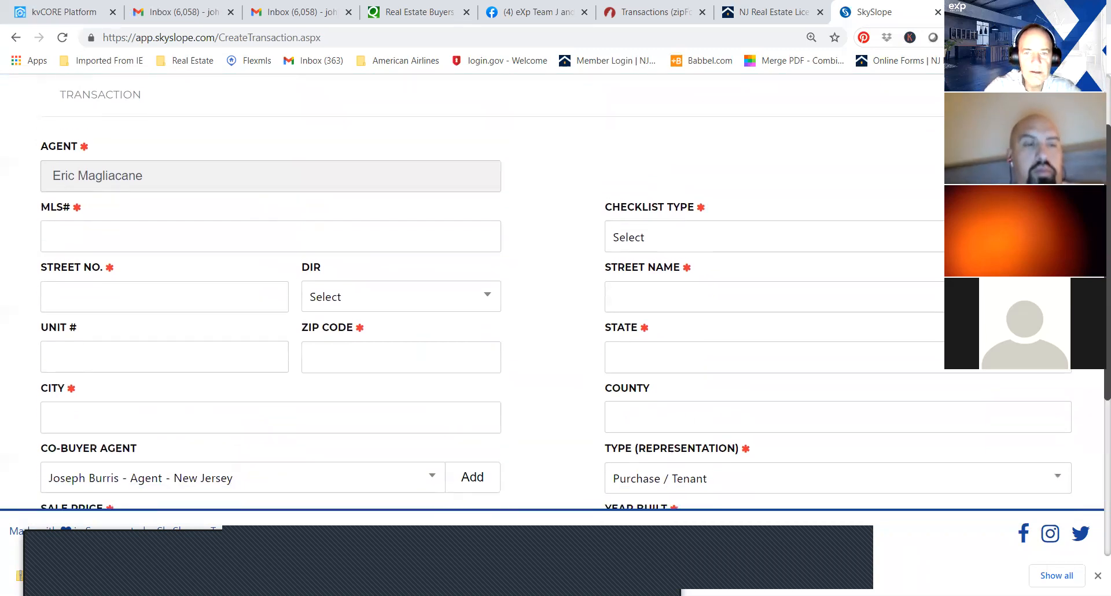
scroll(556, 290, down, 3)
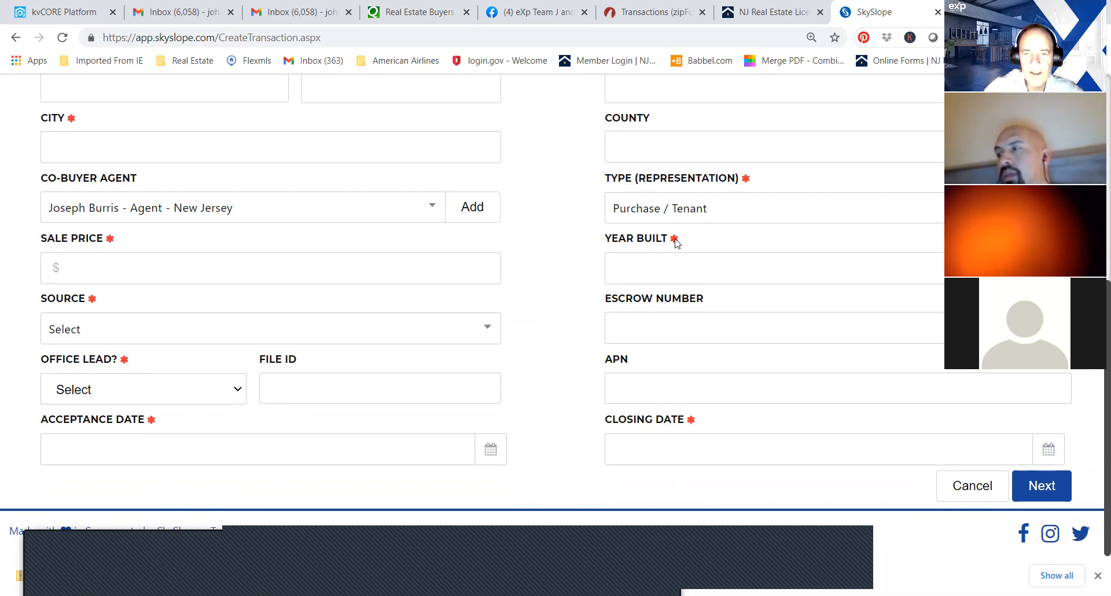
click(714, 261)
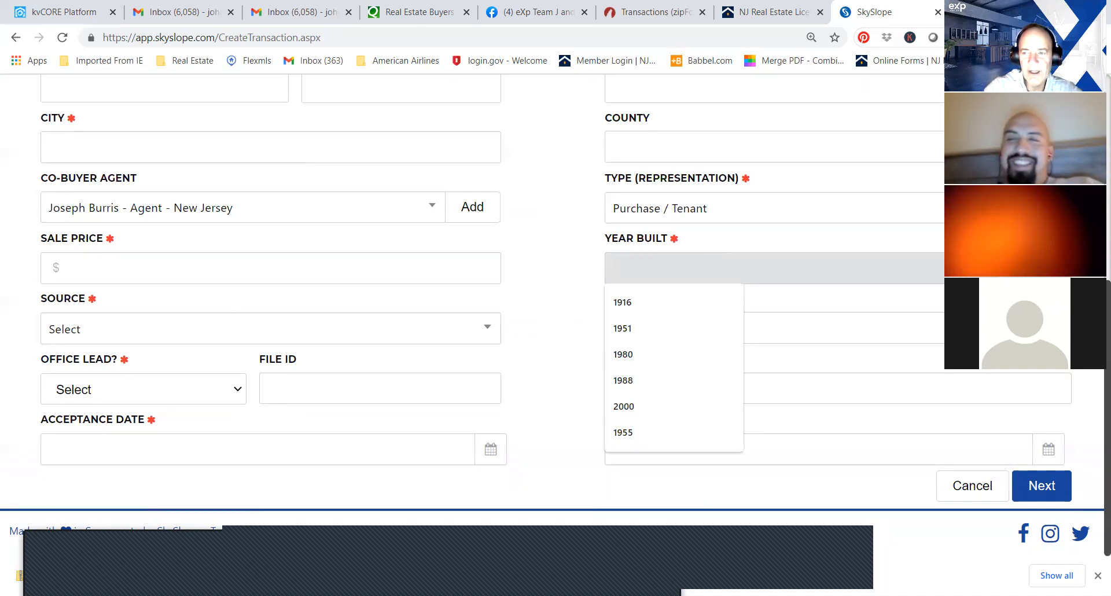
scroll(715, 262, up, 1)
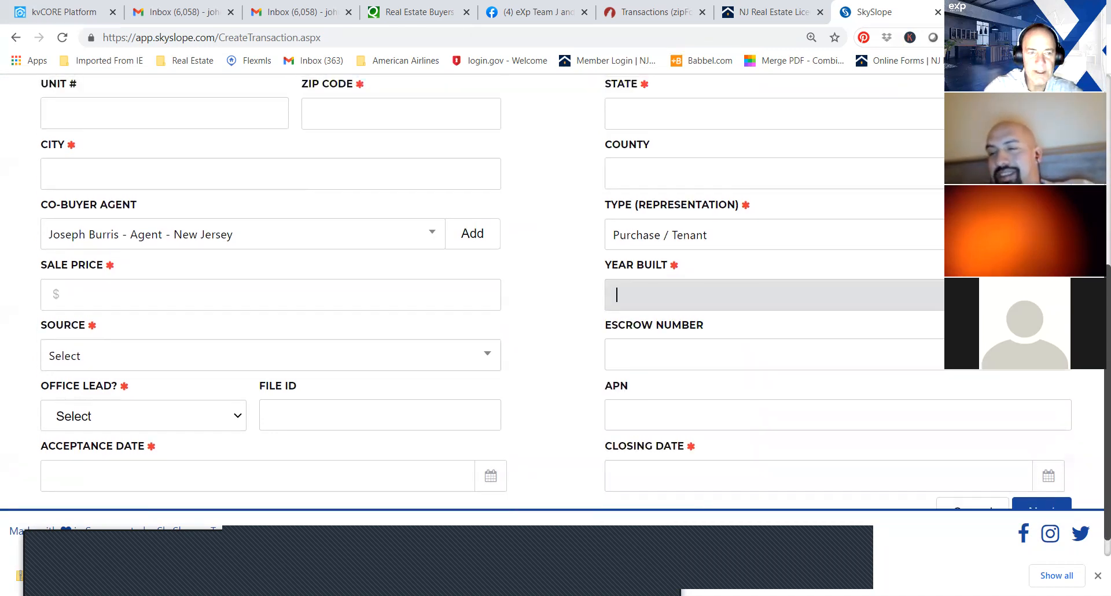
scroll(445, 347, down, 1)
click(446, 335)
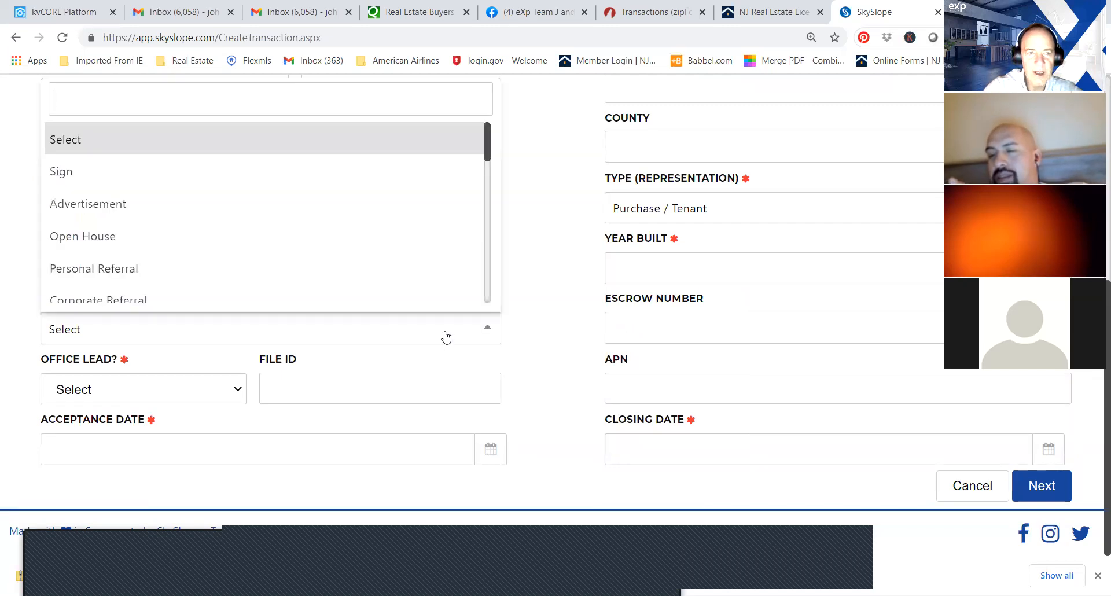
click(183, 271)
right_click(183, 267)
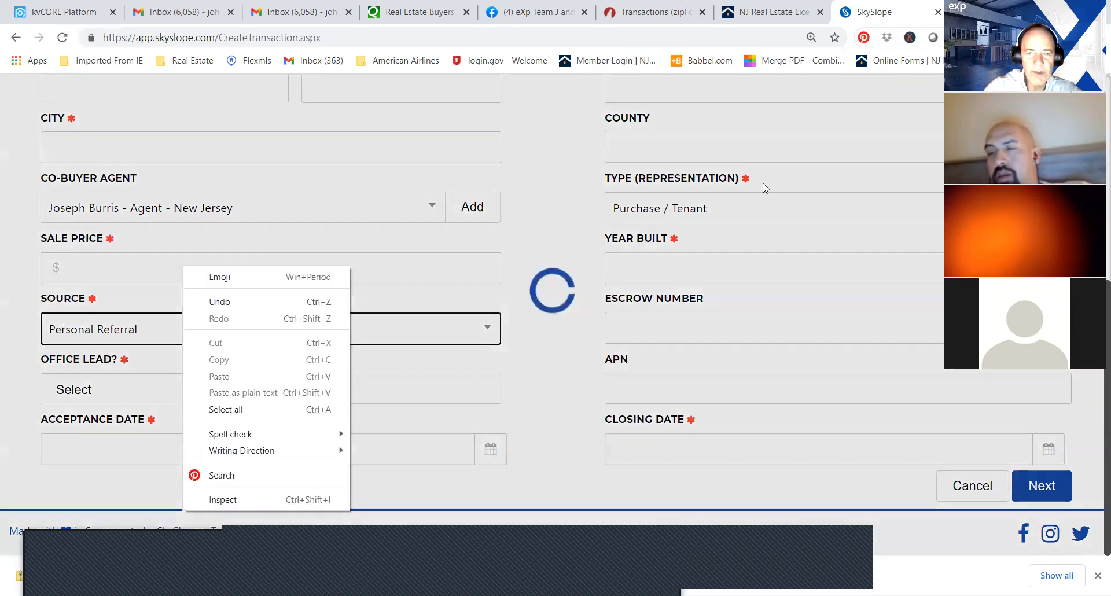
scroll(282, 341, up, 1)
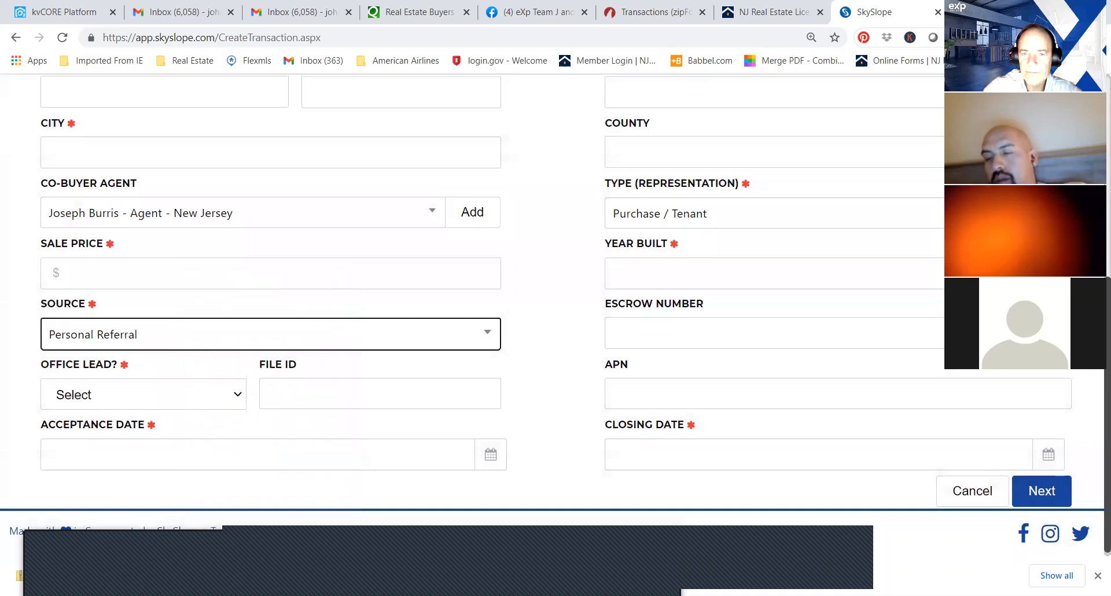
scroll(282, 341, down, 1)
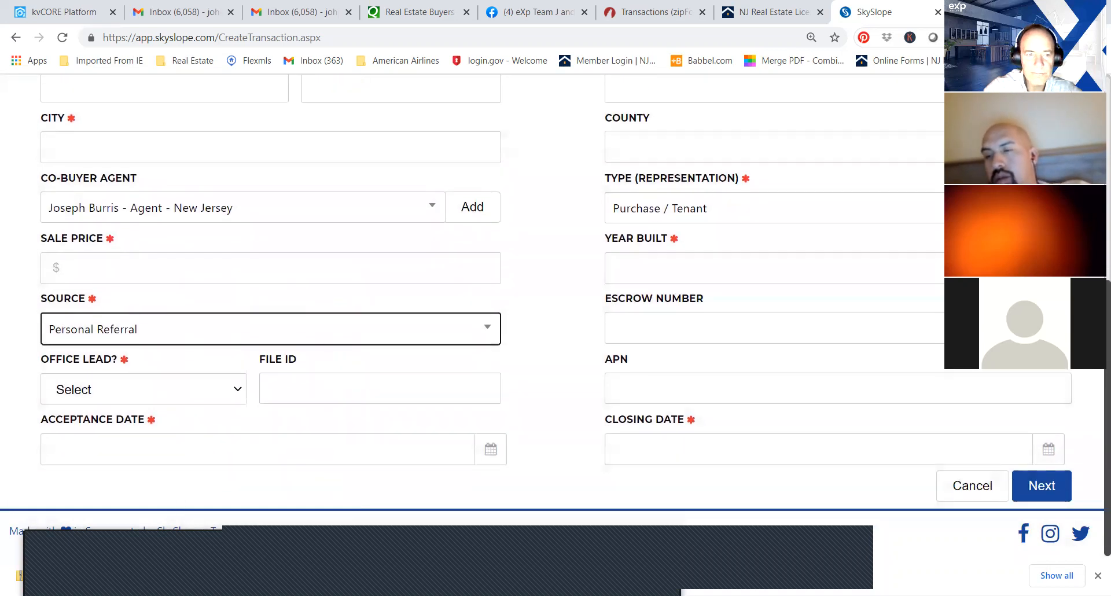
click(203, 395)
click(151, 436)
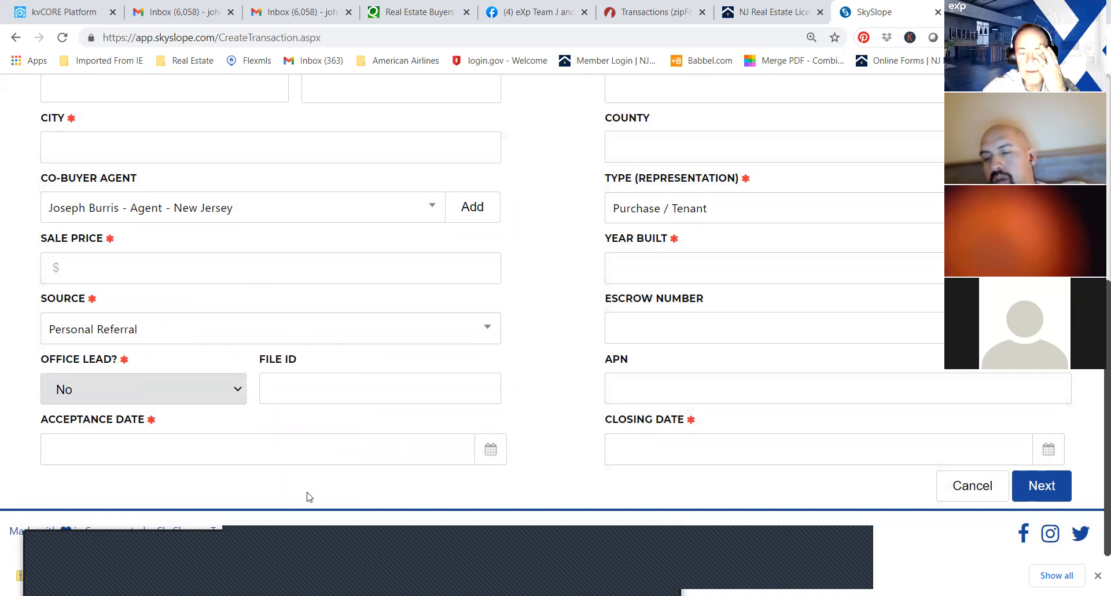
Check the acceptance date calendar without picking a day and set the transaction's closing date to 03/01/2021.
click(384, 439)
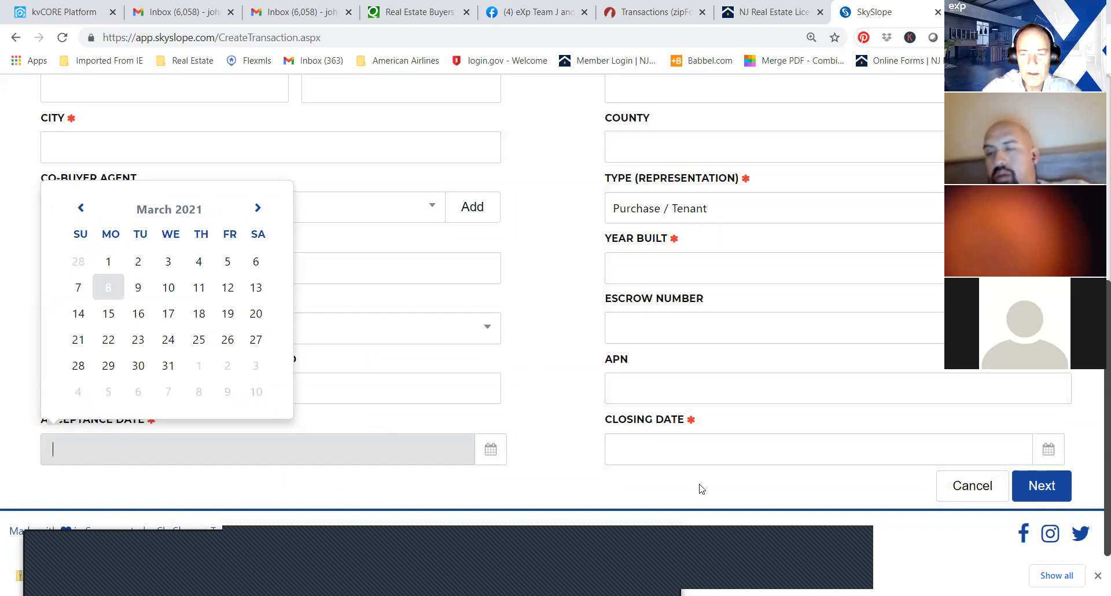
key(Escape)
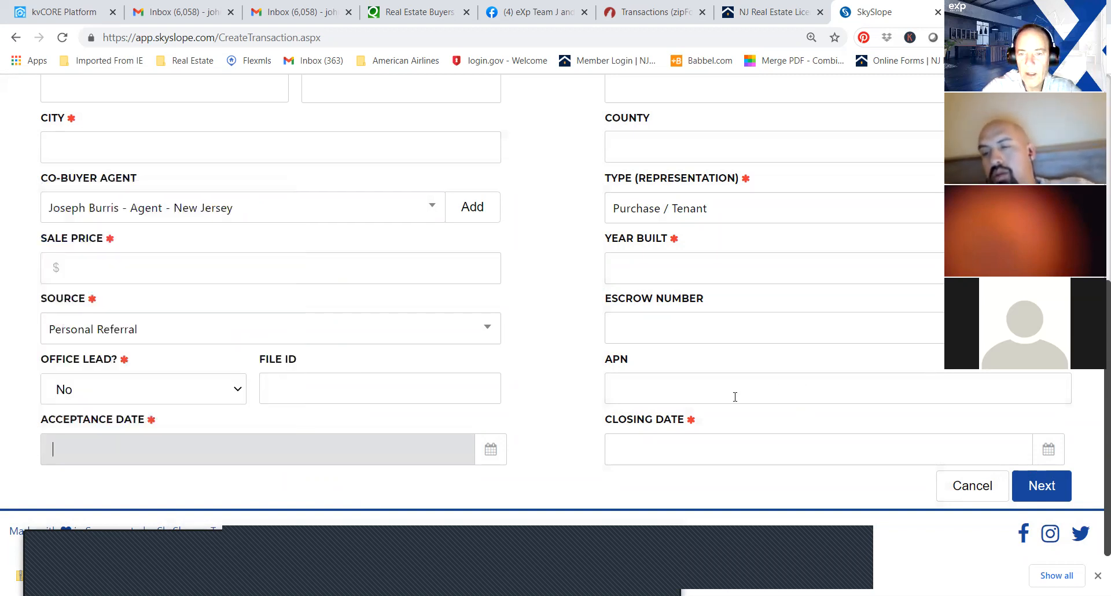
click(748, 447)
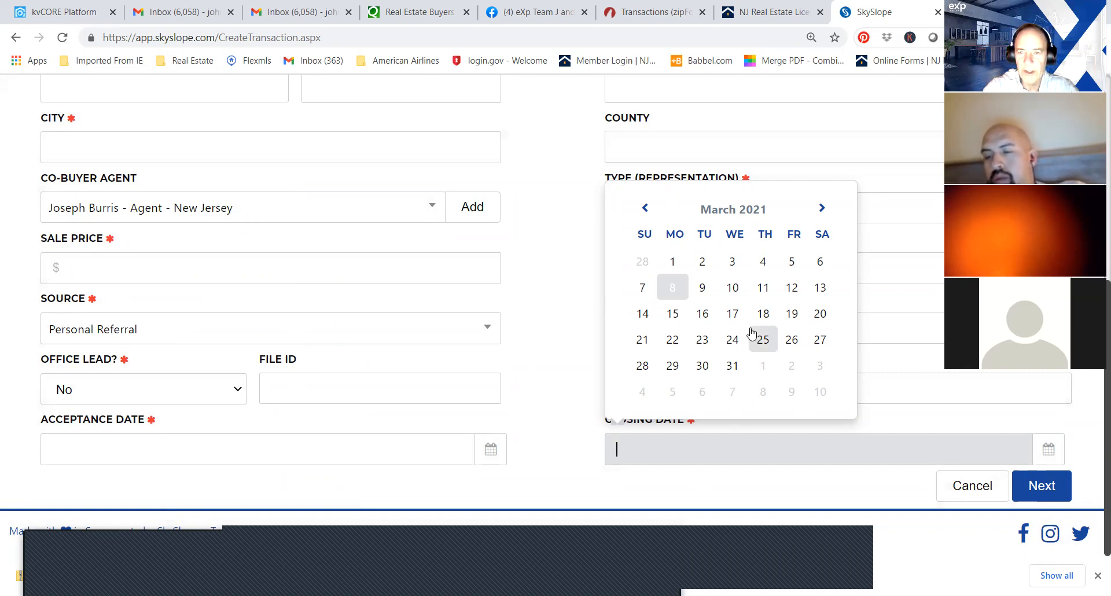
click(673, 260)
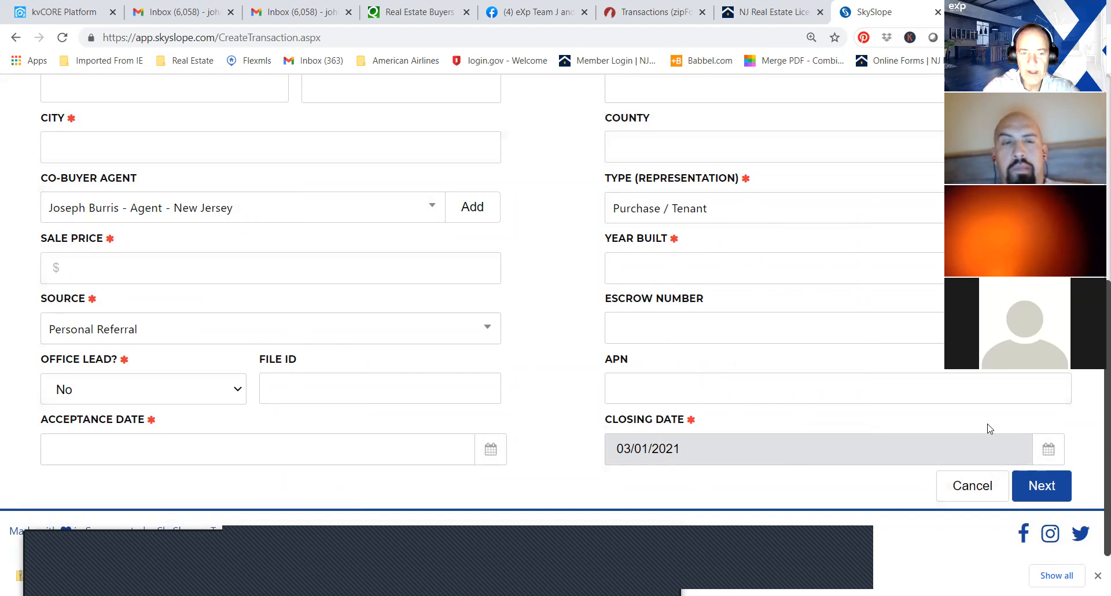
Log out of the current agent's account and sign back in with the co-agent's saved e-mail and account password.
drag(1097, 397, 1105, 194)
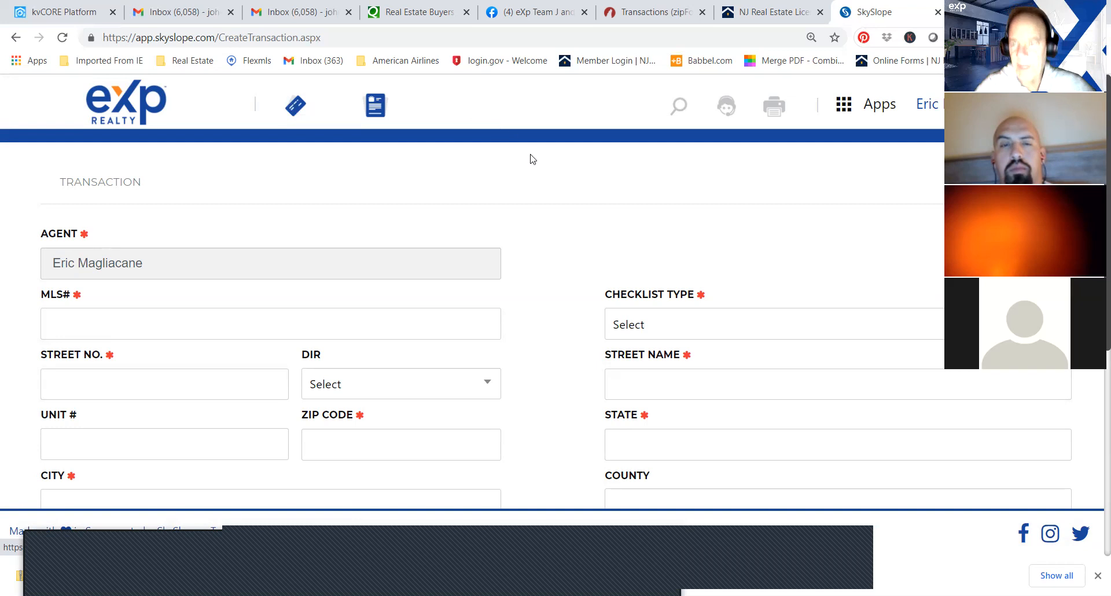
scroll(881, 174, down, 6)
scroll(881, 174, up, 6)
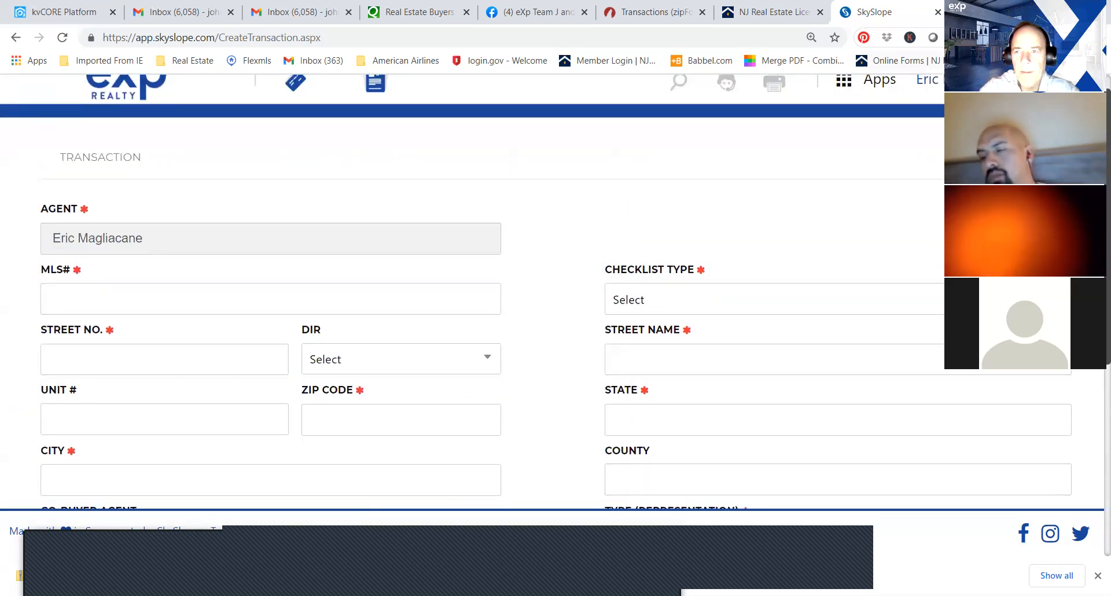
mouse_move(972, 81)
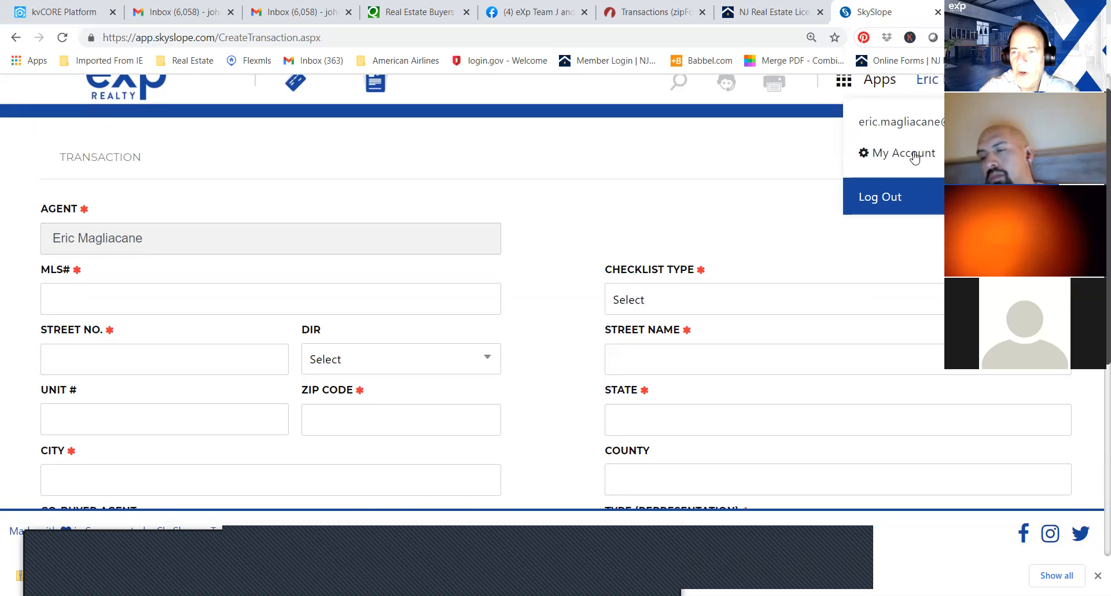
click(890, 198)
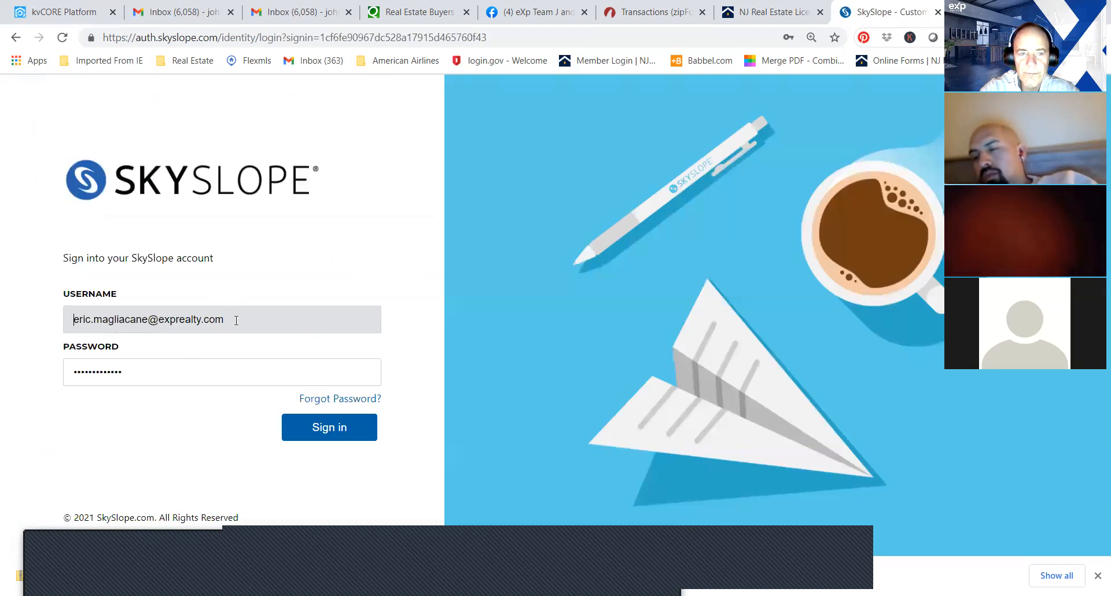
click(236, 320)
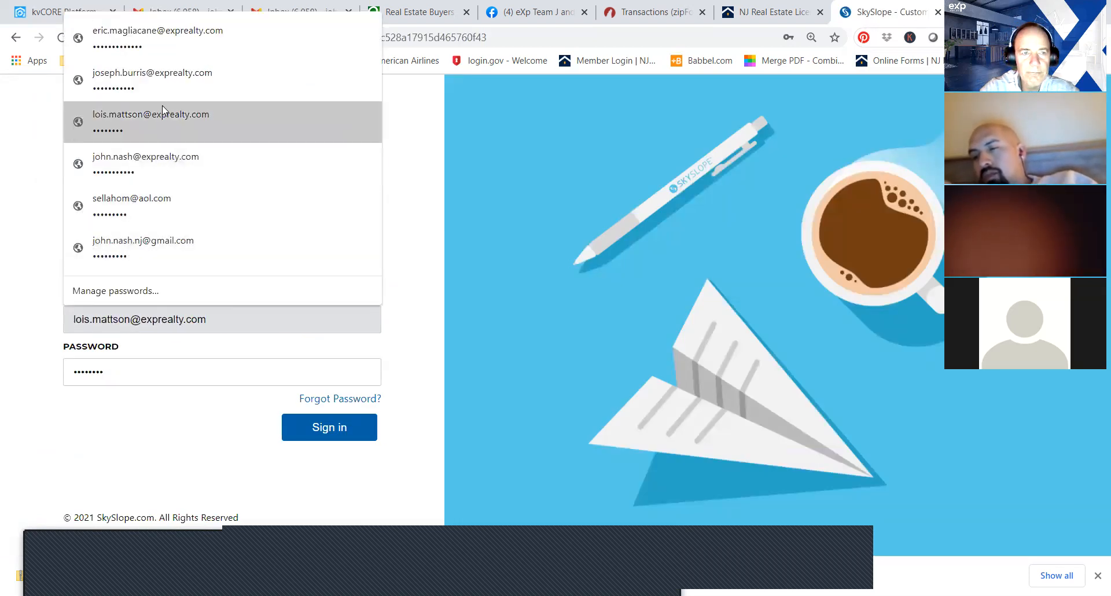
click(162, 90)
click(319, 428)
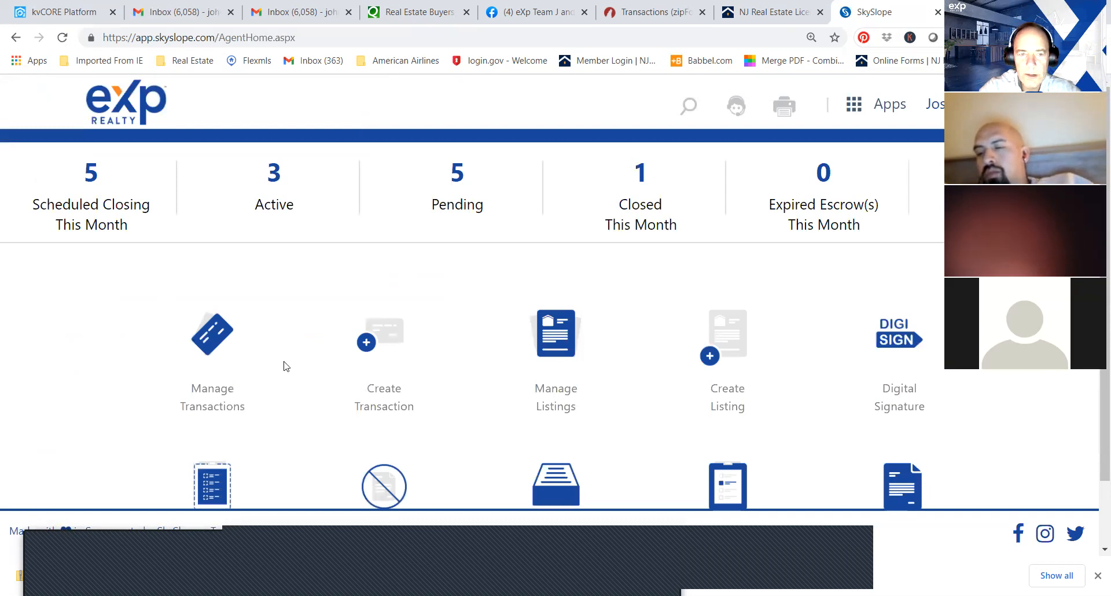
Open the active Plainfield listing priced at $524,900.00 from the managed listings and look through its uploaded documents.
click(559, 334)
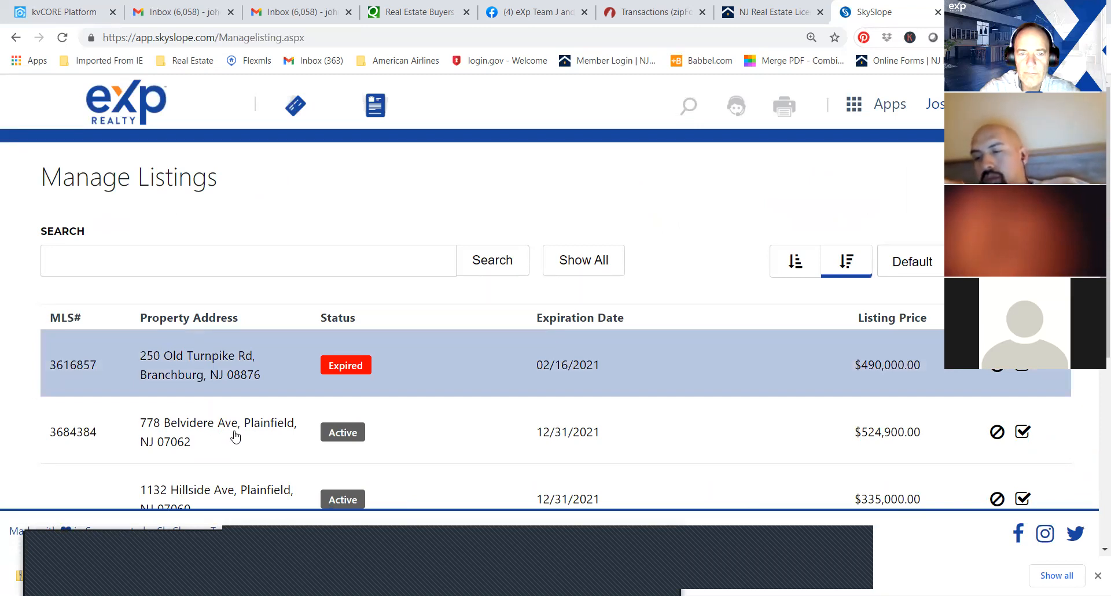
click(303, 415)
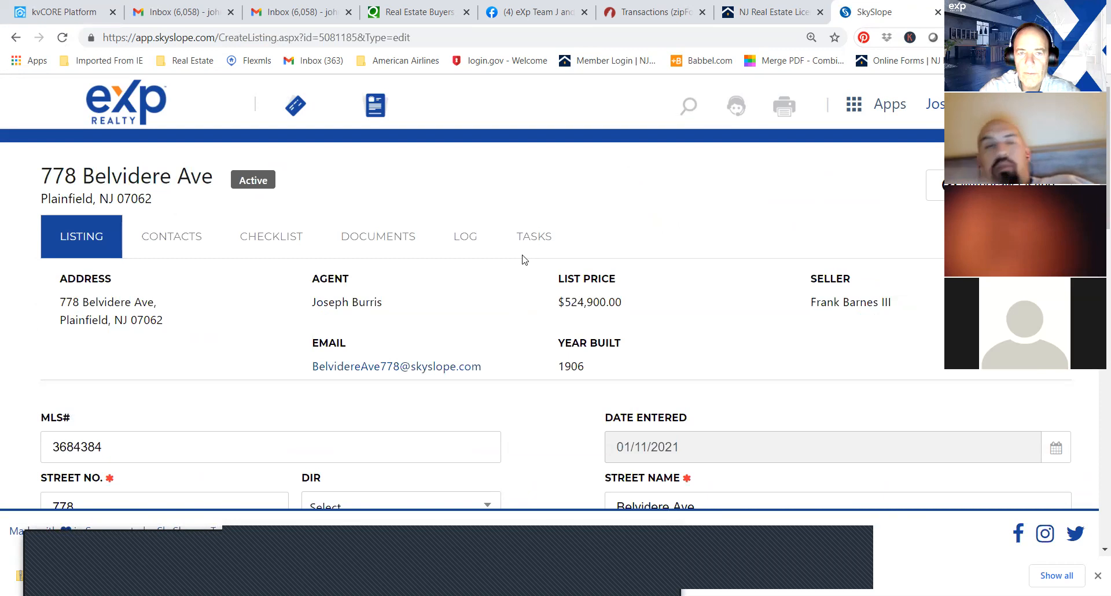
click(375, 238)
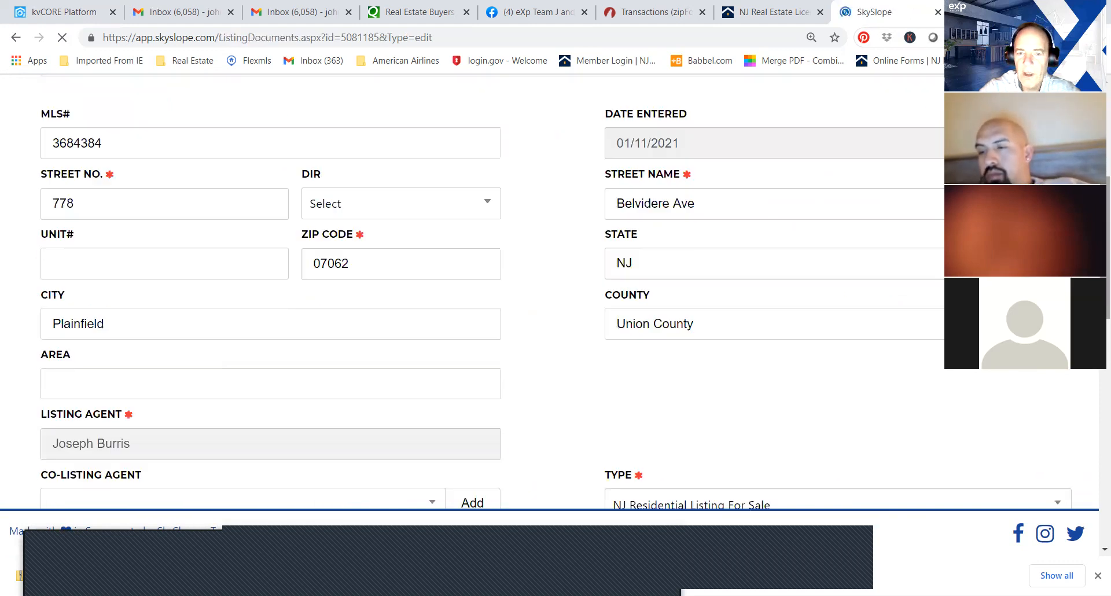
scroll(556, 289, down, 4)
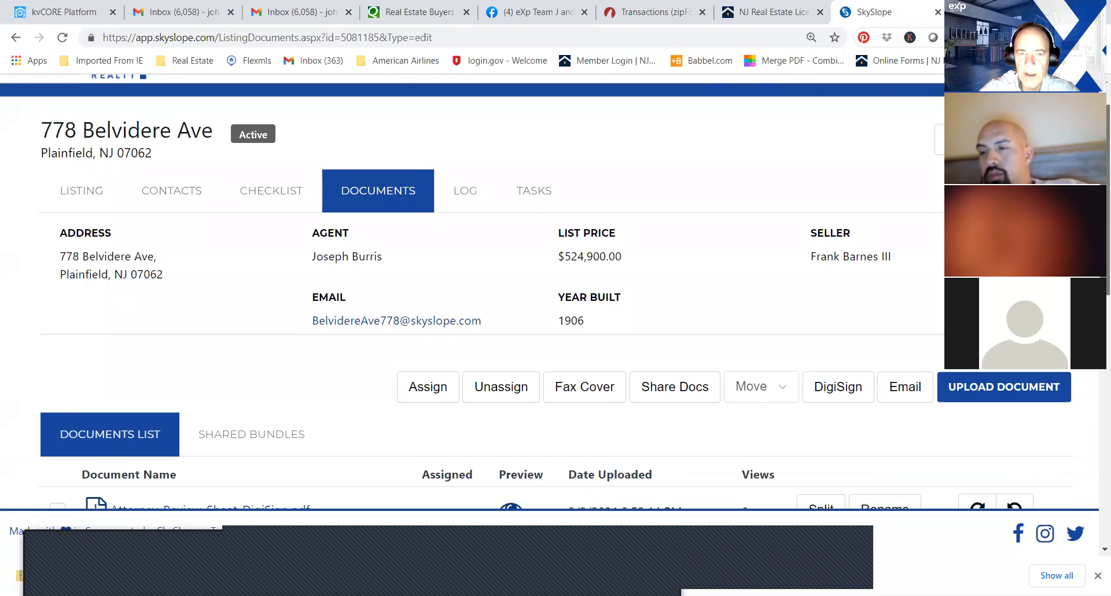
scroll(1095, 377, down, 3)
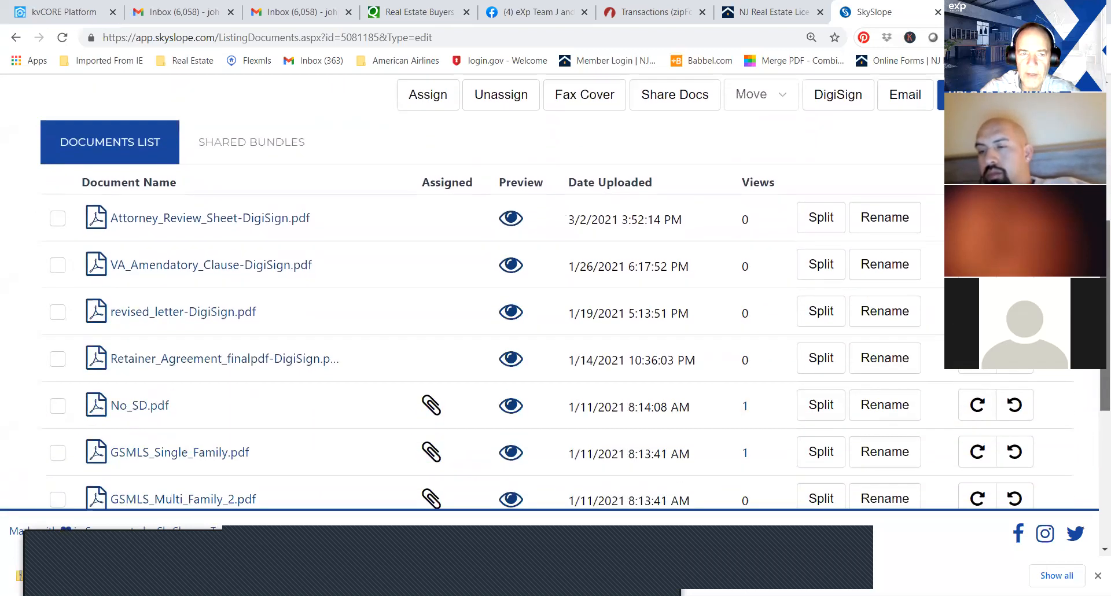
mouse_move(1095, 378)
mouse_down()
mouse_move(1098, 386)
mouse_move(1098, 369)
mouse_up()
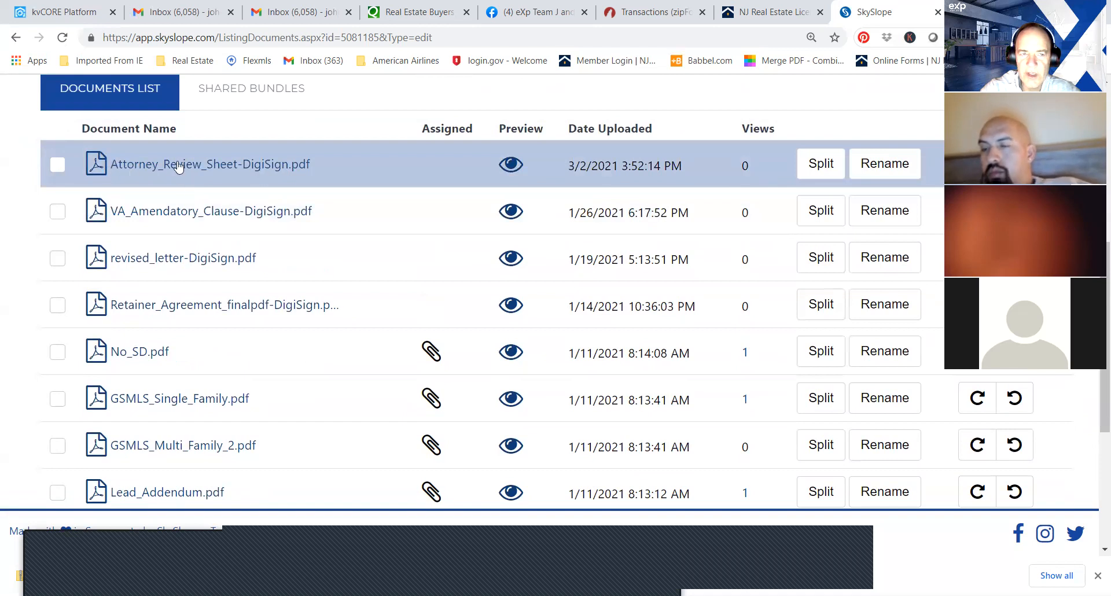
scroll(555, 290, up, 6)
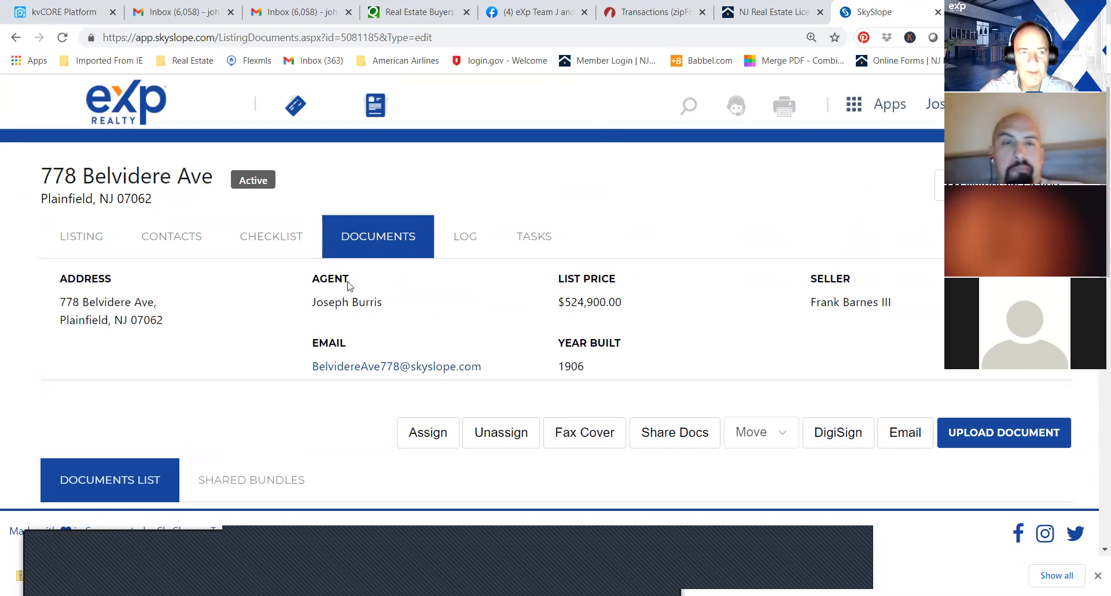
Review the same listing's documentation checklist, including the items' statuses and attached documents.
click(274, 235)
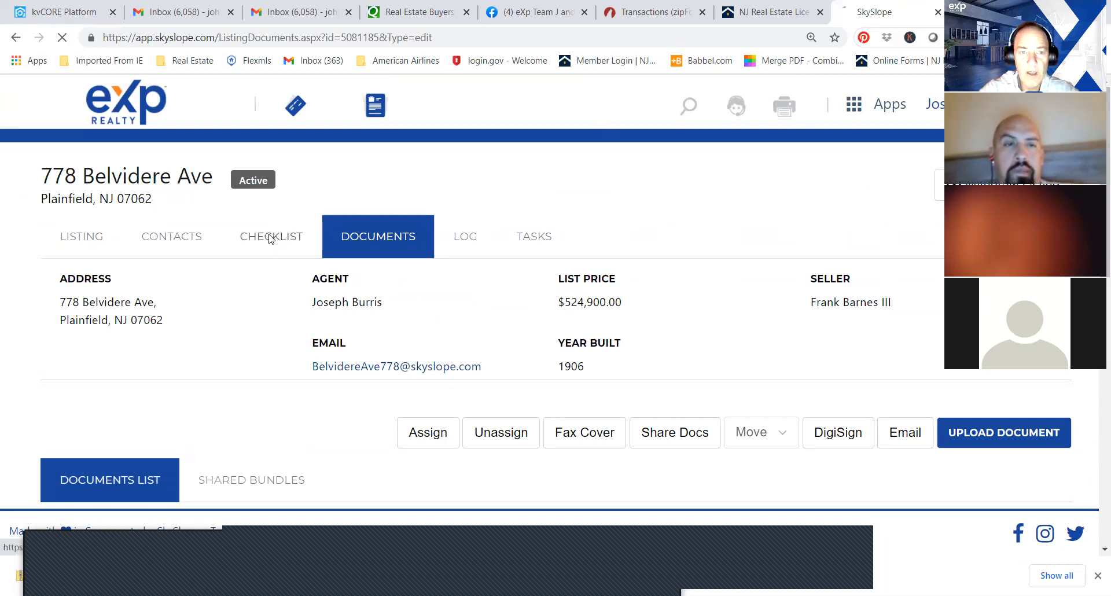
scroll(901, 286, down, 5)
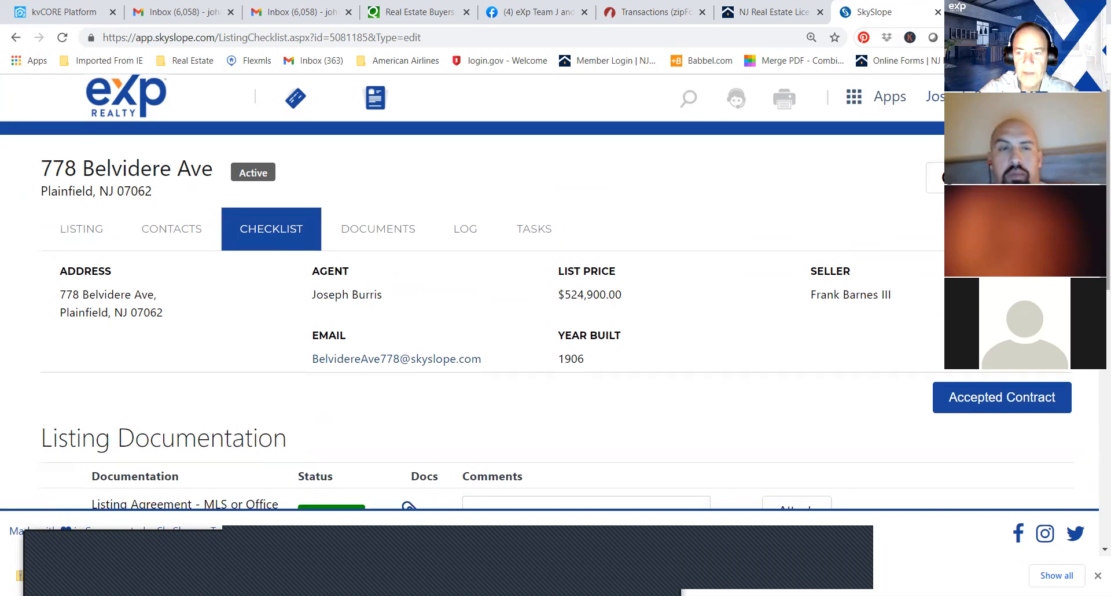
scroll(1094, 405, down, 4)
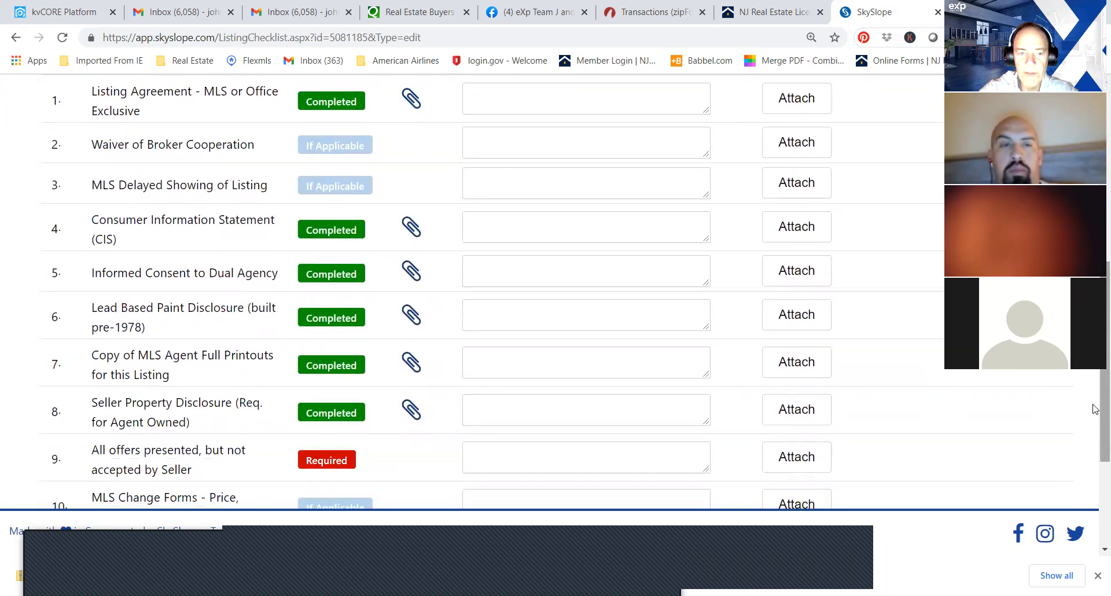
scroll(1094, 434, up, 5)
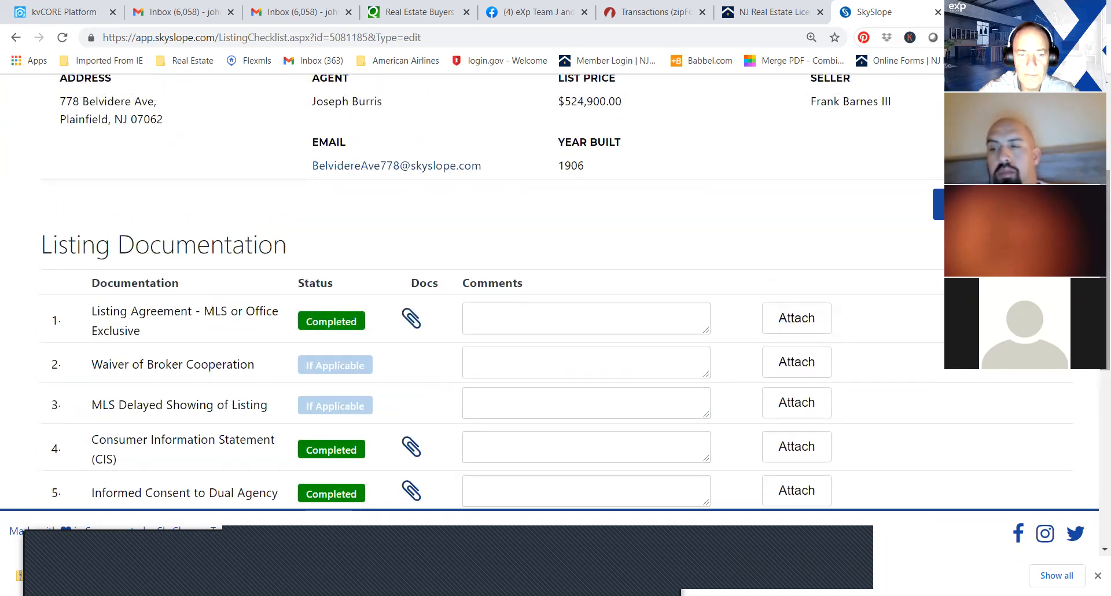
scroll(723, 275, up, 4)
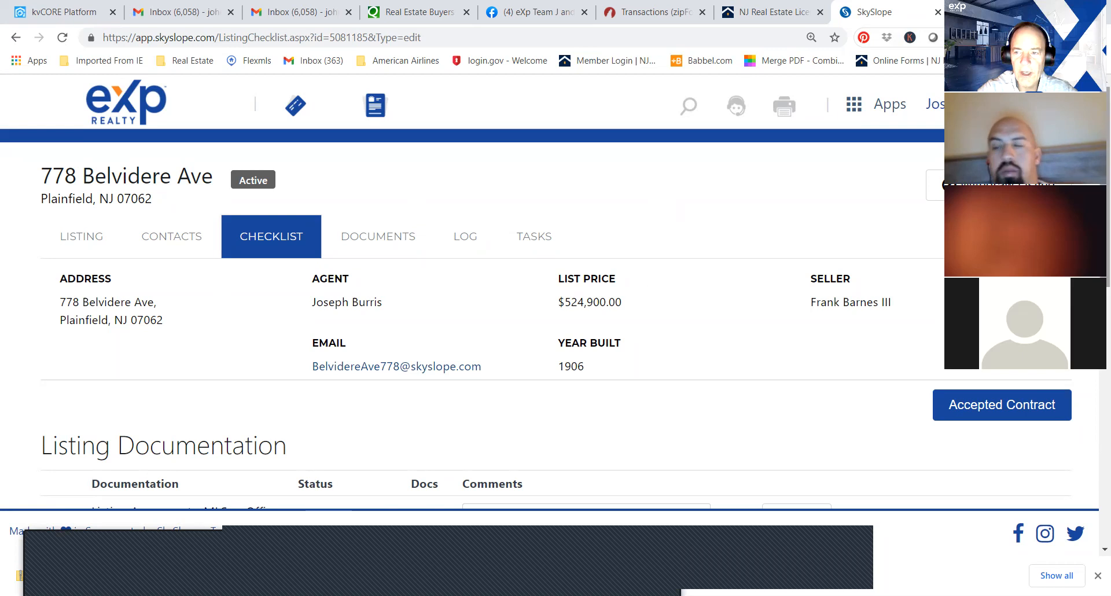
scroll(556, 289, down, 2)
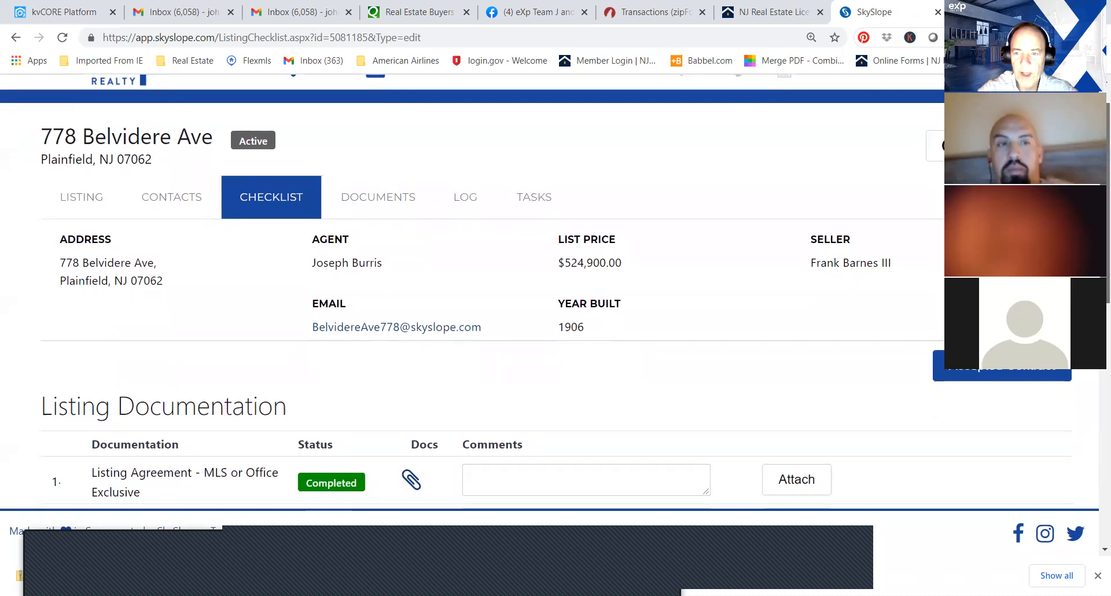
scroll(556, 290, up, 2)
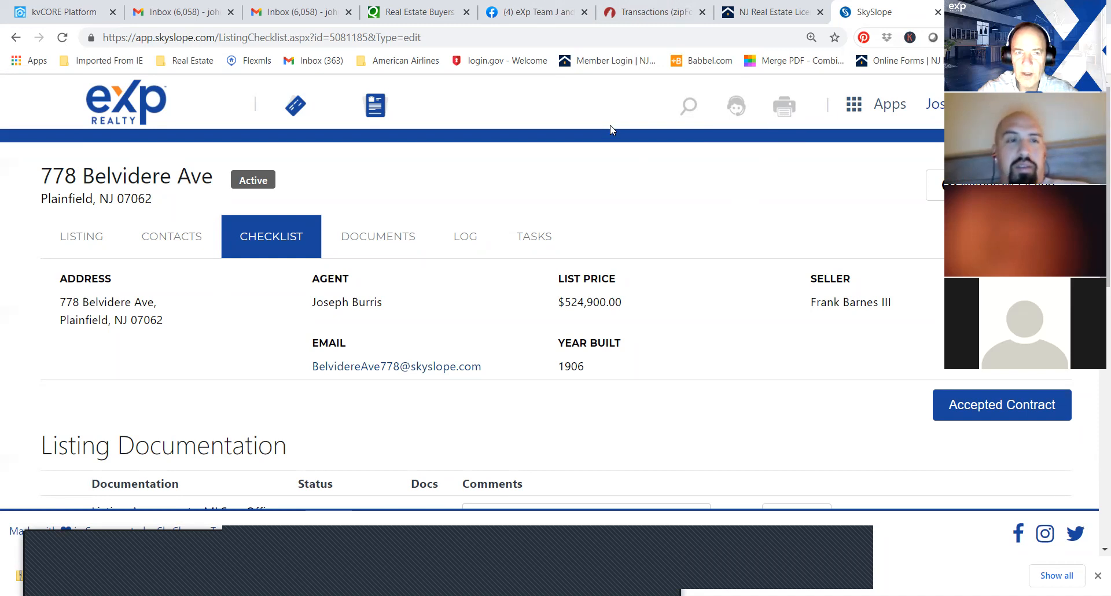
Switch to zipForm Plus and its templates page, passing the New Jersey Realtors licensee search.
click(753, 10)
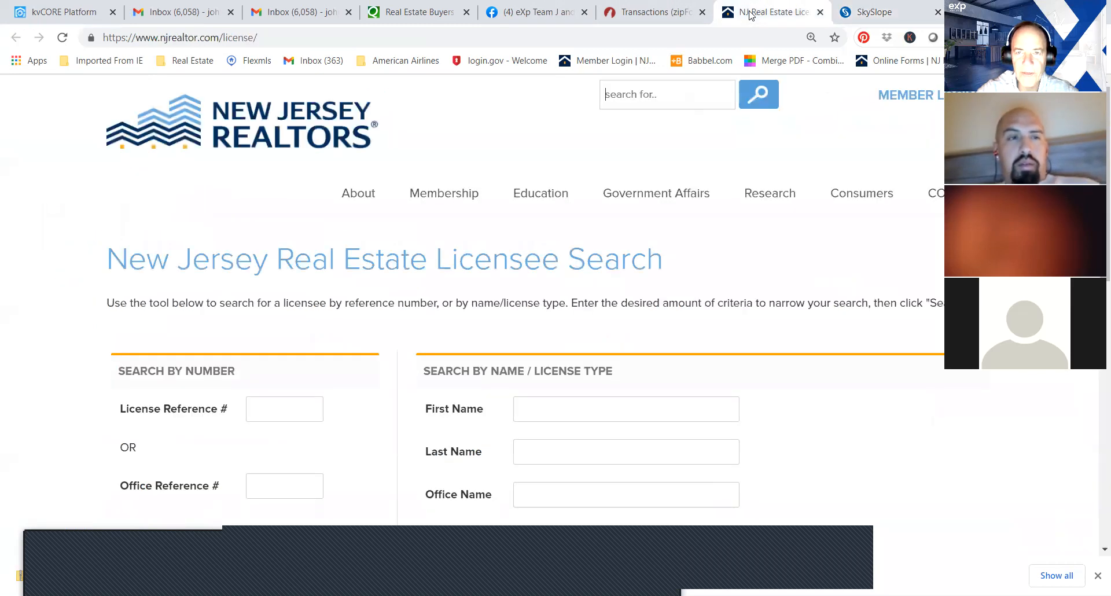
click(642, 17)
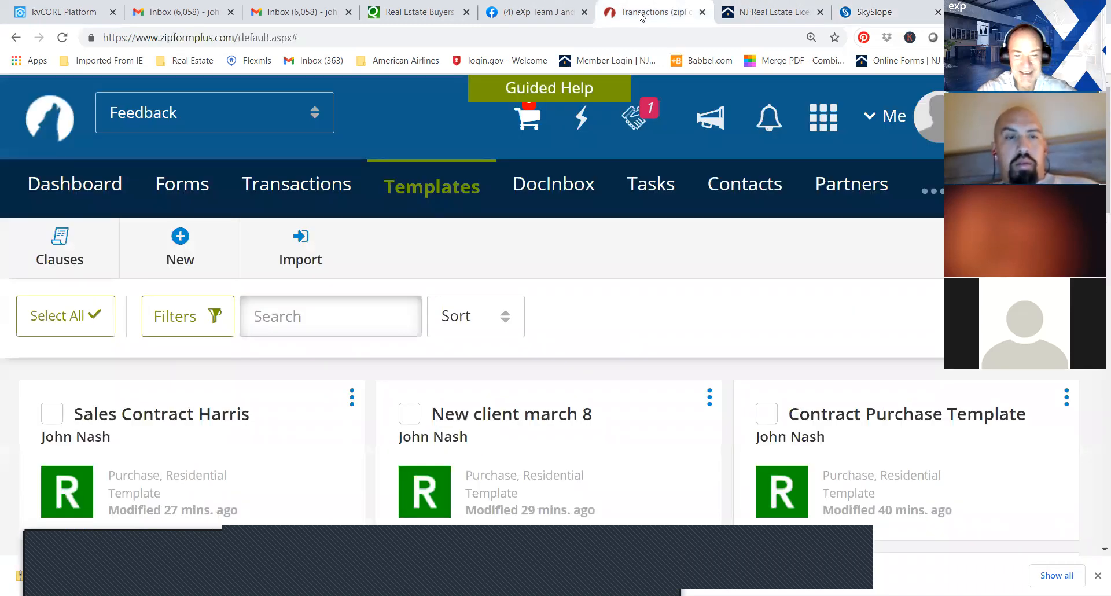